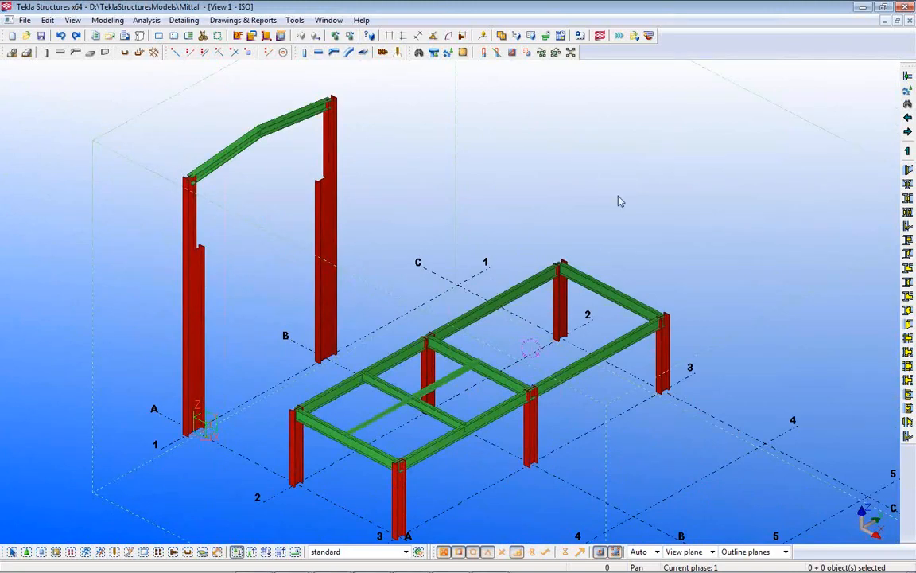
# Examine how the beams and columns meet in the low platform frame and the tall portal frame.
pyautogui.scroll(5, 457, 381)
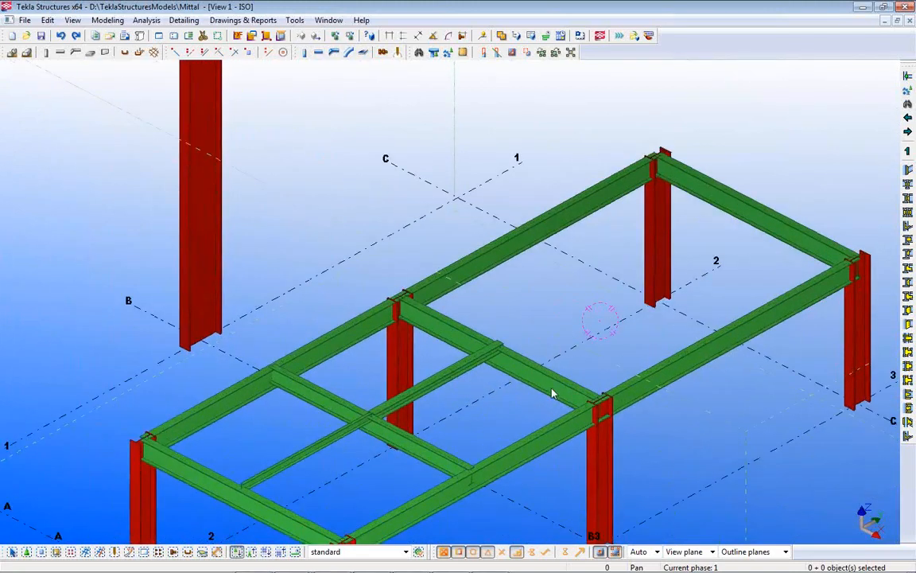
pyautogui.moveTo(559, 369); pyautogui.dragTo(630, 236, button='middle')
pyautogui.scroll(4, 475, 321)
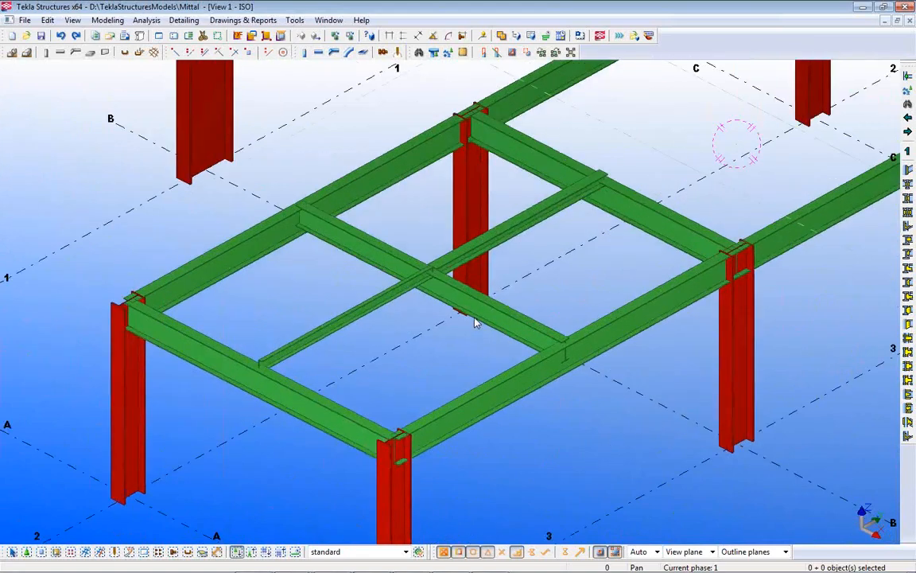
pyautogui.scroll(3, 400, 297)
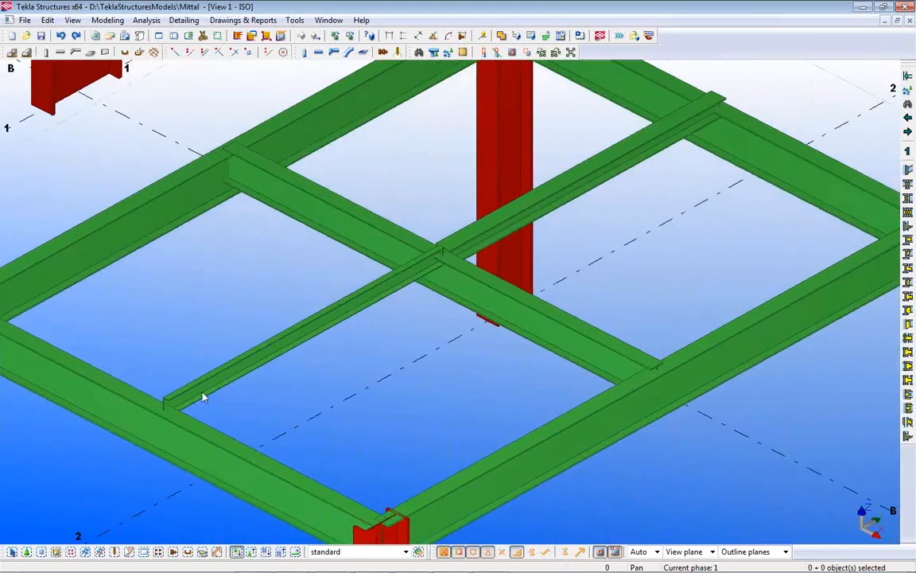
pyautogui.scroll(-5, 299, 326)
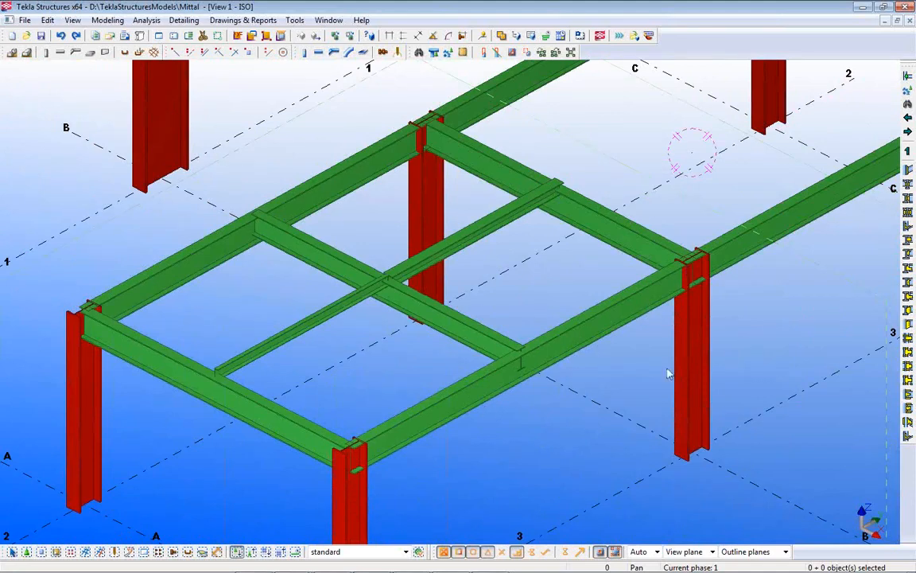
pyautogui.scroll(-4, 475, 401)
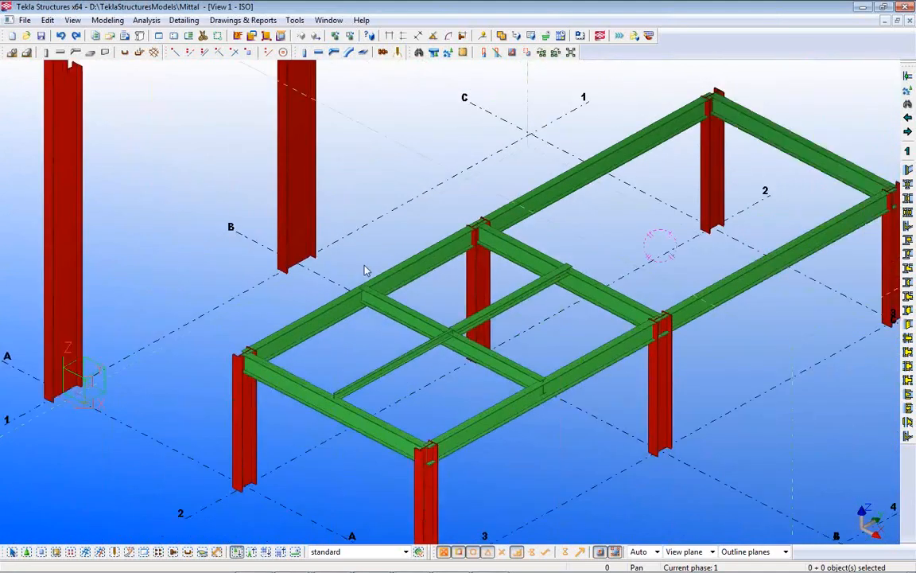
pyautogui.scroll(4, 355, 364)
pyautogui.scroll(5, 494, 313)
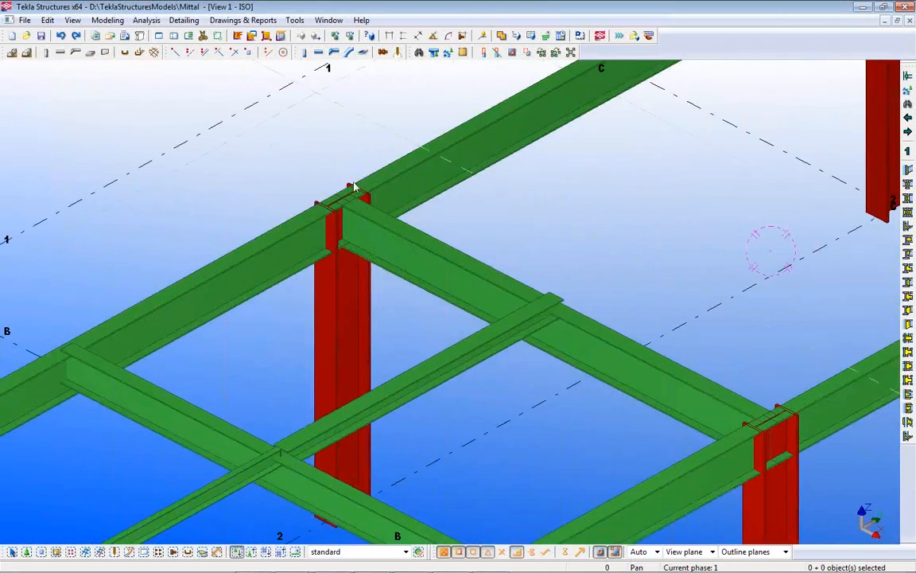
pyautogui.moveTo(300, 475); pyautogui.dragTo(375, 351, button='middle')
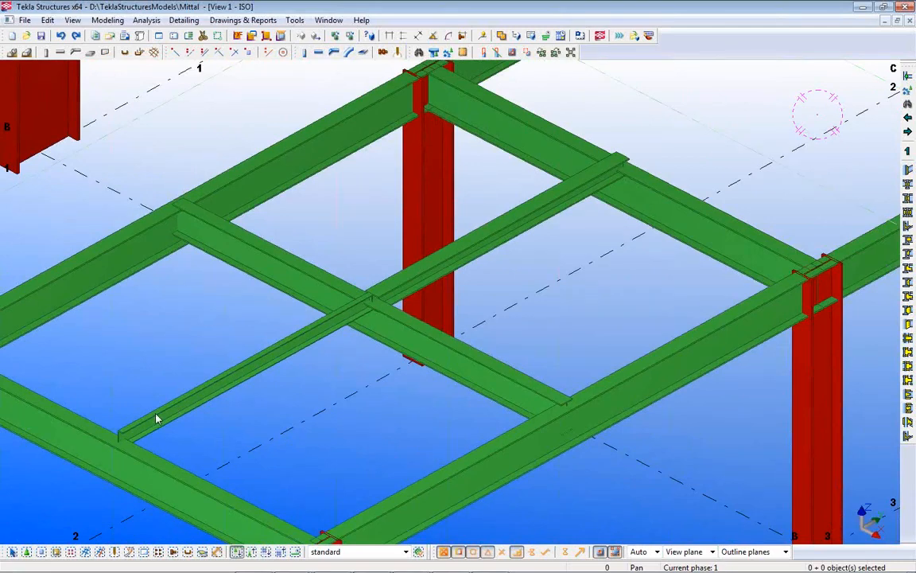
pyautogui.scroll(-5, 389, 378)
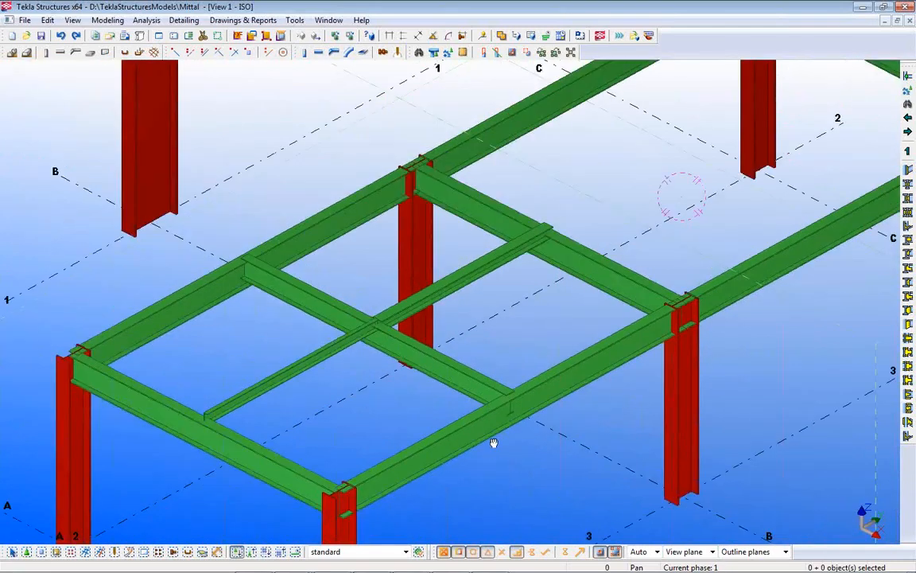
pyautogui.scroll(-5, 477, 370)
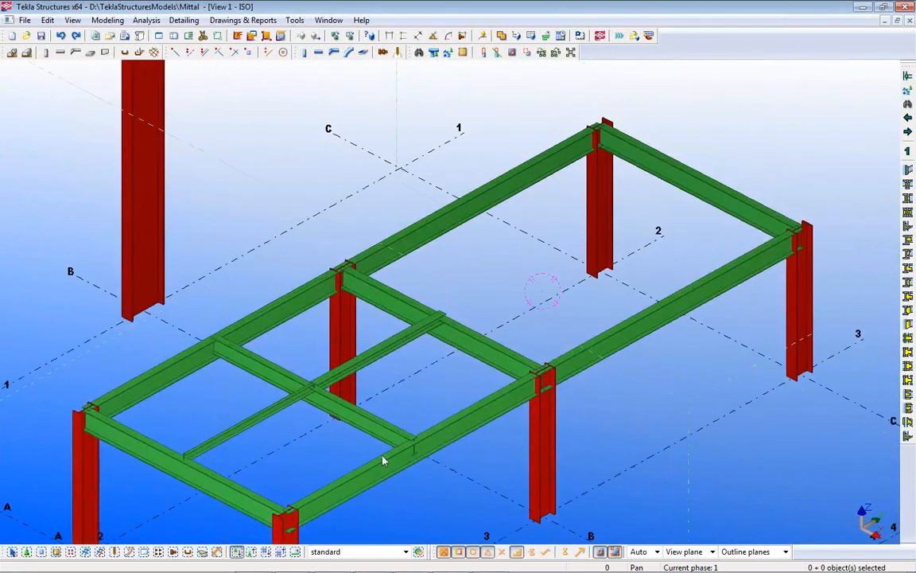
pyautogui.scroll(5, 289, 393)
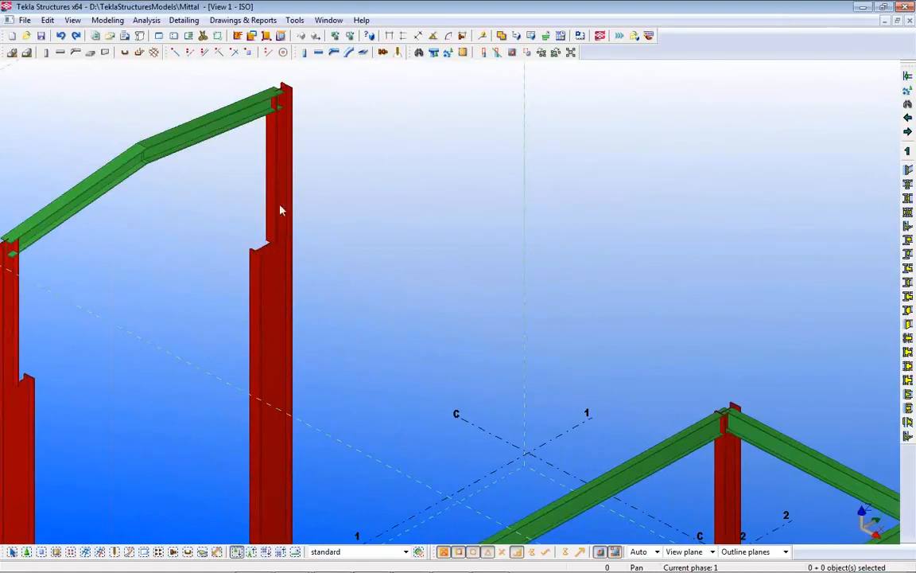
pyautogui.scroll(-5, 223, 373)
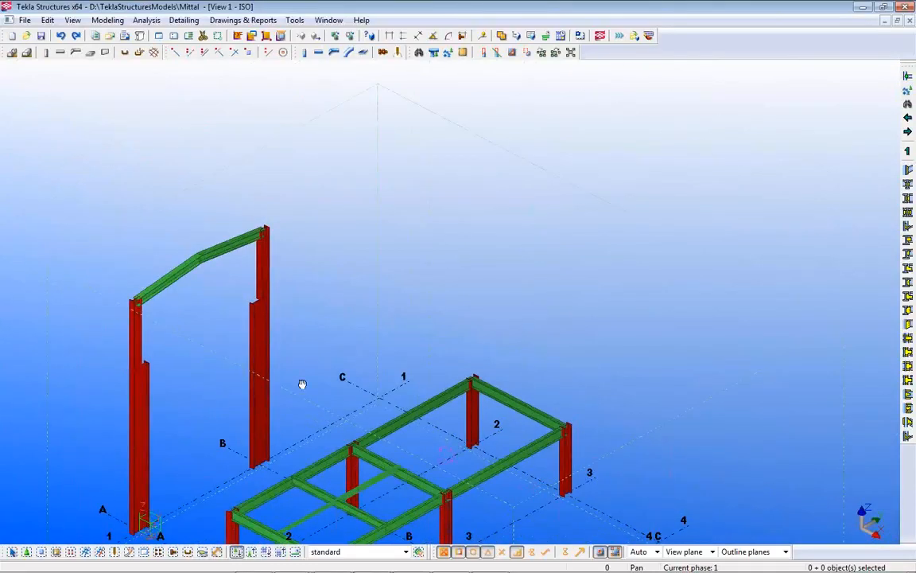
pyautogui.moveTo(302, 384); pyautogui.dragTo(352, 270, button='middle')
pyautogui.scroll(2, 352, 271)
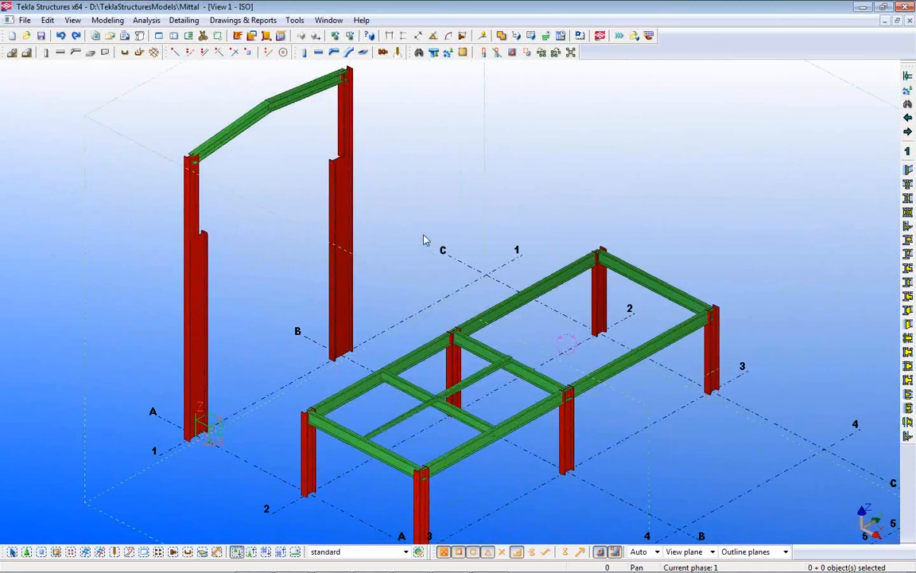
# Open the list of analysis and design models and display the analysis model "Model TOS" at the portal frame's column head.
pyautogui.click(147, 22)
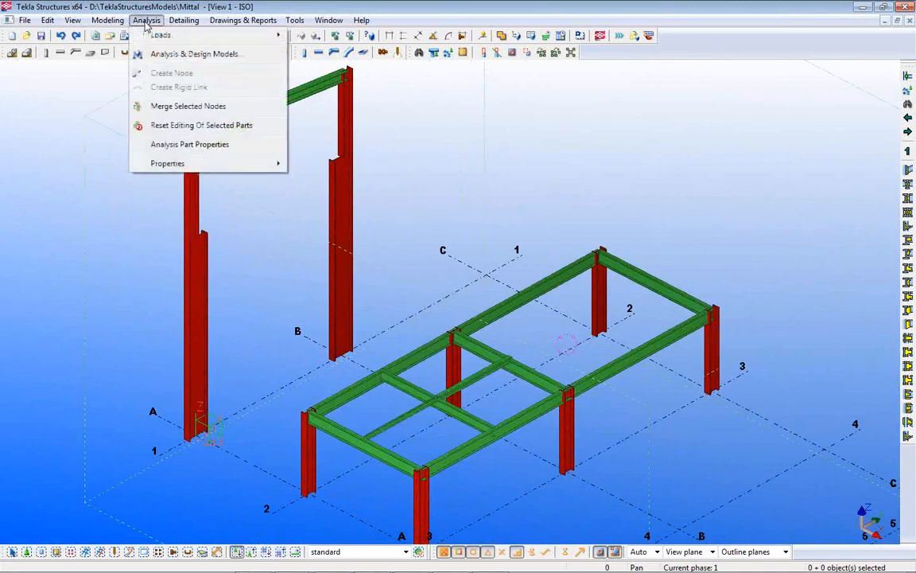
pyautogui.click(168, 57)
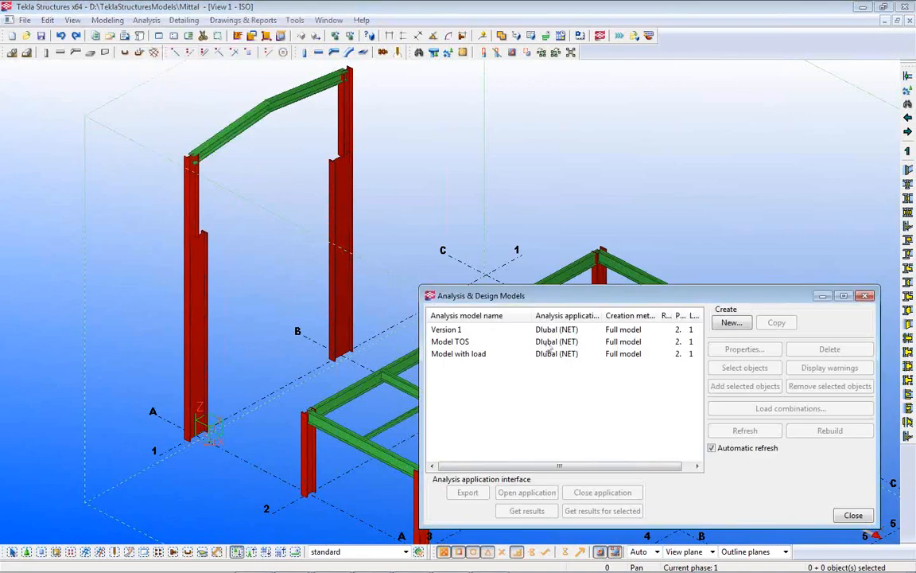
pyautogui.moveTo(553, 231); pyautogui.dragTo(565, 117)
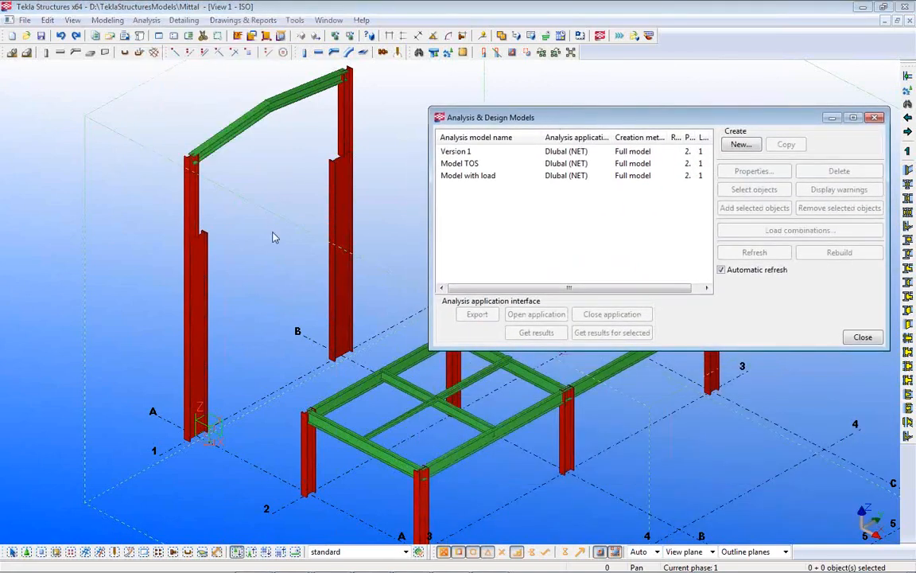
pyautogui.scroll(5, 297, 207)
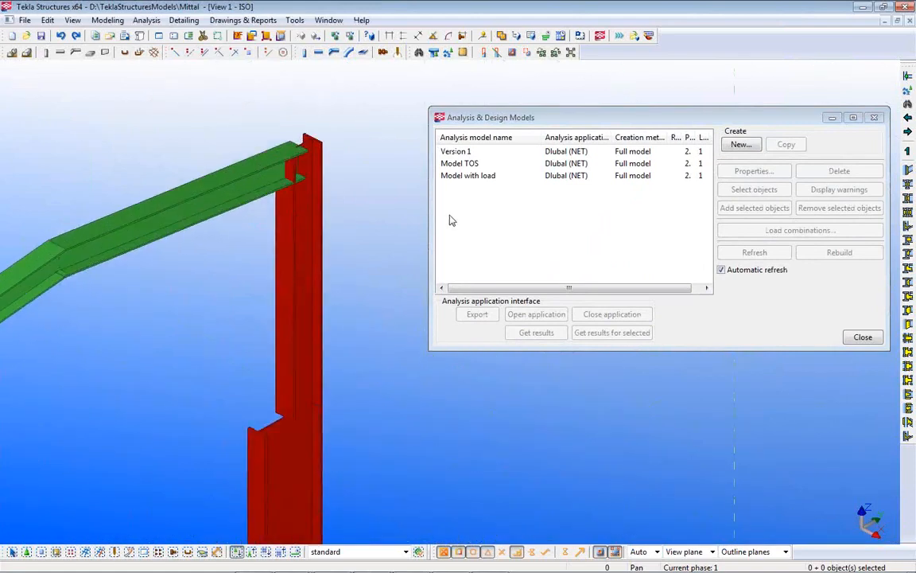
pyautogui.click(466, 163)
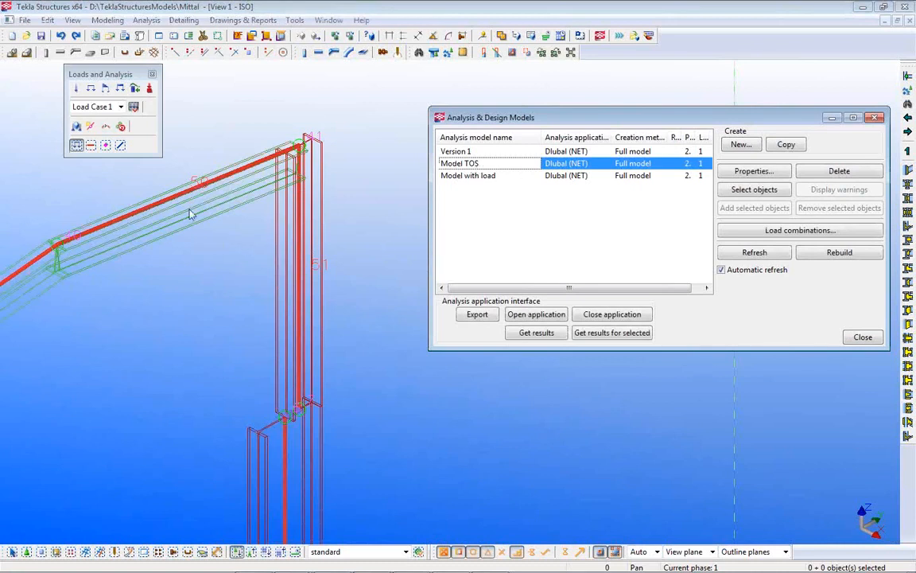
# Inspect the portal frame's analysis members, the rigid link at the column step and the node where rafter meets column.
pyautogui.moveTo(201, 272); pyautogui.dragTo(141, 279, button='middle')
pyautogui.scroll(3, 162, 241)
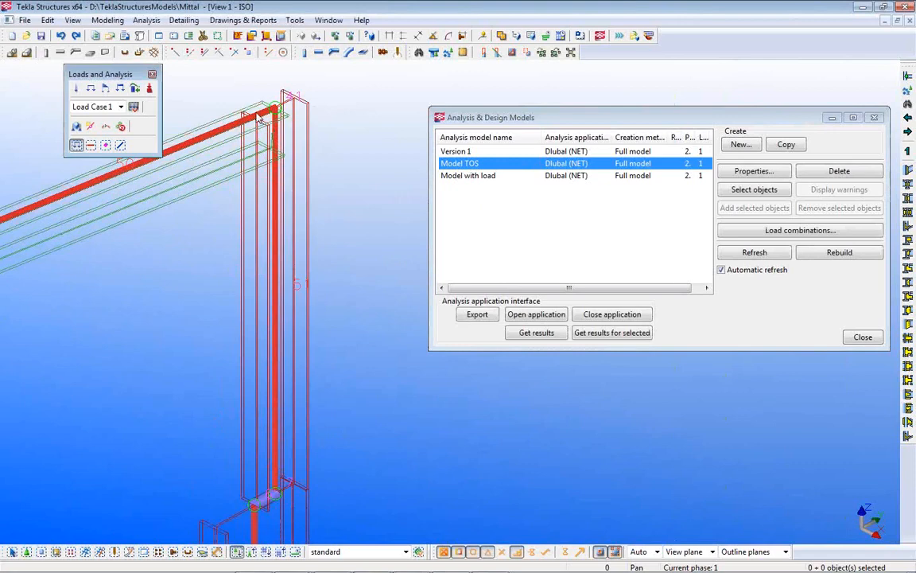
pyautogui.moveTo(300, 498); pyautogui.dragTo(271, 440, button='middle')
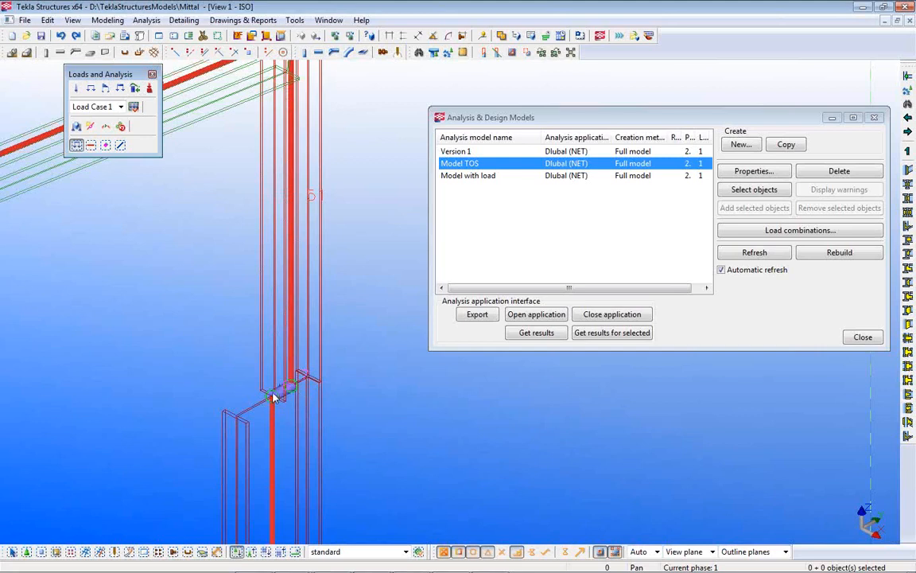
pyautogui.scroll(5, 284, 398)
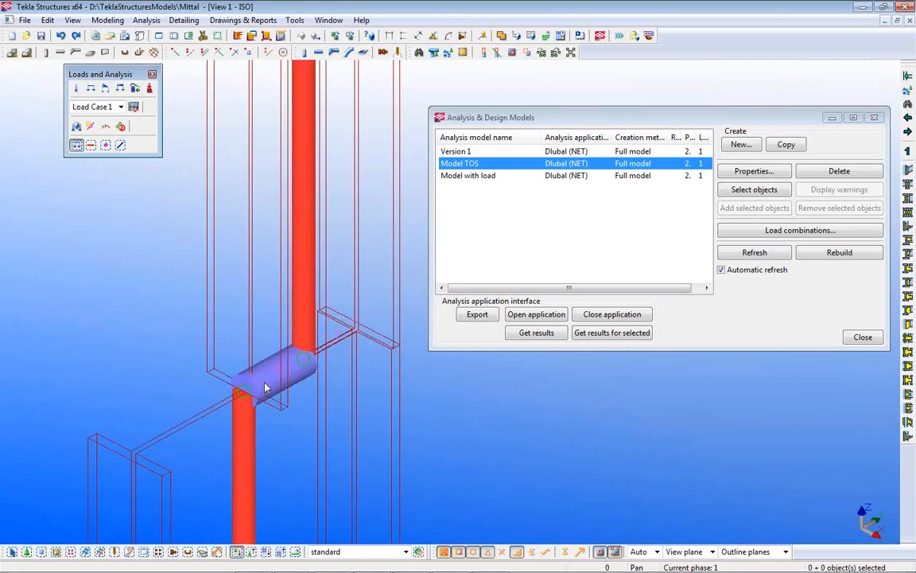
pyautogui.scroll(-5, 266, 388)
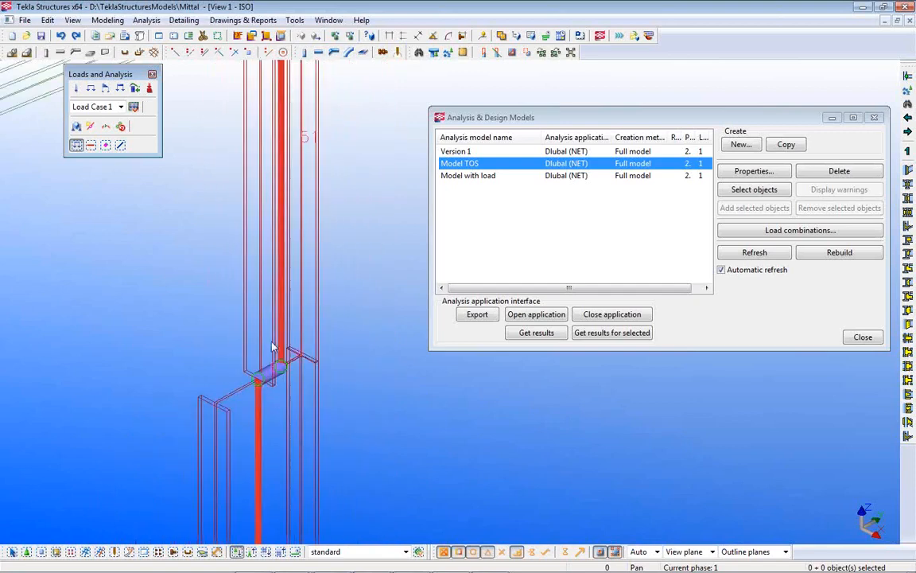
pyautogui.moveTo(305, 103); pyautogui.dragTo(350, 327, button='middle')
pyautogui.scroll(4, 327, 276)
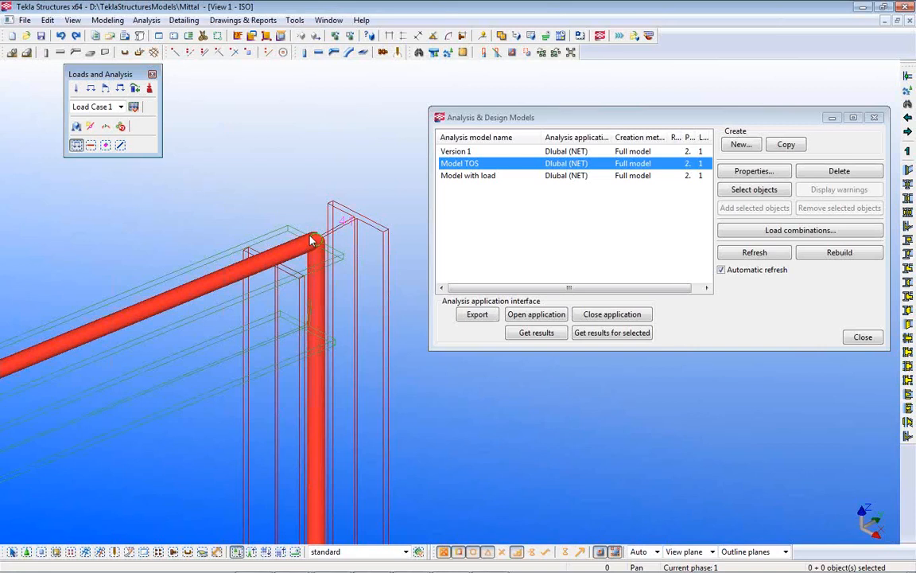
pyautogui.scroll(-2, 251, 306)
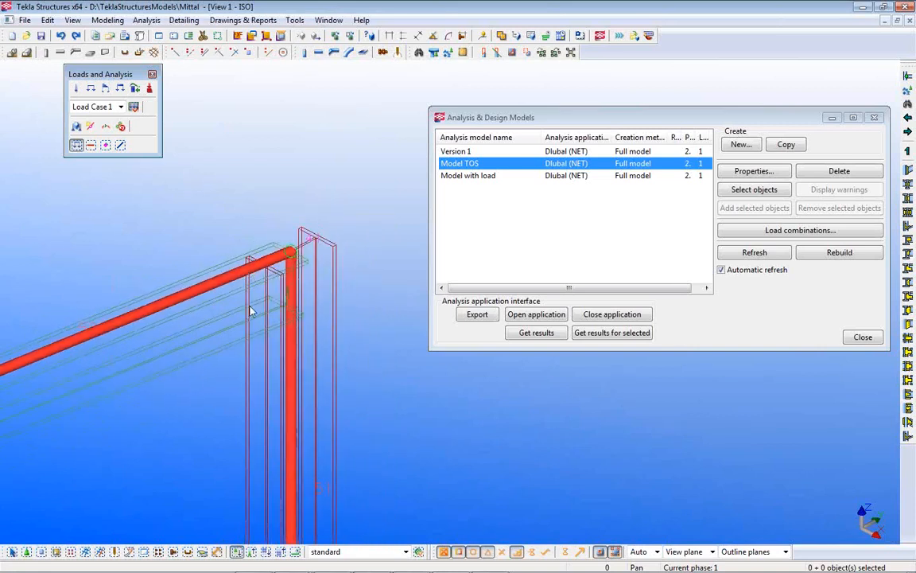
pyautogui.moveTo(249, 341); pyautogui.dragTo(317, 235, button='middle')
pyautogui.scroll(-2, 320, 227)
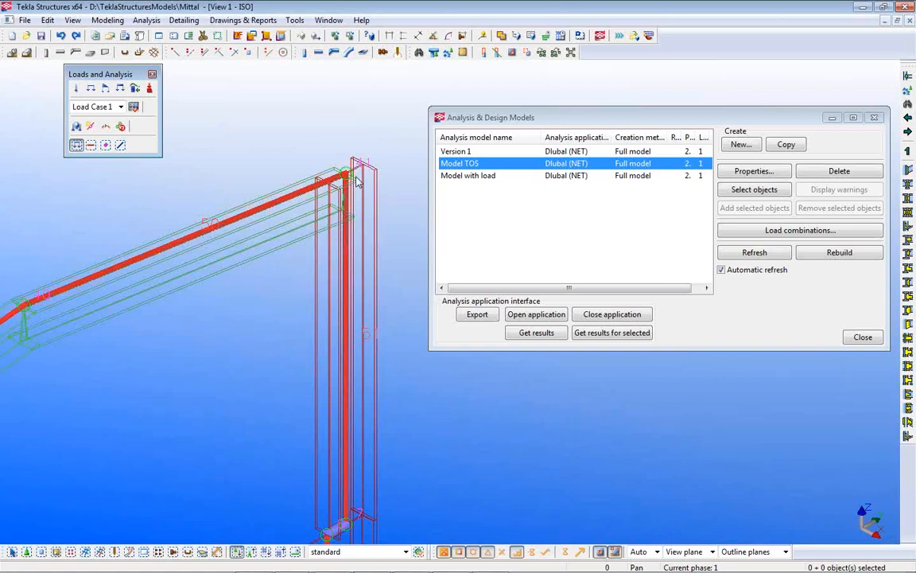
# Inspect the analysis members, nodes and column-base supports of the platform frame near grid lines B, 2 and 3.
pyautogui.scroll(-5, 304, 187)
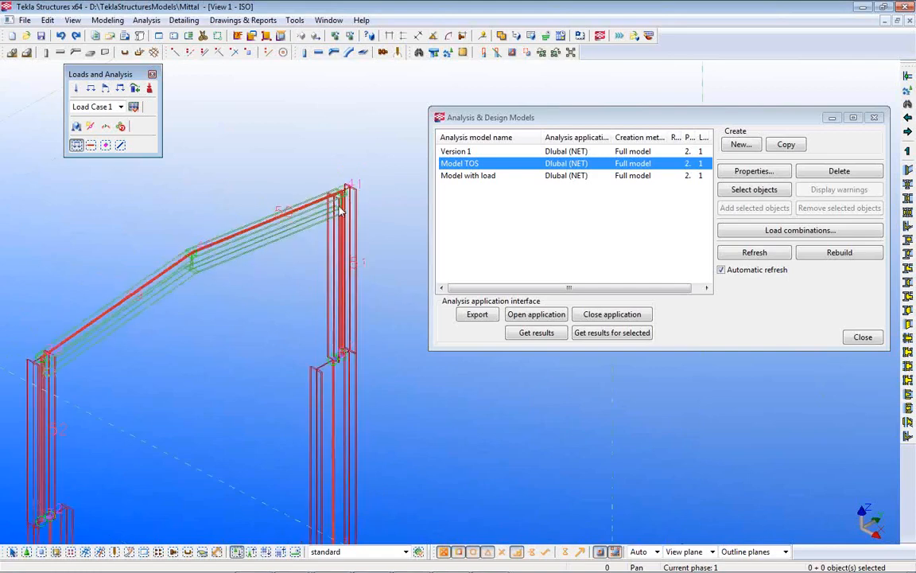
pyautogui.moveTo(296, 191); pyautogui.dragTo(252, 127, button='middle')
pyautogui.scroll(-1, 270, 206)
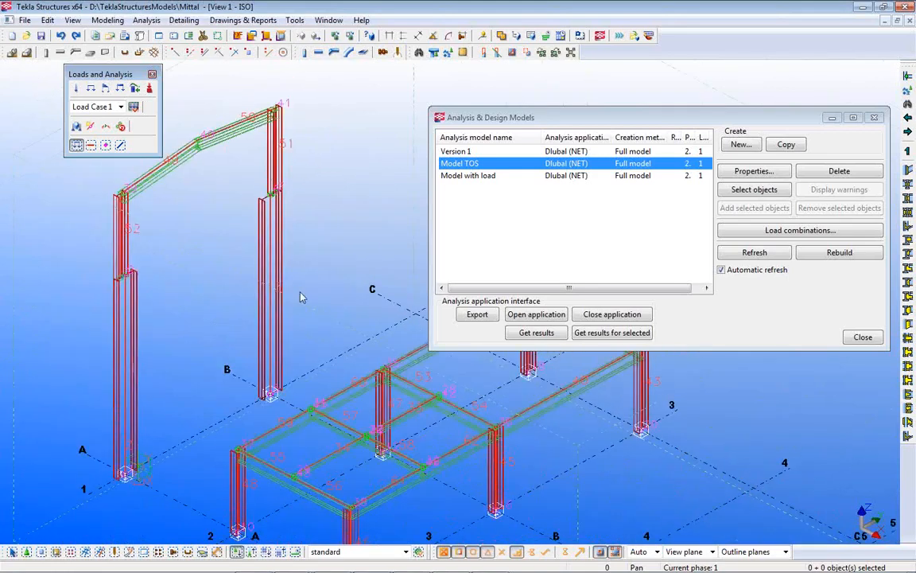
pyautogui.moveTo(301, 295); pyautogui.dragTo(216, 282, button='middle')
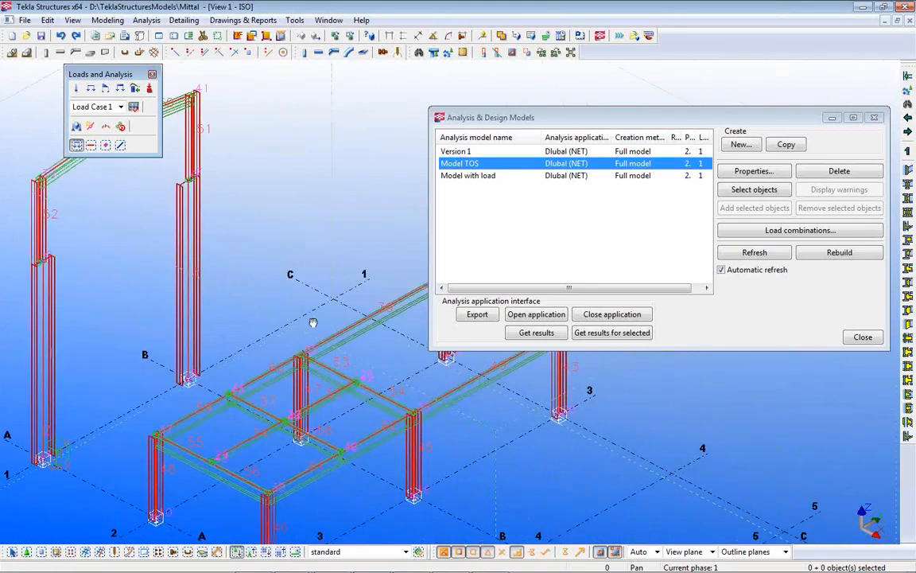
pyautogui.scroll(6, 303, 326)
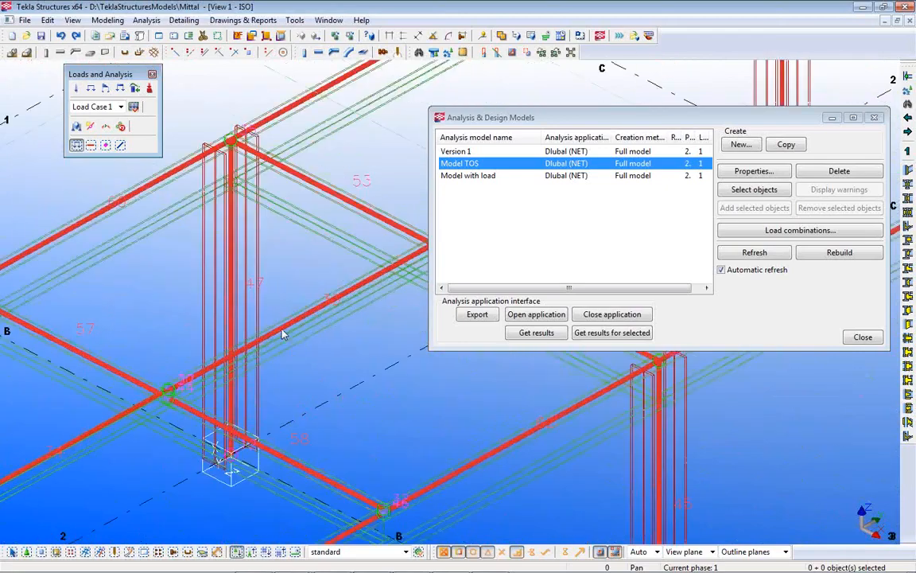
pyautogui.scroll(-4, 287, 329)
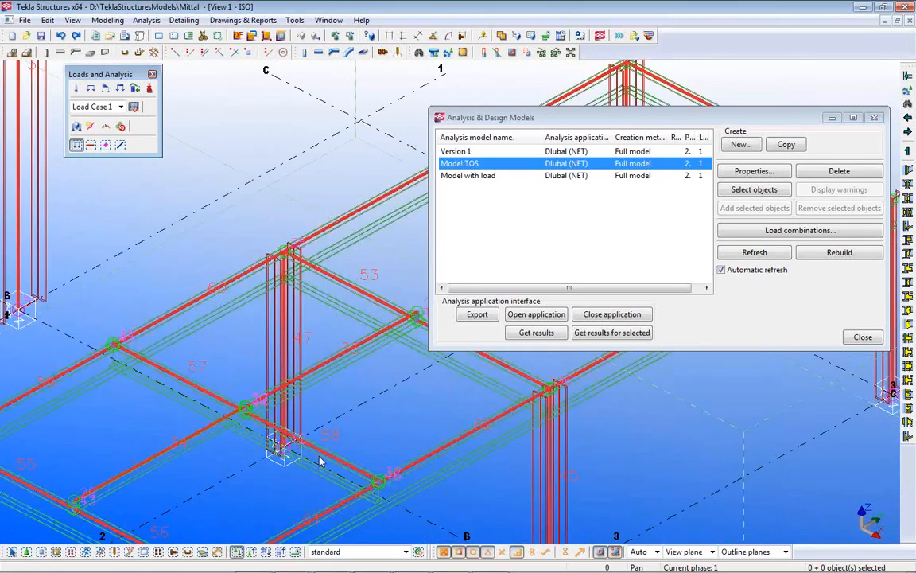
pyautogui.moveTo(321, 462); pyautogui.dragTo(309, 339, button='middle')
pyautogui.scroll(3, 266, 354)
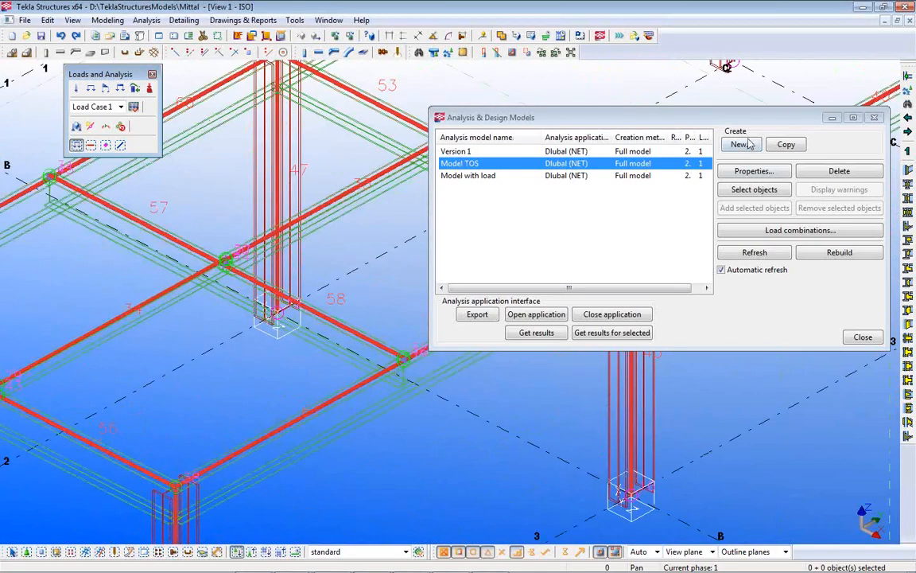
# Start a new analysis model, name it "Model New 2" and choose Full model as its creation method.
pyautogui.click(741, 144)
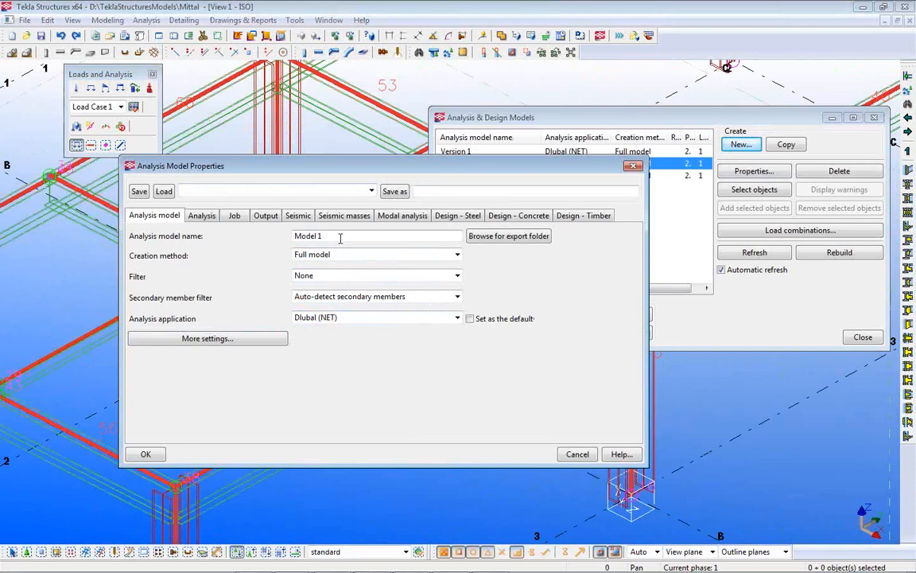
pyautogui.doubleClick(305, 236)
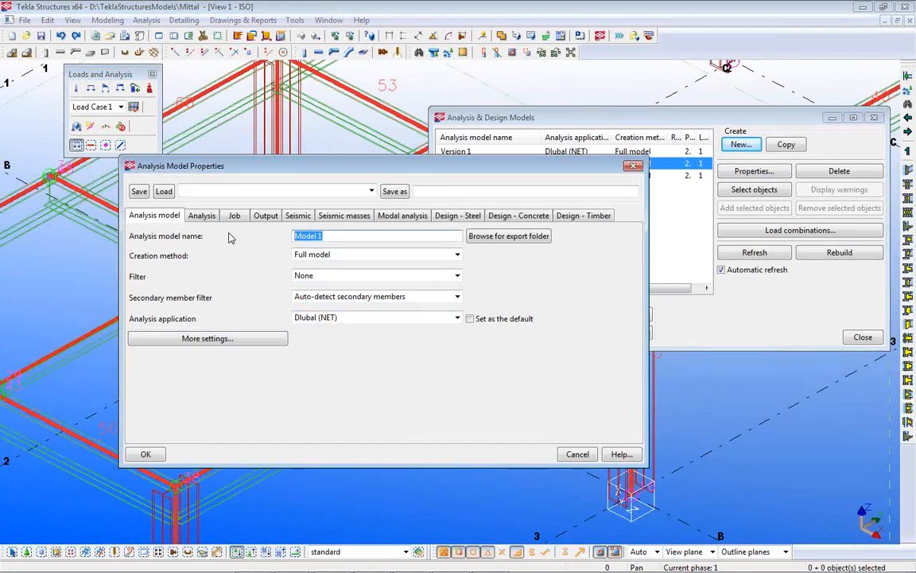
pyautogui.write('Model')
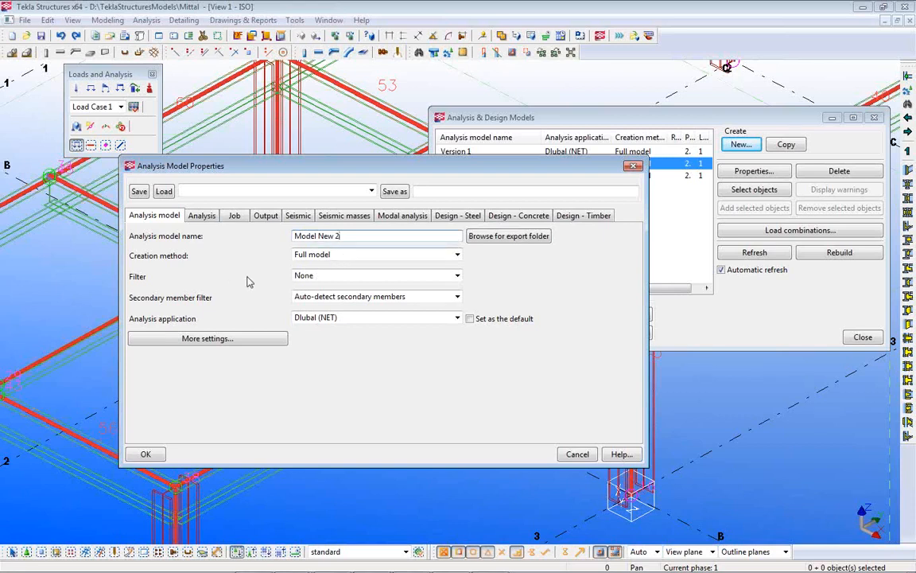
pyautogui.click(458, 255)
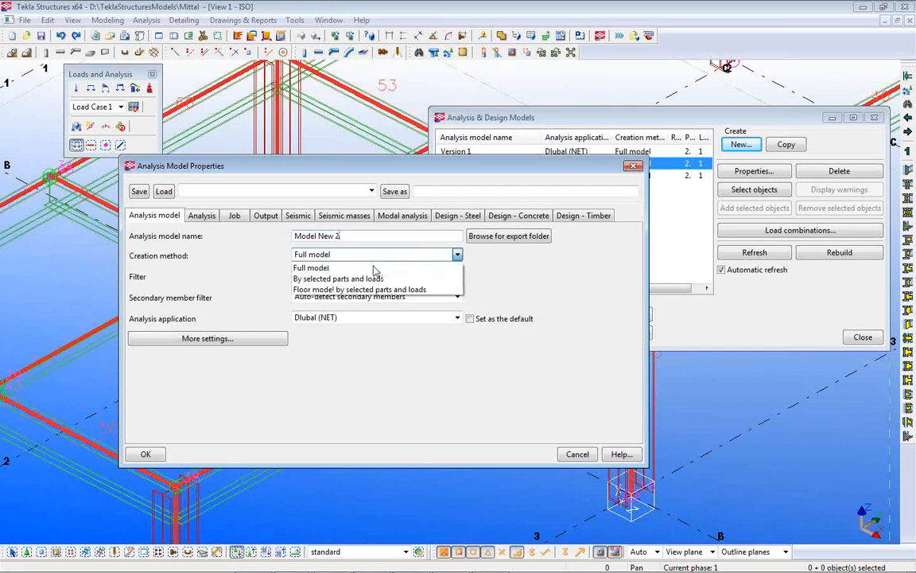
pyautogui.click(342, 267)
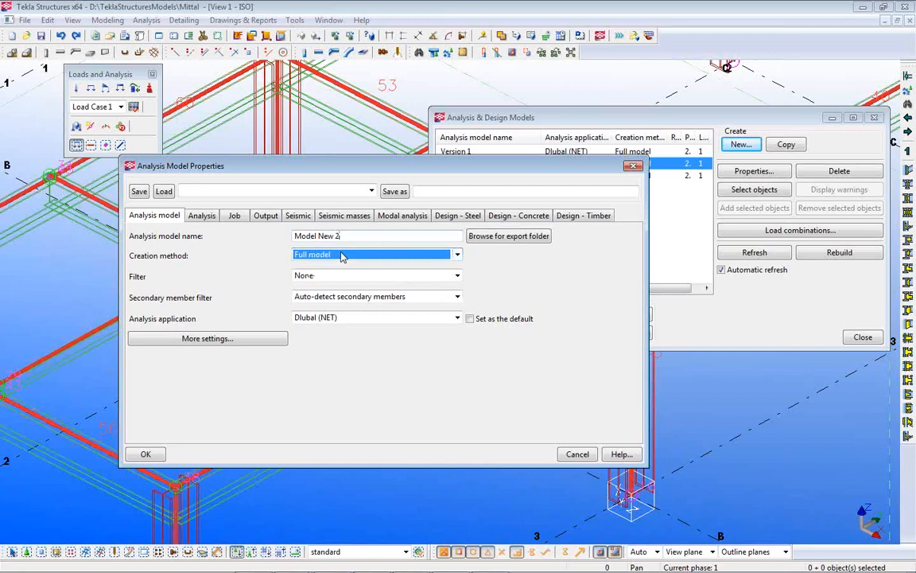
# Review the available object filters and the analysis application options for the new analysis model.
pyautogui.click(322, 276)
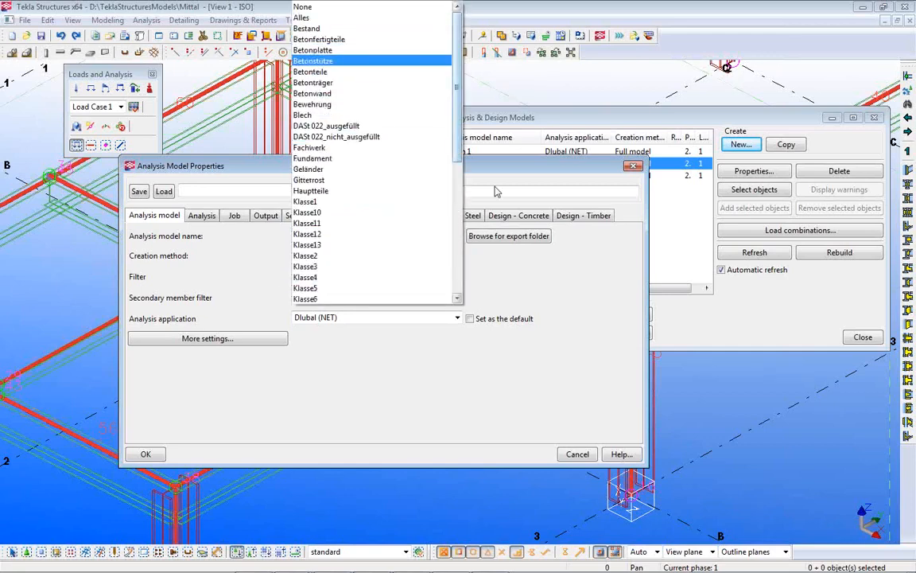
pyautogui.click(568, 301)
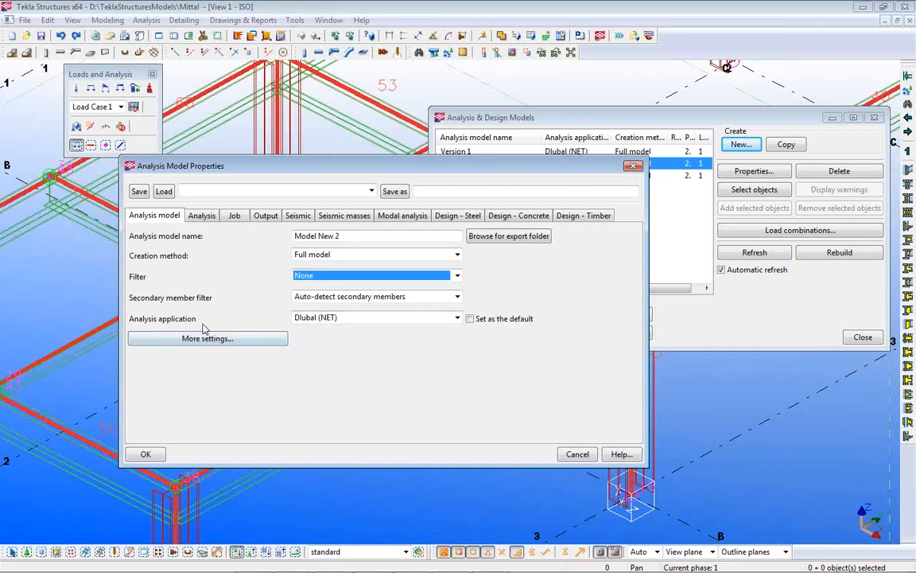
pyautogui.click(356, 322)
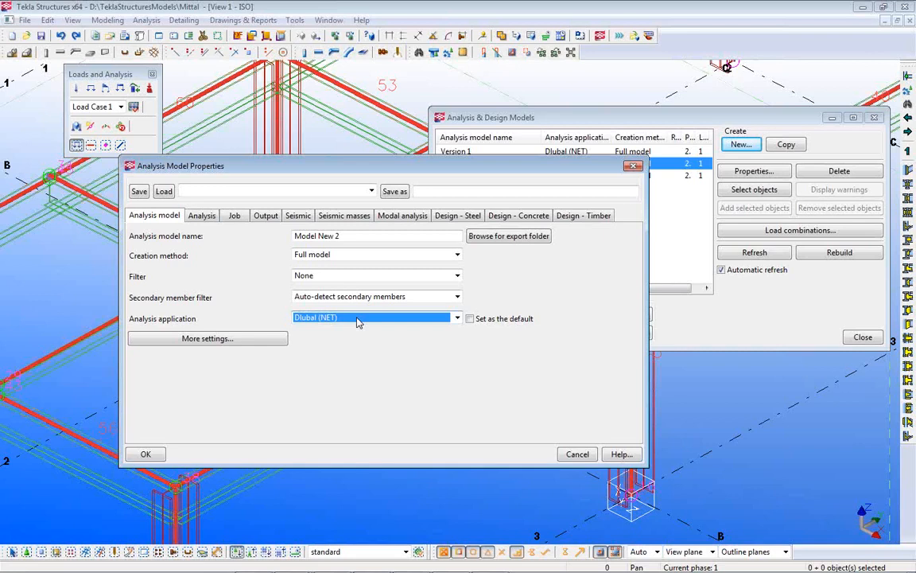
pyautogui.click(369, 322)
pyautogui.click(368, 322)
pyautogui.click(391, 322)
pyautogui.click(391, 322)
# Expand the additional model settings, set the member axis location to Neutral axis and create the analysis model.
pyautogui.click(241, 342)
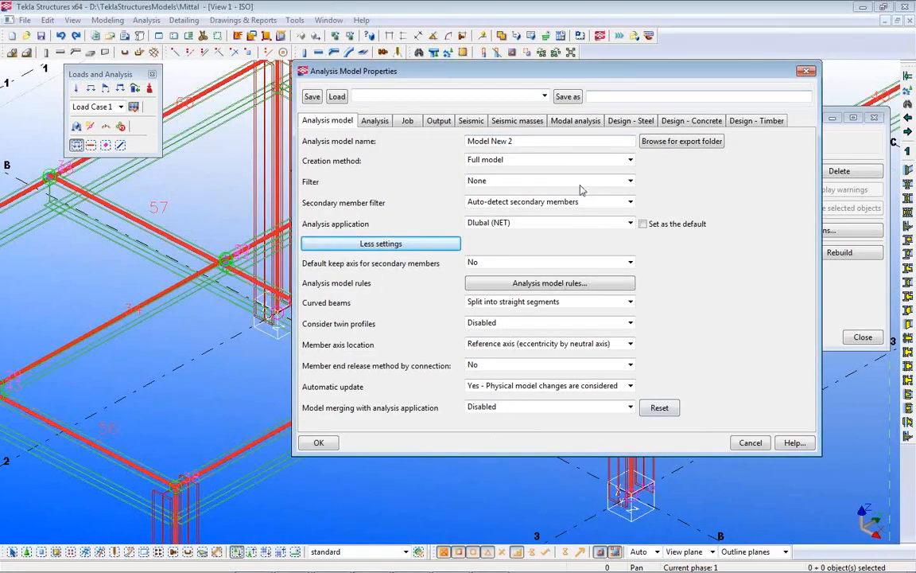
pyautogui.moveTo(633, 73); pyautogui.dragTo(698, 65)
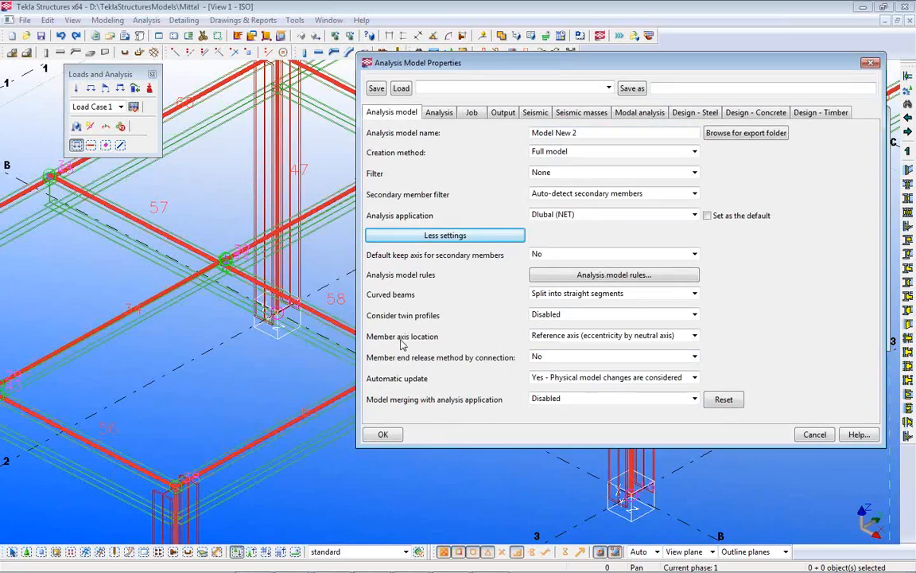
pyautogui.click(559, 335)
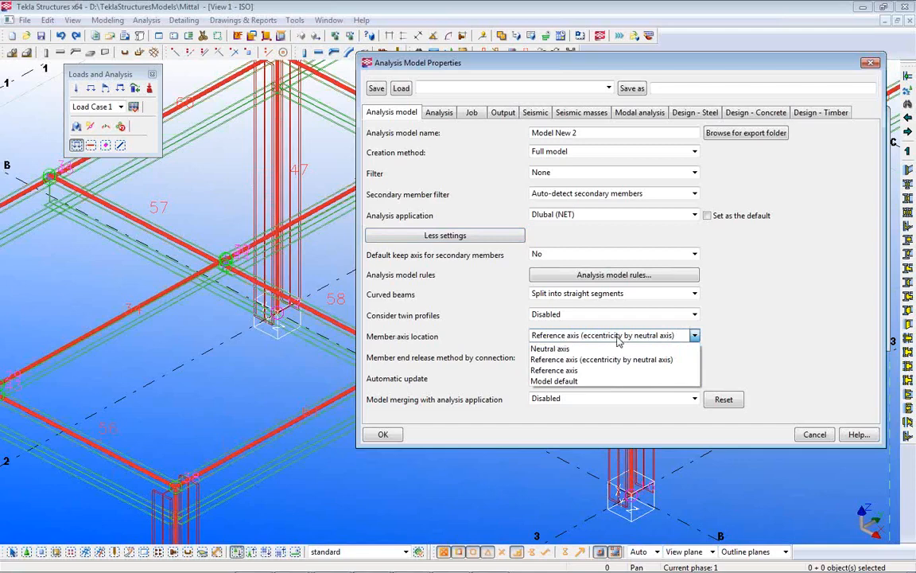
pyautogui.click(577, 351)
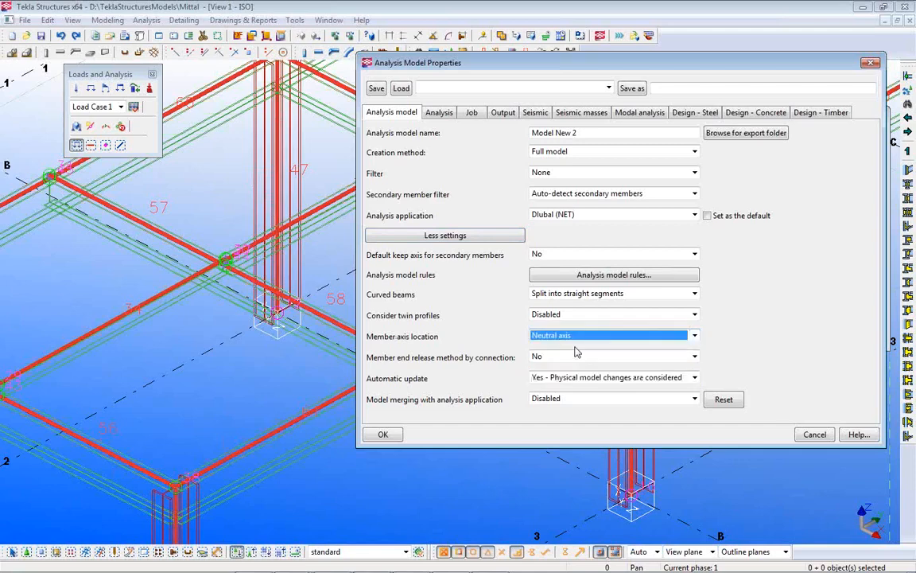
pyautogui.click(383, 435)
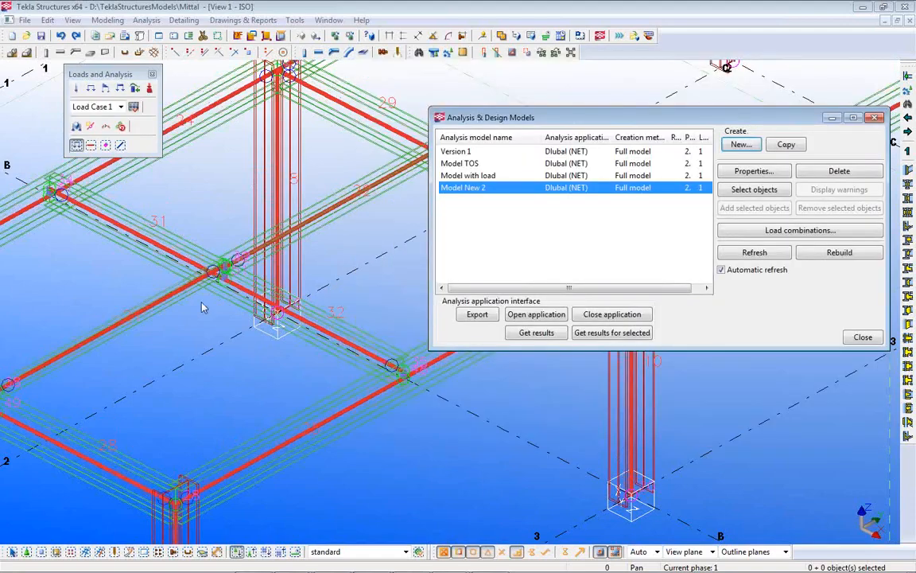
# Inspect the rigid links joining the platform's secondary beams to the main beams between grid lines 1, 2 and B.
pyautogui.scroll(5, 252, 310)
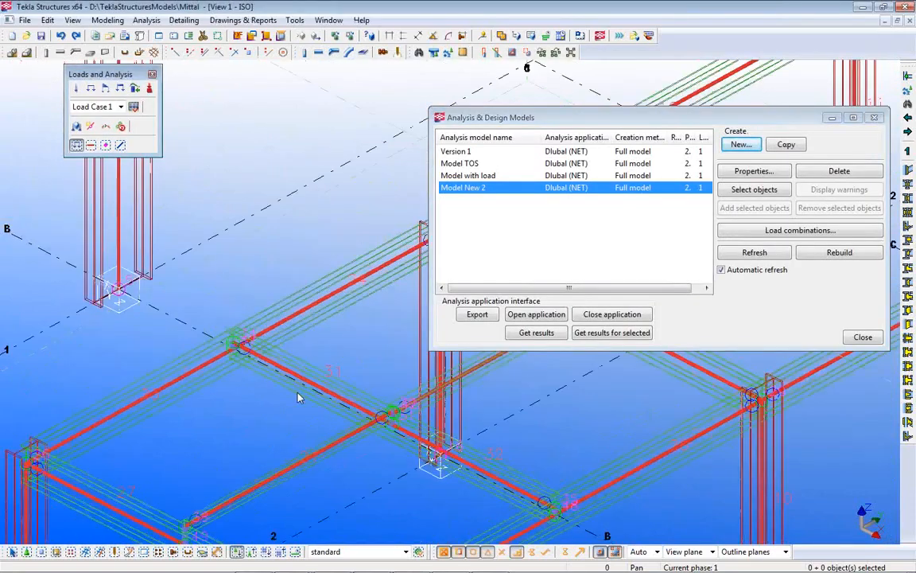
pyautogui.scroll(4, 236, 350)
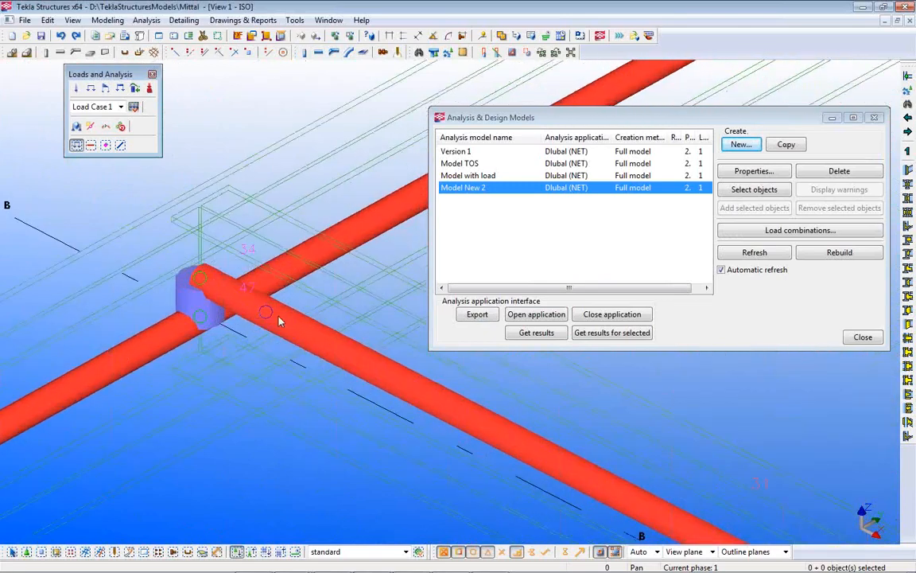
pyautogui.scroll(-2, 253, 326)
pyautogui.moveTo(210, 339); pyautogui.dragTo(271, 238, button='middle')
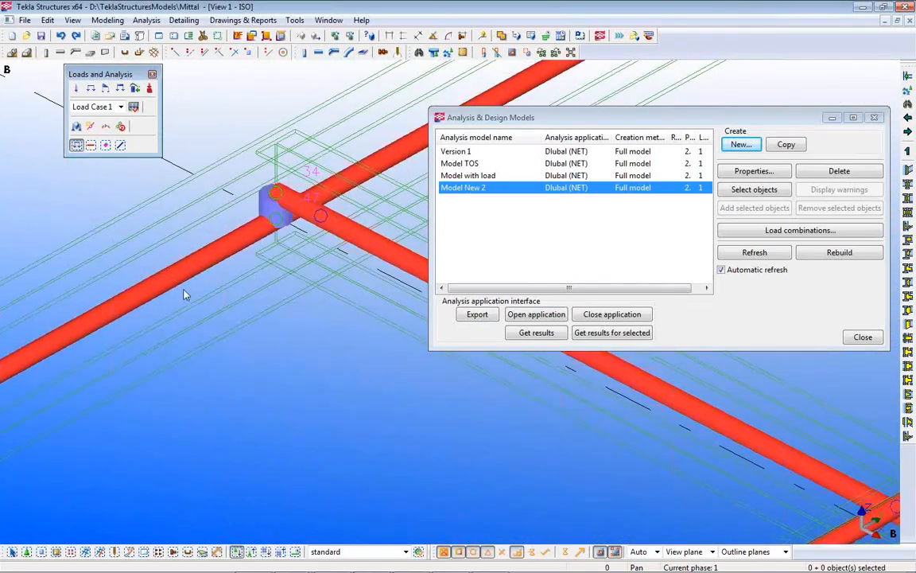
pyautogui.scroll(-2, 272, 272)
pyautogui.moveTo(289, 318); pyautogui.dragTo(267, 202, button='middle')
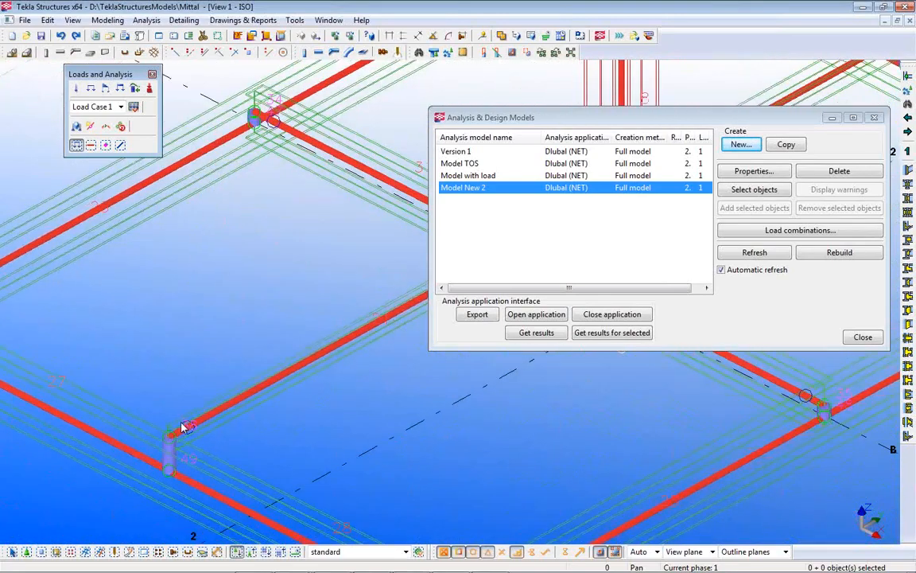
pyautogui.scroll(2, 185, 430)
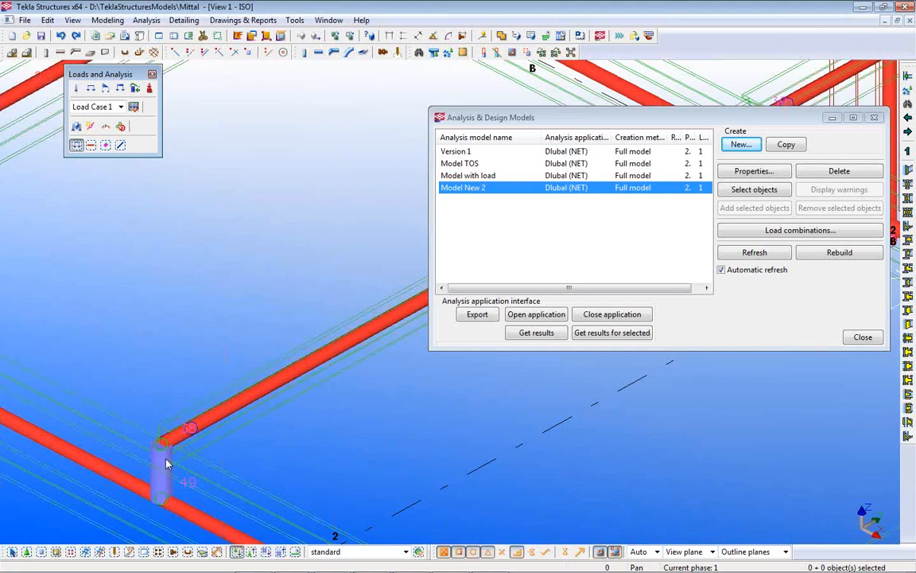
# Inspect the column member and its base support at the intersection of grid lines B and 3.
pyautogui.scroll(-4, 166, 459)
pyautogui.moveTo(432, 462); pyautogui.dragTo(263, 450, button='middle')
pyautogui.moveTo(509, 456); pyautogui.dragTo(223, 322, button='middle')
pyautogui.scroll(1, 406, 463)
pyautogui.scroll(2, 406, 463)
pyautogui.moveTo(402, 461); pyautogui.dragTo(278, 432, button='middle')
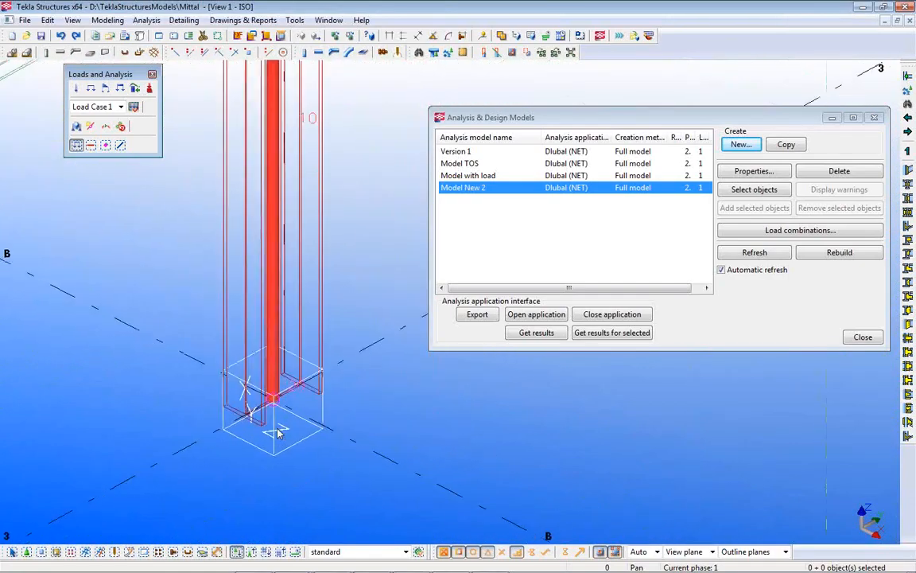
pyautogui.scroll(1, 278, 432)
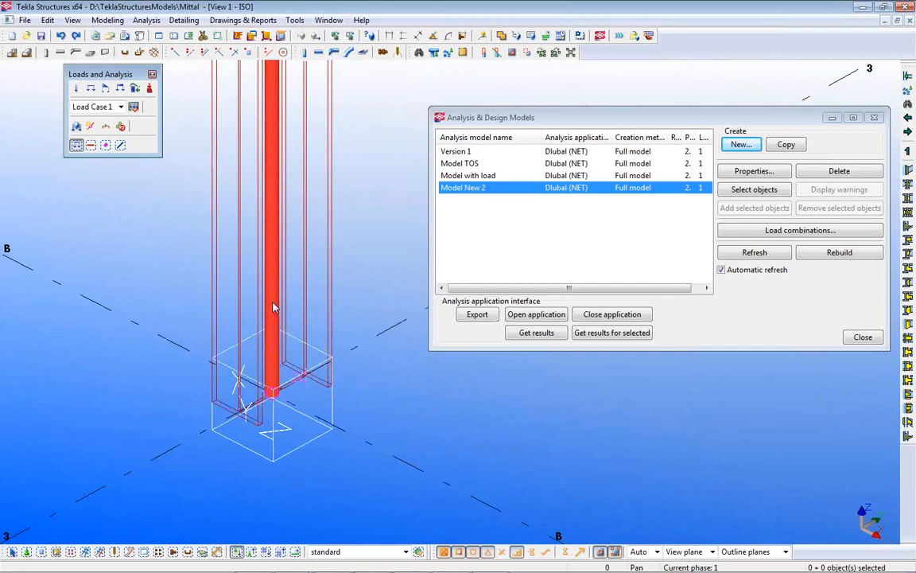
pyautogui.moveTo(308, 311); pyautogui.dragTo(326, 392, button='middle')
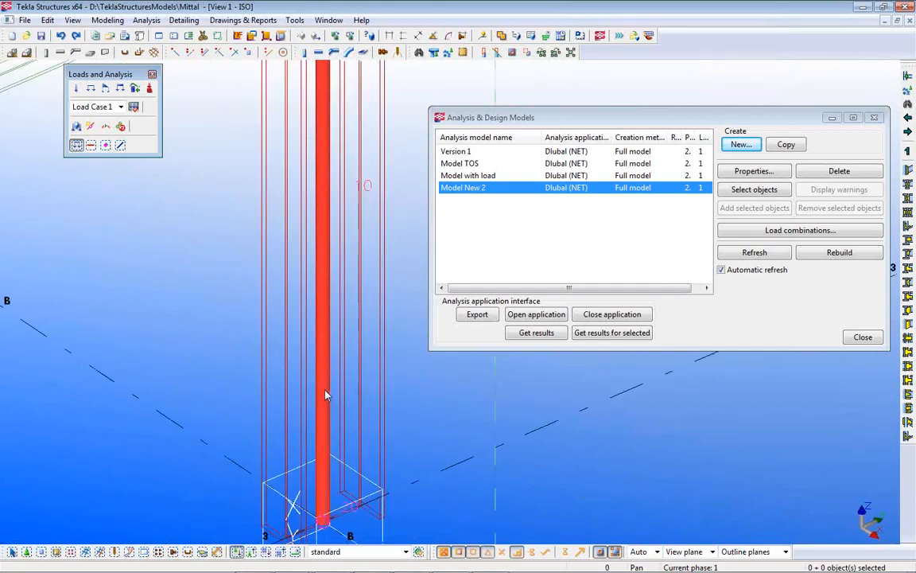
# Examine the beam-to-column node at the top of column B/3 and the neutral-axis members across the platform frame.
pyautogui.scroll(2, 322, 327)
pyautogui.scroll(-4, 322, 321)
pyautogui.scroll(-2, 322, 321)
pyautogui.moveTo(321, 322); pyautogui.dragTo(329, 408, button='middle')
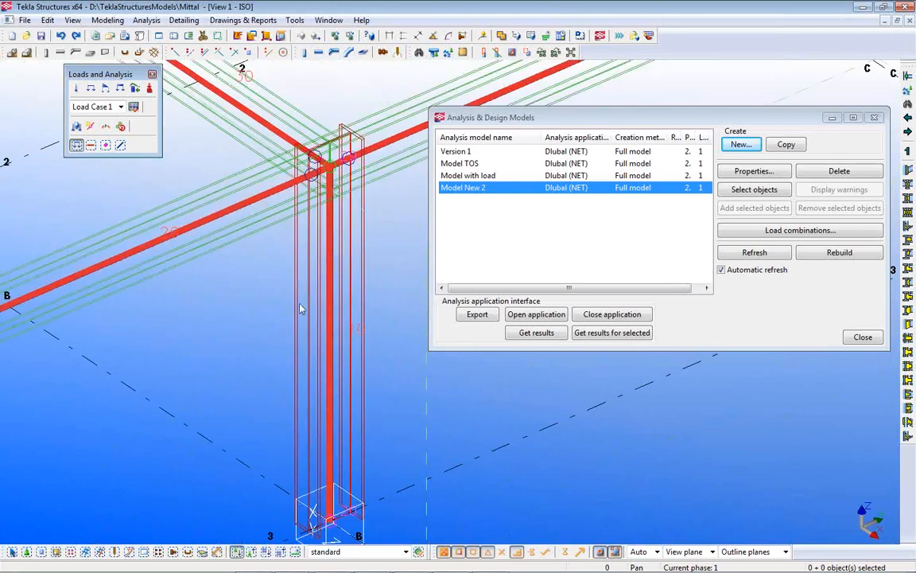
pyautogui.moveTo(343, 448); pyautogui.dragTo(344, 346, button='middle')
pyautogui.moveTo(284, 328); pyautogui.dragTo(350, 431, button='middle')
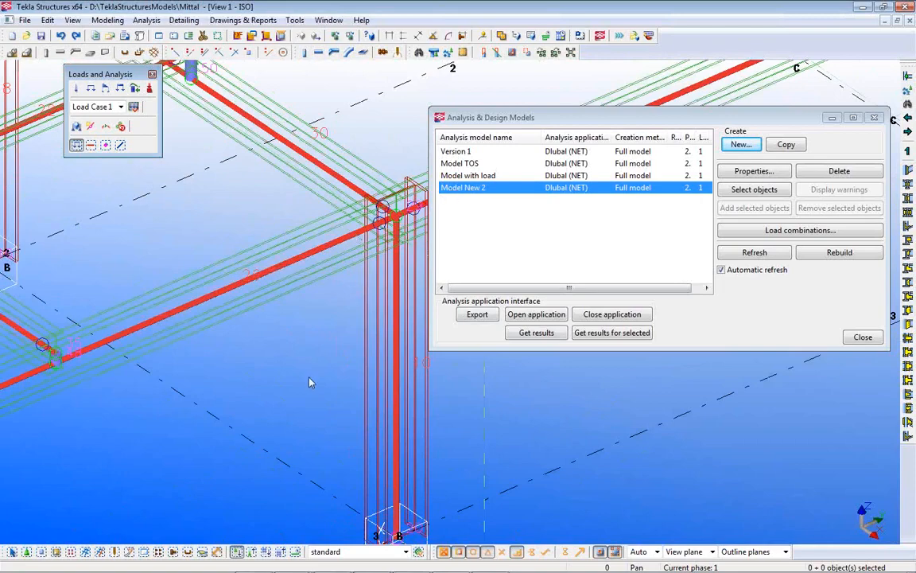
pyautogui.scroll(-3, 311, 380)
pyautogui.moveTo(330, 384); pyautogui.dragTo(204, 288, button='middle')
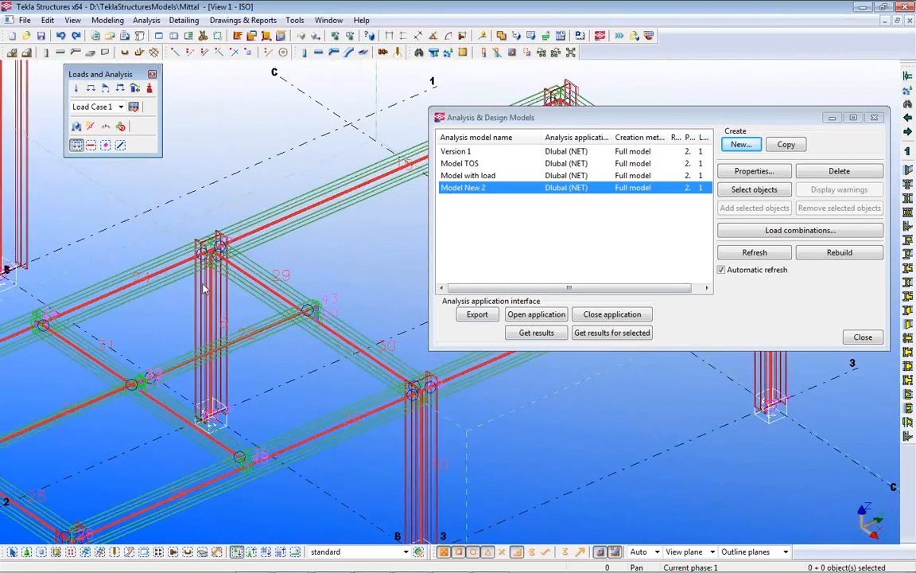
pyautogui.keyDown('ctrl'); pyautogui.moveTo(219, 400); pyautogui.dragTo(307, 229, button='middle'); pyautogui.keyUp('ctrl')
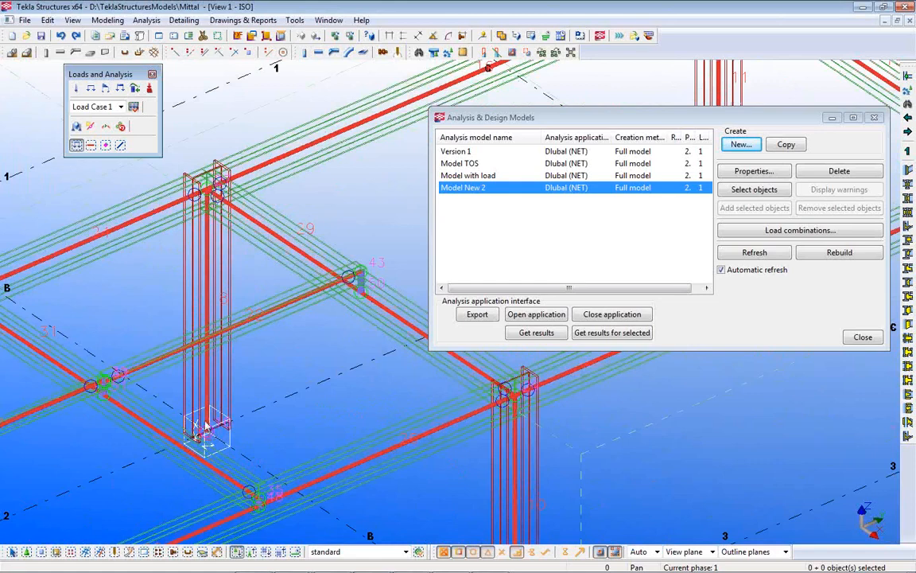
pyautogui.moveTo(124, 364); pyautogui.dragTo(108, 329, button='middle')
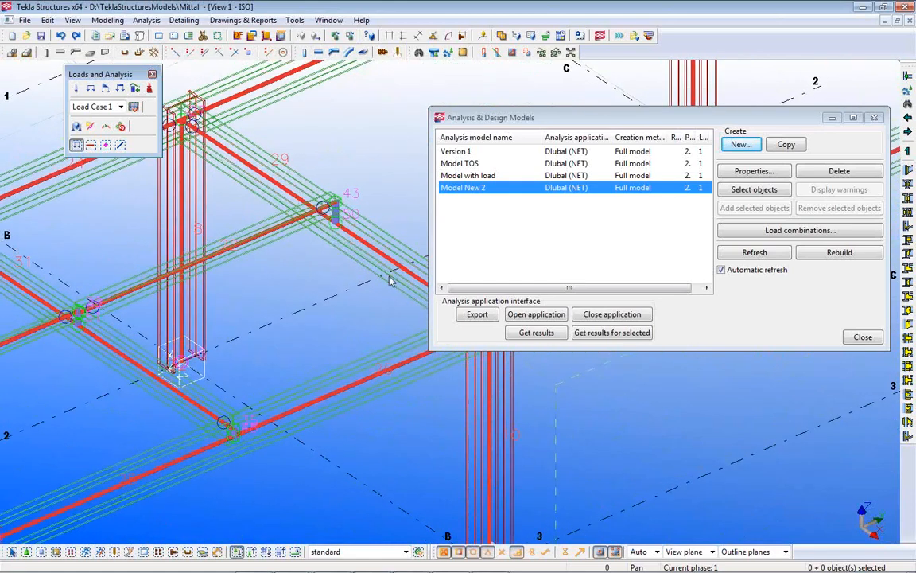
# Change the member axis location of analysis model "Model New 2" to Reference axis.
pyautogui.click(749, 174)
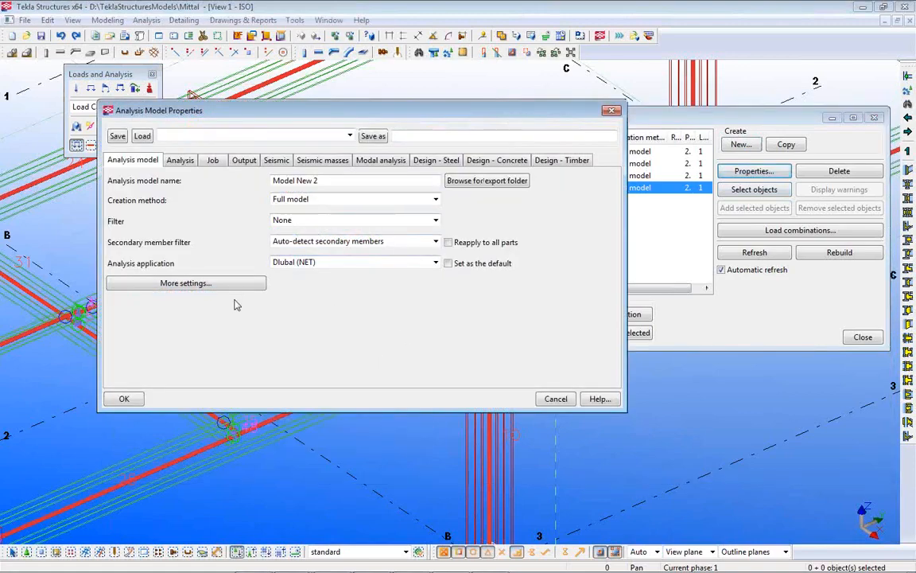
pyautogui.click(185, 283)
pyautogui.moveTo(379, 116); pyautogui.dragTo(672, 102)
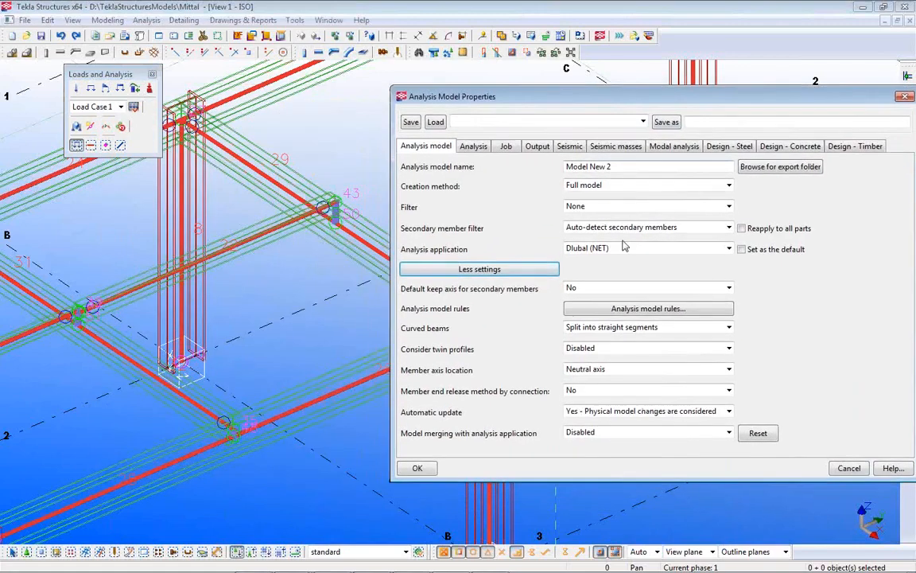
pyautogui.click(628, 373)
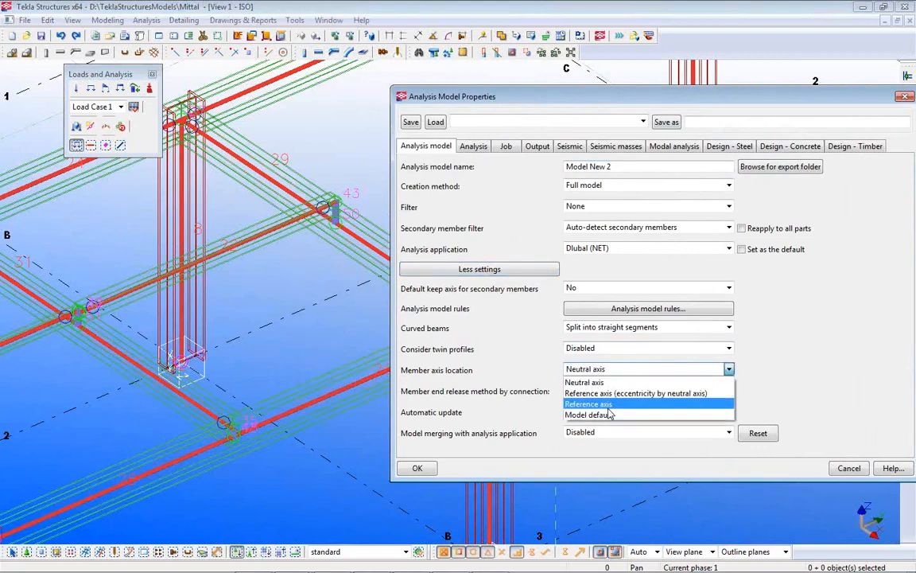
pyautogui.click(607, 404)
pyautogui.click(418, 469)
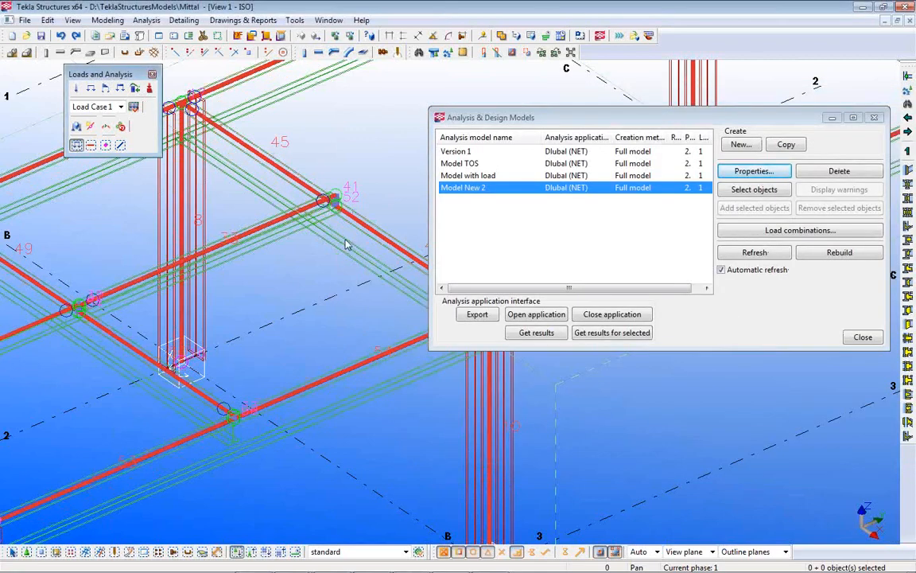
# Inspect how the reference-axis members meet at the platform beams and at the portal frame's stepped column.
pyautogui.scroll(3, 309, 239)
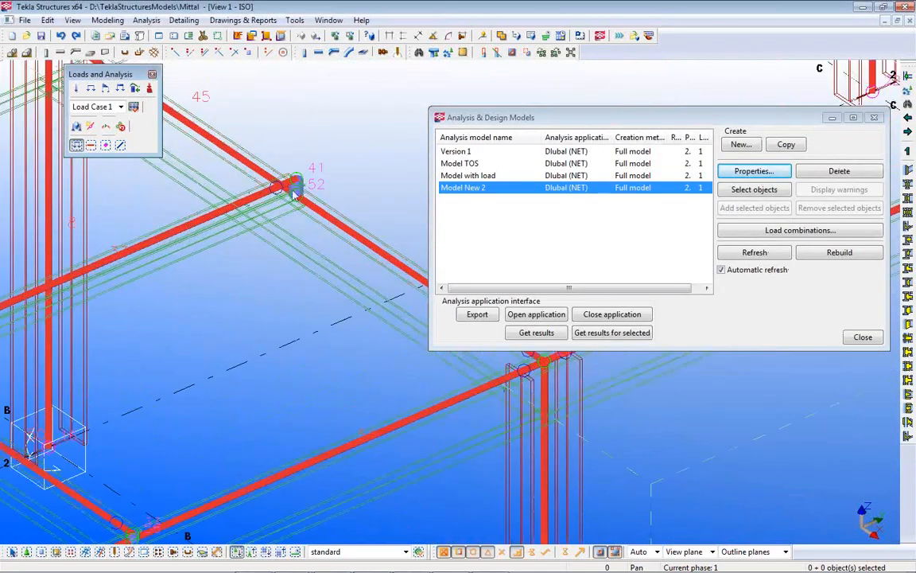
pyautogui.scroll(-1, 301, 218)
pyautogui.scroll(-2, 286, 221)
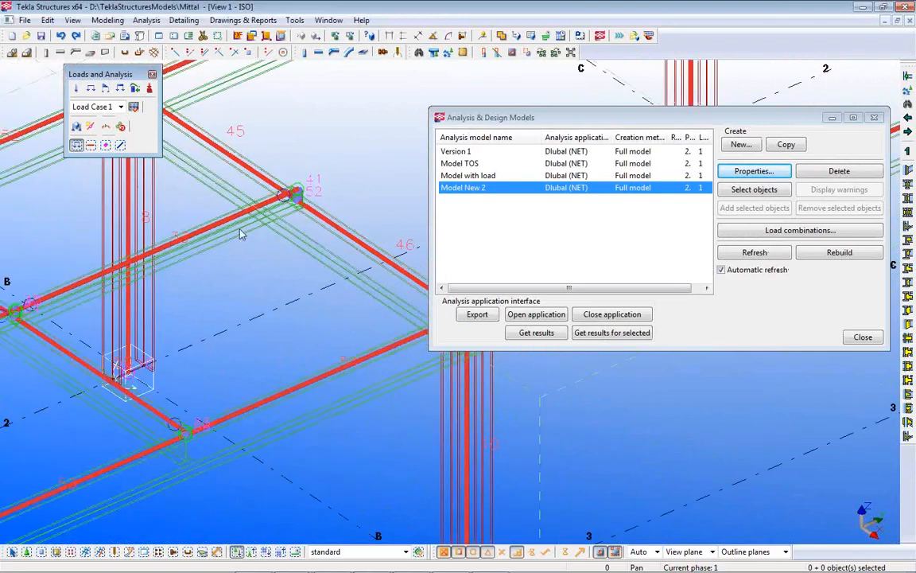
pyautogui.scroll(-4, 239, 333)
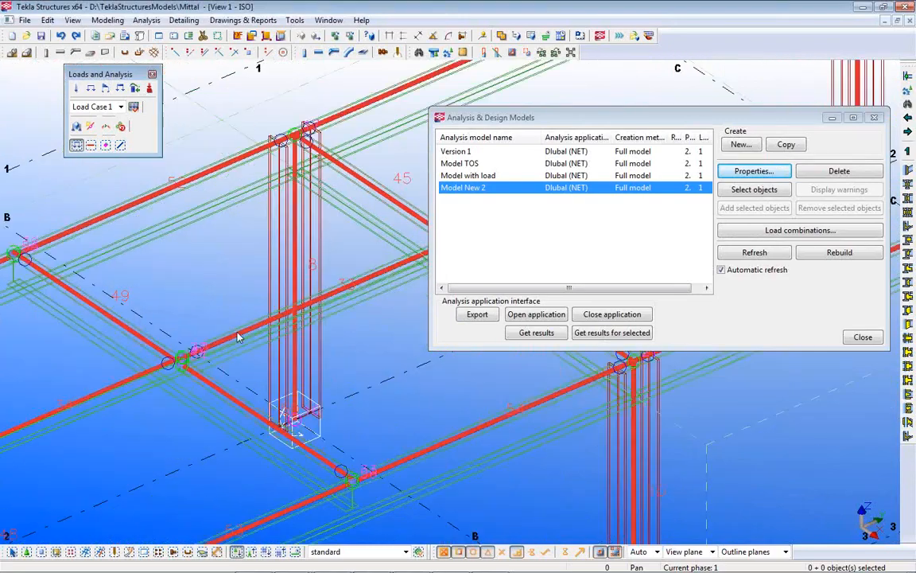
pyautogui.moveTo(125, 64); pyautogui.dragTo(273, 418, button='middle')
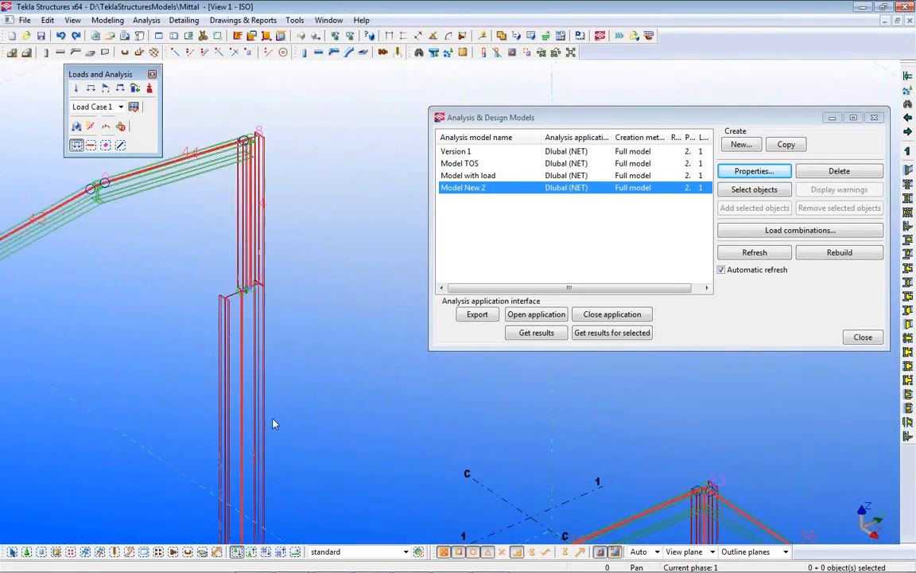
pyautogui.moveTo(247, 245); pyautogui.dragTo(266, 324, button='middle')
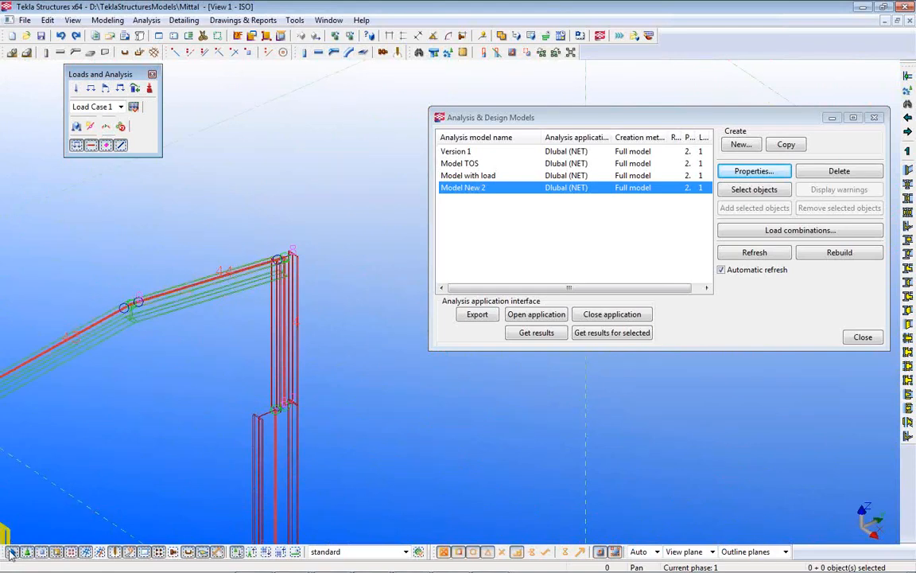
# Open the analysis position properties of platform beam member 34 in "Model New 2".
pyautogui.moveTo(266, 320); pyautogui.dragTo(331, 167, button='middle')
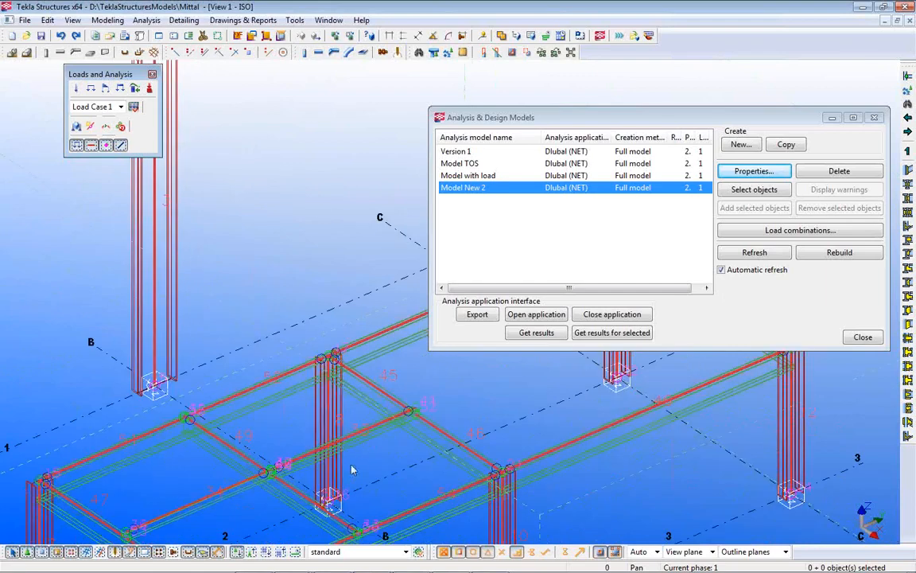
pyautogui.moveTo(352, 468); pyautogui.dragTo(339, 344, button='middle')
pyautogui.scroll(2, 318, 350)
pyautogui.scroll(1, 310, 354)
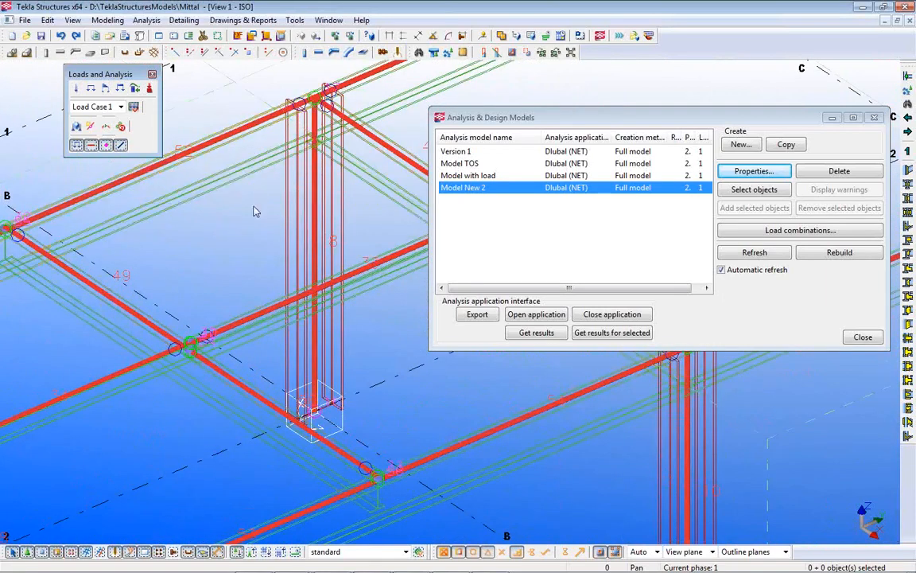
pyautogui.moveTo(309, 305); pyautogui.dragTo(381, 213, button='middle')
pyautogui.moveTo(132, 330); pyautogui.dragTo(295, 246, button='middle')
pyautogui.scroll(1, 218, 283)
pyautogui.scroll(1, 151, 334)
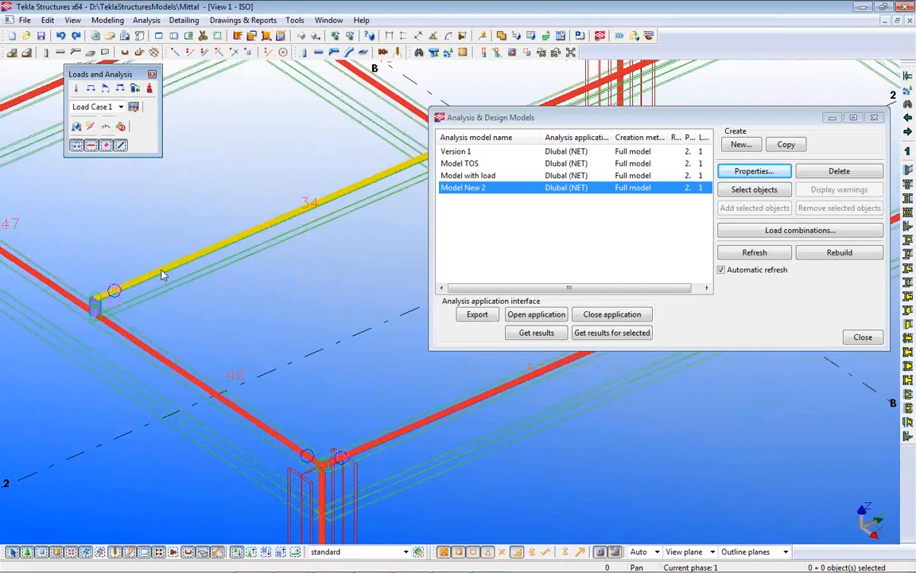
pyautogui.doubleClick(161, 275)
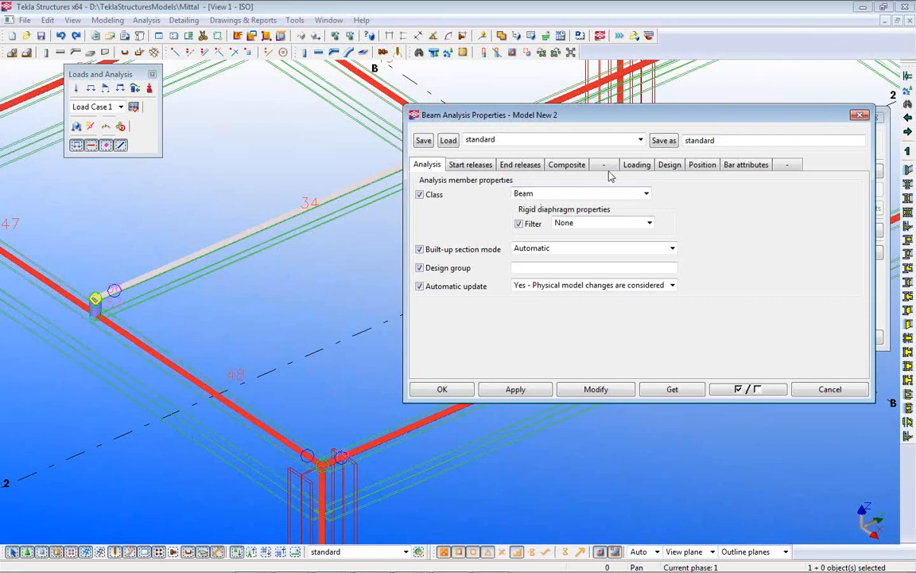
pyautogui.click(703, 166)
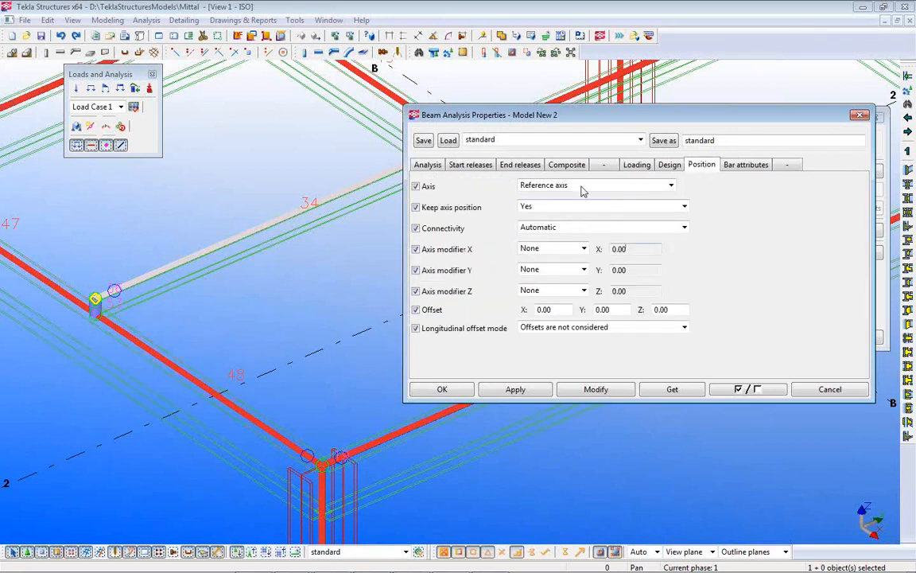
# Set beam member 34's analysis axis to Neutral axis and modify the member.
pyautogui.click(583, 186)
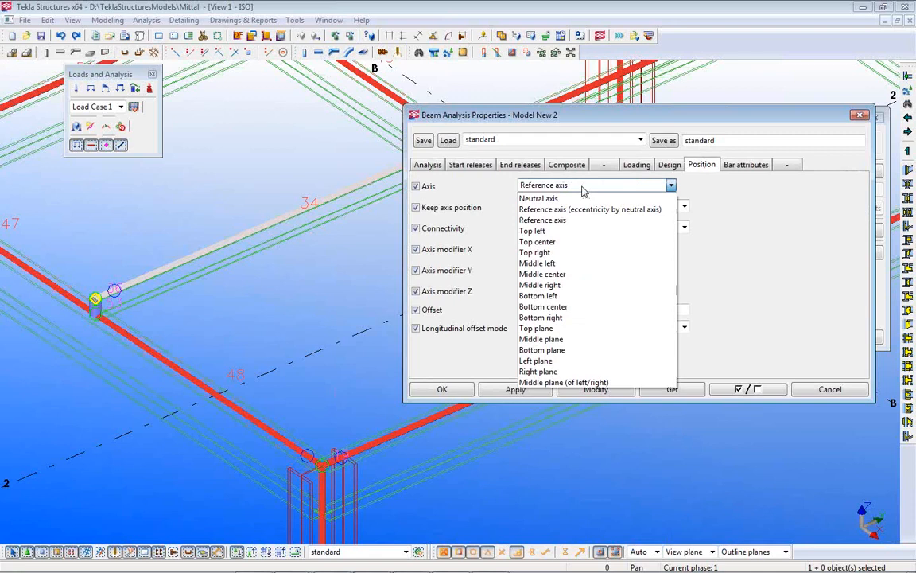
pyautogui.click(583, 198)
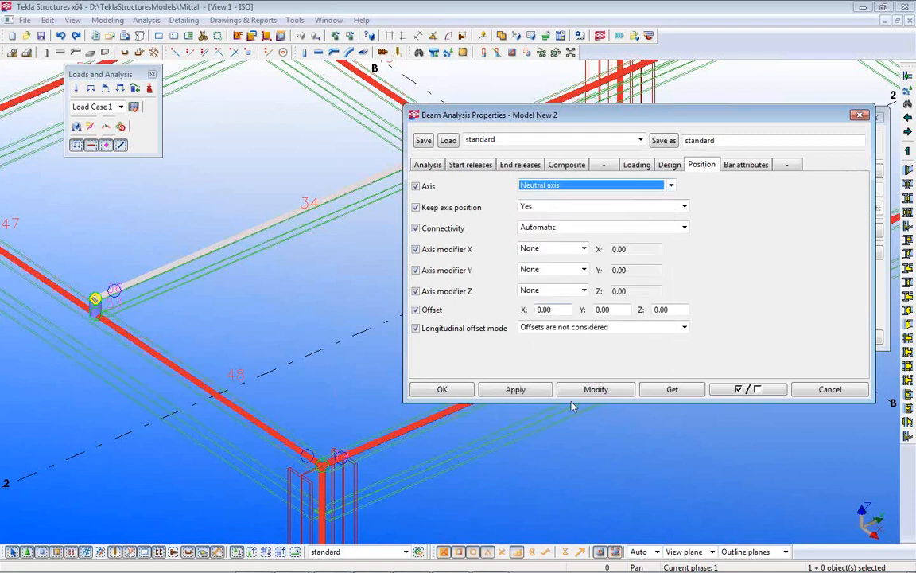
pyautogui.click(594, 390)
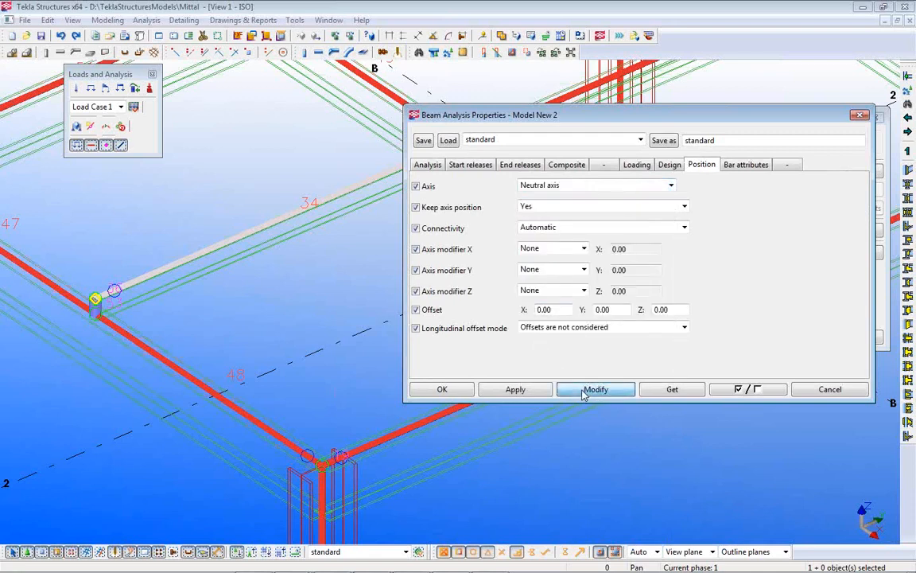
pyautogui.click(517, 391)
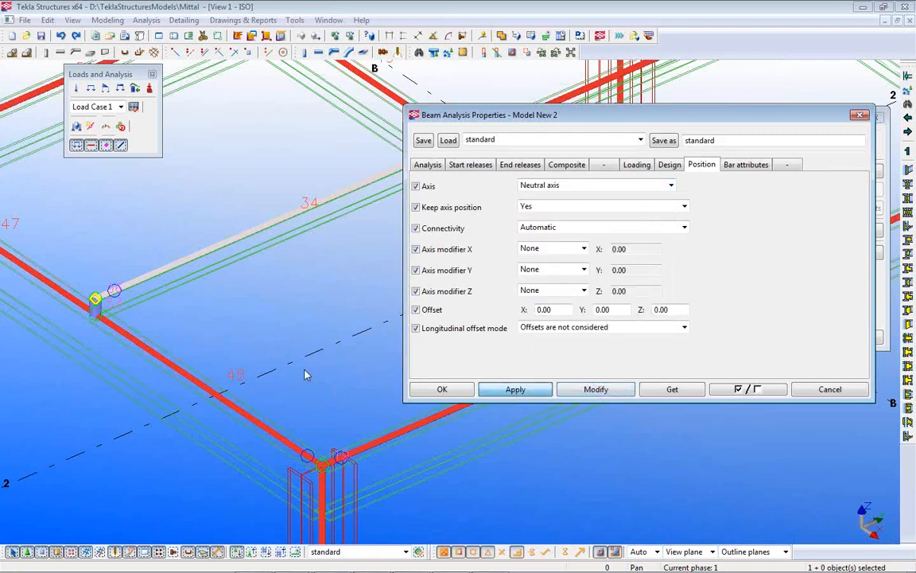
# Set beam member 34's analysis axis to "Reference axis (eccentricity by neutral axis)" and modify the member.
pyautogui.click(576, 188)
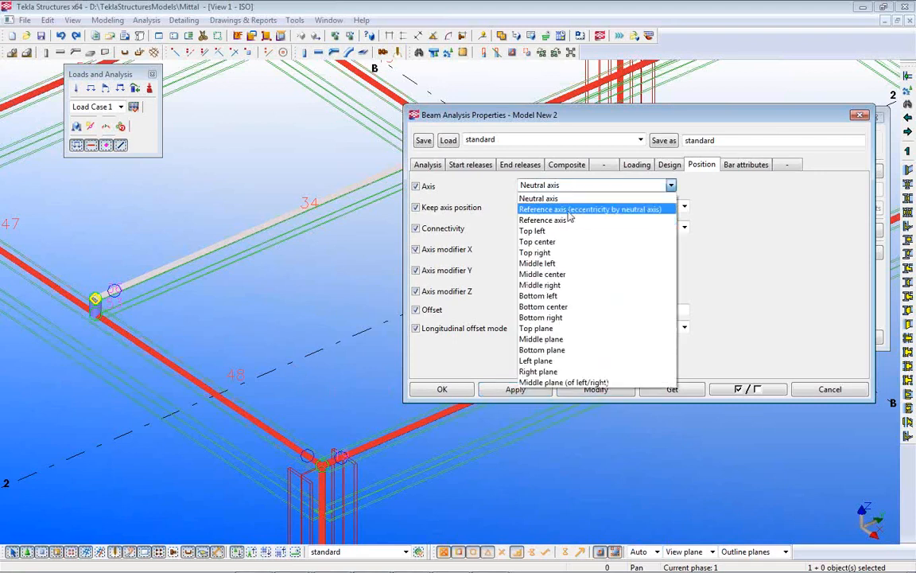
pyautogui.click(557, 209)
pyautogui.click(598, 393)
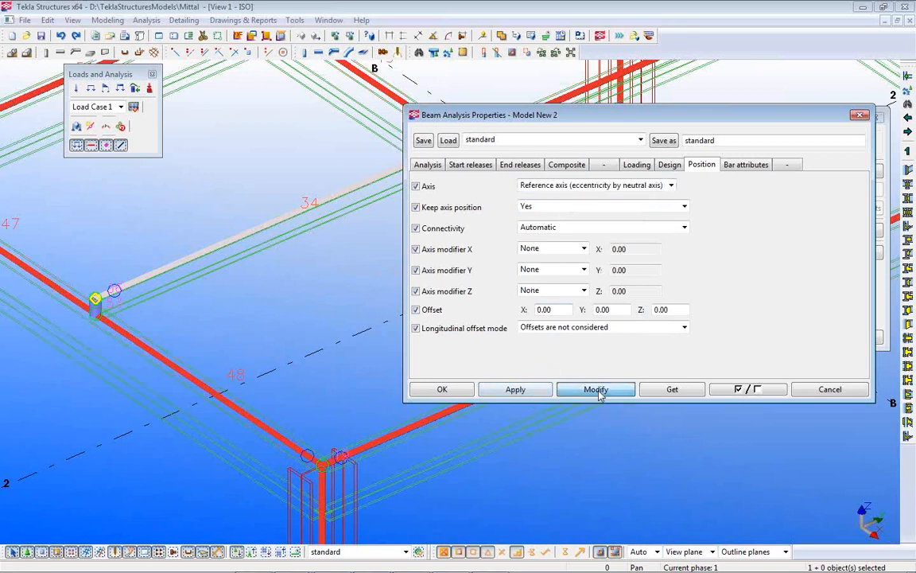
pyautogui.click(524, 391)
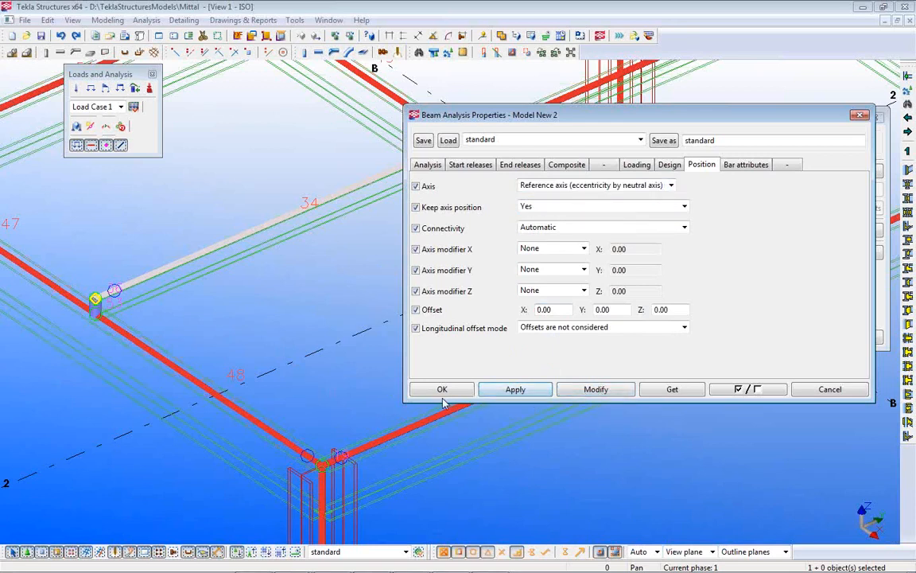
pyautogui.click(226, 247)
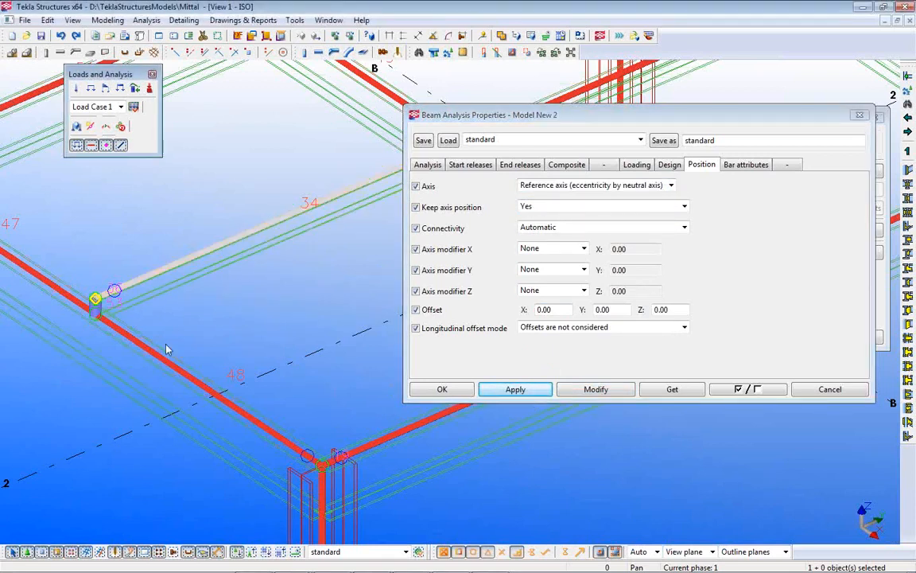
pyautogui.click(597, 389)
pyautogui.click(512, 389)
# Inspect the node where beam member 34 meets the crossing platform beam.
pyautogui.click(287, 239)
pyautogui.moveTo(287, 239); pyautogui.dragTo(119, 275, button='middle')
pyautogui.scroll(3, 288, 252)
pyautogui.scroll(2, 276, 203)
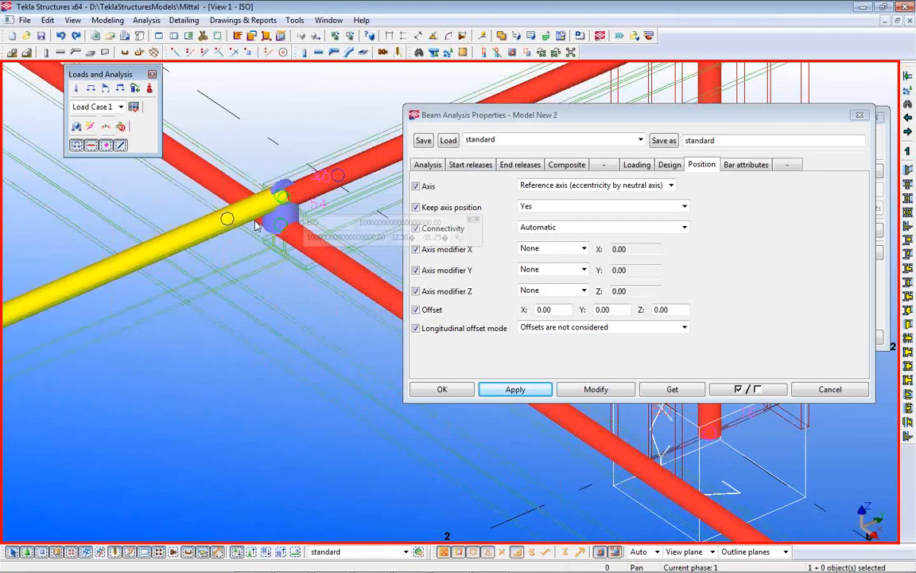
pyautogui.scroll(-1, 250, 304)
pyautogui.scroll(-3, 285, 339)
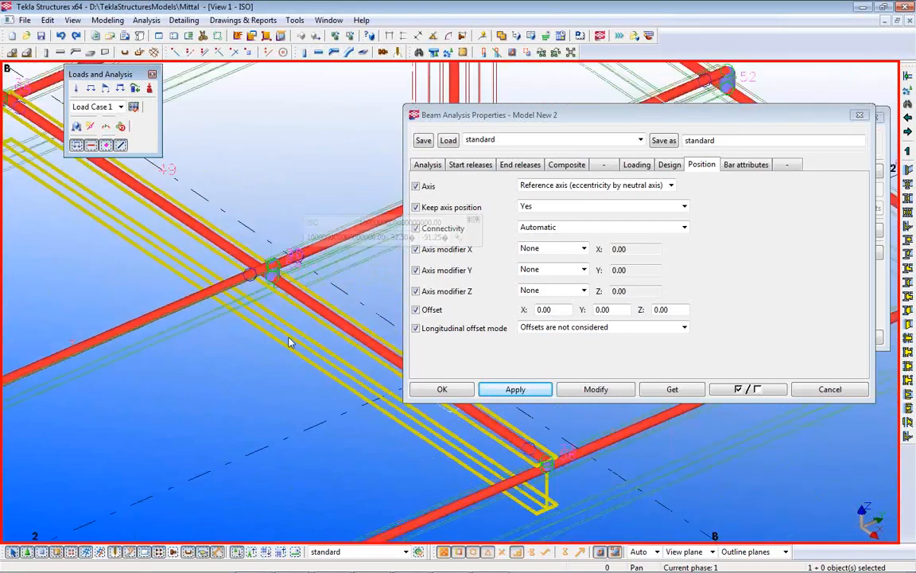
# Review the start release presets and the Ux support options of the column at grid intersection B/2.
pyautogui.moveTo(290, 352); pyautogui.dragTo(237, 148, button='middle')
pyautogui.moveTo(275, 424); pyautogui.dragTo(224, 501, button='middle')
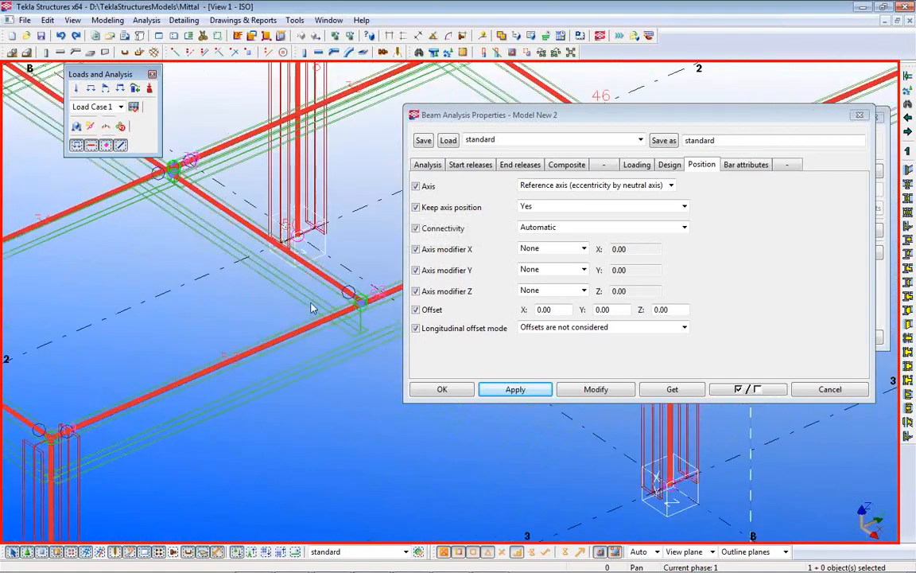
pyautogui.scroll(2, 311, 307)
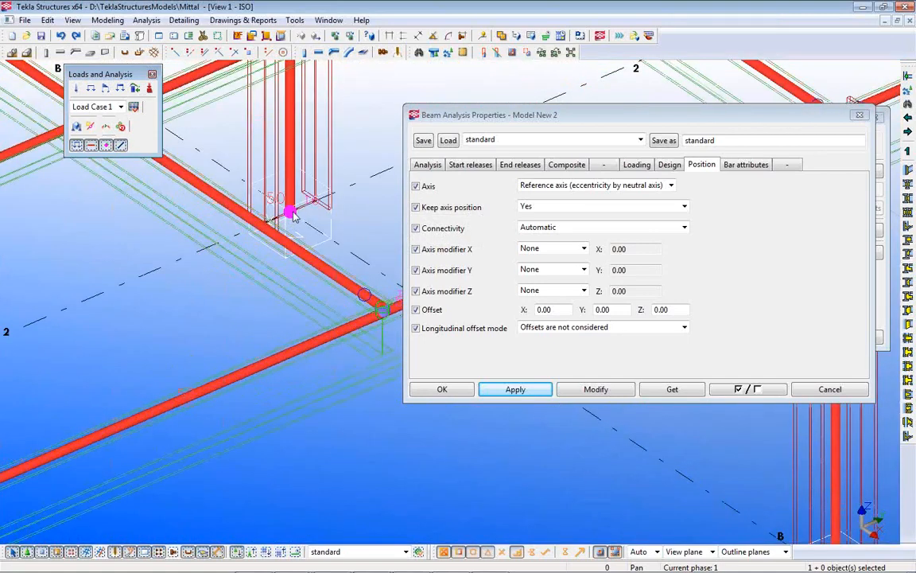
pyautogui.doubleClick(291, 198)
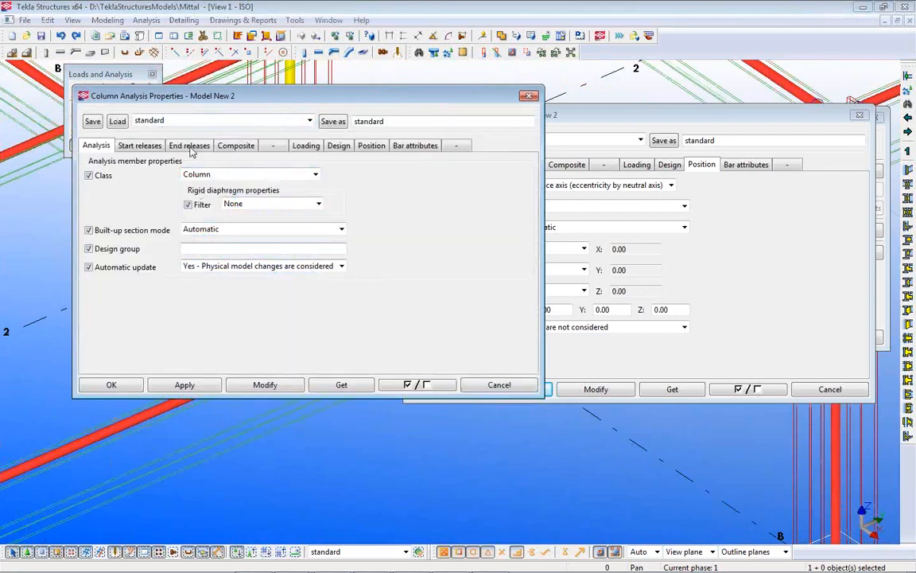
pyautogui.click(137, 143)
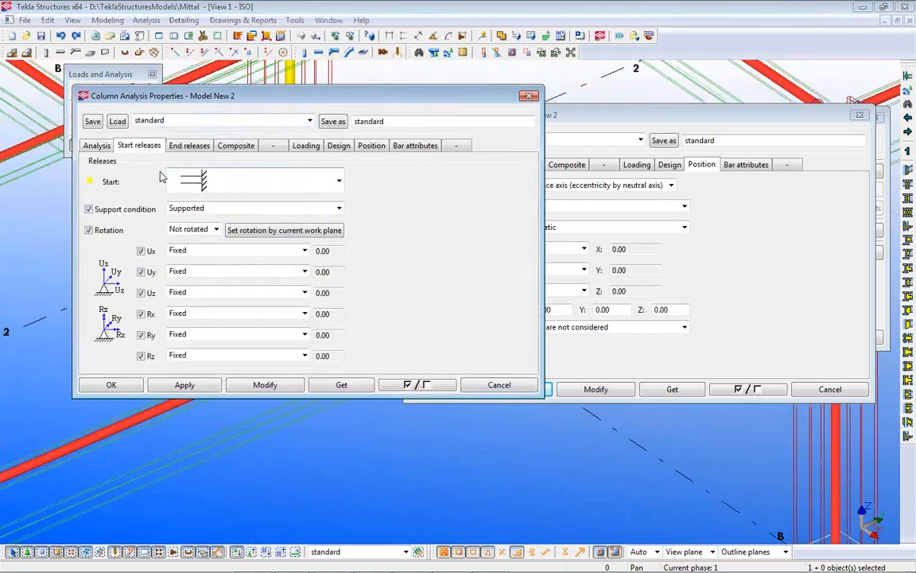
pyautogui.click(211, 186)
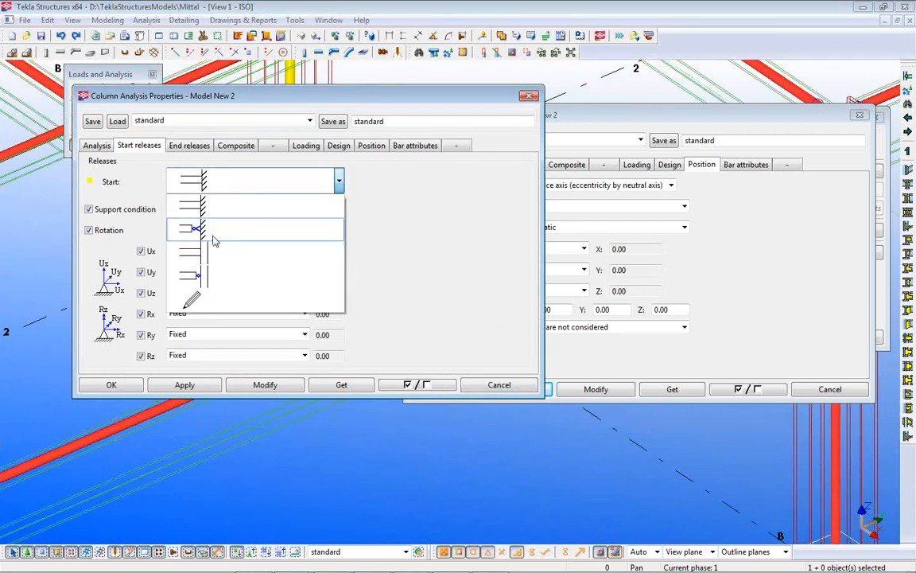
pyautogui.click(213, 304)
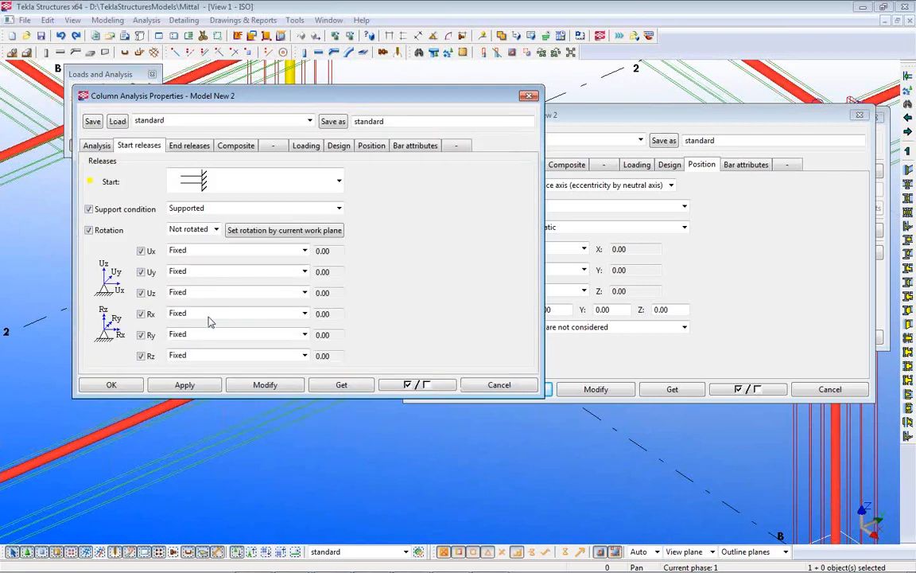
pyautogui.click(240, 252)
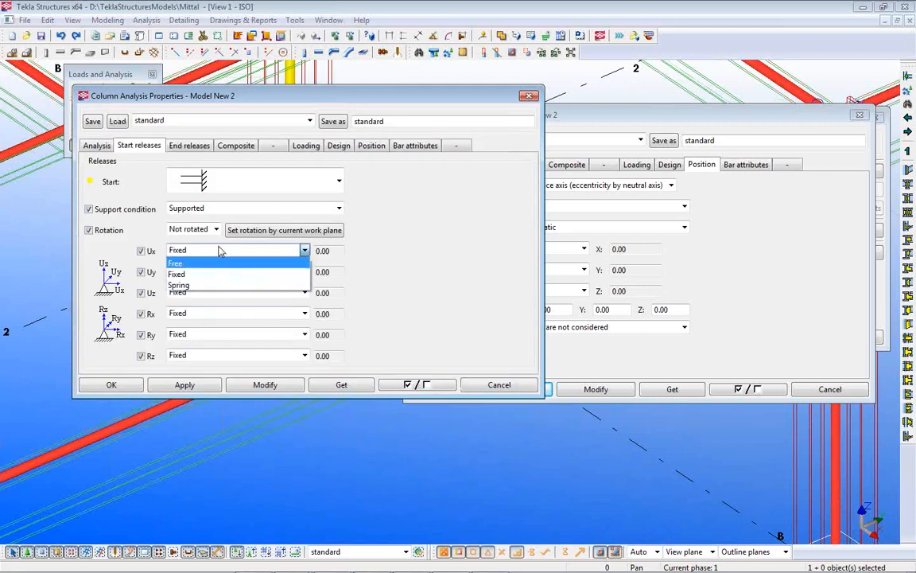
pyautogui.click(221, 249)
# Review the end releases of the B/2 column and examine its top node.
pyautogui.click(183, 148)
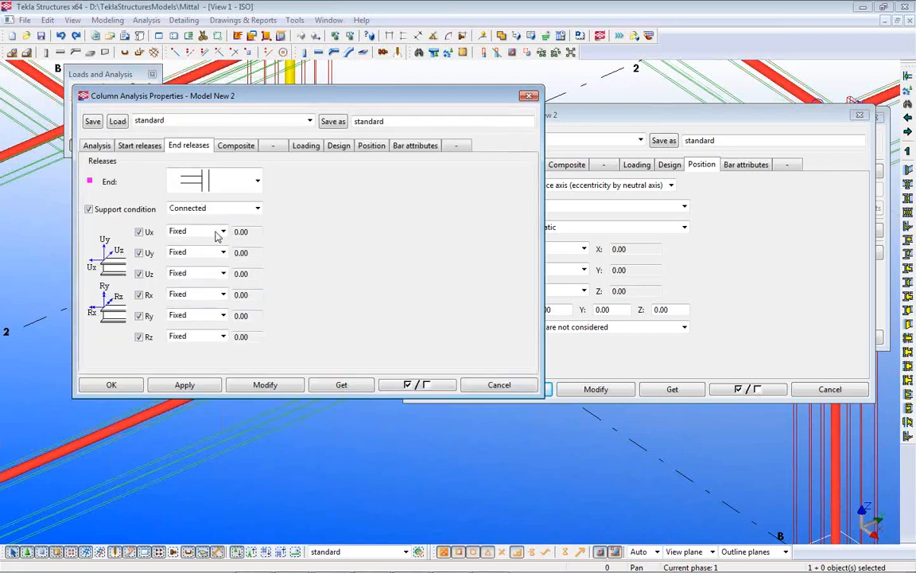
pyautogui.moveTo(264, 100); pyautogui.dragTo(419, 353)
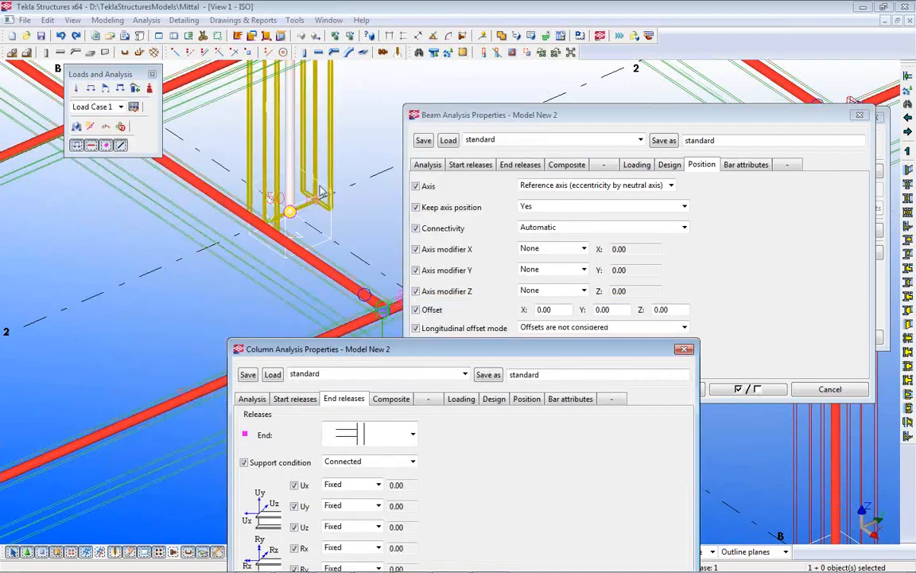
pyautogui.moveTo(288, 156); pyautogui.dragTo(233, 346, button='middle')
pyautogui.click(254, 152)
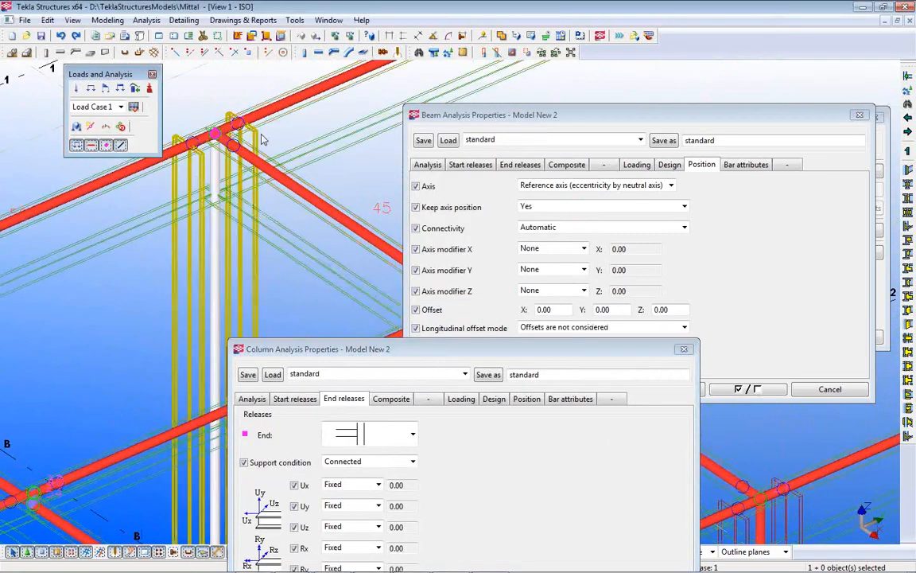
# Set the start release of beam member 45 to the fully fixed Connected condition and modify the member.
pyautogui.doubleClick(301, 194)
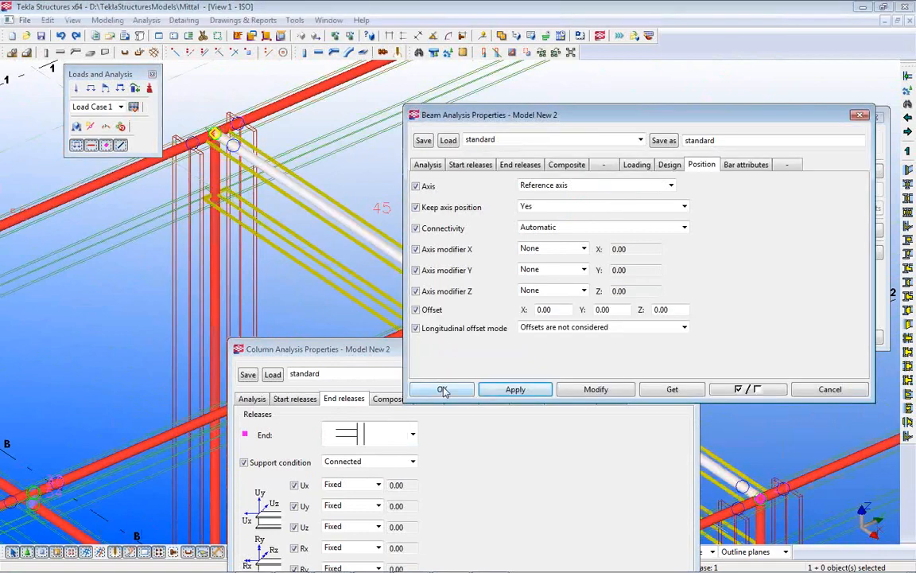
pyautogui.click(471, 164)
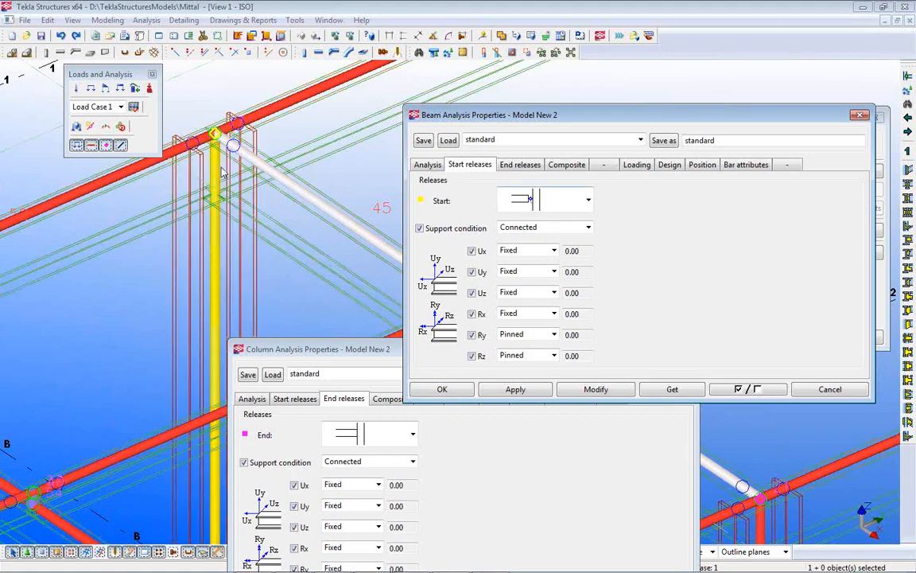
pyautogui.click(576, 199)
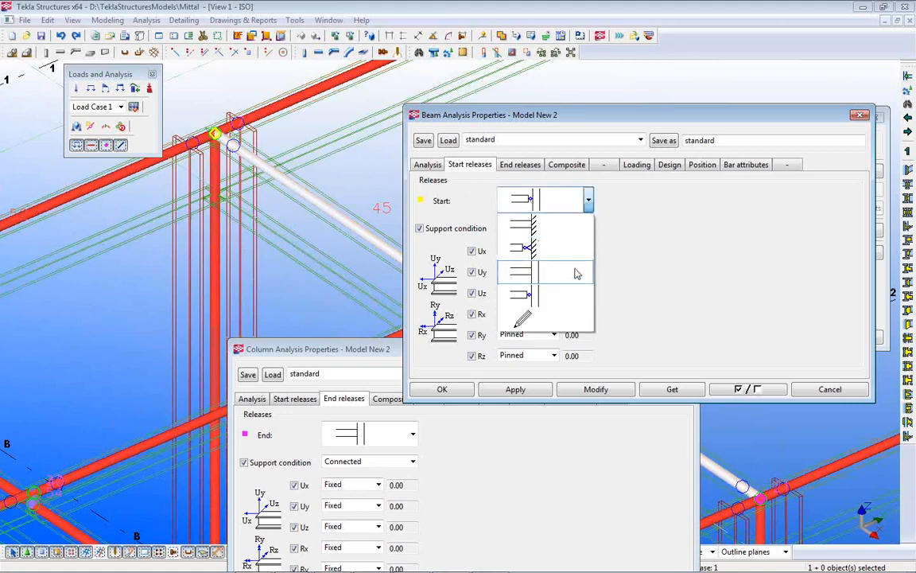
pyautogui.click(523, 276)
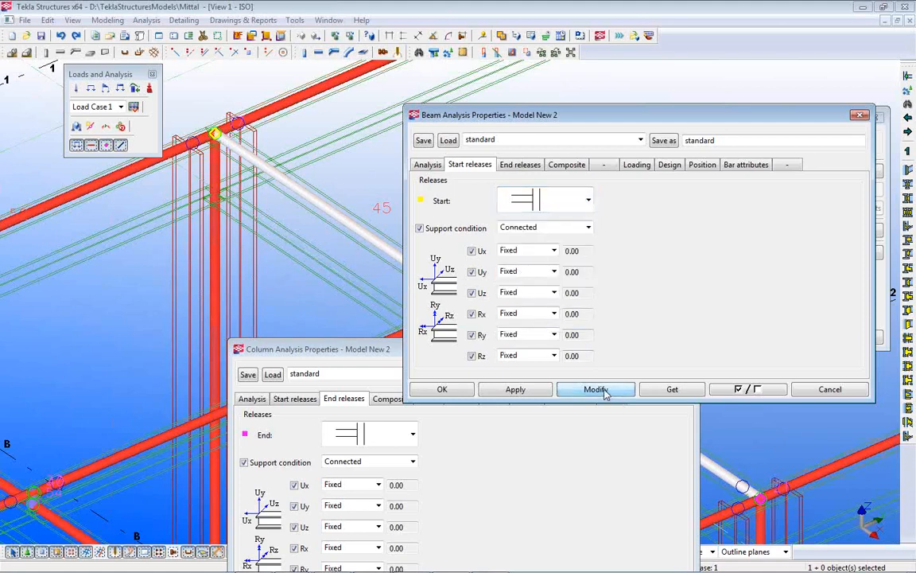
pyautogui.click(604, 390)
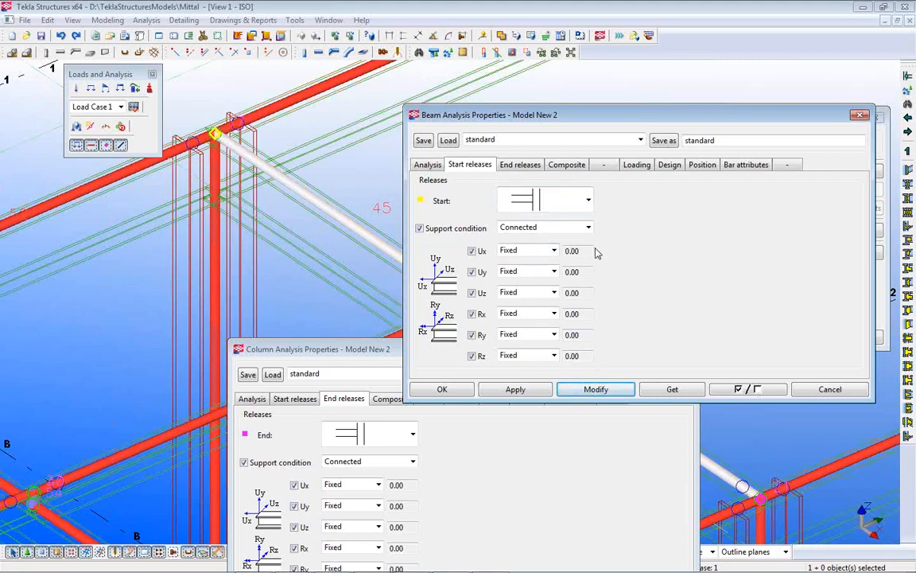
pyautogui.click(450, 391)
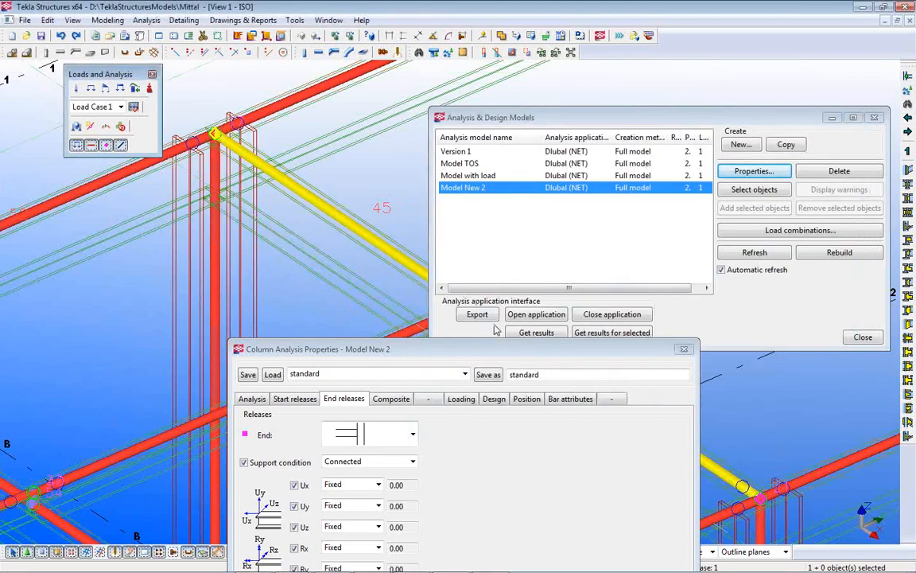
# Switch to the analysis model "Model with load" and bring its platform frame into view.
pyautogui.click(477, 175)
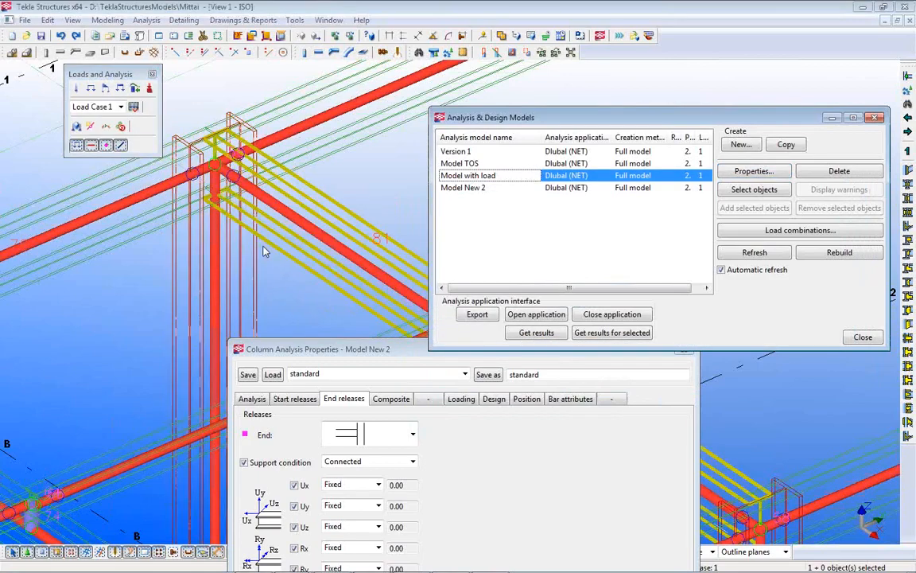
pyautogui.scroll(-3, 224, 288)
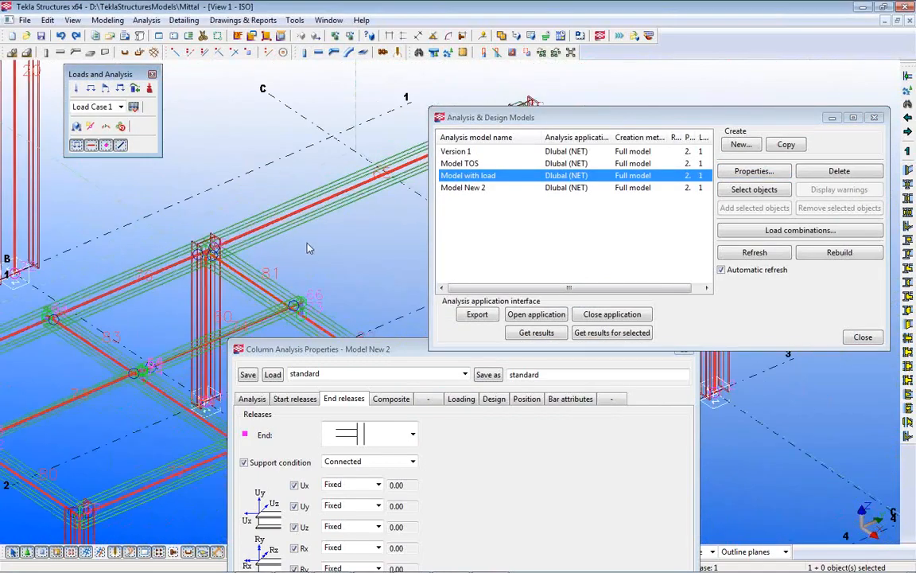
pyautogui.moveTo(307, 248); pyautogui.dragTo(166, 279, button='middle')
pyautogui.moveTo(267, 219); pyautogui.dragTo(319, 257, button='middle')
# Close the column analysis properties and open the load groups list.
pyautogui.moveTo(371, 350); pyautogui.dragTo(381, 396)
pyautogui.click(698, 399)
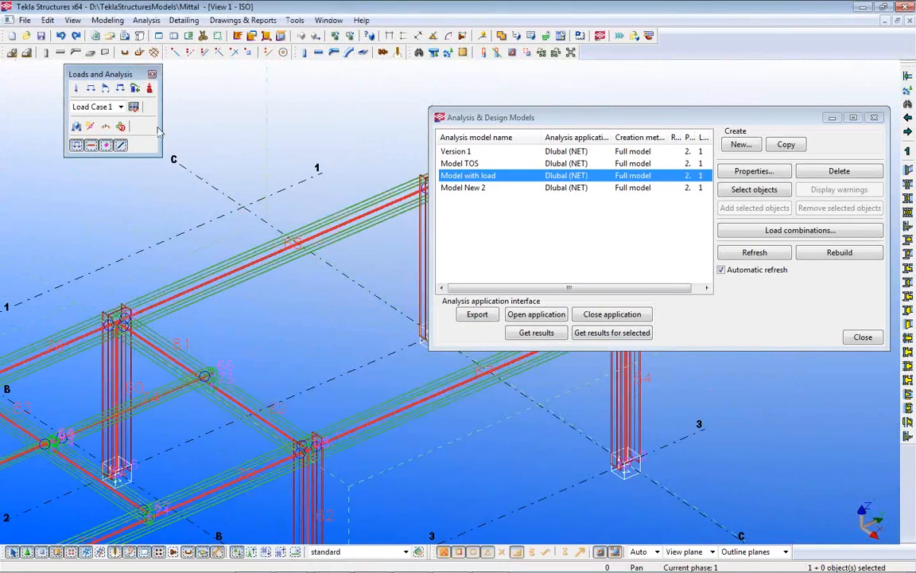
pyautogui.click(133, 107)
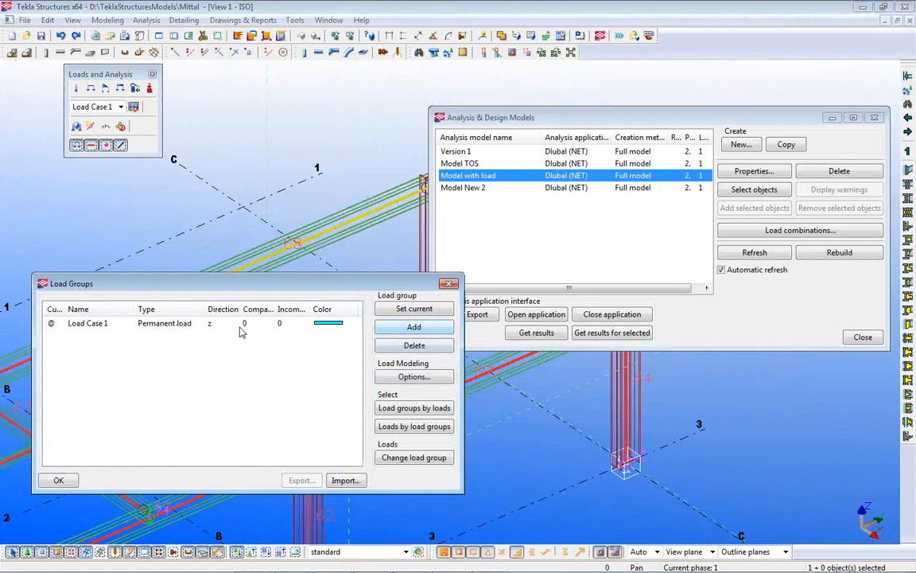
# Check the type of Load Case 1 in the load groups and review the magnitude of the line load above the beam.
pyautogui.click(186, 326)
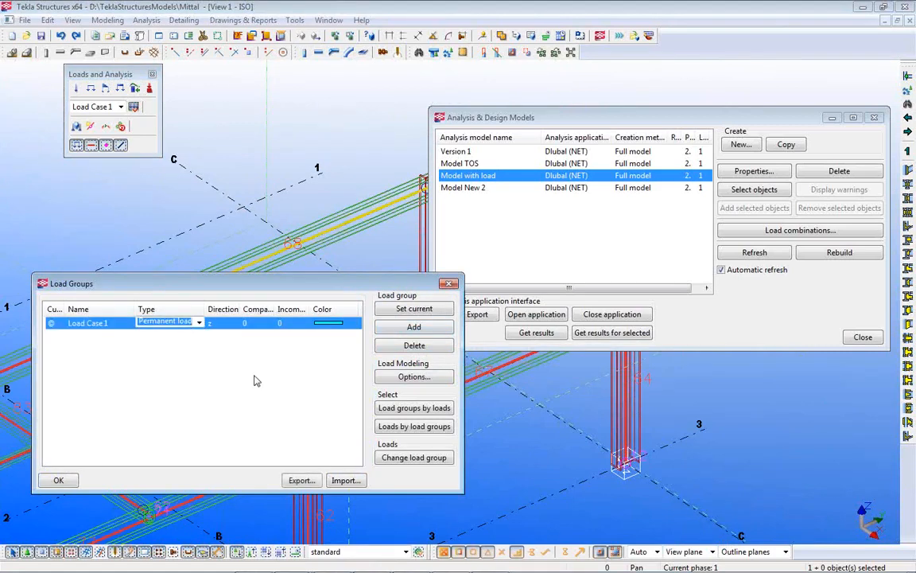
pyautogui.click(58, 480)
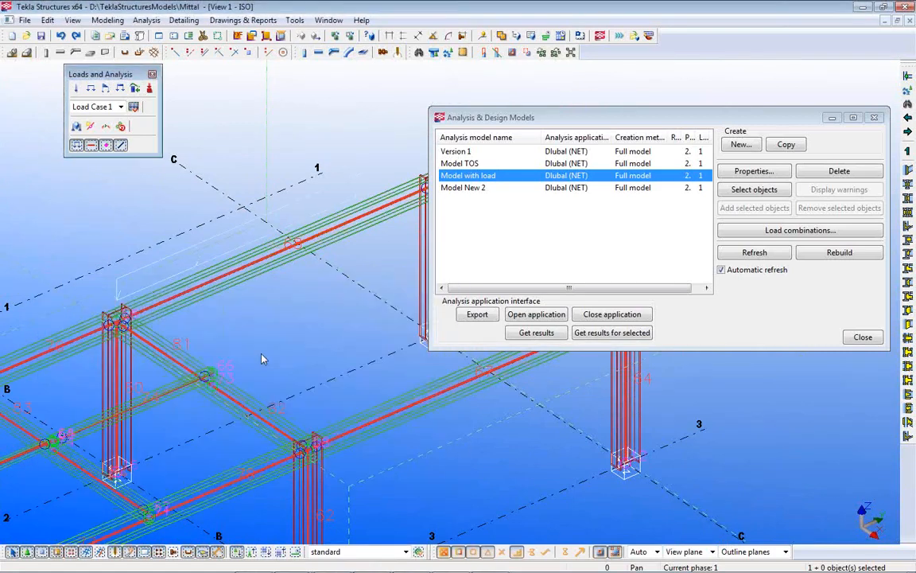
pyautogui.moveTo(239, 316); pyautogui.dragTo(226, 374, button='middle')
pyautogui.doubleClick(173, 322)
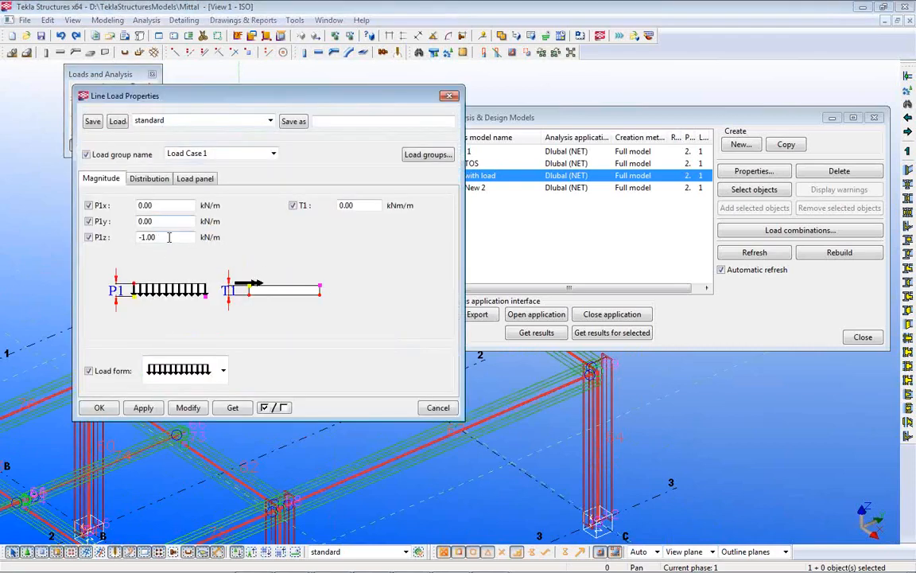
pyautogui.click(438, 408)
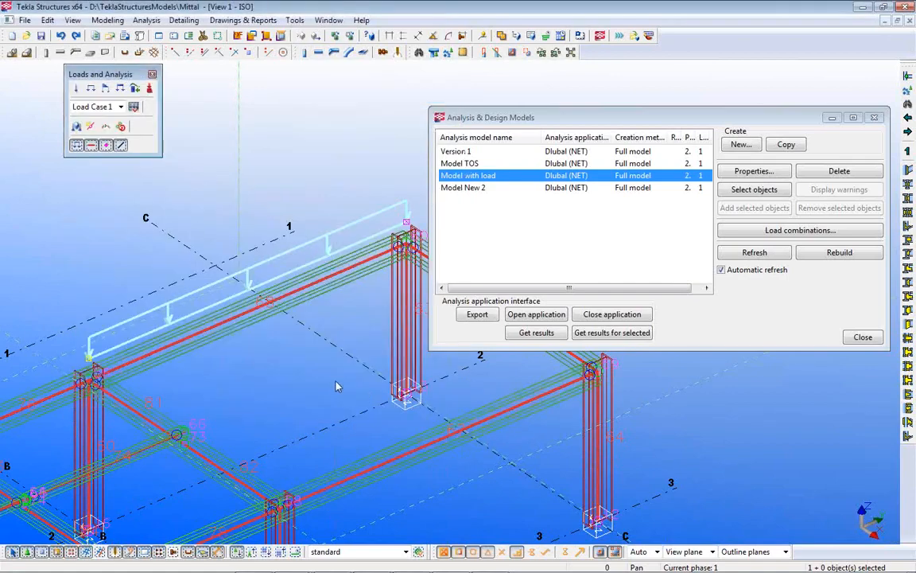
pyautogui.scroll(-3, 265, 350)
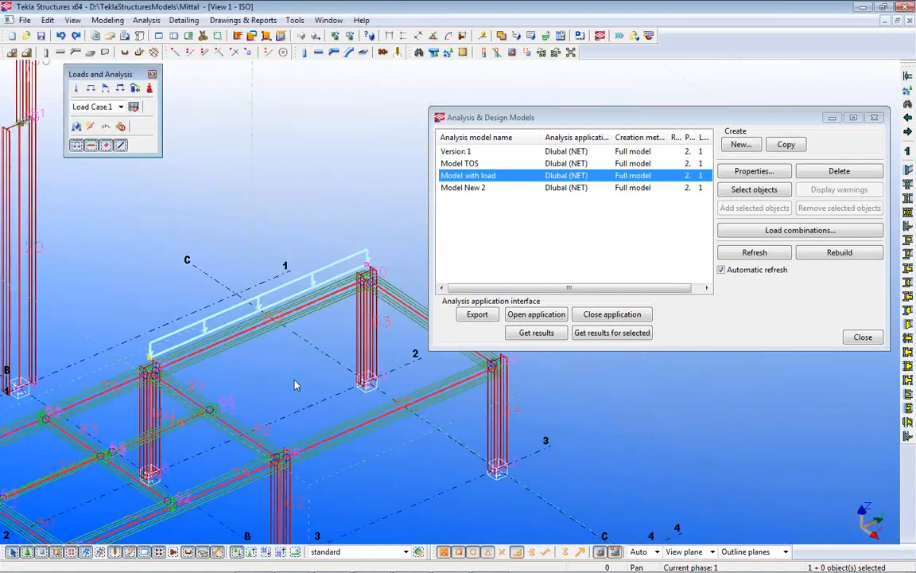
pyautogui.scroll(-5, 310, 404)
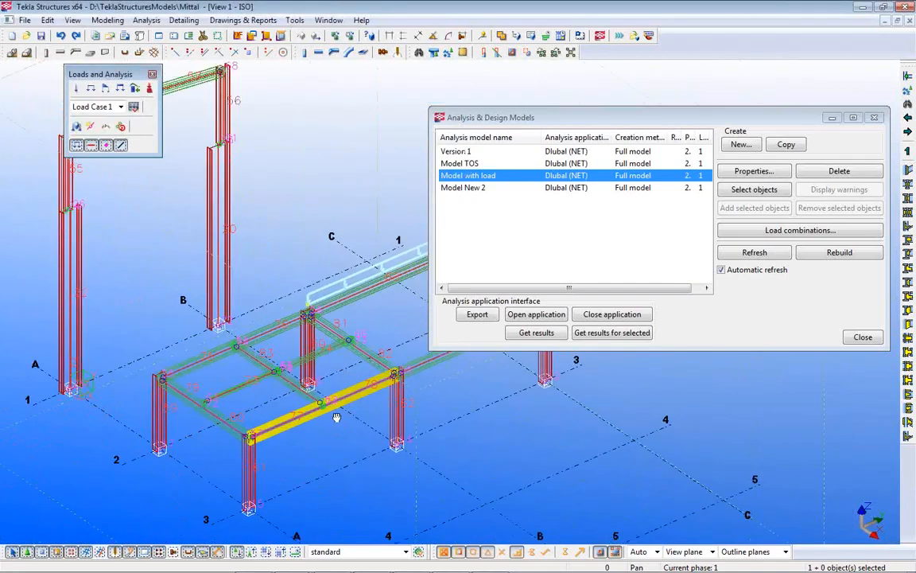
pyautogui.scroll(5, 258, 143)
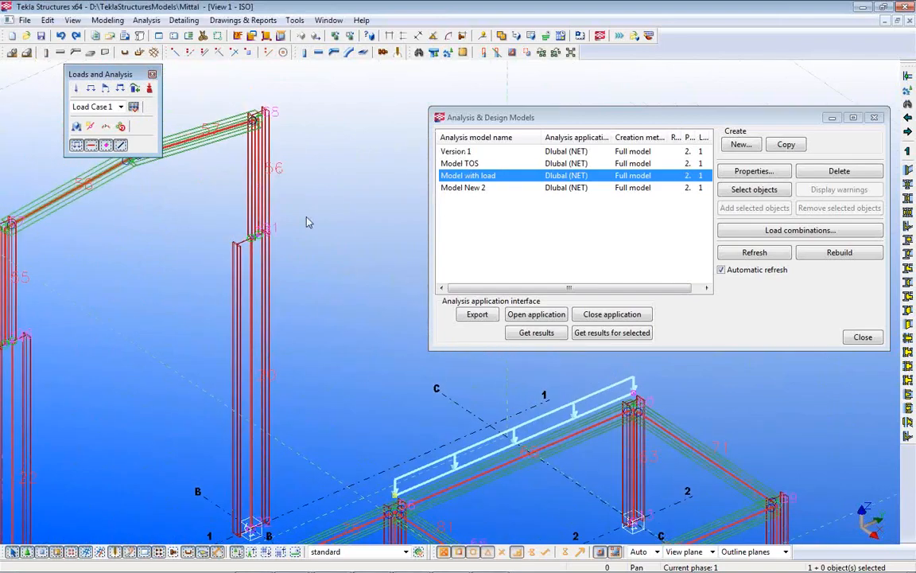
pyautogui.scroll(-5, 315, 344)
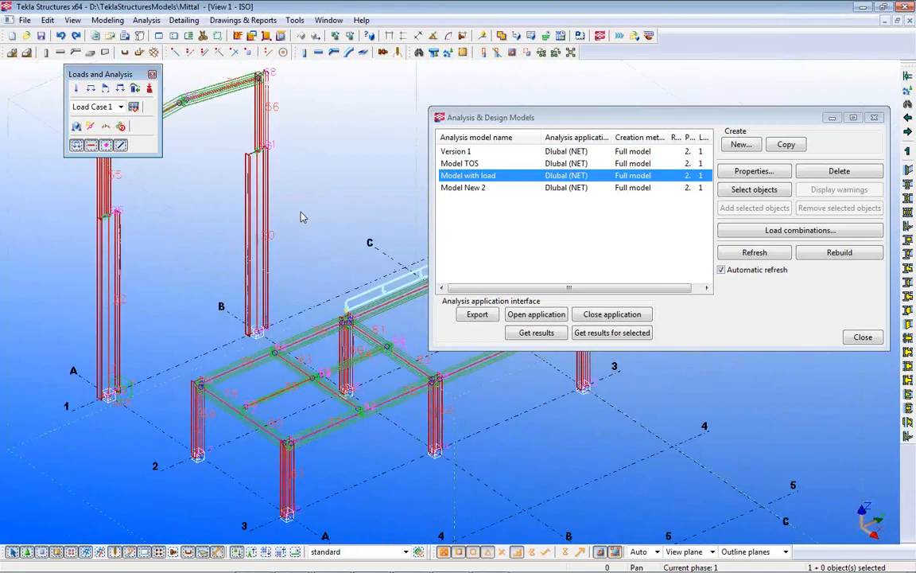
# Switch to RFEM and start a direct import from Tekla Structures as an analytical model, with load cases included.
pyautogui.click(291, 560)
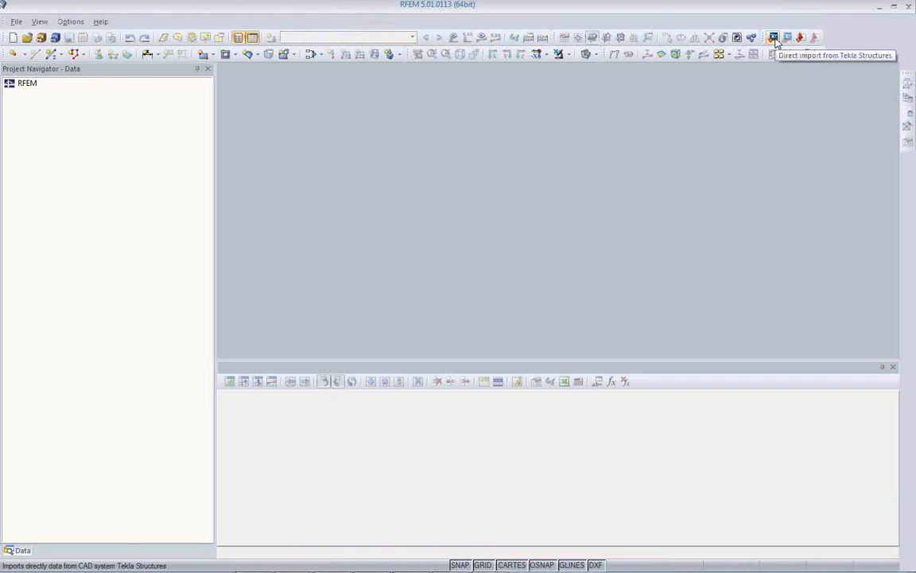
pyautogui.click(773, 37)
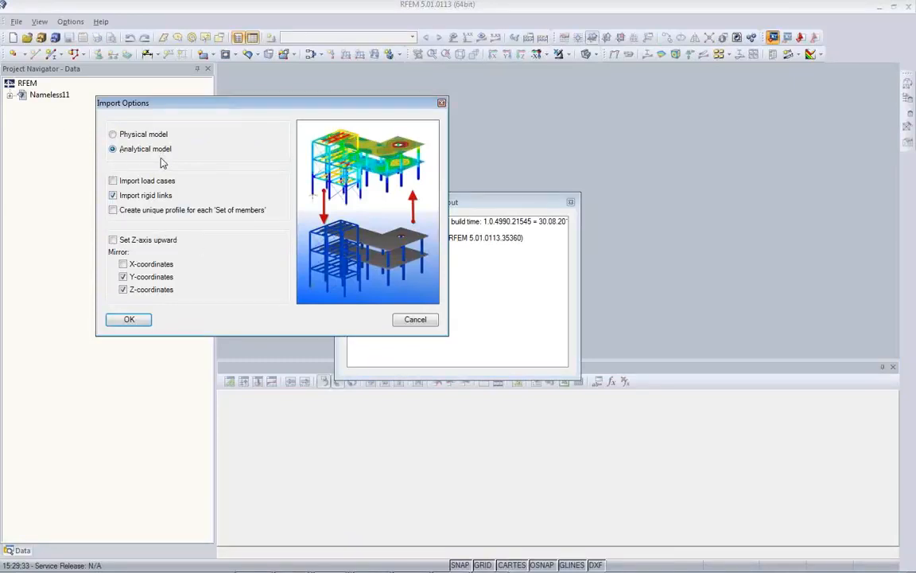
pyautogui.click(113, 181)
pyautogui.click(135, 319)
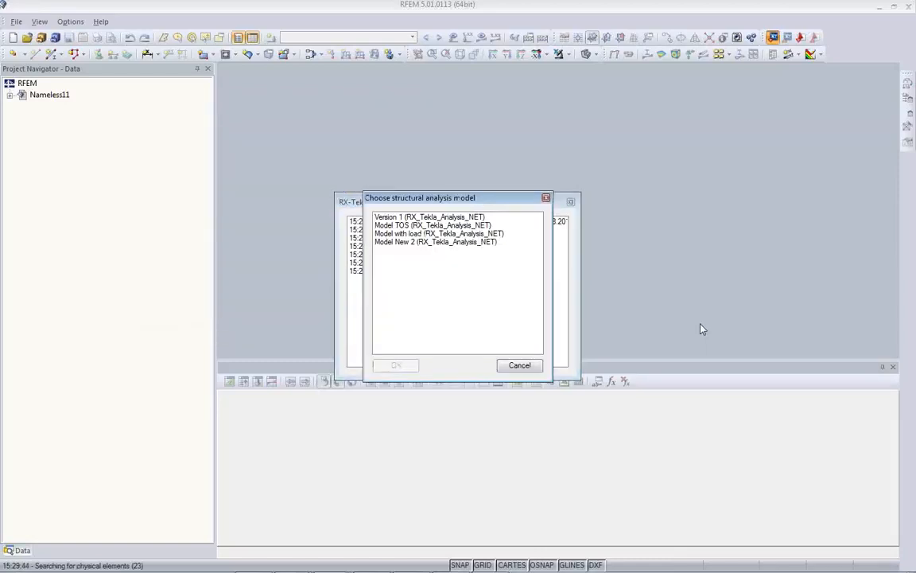
# Choose "Model with load" as the structural analysis model and run the import.
pyautogui.click(412, 242)
pyautogui.click(412, 233)
pyautogui.click(412, 225)
pyautogui.click(412, 217)
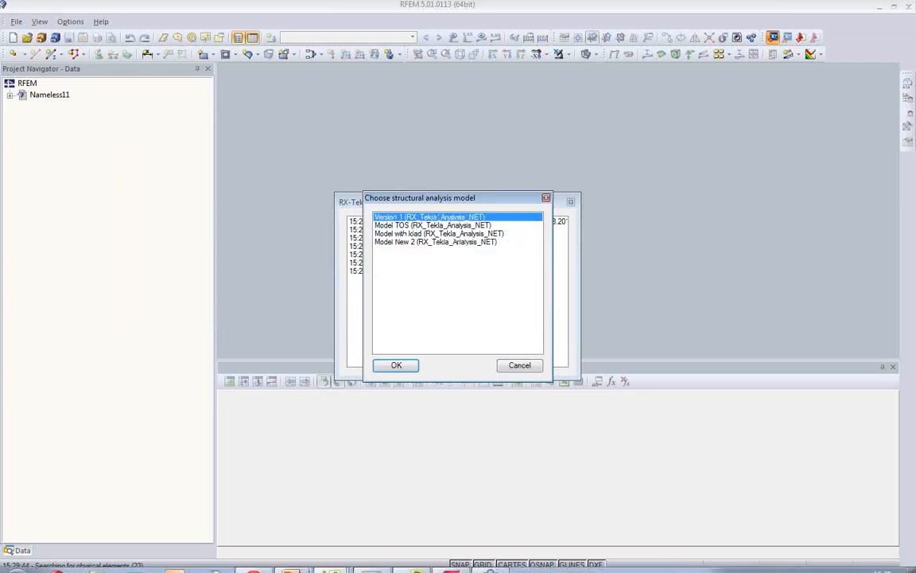
pyautogui.click(451, 559)
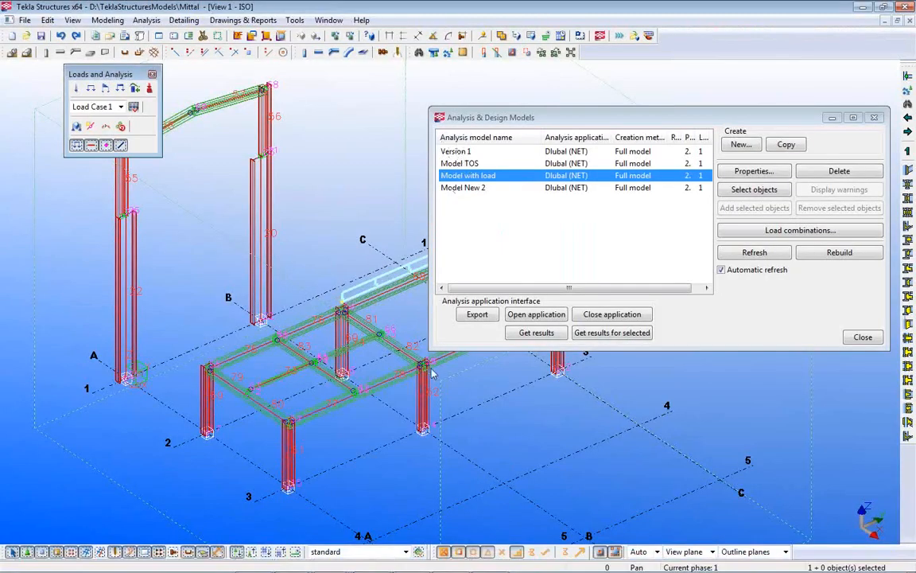
pyautogui.click(328, 557)
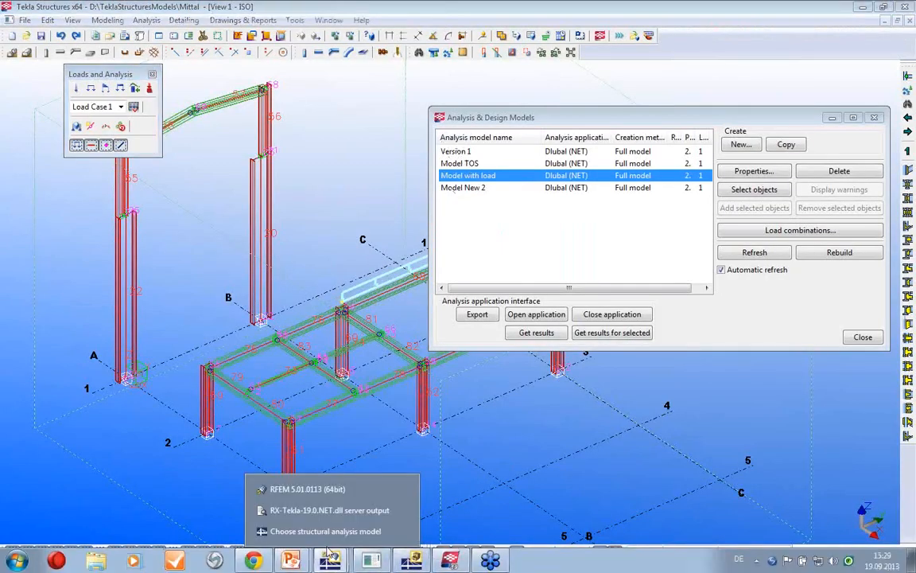
pyautogui.click(328, 510)
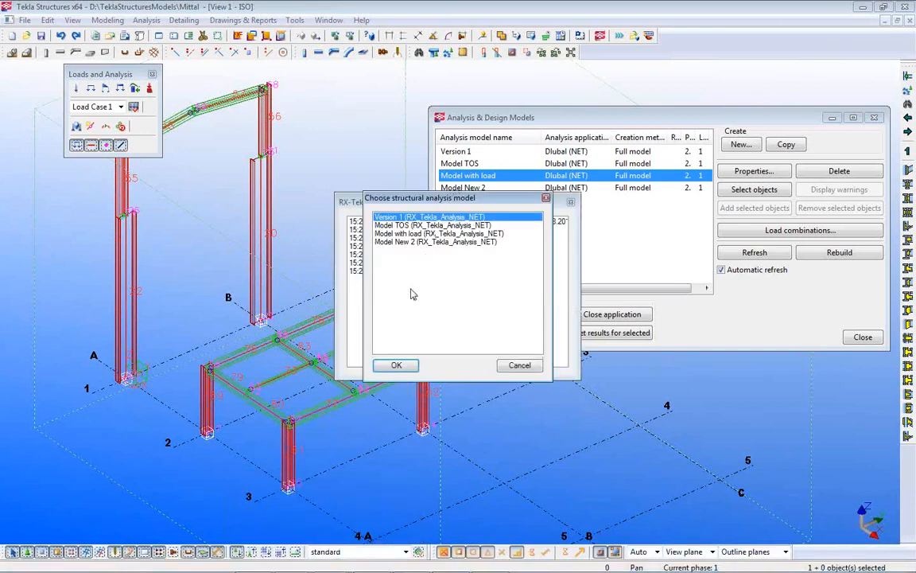
pyautogui.click(407, 233)
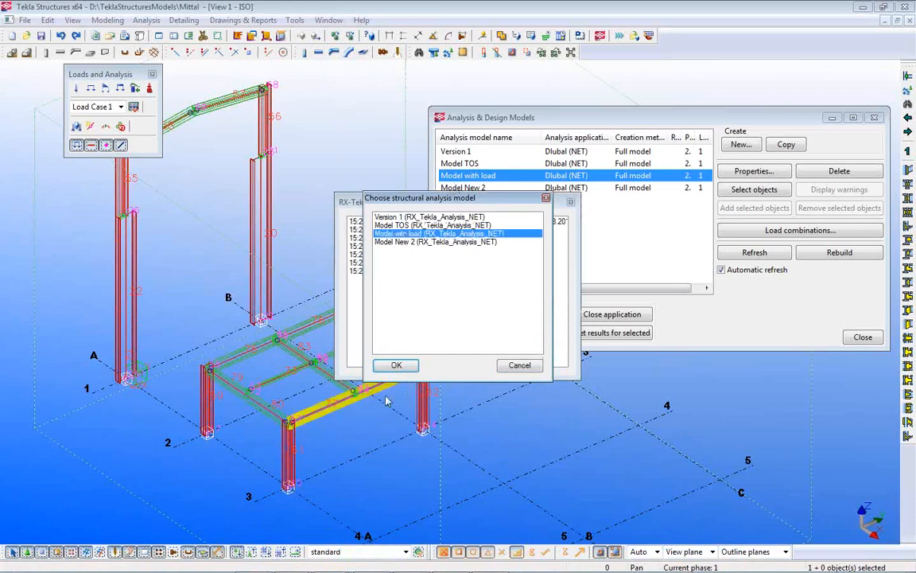
pyautogui.click(399, 366)
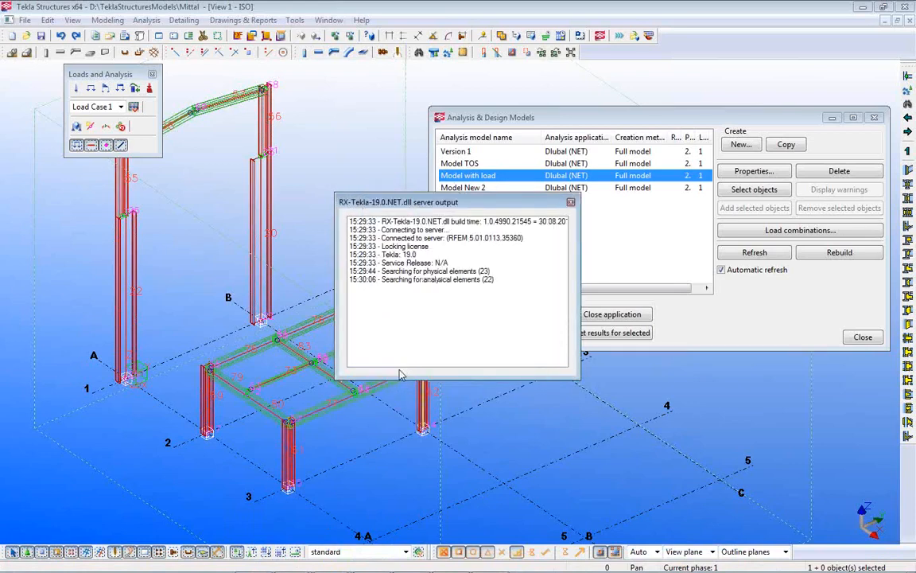
# Switch back to RFEM and bring the imported steel frames into view.
pyautogui.moveTo(352, 564)
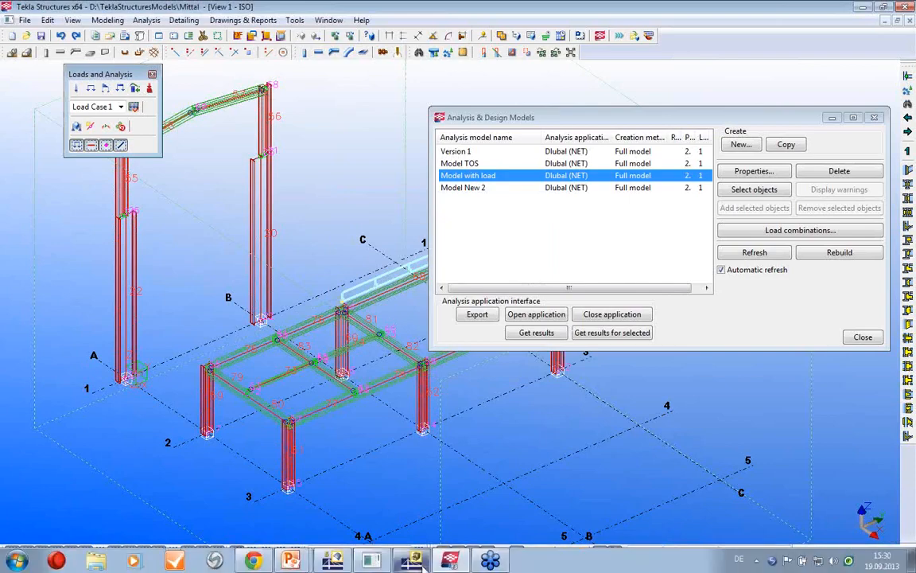
pyautogui.click(334, 562)
pyautogui.doubleClick(519, 153)
pyautogui.moveTo(509, 226); pyautogui.dragTo(467, 260, button='middle')
pyautogui.scroll(4, 489, 241)
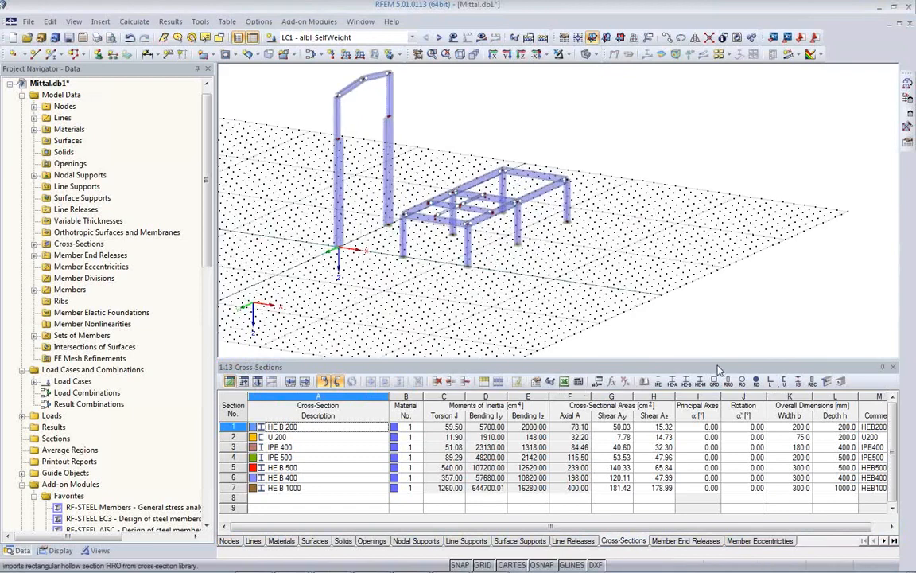
# Enlarge the model view by shrinking the cross-sections table and display the loads of LC2 - Load Case 1.
pyautogui.moveTo(716, 359); pyautogui.dragTo(716, 452)
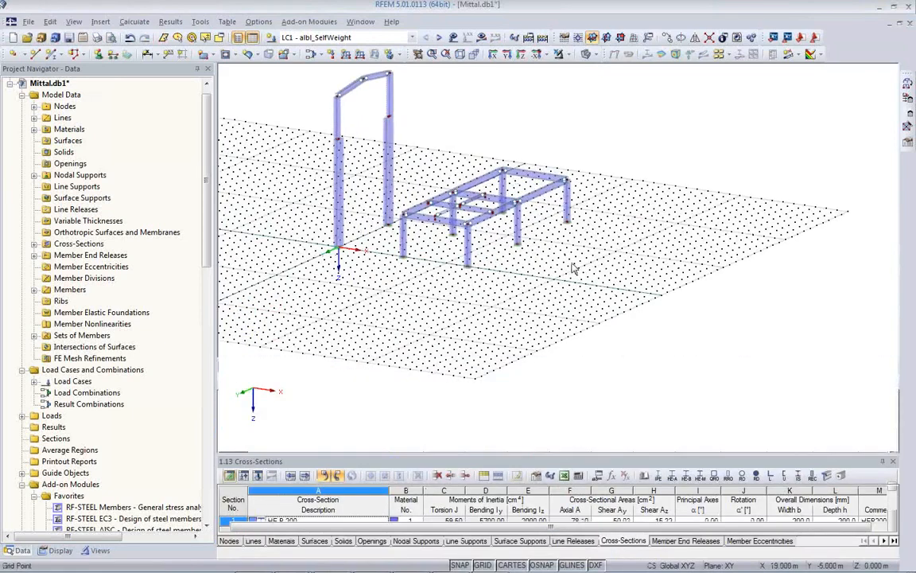
pyautogui.scroll(-1, 398, 37)
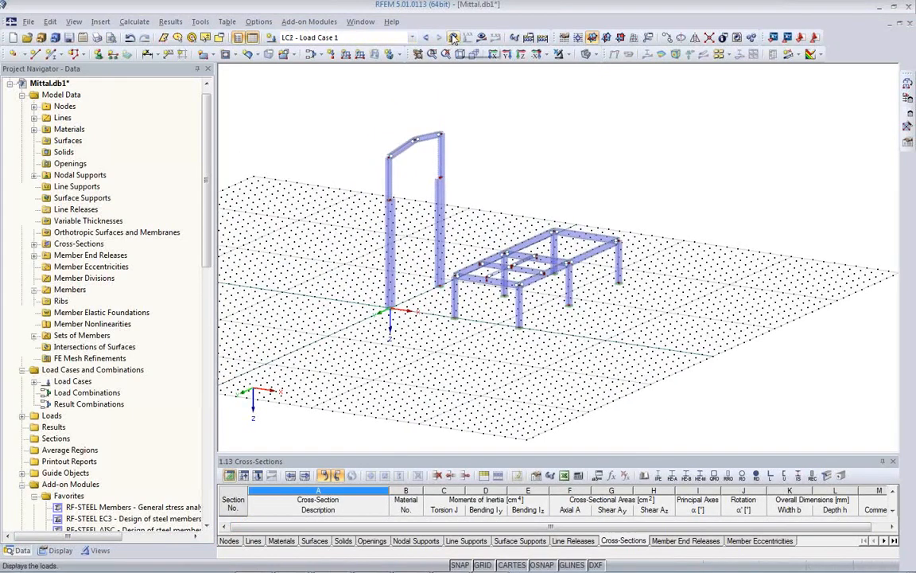
pyautogui.scroll(8, 536, 231)
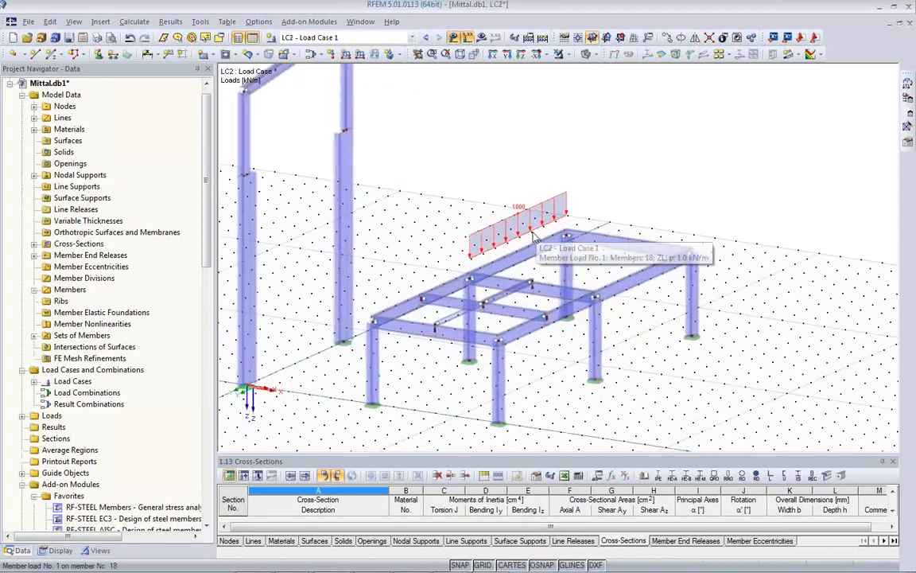
# Change the model display to wireframe and review the member type of the short vertical coupling where the platform beams cross.
pyautogui.click(587, 54)
pyautogui.moveTo(460, 355); pyautogui.dragTo(499, 297, button='middle')
pyautogui.scroll(3, 455, 324)
pyautogui.scroll(10, 455, 325)
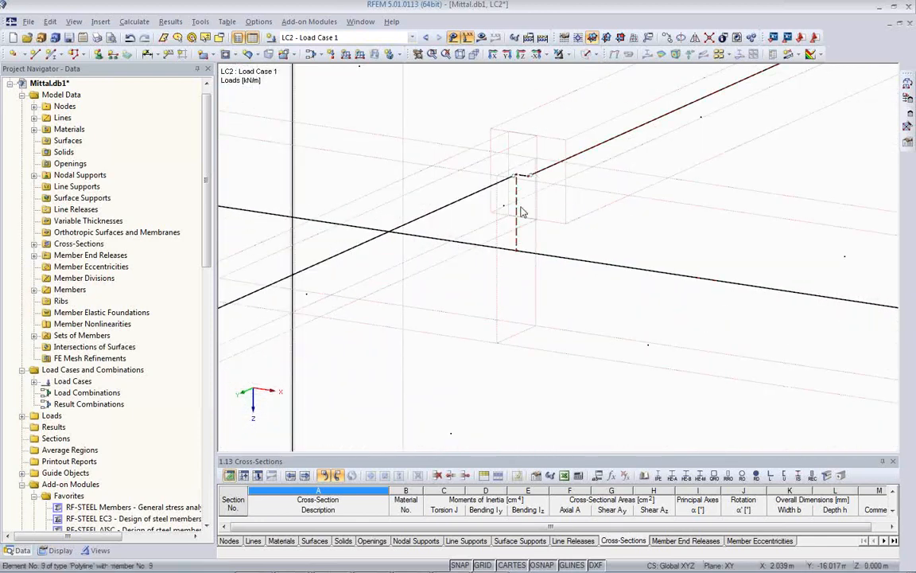
pyautogui.doubleClick(518, 225)
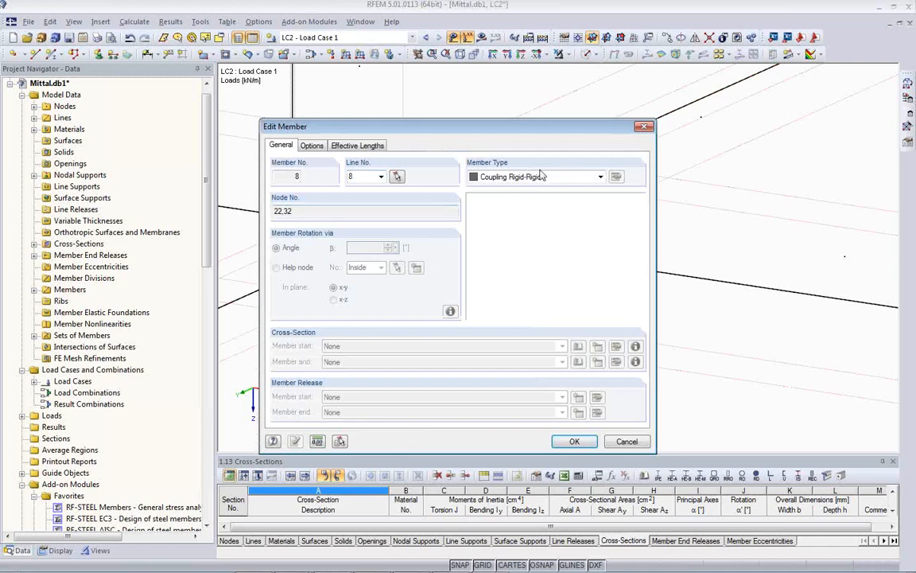
pyautogui.click(647, 442)
# Review the nodal support settings at the base of the platform column at node 5.
pyautogui.scroll(-5, 442, 324)
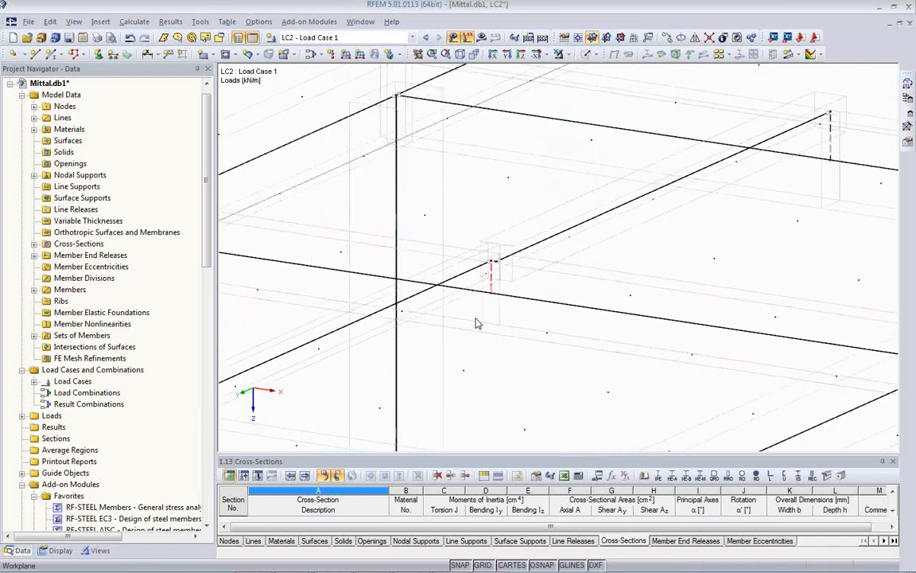
pyautogui.scroll(-2, 442, 323)
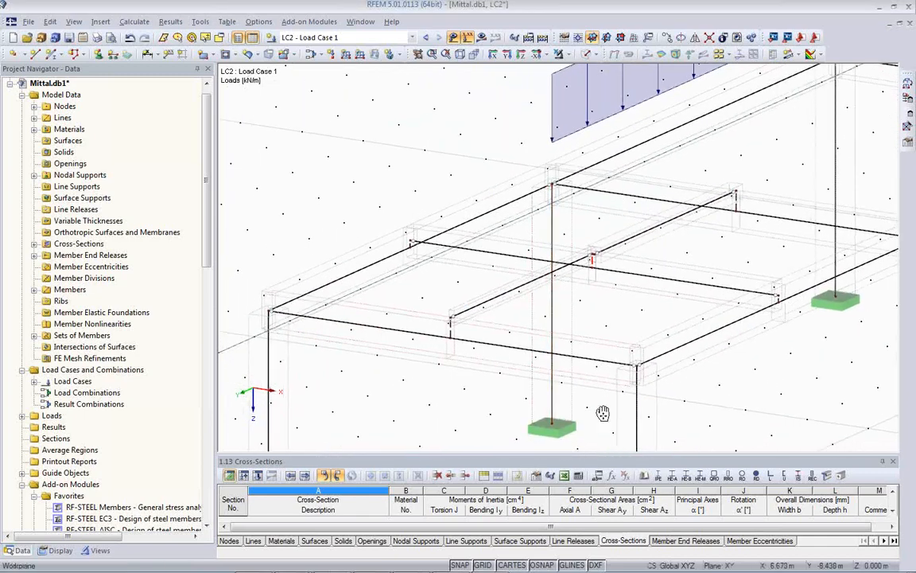
pyautogui.scroll(5, 521, 369)
pyautogui.doubleClick(520, 363)
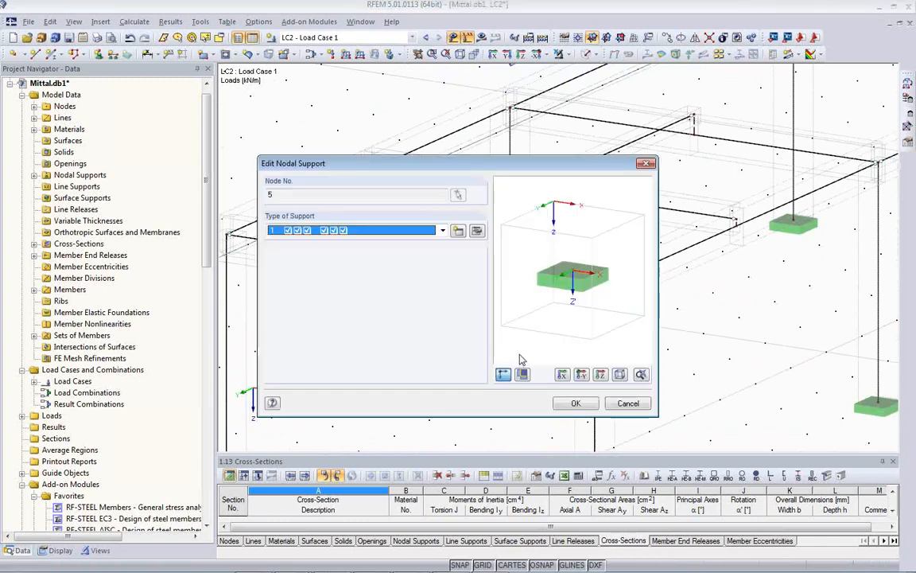
pyautogui.click(628, 405)
pyautogui.scroll(-3, 525, 345)
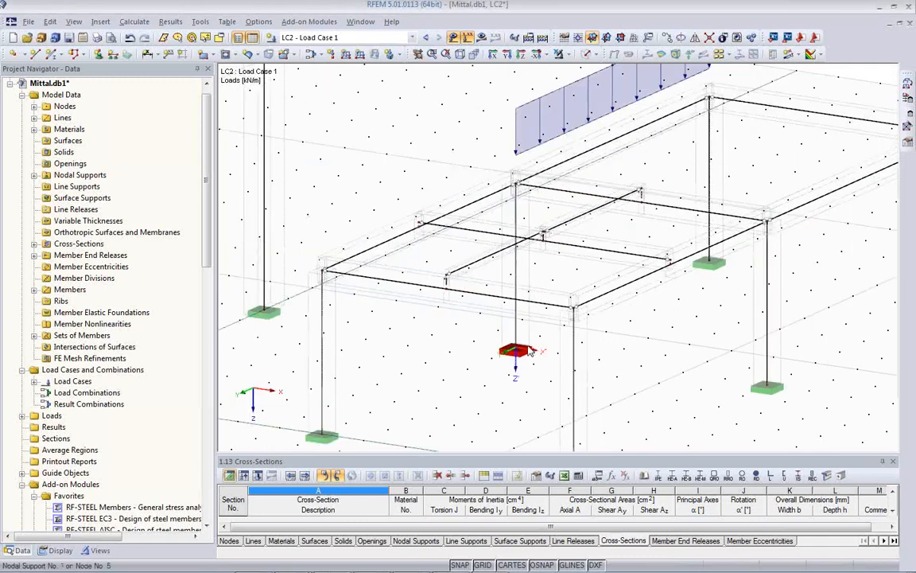
# Examine the offset link at the column step of the tall portal frame and the overall imported model.
pyautogui.moveTo(399, 175); pyautogui.dragTo(417, 258, button='middle')
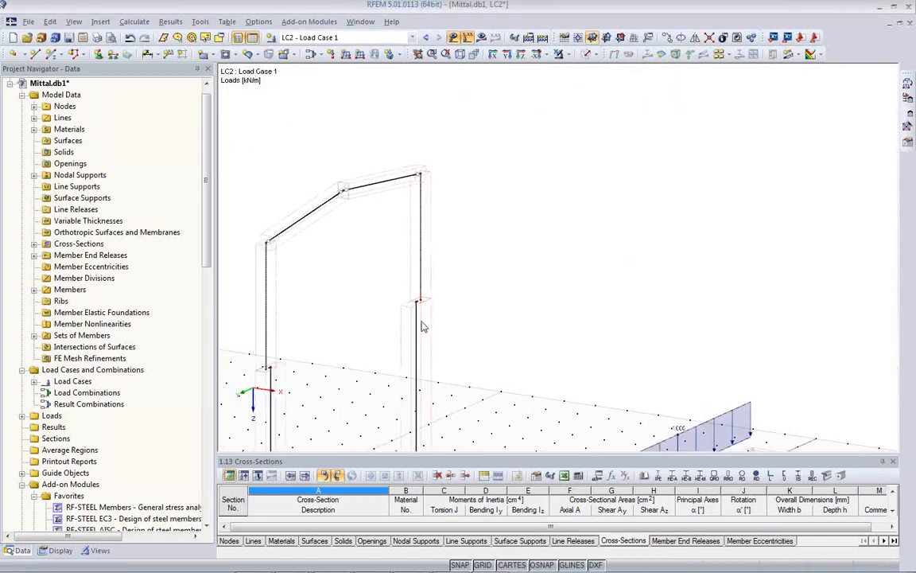
pyautogui.scroll(4, 413, 288)
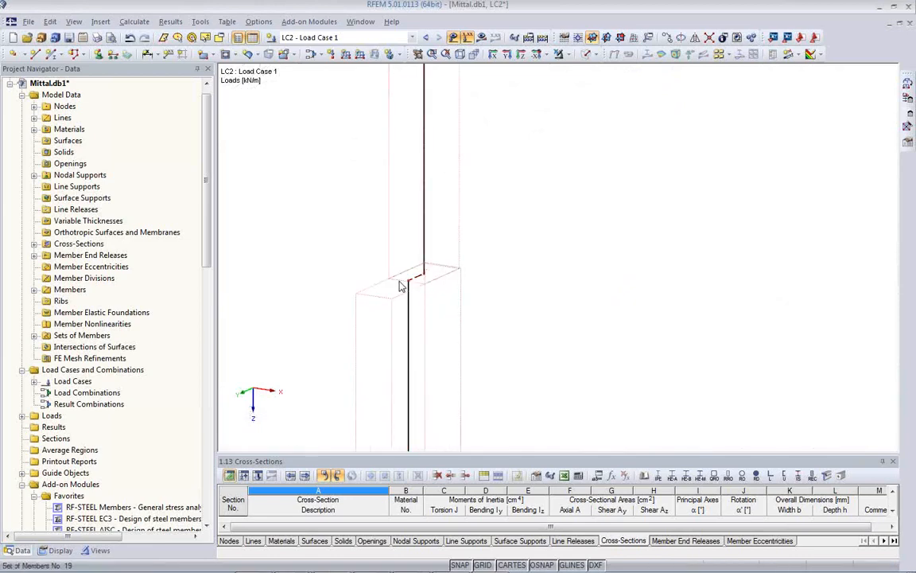
pyautogui.scroll(-6, 422, 275)
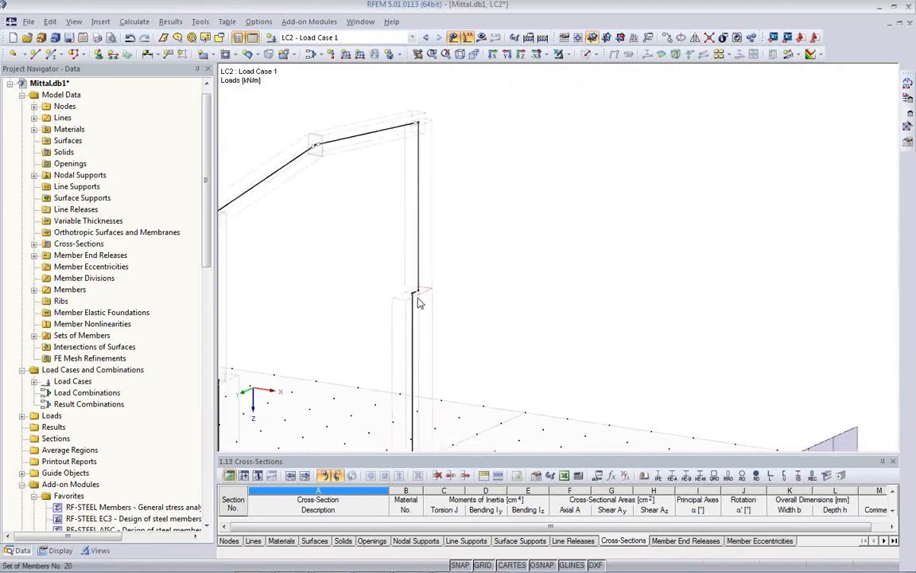
pyautogui.moveTo(462, 362); pyautogui.dragTo(433, 211, button='middle')
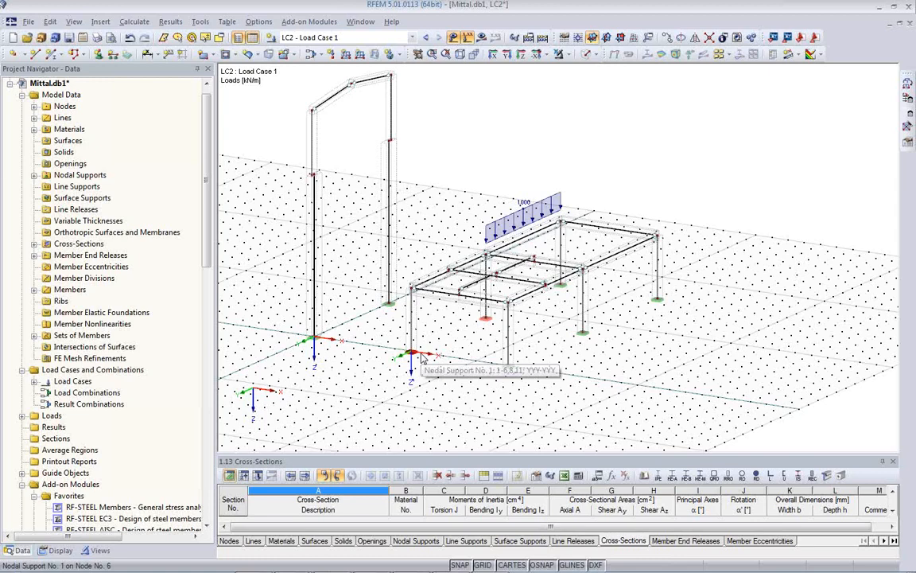
# Switch to Tekla Structures and close the analysis and design models list.
pyautogui.moveTo(381, 568)
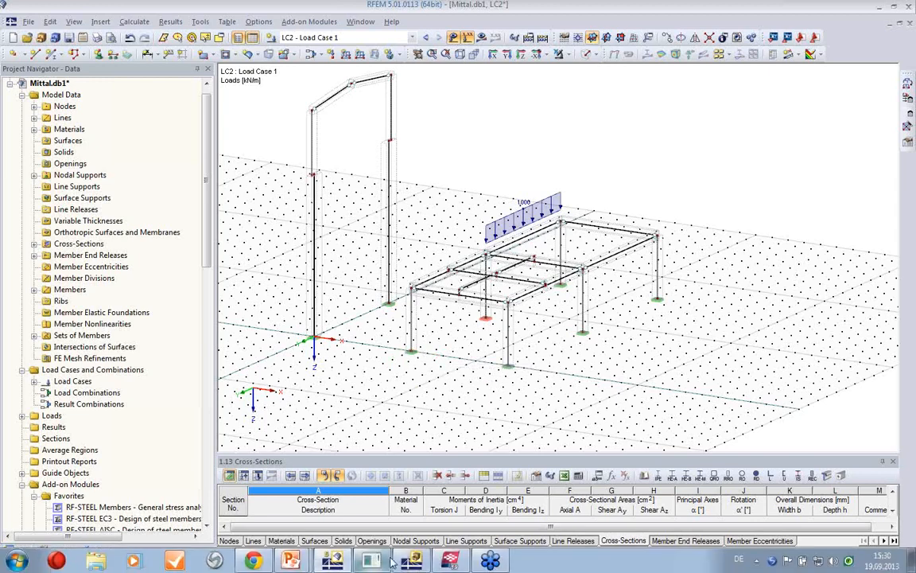
pyautogui.click(450, 562)
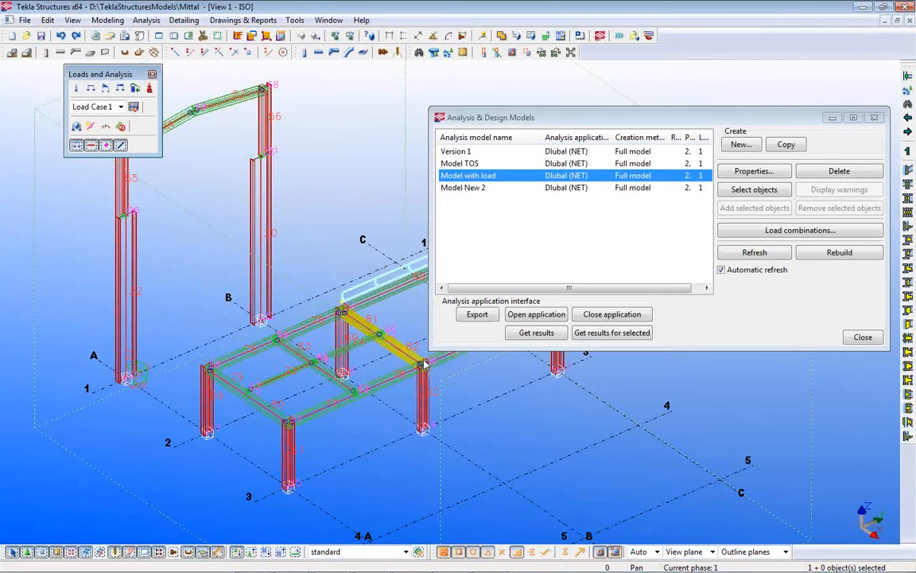
pyautogui.click(864, 338)
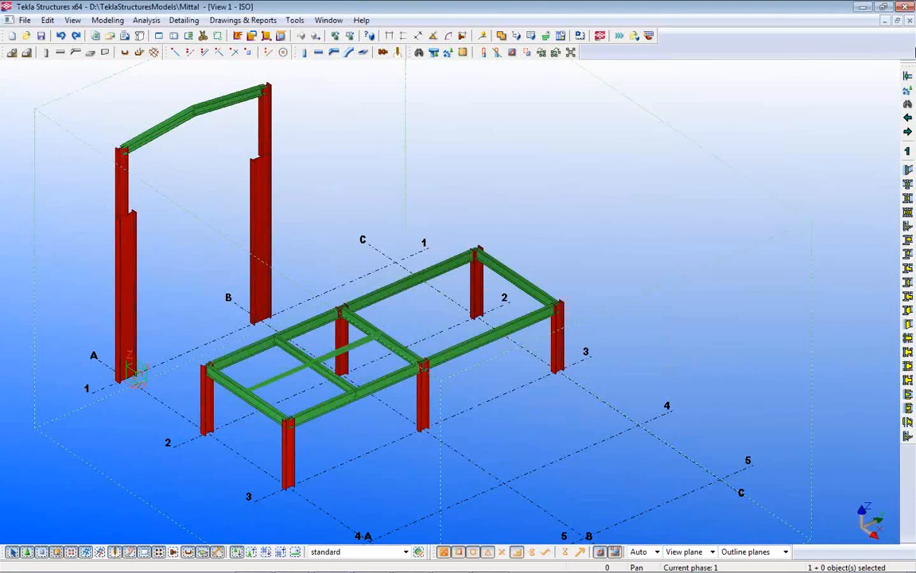
# Open the model RFEM_TEKLA_START_EN without saving the changes to the current model.
pyautogui.click(27, 37)
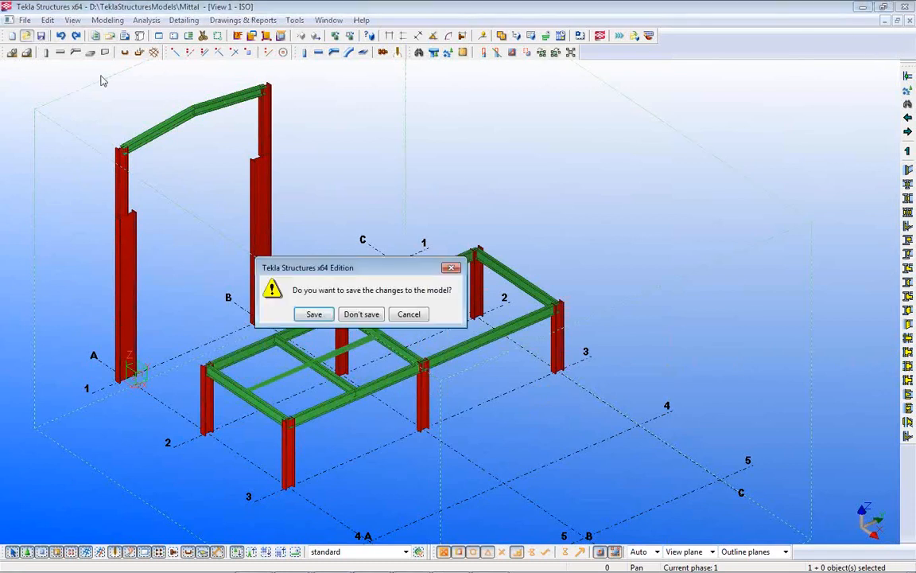
pyautogui.click(360, 314)
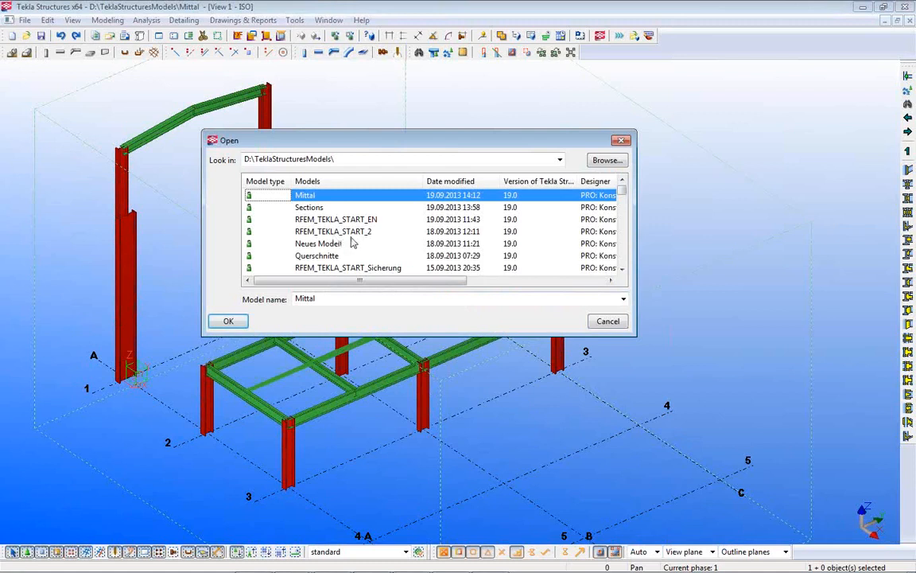
pyautogui.click(356, 222)
pyautogui.click(223, 320)
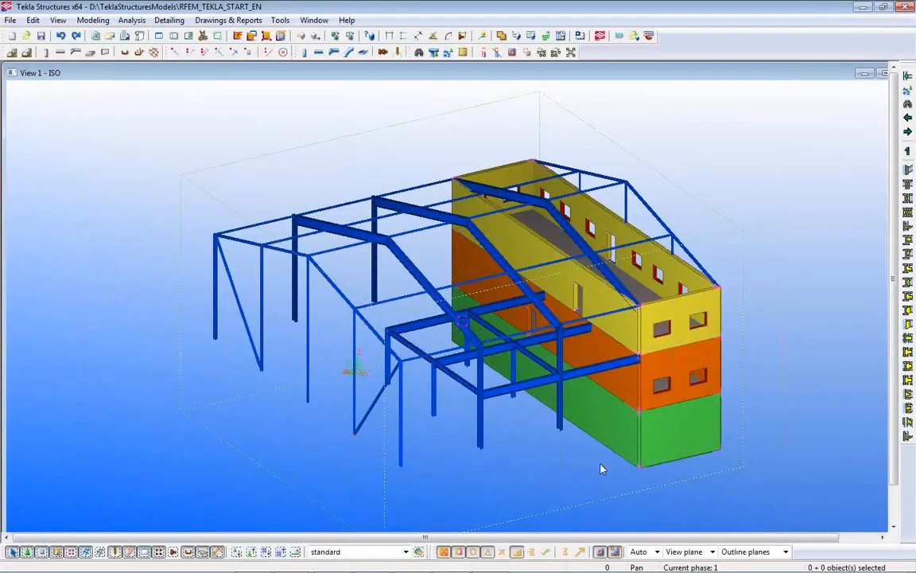
# Show the hall and building parts as transparent in the 3D view.
pyautogui.moveTo(592, 451); pyautogui.dragTo(555, 429, button='middle')
pyautogui.moveTo(660, 300); pyautogui.dragTo(494, 414, button='middle')
pyautogui.moveTo(593, 364); pyautogui.dragTo(735, 220, button='middle')
pyautogui.keyDown('ctrl'); pyautogui.moveTo(413, 452); pyautogui.dragTo(447, 444, button='middle'); pyautogui.keyUp('ctrl')
pyautogui.hotkey('ctrl', '2')
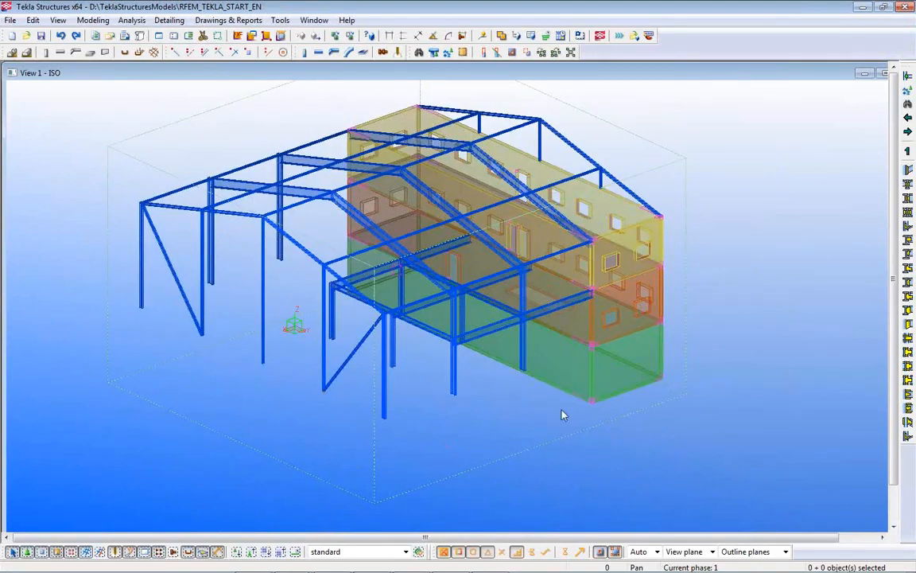
# Examine the steel hall frames, the interior platform and the multi-storey concrete building with its slab opening from several angles.
pyautogui.scroll(1, 444, 237)
pyautogui.scroll(4, 262, 221)
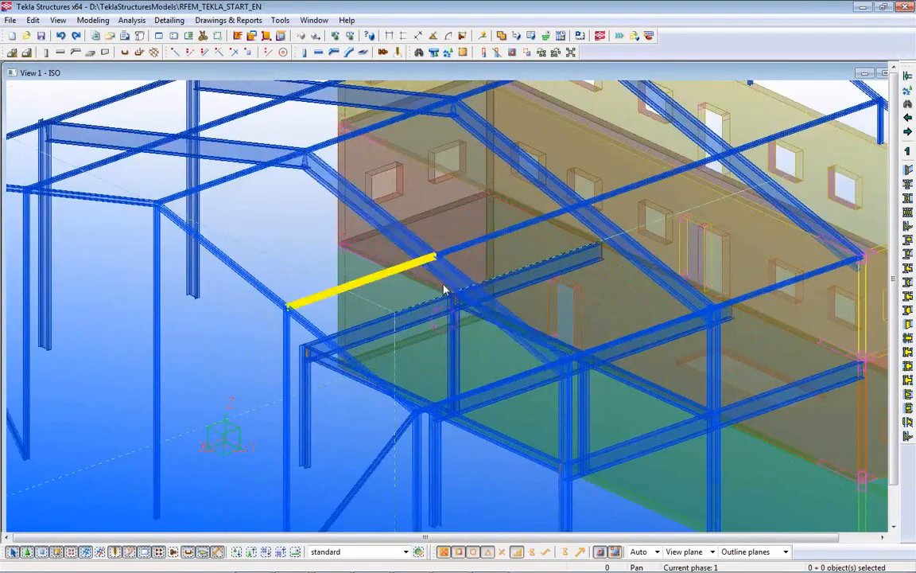
pyautogui.scroll(-6, 620, 292)
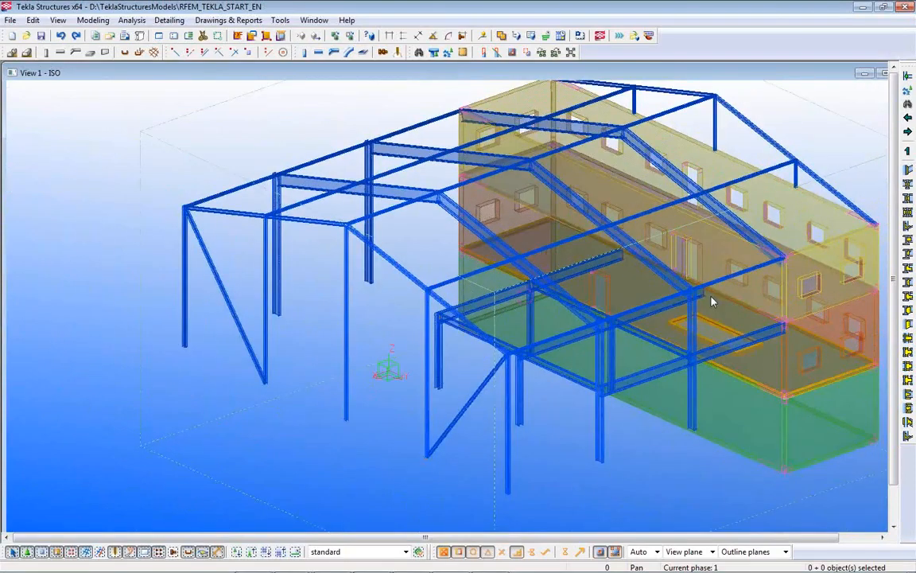
pyautogui.keyDown('ctrl'); pyautogui.moveTo(663, 301); pyautogui.dragTo(451, 316, button='middle'); pyautogui.keyUp('ctrl')
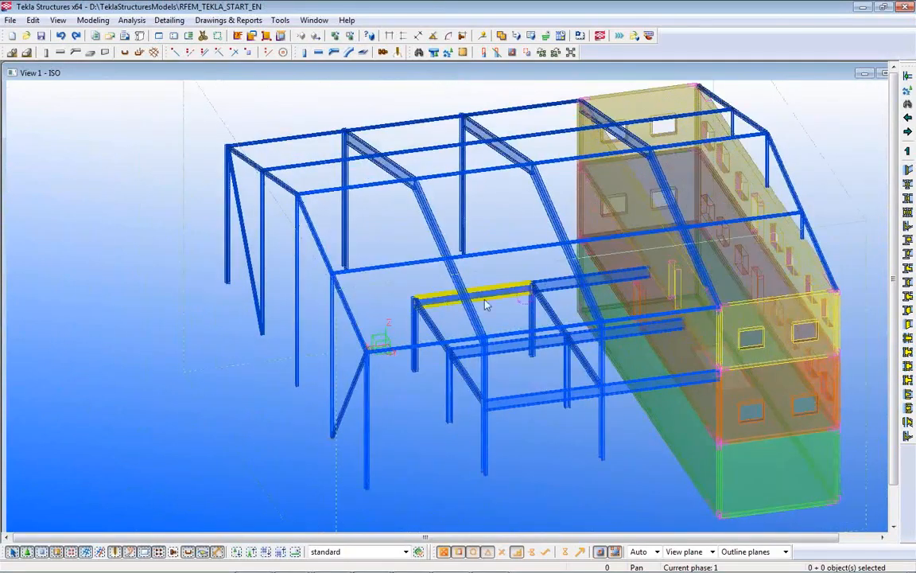
pyautogui.moveTo(612, 343); pyautogui.dragTo(450, 387, button='middle')
pyautogui.scroll(1, 597, 422)
pyautogui.keyDown('ctrl'); pyautogui.moveTo(597, 422); pyautogui.dragTo(600, 381, button='middle'); pyautogui.keyUp('ctrl')
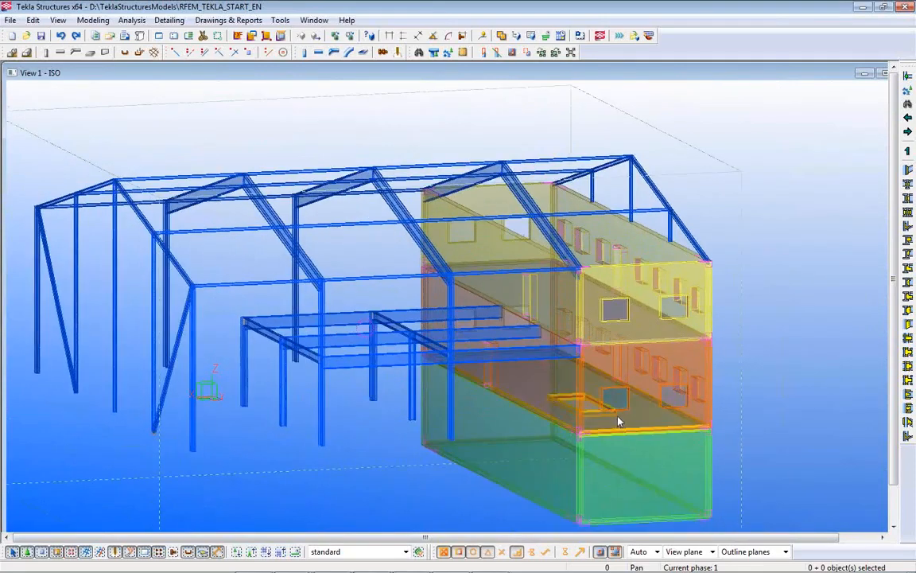
pyautogui.scroll(2, 616, 416)
pyautogui.scroll(1, 613, 414)
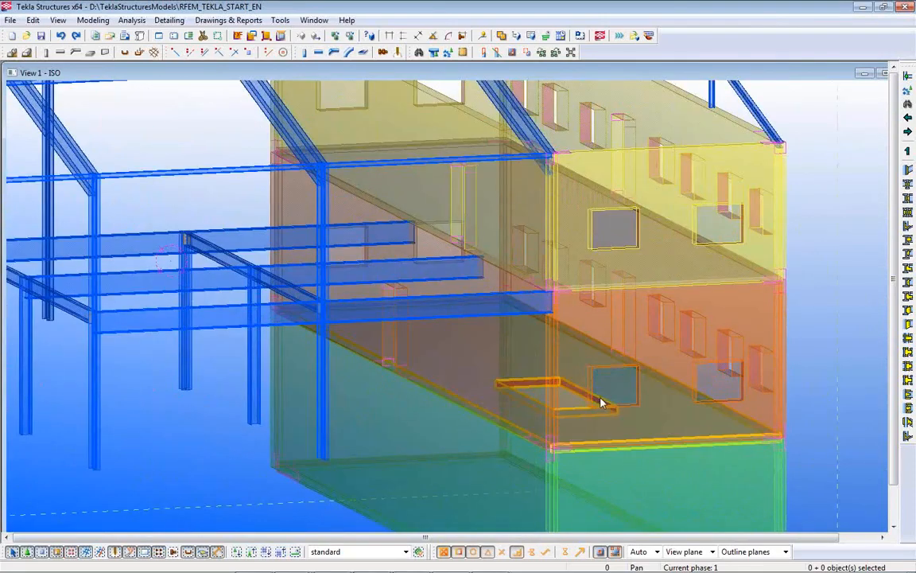
pyautogui.keyDown('ctrl'); pyautogui.moveTo(603, 272); pyautogui.dragTo(602, 354, button='middle'); pyautogui.keyUp('ctrl')
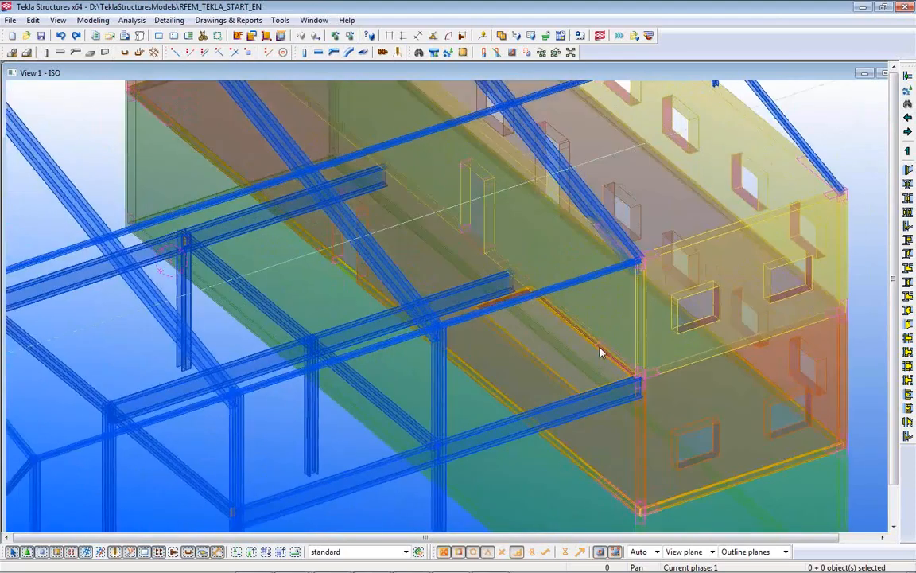
pyautogui.scroll(-4, 602, 353)
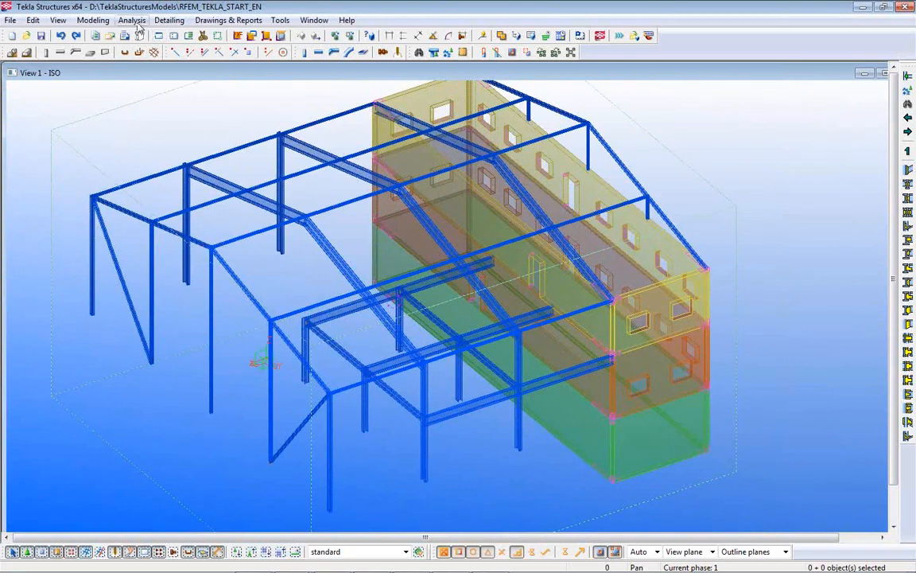
# Bring up the list of analysis and design models and display the "Concrete Part" analysis model.
pyautogui.click(131, 20)
pyautogui.click(150, 53)
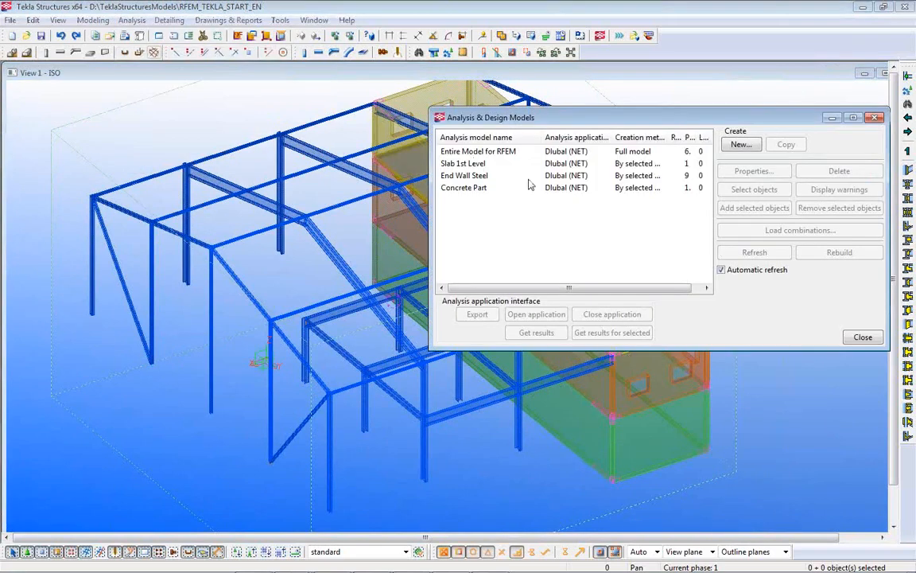
pyautogui.moveTo(586, 120); pyautogui.dragTo(650, 308)
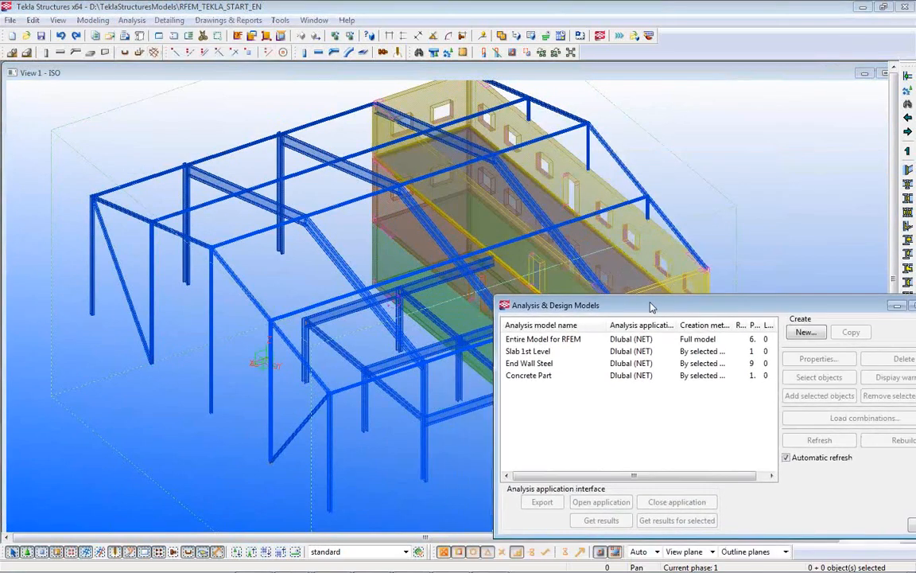
pyautogui.click(532, 376)
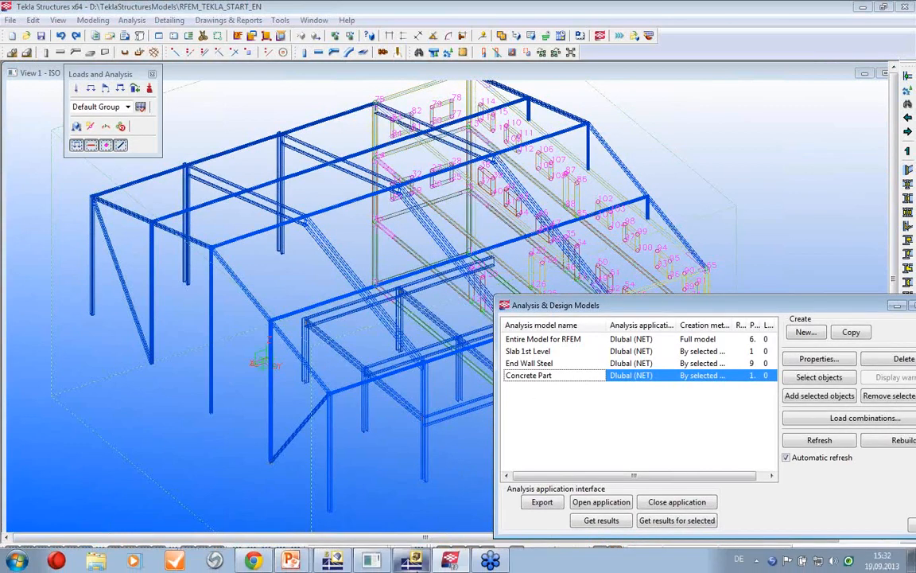
# Switch to RFEM, replace the existing data with the analytical "Concrete Part" model from Tekla including rigid links, and hide the grid.
pyautogui.click(340, 560)
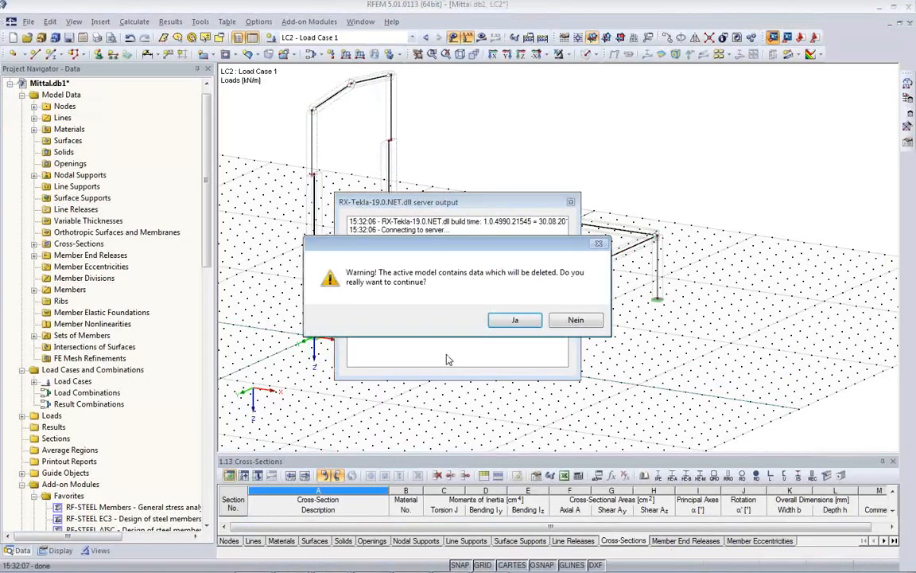
pyautogui.click(512, 321)
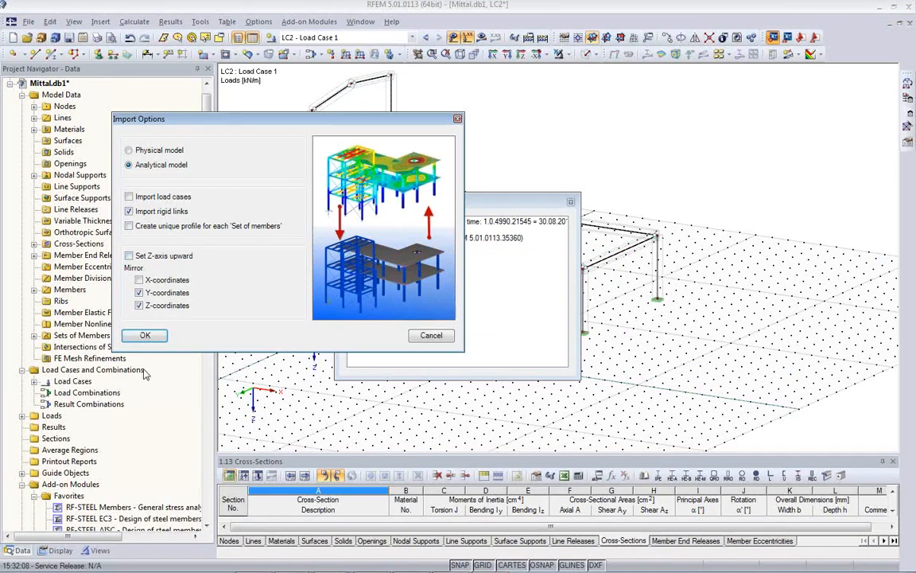
pyautogui.click(145, 335)
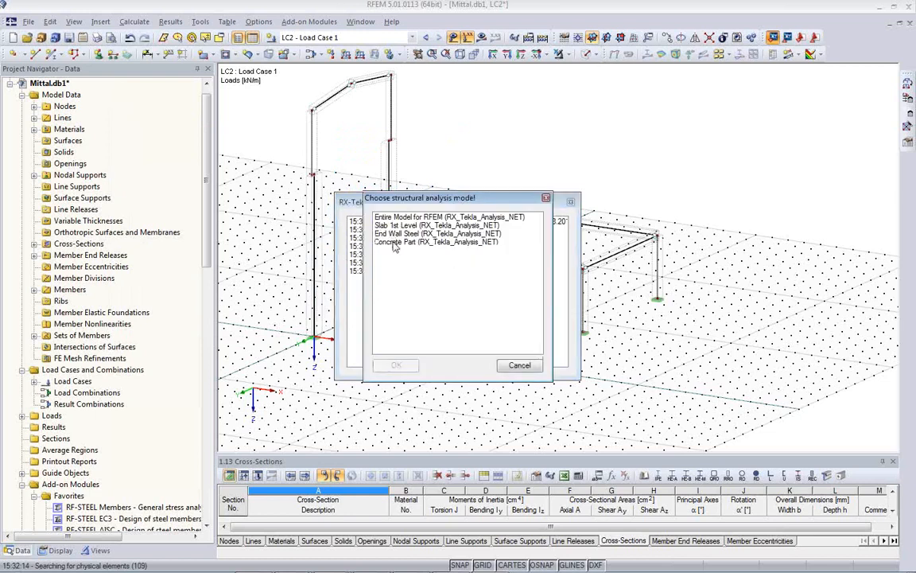
pyautogui.click(394, 243)
pyautogui.click(404, 366)
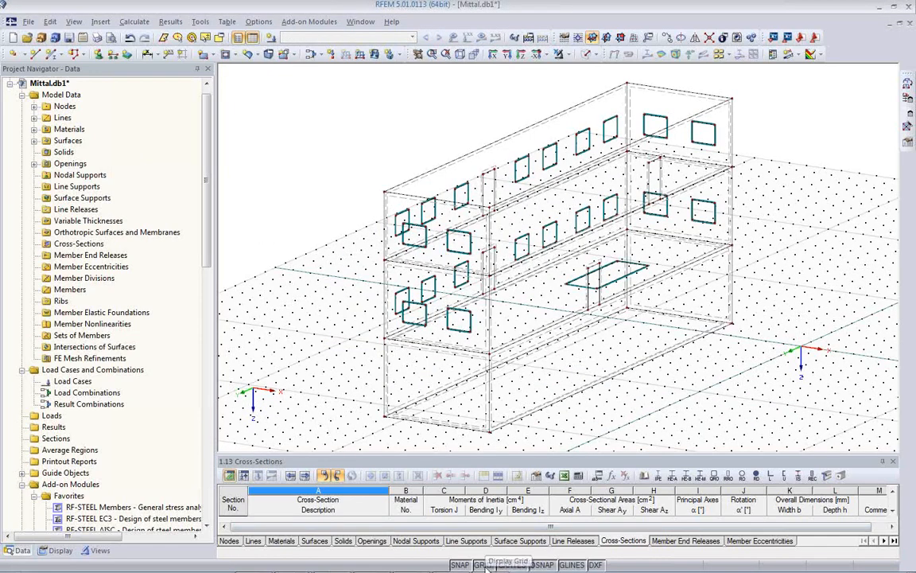
pyautogui.click(481, 565)
pyautogui.keyDown('ctrl'); pyautogui.moveTo(533, 350); pyautogui.dragTo(415, 374, button='middle'); pyautogui.keyUp('ctrl')
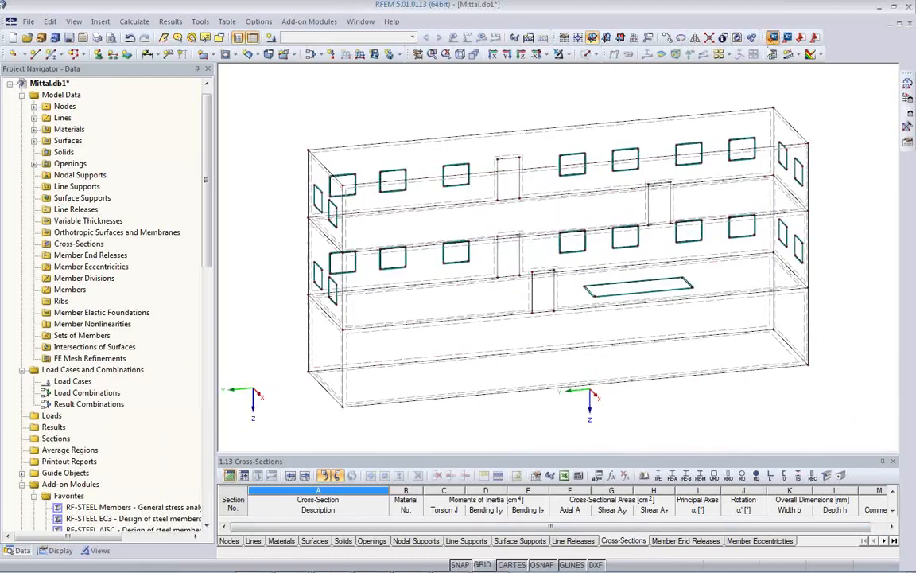
# Import the analytical "Slab 1st Level" model from Tekla with rigid links over the current data and show it as a solid rendering.
pyautogui.click(772, 39)
pyautogui.click(516, 320)
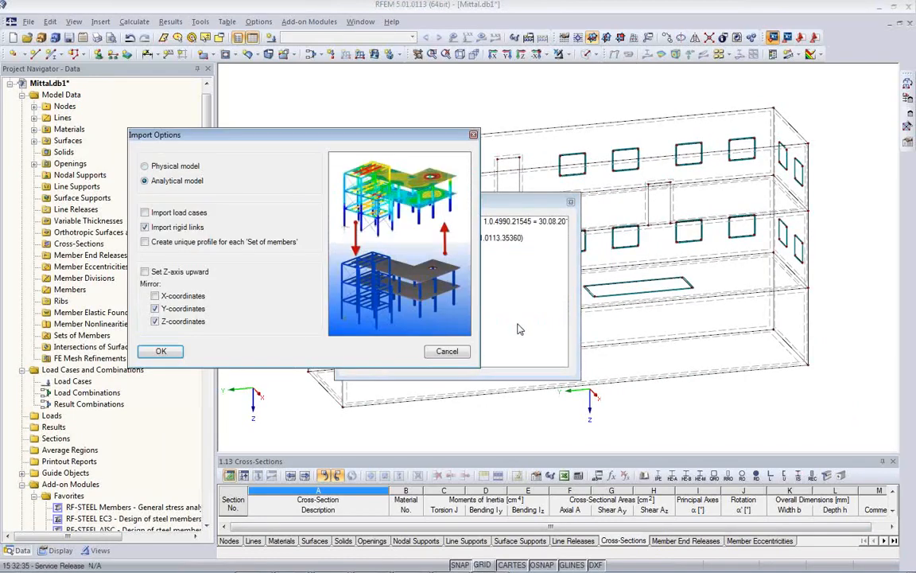
pyautogui.click(161, 351)
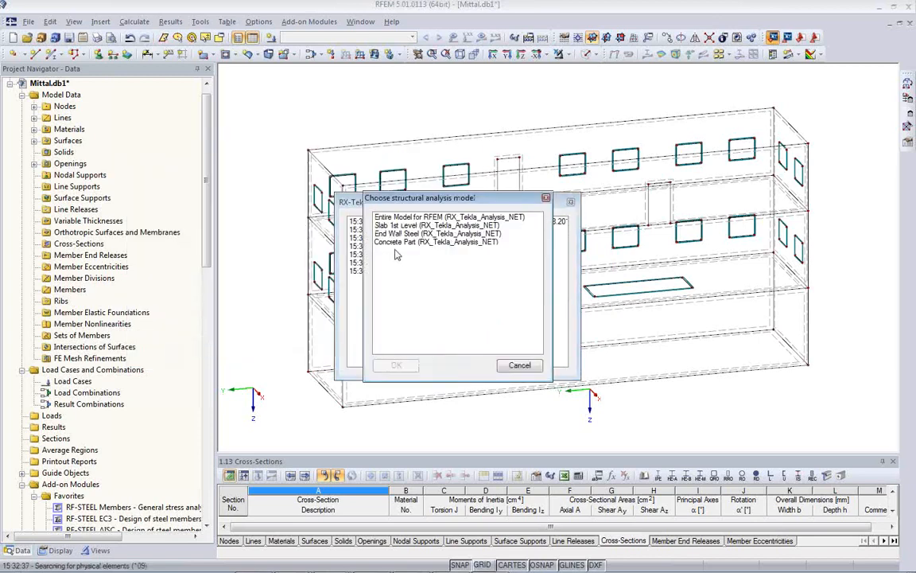
pyautogui.click(395, 227)
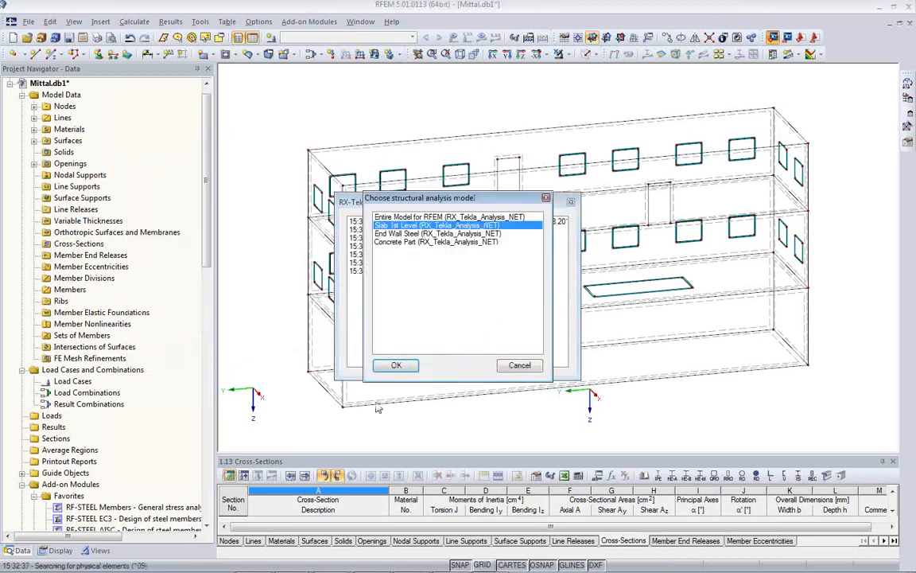
pyautogui.click(396, 366)
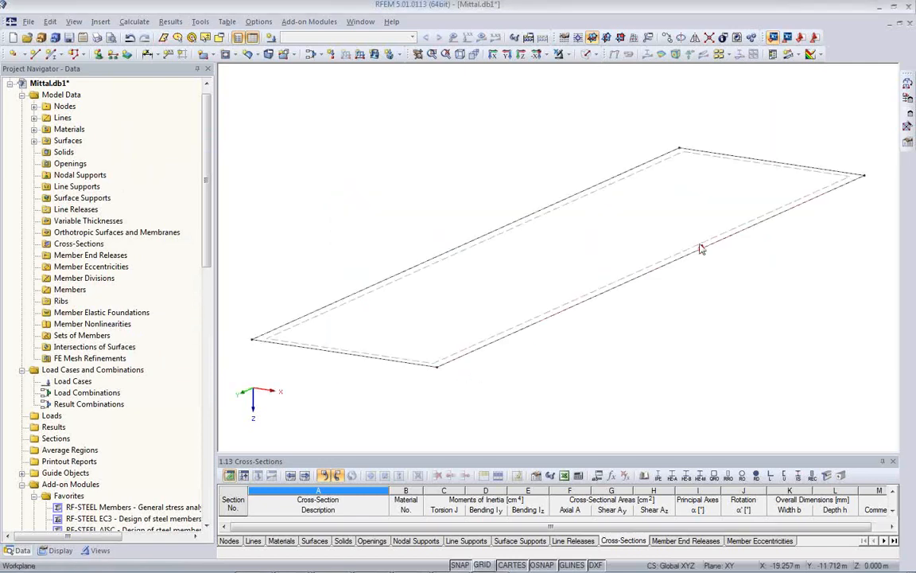
pyautogui.click(586, 53)
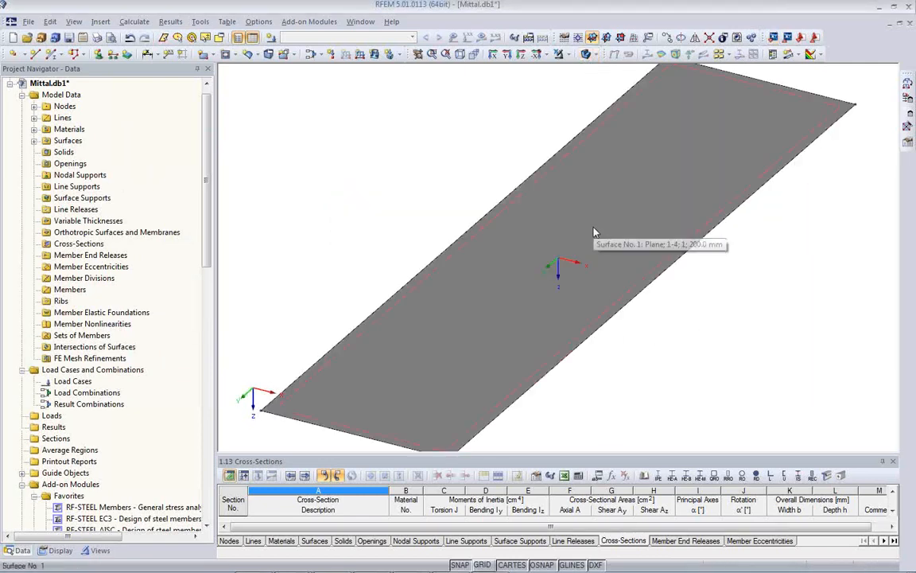
# Import the analytical "End Wall Steel" model from Tekla with rigid links over the slab and inspect its sloping rafter members.
pyautogui.click(773, 37)
pyautogui.click(509, 324)
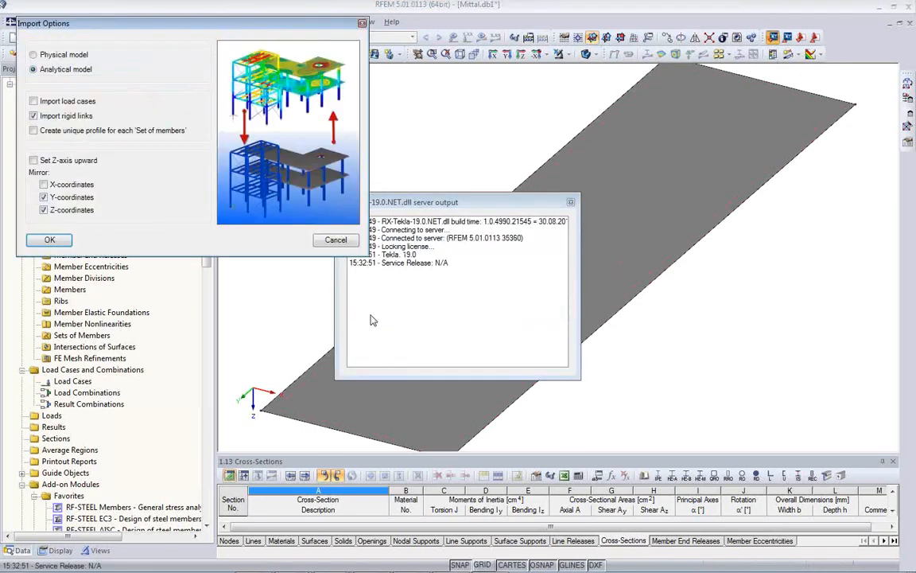
pyautogui.click(45, 238)
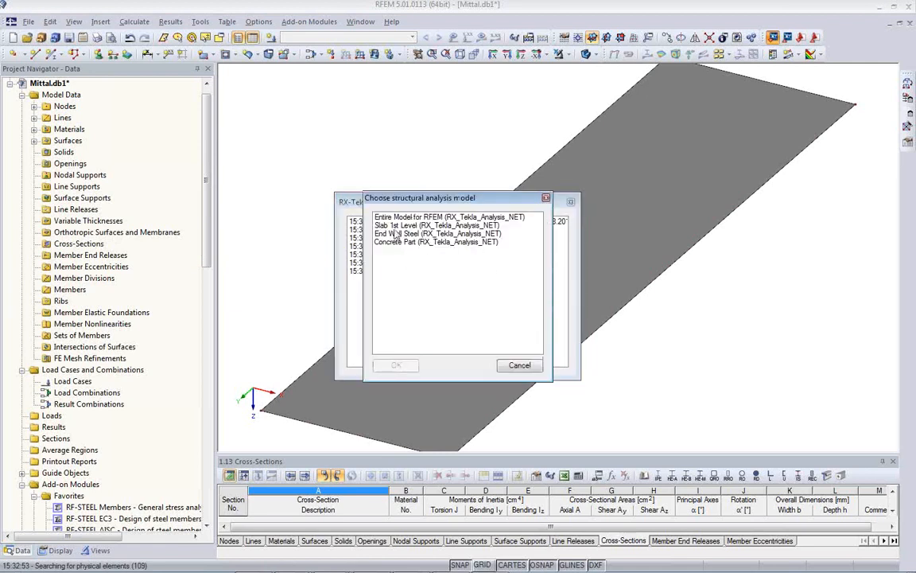
pyautogui.click(395, 233)
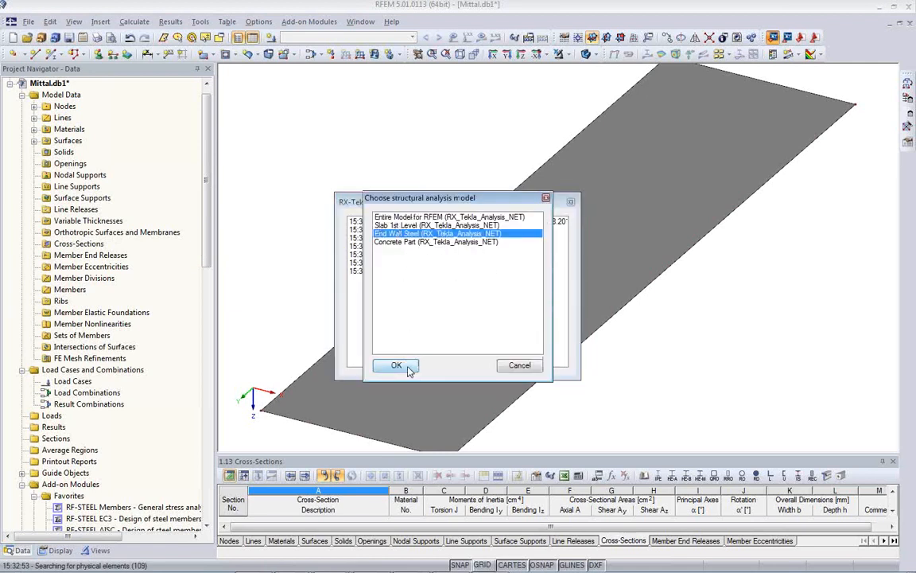
pyautogui.click(407, 368)
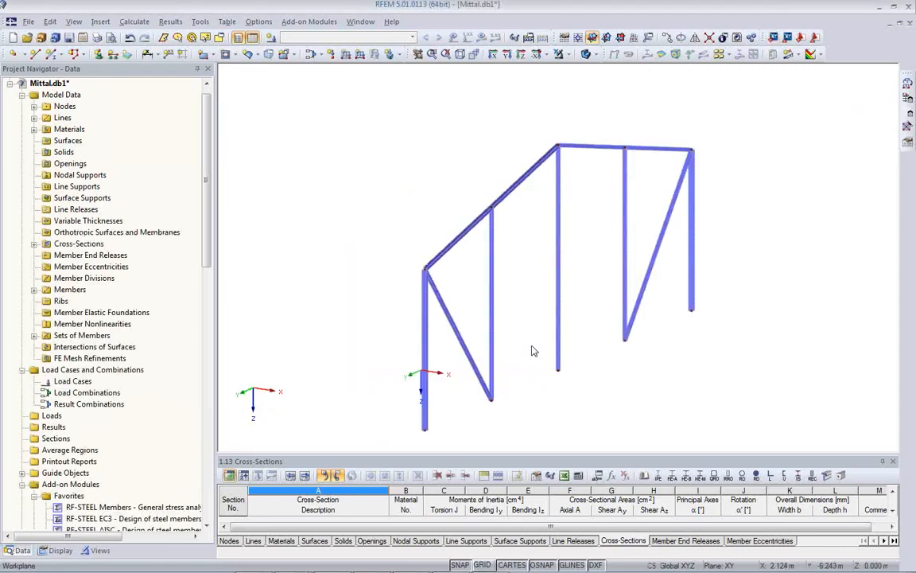
pyautogui.keyDown('ctrl'); pyautogui.moveTo(517, 295); pyautogui.dragTo(547, 300, button='middle'); pyautogui.keyUp('ctrl')
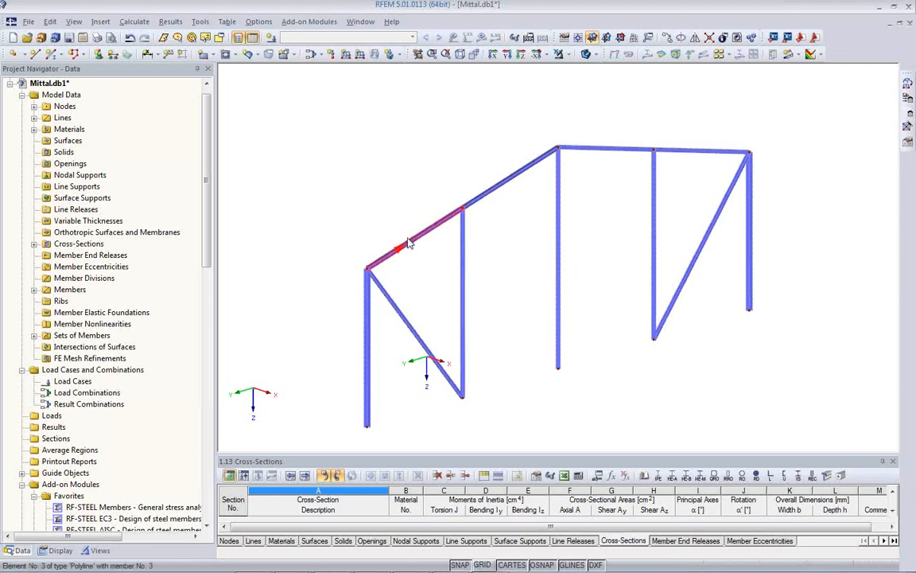
pyautogui.click(487, 194)
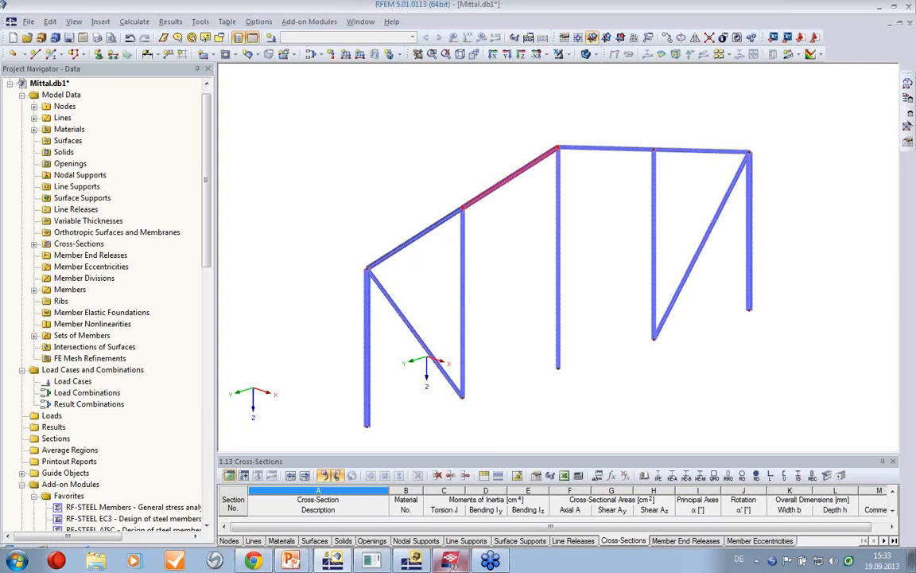
# Switch back to Tekla Structures and close the analysis and design models list.
pyautogui.click(465, 562)
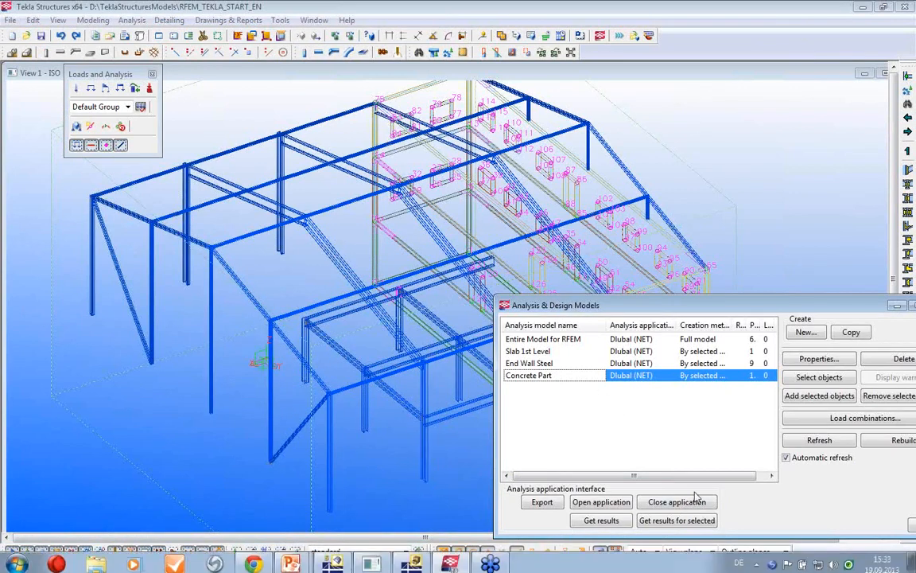
pyautogui.moveTo(727, 309); pyautogui.dragTo(478, 225)
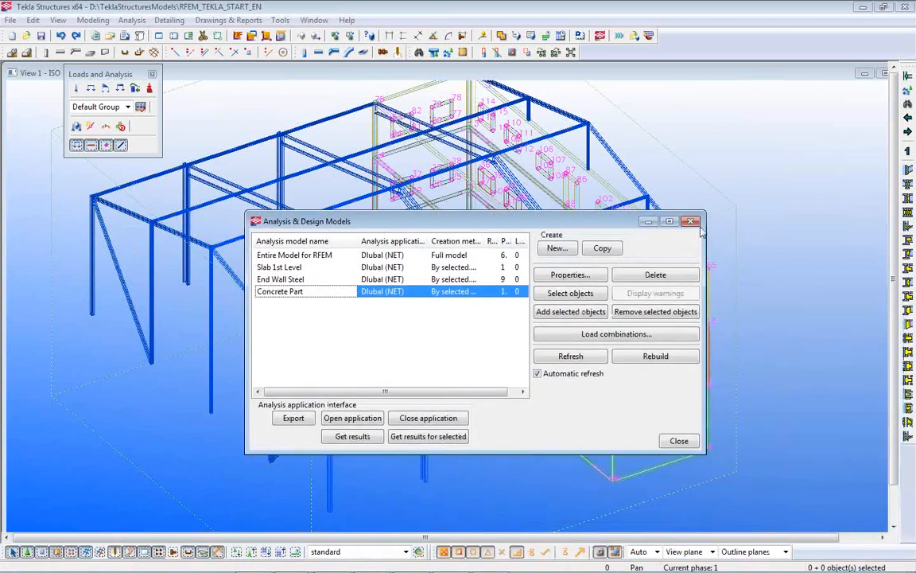
pyautogui.click(691, 222)
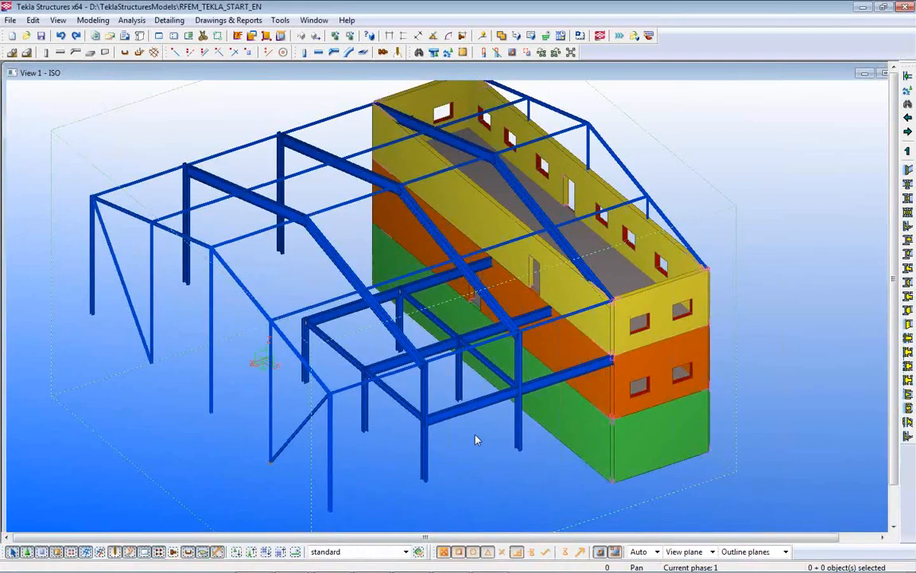
# Reopen the analysis and design models list, display "Entire Model for RFEM" and move the list clear of the structure.
pyautogui.click(132, 20)
pyautogui.click(155, 53)
pyautogui.click(296, 256)
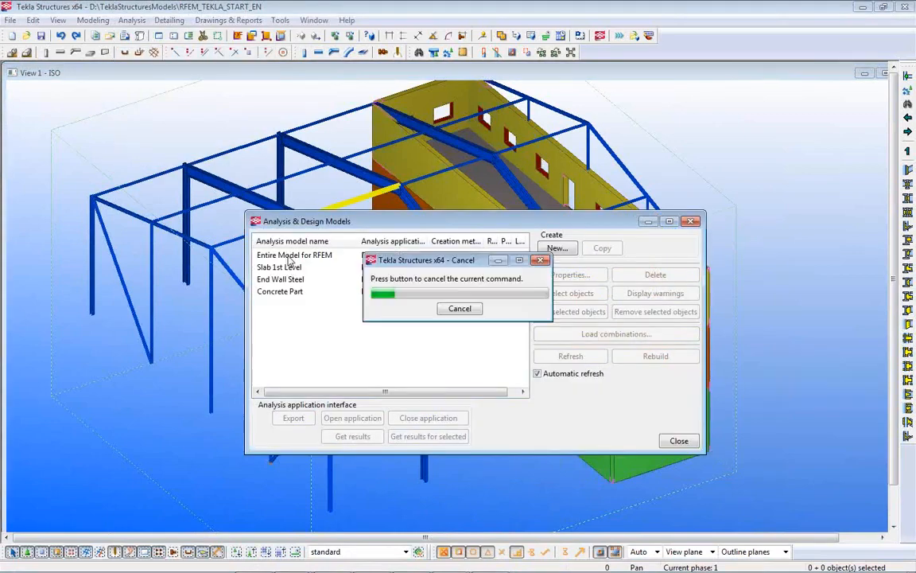
pyautogui.moveTo(506, 230); pyautogui.dragTo(715, 481)
pyautogui.scroll(5, 414, 382)
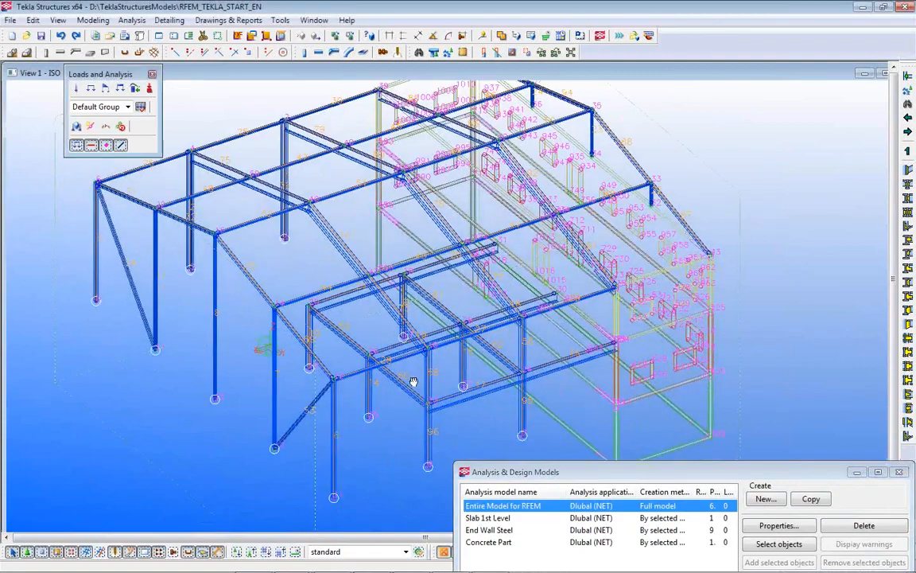
# Open the support properties of a steel column's base node and examine the analysis axes of the adjoining beams.
pyautogui.scroll(2, 406, 390)
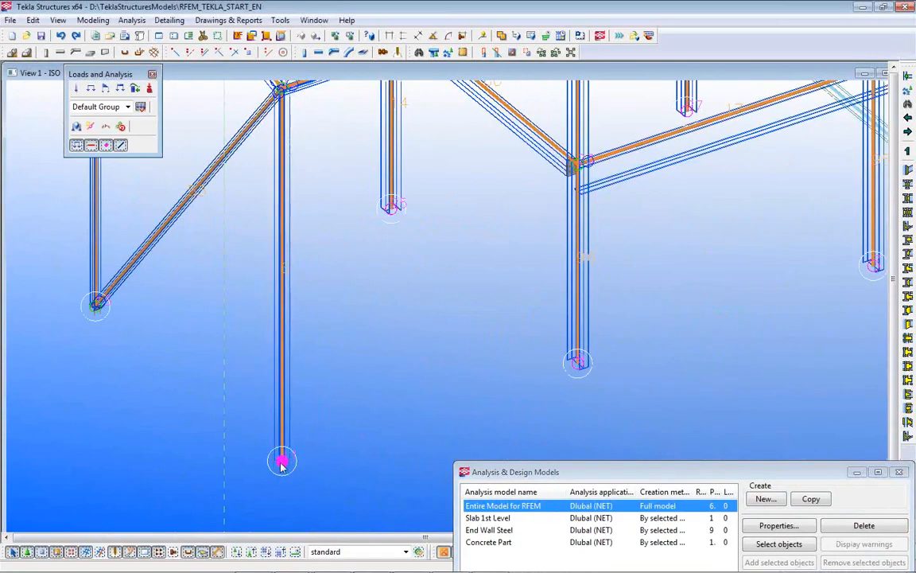
pyautogui.doubleClick(282, 462)
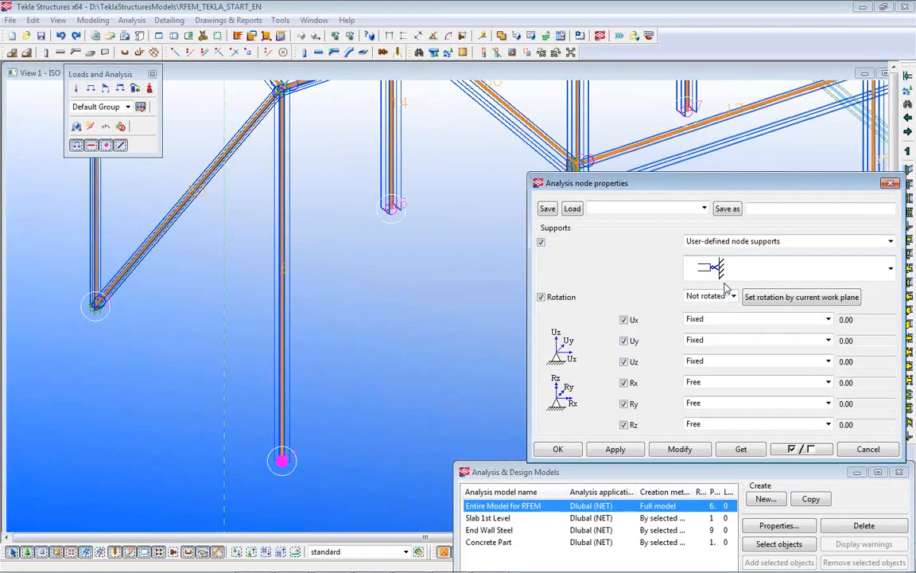
pyautogui.moveTo(419, 311); pyautogui.dragTo(388, 466, button='middle')
pyautogui.scroll(4, 369, 177)
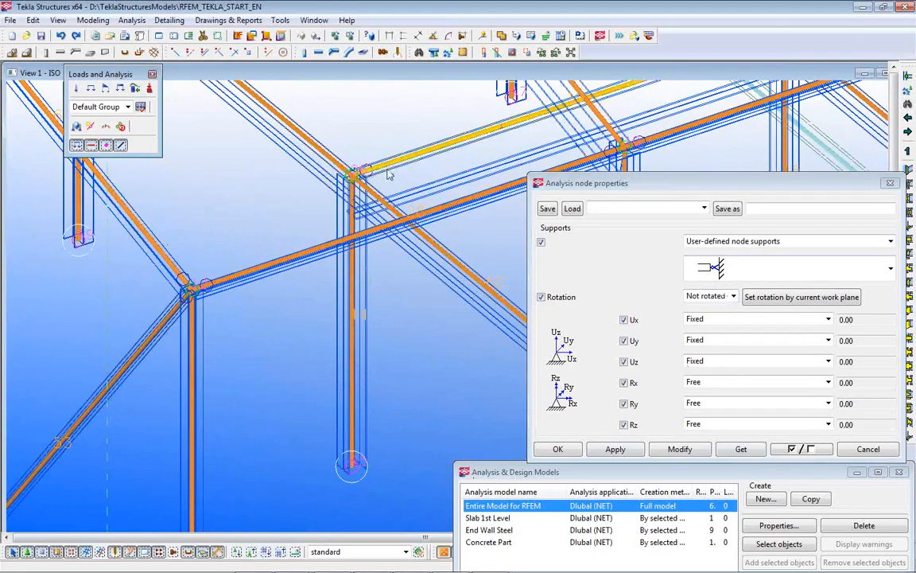
pyautogui.scroll(-4, 406, 249)
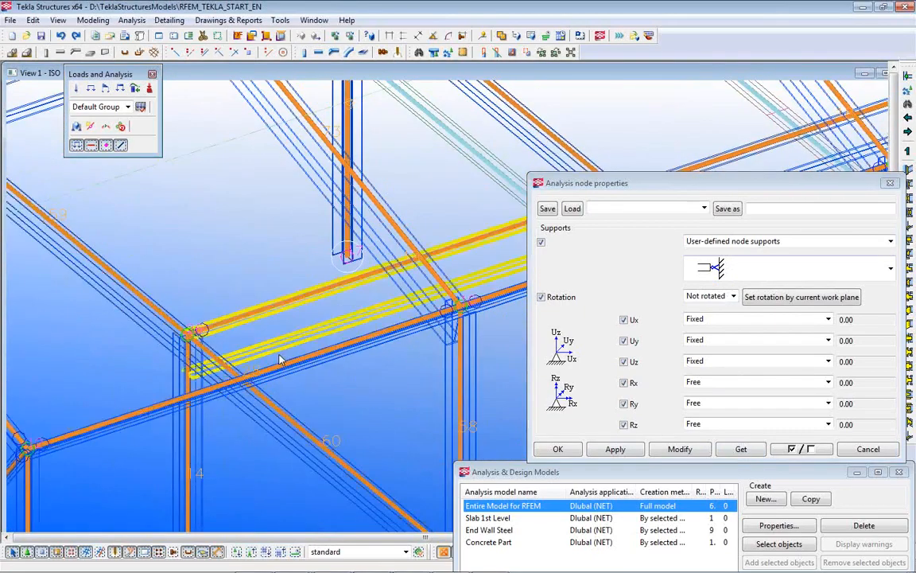
pyautogui.scroll(-2, 280, 353)
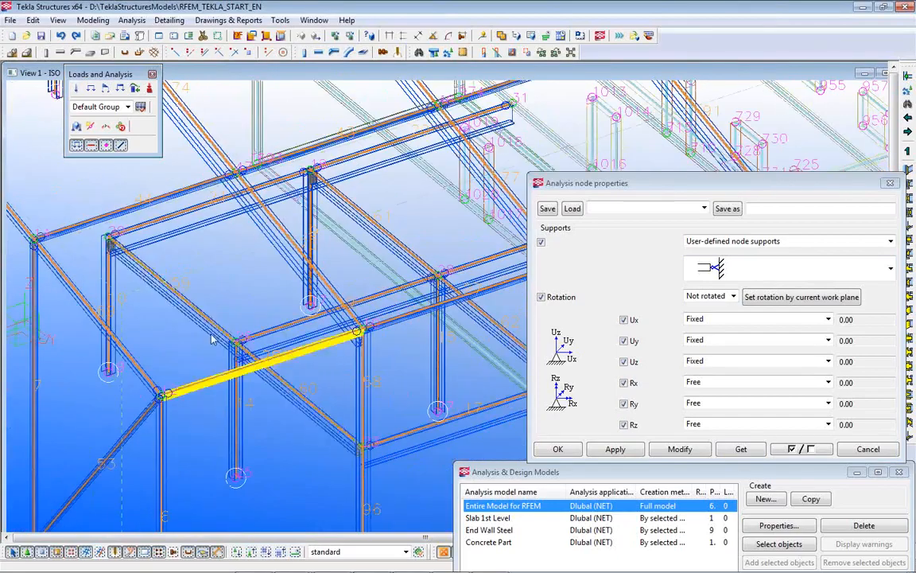
pyautogui.keyDown('ctrl'); pyautogui.moveTo(448, 357); pyautogui.dragTo(241, 330, button='middle'); pyautogui.keyUp('ctrl')
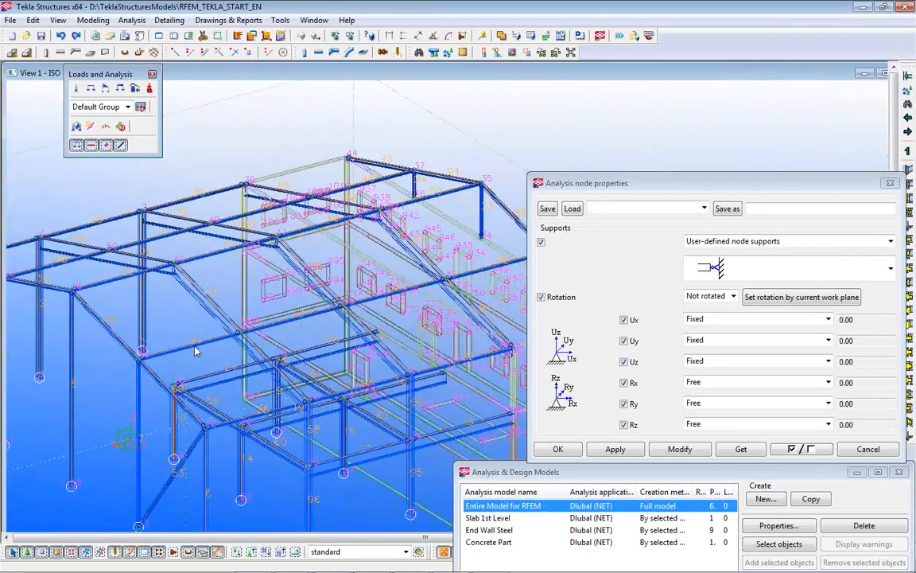
# Examine how the analysis axes of the intermediate-level steel beams meet at the column heads, selecting one IPE330 beam.
pyautogui.scroll(2, 195, 350)
pyautogui.scroll(1, 223, 412)
pyautogui.moveTo(246, 402); pyautogui.dragTo(282, 322, button='middle')
pyautogui.scroll(2, 315, 436)
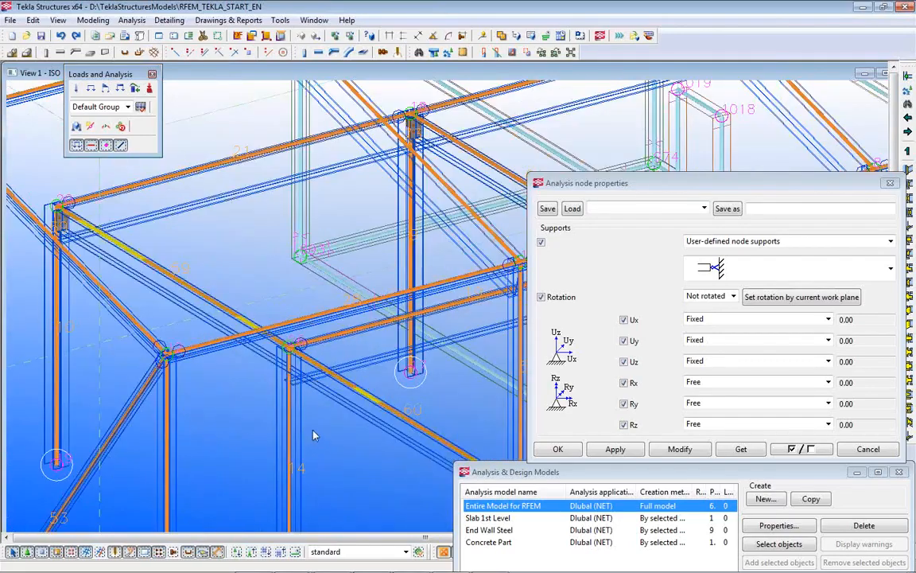
pyautogui.keyDown('ctrl'); pyautogui.moveTo(317, 401); pyautogui.dragTo(364, 358, button='middle'); pyautogui.keyUp('ctrl')
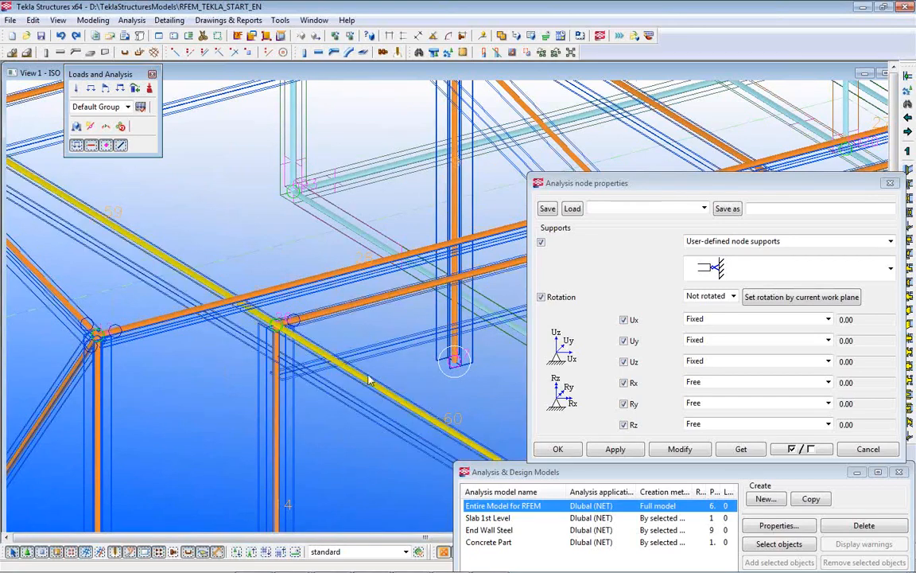
pyautogui.keyDown('ctrl'); pyautogui.moveTo(350, 344); pyautogui.dragTo(231, 371, button='middle'); pyautogui.keyUp('ctrl')
pyautogui.scroll(-3, 230, 370)
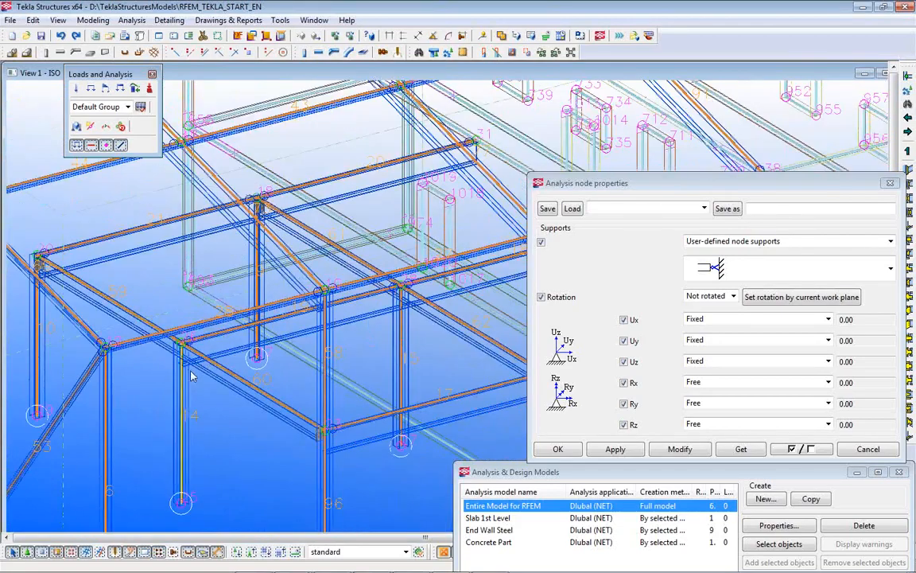
pyautogui.scroll(1, 265, 359)
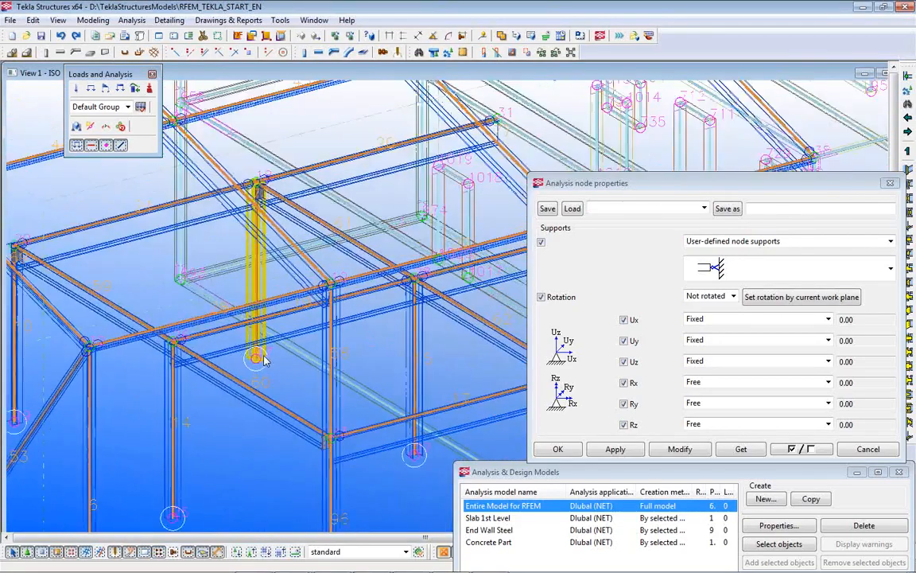
pyautogui.click(193, 360)
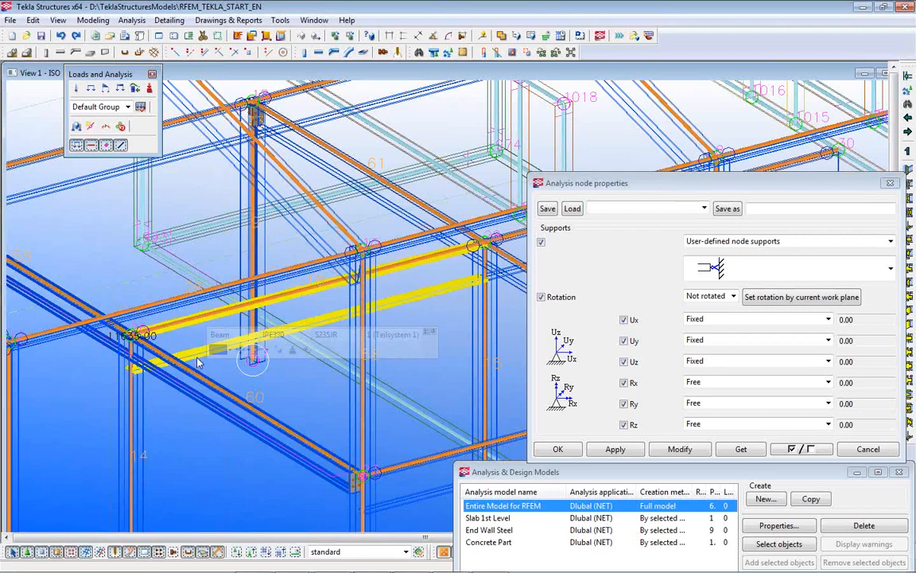
pyautogui.scroll(-5, 270, 318)
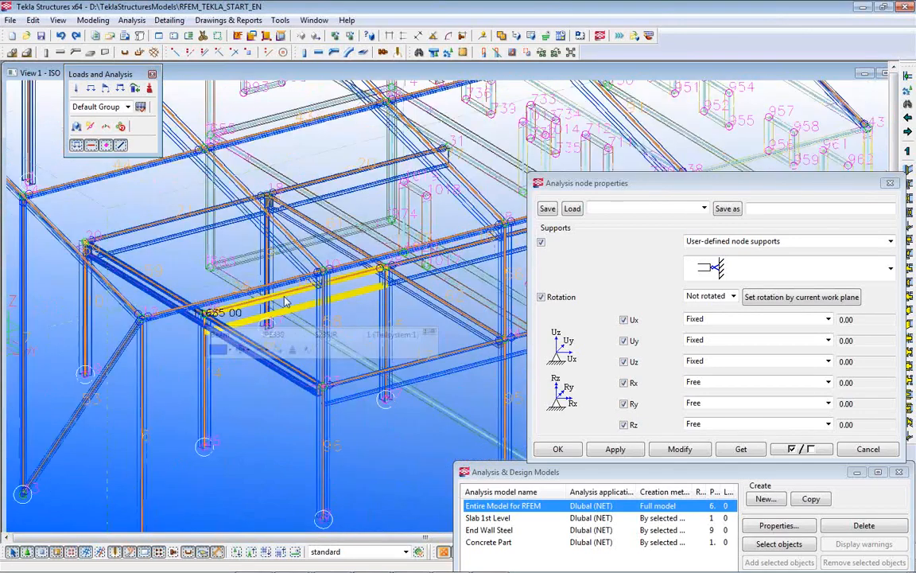
# Examine the analysis nodes at the lower corners of the concrete walls on the ground and first levels.
pyautogui.scroll(-2, 289, 302)
pyautogui.scroll(5, 424, 401)
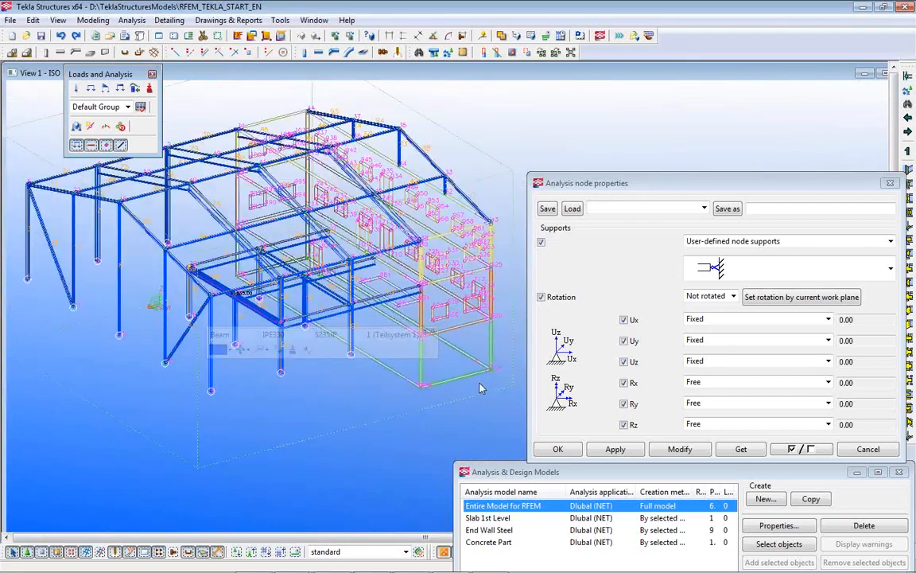
pyautogui.scroll(5, 424, 401)
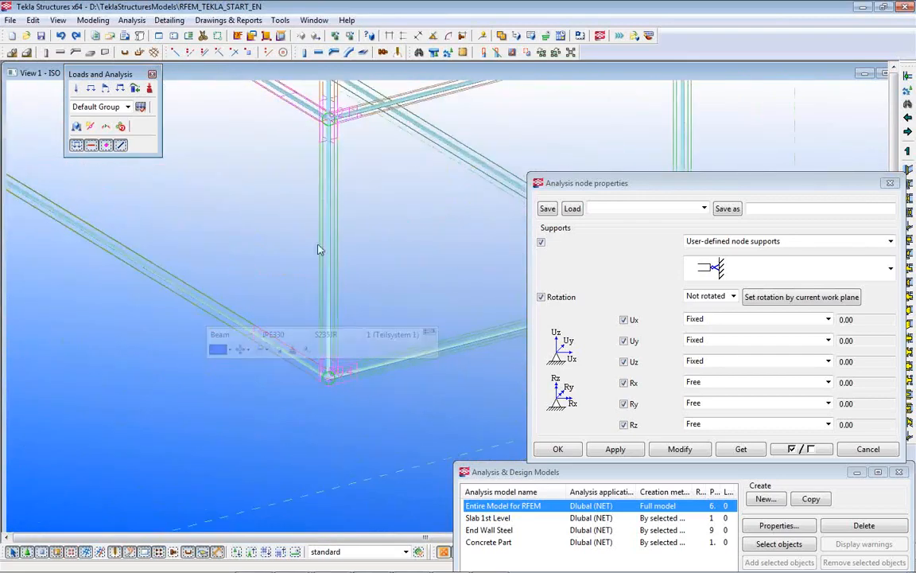
pyautogui.scroll(-3, 333, 296)
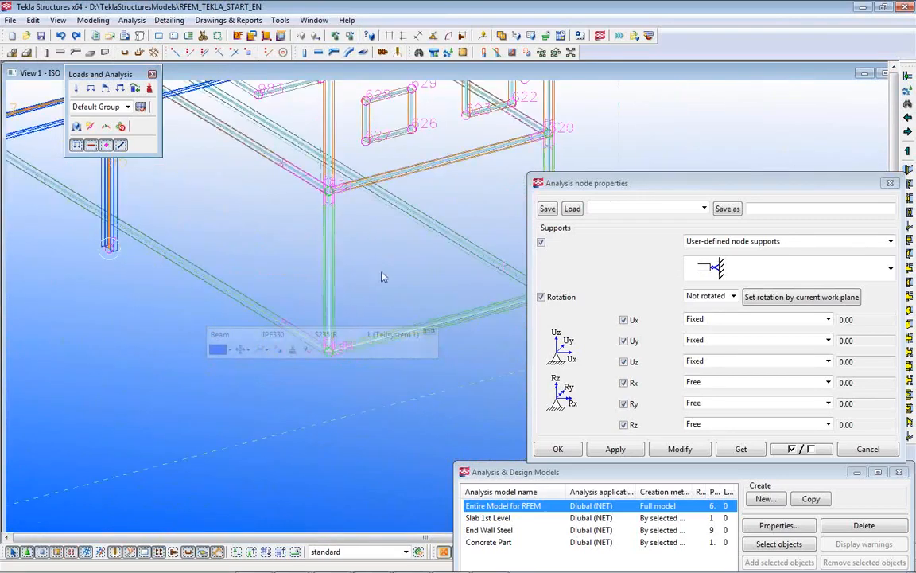
pyautogui.moveTo(362, 331); pyautogui.dragTo(344, 377, button='middle')
pyautogui.scroll(4, 293, 326)
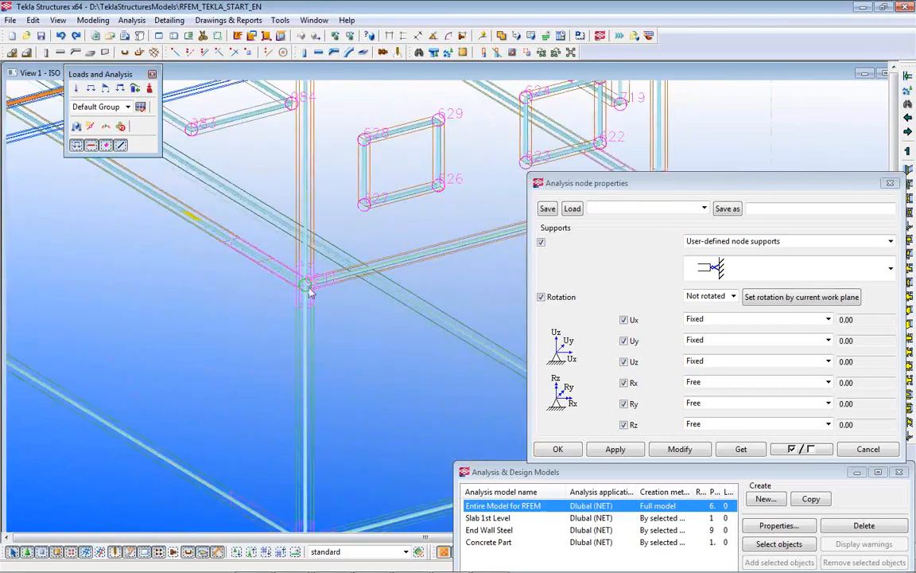
pyautogui.scroll(-1, 300, 343)
pyautogui.scroll(-4, 300, 343)
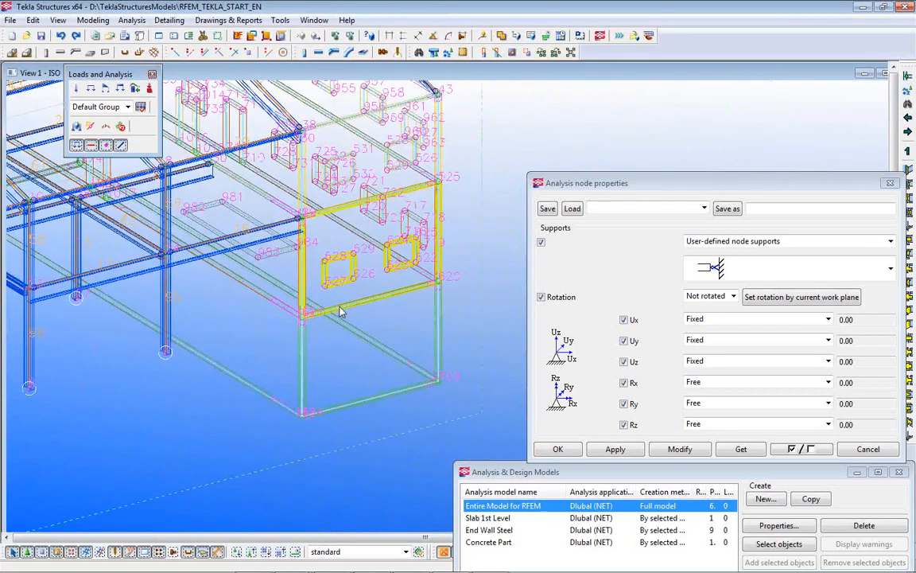
# Close the analysis and design models list and the node properties, and bring the whole building into view.
pyautogui.moveTo(495, 468); pyautogui.dragTo(195, 262)
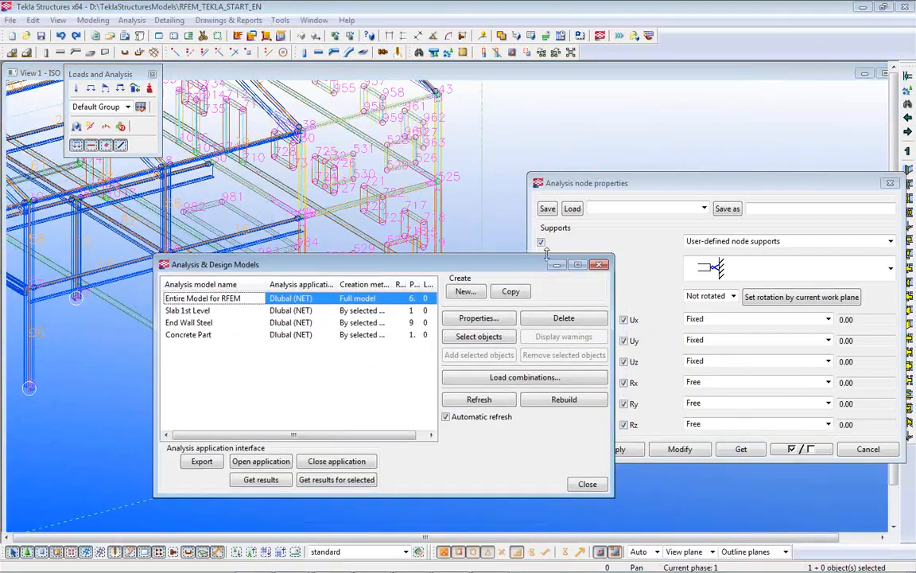
pyautogui.click(599, 267)
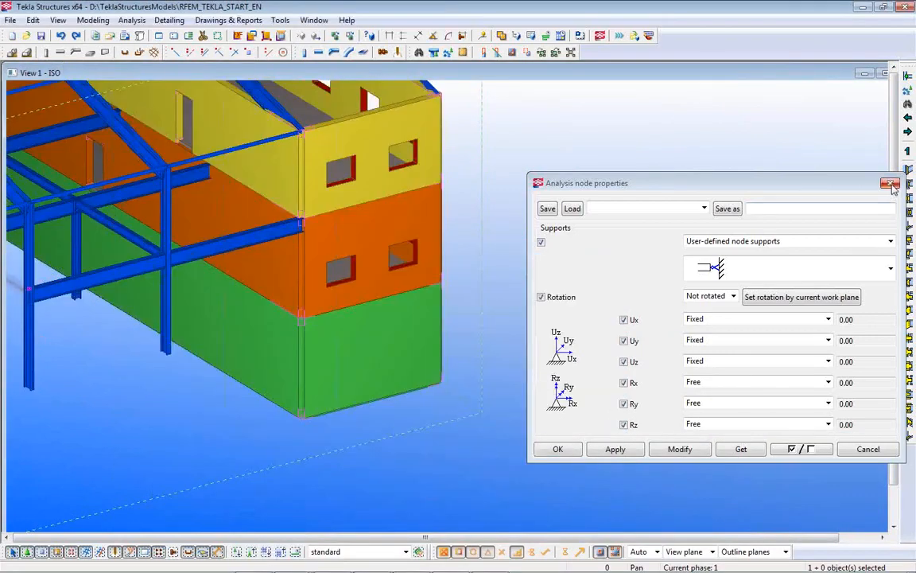
pyautogui.click(891, 183)
pyautogui.moveTo(289, 313); pyautogui.dragTo(517, 373, button='middle')
pyautogui.scroll(-4, 518, 374)
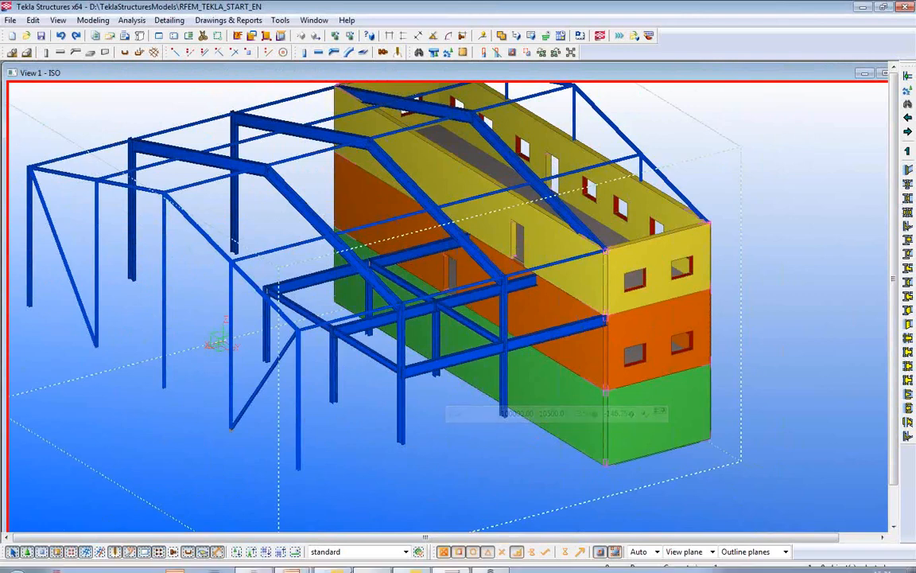
# Switch to RFEM and import the analytical "Entire Model for RFEM" from Tekla with rigid links, replacing the current data.
pyautogui.moveTo(332, 566)
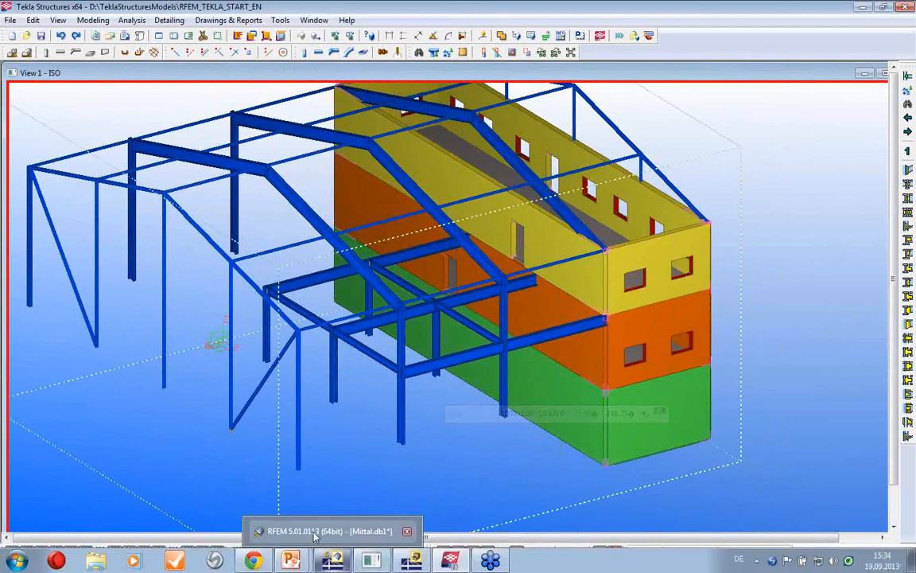
pyautogui.click(318, 530)
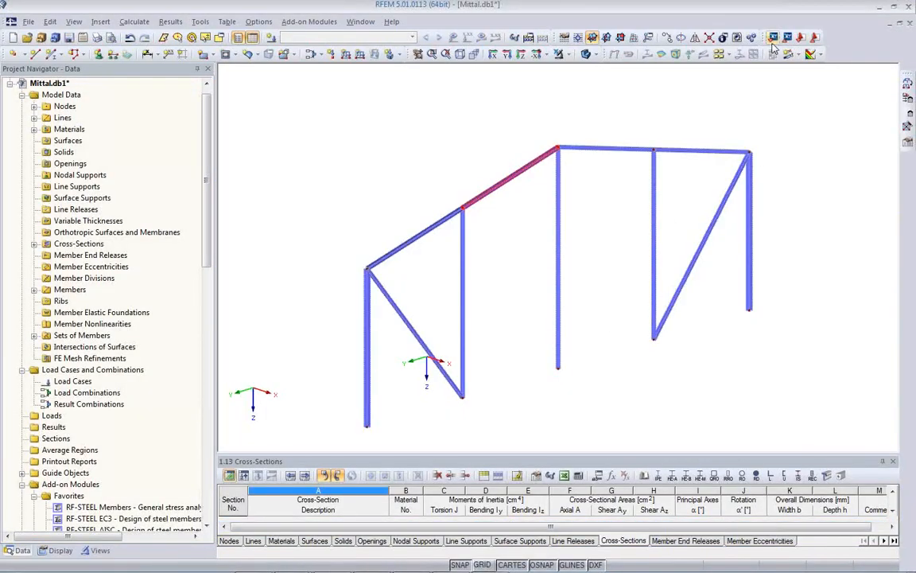
pyautogui.click(773, 37)
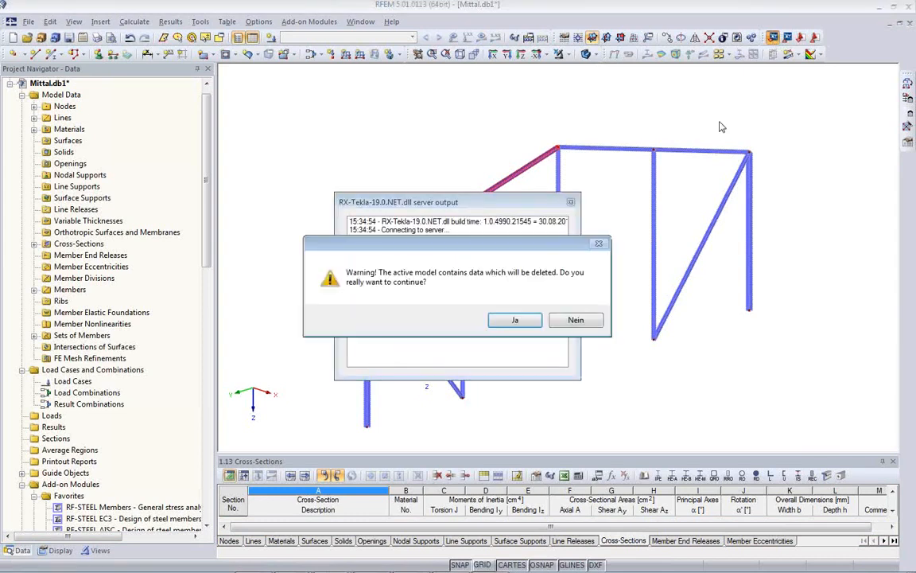
pyautogui.click(499, 319)
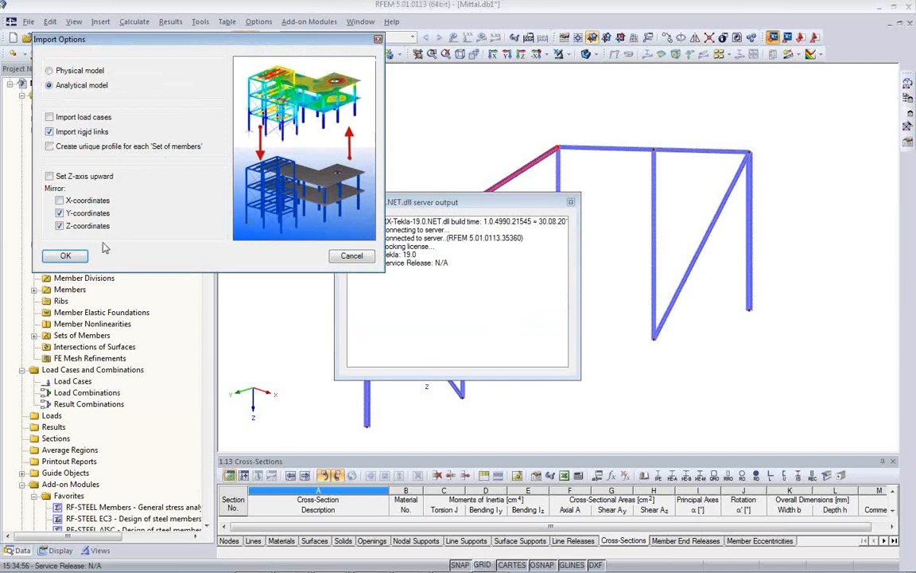
pyautogui.click(68, 256)
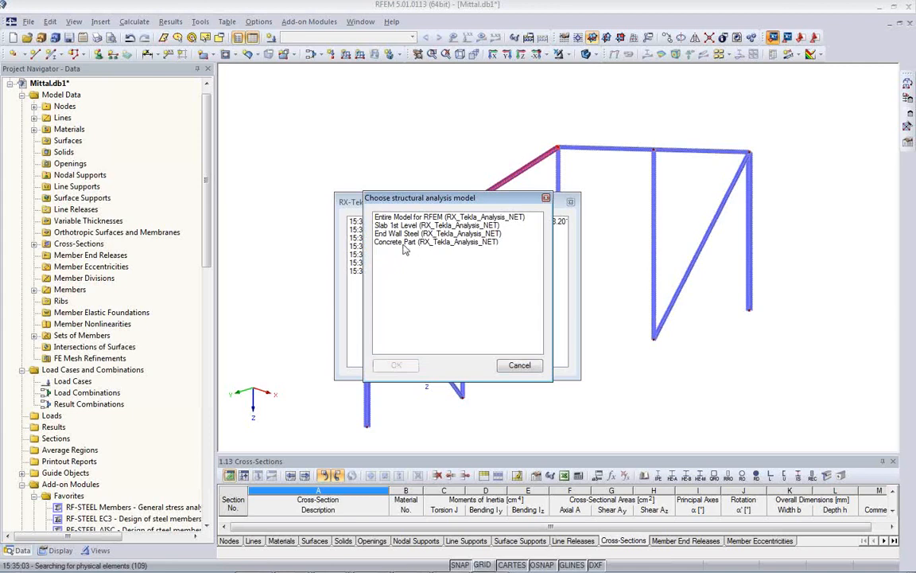
pyautogui.click(399, 218)
pyautogui.click(398, 366)
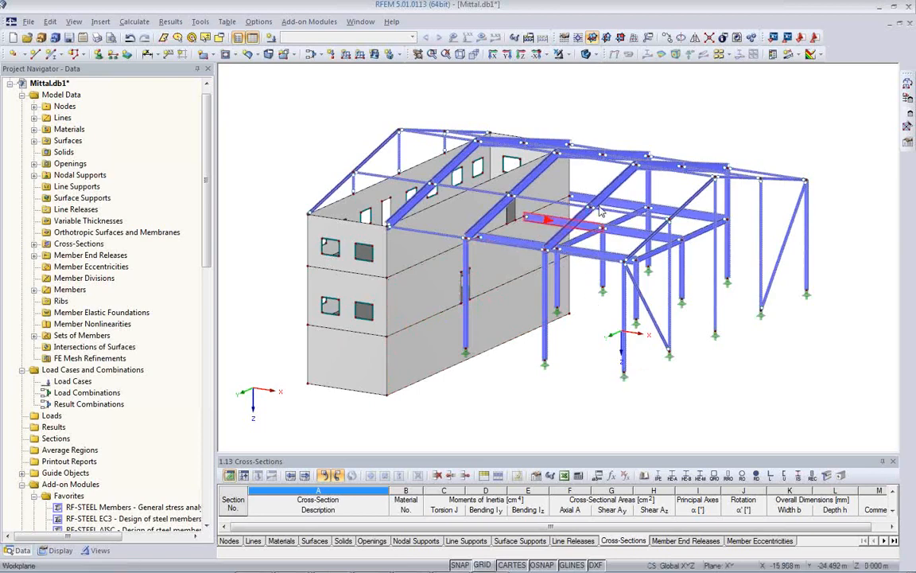
# Switch the imported building to a transparent rendering and check the member properties of a sloping roof rafter.
pyautogui.scroll(5, 563, 270)
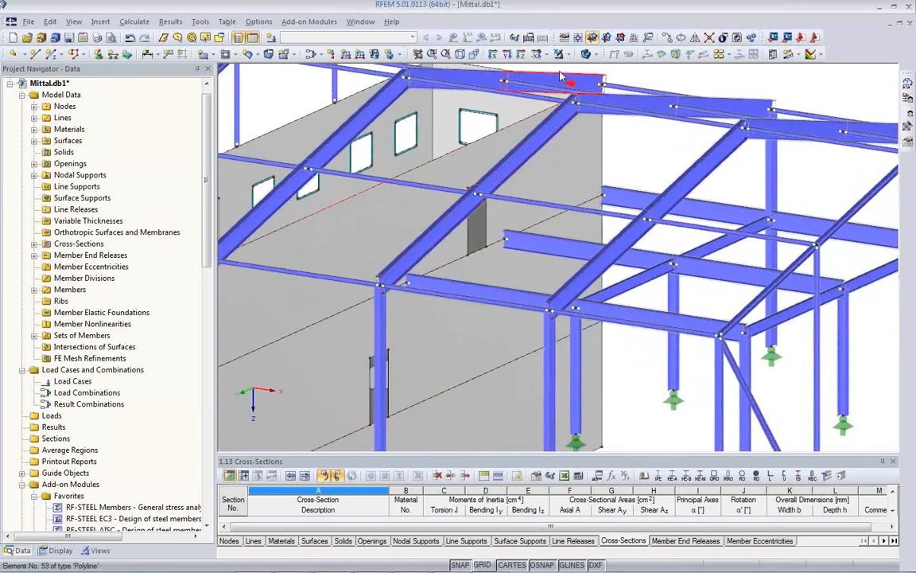
pyautogui.click(586, 54)
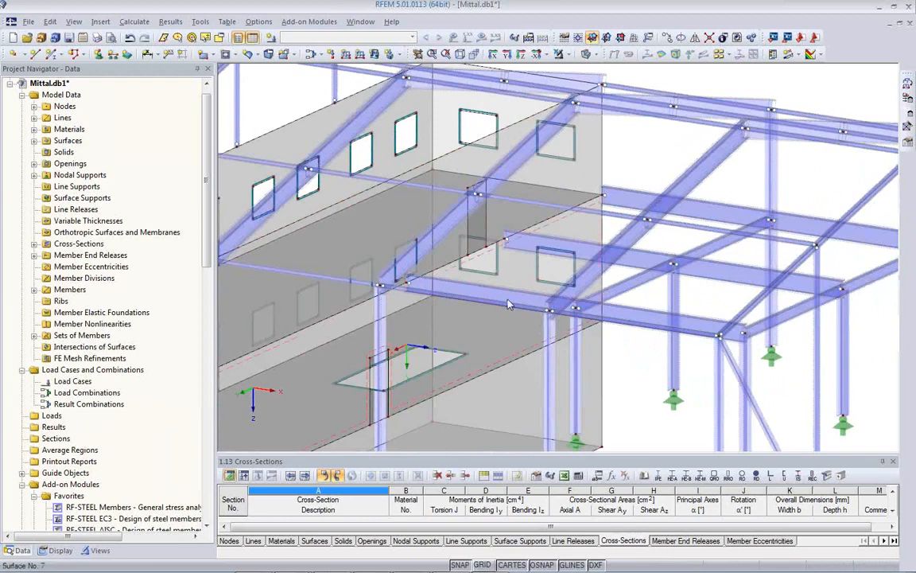
pyautogui.moveTo(532, 386); pyautogui.dragTo(549, 244, button='middle')
pyautogui.scroll(-3, 549, 244)
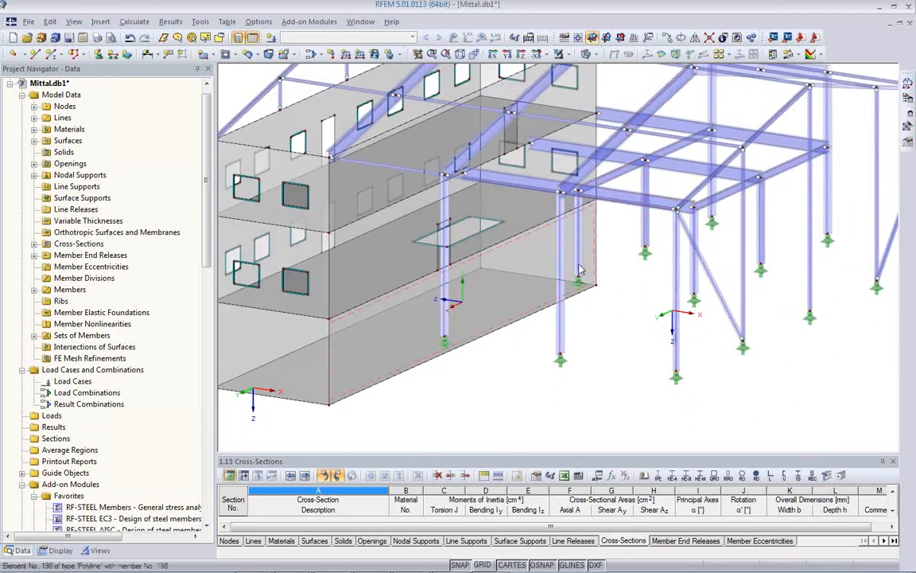
pyautogui.doubleClick(666, 97)
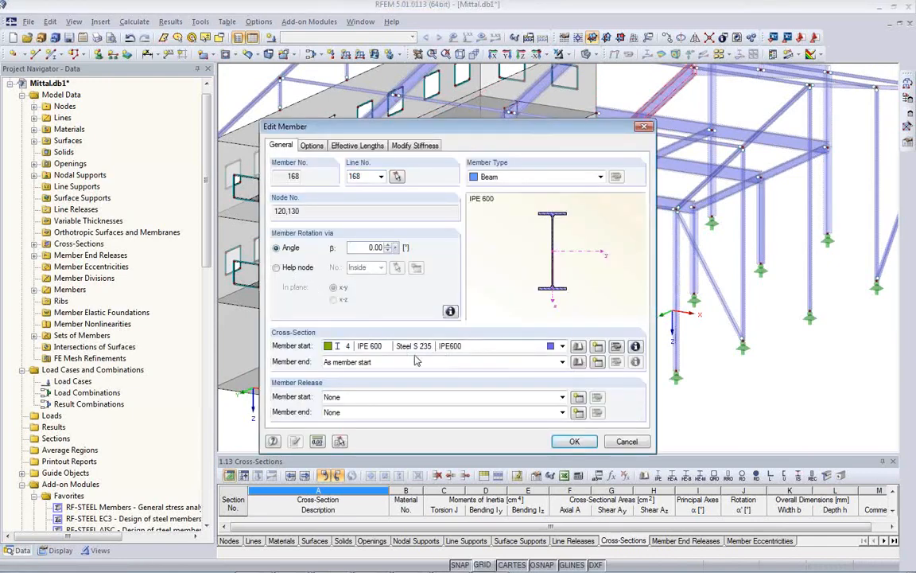
pyautogui.click(627, 440)
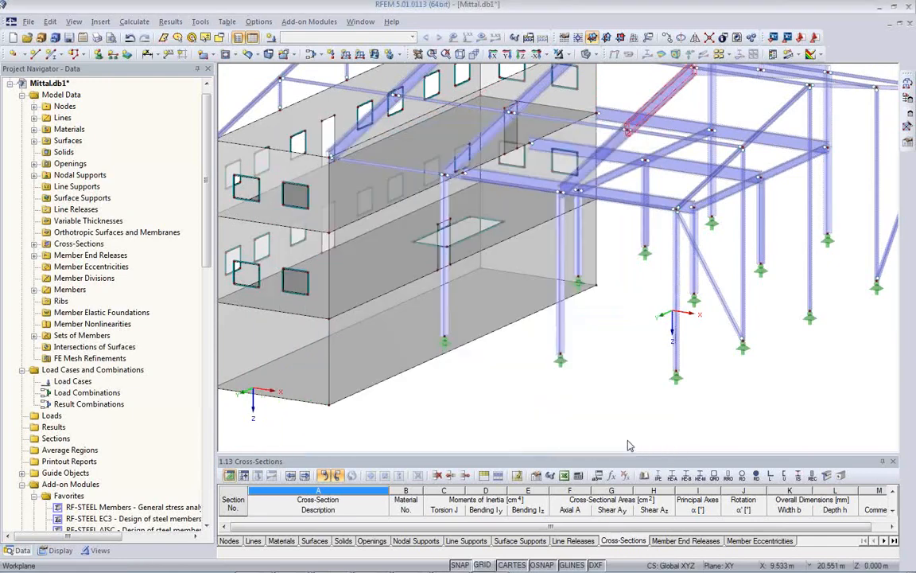
# Enlarge the cross-sections table, review its sections through to the comments, and open the materials table.
pyautogui.moveTo(597, 454); pyautogui.dragTo(599, 362)
pyautogui.click(346, 427)
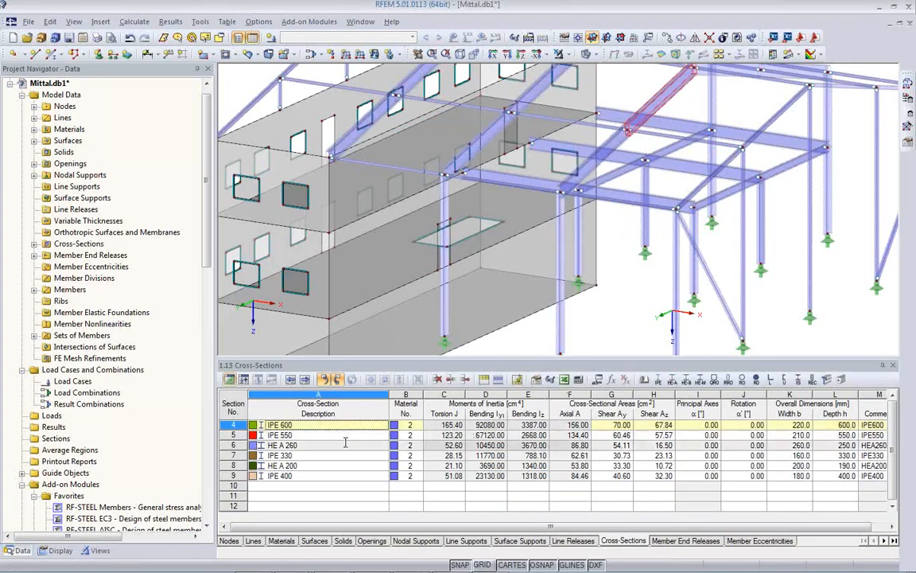
pyautogui.moveTo(401, 529); pyautogui.dragTo(517, 529)
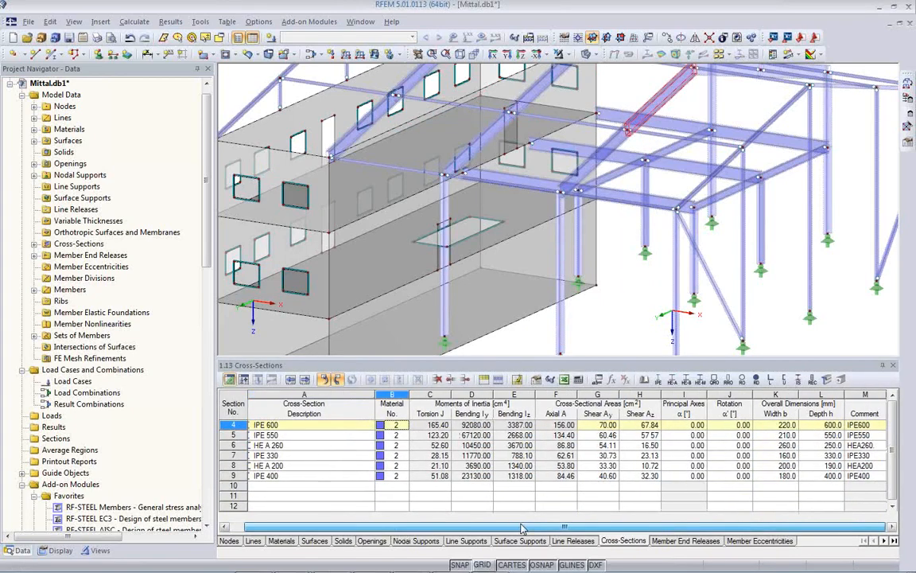
pyautogui.click(865, 425)
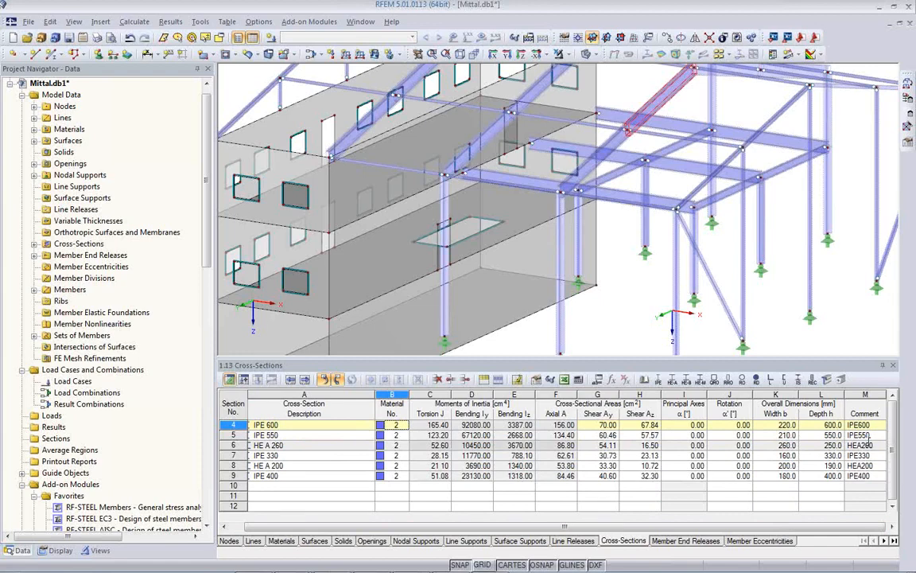
pyautogui.click(281, 540)
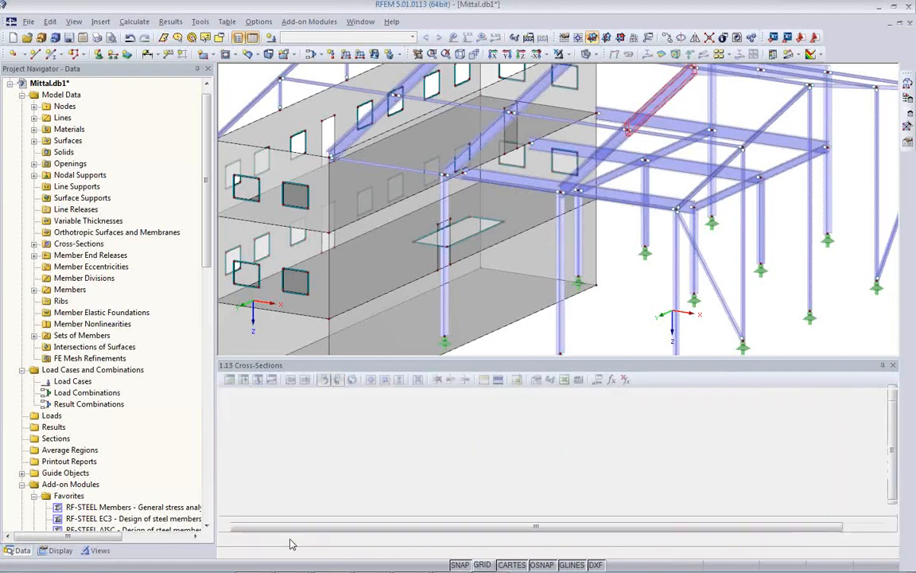
# Review the imported concrete and steel materials in the materials table, from their descriptions through to the comments.
pyautogui.click(356, 445)
pyautogui.click(359, 435)
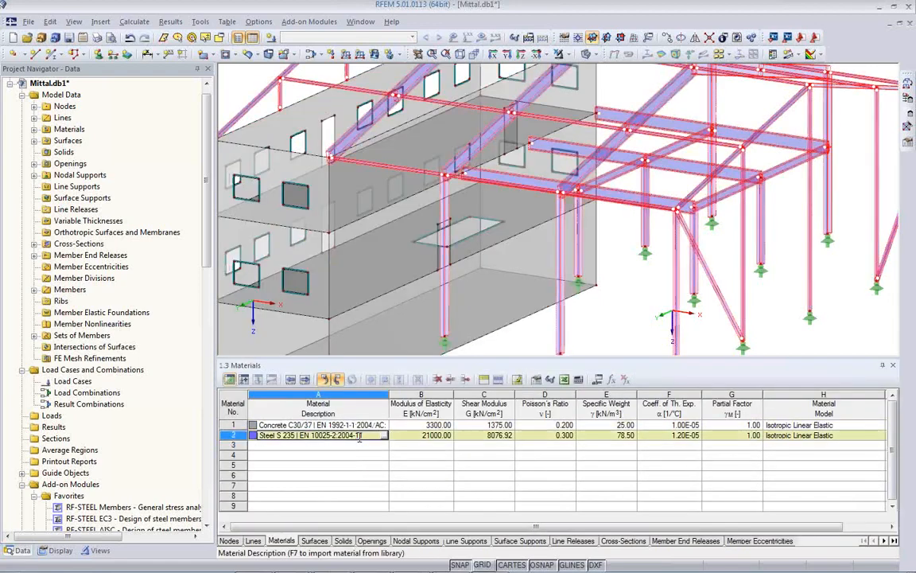
pyautogui.click(367, 424)
pyautogui.click(334, 435)
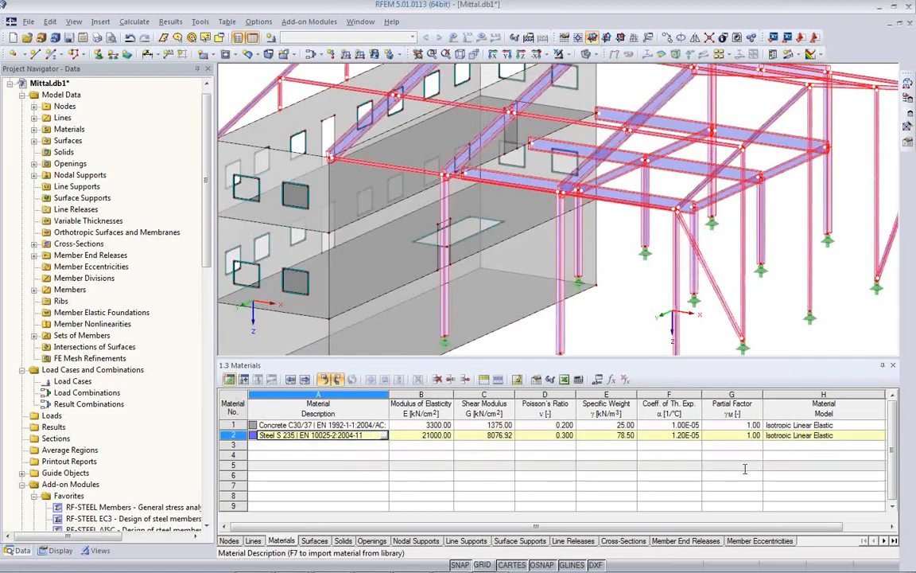
pyautogui.moveTo(745, 528); pyautogui.dragTo(788, 528)
pyautogui.press('Tab')
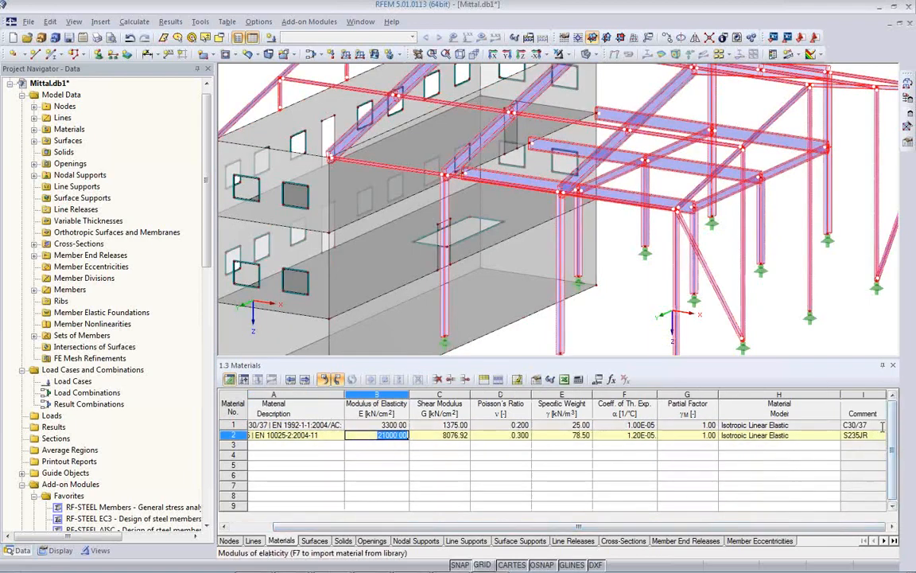
pyautogui.moveTo(820, 529); pyautogui.dragTo(775, 528)
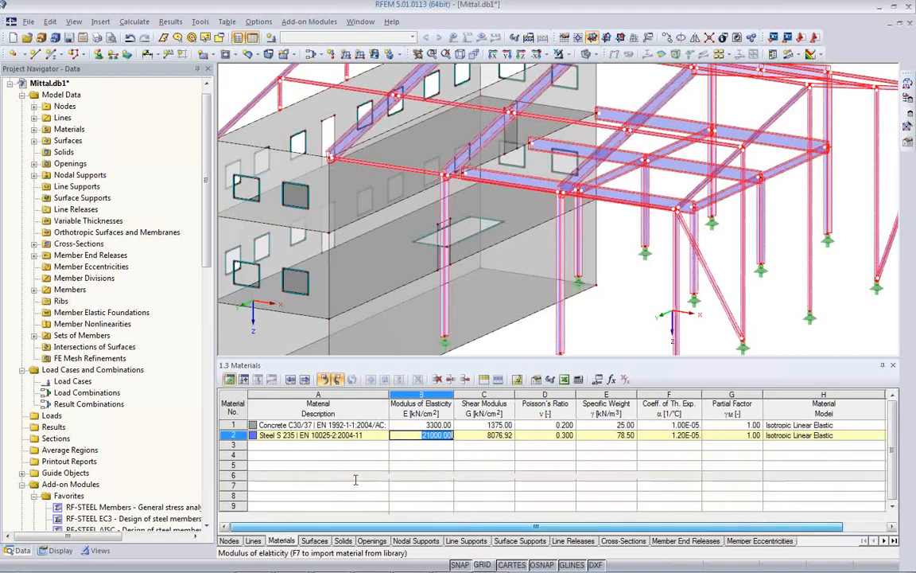
# Open the detail settings of the Tekla Structures direct import and examine the material conversion table's name assignments.
pyautogui.click(32, 24)
pyautogui.click(49, 319)
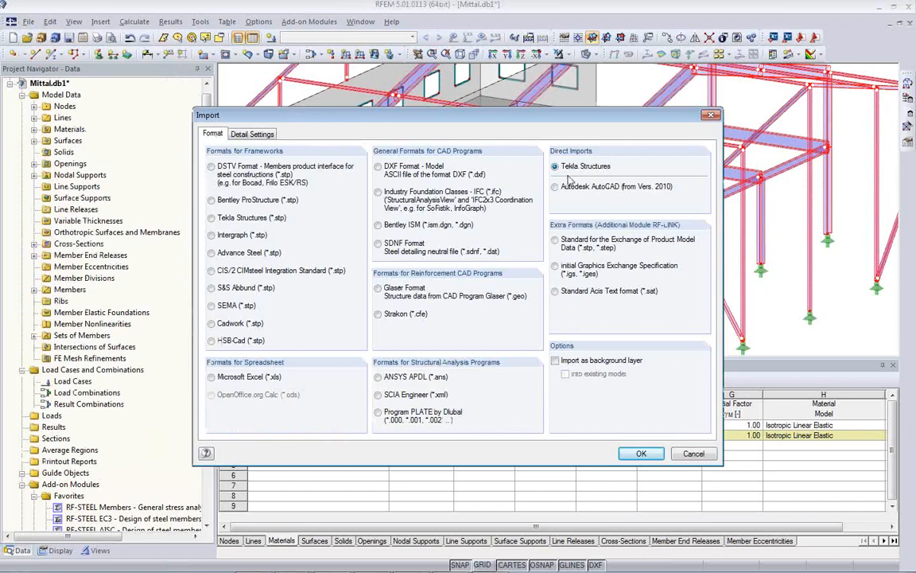
pyautogui.click(253, 135)
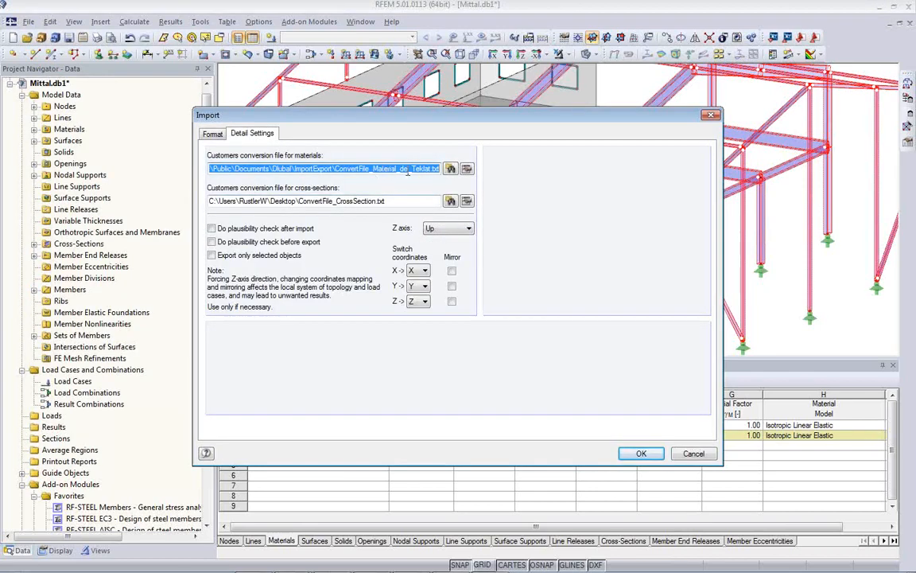
pyautogui.click(271, 168)
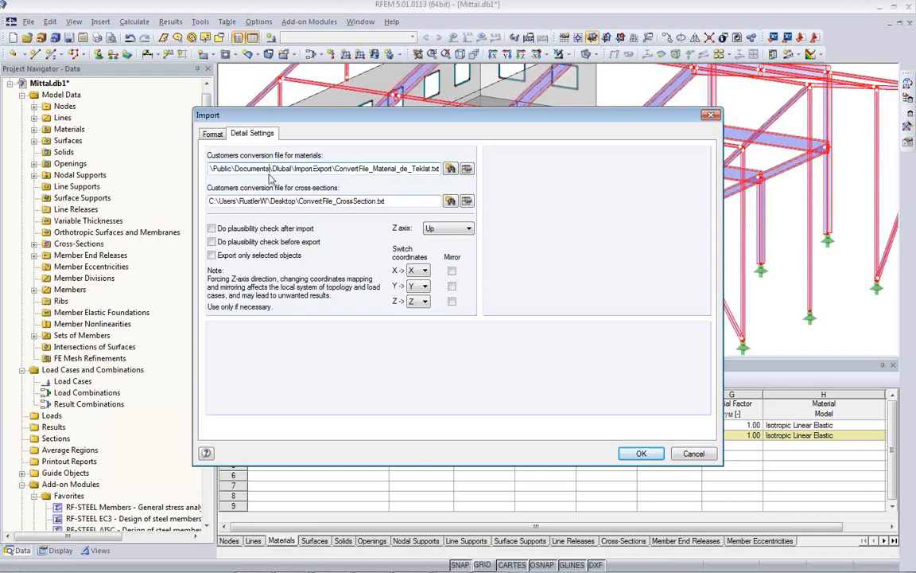
pyautogui.click(467, 169)
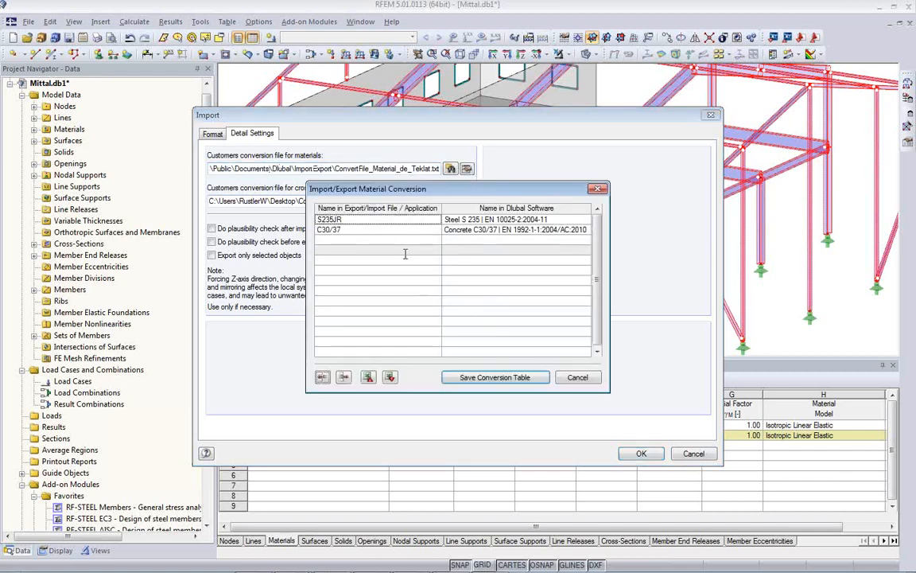
pyautogui.click(474, 229)
pyautogui.click(474, 220)
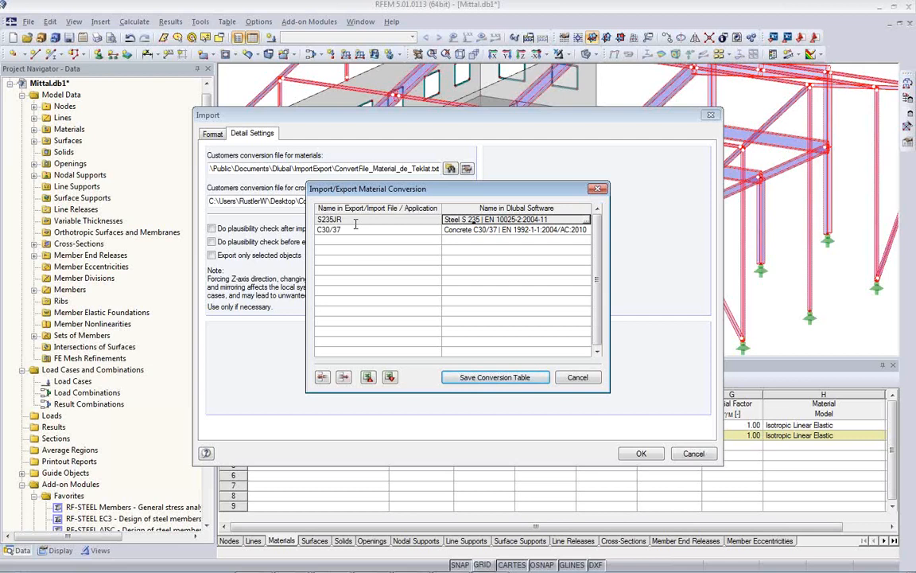
pyautogui.click(550, 229)
pyautogui.click(550, 220)
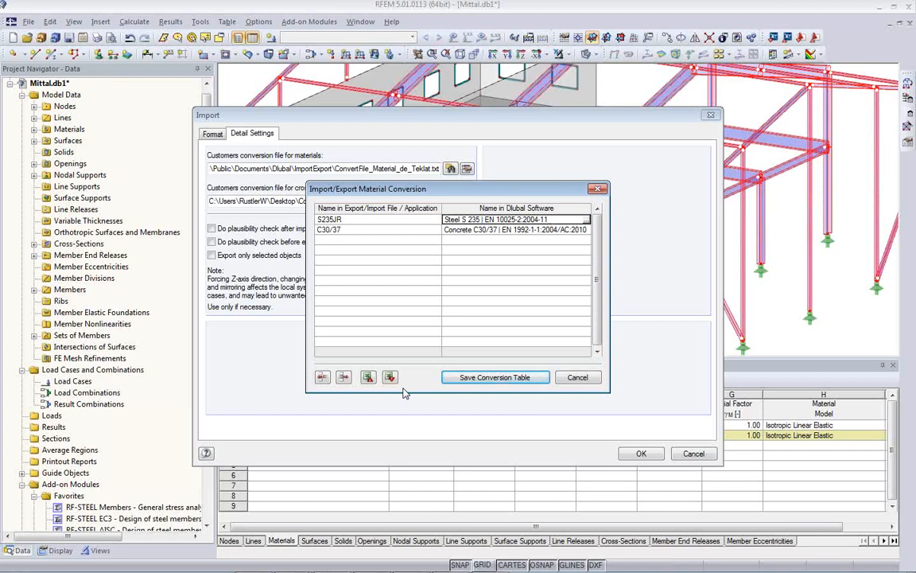
pyautogui.click(447, 380)
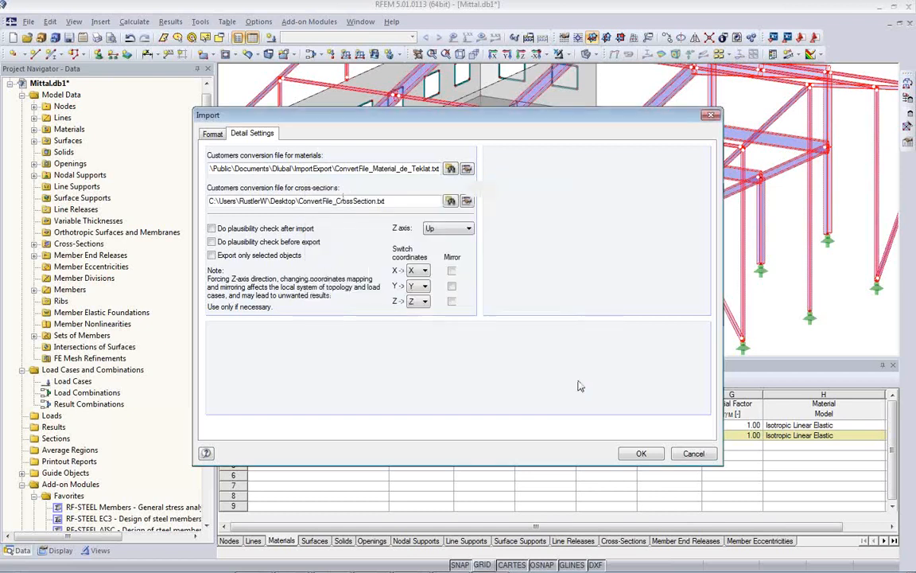
# Examine the cross-section conversion table in the import settings, then close it and the import dialog without importing.
pyautogui.click(453, 202)
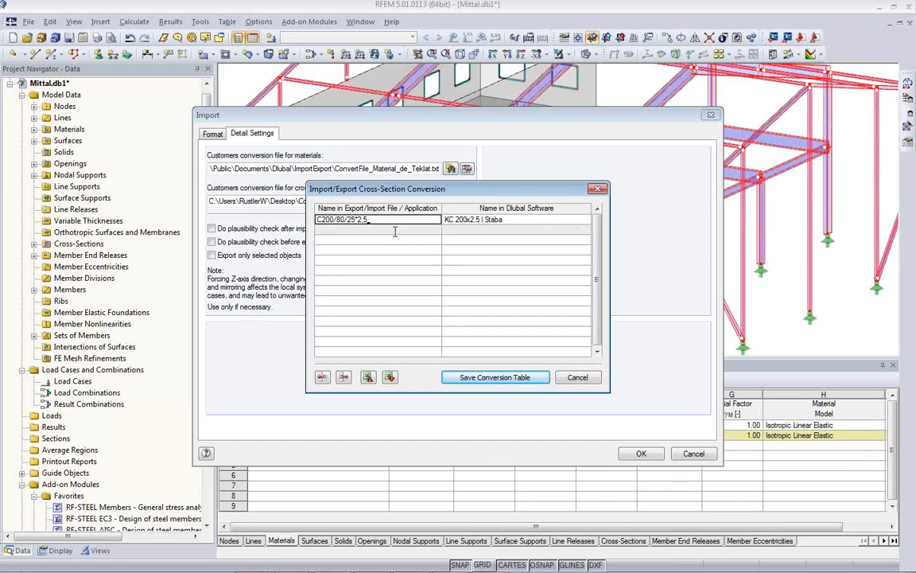
pyautogui.click(583, 381)
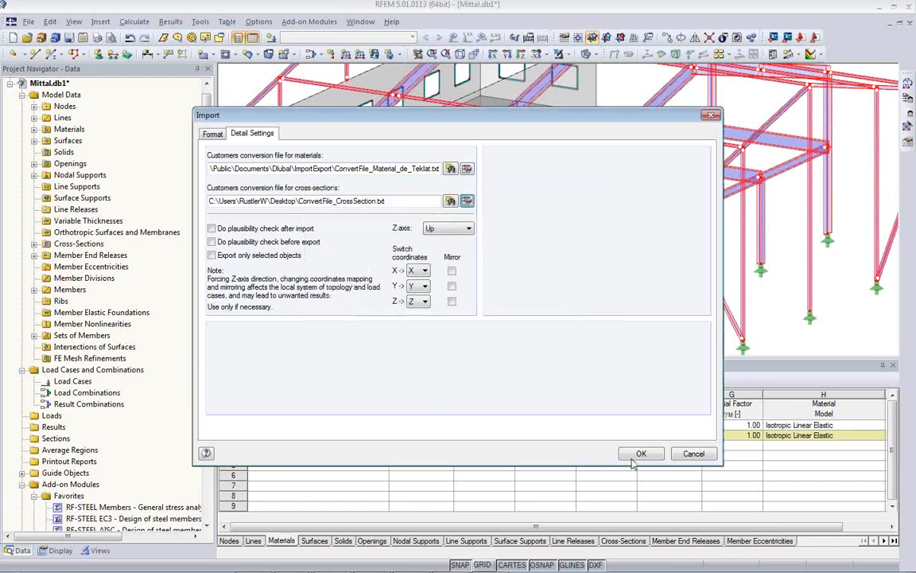
pyautogui.click(691, 454)
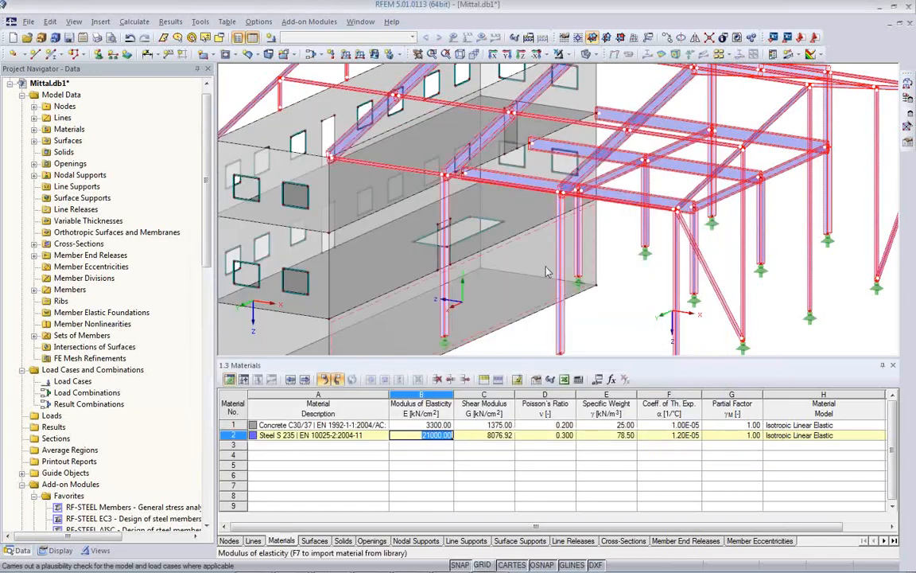
# Shrink the materials table to enlarge the model view and inspect the whole building from several sides.
pyautogui.scroll(-3, 618, 239)
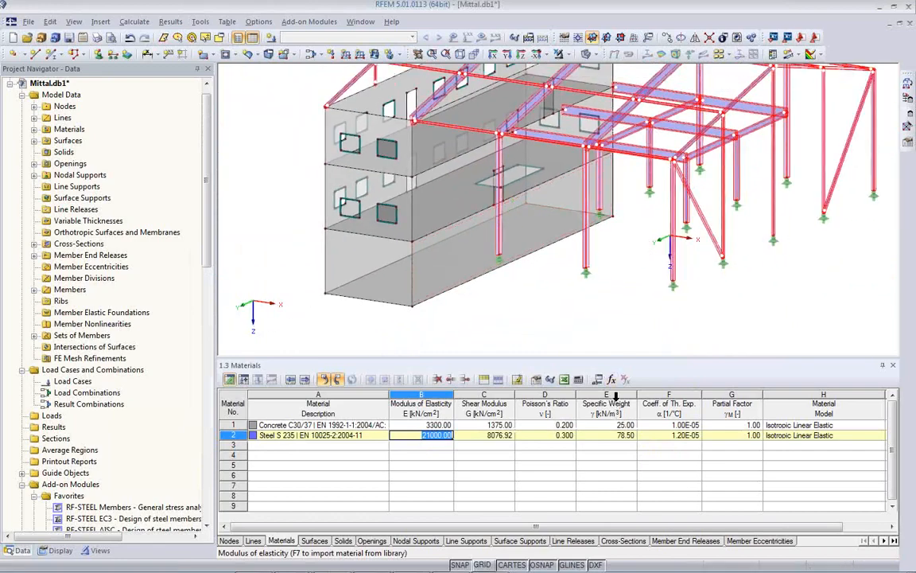
pyautogui.moveTo(623, 356); pyautogui.dragTo(623, 453)
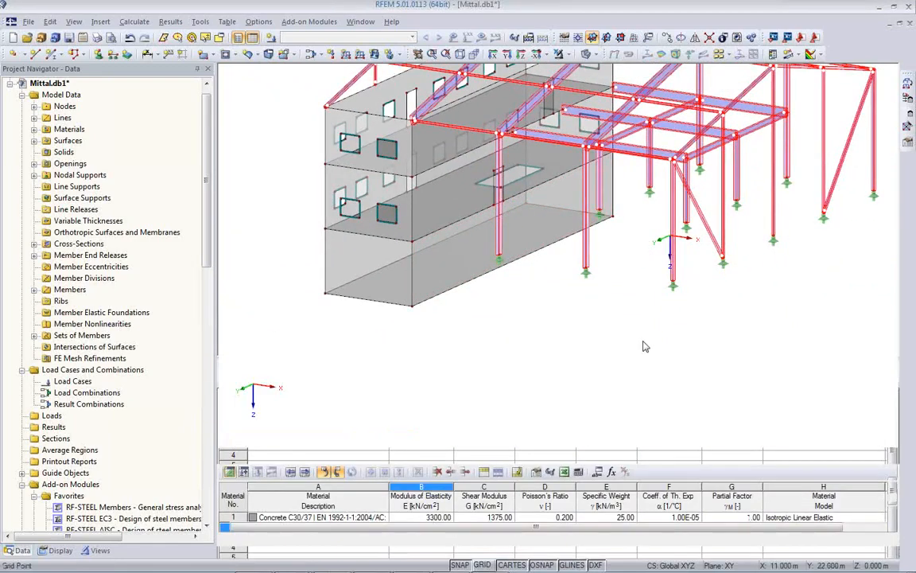
pyautogui.keyDown('ctrl'); pyautogui.moveTo(605, 358); pyautogui.dragTo(401, 370, button='middle'); pyautogui.keyUp('ctrl')
pyautogui.keyDown('ctrl'); pyautogui.moveTo(640, 362); pyautogui.dragTo(620, 400, button='middle'); pyautogui.keyUp('ctrl')
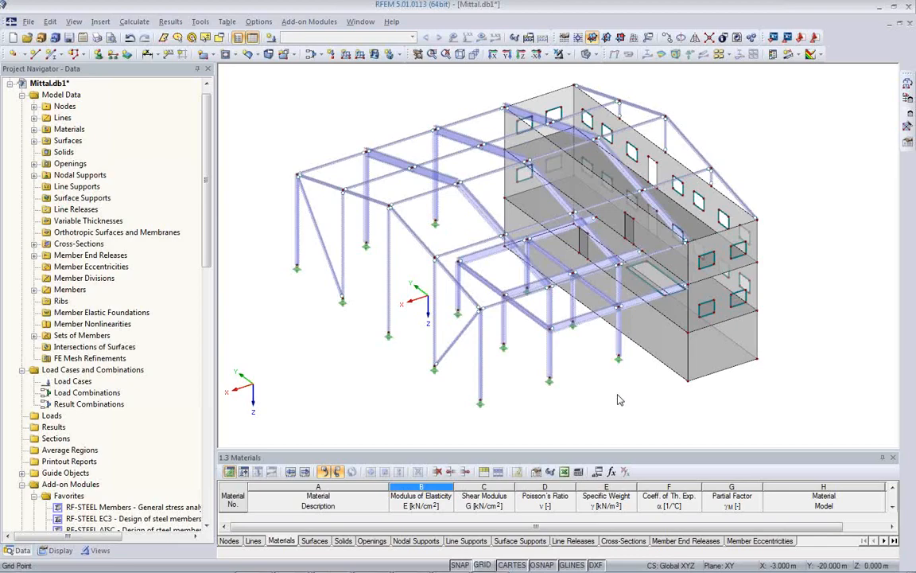
pyautogui.keyDown('ctrl'); pyautogui.moveTo(563, 382); pyautogui.dragTo(537, 350, button='middle'); pyautogui.keyUp('ctrl')
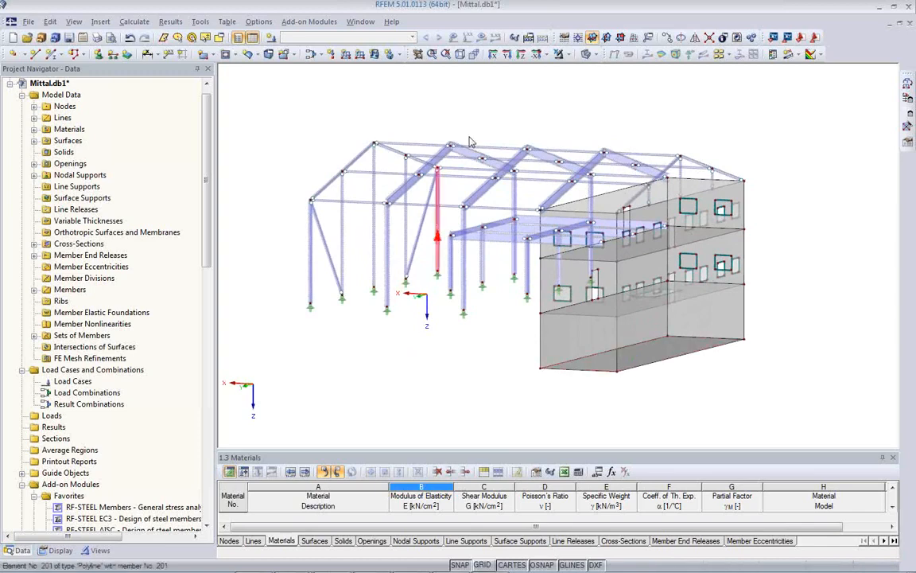
pyautogui.click(418, 54)
pyautogui.keyDown('ctrl'); pyautogui.moveTo(552, 354); pyautogui.dragTo(497, 387, button='middle'); pyautogui.keyUp('ctrl')
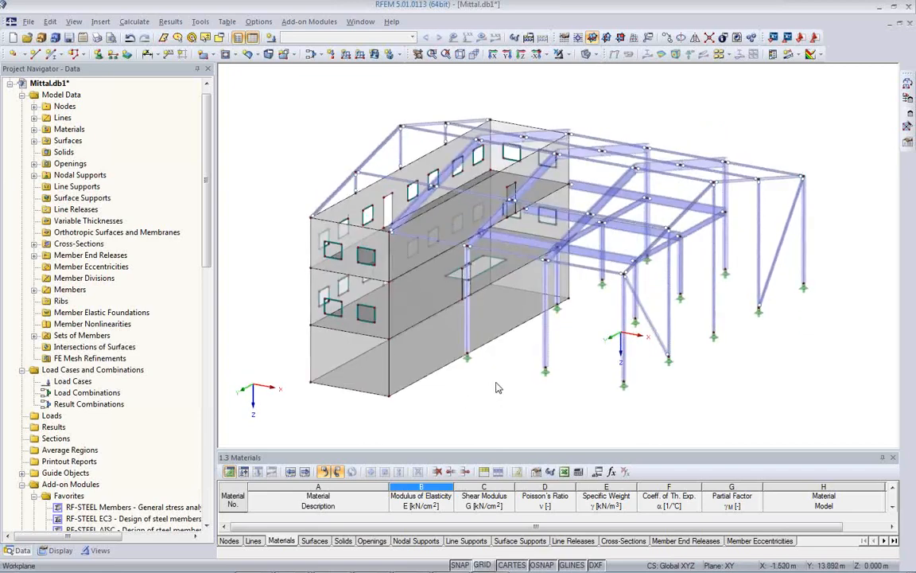
# Give the concrete building's base slab a new surface support fixed in ux, uy and uz.
pyautogui.click(404, 352)
pyautogui.keyDown('ctrl'); pyautogui.moveTo(576, 358); pyautogui.dragTo(374, 370, button='middle'); pyautogui.keyUp('ctrl')
pyautogui.click(375, 369)
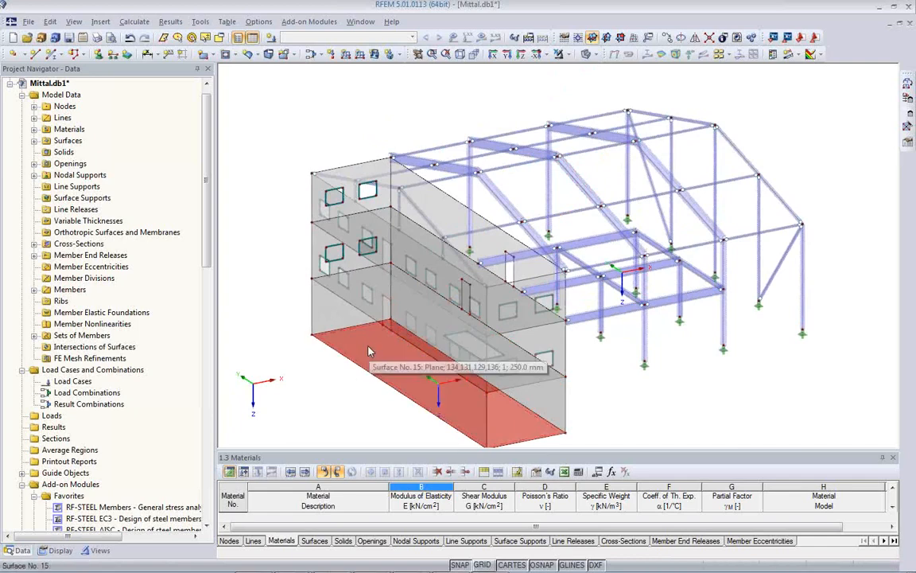
pyautogui.doubleClick(368, 353)
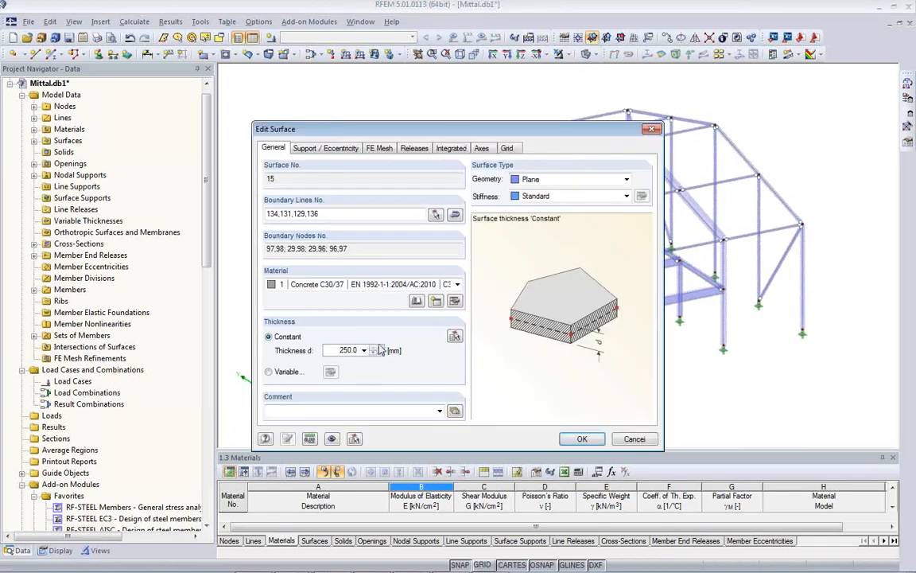
pyautogui.click(332, 149)
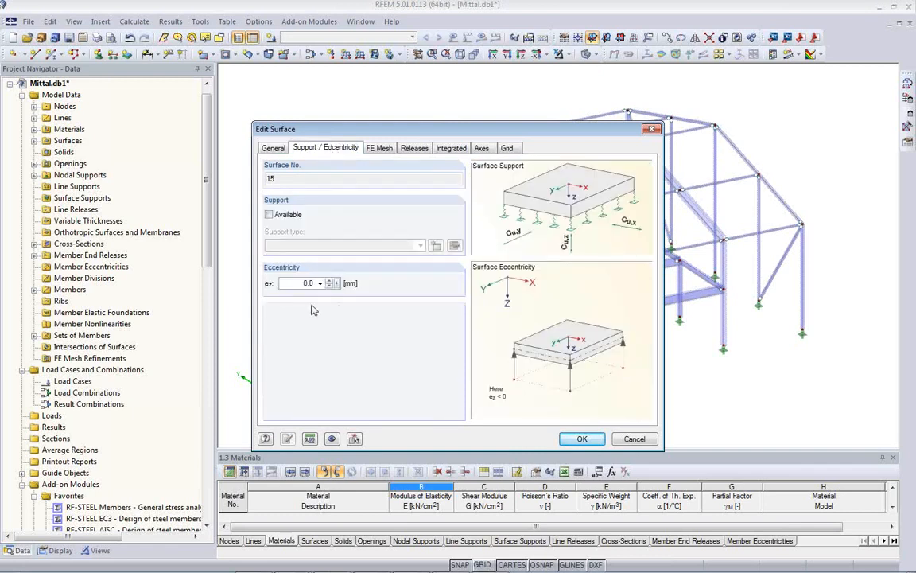
pyautogui.click(274, 216)
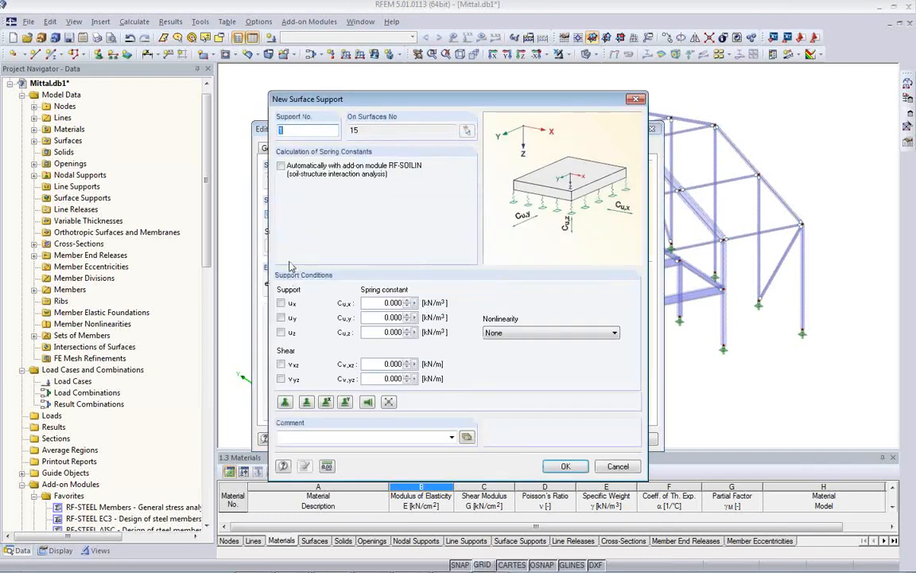
pyautogui.click(286, 402)
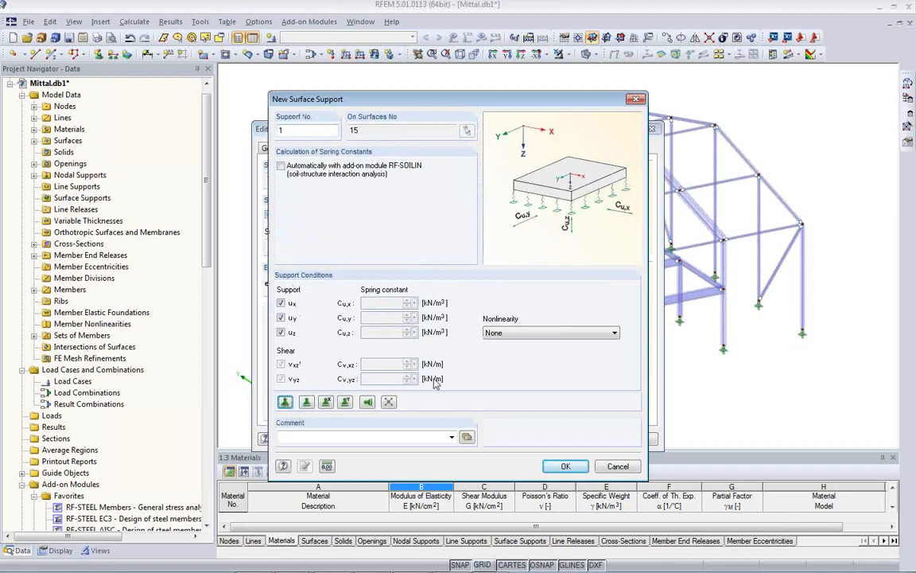
pyautogui.click(565, 467)
pyautogui.click(582, 439)
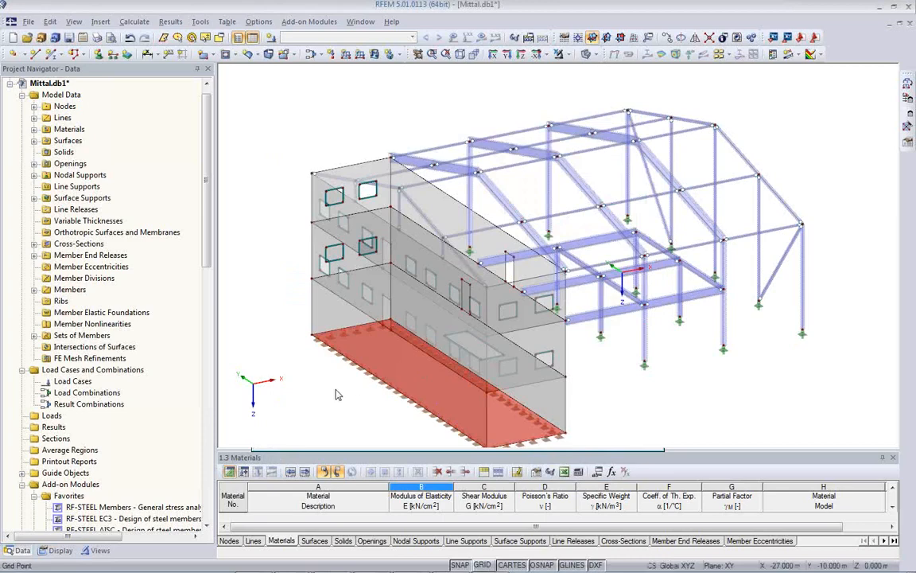
# Close the materials table and create permanent load case LC1 described as Self-weight, with active self-weight factor 1.000 in Z.
pyautogui.scroll(2, 391, 306)
pyautogui.moveTo(482, 367)
pyautogui.keyDown('ctrl'); pyautogui.mouseDown(button='middle')
pyautogui.moveTo(428, 356)
pyautogui.moveTo(484, 371)
pyautogui.mouseUp(button='middle'); pyautogui.keyUp('ctrl')
pyautogui.click(461, 55)
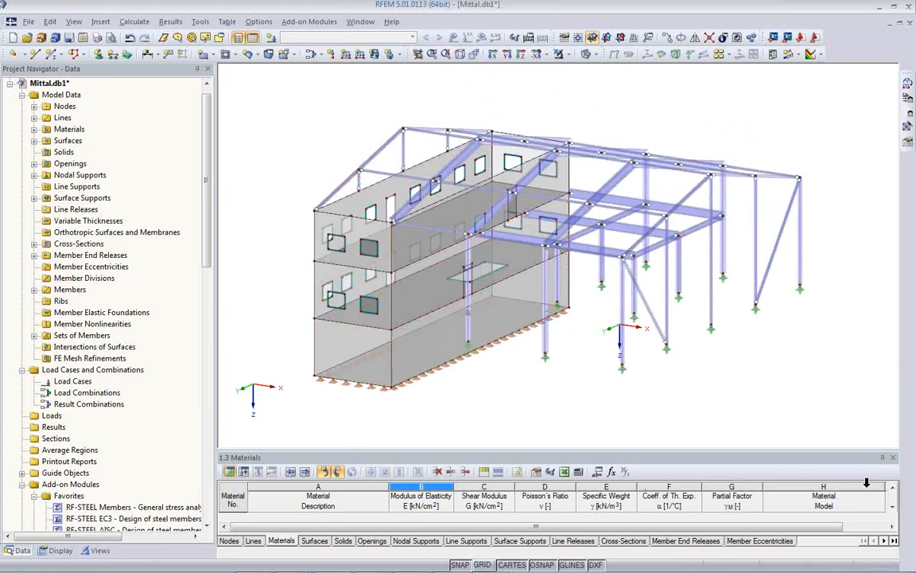
pyautogui.click(892, 458)
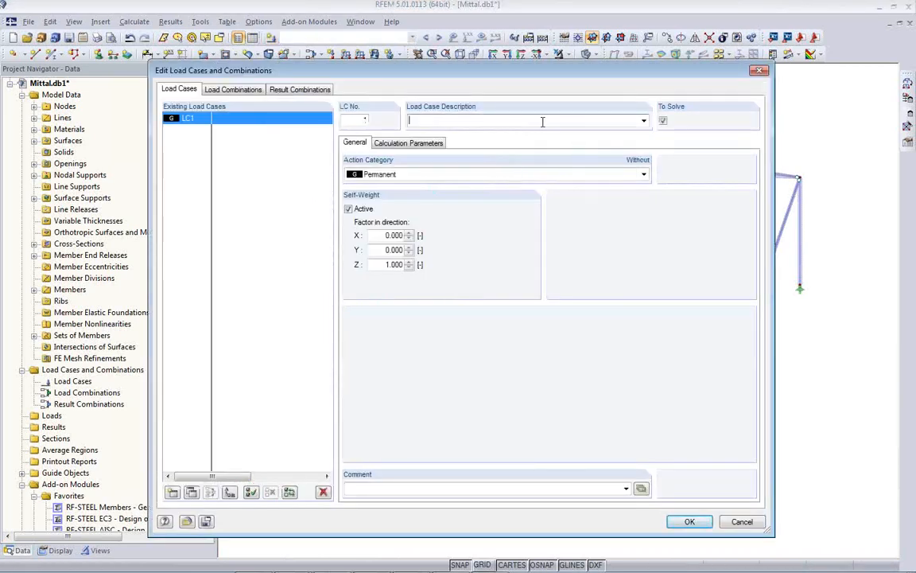
pyautogui.click(643, 121)
pyautogui.click(629, 130)
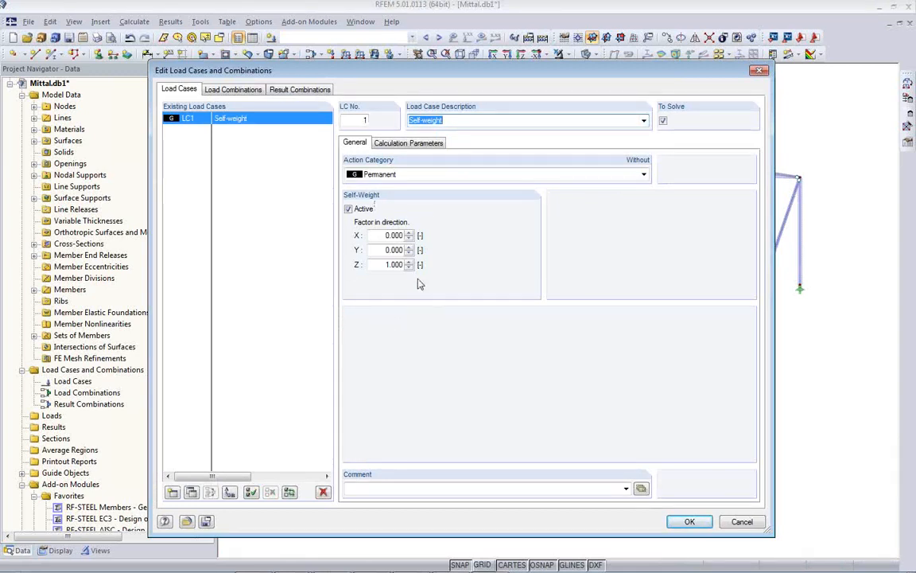
pyautogui.click(690, 522)
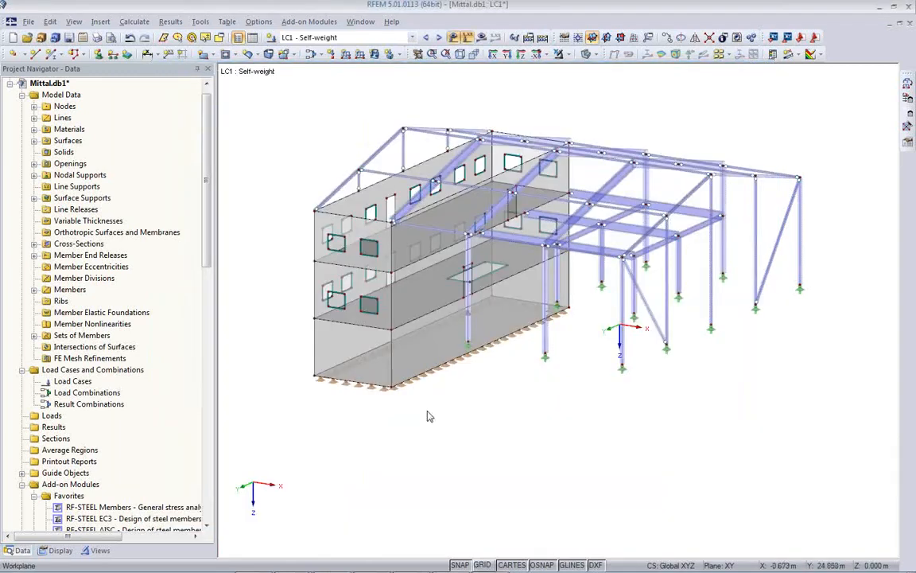
# Calculate the self-weight load case and display the member moments My together with the surface moments mx.
pyautogui.click(482, 37)
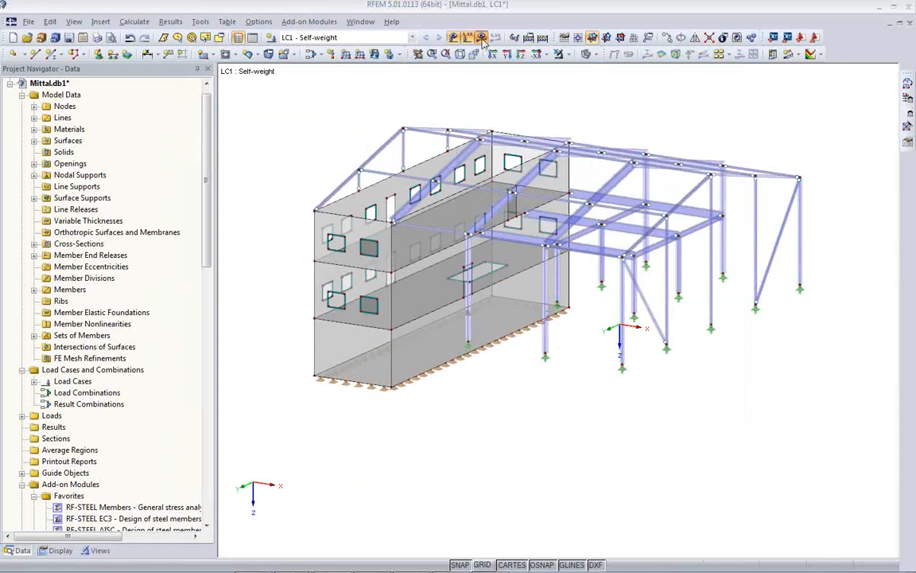
pyautogui.click(436, 319)
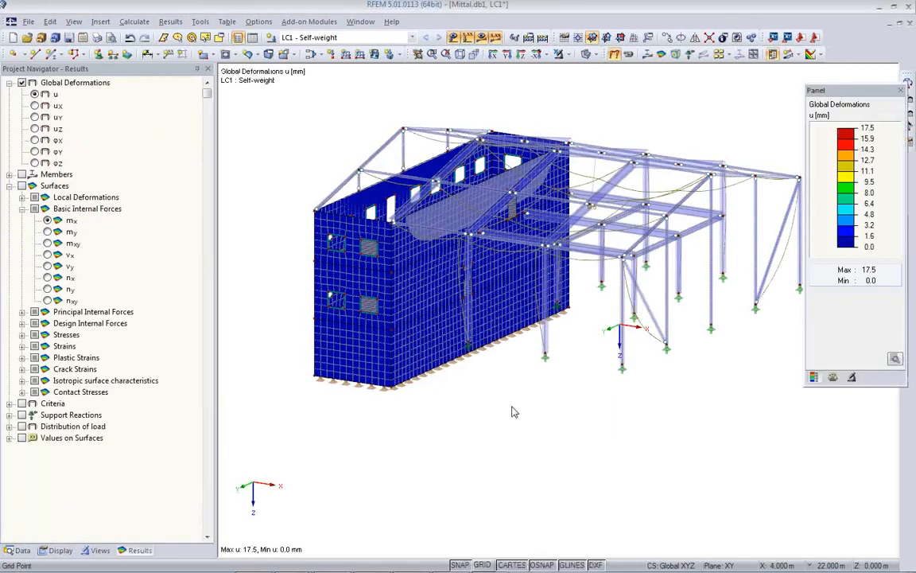
pyautogui.click(646, 53)
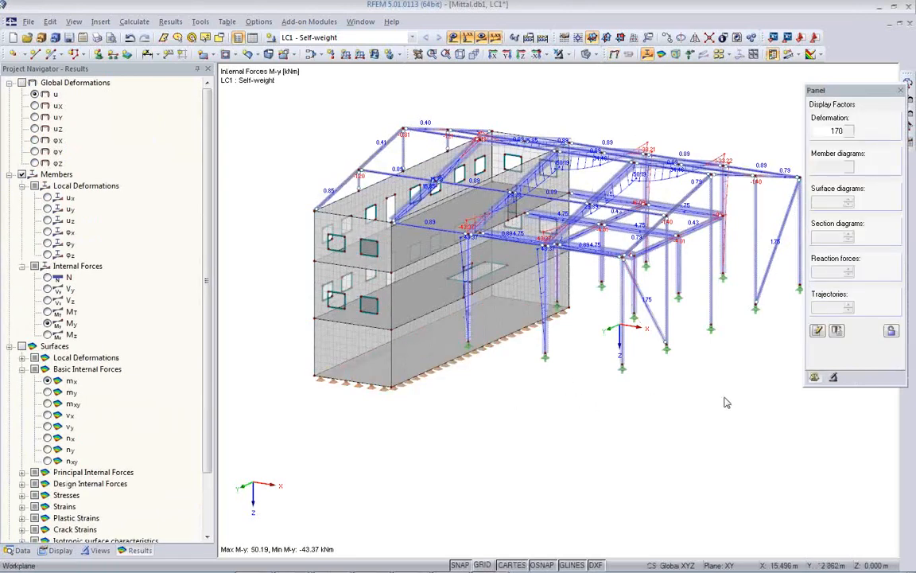
pyautogui.keyDown('ctrl'); pyautogui.moveTo(730, 374); pyautogui.dragTo(621, 276, button='middle'); pyautogui.keyUp('ctrl')
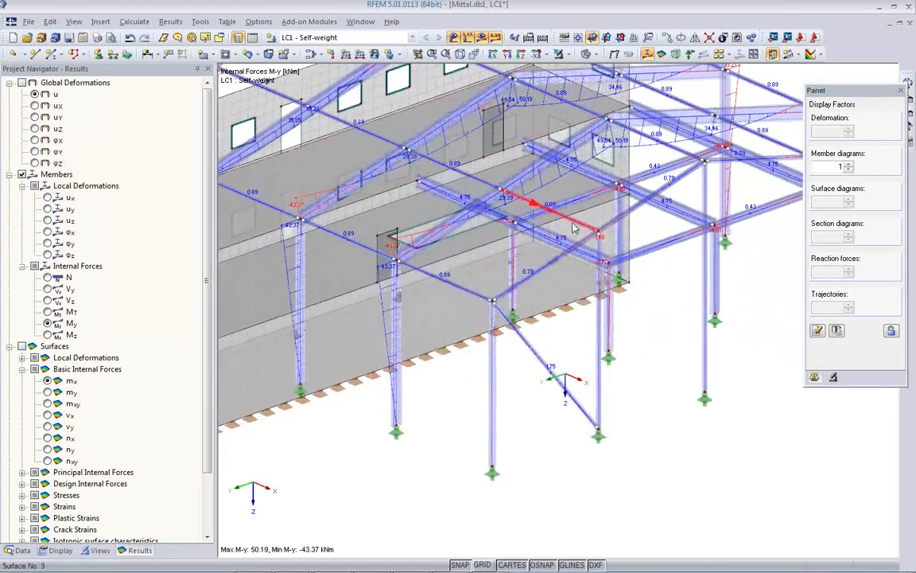
pyautogui.scroll(-3, 557, 249)
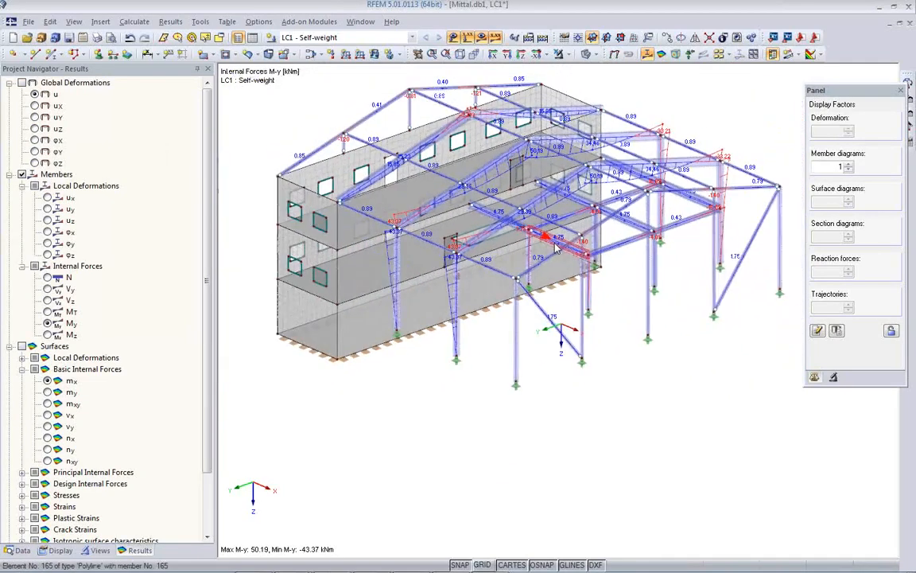
pyautogui.click(661, 54)
pyautogui.keyDown('ctrl'); pyautogui.moveTo(402, 395); pyautogui.dragTo(457, 410, button='middle'); pyautogui.keyUp('ctrl')
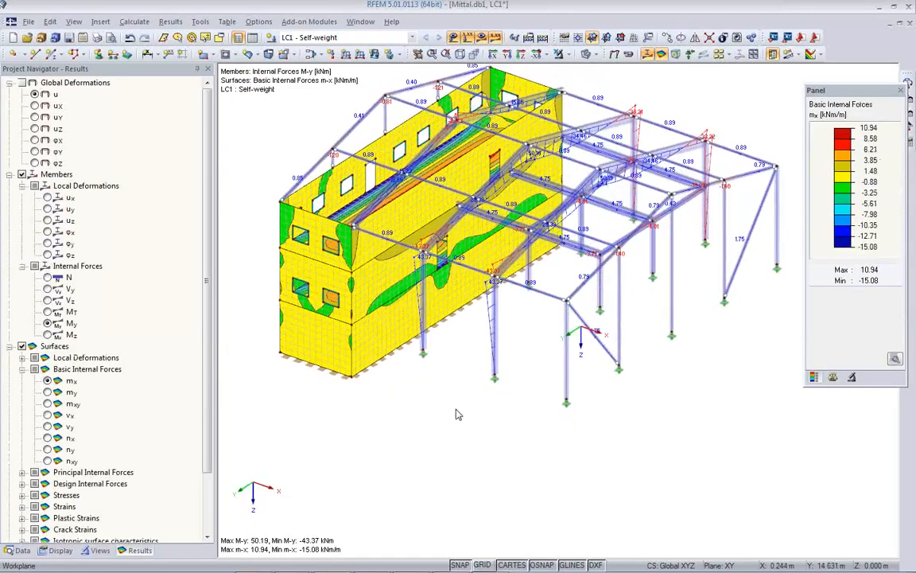
# Display the global deformations u and limit the visible objects to the concrete surfaces by material.
pyautogui.click(614, 55)
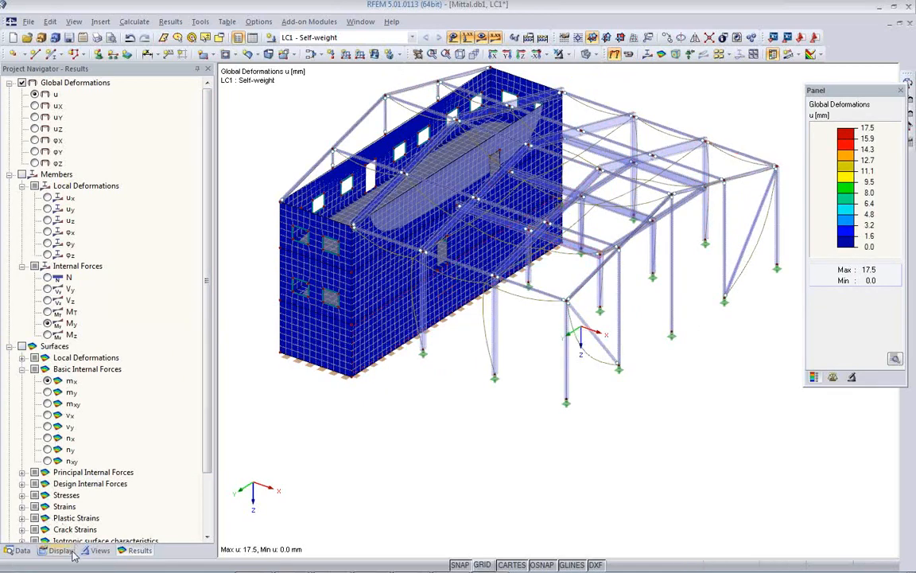
pyautogui.click(97, 550)
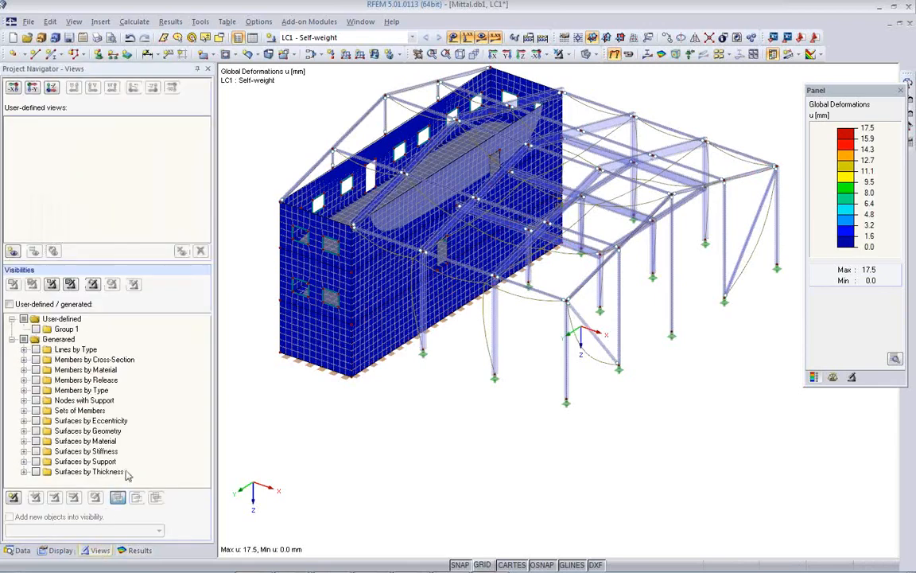
pyautogui.click(35, 442)
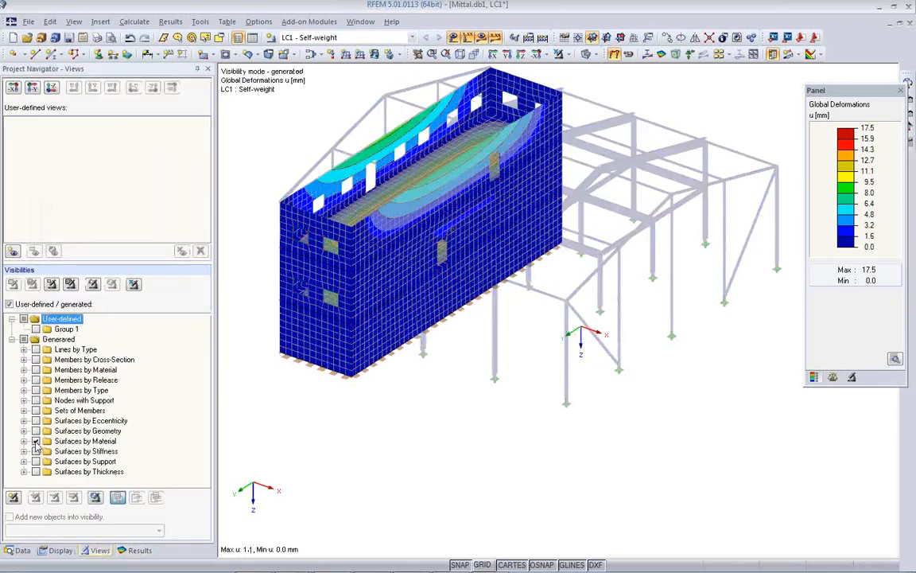
pyautogui.click(24, 441)
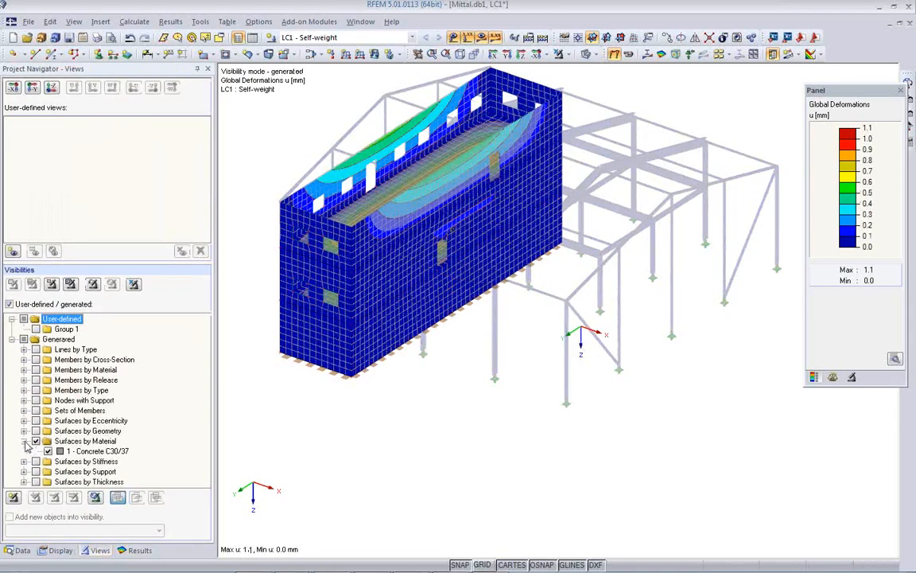
# Replace the Concrete C30/37 surfaces with the members by material and inspect the deformed steel frame from several sides.
pyautogui.click(47, 451)
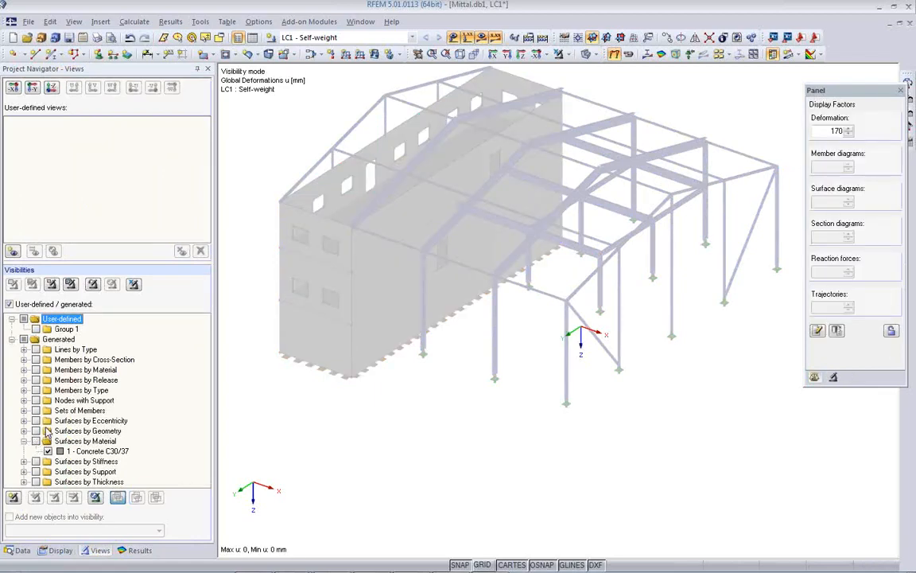
pyautogui.click(35, 370)
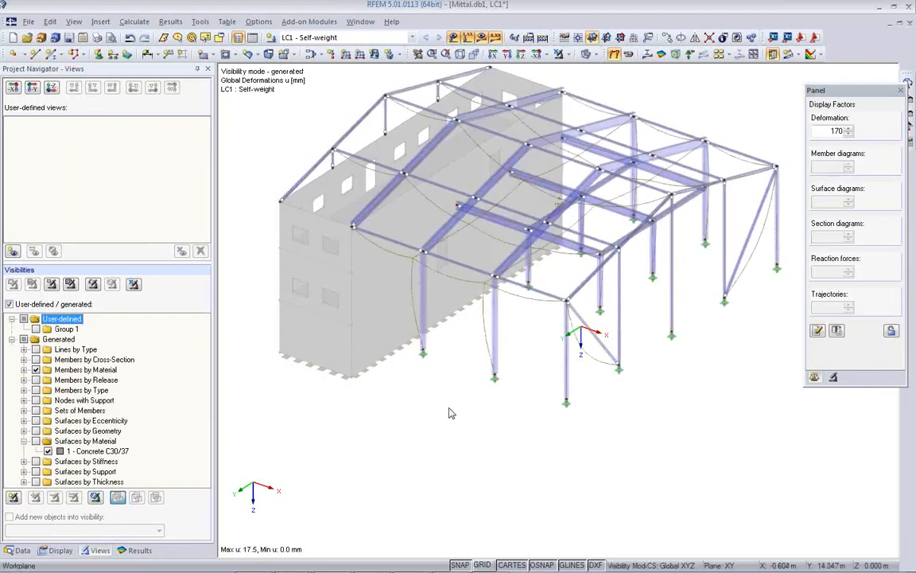
pyautogui.keyDown('ctrl'); pyautogui.moveTo(720, 338); pyautogui.dragTo(586, 225, button='middle'); pyautogui.keyUp('ctrl')
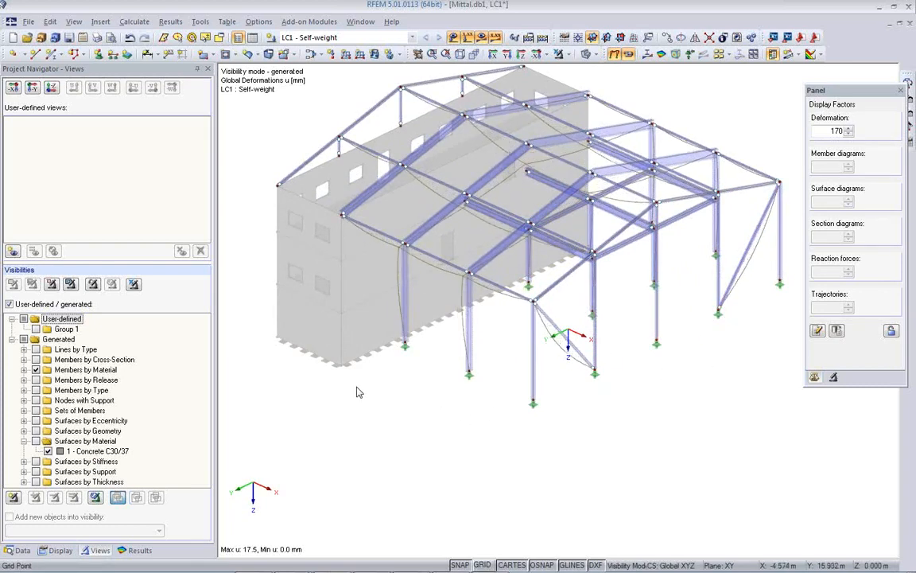
pyautogui.keyDown('ctrl'); pyautogui.moveTo(366, 390); pyautogui.dragTo(414, 365, button='middle'); pyautogui.keyUp('ctrl')
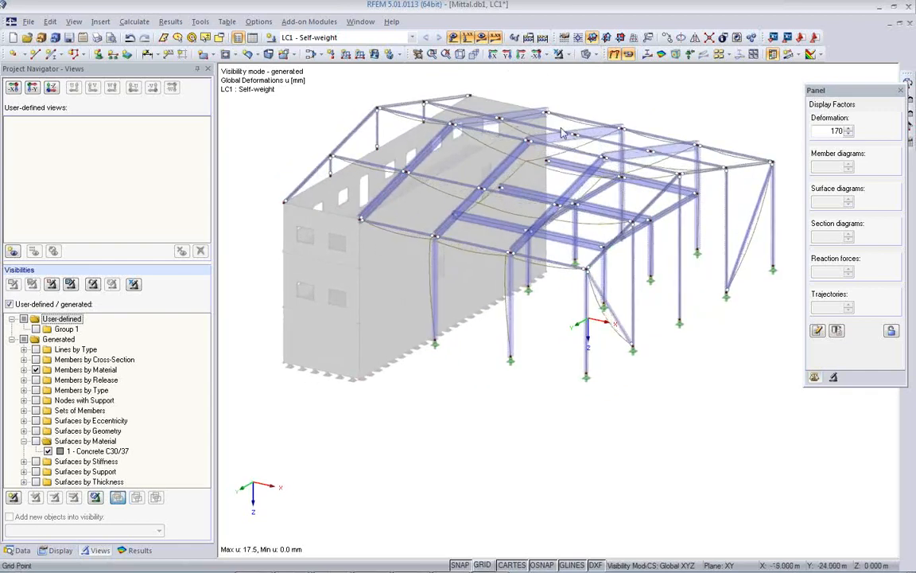
# Display the support reactions of the steel frame and examine them at the column bases.
pyautogui.click(689, 54)
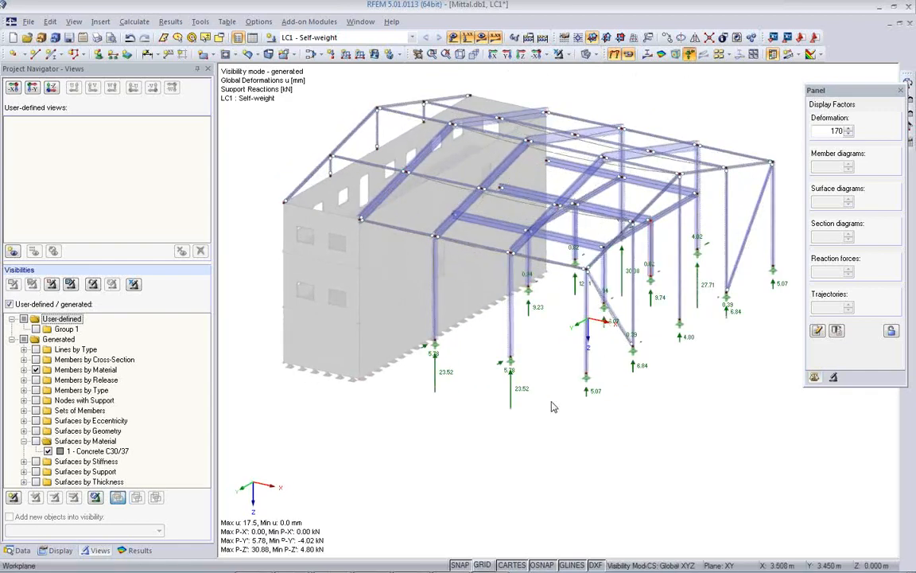
pyautogui.keyDown('ctrl'); pyautogui.moveTo(701, 400); pyautogui.dragTo(544, 398, button='middle'); pyautogui.keyUp('ctrl')
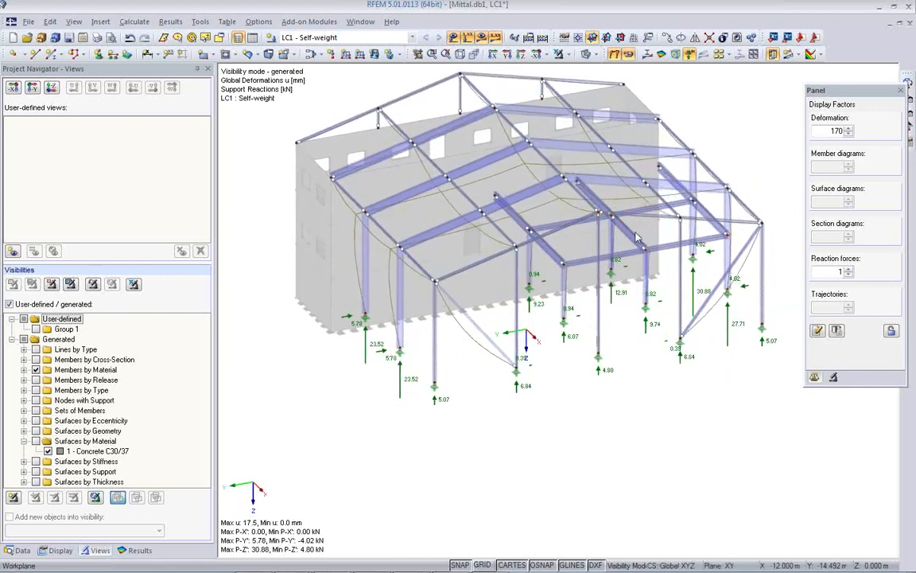
pyautogui.keyDown('ctrl'); pyautogui.moveTo(577, 336); pyautogui.dragTo(635, 239, button='middle'); pyautogui.keyUp('ctrl')
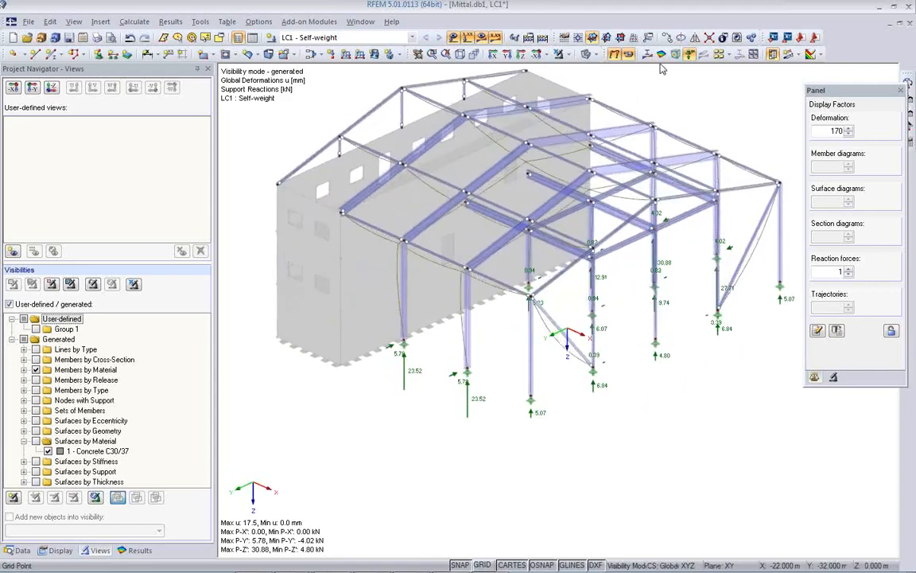
# Restore the visibility of the whole model and hide the support reactions and global deformations.
pyautogui.click(629, 53)
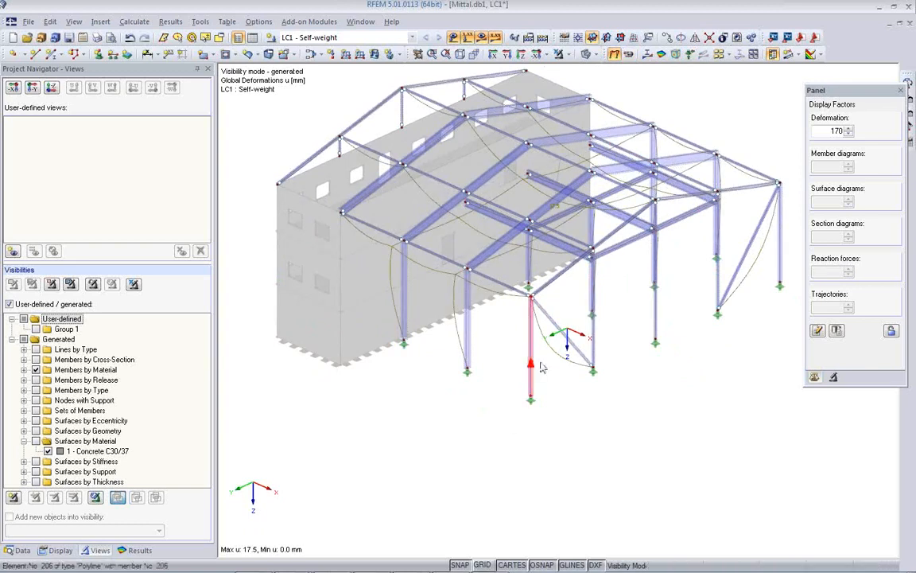
pyautogui.click(135, 285)
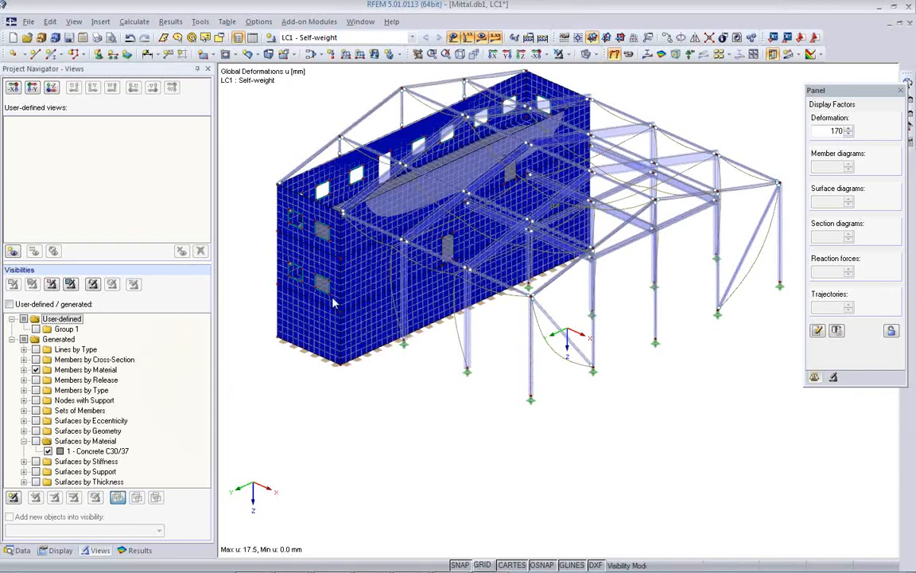
pyautogui.click(614, 53)
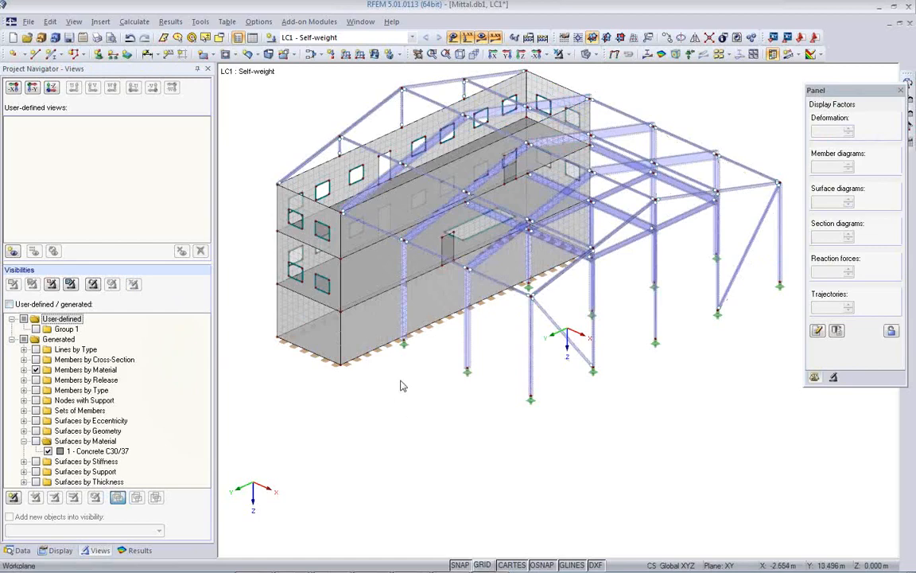
# Isolate all roof members of the building in visibility mode and stop showing hidden objects in the background.
pyautogui.keyDown('ctrl'); pyautogui.moveTo(391, 364); pyautogui.dragTo(350, 254, button='middle'); pyautogui.keyUp('ctrl')
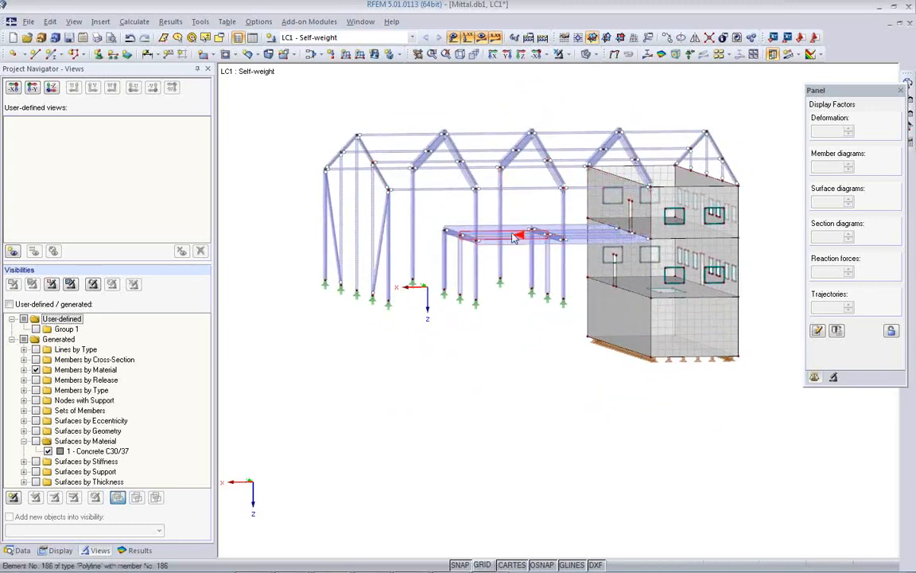
pyautogui.keyDown('ctrl'); pyautogui.moveTo(518, 229); pyautogui.dragTo(541, 318, button='middle'); pyautogui.keyUp('ctrl')
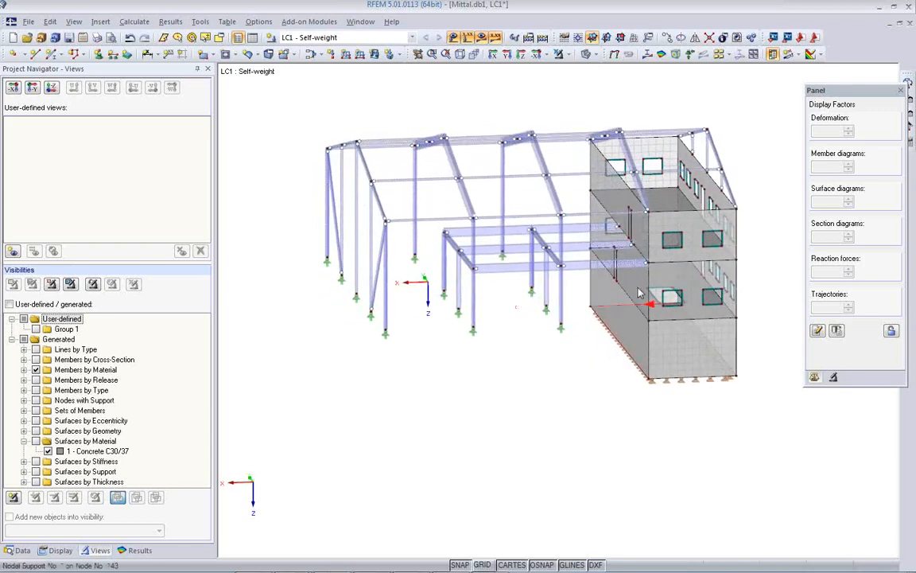
pyautogui.moveTo(536, 361); pyautogui.dragTo(488, 408, button='middle')
pyautogui.keyDown('ctrl'); pyautogui.moveTo(452, 301); pyautogui.dragTo(428, 254, button='middle'); pyautogui.keyUp('ctrl')
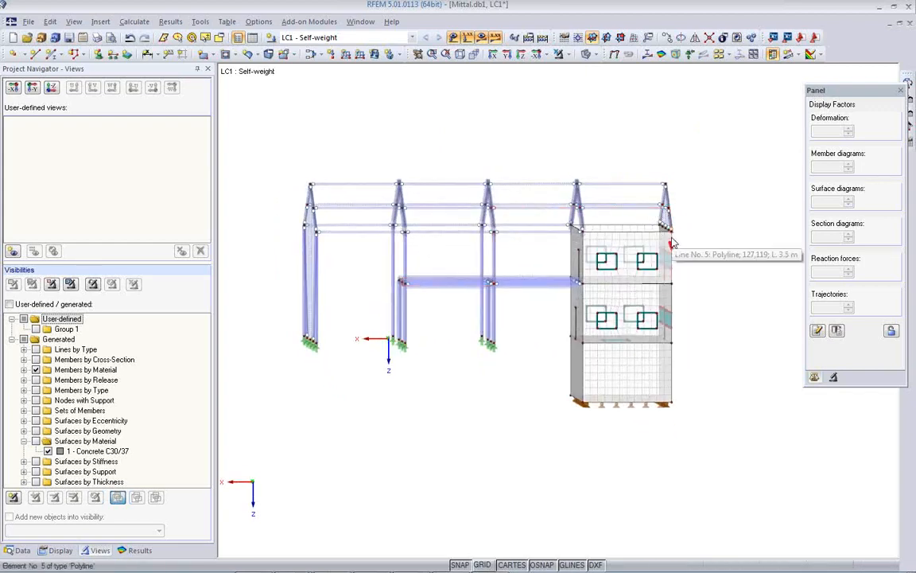
pyautogui.keyDown('ctrl'); pyautogui.moveTo(461, 319); pyautogui.dragTo(475, 271, button='middle'); pyautogui.keyUp('ctrl')
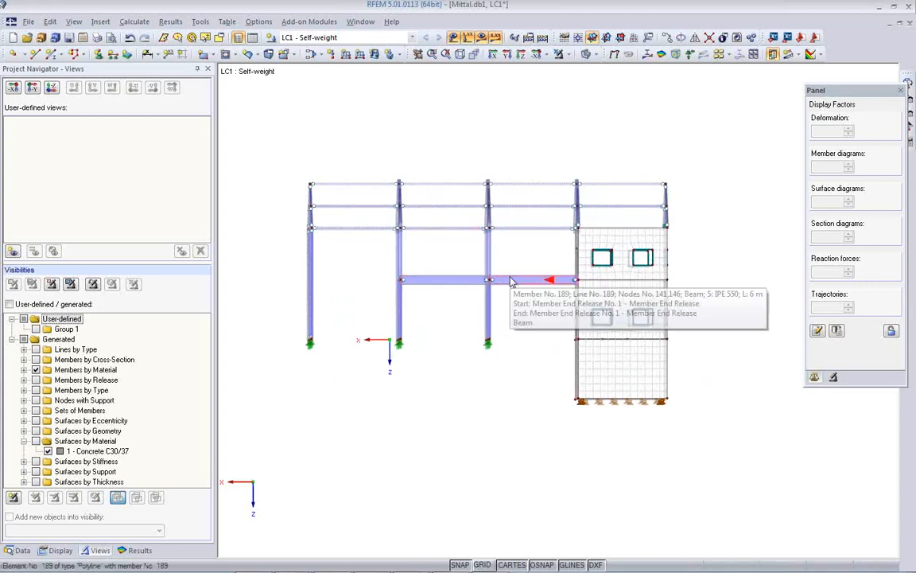
pyautogui.moveTo(278, 151); pyautogui.dragTo(697, 244)
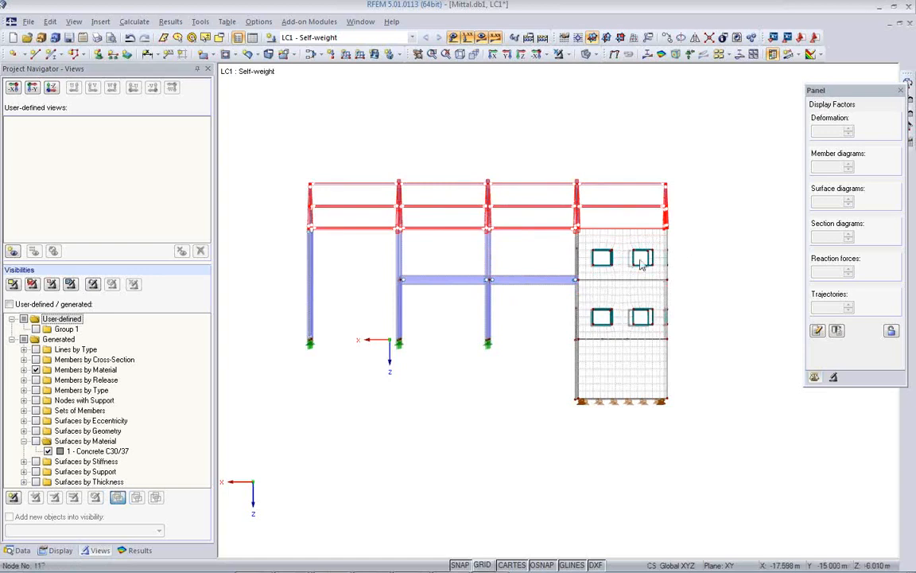
pyautogui.click(13, 284)
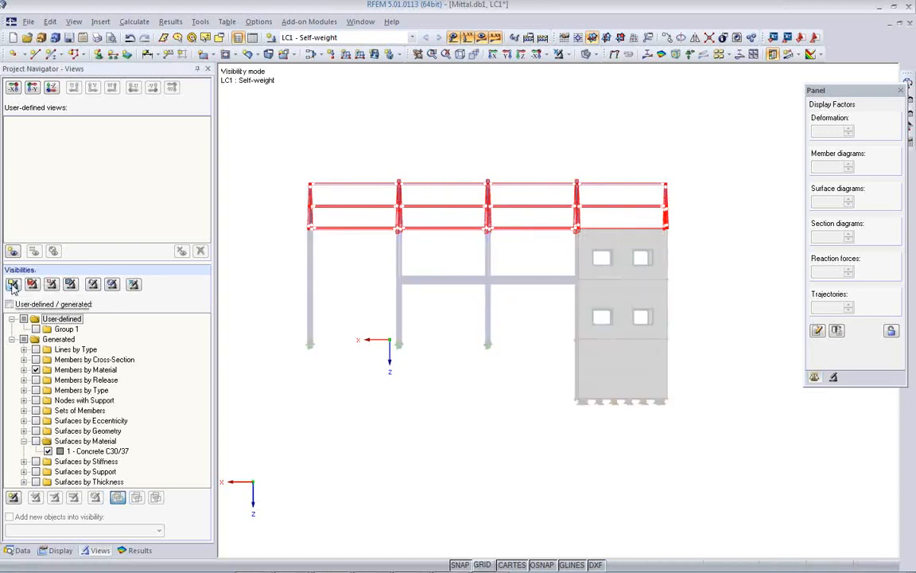
pyautogui.rightClick(325, 139)
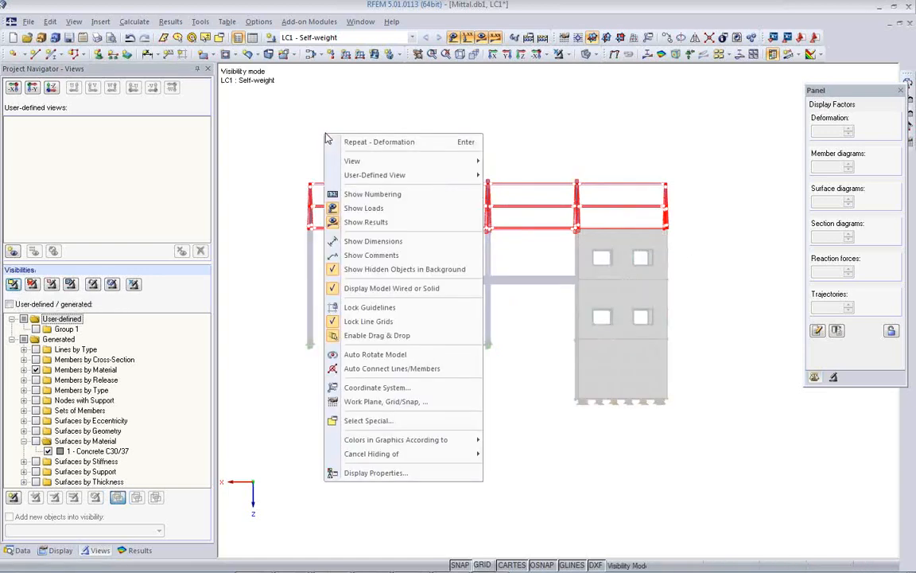
pyautogui.click(350, 268)
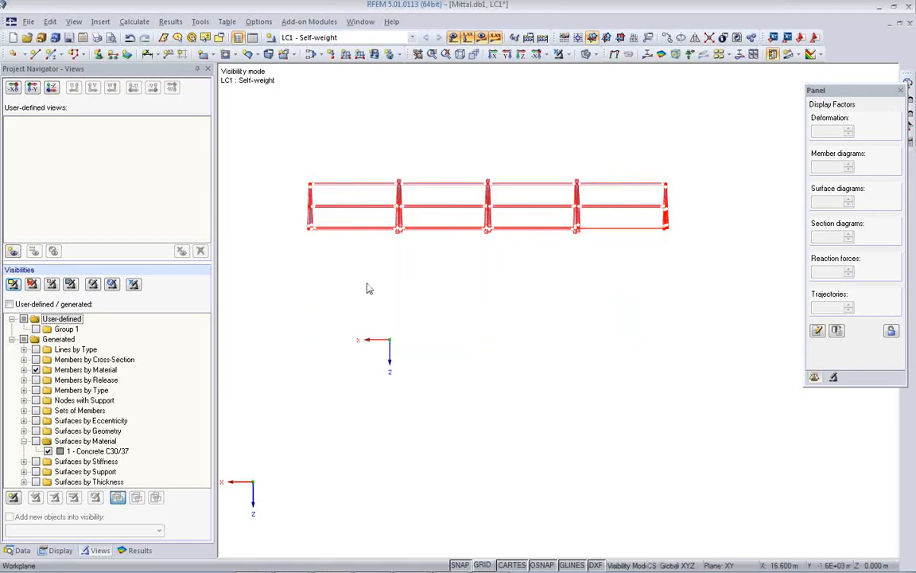
# Save the isolated roof structure in a perspective view as a user-defined view named Roof.
pyautogui.keyDown('ctrl'); pyautogui.moveTo(465, 287); pyautogui.dragTo(548, 393, button='middle'); pyautogui.keyUp('ctrl')
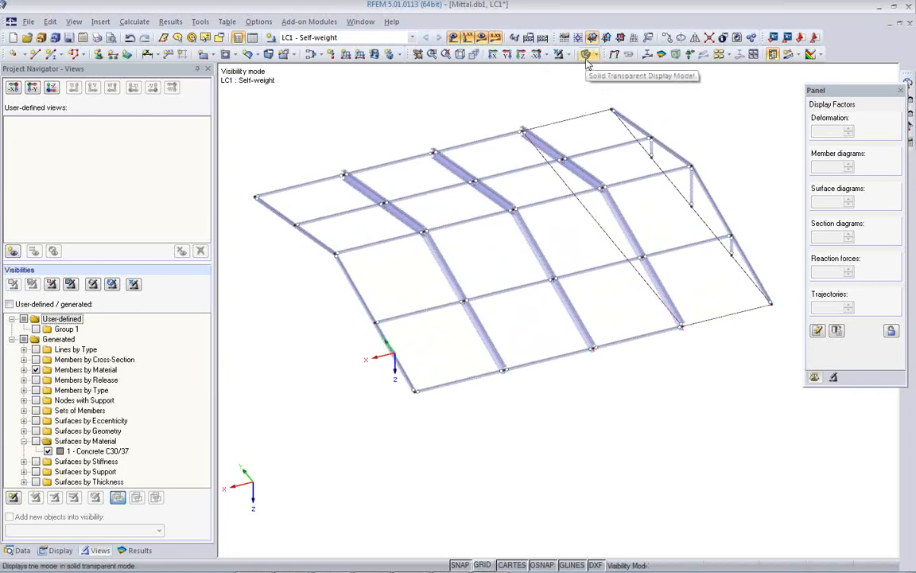
pyautogui.click(12, 253)
pyautogui.write('Roof')
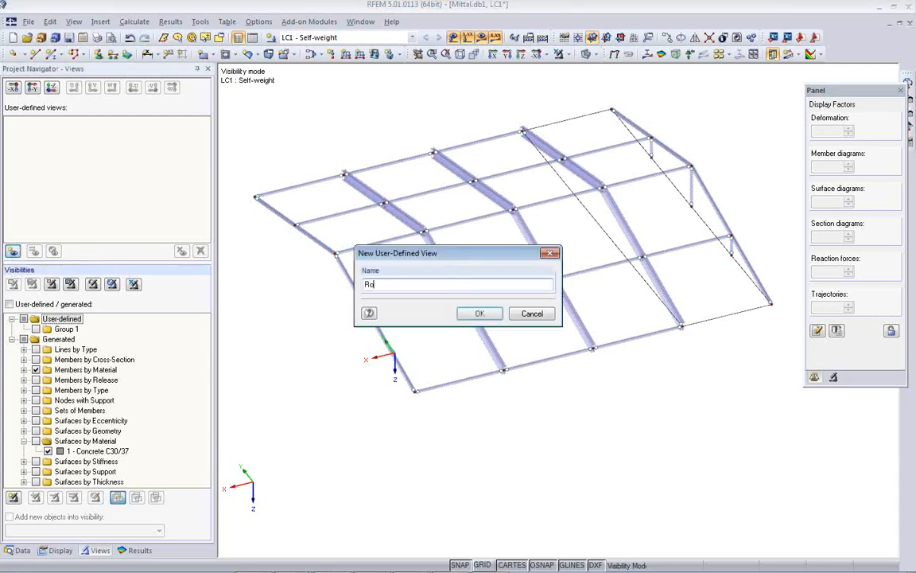
pyautogui.click(480, 313)
# Bring back the whole model and isolate the steel platform beams together with the two floor slabs above the base slab.
pyautogui.click(134, 285)
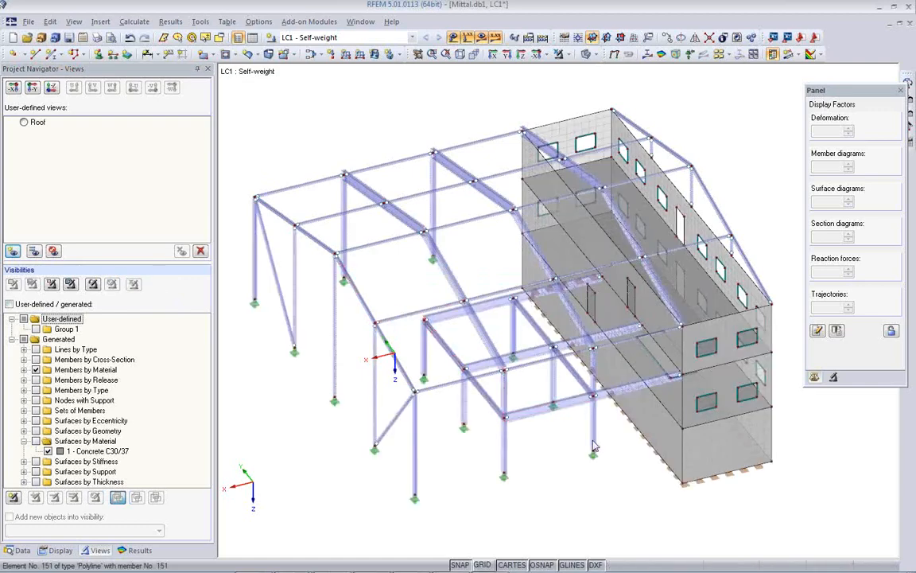
pyautogui.keyDown('ctrl'); pyautogui.moveTo(538, 394); pyautogui.dragTo(502, 292, button='middle'); pyautogui.keyUp('ctrl')
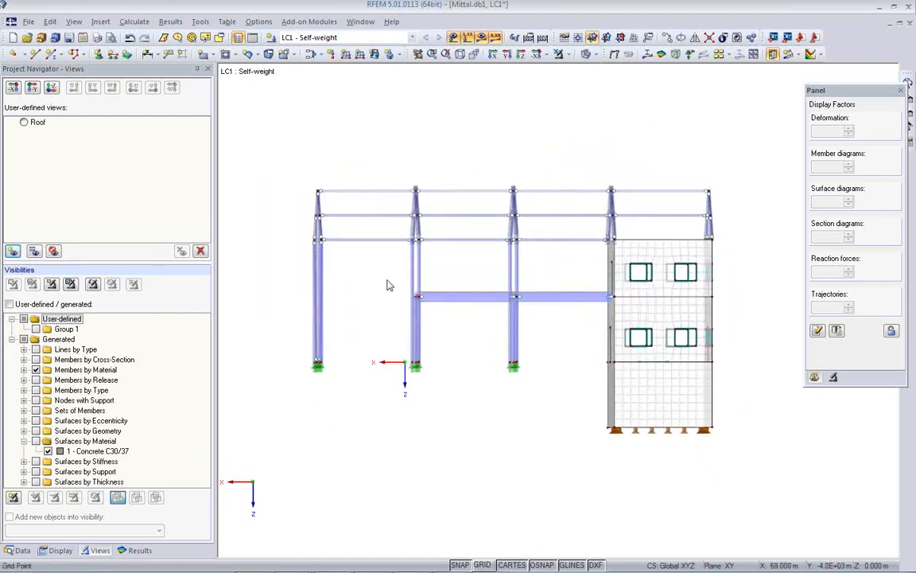
pyautogui.moveTo(387, 280); pyautogui.dragTo(645, 312)
pyautogui.moveTo(394, 289); pyautogui.dragTo(725, 312)
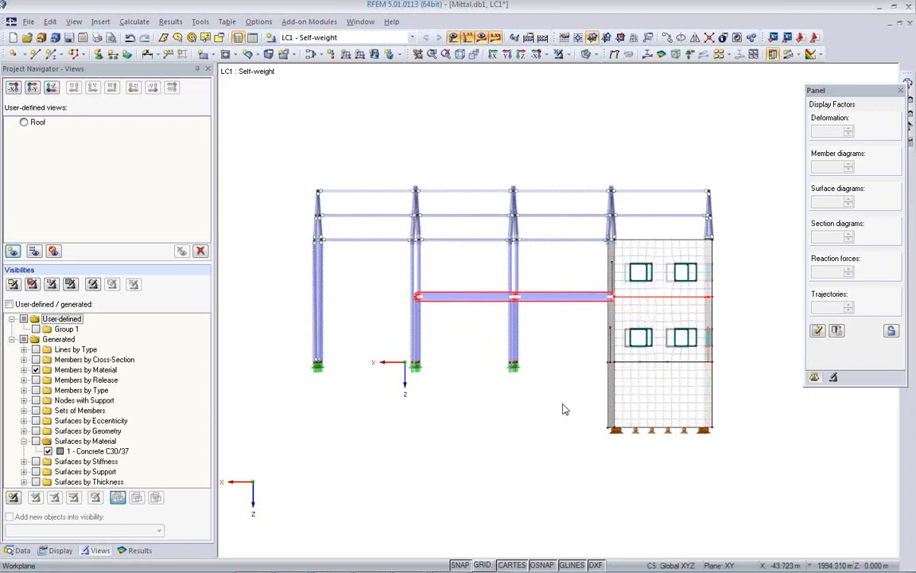
pyautogui.keyDown('ctrl'); pyautogui.moveTo(565, 407); pyautogui.dragTo(581, 438, button='middle'); pyautogui.keyUp('ctrl')
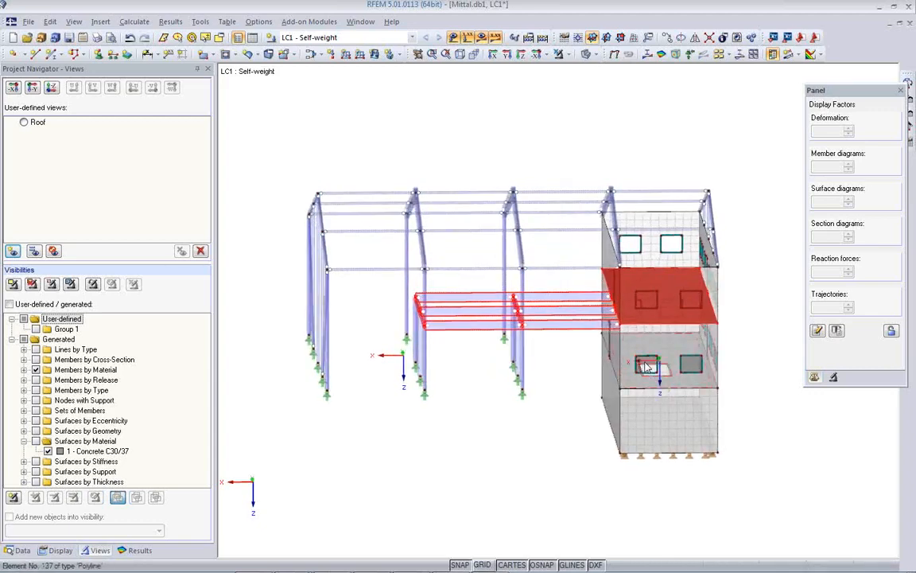
pyautogui.keyDown('ctrl'); pyautogui.moveTo(549, 411); pyautogui.dragTo(537, 369, button='middle'); pyautogui.keyUp('ctrl')
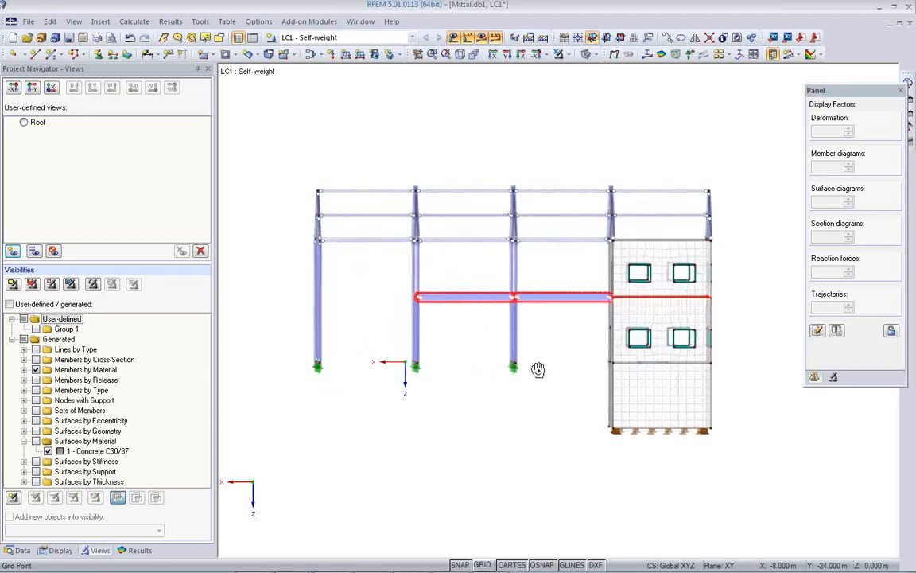
pyautogui.moveTo(600, 362); pyautogui.dragTo(731, 372)
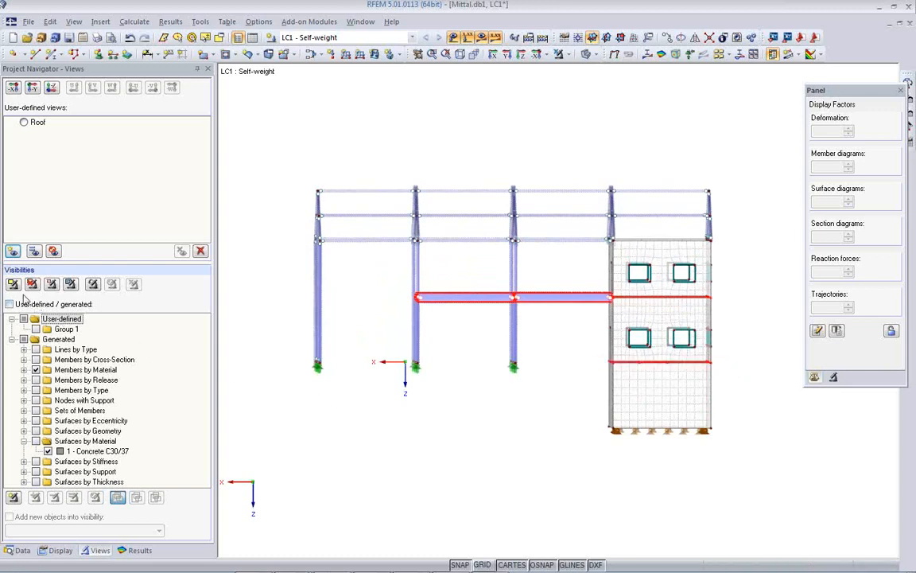
pyautogui.click(14, 284)
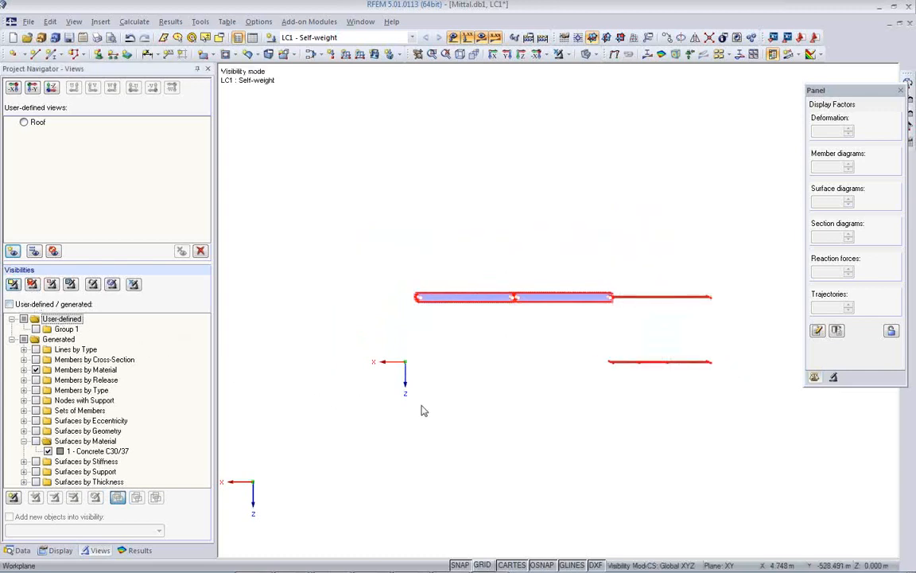
# Save the isolated floor structure in a perspective view as a user-defined view named Floors.
pyautogui.keyDown('ctrl'); pyautogui.moveTo(583, 382); pyautogui.dragTo(646, 466, button='middle'); pyautogui.keyUp('ctrl')
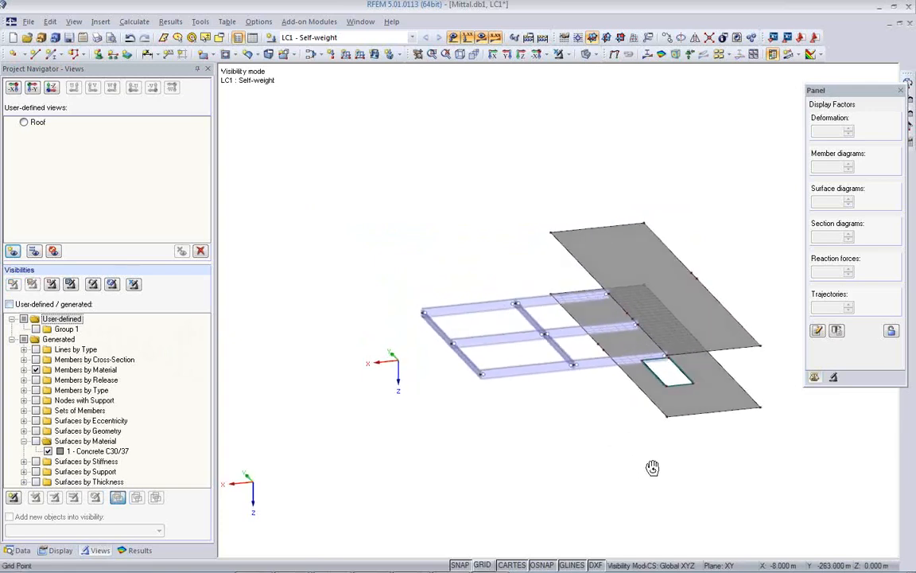
pyautogui.click(13, 251)
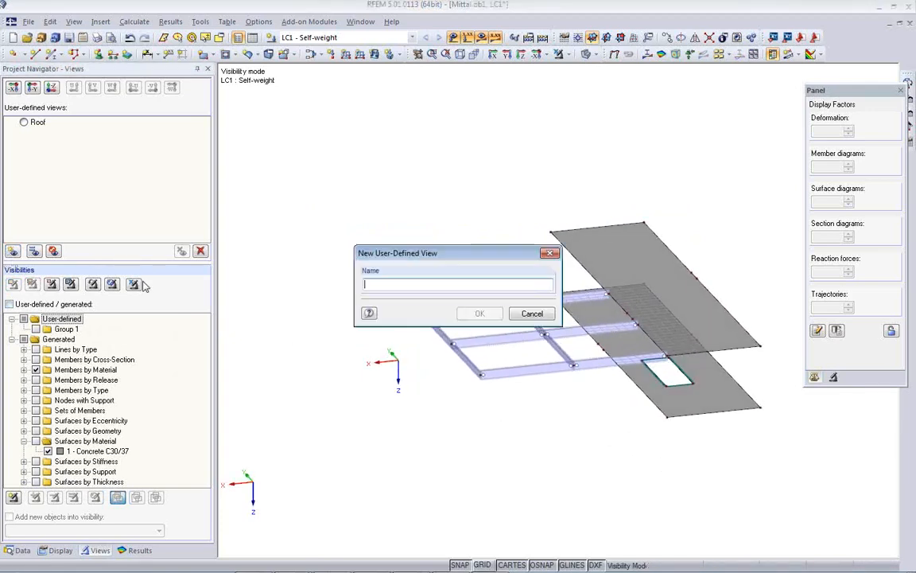
pyautogui.write('F')
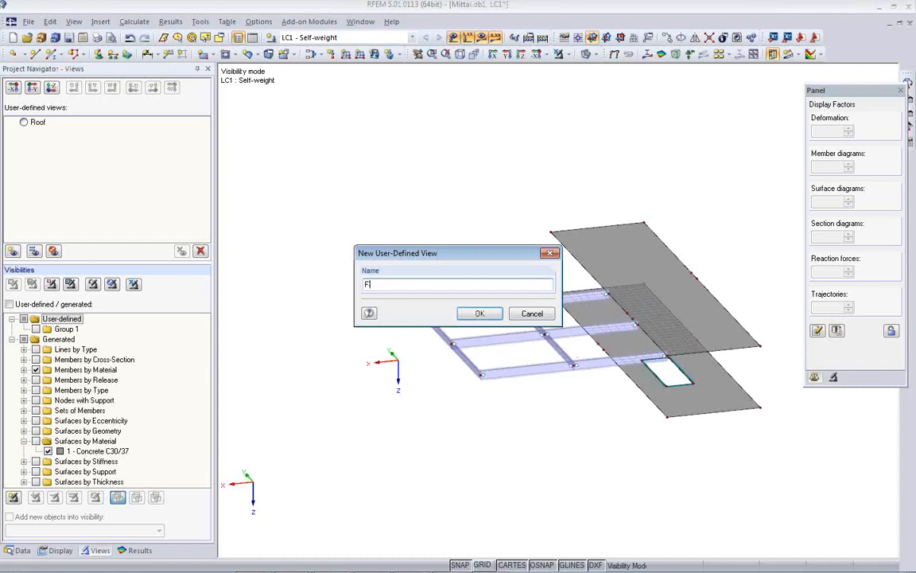
pyautogui.write('loors')
pyautogui.click(480, 313)
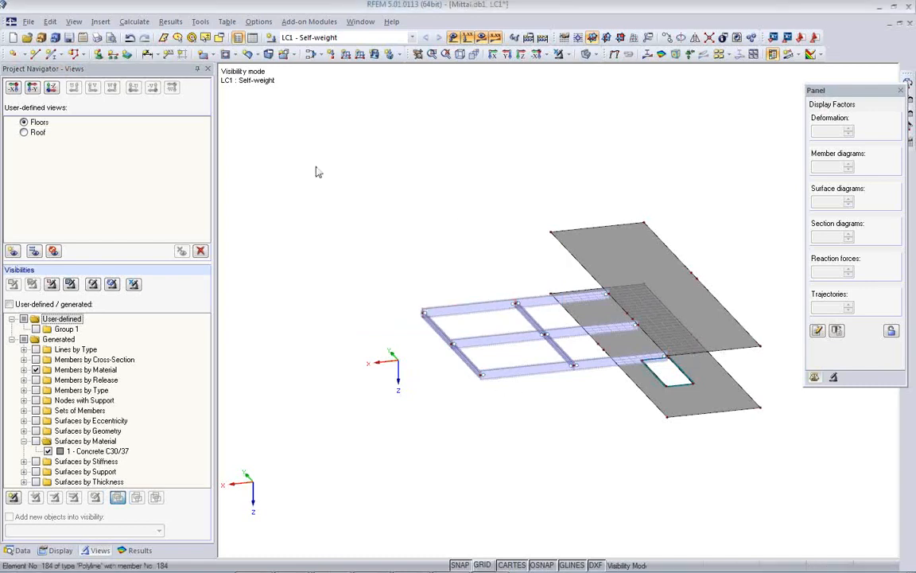
# Bring back the whole model and rotate it to a perspective orientation like the one shown in Tekla Structures.
pyautogui.click(133, 284)
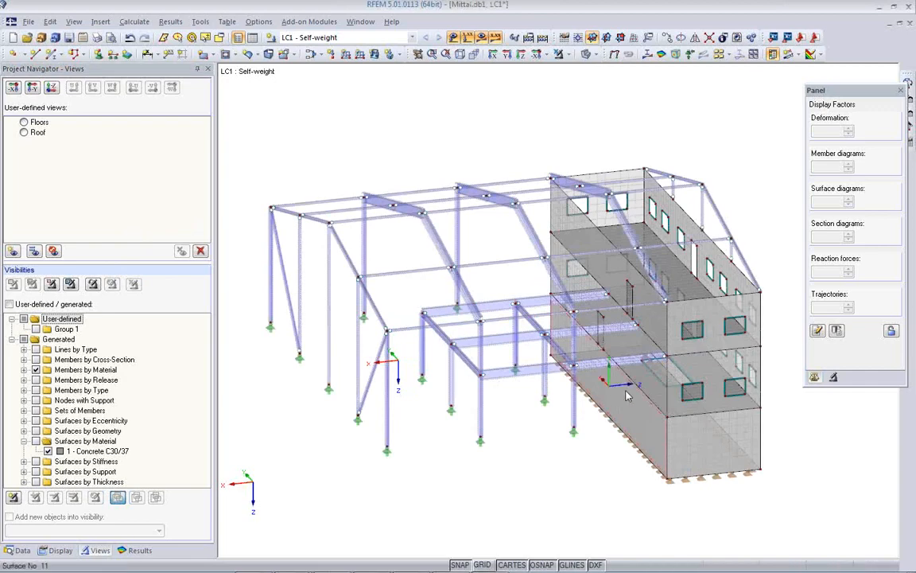
pyautogui.click(461, 54)
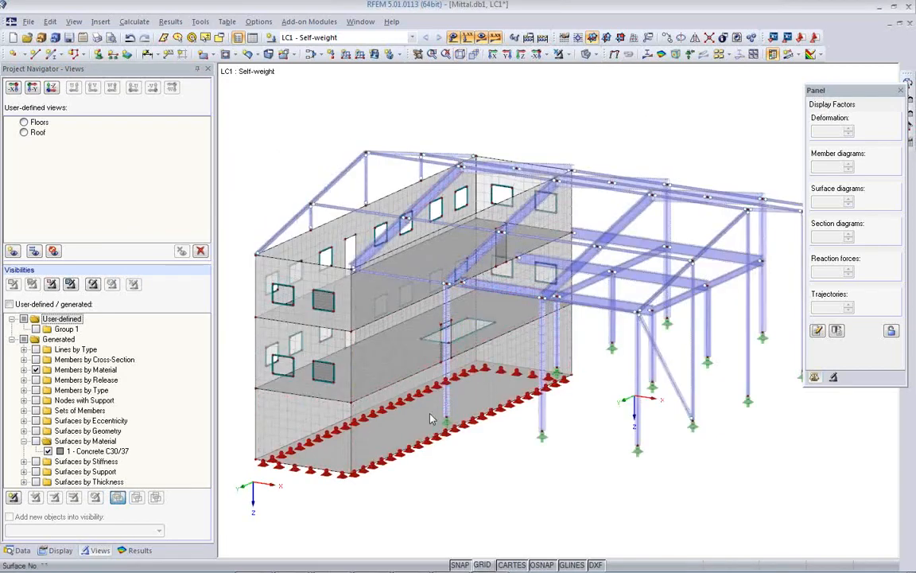
pyautogui.keyDown('ctrl'); pyautogui.moveTo(411, 403); pyautogui.dragTo(875, 440, button='middle'); pyautogui.keyUp('ctrl')
pyautogui.keyDown('ctrl'); pyautogui.moveTo(454, 409); pyautogui.dragTo(796, 432, button='middle'); pyautogui.keyUp('ctrl')
pyautogui.keyDown('ctrl'); pyautogui.moveTo(422, 466); pyautogui.dragTo(844, 485, button='middle'); pyautogui.keyUp('ctrl')
# Switch to Tekla Structures to compare the model's orientation, and return to RFEM.
pyautogui.moveTo(397, 566)
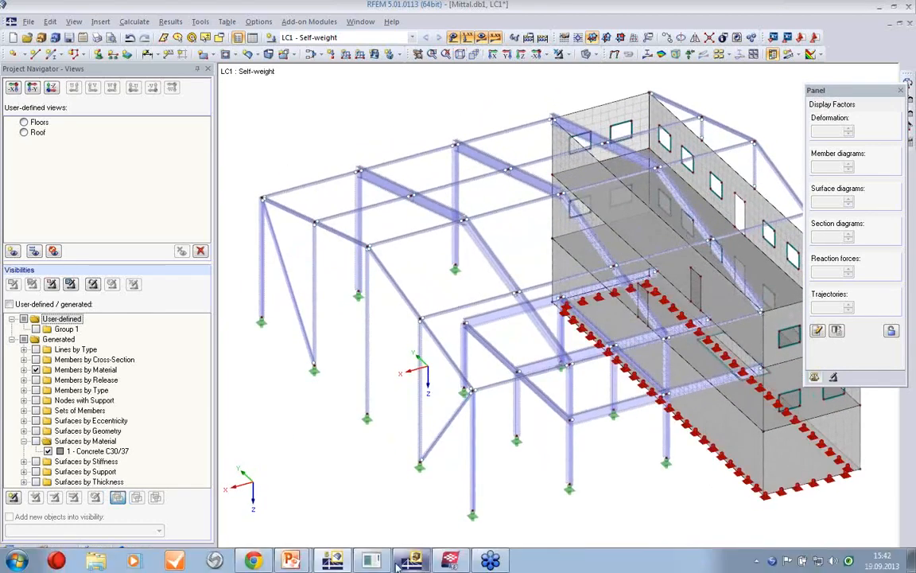
pyautogui.click(449, 560)
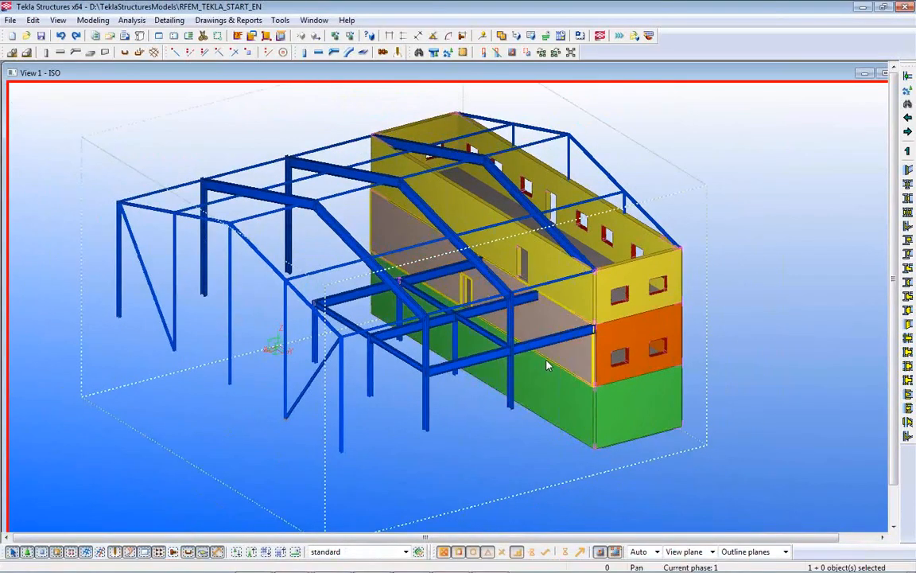
pyautogui.click(413, 562)
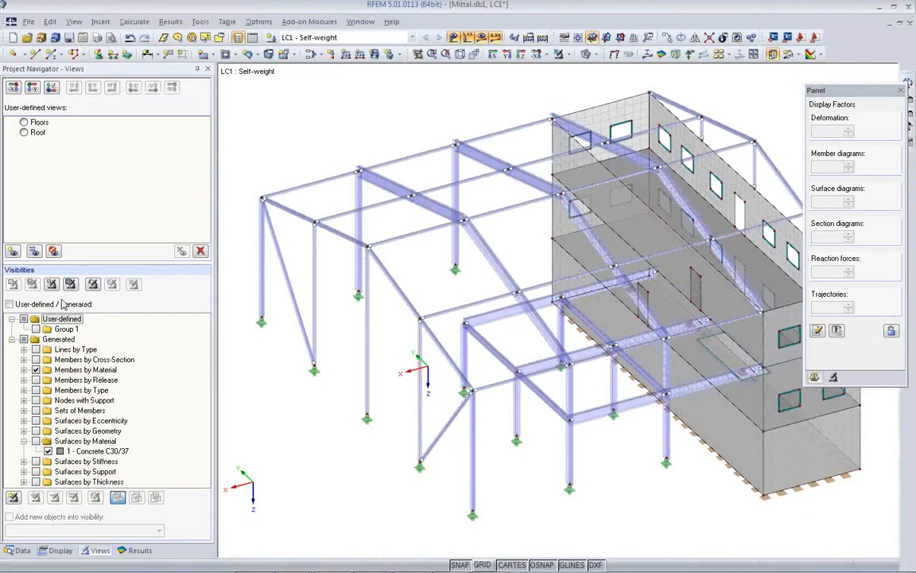
# Save the current view of the complete model as a user-defined view named As Tekla.
pyautogui.click(10, 251)
pyautogui.write('A')
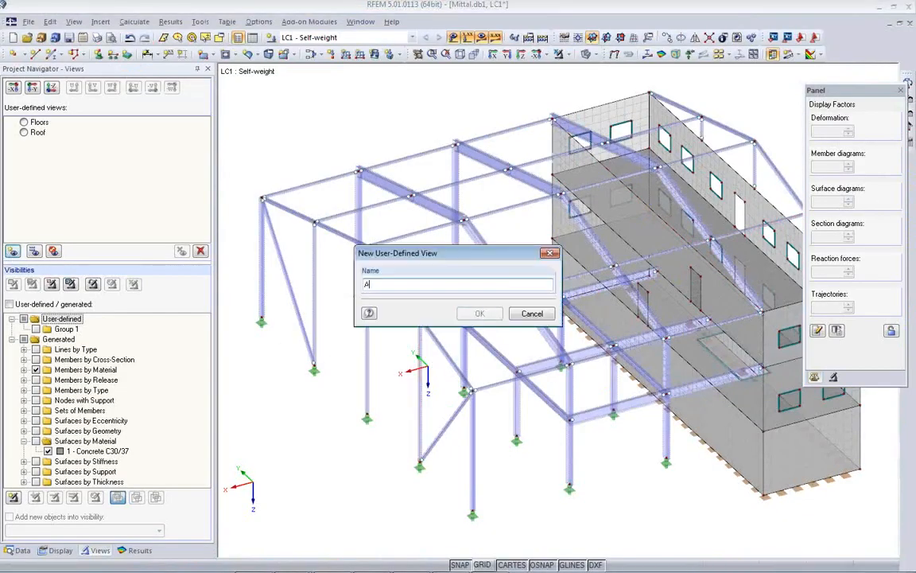
pyautogui.write('s Tekla')
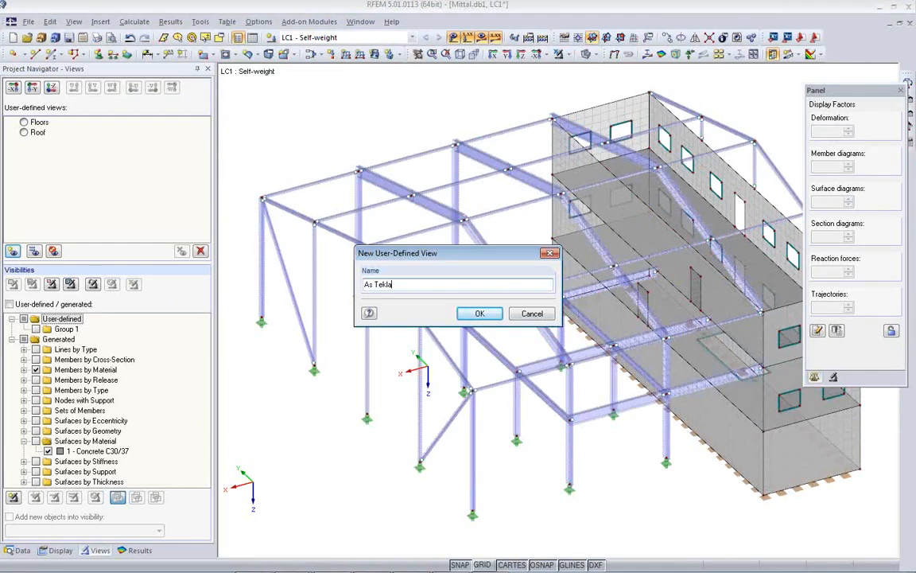
pyautogui.click(463, 314)
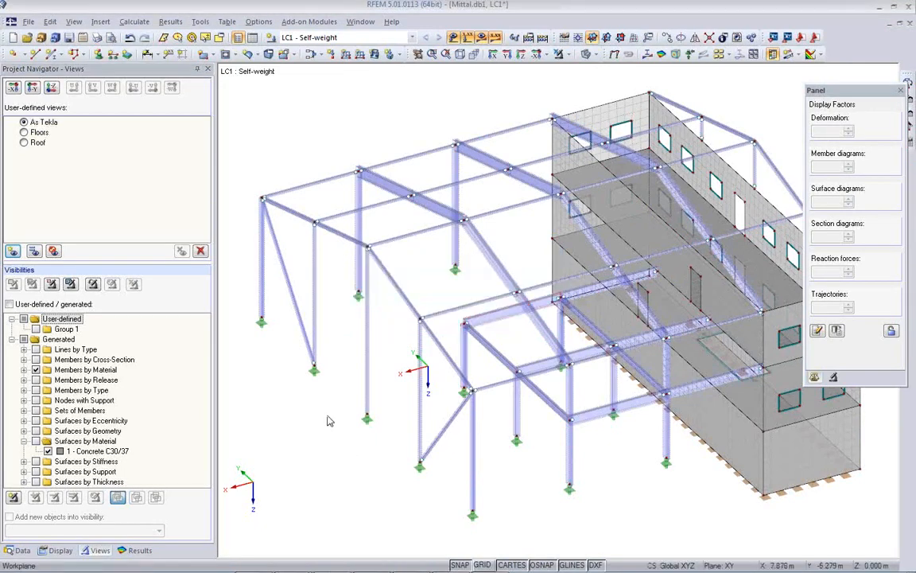
# Recall the saved views Floors, As Tekla and Roof in turn, and move the display factors panel slightly away from the window edge.
pyautogui.click(24, 133)
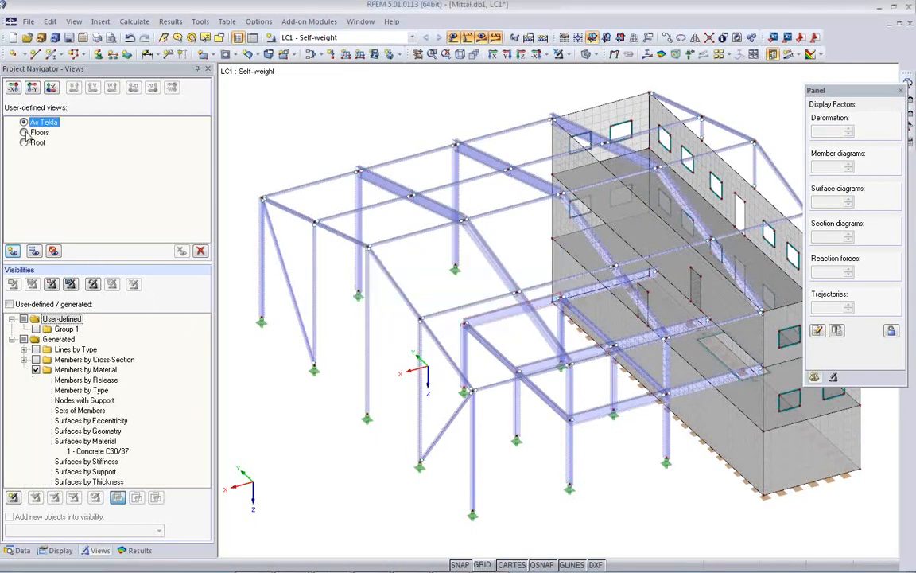
pyautogui.click(24, 123)
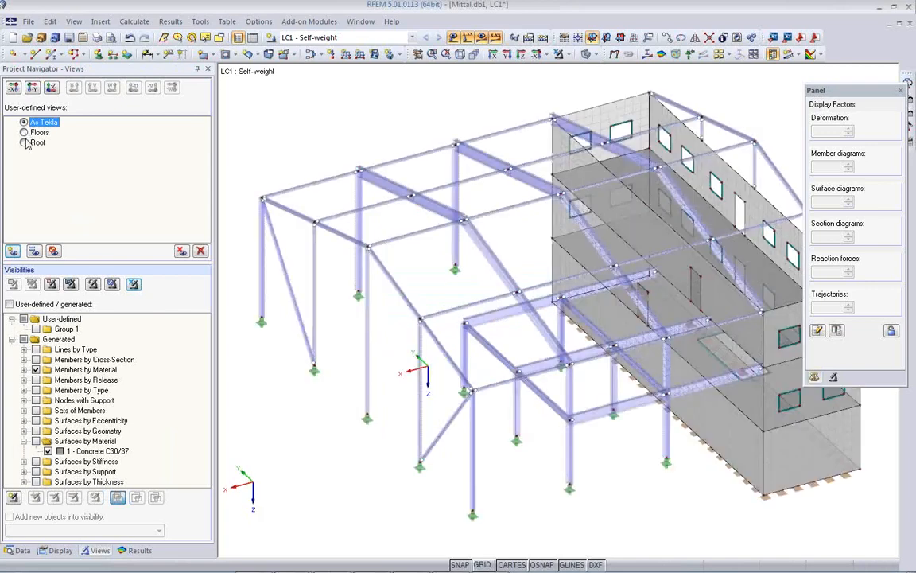
pyautogui.click(24, 142)
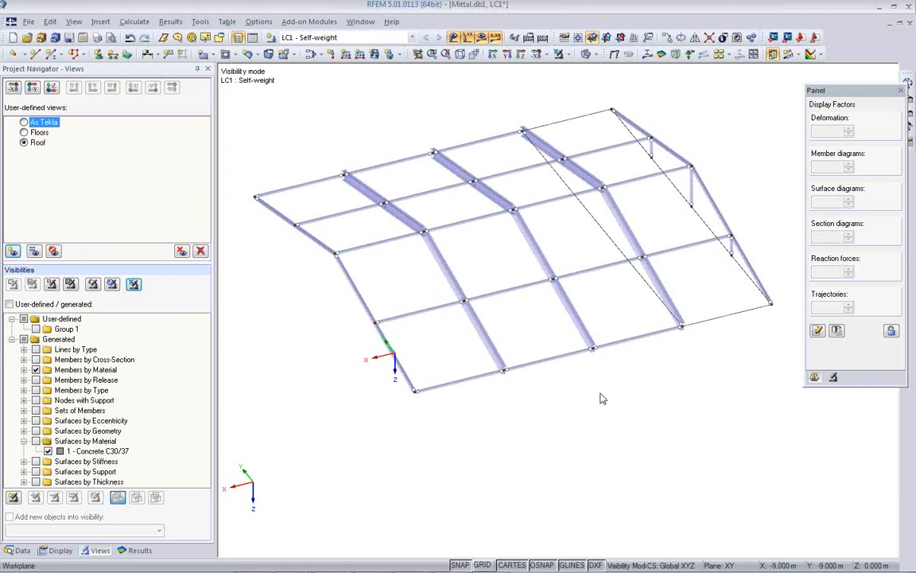
pyautogui.moveTo(378, 201)
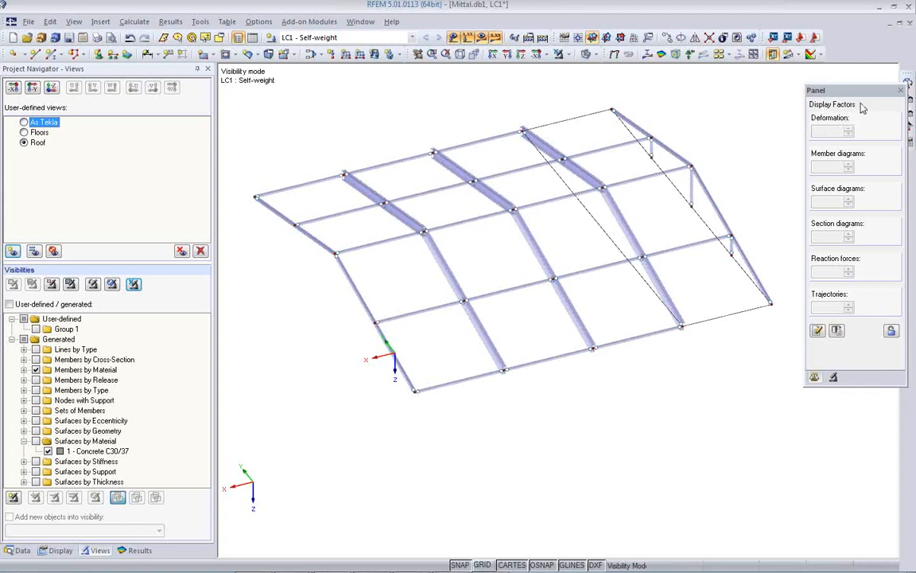
pyautogui.moveTo(865, 96); pyautogui.dragTo(832, 92)
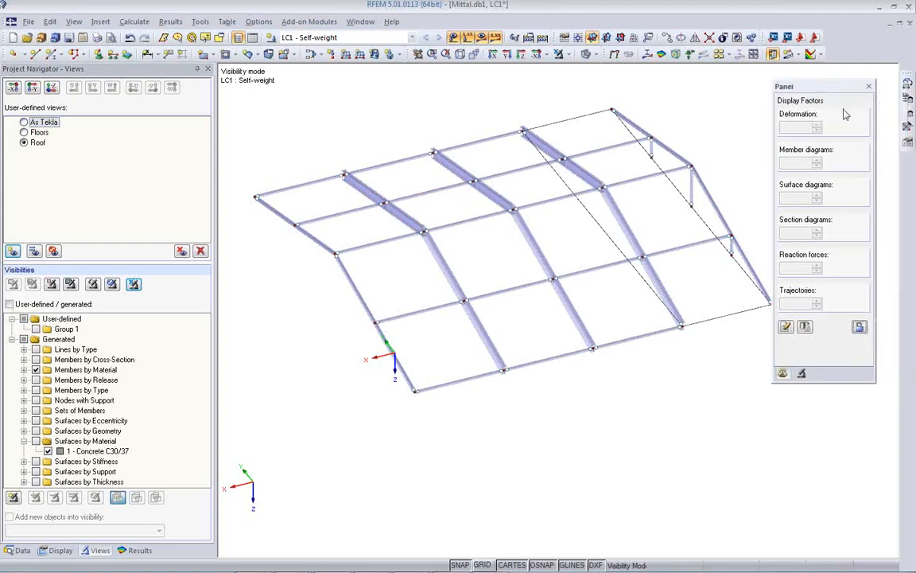
# Set the model's standard for classifying load cases and combinations to EN 1990 with the CEN national annex, accepting the load case adaptation.
pyautogui.click(909, 147)
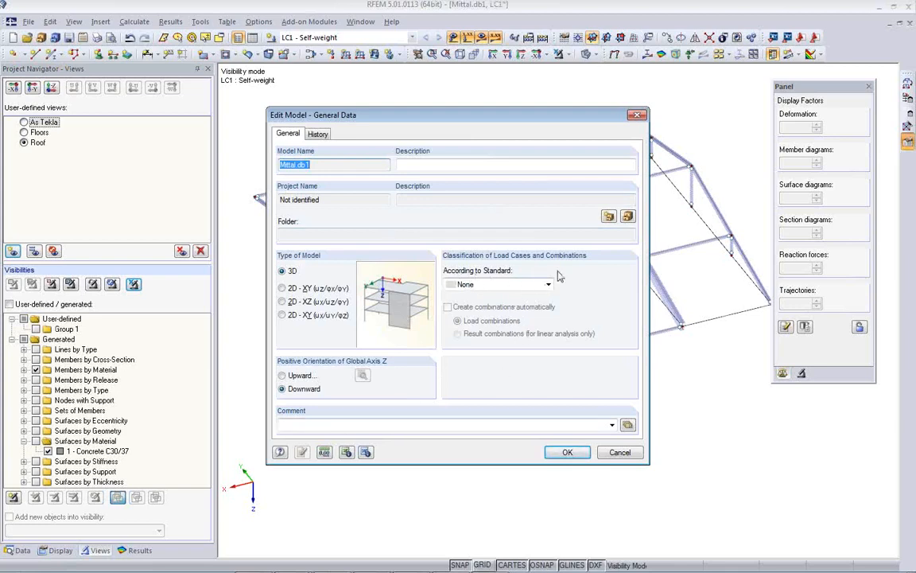
pyautogui.click(515, 288)
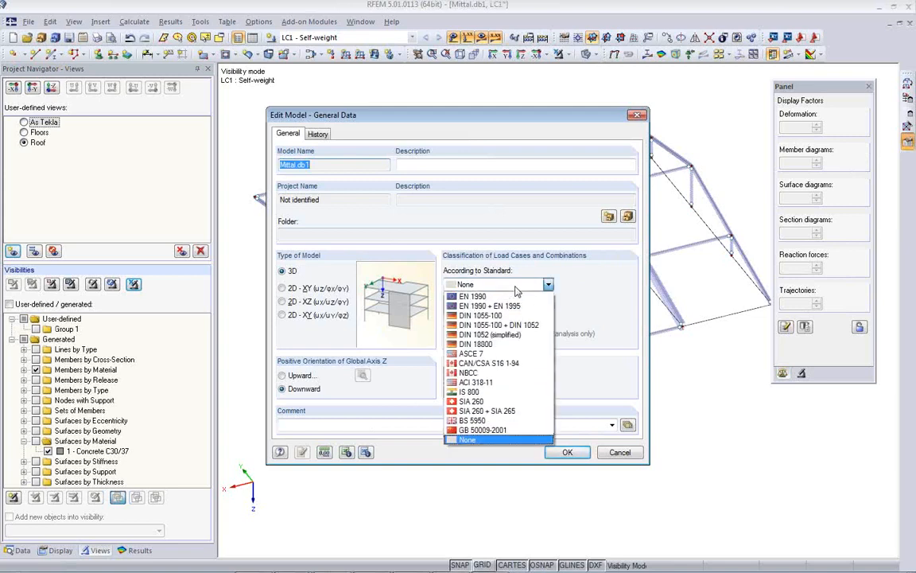
pyautogui.click(516, 297)
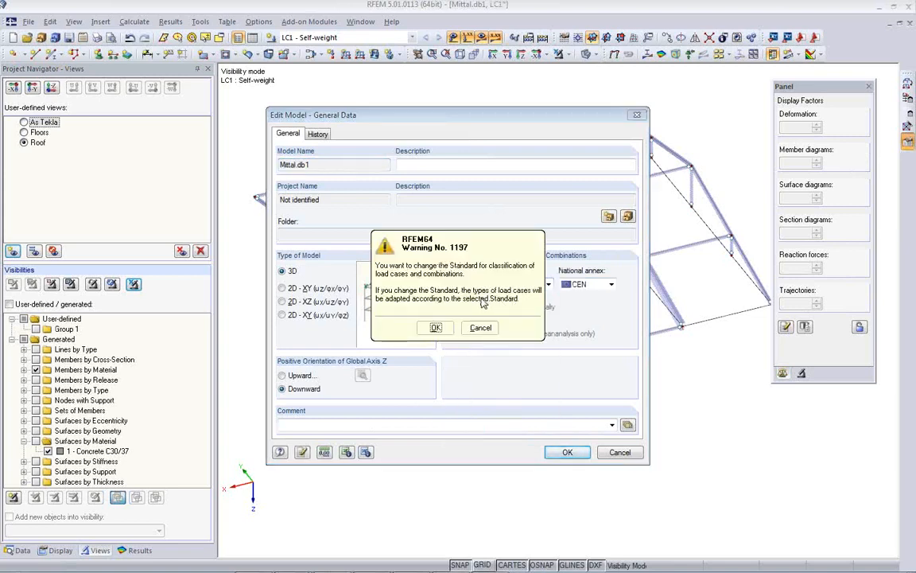
pyautogui.click(426, 326)
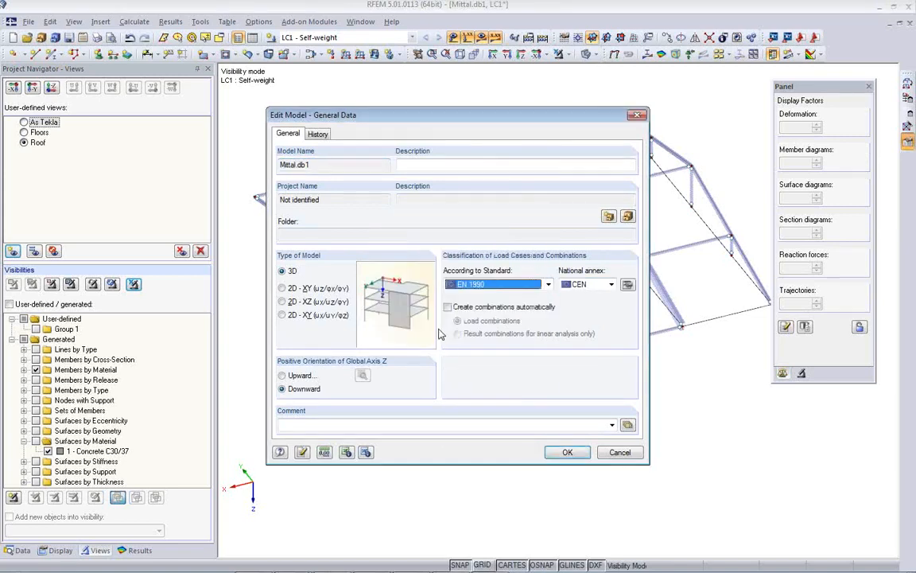
pyautogui.click(611, 286)
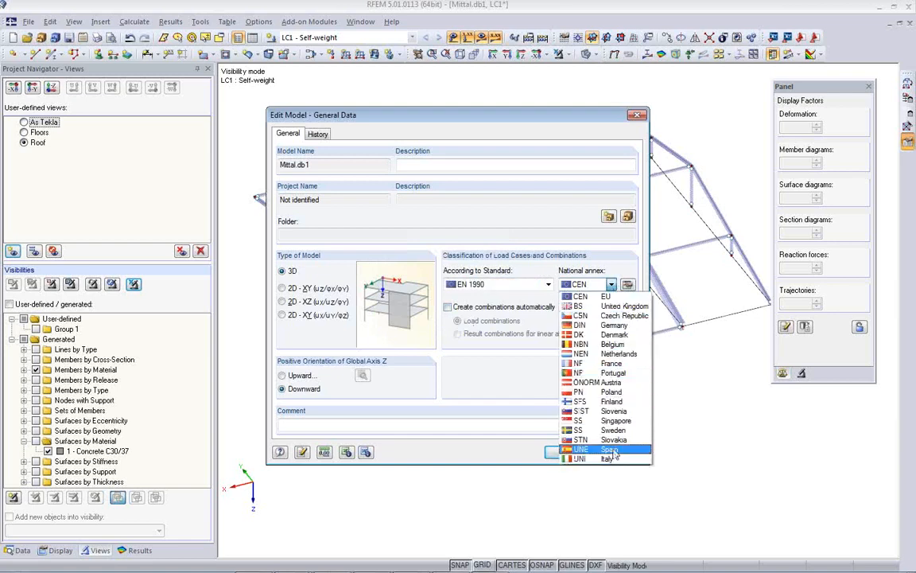
pyautogui.click(606, 297)
# Review the EN 1990 coefficients and consequences classes, and enable automatic creation of load combinations in the model's general data.
pyautogui.click(628, 284)
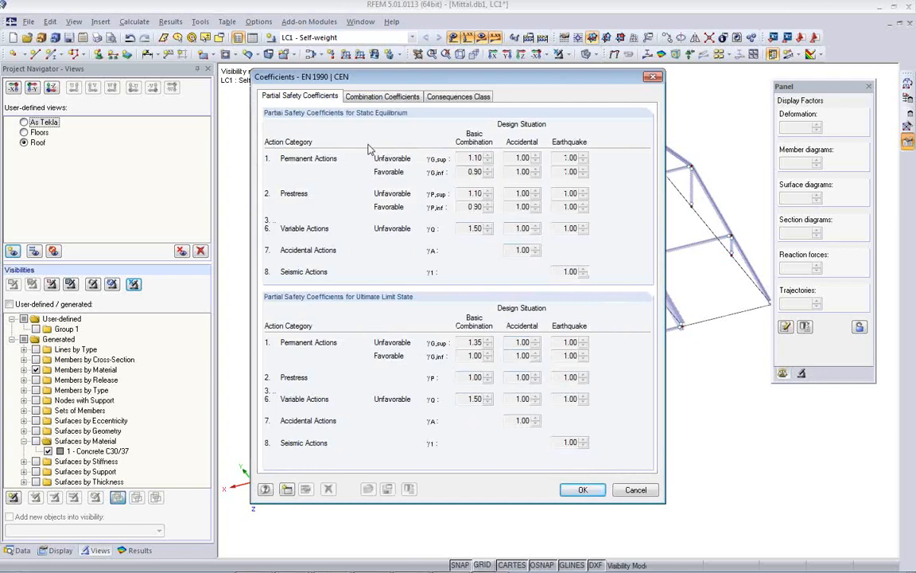
pyautogui.click(368, 97)
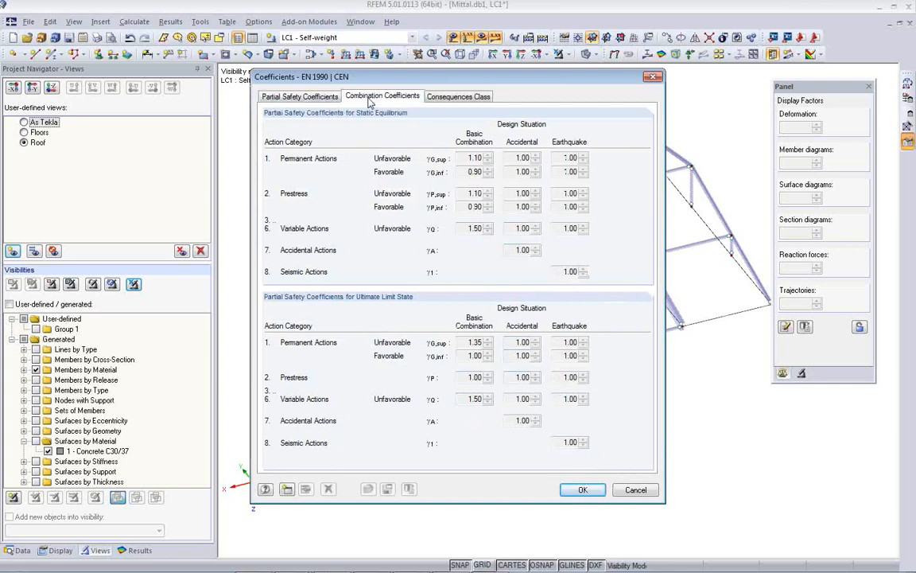
pyautogui.click(448, 97)
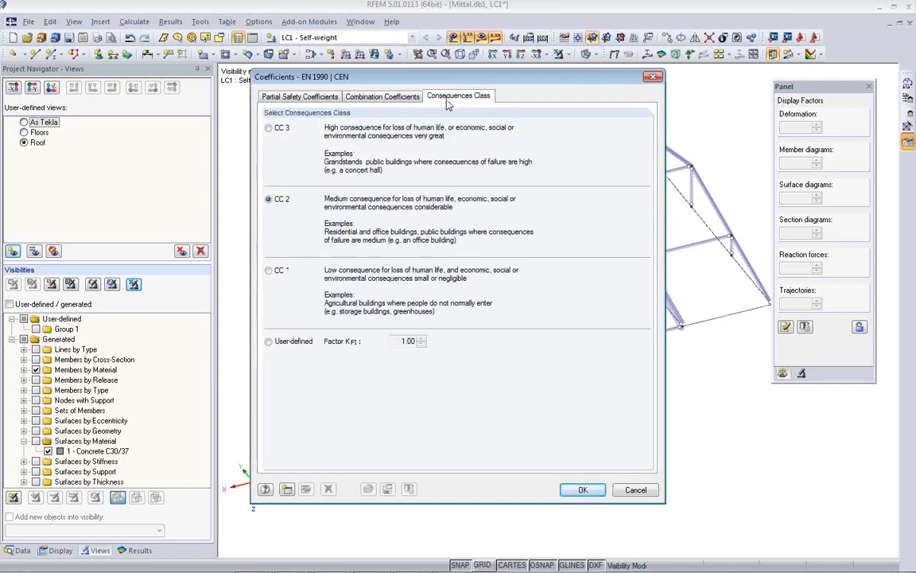
pyautogui.click(585, 491)
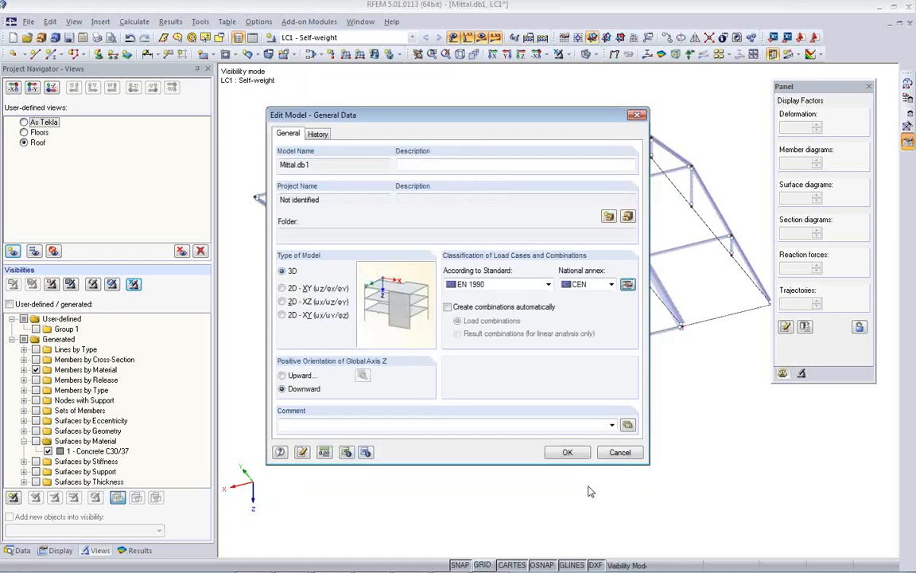
pyautogui.click(448, 307)
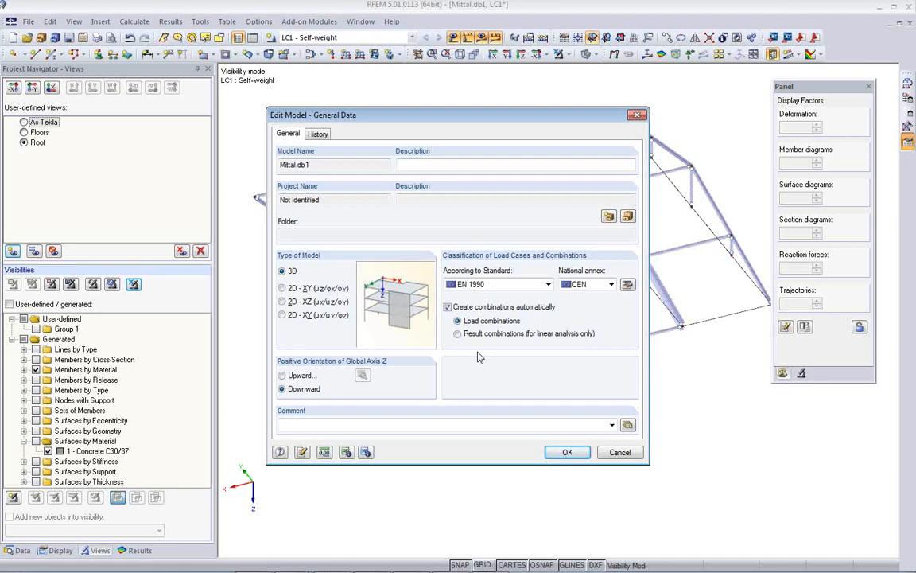
pyautogui.click(566, 453)
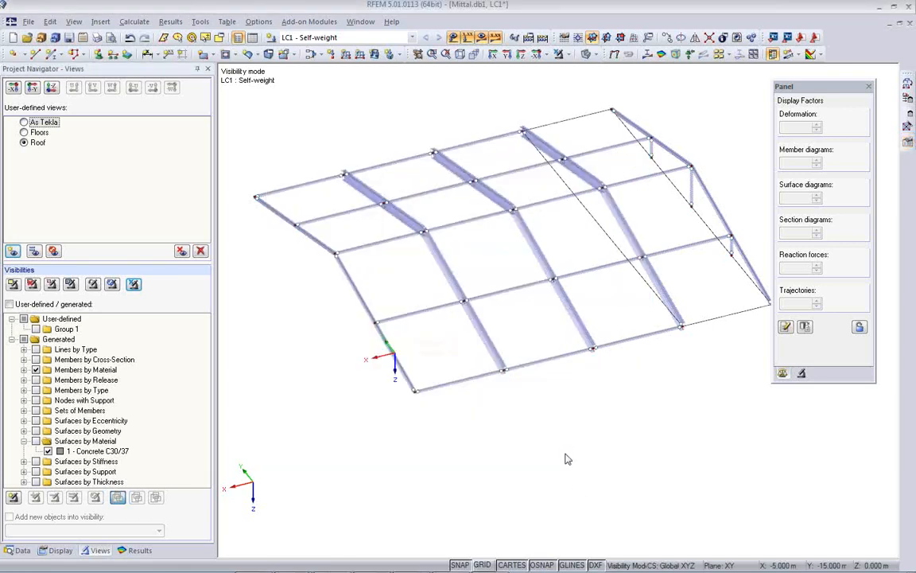
# Show the data tables below the model, enlarge them and display the load cases table.
pyautogui.click(253, 37)
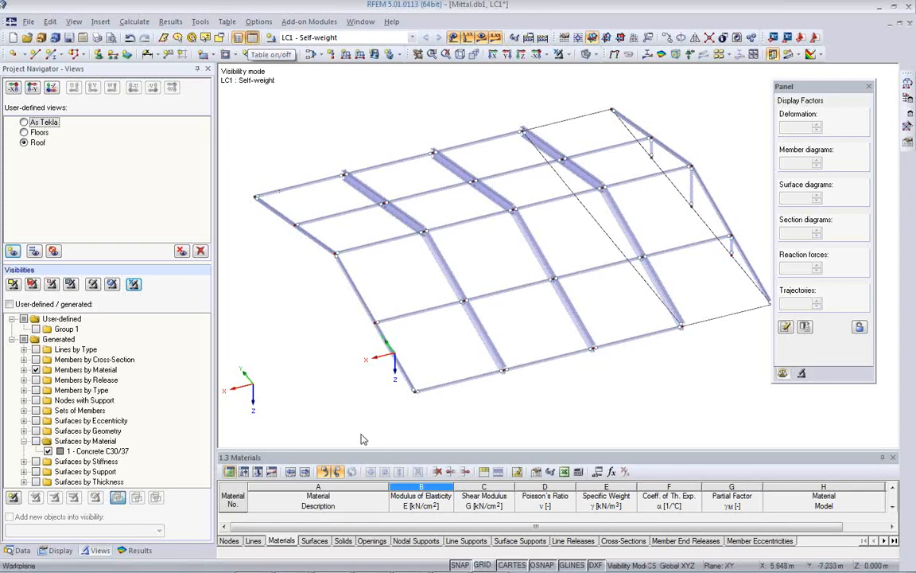
pyautogui.moveTo(368, 450); pyautogui.dragTo(334, 350)
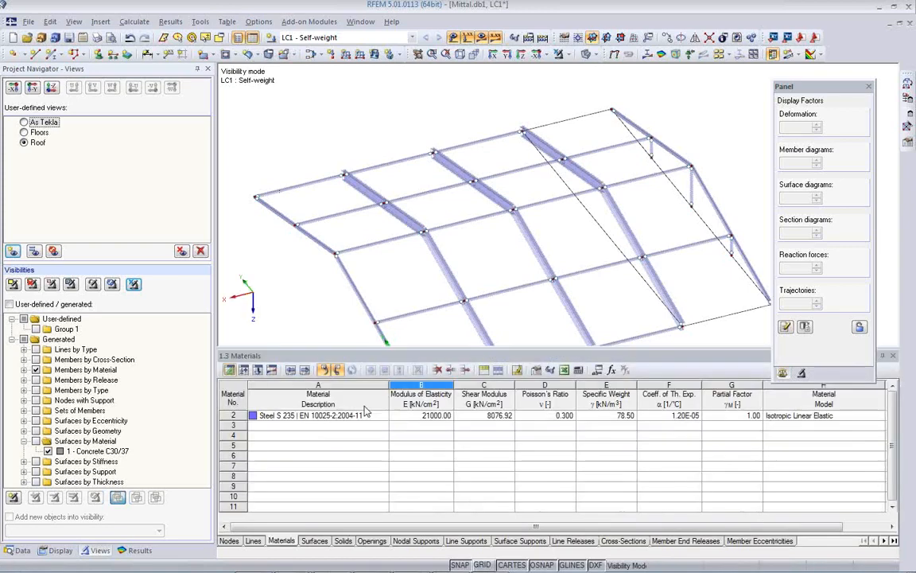
pyautogui.click(246, 375)
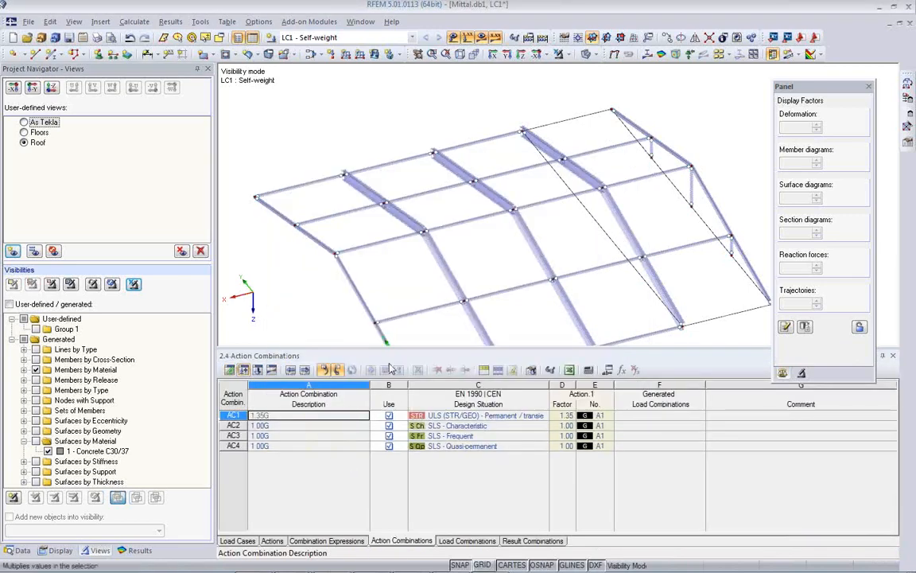
pyautogui.moveTo(388, 348); pyautogui.dragTo(390, 302)
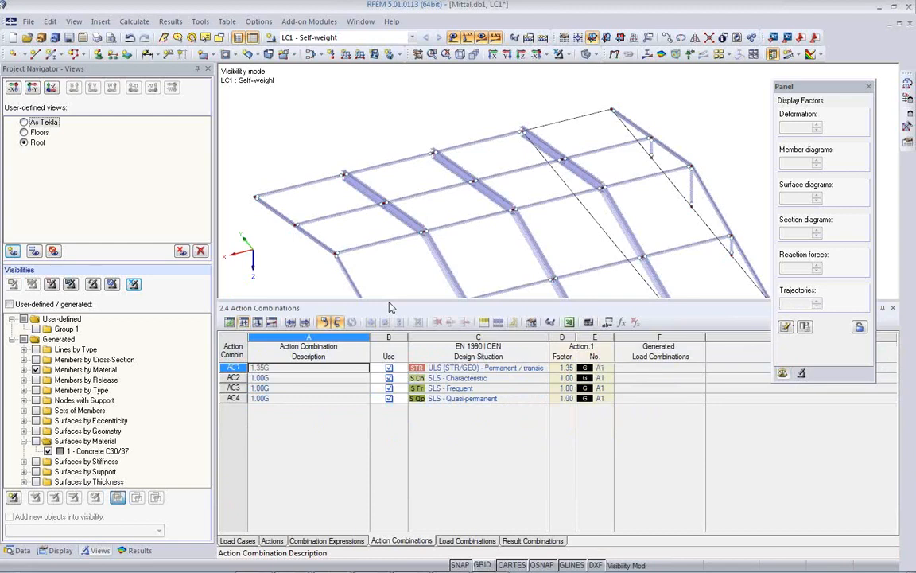
pyautogui.click(236, 541)
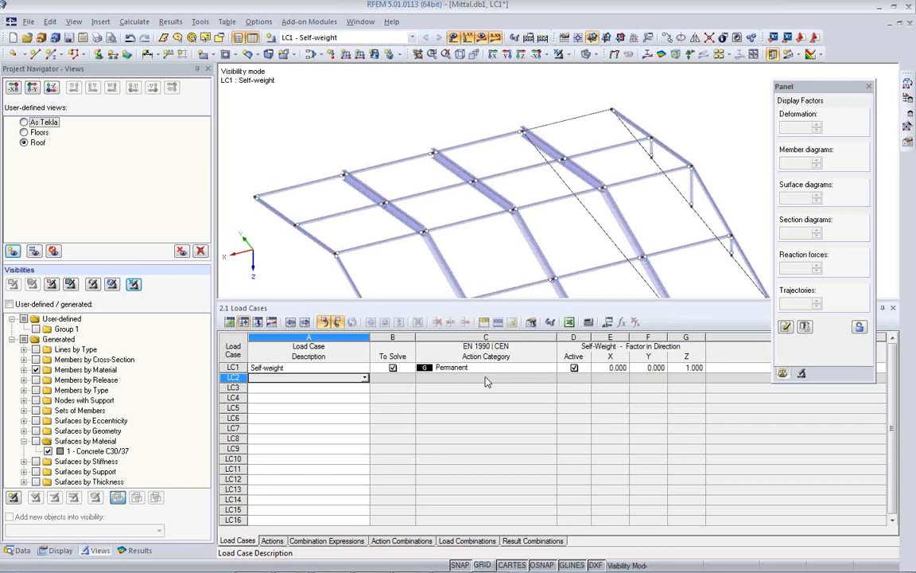
# Add load case LC2 described as Snow, with action category Snow (H ≤ 1000 m a.s.l.).
pyautogui.click(366, 379)
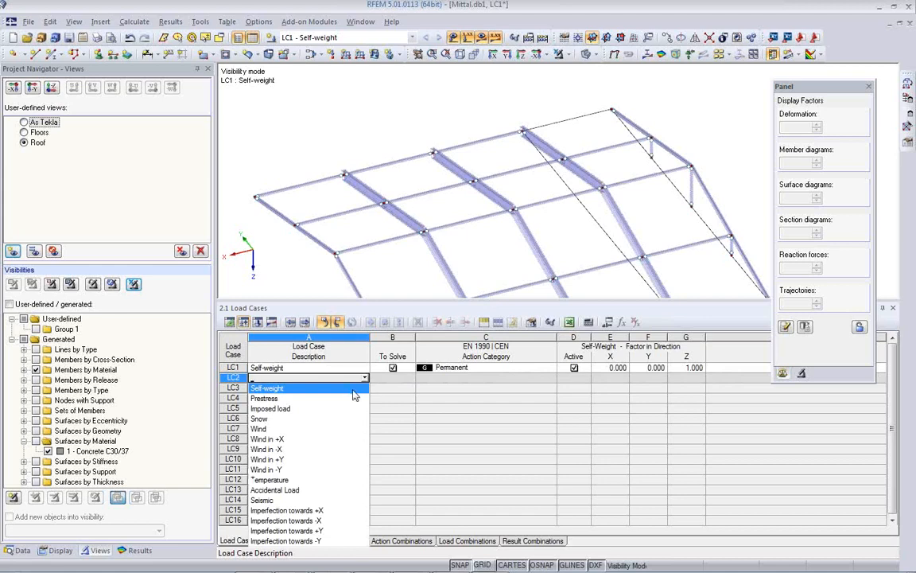
pyautogui.click(307, 368)
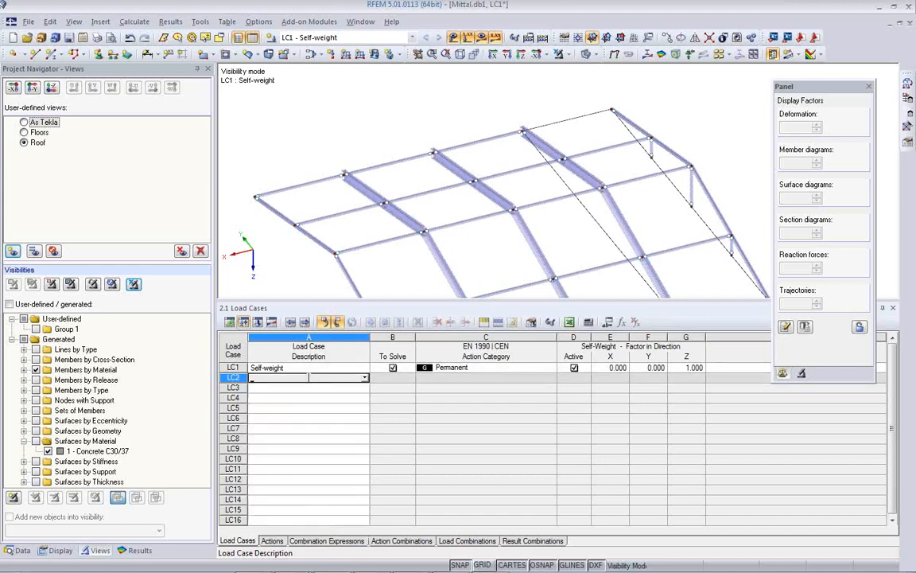
pyautogui.click(366, 379)
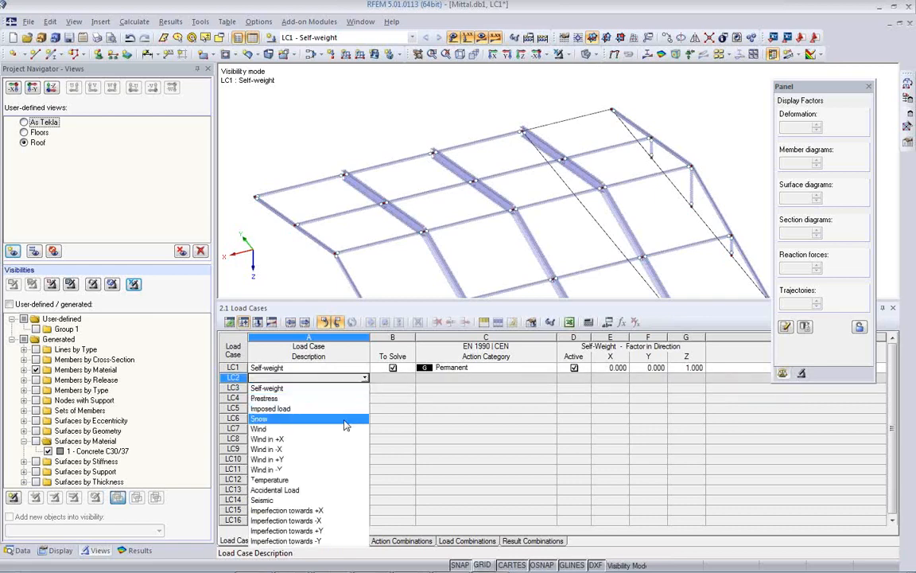
pyautogui.click(350, 370)
pyautogui.click(548, 379)
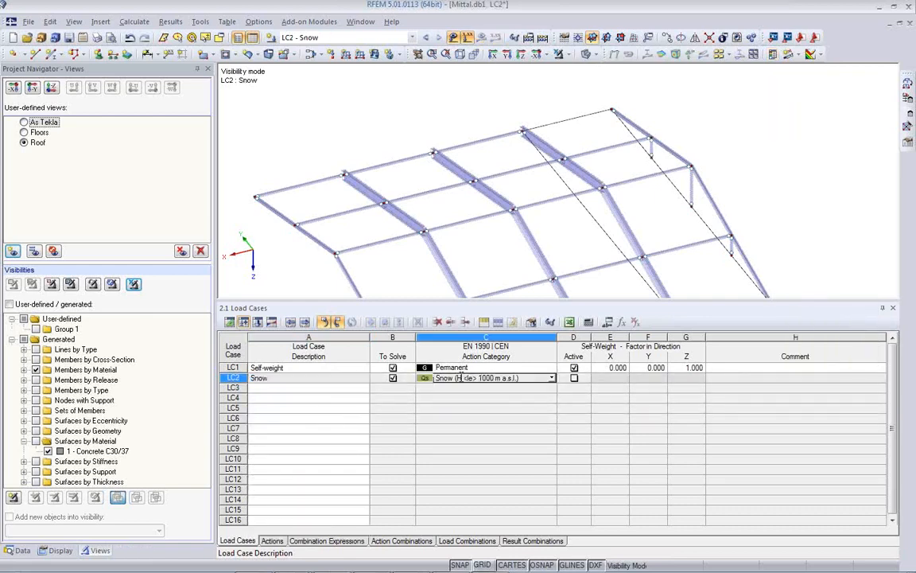
pyautogui.click(551, 379)
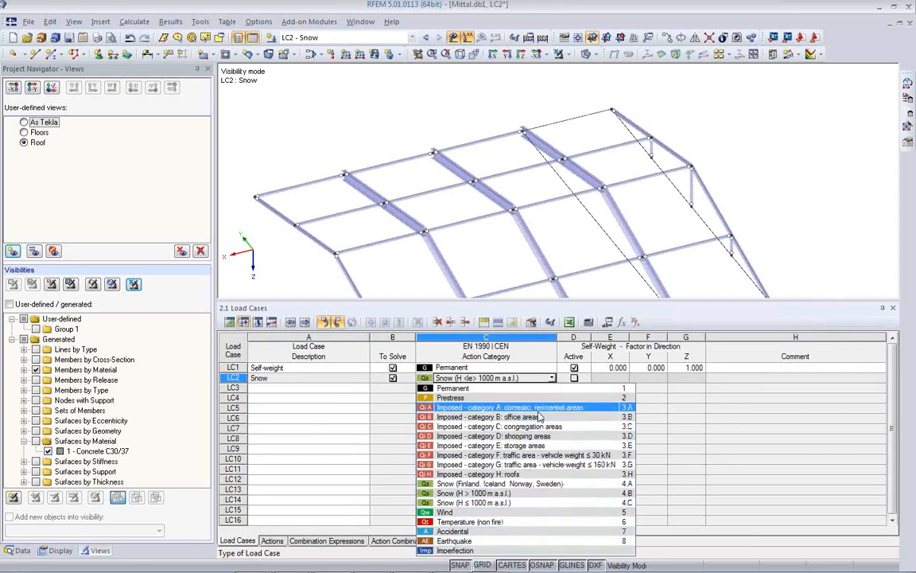
pyautogui.click(529, 379)
# Add load case LC3 with the predefined description Wind.
pyautogui.click(282, 388)
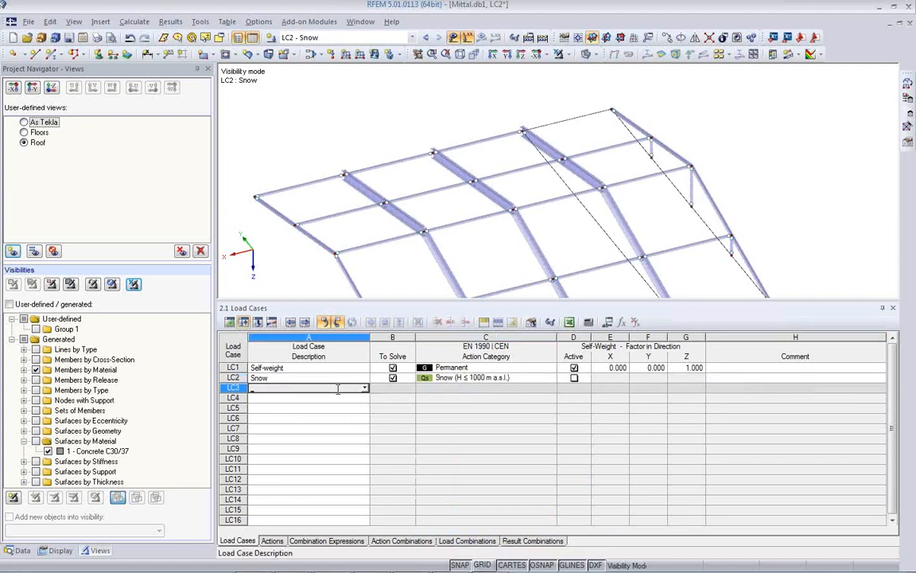
pyautogui.click(366, 388)
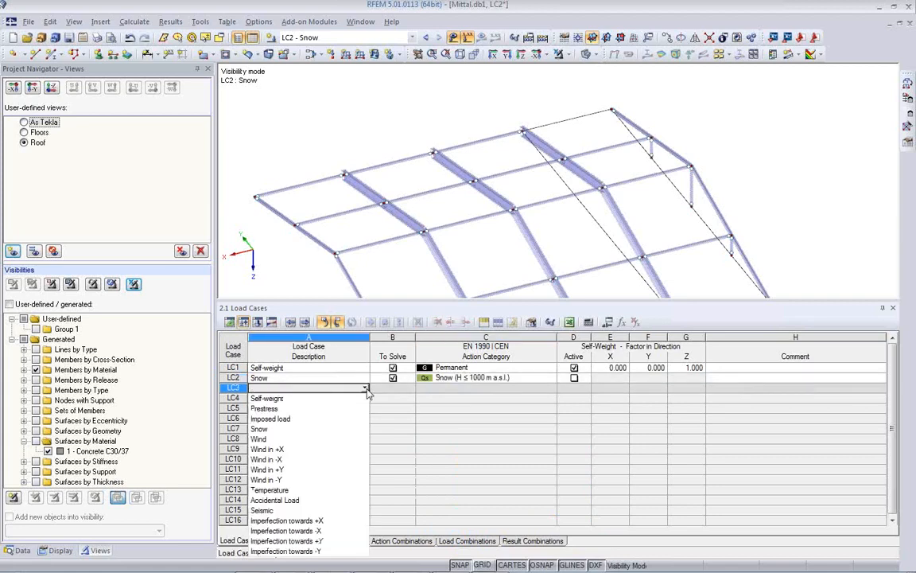
pyautogui.click(348, 438)
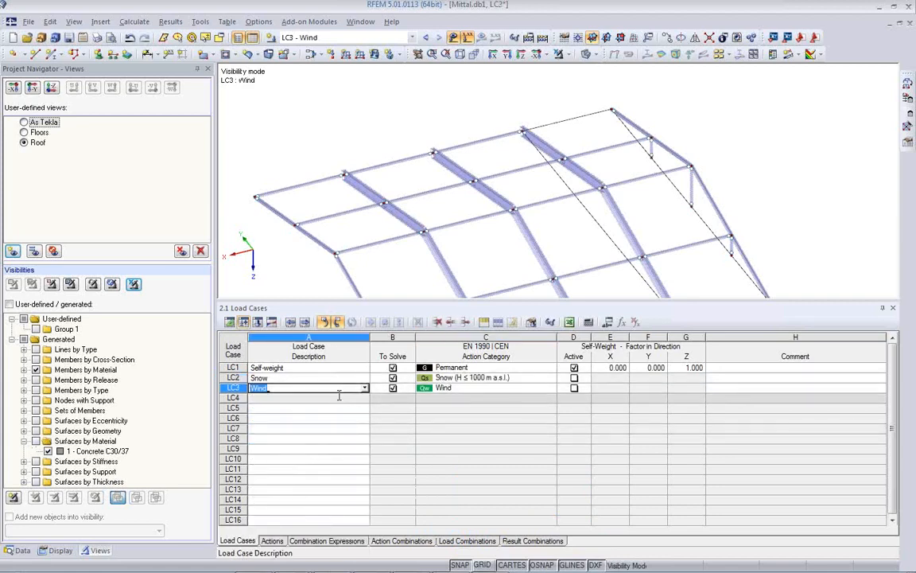
# Add load case LC4 described as Live and assign it the action category Imposed - category B: office areas.
pyautogui.click(343, 397)
pyautogui.click(366, 398)
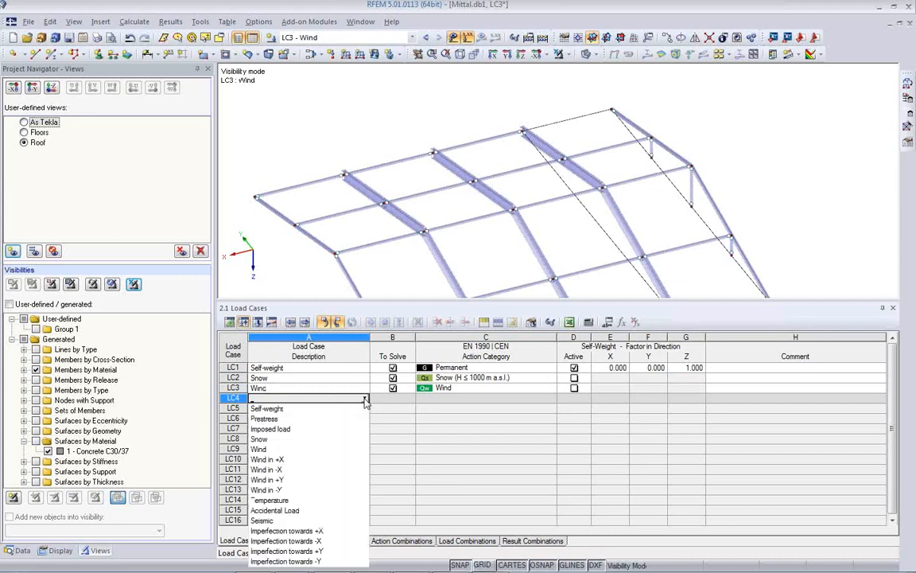
pyautogui.click(331, 399)
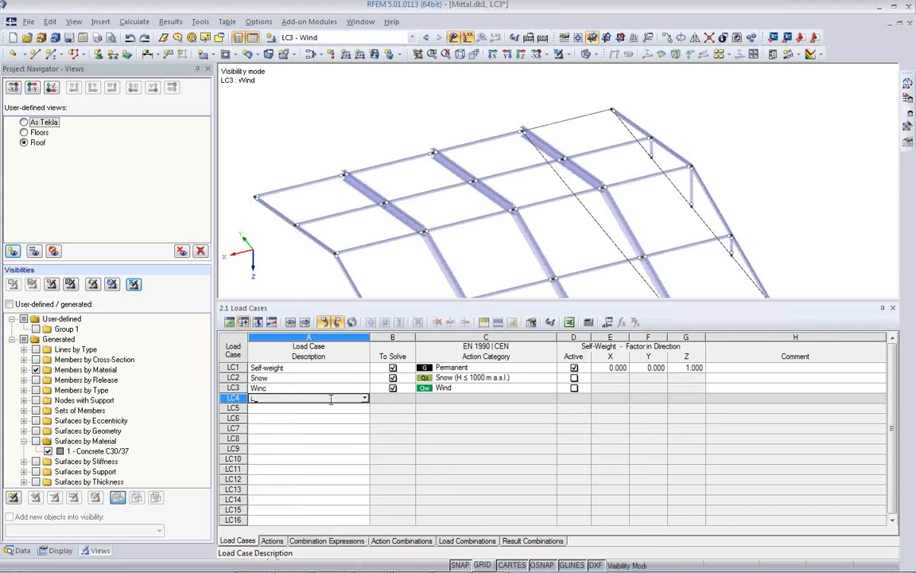
pyautogui.write('Live')
pyautogui.click(536, 398)
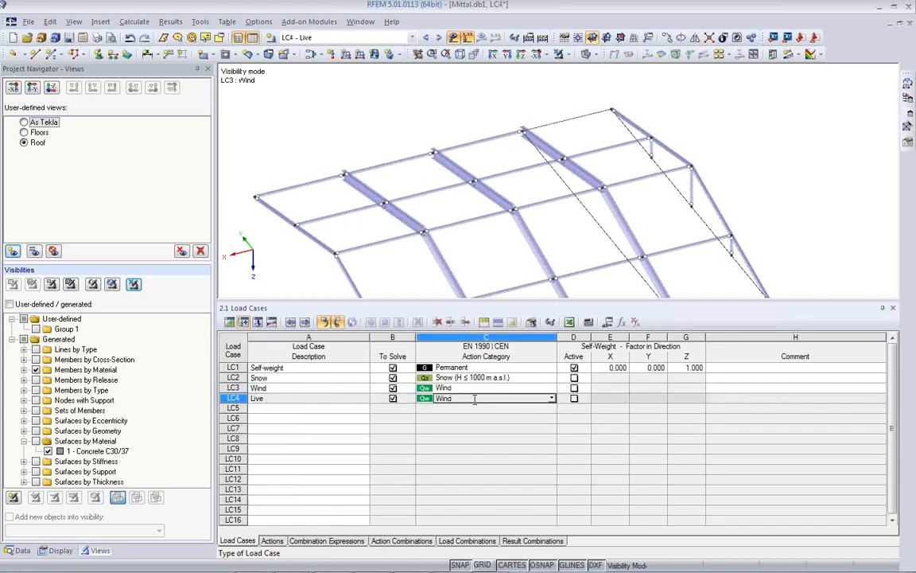
pyautogui.click(552, 398)
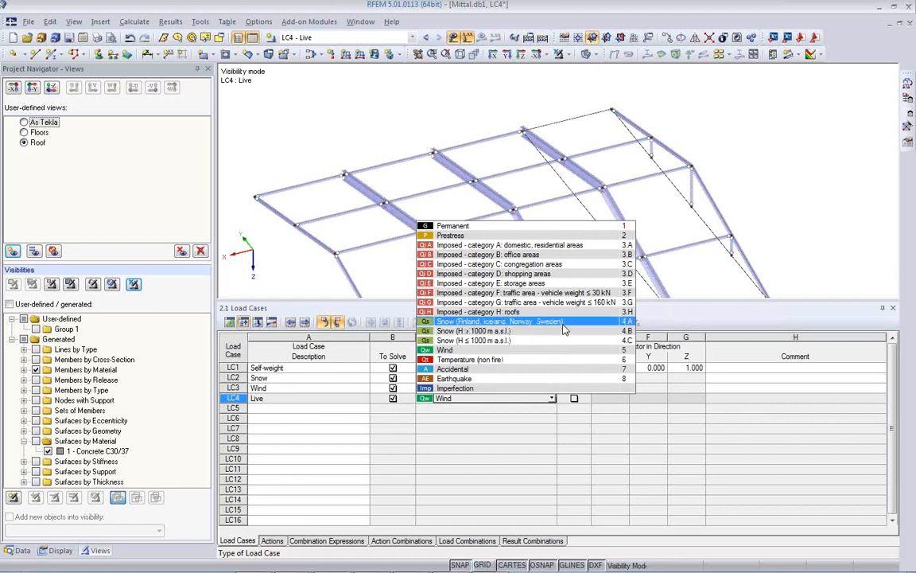
pyautogui.click(554, 254)
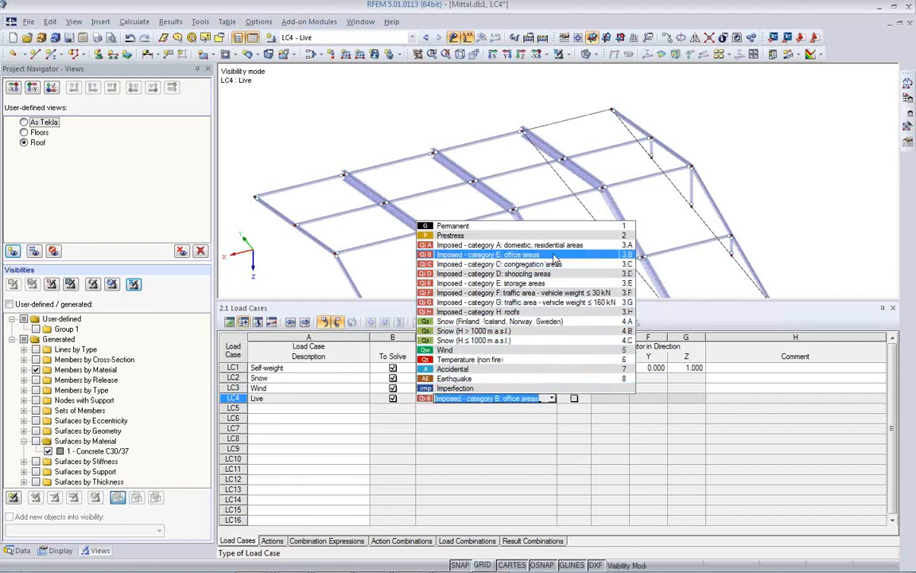
pyautogui.click(469, 416)
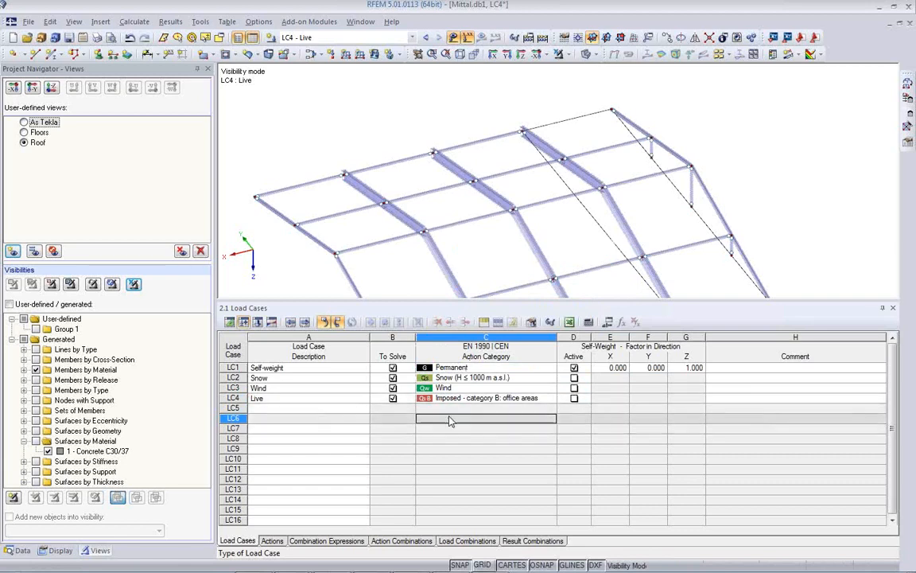
# Exclude the characteristic, frequent and quasi-permanent SLS combination expressions from use, and display the resulting action combinations.
pyautogui.click(272, 541)
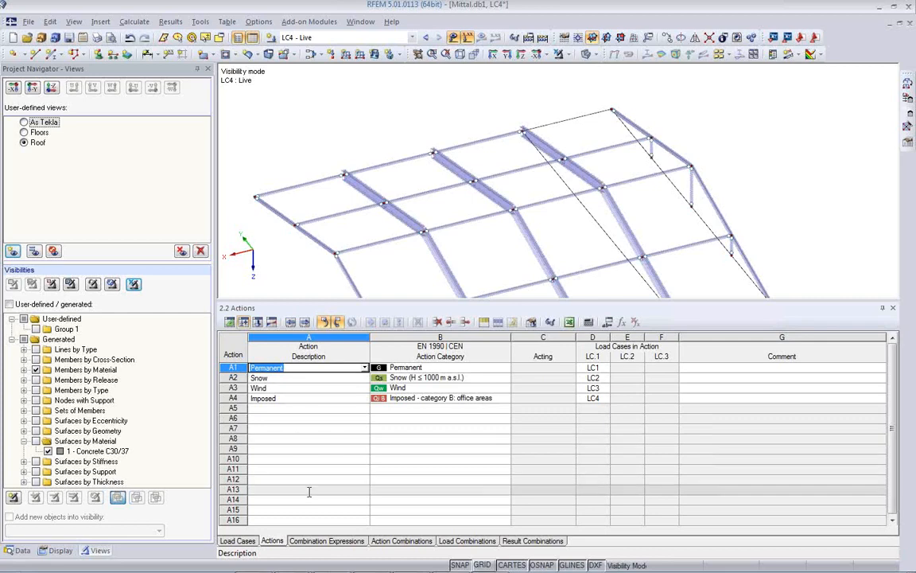
pyautogui.click(326, 540)
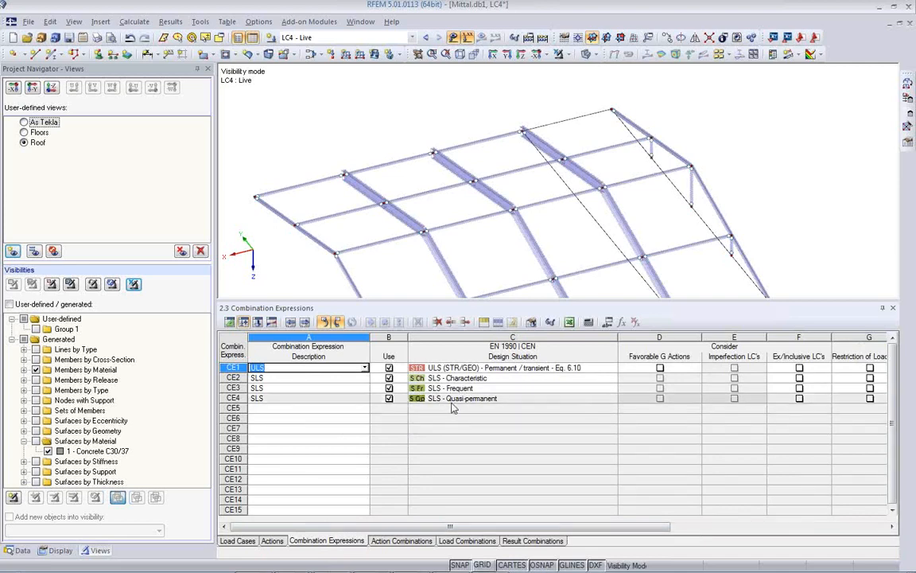
pyautogui.click(389, 398)
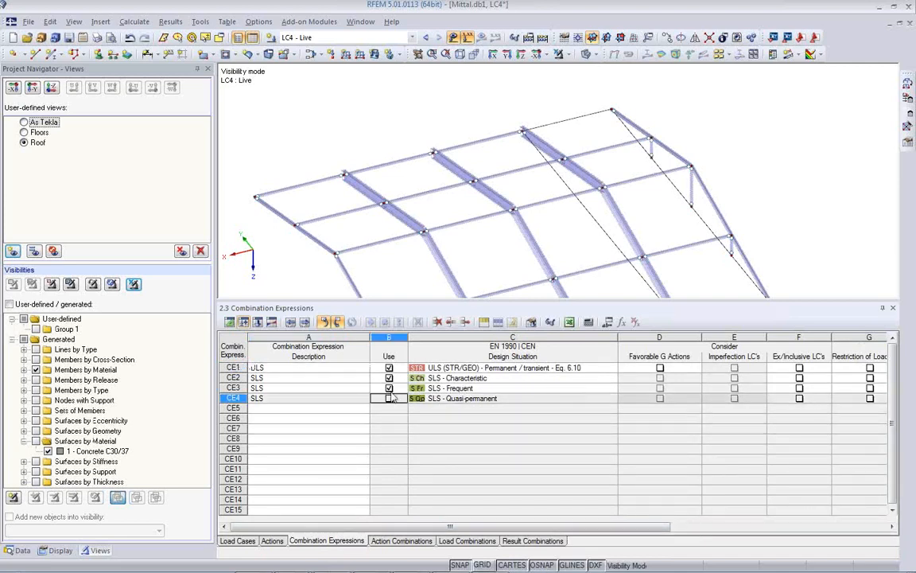
pyautogui.click(389, 388)
pyautogui.click(389, 378)
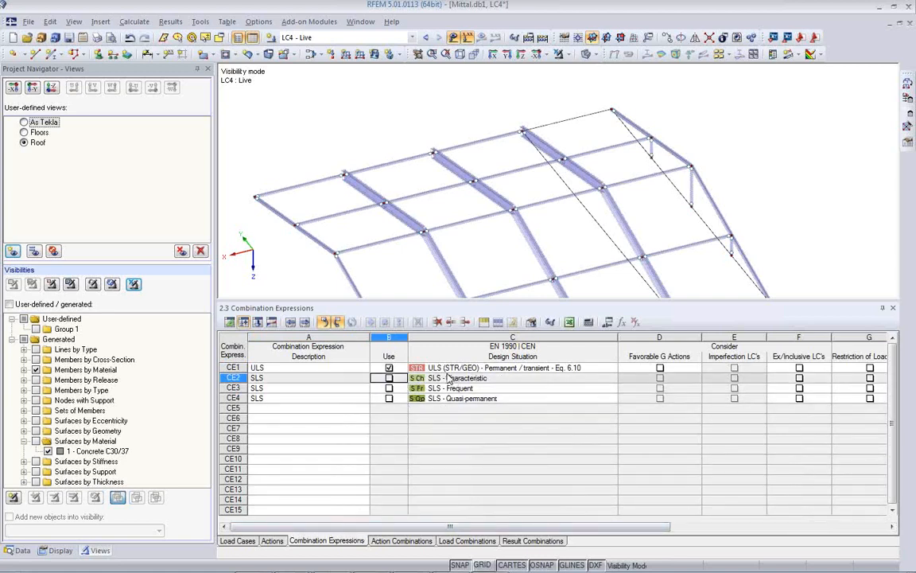
pyautogui.click(401, 541)
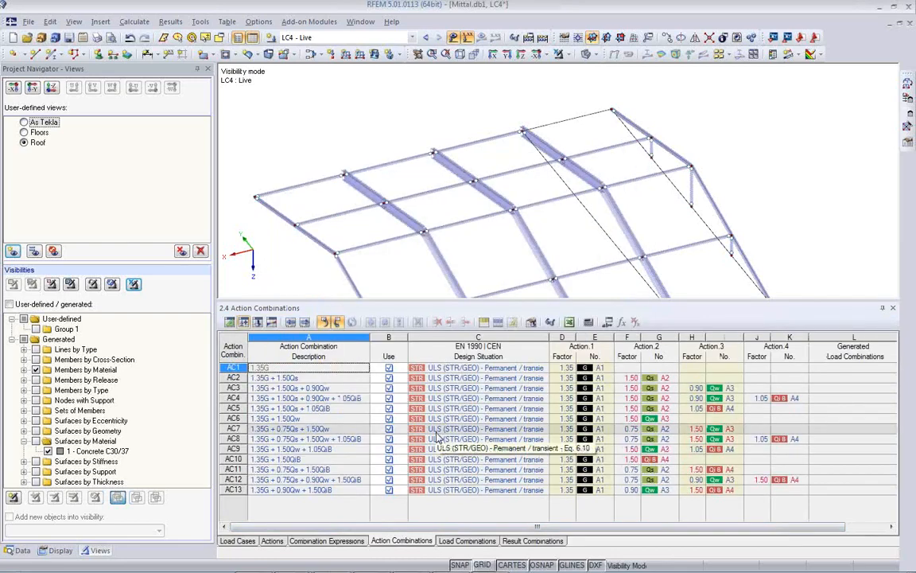
# Exclude load combinations CO1, CO2, CO6 and CO10 from being solved.
pyautogui.click(467, 541)
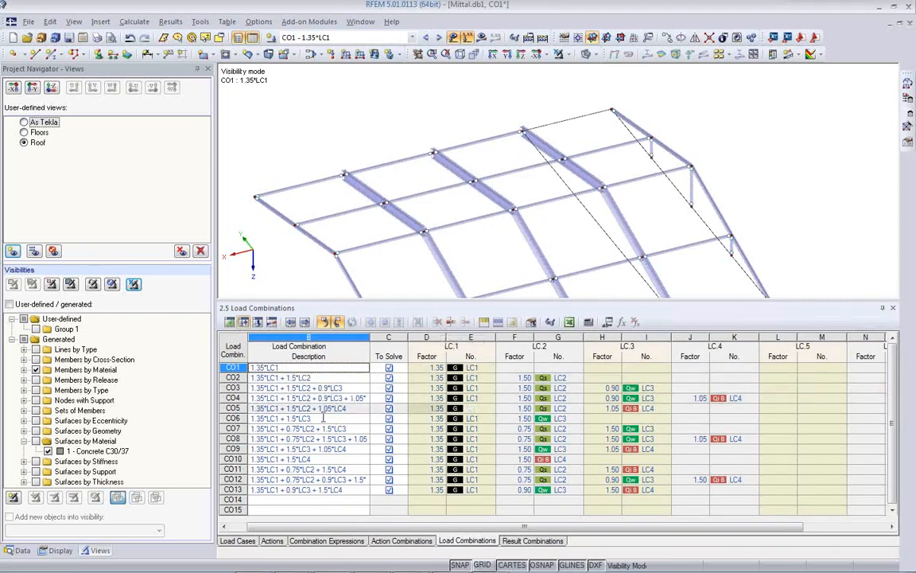
pyautogui.click(389, 368)
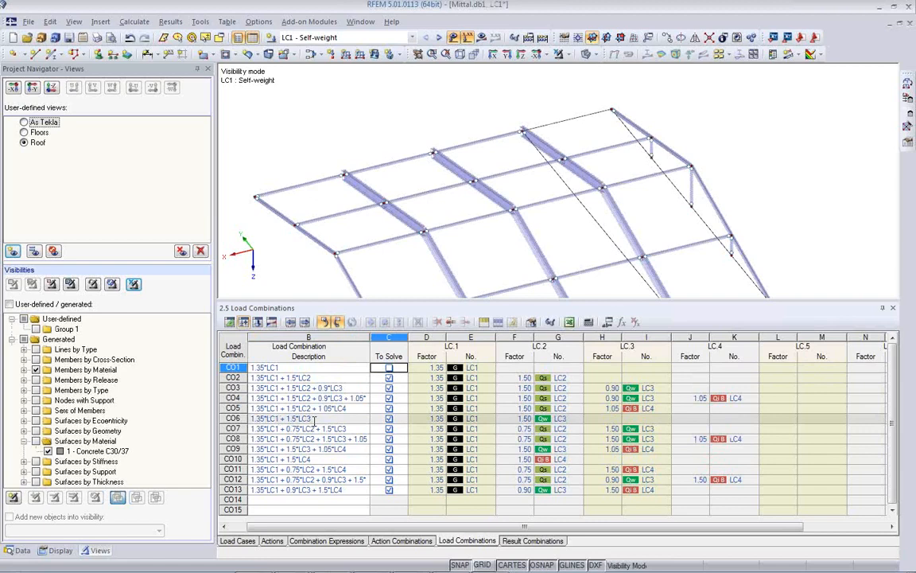
pyautogui.click(315, 420)
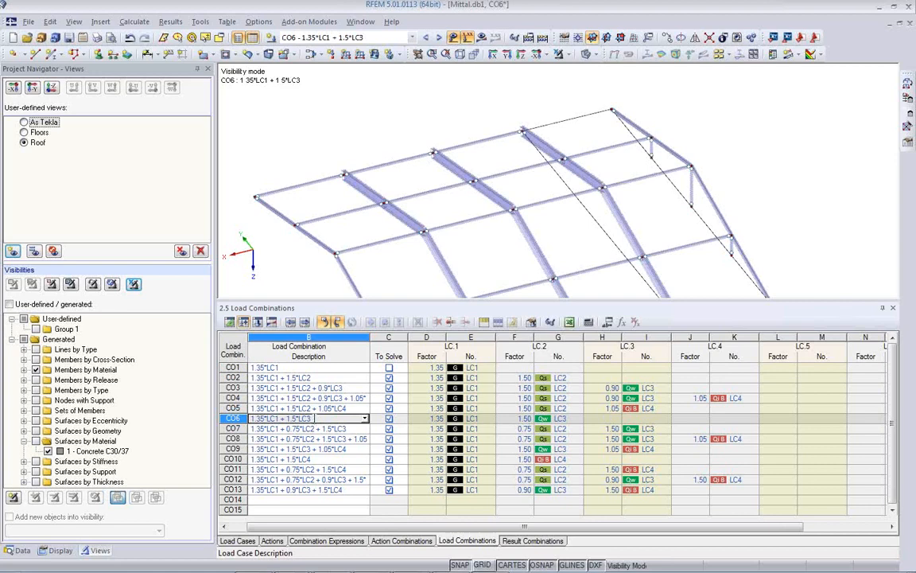
pyautogui.click(389, 418)
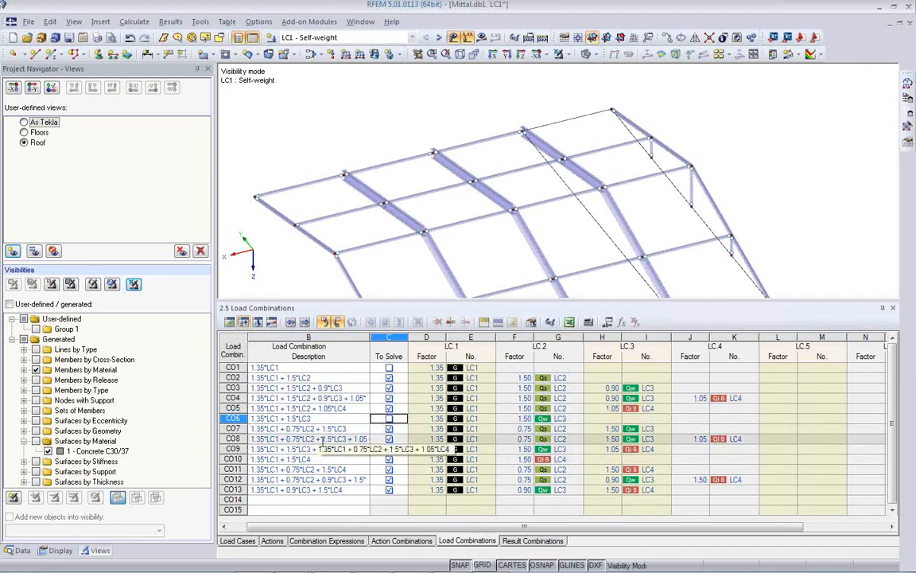
pyautogui.click(389, 460)
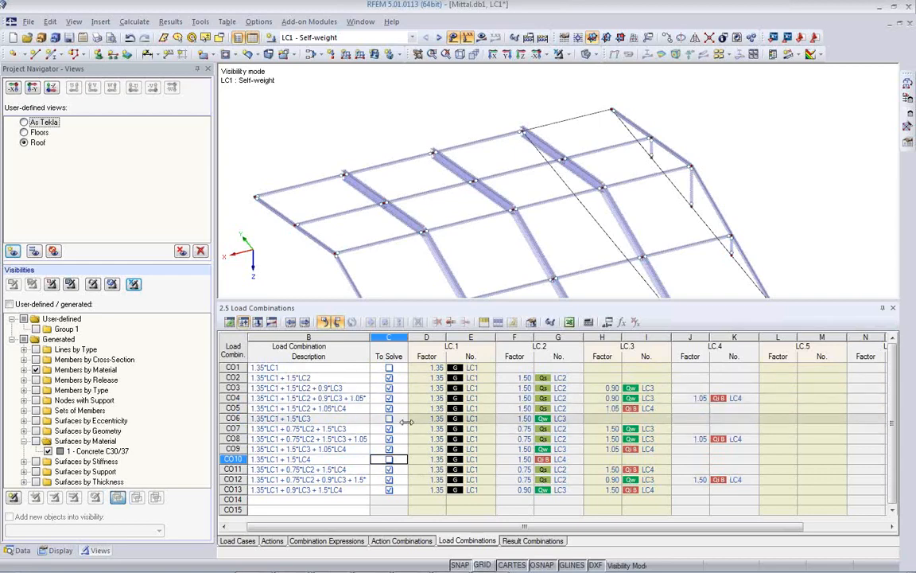
pyautogui.click(389, 377)
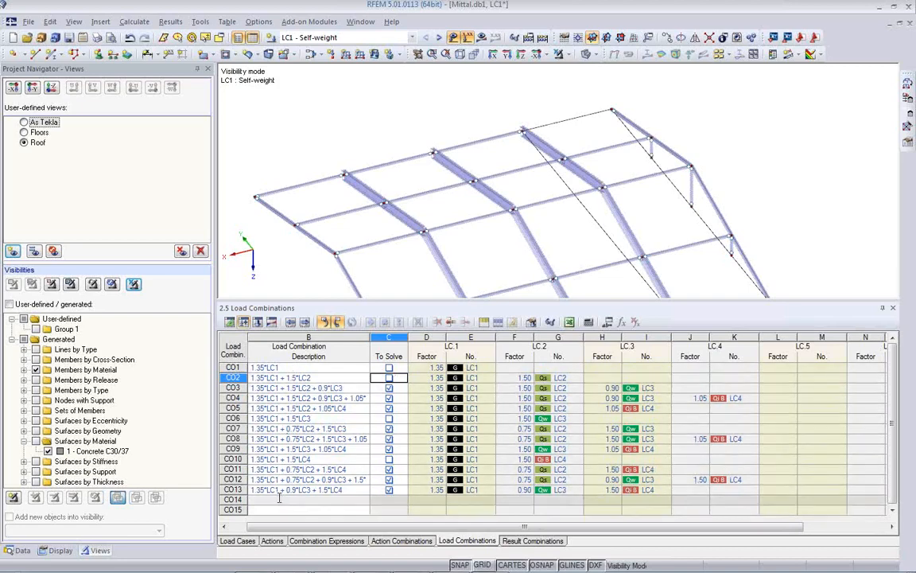
# Display the result combinations and shrink their table to enlarge the model view.
pyautogui.click(528, 541)
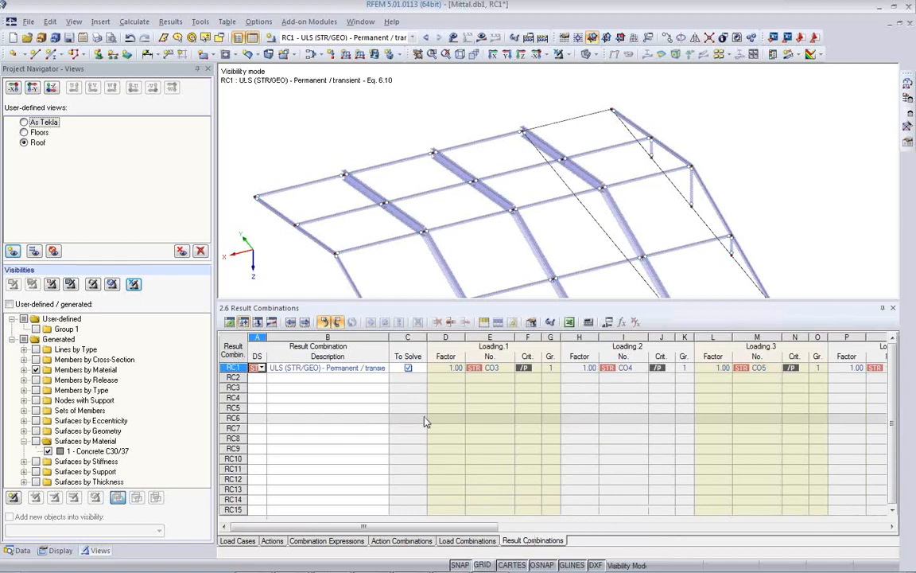
pyautogui.moveTo(459, 527); pyautogui.dragTo(350, 529)
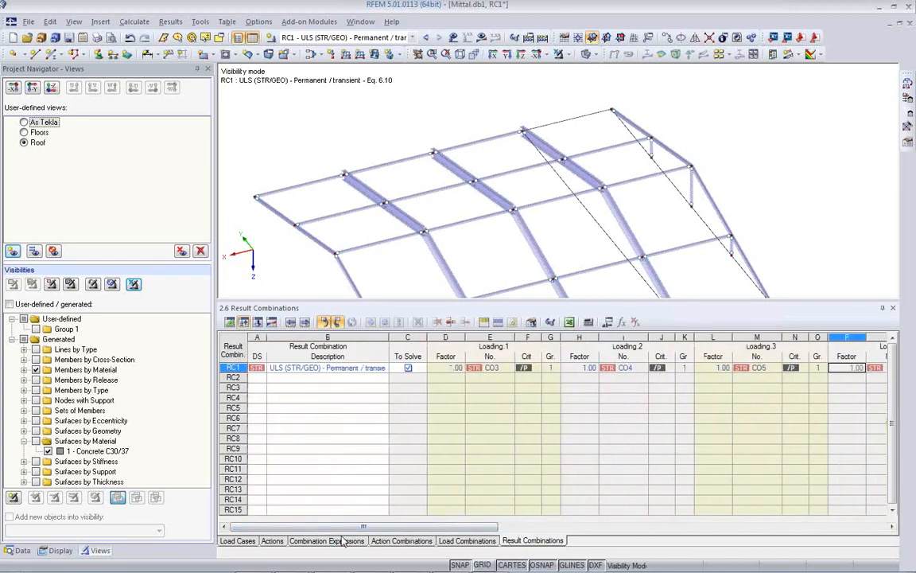
pyautogui.moveTo(446, 301); pyautogui.dragTo(448, 422)
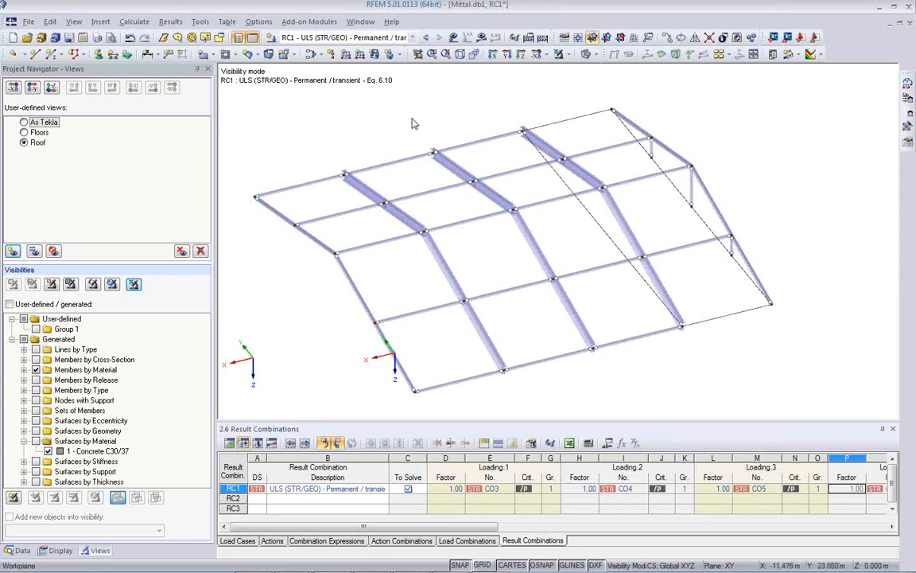
# Make LC1 - Self-weight the current load case.
pyautogui.click(413, 38)
pyautogui.scroll(5, 365, 59)
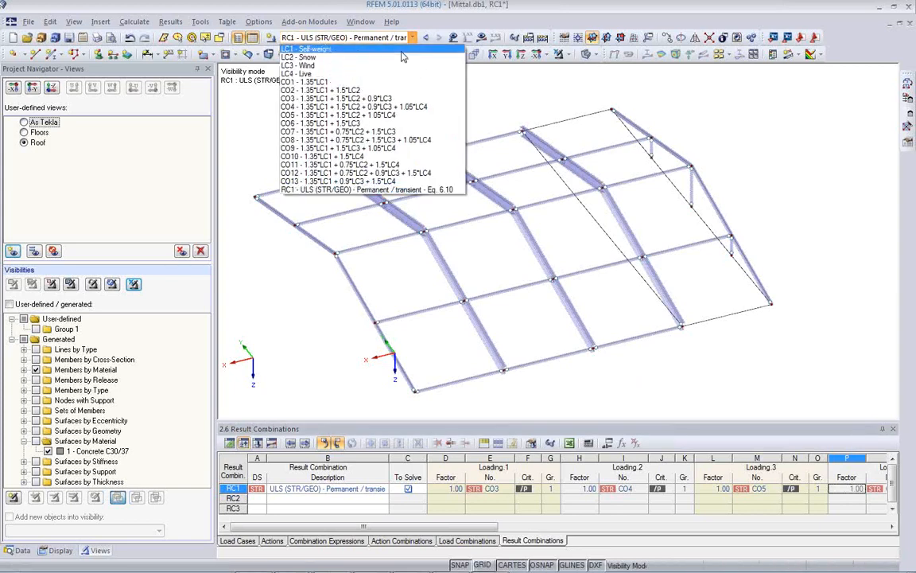
pyautogui.click(366, 48)
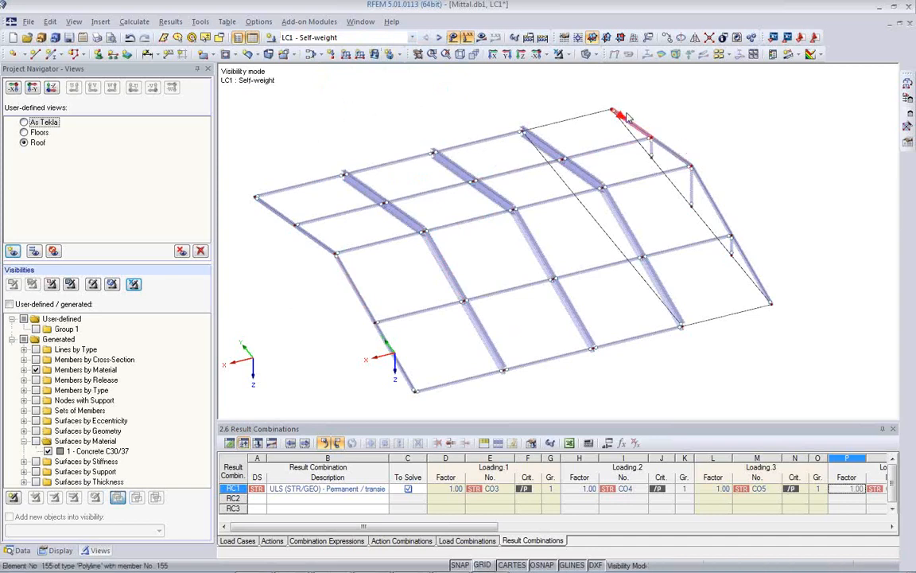
# Close the result combinations table and display the roof model in wireframe.
pyautogui.click(894, 429)
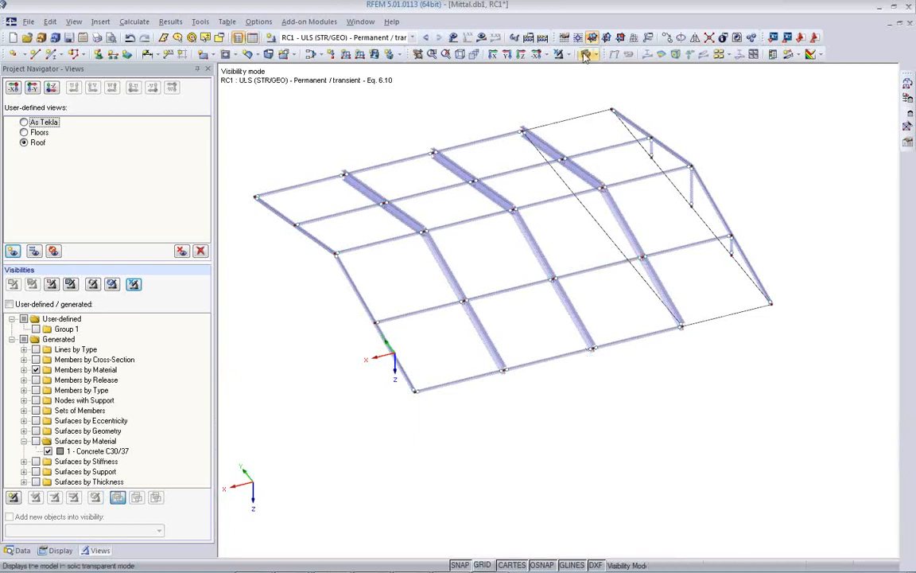
pyautogui.click(522, 54)
pyautogui.moveTo(513, 442); pyautogui.dragTo(555, 443, button='middle')
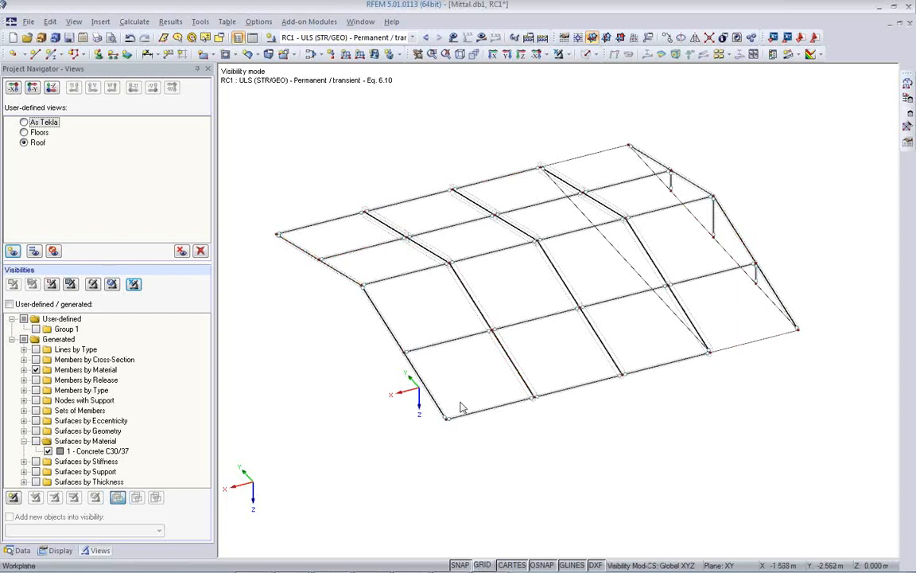
# Start converting area loads to member loads via planes in LC1 - Self-weight, with magnitude 0.50 kN/m² and true-area direction ZL.
pyautogui.click(908, 85)
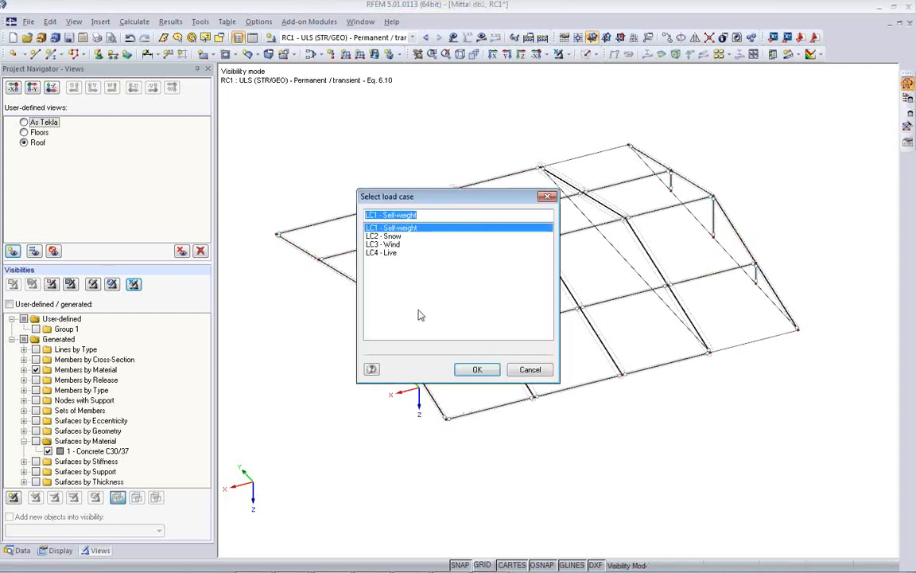
pyautogui.click(478, 370)
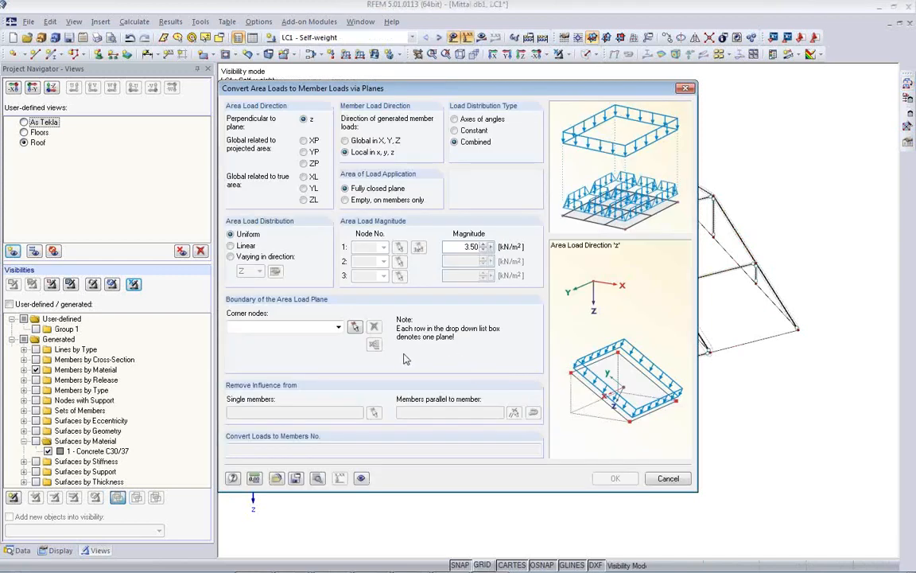
pyautogui.moveTo(456, 247); pyautogui.dragTo(537, 268)
pyautogui.write('0,5')
pyautogui.click(303, 200)
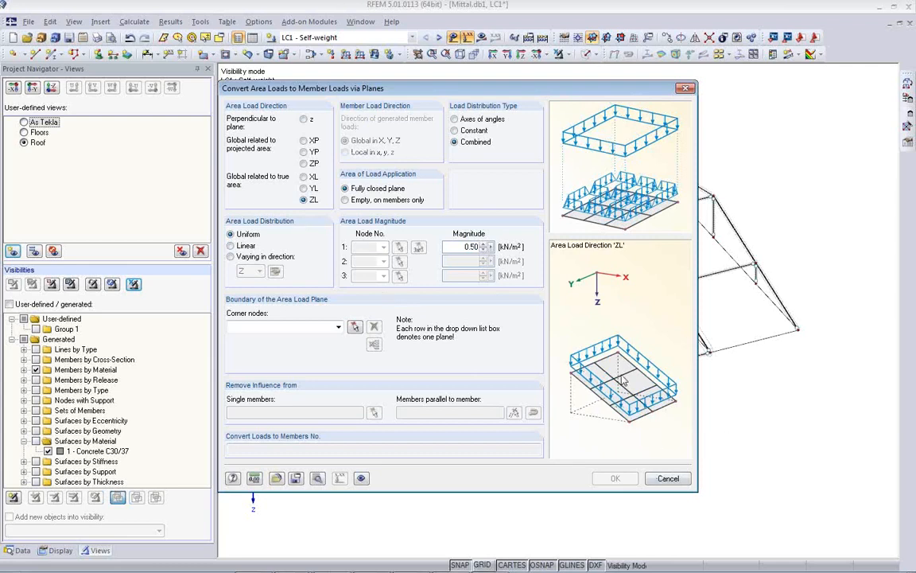
# Define the rear roof slope as an area load plane through corner nodes 164, 126, 135 and 154.
pyautogui.click(372, 345)
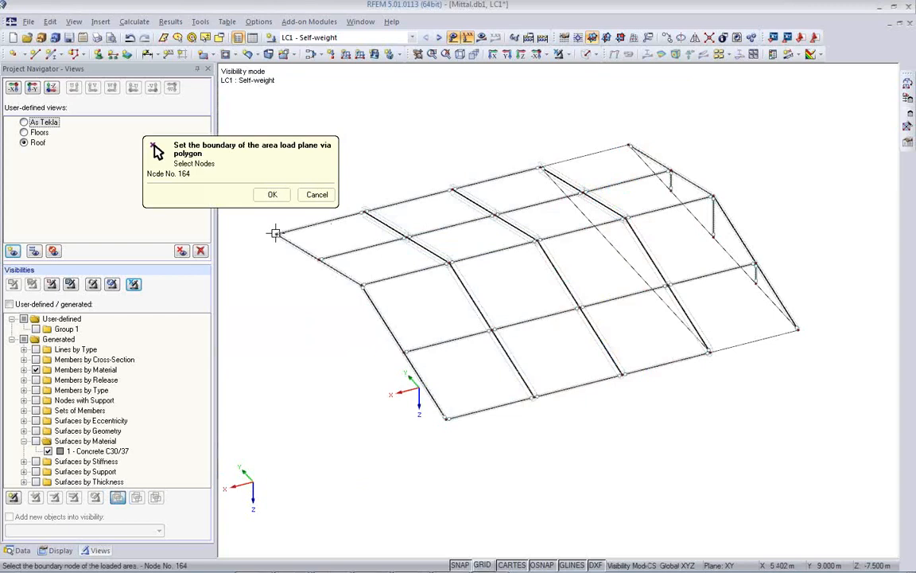
pyautogui.click(276, 233)
pyautogui.click(631, 146)
pyautogui.click(713, 196)
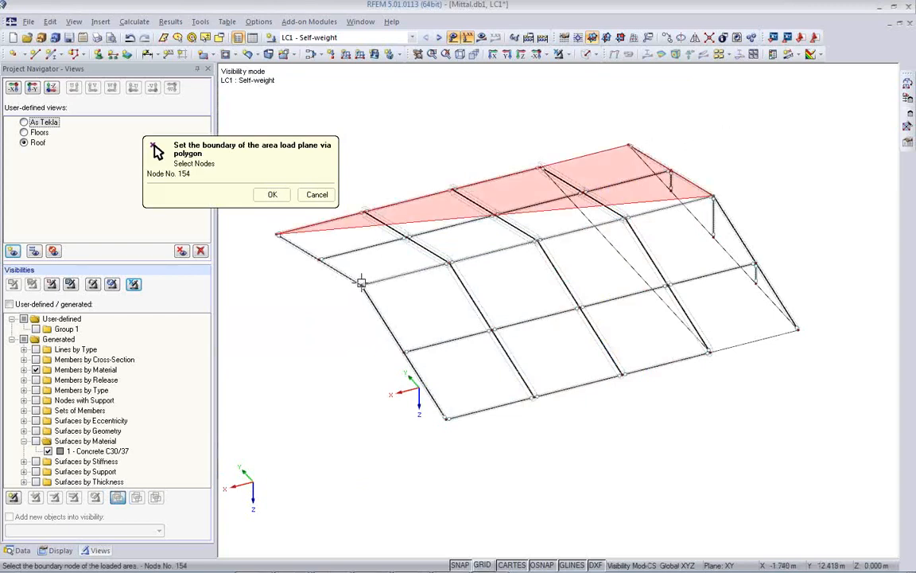
pyautogui.click(361, 282)
pyautogui.click(277, 232)
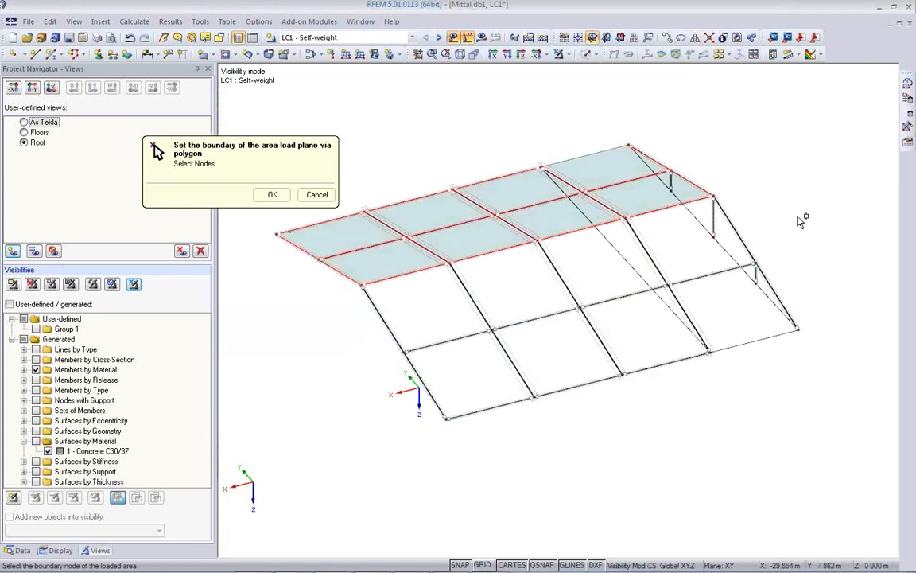
# Add the front roof slope as a second area load plane through corner nodes 135, 127, 158 and 154.
pyautogui.click(713, 197)
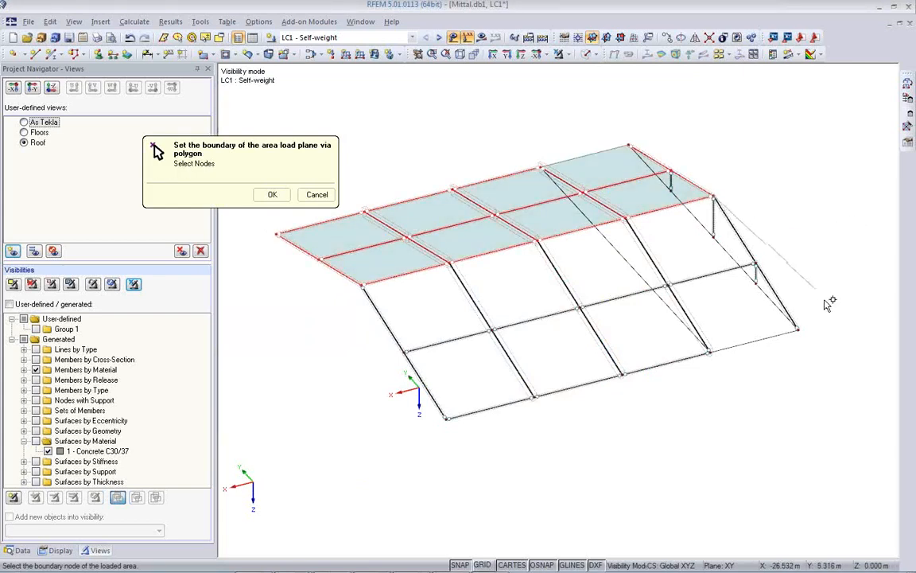
pyautogui.click(797, 327)
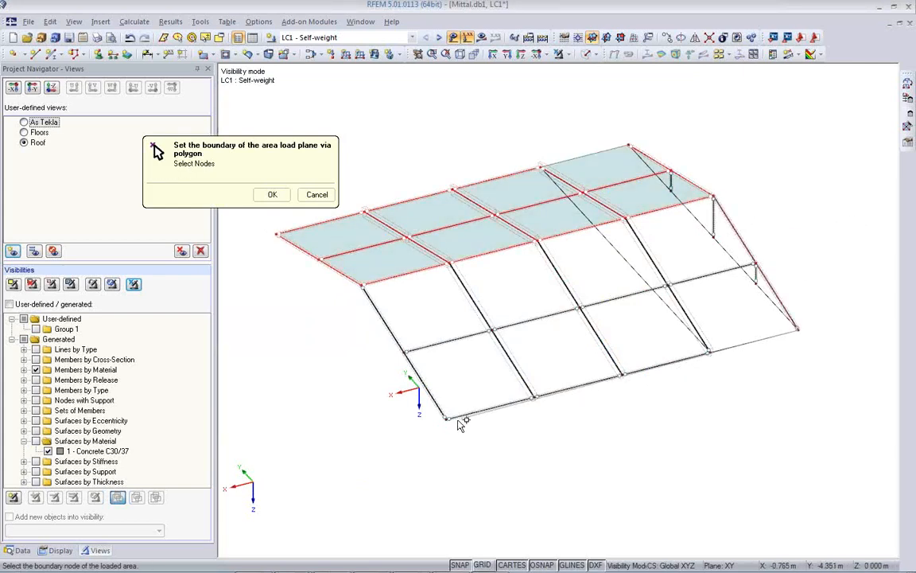
pyautogui.click(446, 418)
pyautogui.click(361, 282)
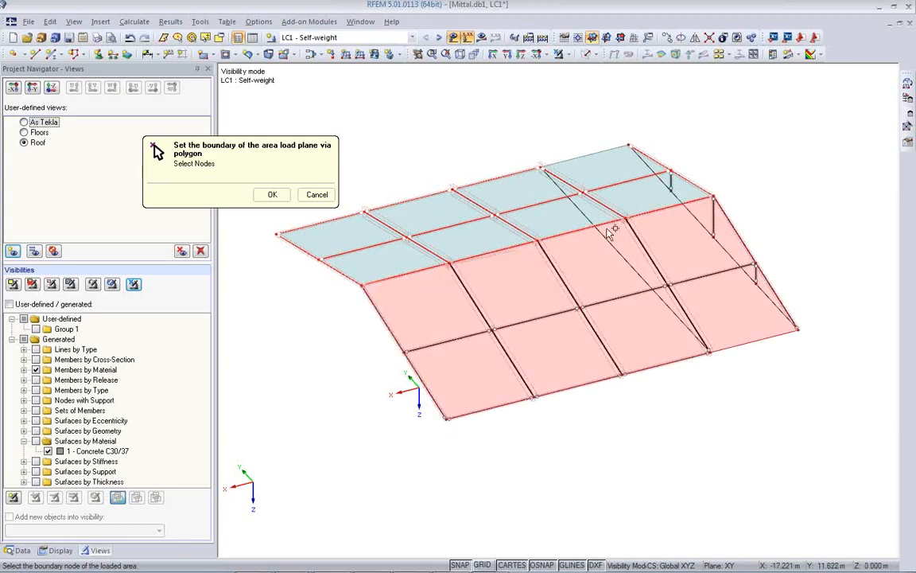
pyautogui.click(713, 196)
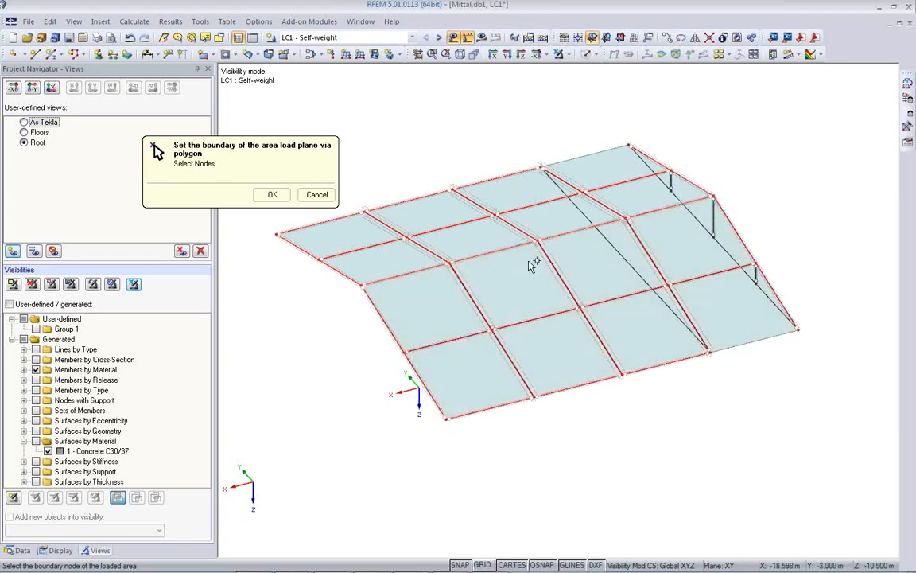
pyautogui.click(272, 194)
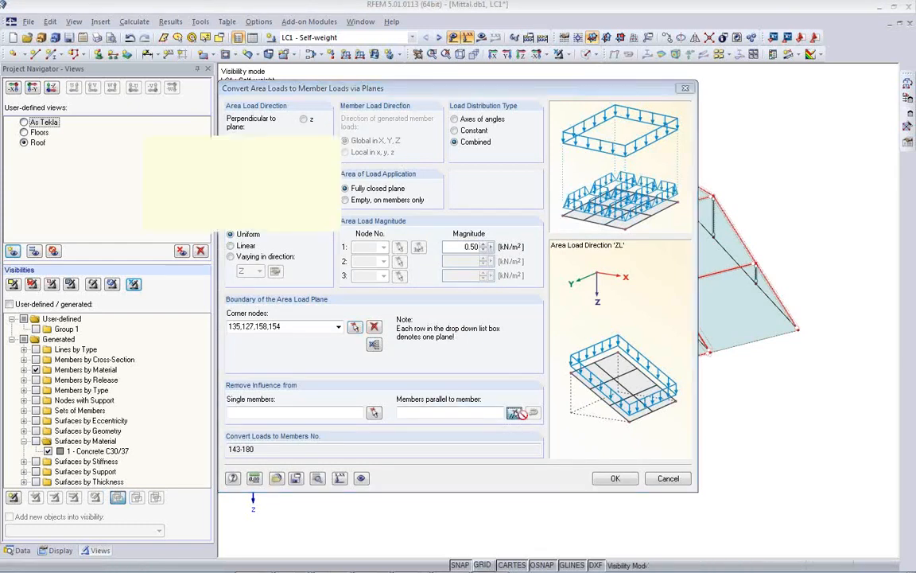
# Remove the load influence from all members parallel to member 177 and generate the roof member loads, accepting deletion of existing results.
pyautogui.click(514, 414)
pyautogui.click(497, 406)
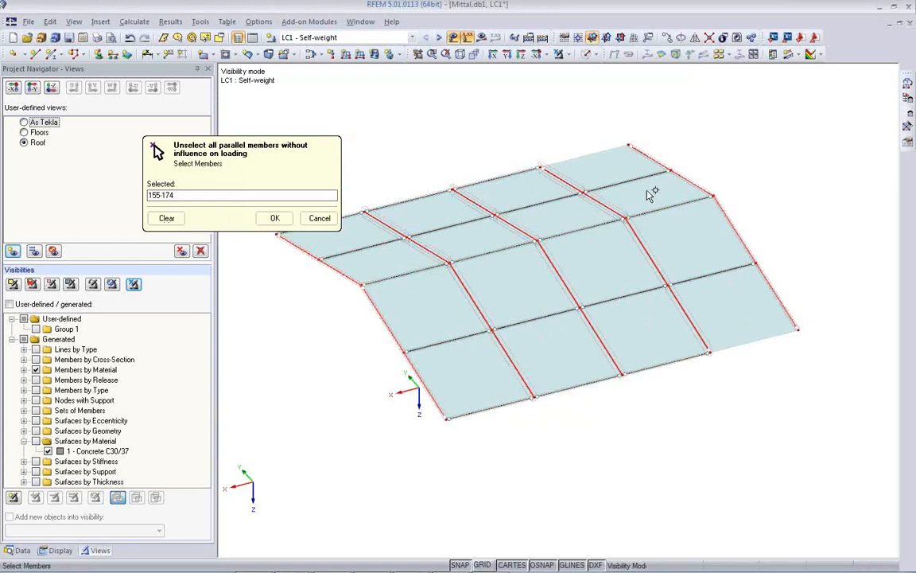
pyautogui.click(285, 220)
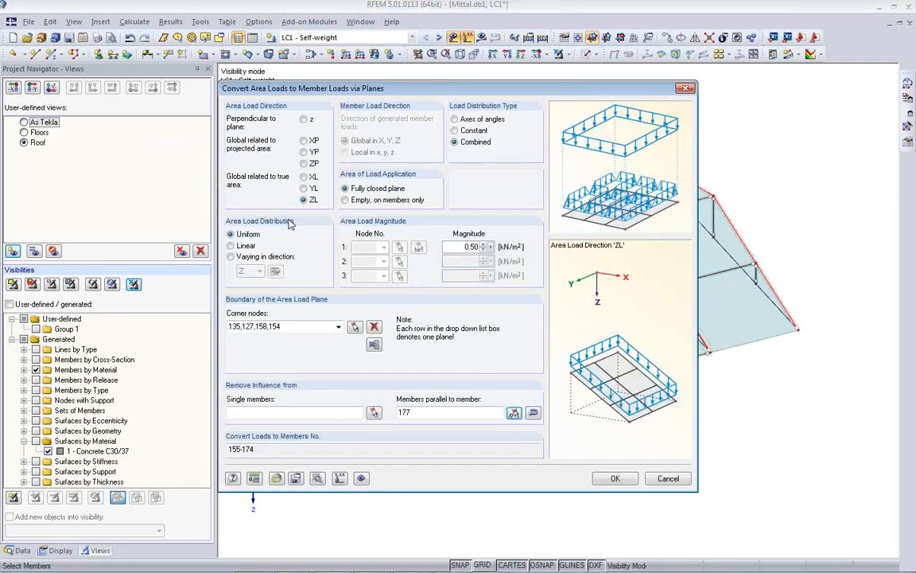
pyautogui.click(614, 479)
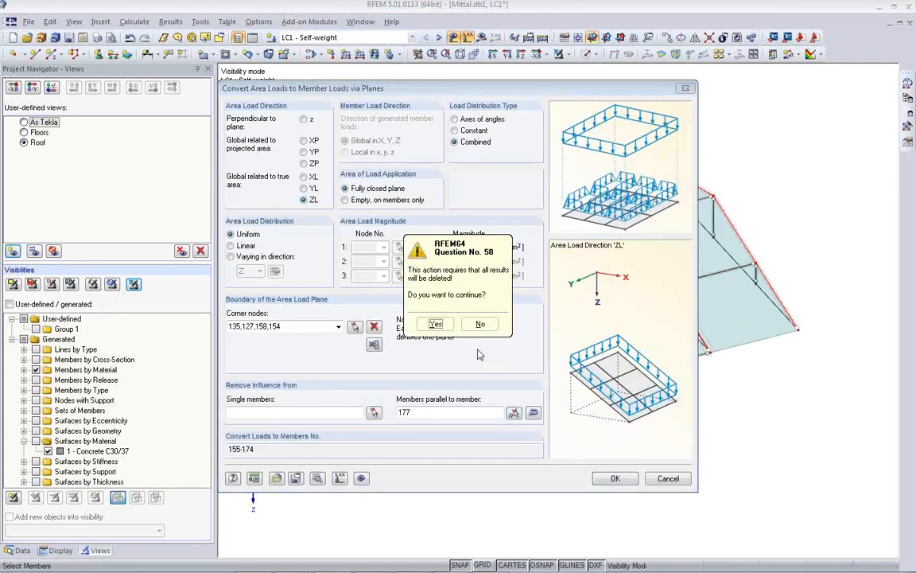
pyautogui.click(435, 323)
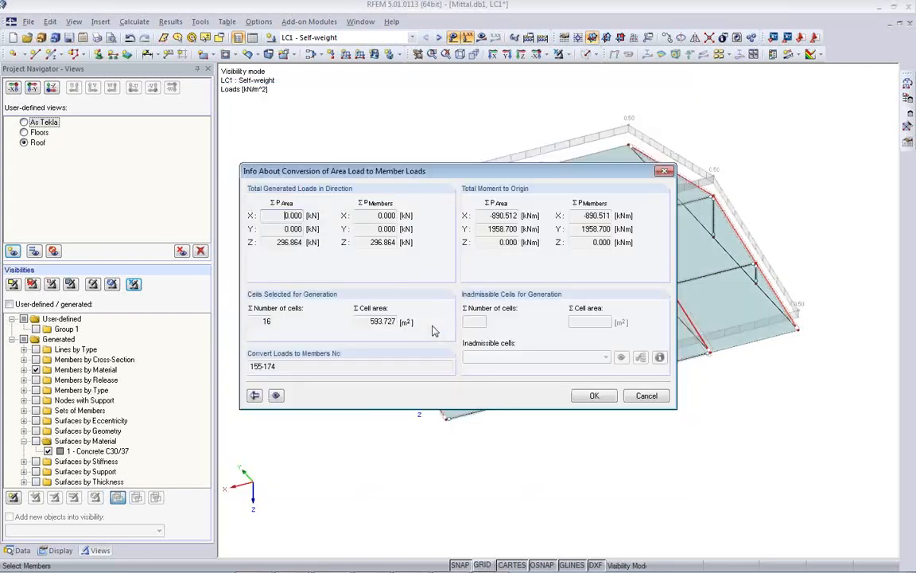
pyautogui.click(593, 396)
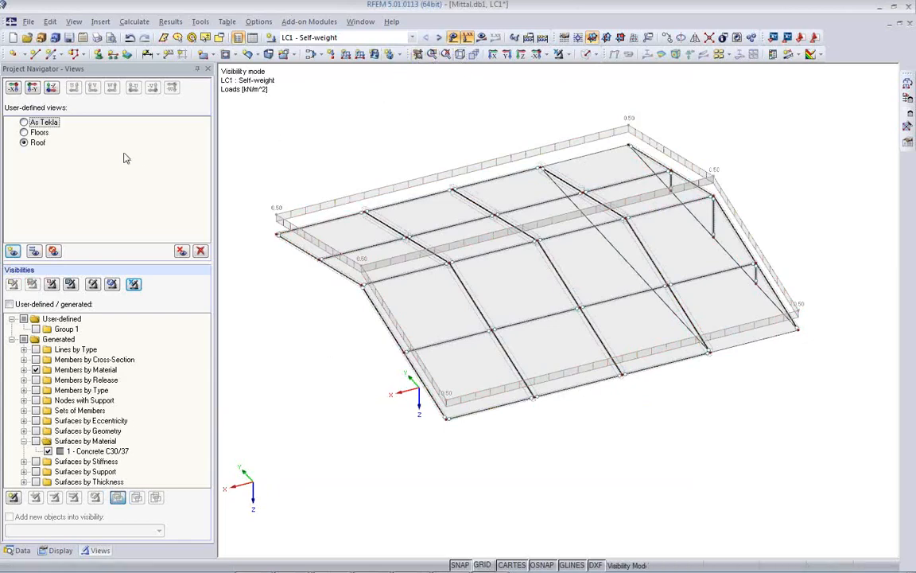
# Inspect the roof load on the whole structure in the As Tekla view, and switch to the Floors view.
pyautogui.click(25, 123)
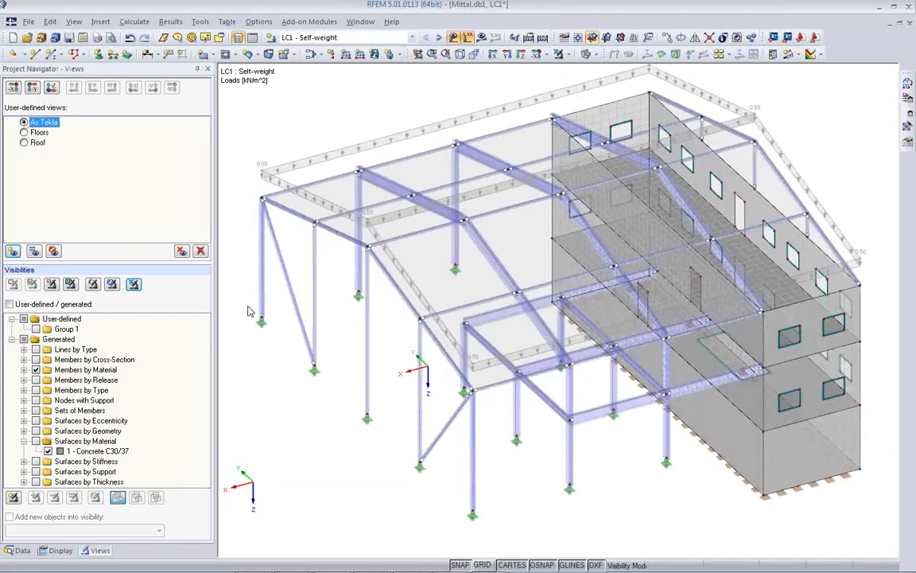
pyautogui.keyDown('ctrl'); pyautogui.moveTo(654, 451); pyautogui.dragTo(502, 320, button='middle'); pyautogui.keyUp('ctrl')
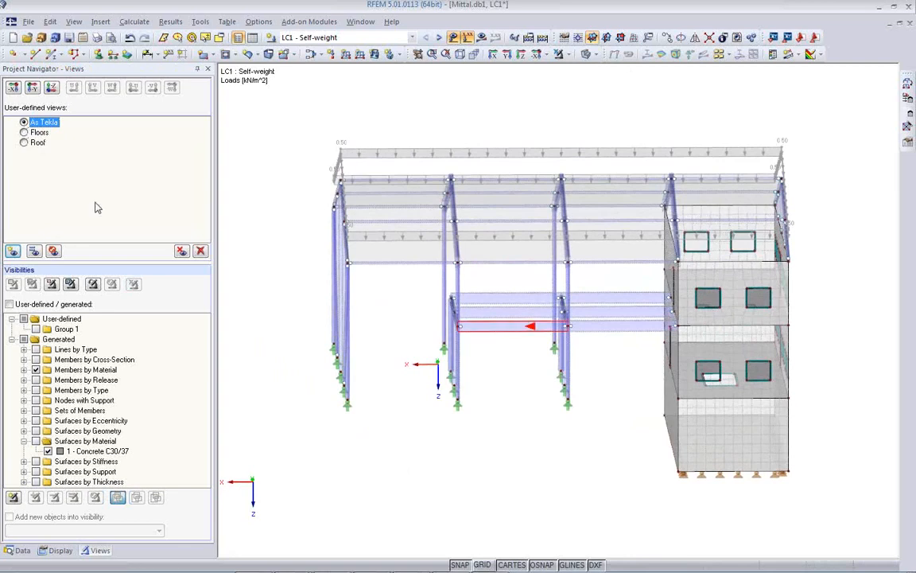
pyautogui.click(25, 133)
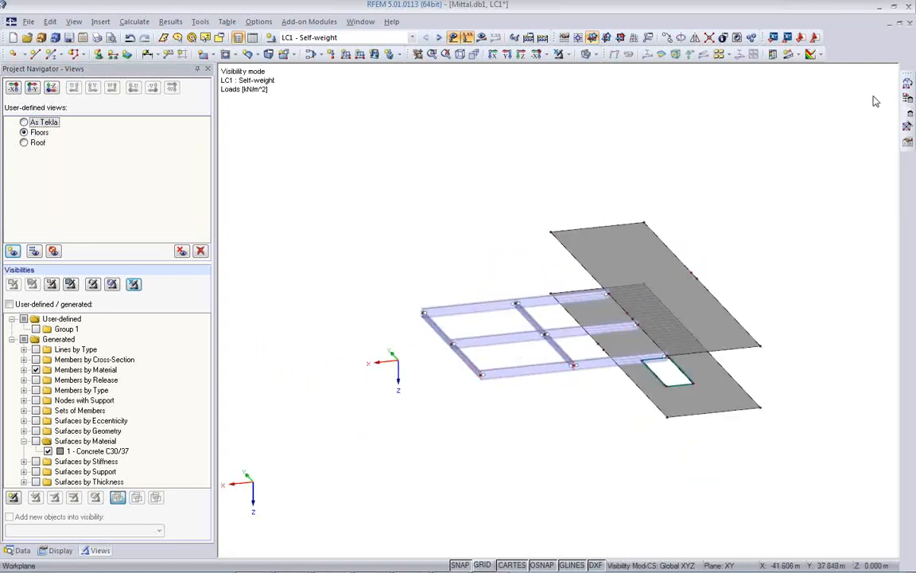
# Define a 1.50 kN/m² area load plane in ZL over the floor beams through corner nodes 150, 139, 141 and 147.
pyautogui.doubleClick(592, 311)
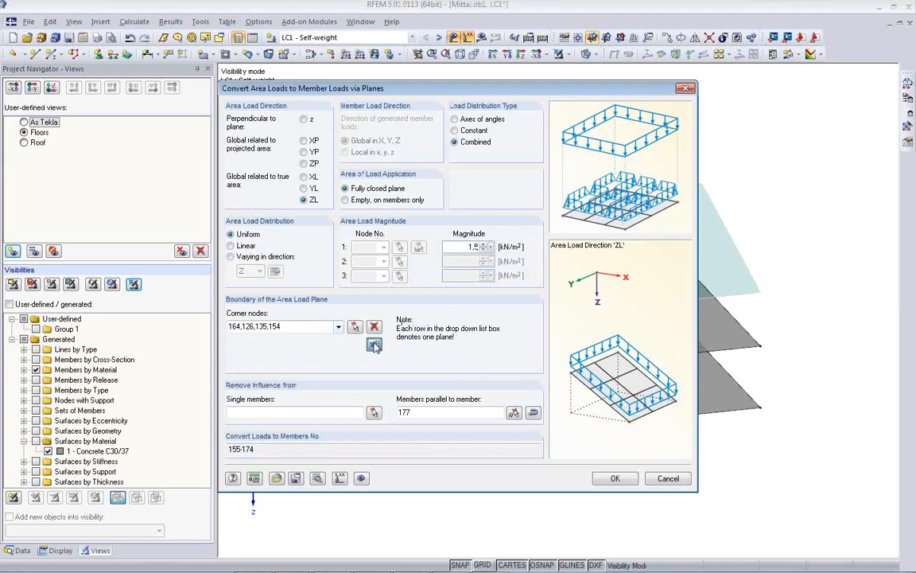
pyautogui.click(374, 344)
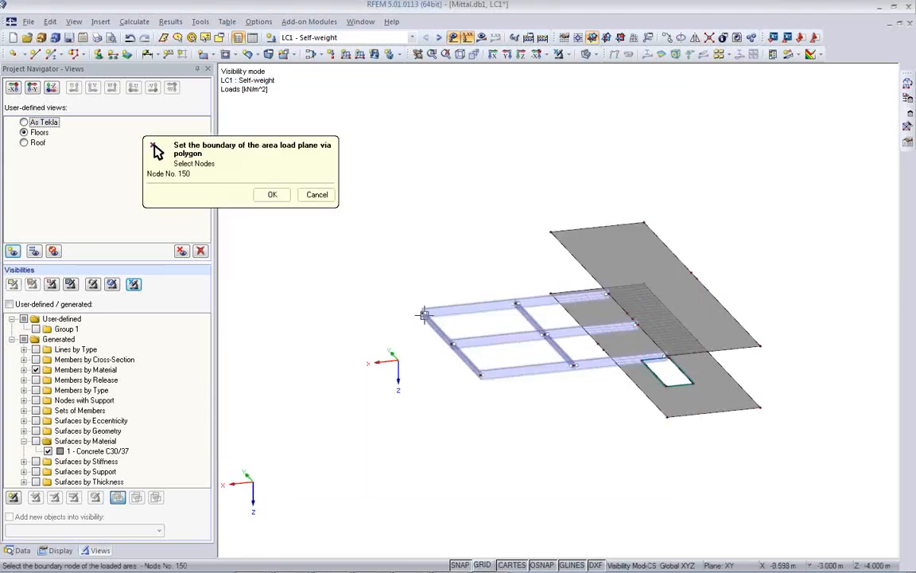
pyautogui.click(608, 295)
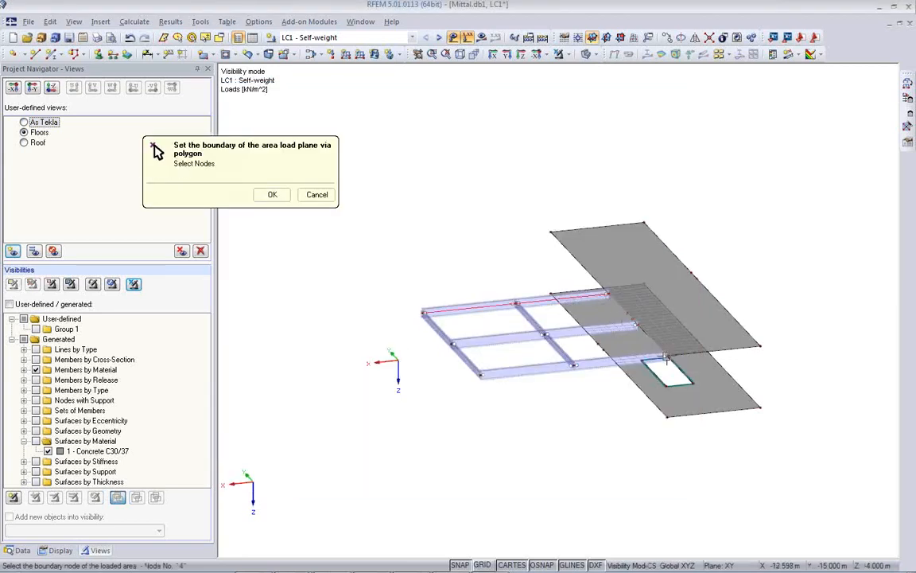
pyautogui.click(666, 355)
pyautogui.click(481, 375)
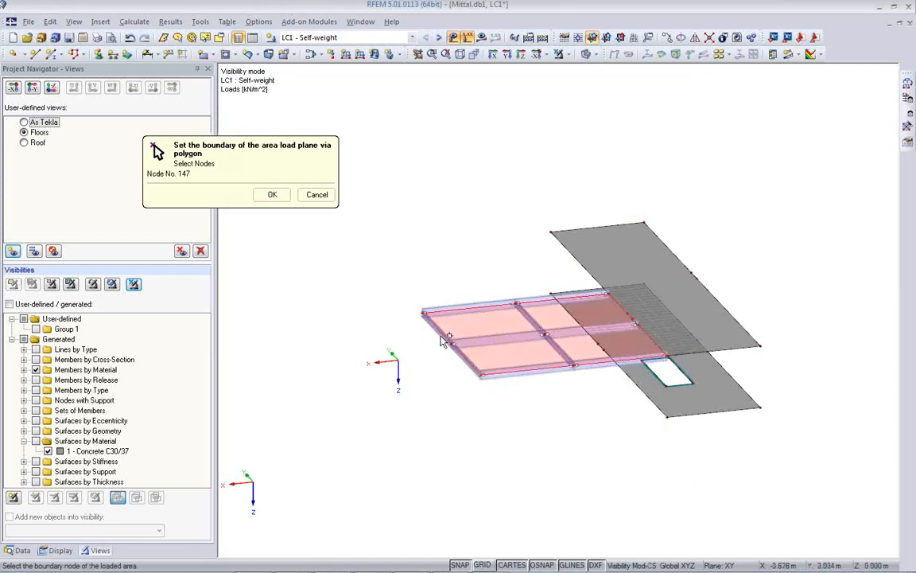
pyautogui.click(424, 312)
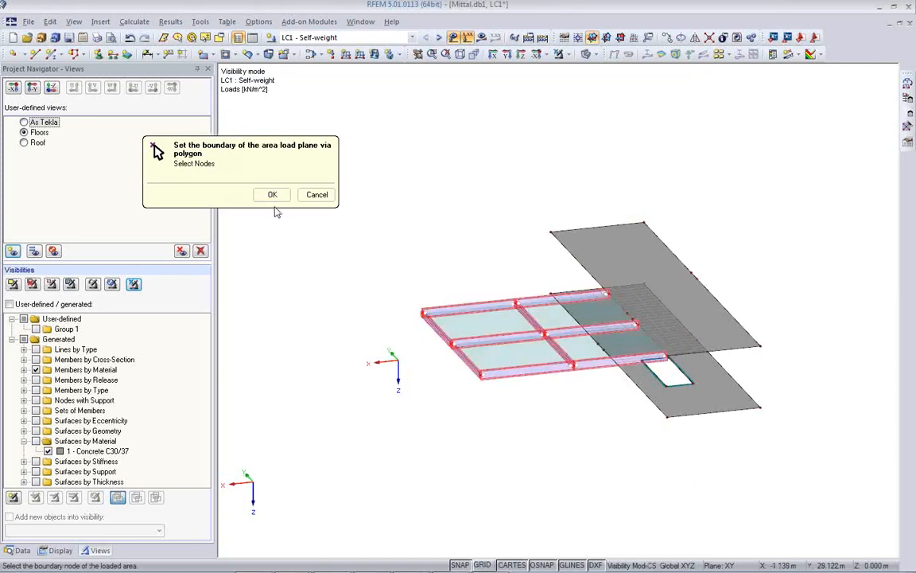
pyautogui.click(272, 195)
# Remove the load influence from the floor's transverse beams, keeping members 184-189, and generate the floor member loads.
pyautogui.click(514, 413)
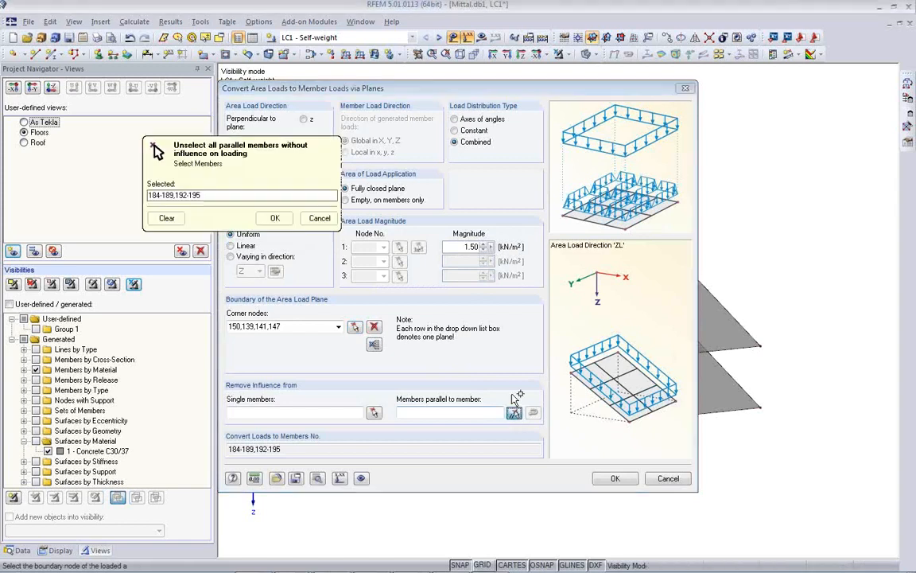
pyautogui.click(465, 361)
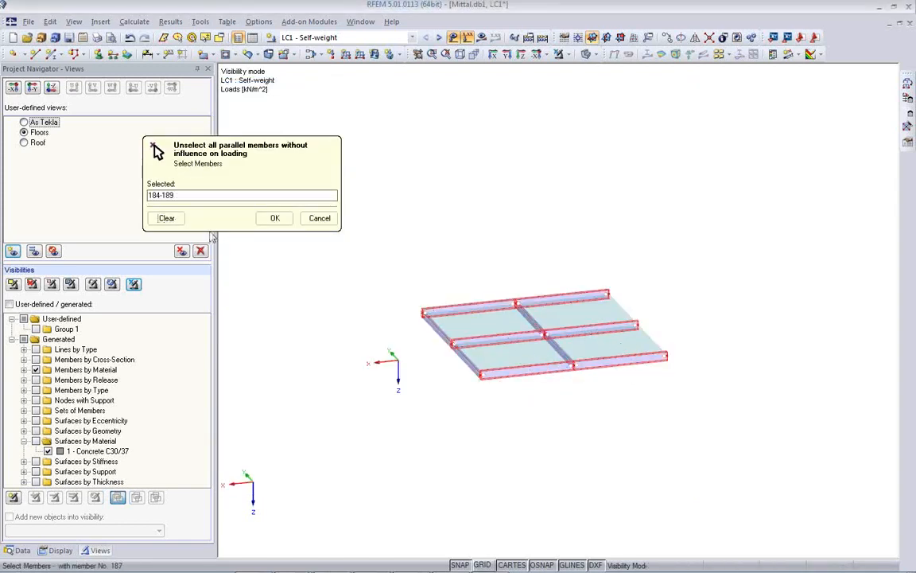
pyautogui.click(272, 218)
pyautogui.click(611, 480)
pyautogui.click(595, 396)
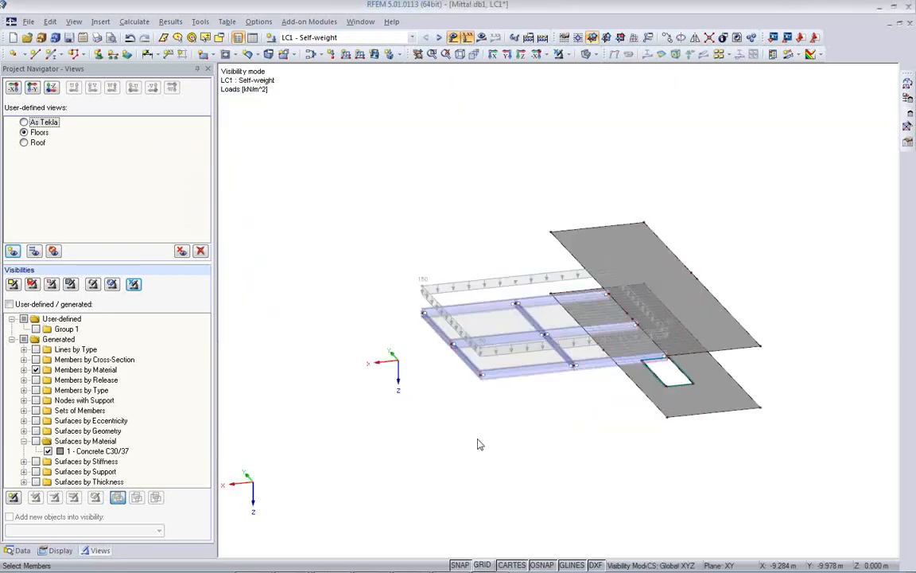
# Apply a uniform surface load of 1.50 kN/m² in global direction ZL to both concrete floor slabs.
pyautogui.click(375, 57)
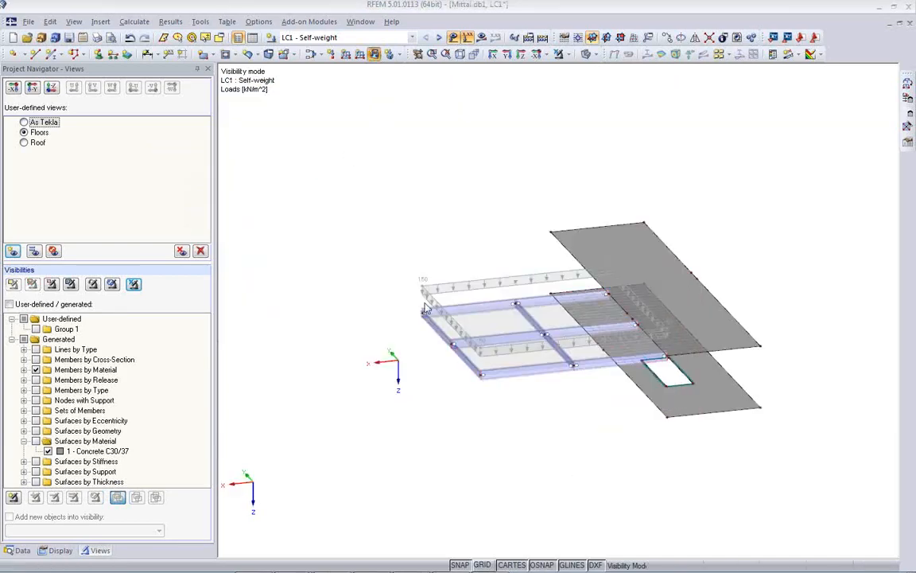
pyautogui.write('1.50')
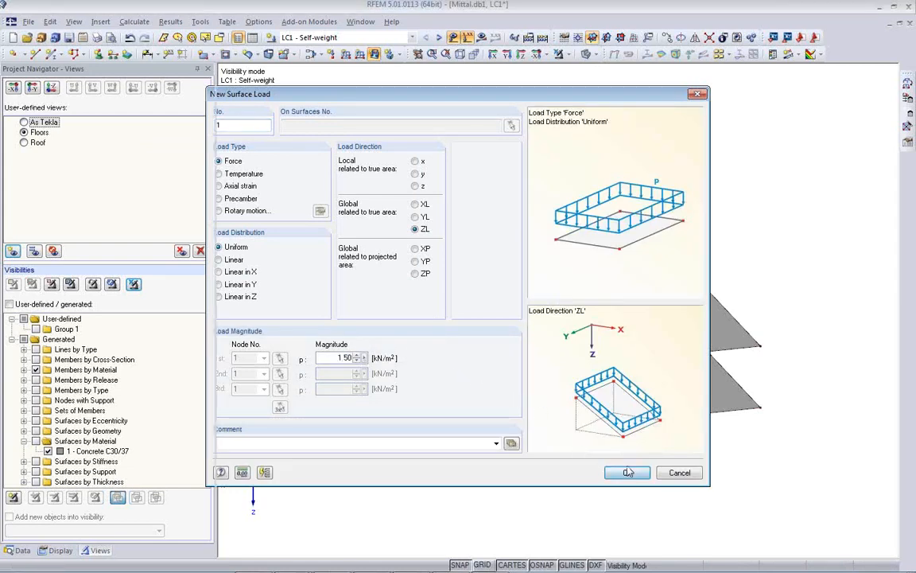
pyautogui.click(628, 472)
pyautogui.click(736, 394)
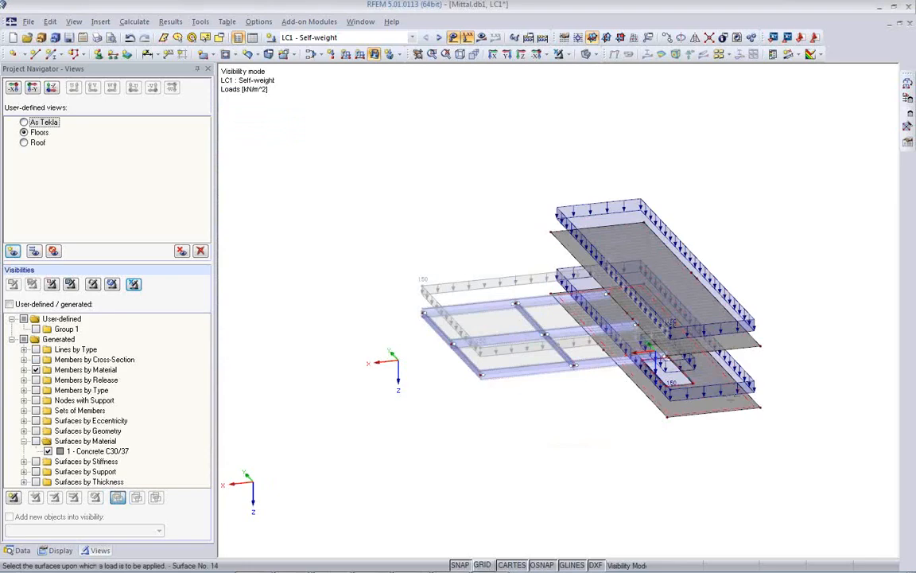
# Hide the loads and add line releases for φx, φy and φz to lines 39, 55, 68 and 115 of upper slab surface 13.
pyautogui.keyDown('ctrl'); pyautogui.moveTo(599, 460); pyautogui.dragTo(583, 347, button='middle'); pyautogui.keyUp('ctrl')
pyautogui.click(454, 38)
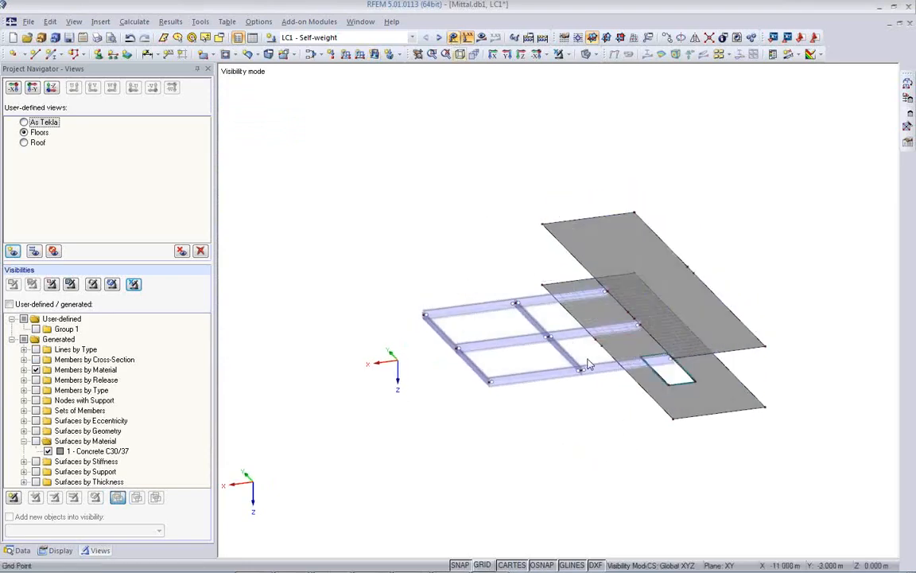
pyautogui.moveTo(646, 427)
pyautogui.keyDown('ctrl'); pyautogui.mouseDown(button='middle')
pyautogui.moveTo(611, 428)
pyautogui.moveTo(641, 415)
pyautogui.mouseUp(button='middle'); pyautogui.keyUp('ctrl')
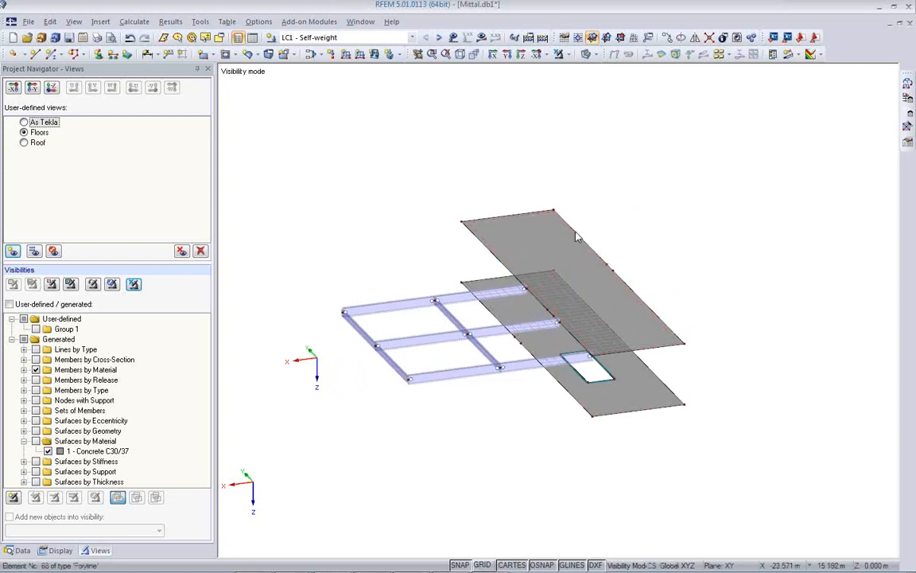
pyautogui.doubleClick(538, 247)
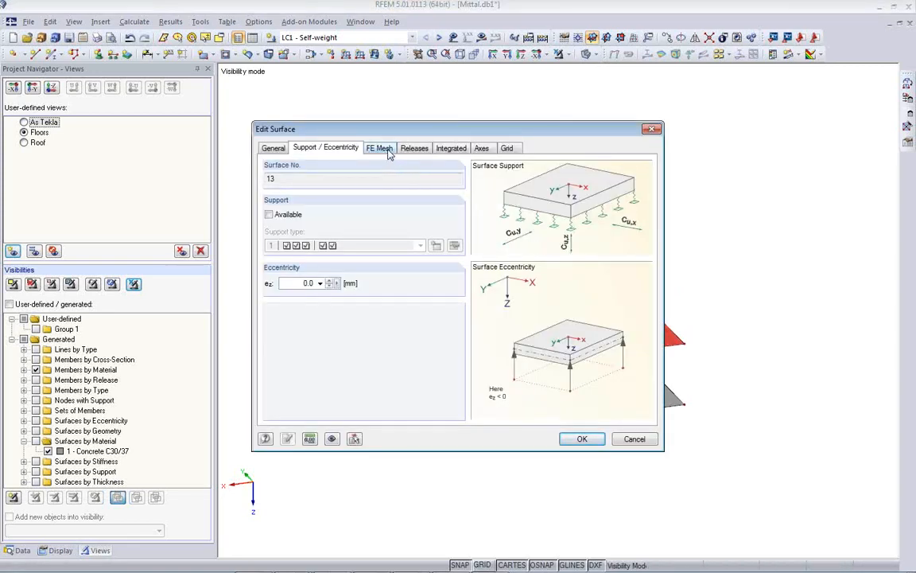
pyautogui.click(425, 151)
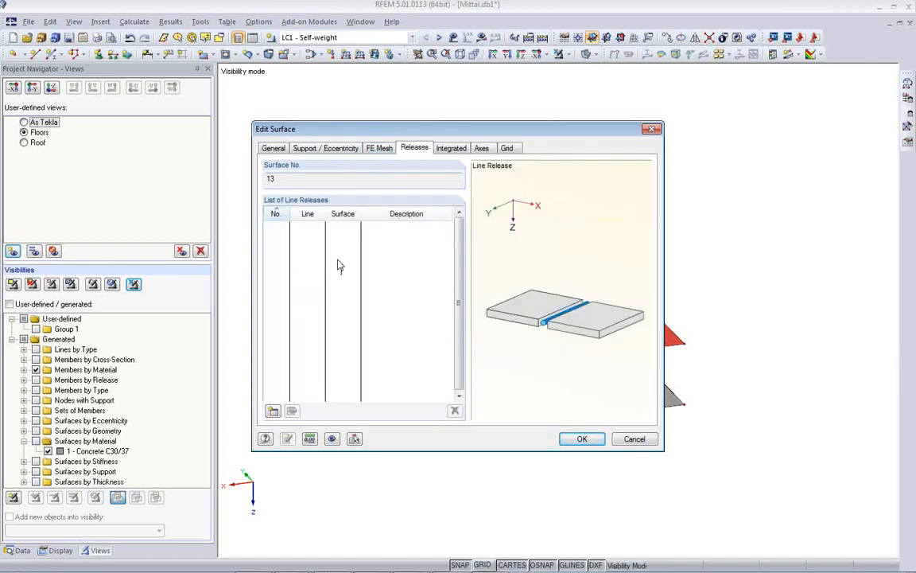
pyautogui.click(274, 410)
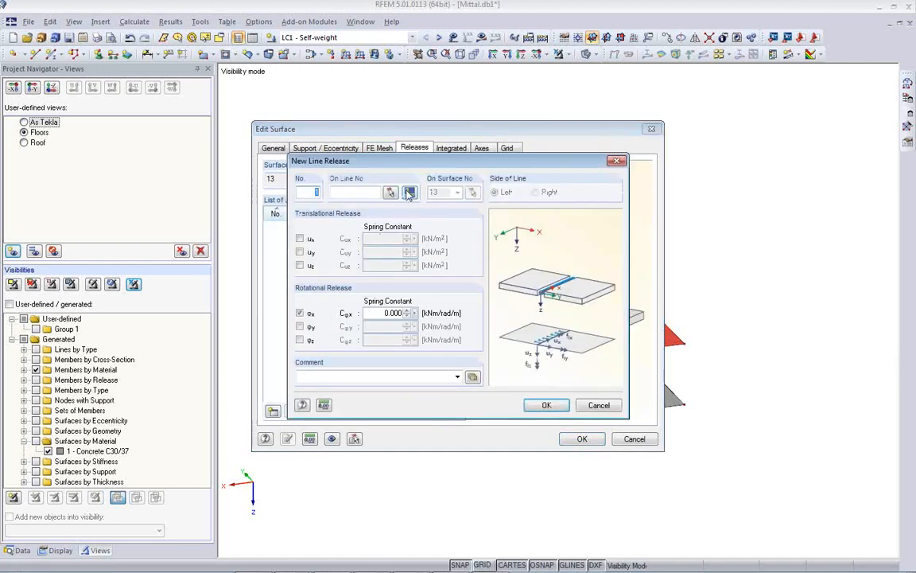
pyautogui.click(300, 327)
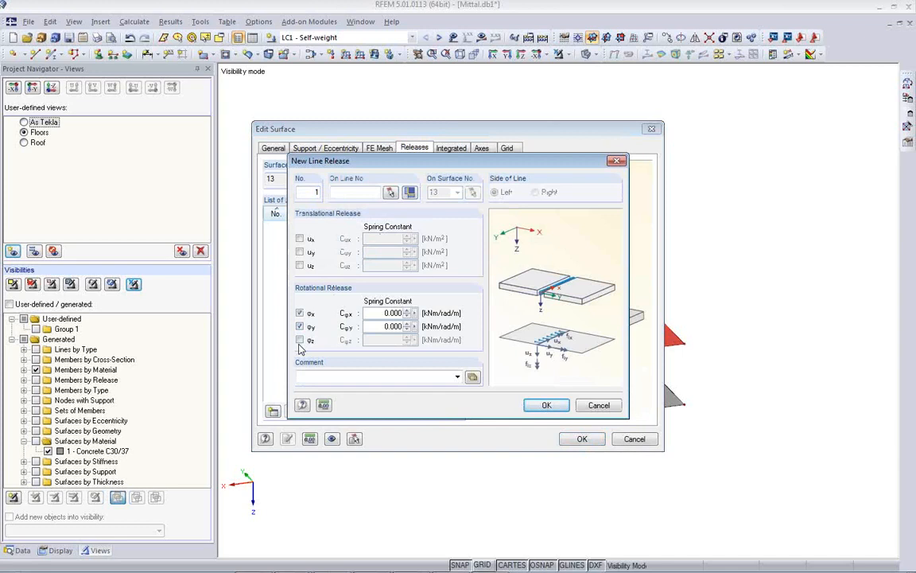
pyautogui.click(299, 341)
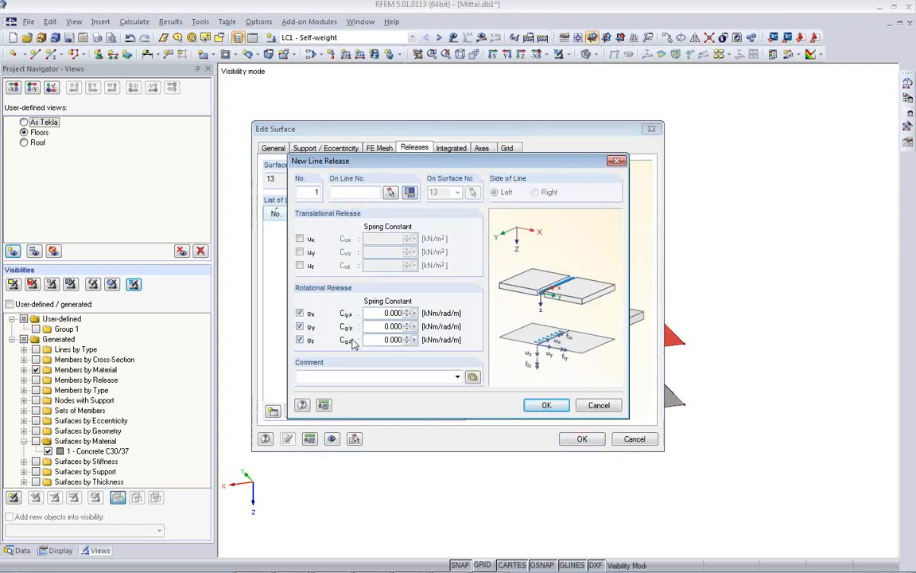
pyautogui.click(391, 194)
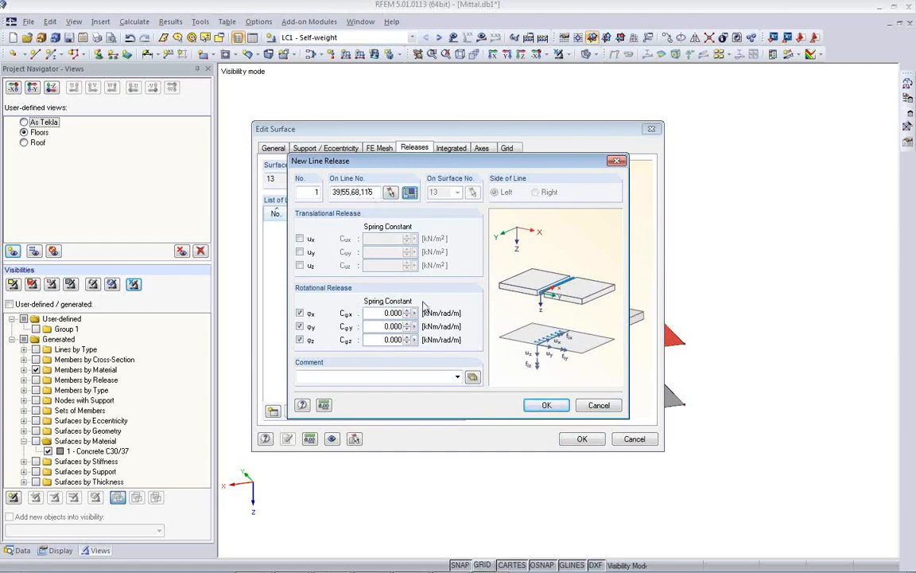
pyautogui.click(548, 405)
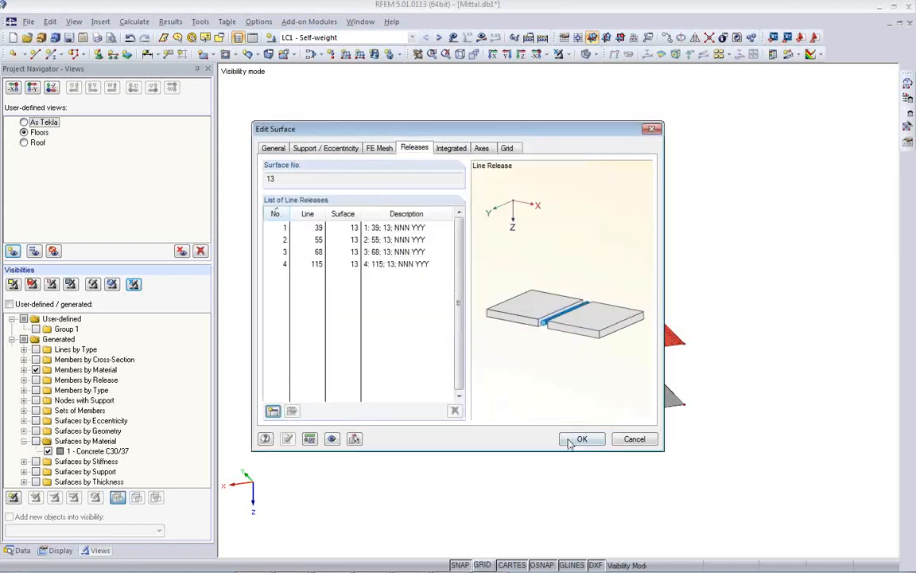
pyautogui.click(573, 441)
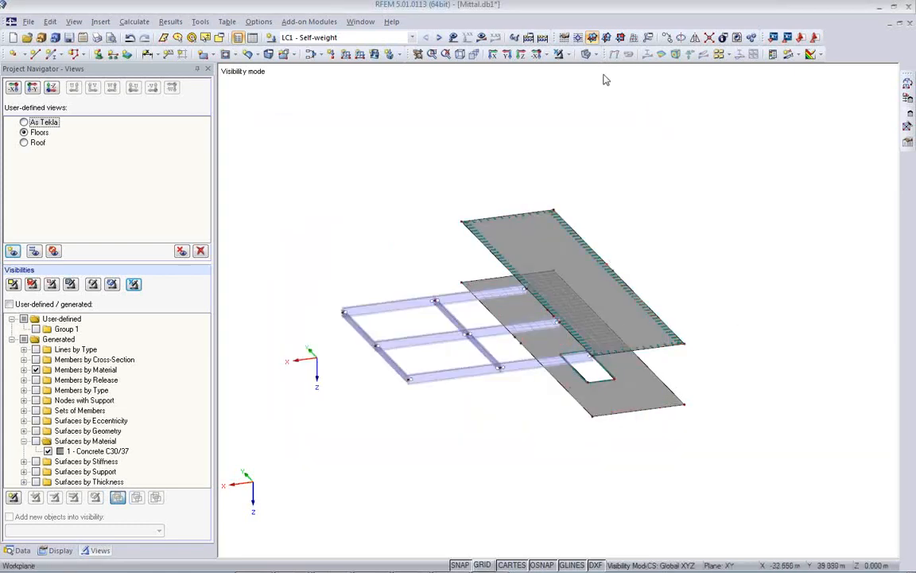
# Show the model as wireframe and add φx, φy and φz releases to lines 102, 118, 127, 135 and 137-140 of lower slab surface 14.
pyautogui.click(587, 55)
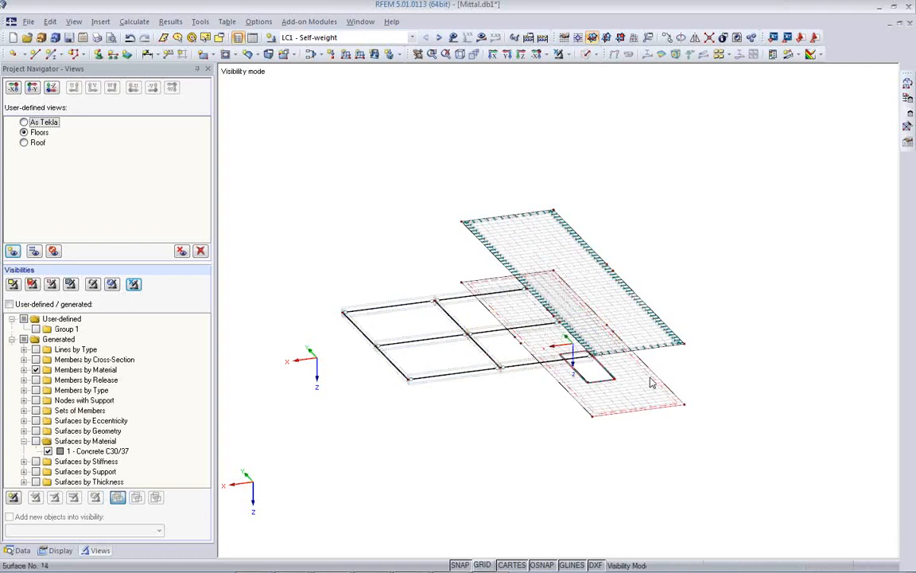
pyautogui.doubleClick(651, 383)
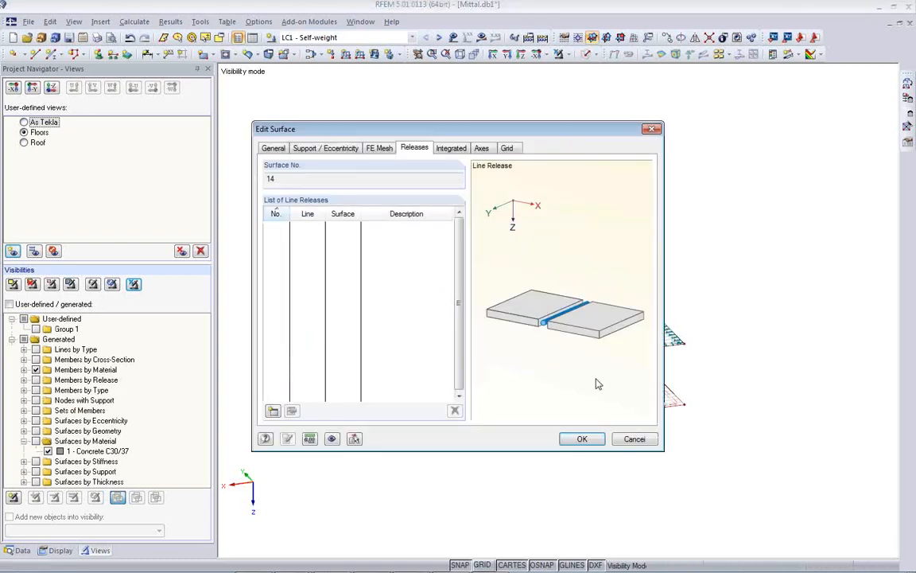
pyautogui.click(273, 411)
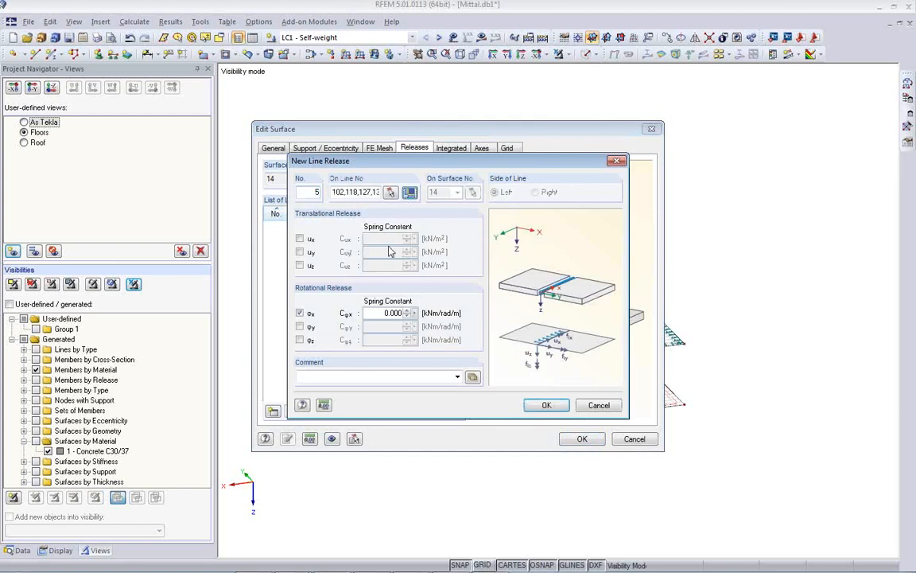
pyautogui.click(300, 326)
pyautogui.click(300, 340)
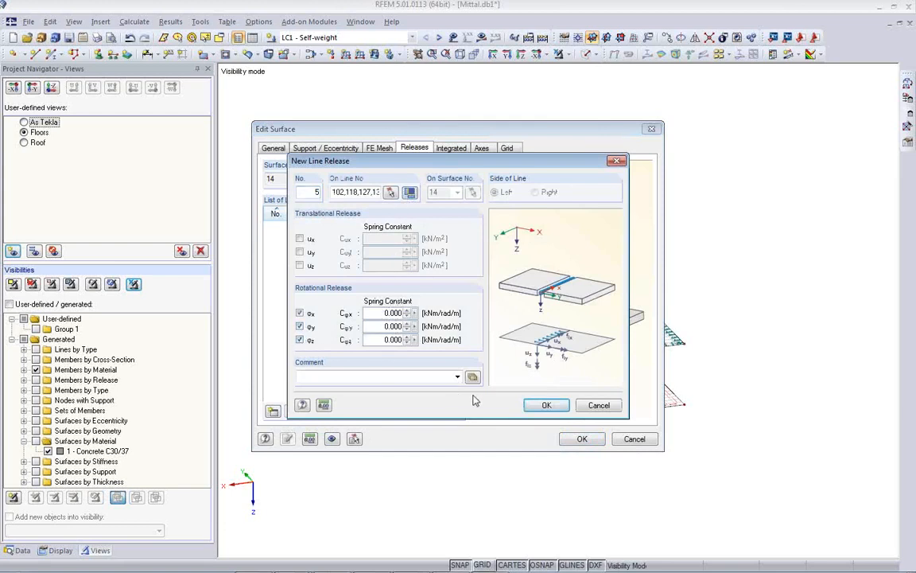
pyautogui.click(544, 406)
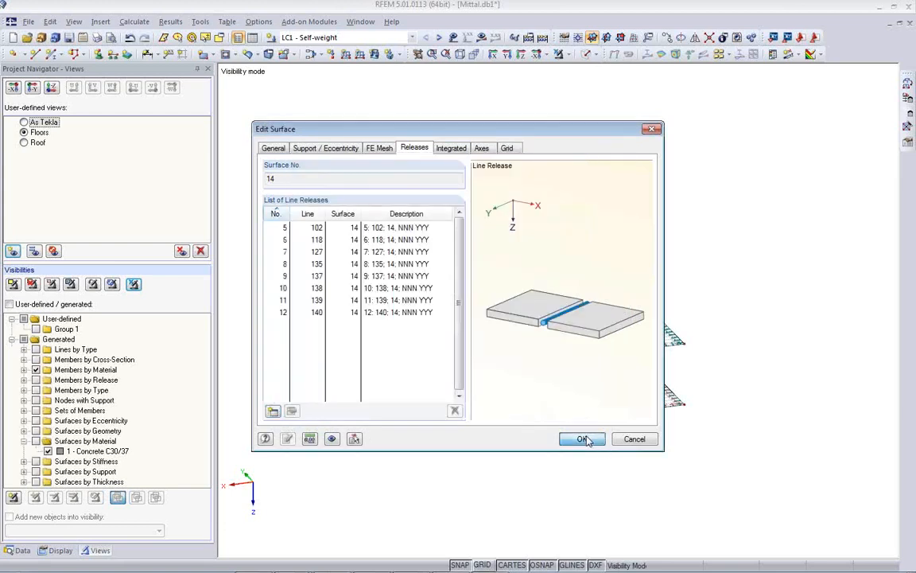
pyautogui.click(581, 437)
# Inspect the line releases around both slabs and display the self-weight loads on the floors.
pyautogui.scroll(5, 574, 420)
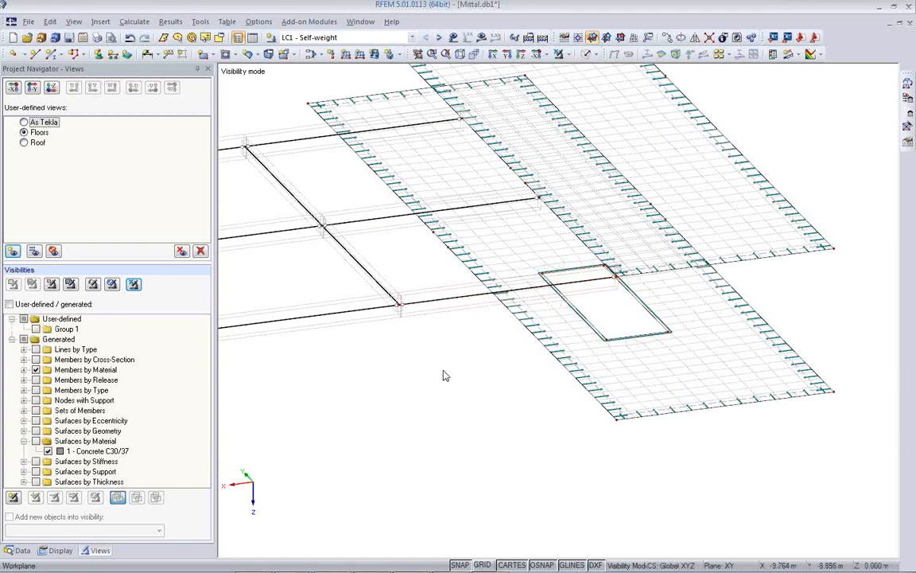
pyautogui.scroll(-5, 435, 389)
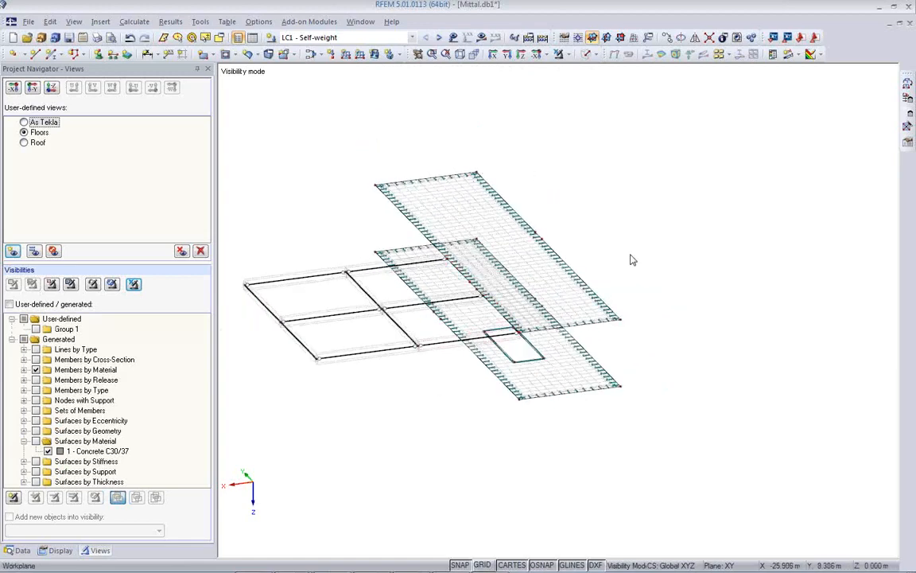
pyautogui.click(453, 38)
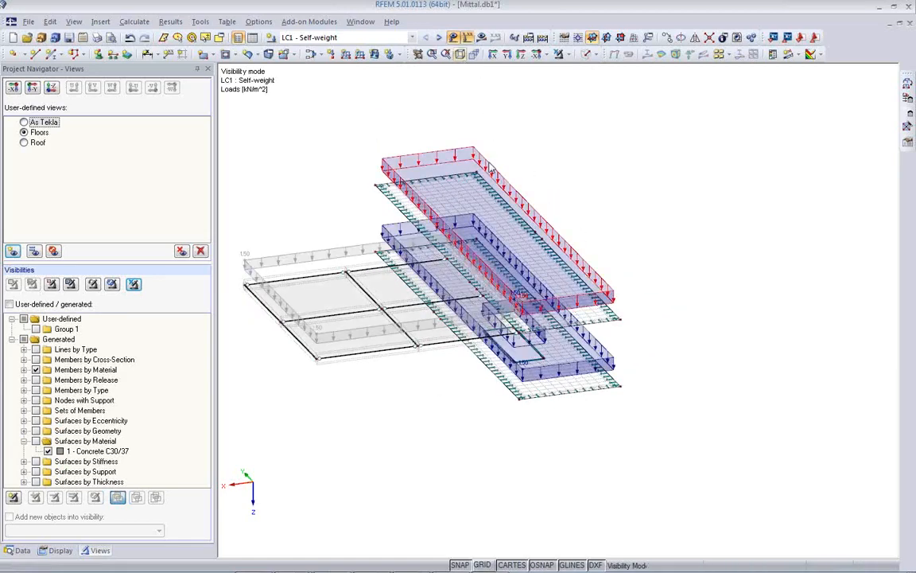
# Switch to the Roof view with load case LC2 - Snow active.
pyautogui.click(439, 37)
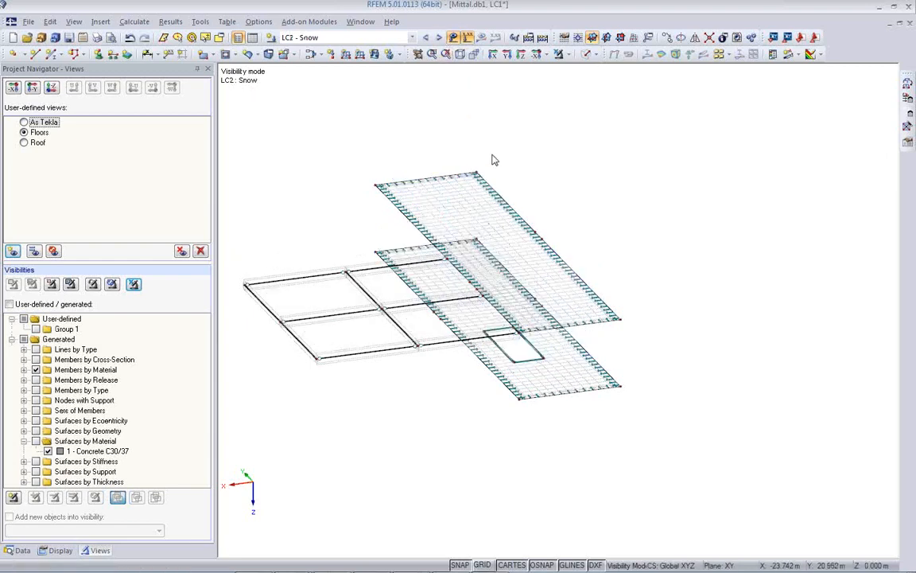
pyautogui.click(24, 142)
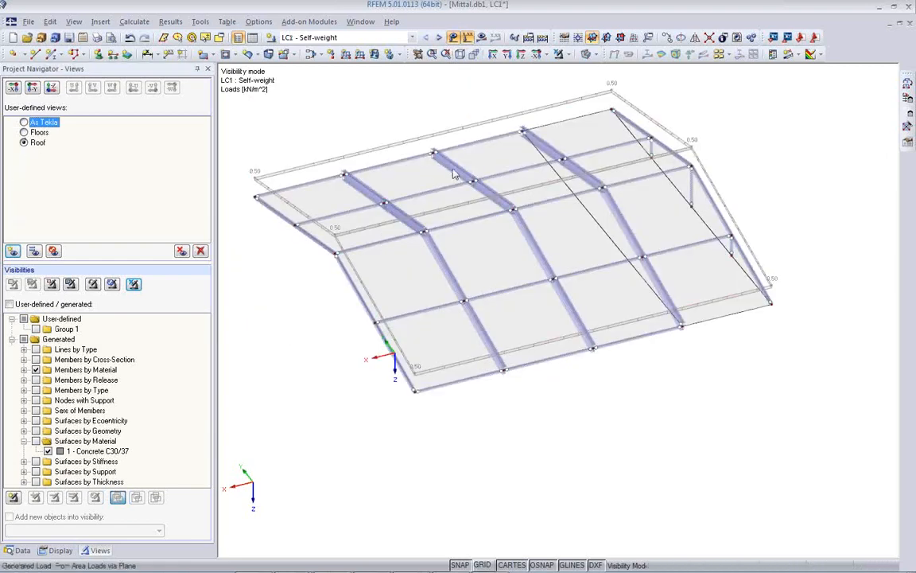
pyautogui.click(439, 37)
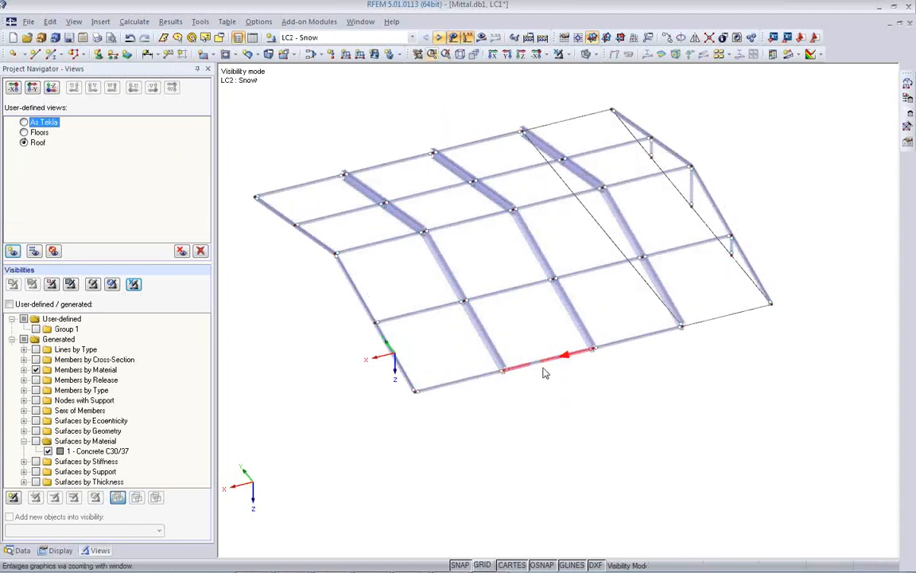
# Start generating snow loads for a duopitch roof to EN 1991-1-3 with the CEN annex and a ground snow load of 1.00 kN/m².
pyautogui.click(908, 116)
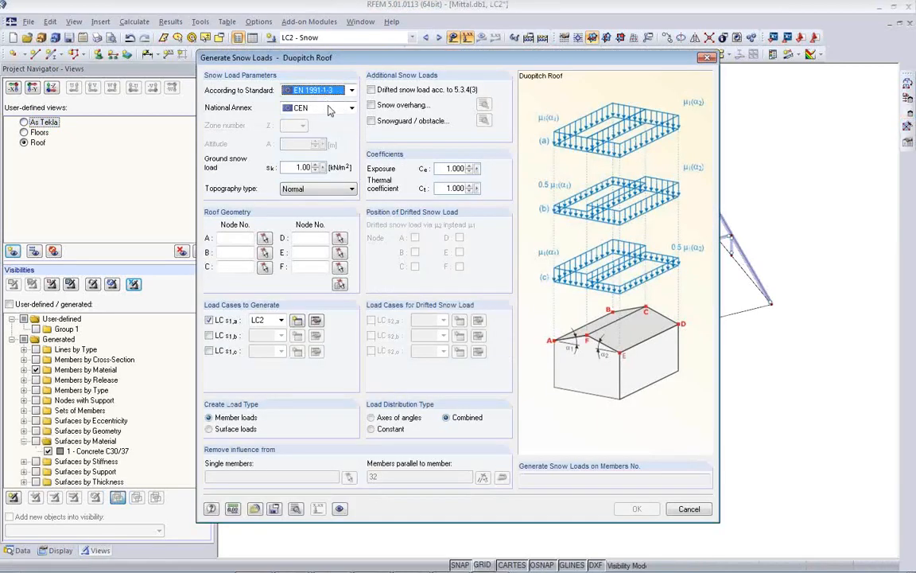
pyautogui.click(324, 96)
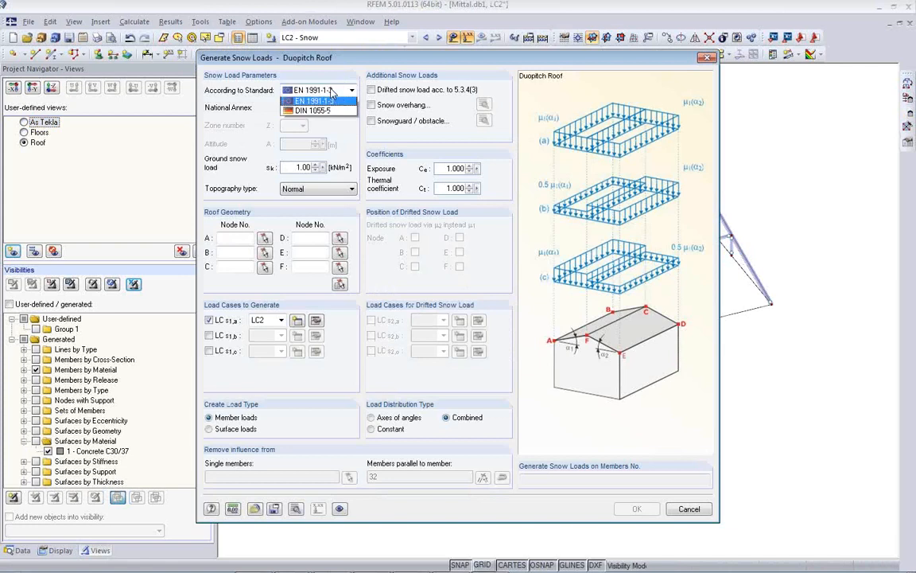
pyautogui.click(327, 111)
pyautogui.click(326, 108)
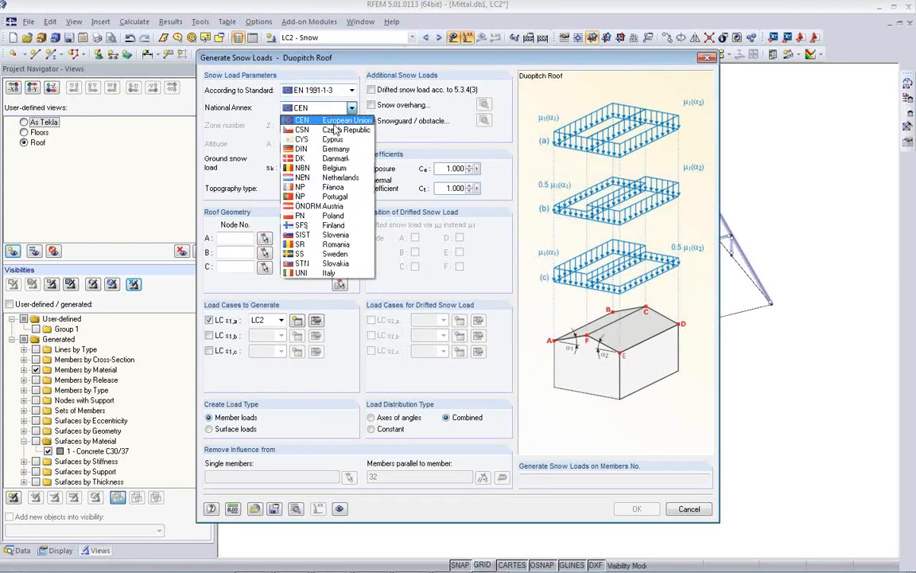
pyautogui.click(337, 122)
pyautogui.click(292, 168)
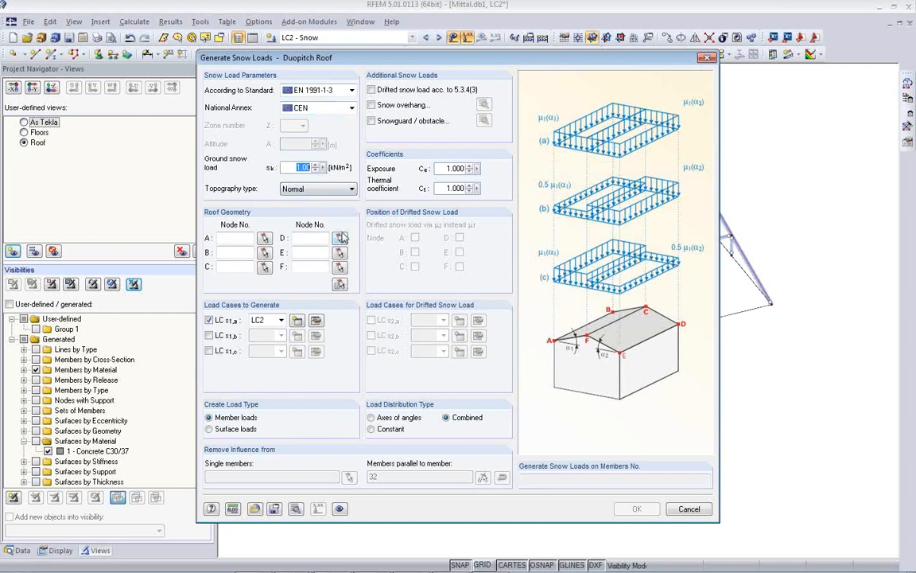
# Define the duopitch roof boundary by its six eave and ridge end nodes 164, 126, 135, 127, 158 and 154.
pyautogui.click(340, 283)
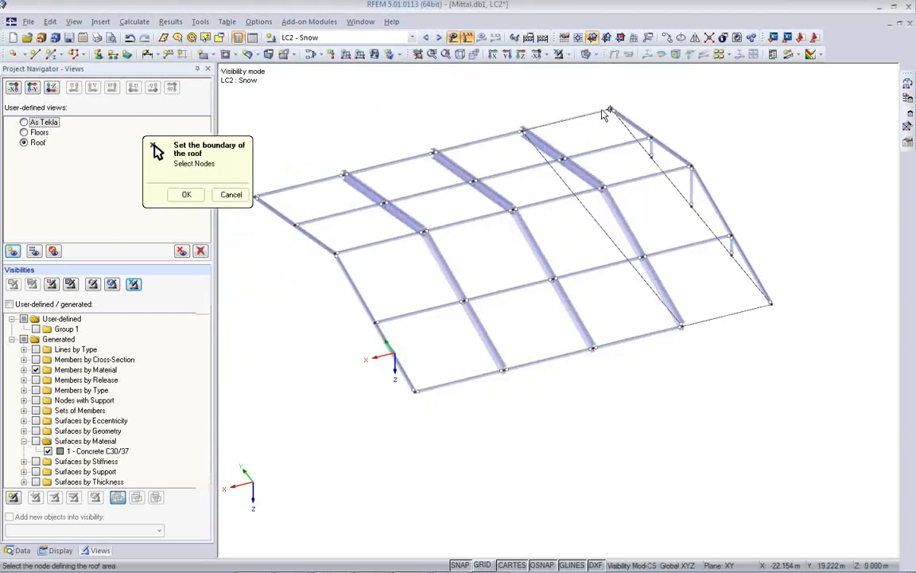
pyautogui.click(611, 110)
pyautogui.click(691, 166)
pyautogui.click(771, 303)
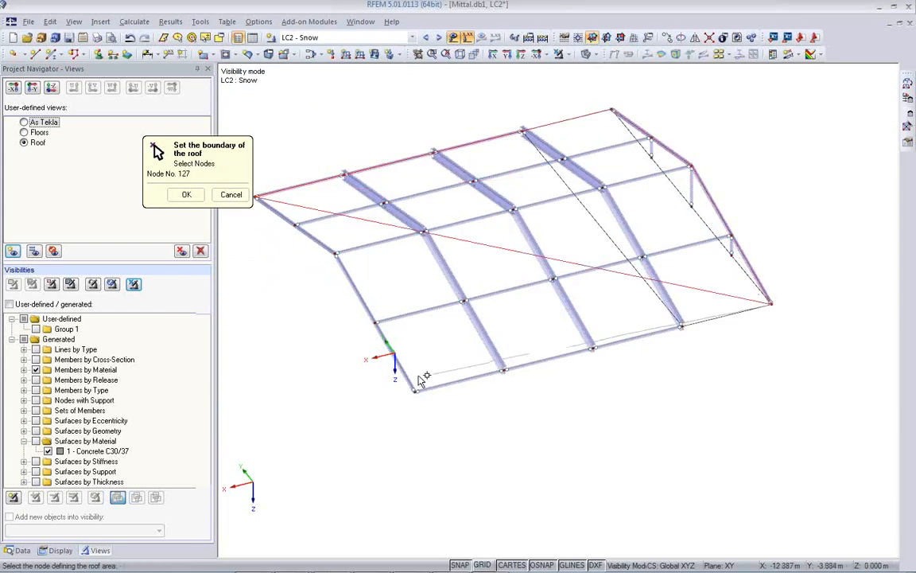
pyautogui.click(415, 390)
pyautogui.click(337, 253)
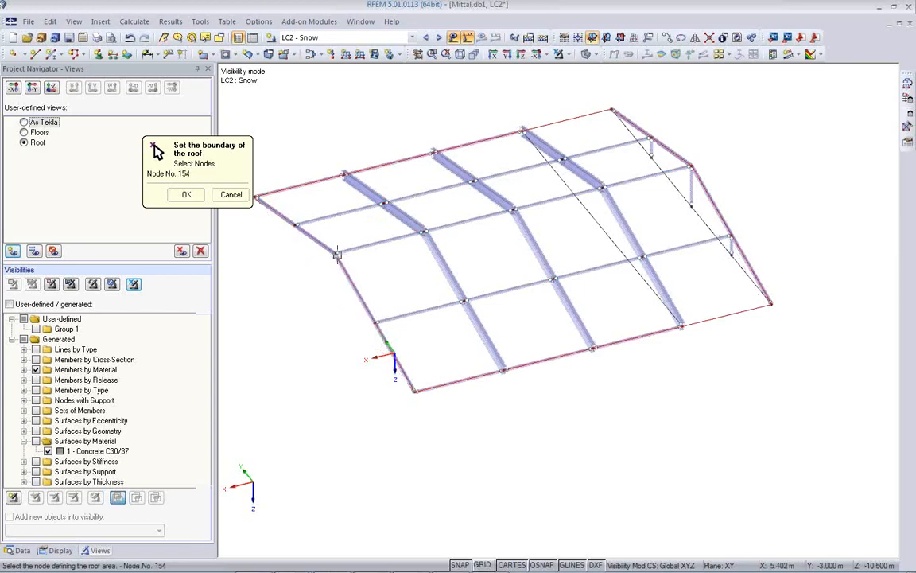
# Assign the snow to LC2, exclude the members parallel to member 177 and generate the roof snow loads.
pyautogui.click(281, 320)
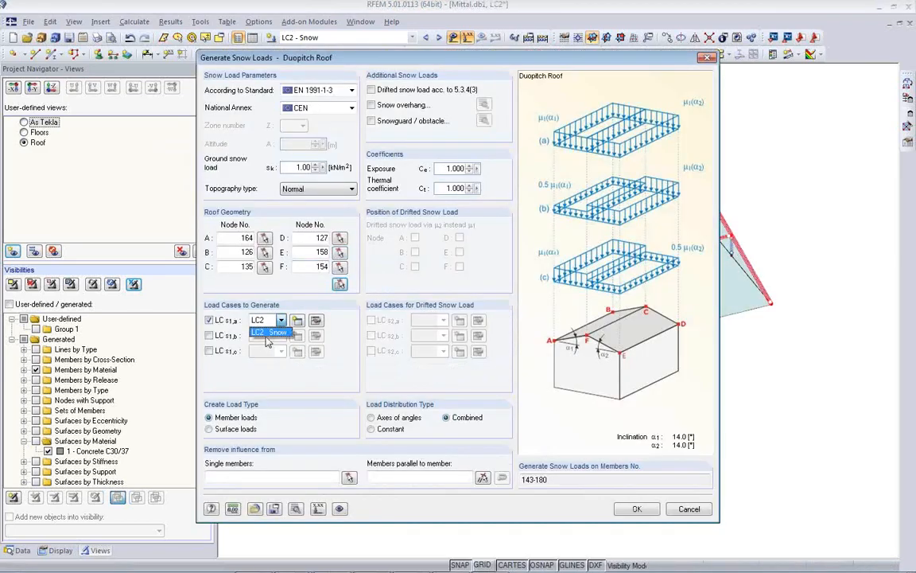
pyautogui.click(267, 334)
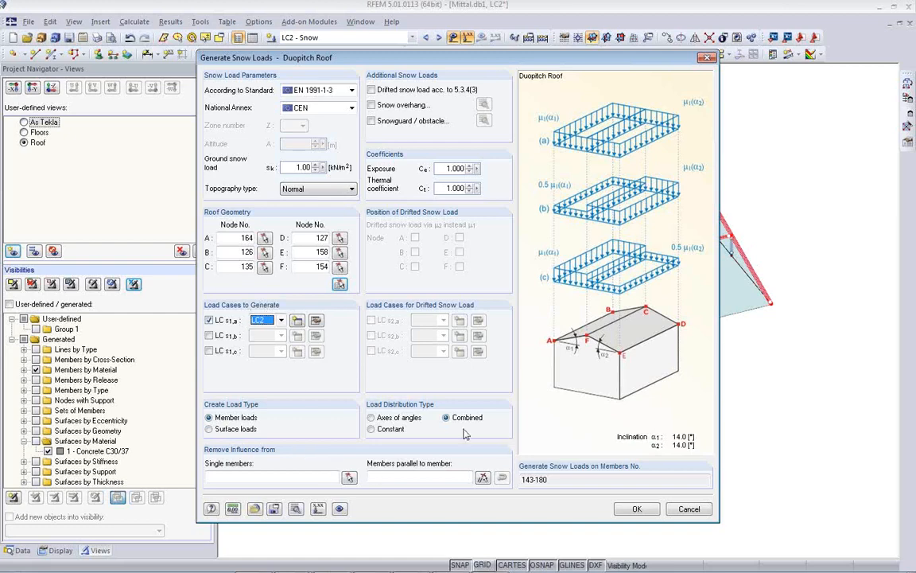
pyautogui.click(483, 477)
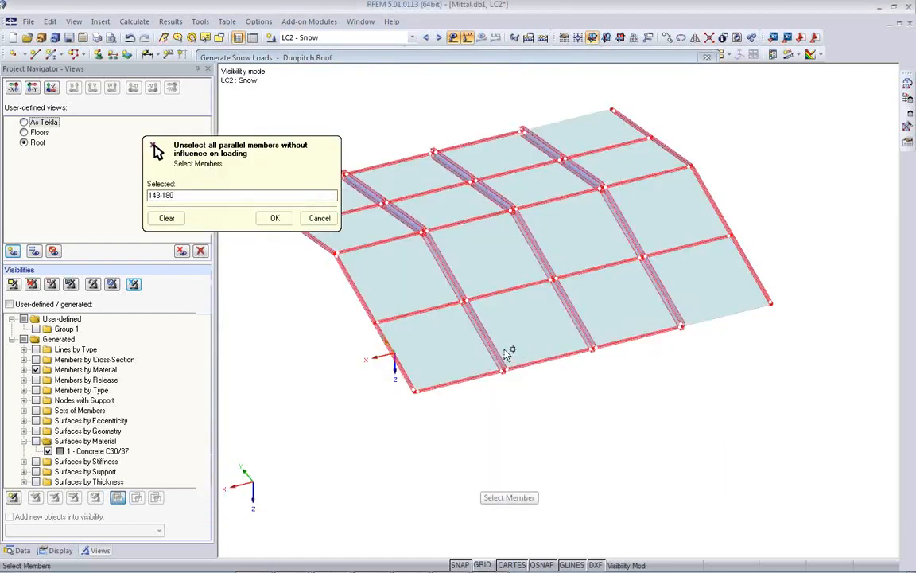
pyautogui.click(420, 334)
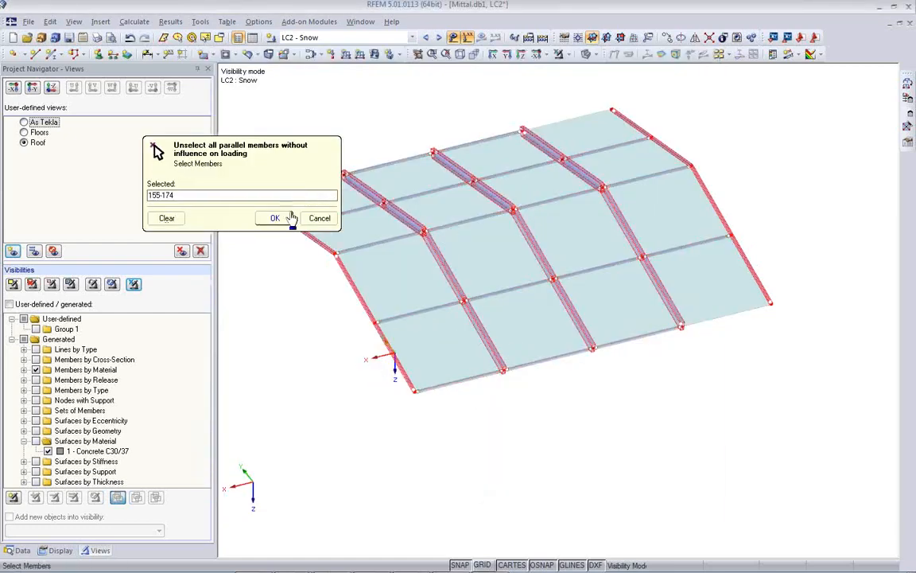
pyautogui.click(274, 218)
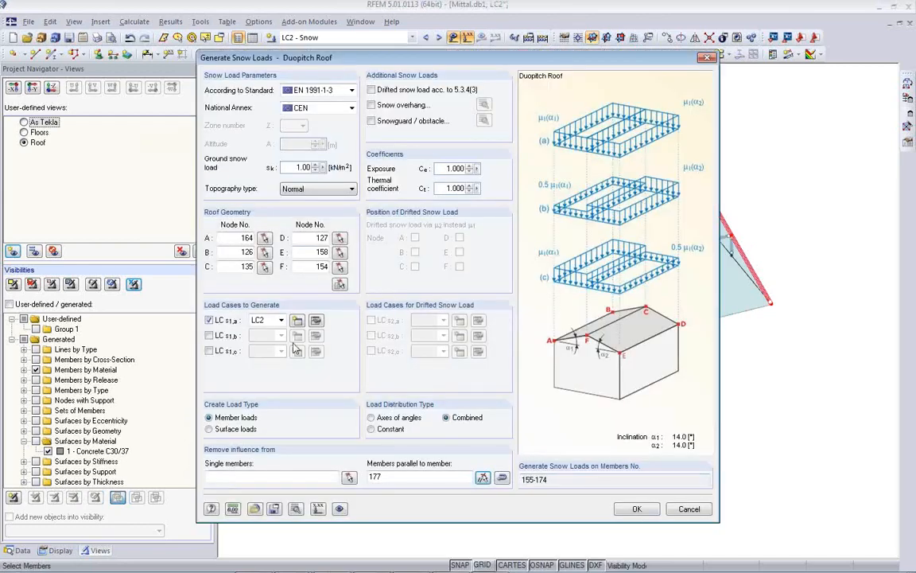
pyautogui.click(638, 510)
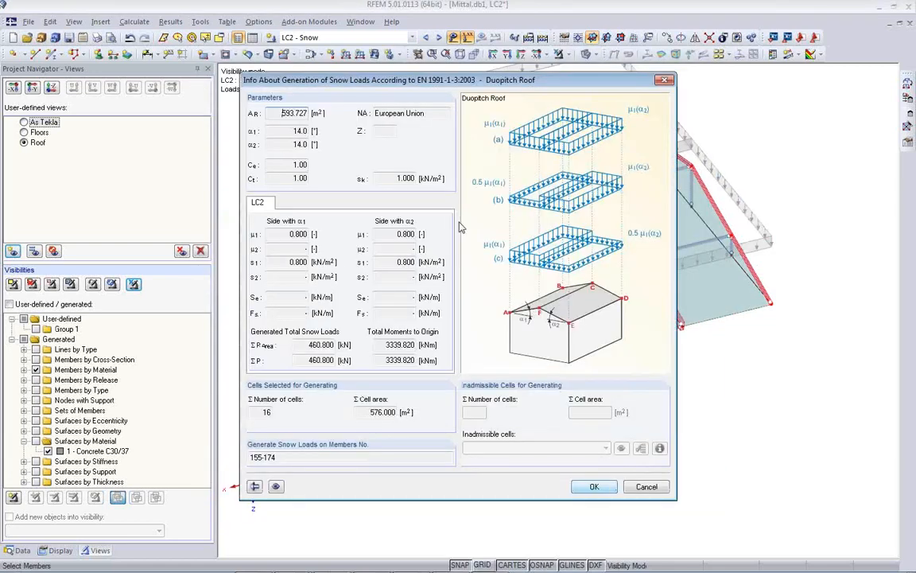
pyautogui.click(589, 487)
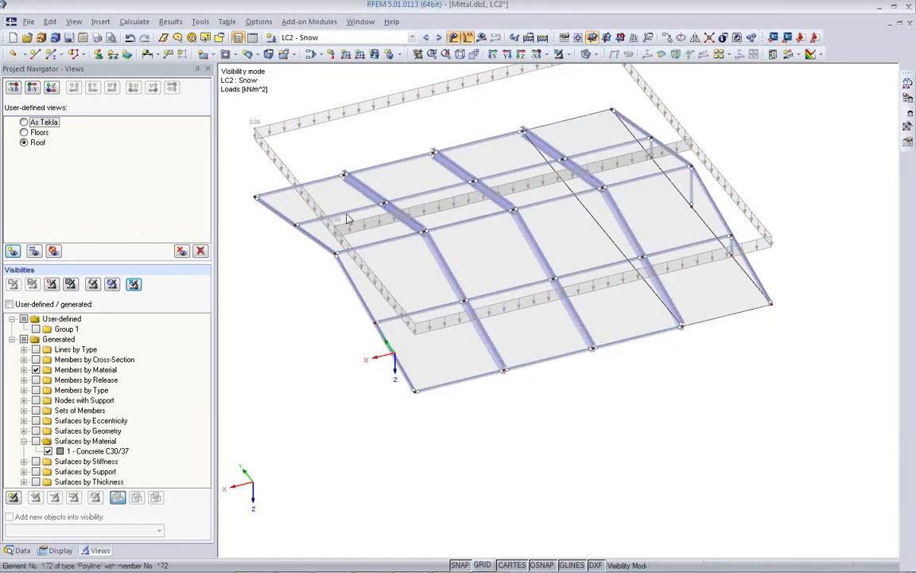
# Restore the As Tekla view of the whole building and make load case LC3 - Wind active.
pyautogui.click(439, 38)
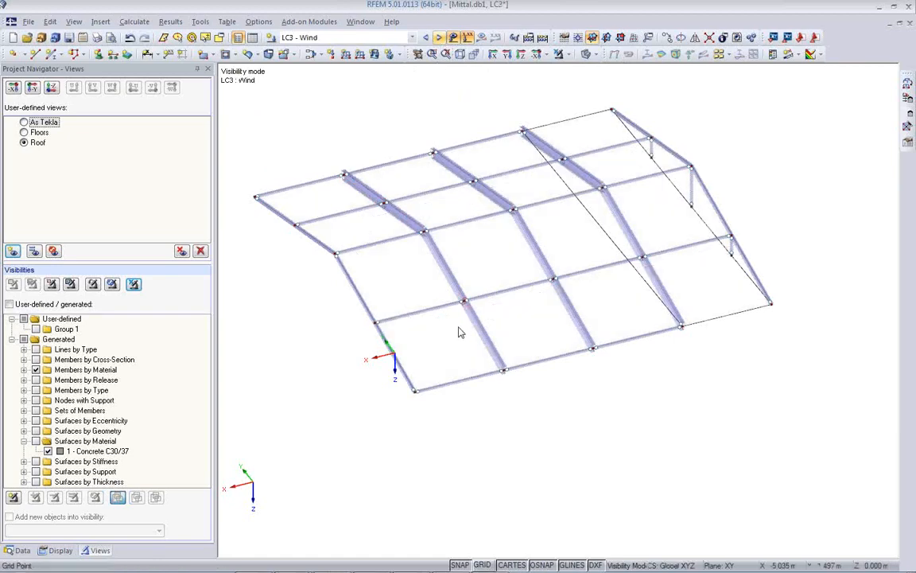
pyautogui.click(25, 123)
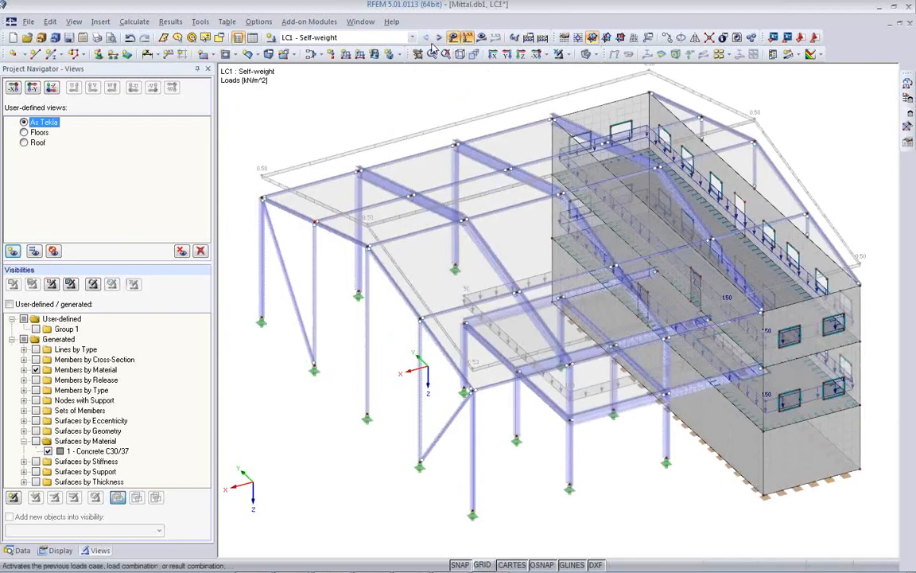
pyautogui.keyDown('ctrl'); pyautogui.moveTo(340, 386); pyautogui.dragTo(369, 348, button='middle'); pyautogui.keyUp('ctrl')
pyautogui.click(388, 37)
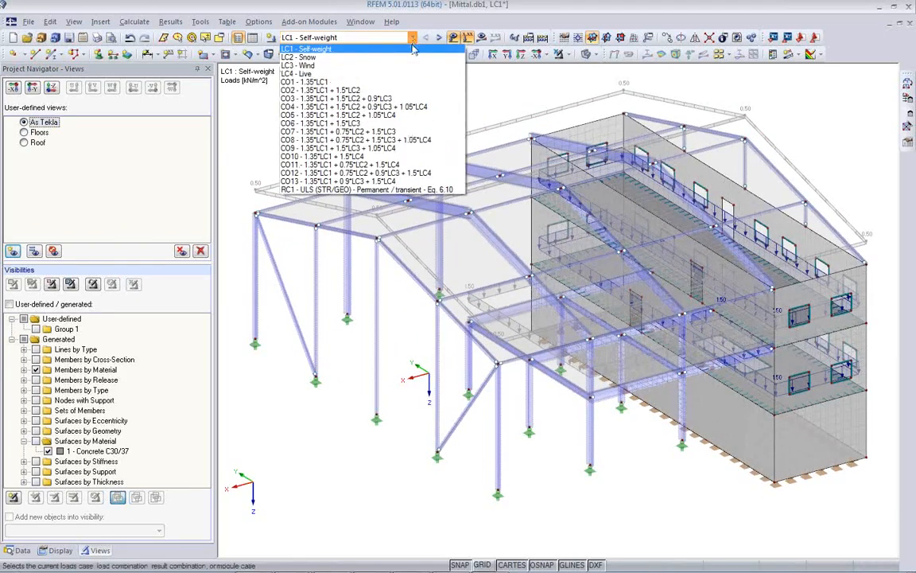
pyautogui.click(404, 67)
pyautogui.keyDown('ctrl'); pyautogui.moveTo(352, 415); pyautogui.dragTo(798, 404, button='middle'); pyautogui.keyUp('ctrl')
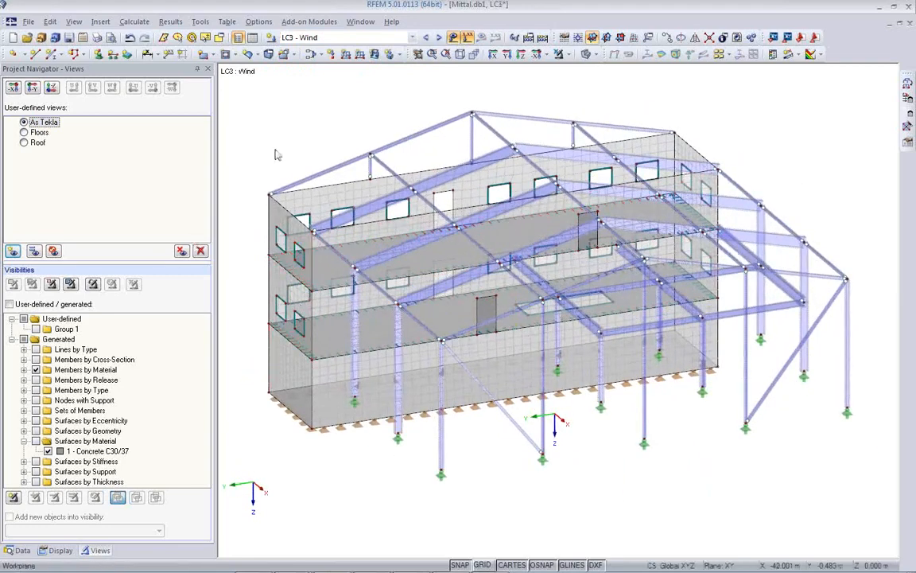
# Apply a uniform -0.5 kN/m² surface load in global YL to the windward concrete end wall surfaces on both upper storeys.
pyautogui.click(374, 53)
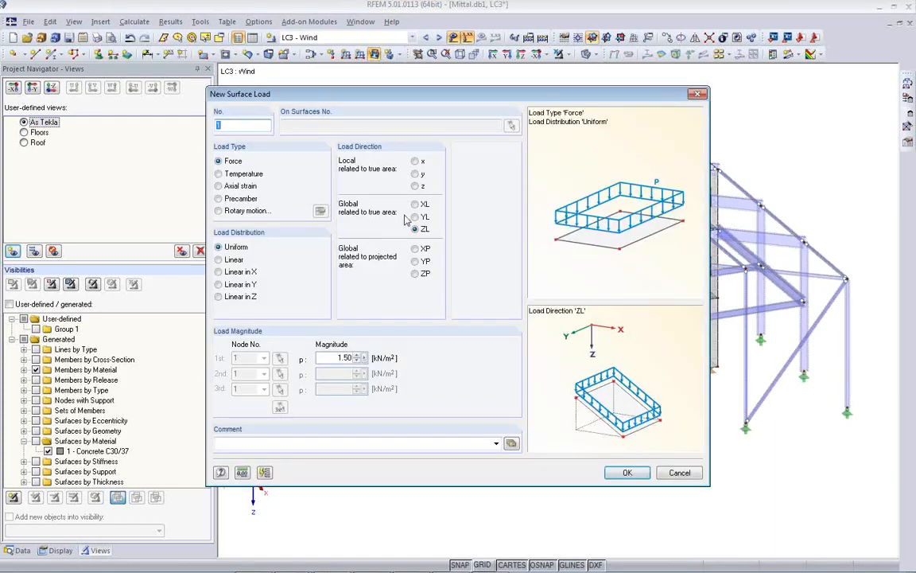
pyautogui.click(415, 217)
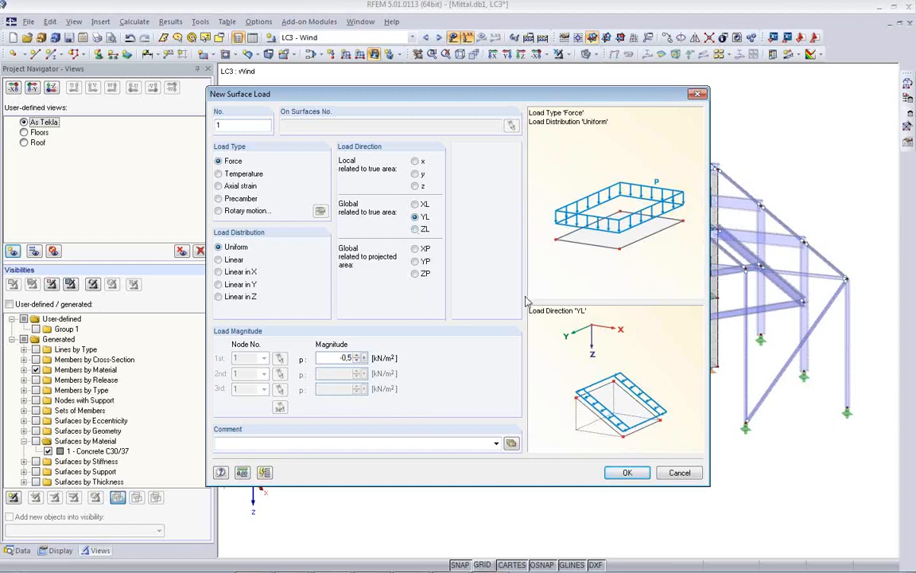
pyautogui.click(626, 473)
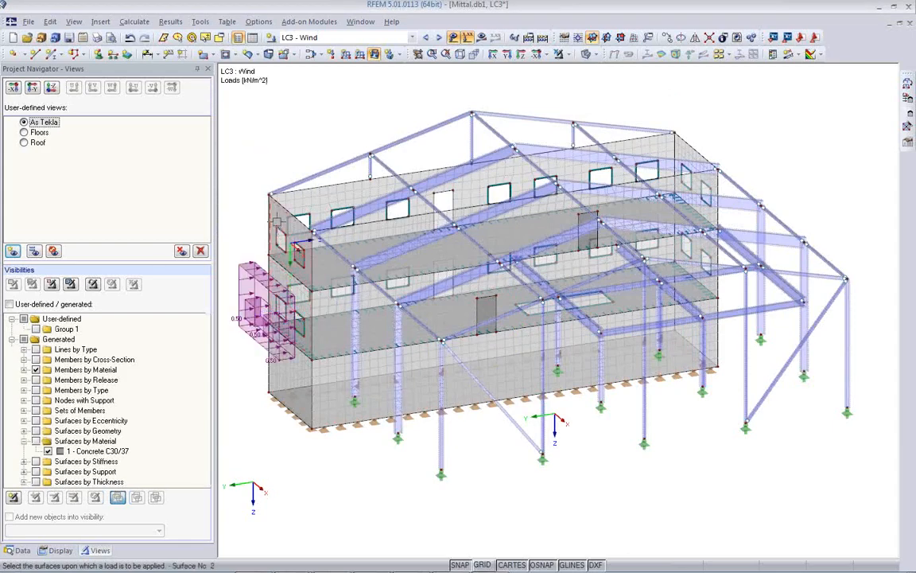
# Apply a uniform -0.25 kN/m² surface load in global YL to the opposite concrete end wall surfaces on both upper storeys.
pyautogui.keyDown('ctrl'); pyautogui.moveTo(641, 354); pyautogui.dragTo(432, 422, button='middle'); pyautogui.keyUp('ctrl')
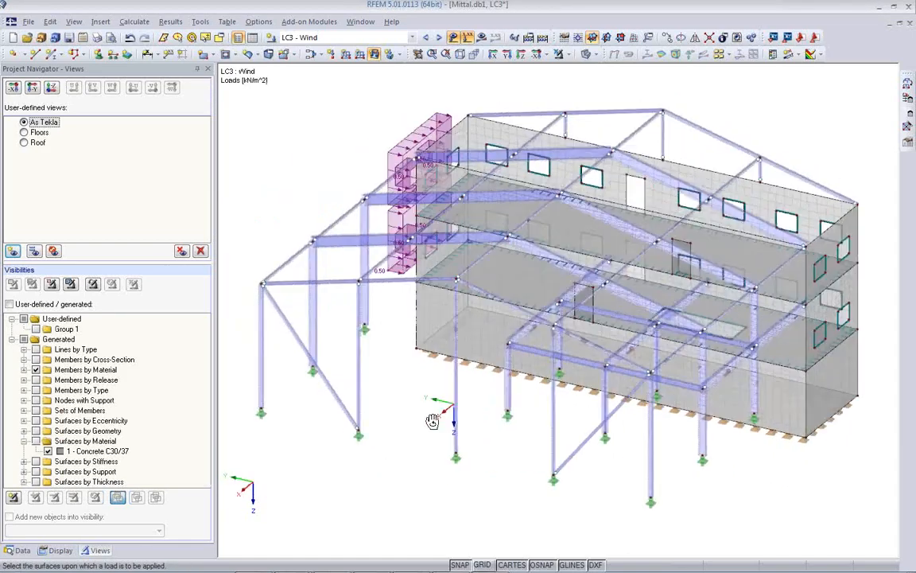
pyautogui.click(375, 55)
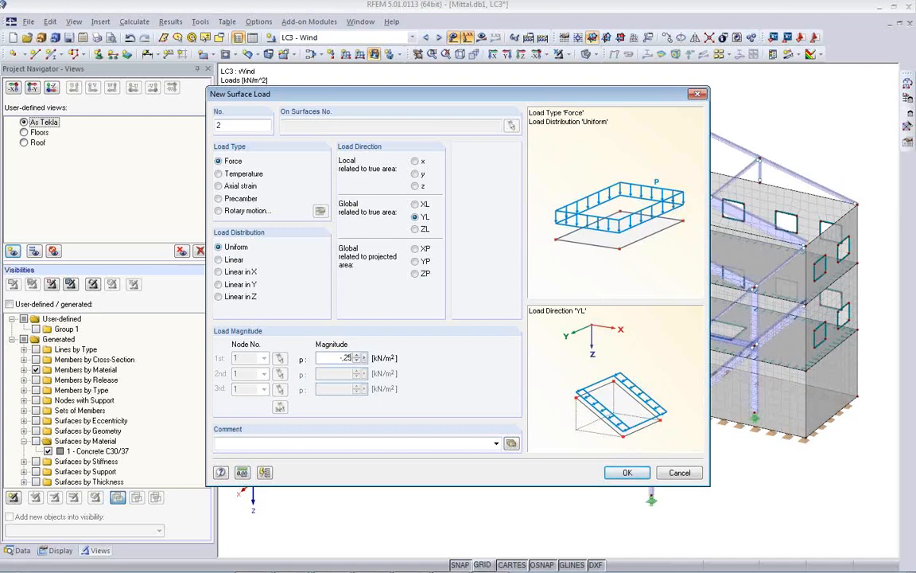
pyautogui.click(627, 474)
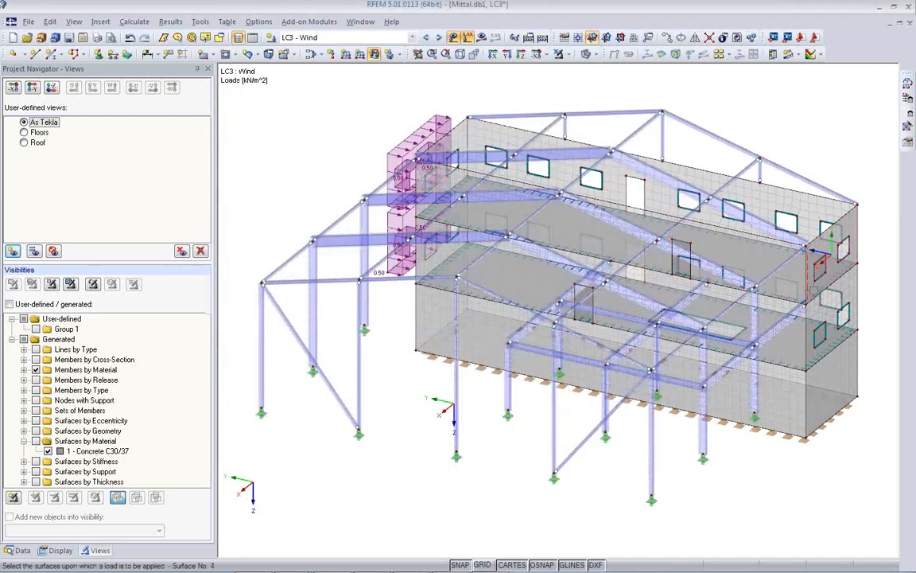
pyautogui.click(810, 358)
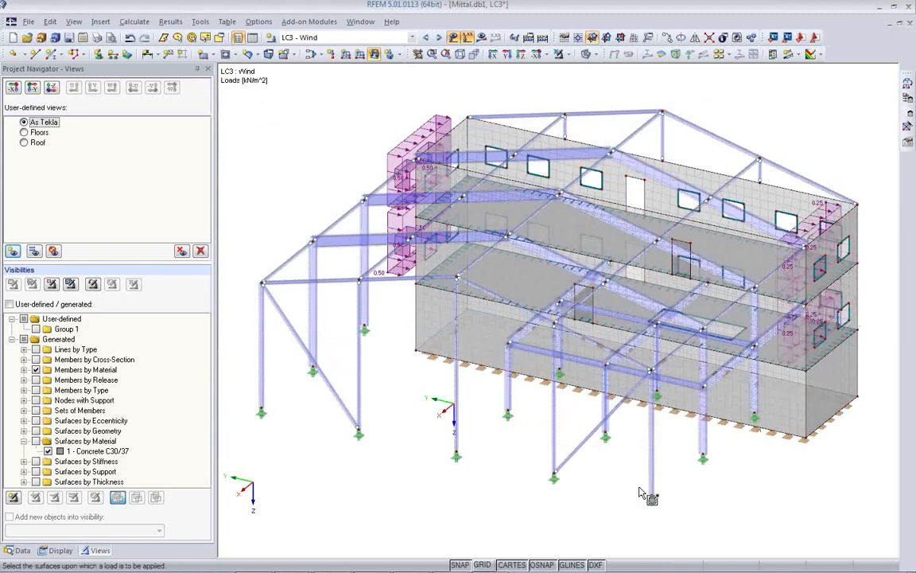
# Apply a uniform -2.4 kN/m member load in projected global direction YP to the three windward steel columns.
pyautogui.keyDown('ctrl'); pyautogui.moveTo(389, 499); pyautogui.dragTo(617, 505, button='middle'); pyautogui.keyUp('ctrl')
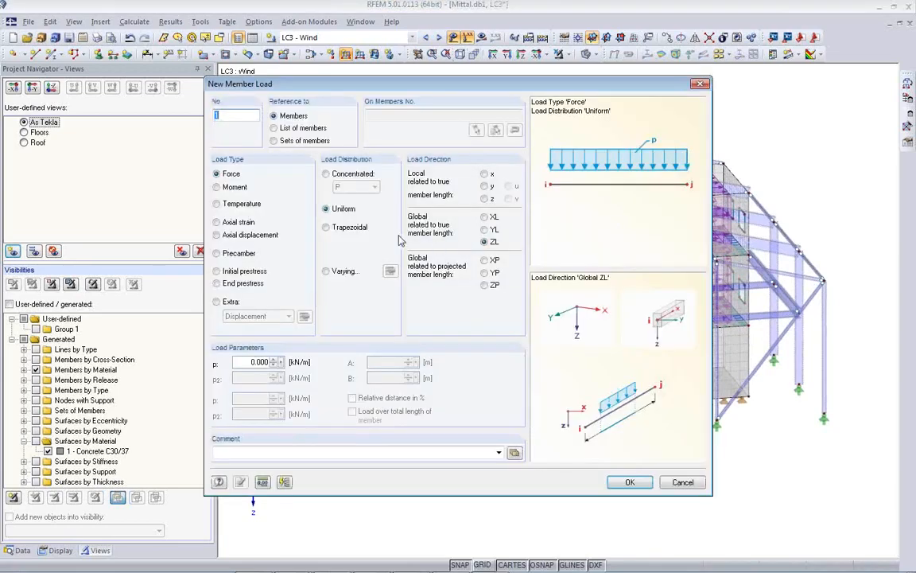
pyautogui.click(485, 230)
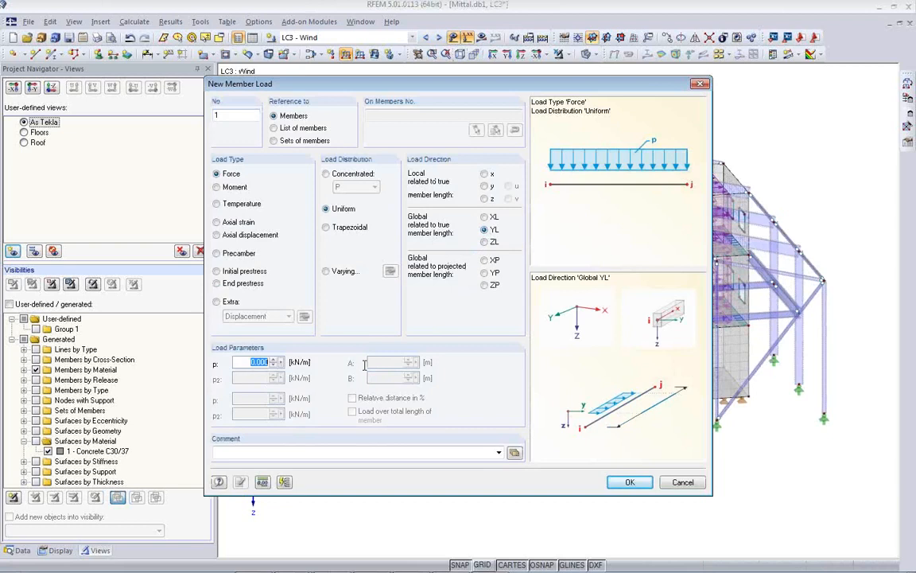
pyautogui.click(485, 273)
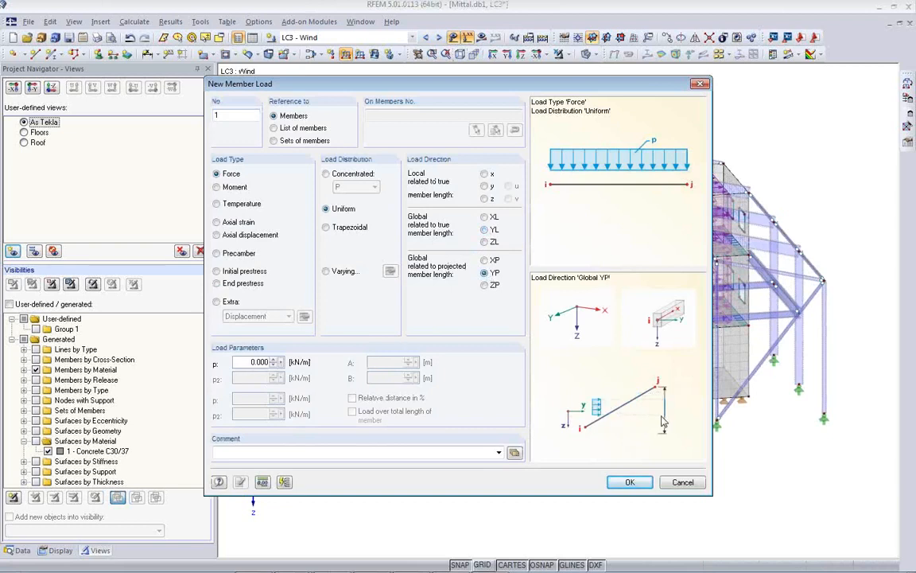
pyautogui.moveTo(247, 362); pyautogui.dragTo(453, 379)
pyautogui.press('BackSpace')
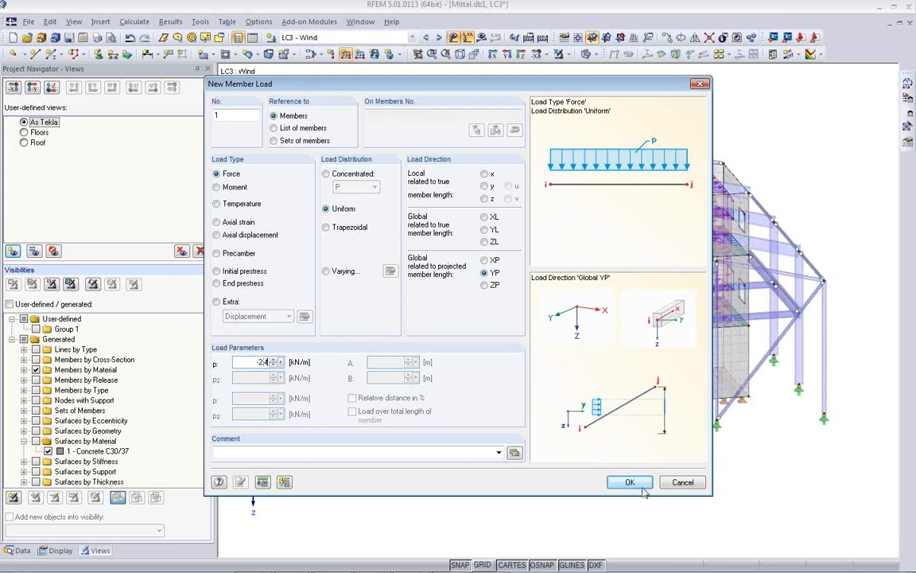
pyautogui.press('Return')
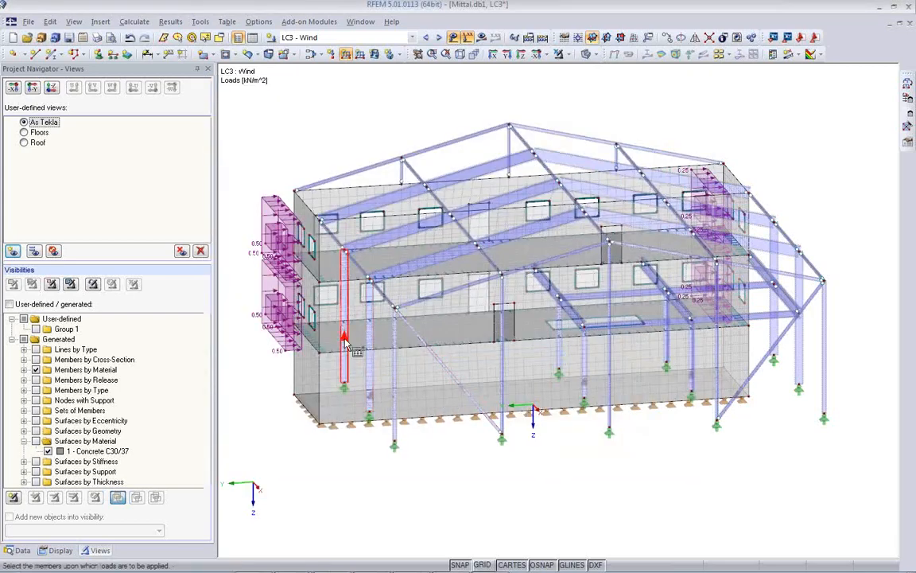
pyautogui.click(344, 335)
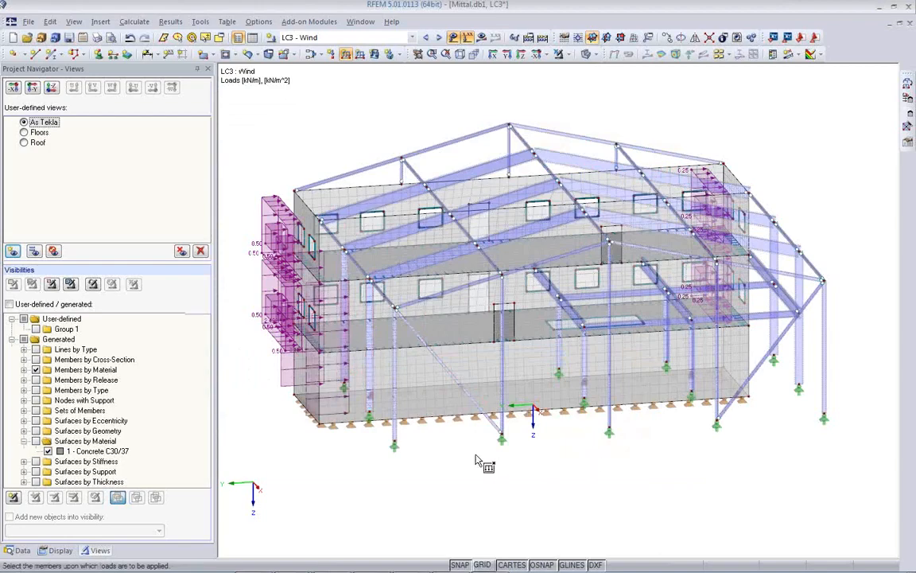
pyautogui.click(370, 402)
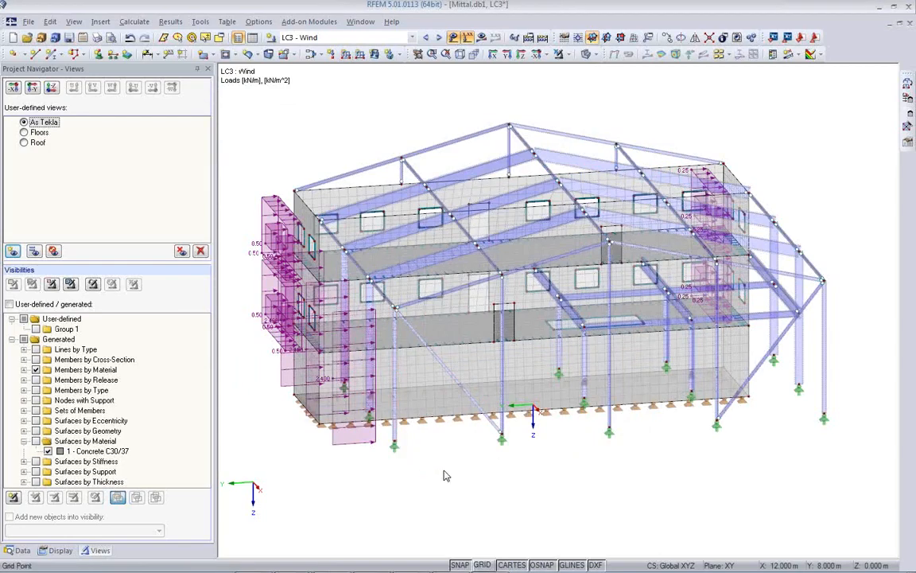
# Change the wind load on corner column member 206 to -1.2 kN/m.
pyautogui.keyDown('ctrl'); pyautogui.moveTo(455, 456); pyautogui.dragTo(414, 521, button='middle'); pyautogui.keyUp('ctrl')
pyautogui.doubleClick(317, 465)
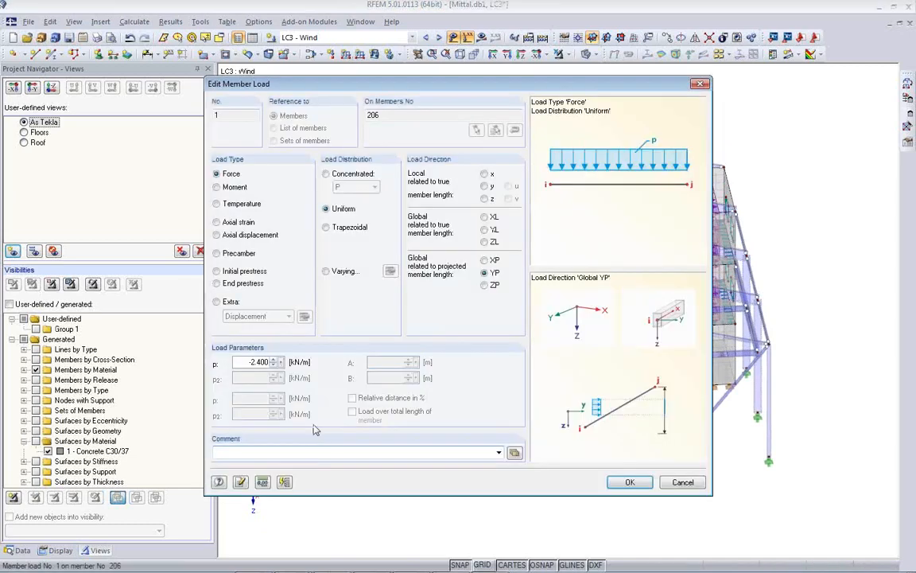
pyautogui.press('BackSpace')
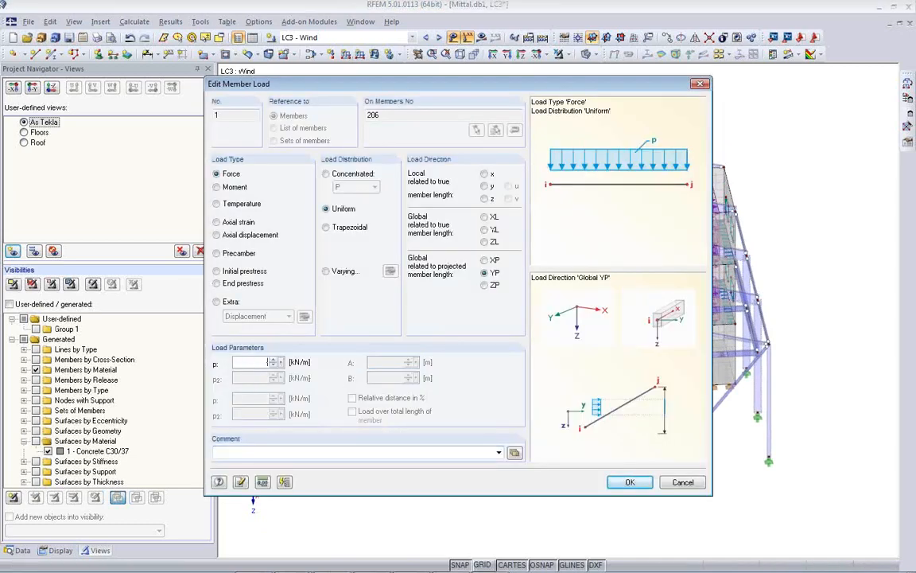
pyautogui.click(652, 483)
pyautogui.keyDown('ctrl'); pyautogui.moveTo(702, 483); pyautogui.dragTo(517, 441, button='middle'); pyautogui.keyUp('ctrl')
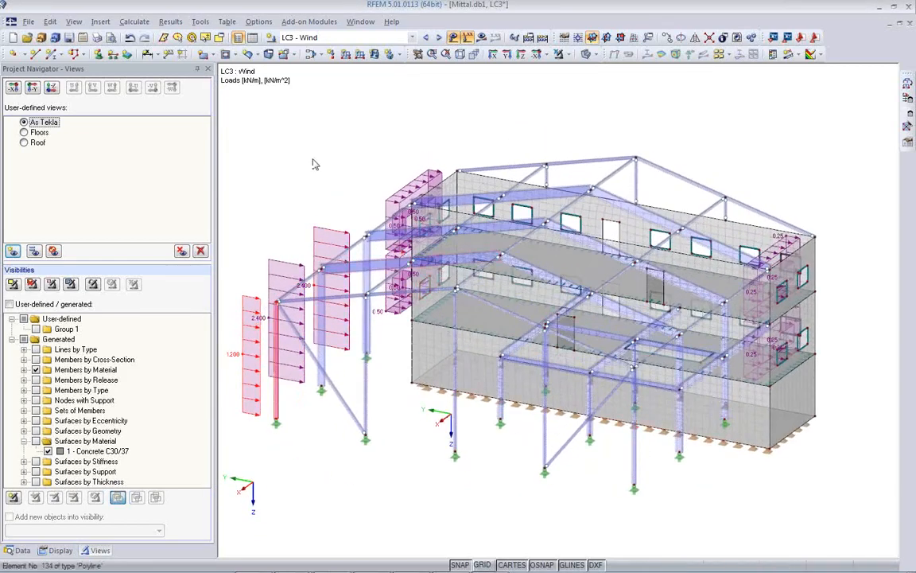
# Apply a uniform -1.5 kN/m member load in projected global direction YP to the two intermediate leeward steel columns.
pyautogui.click(346, 53)
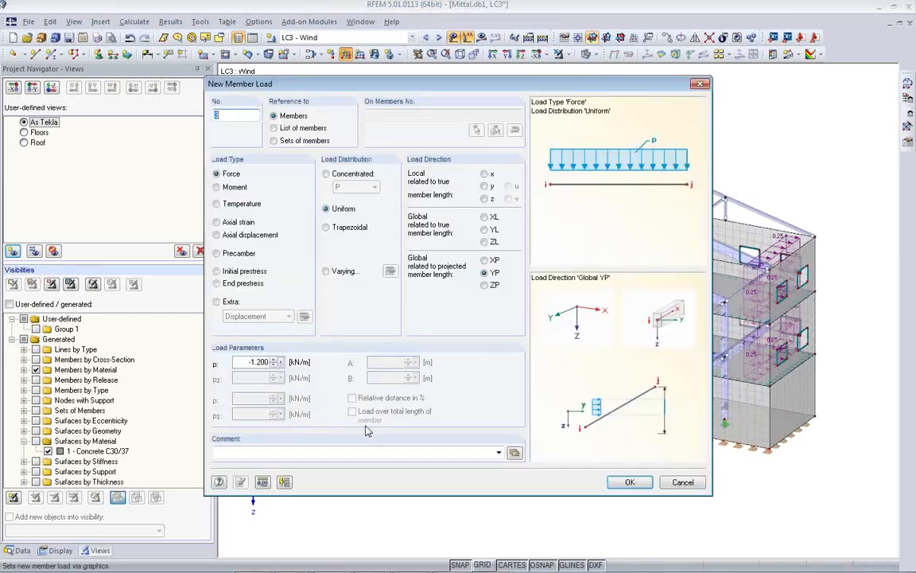
pyautogui.moveTo(249, 364); pyautogui.dragTo(413, 382)
pyautogui.write('-1')
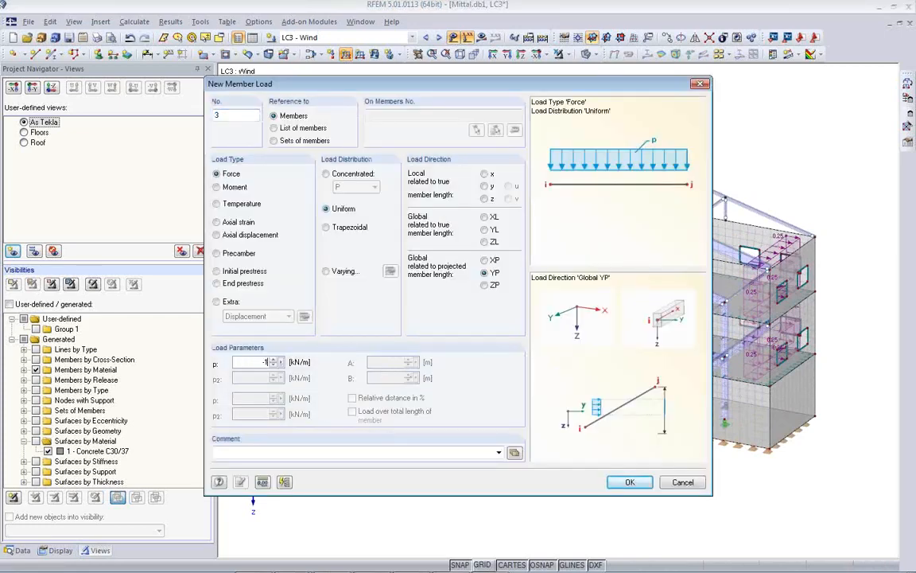
pyautogui.click(627, 482)
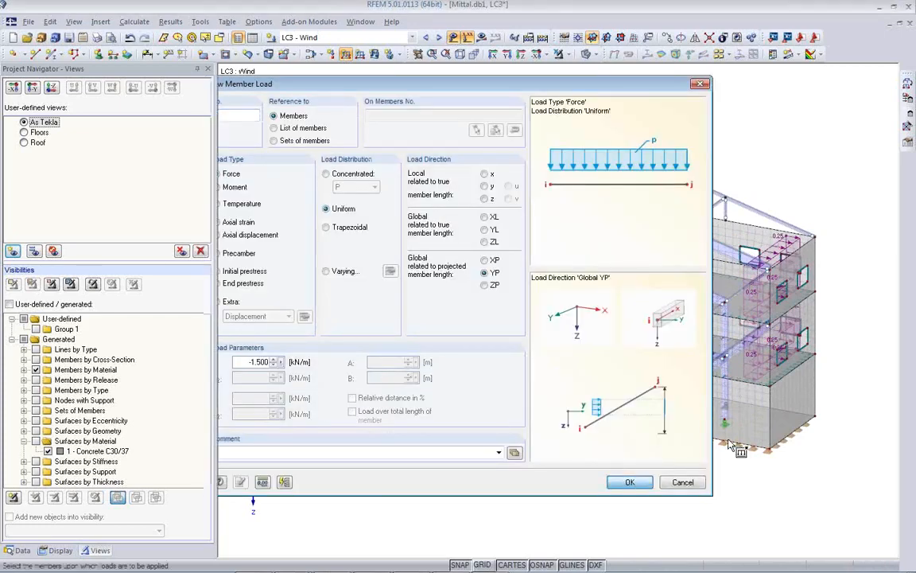
pyautogui.click(728, 381)
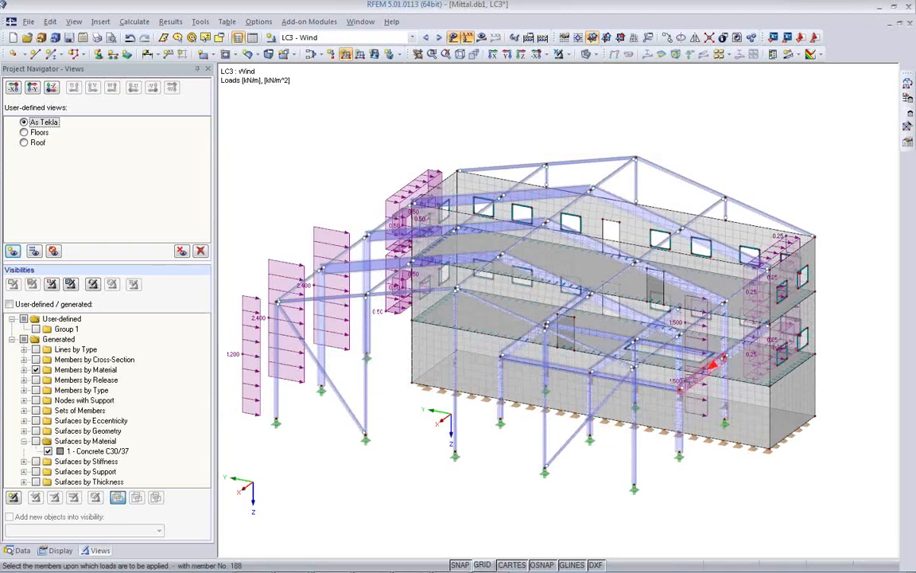
pyautogui.click(682, 369)
pyautogui.click(677, 410)
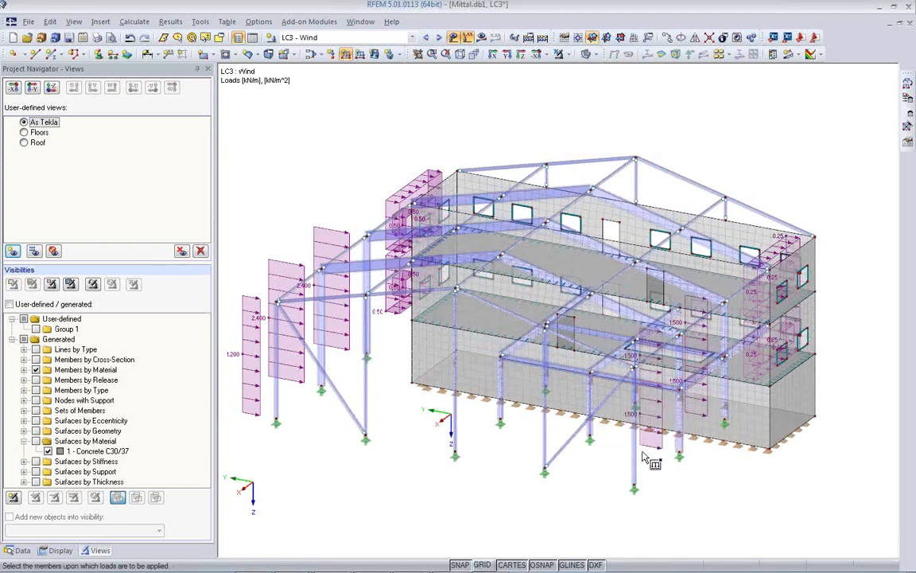
pyautogui.press('Escape')
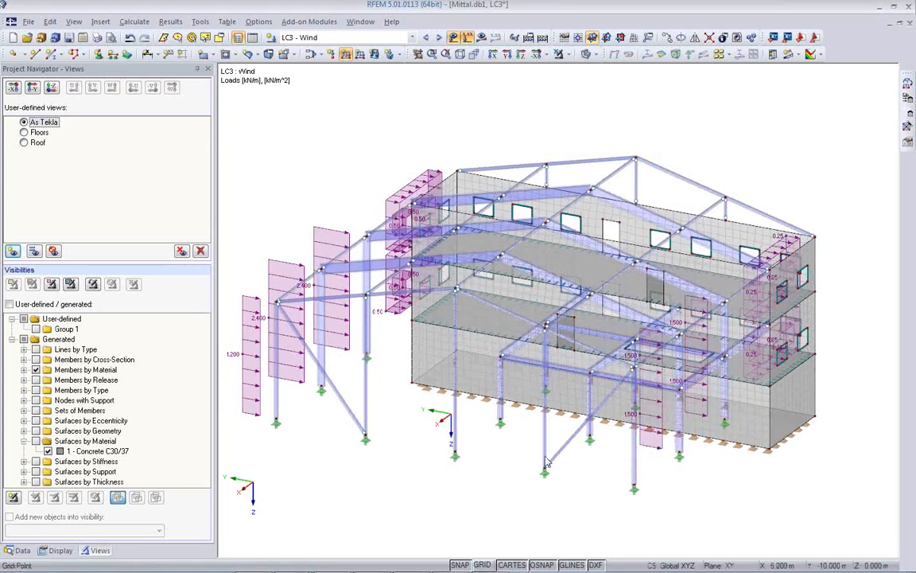
# Apply a uniform -0.75 kN/m member load in projected global direction YP to the leeward corner steel column.
pyautogui.click(346, 53)
pyautogui.doubleClick(243, 362)
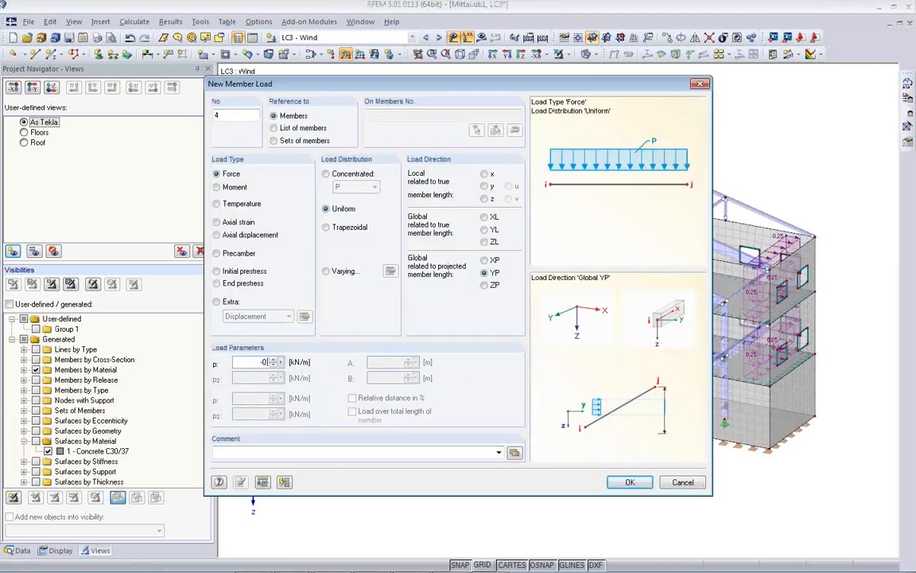
pyautogui.click(628, 483)
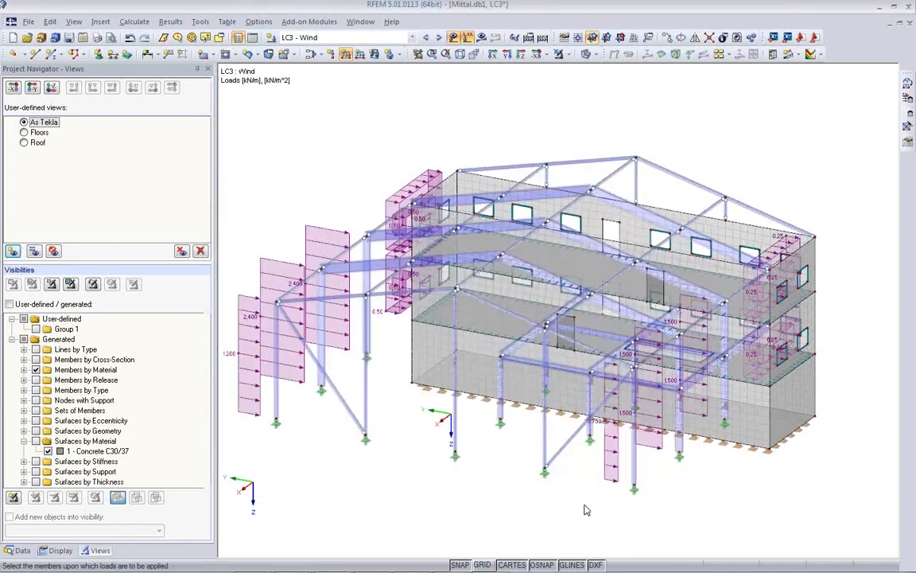
pyautogui.keyDown('ctrl'); pyautogui.moveTo(599, 549); pyautogui.dragTo(819, 477, button='middle'); pyautogui.keyUp('ctrl')
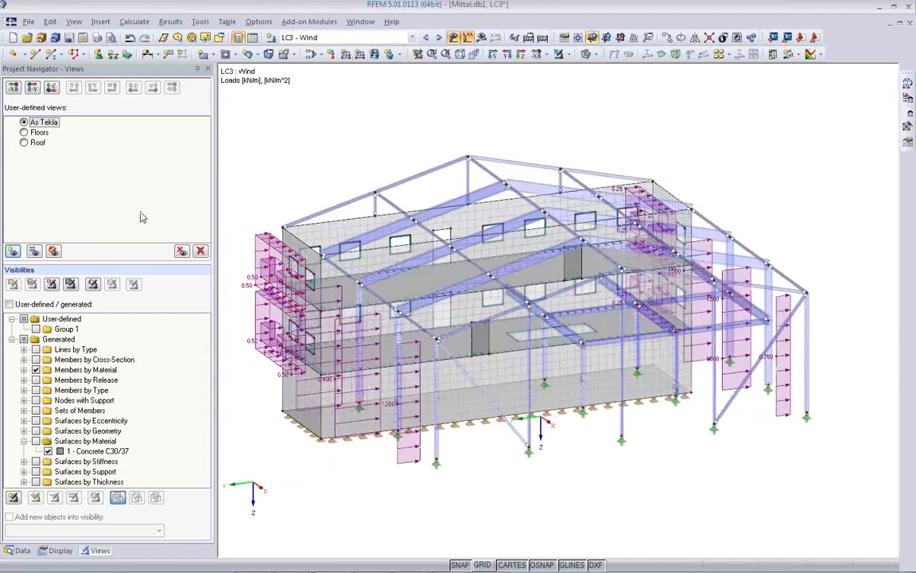
# Display the saved Roof view with load case LC3 - Wind active.
pyautogui.click(24, 143)
pyautogui.click(412, 37)
pyautogui.click(350, 66)
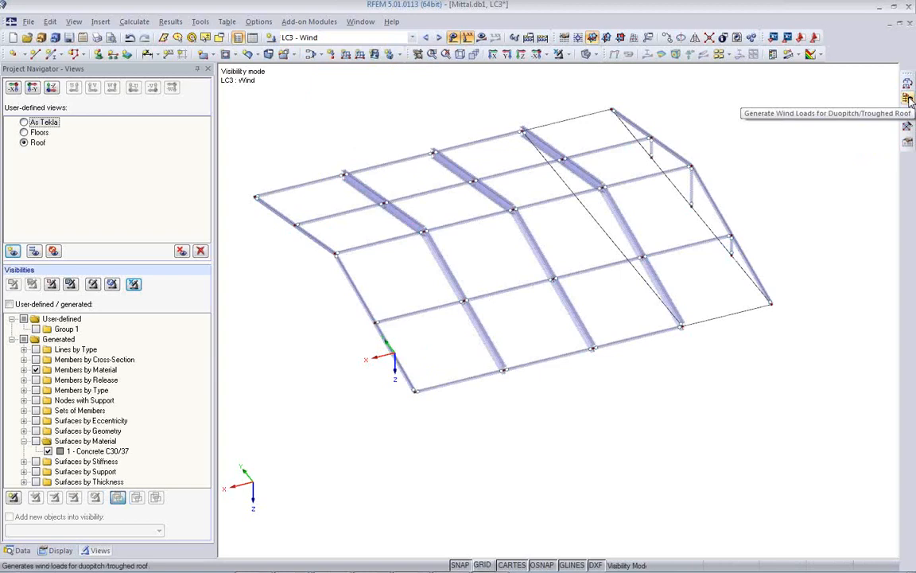
# Measure the central gable column from base to ridge as the structure height for the duopitch roof wind load generator.
pyautogui.click(909, 98)
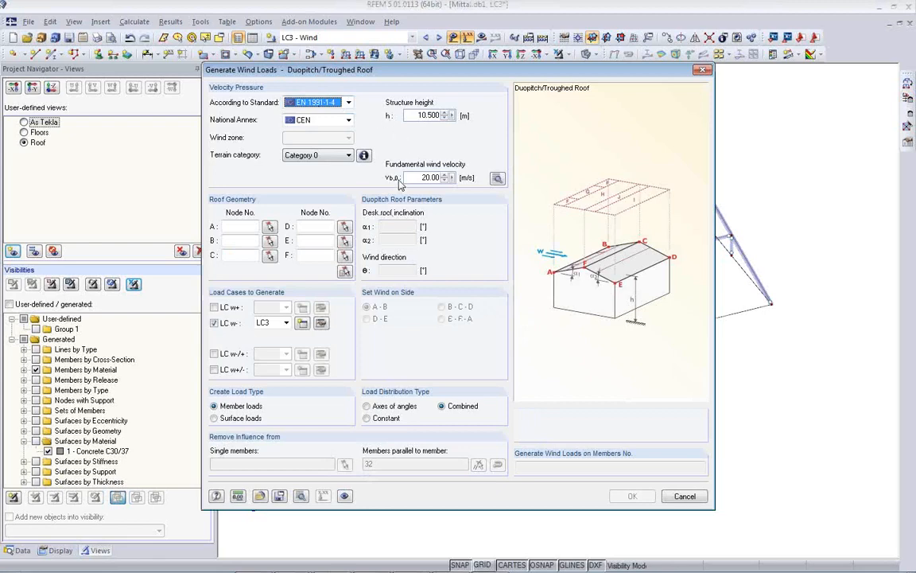
pyautogui.rightClick(455, 116)
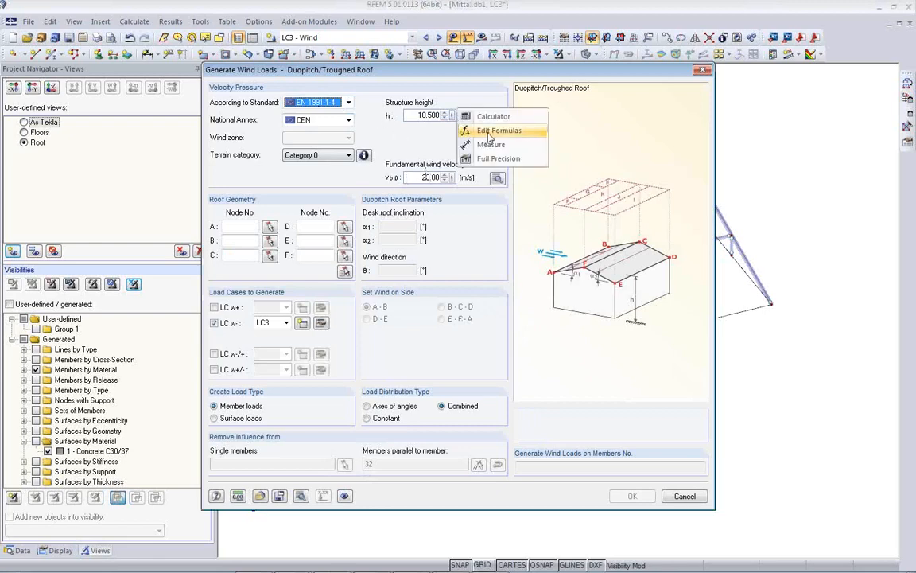
pyautogui.click(491, 144)
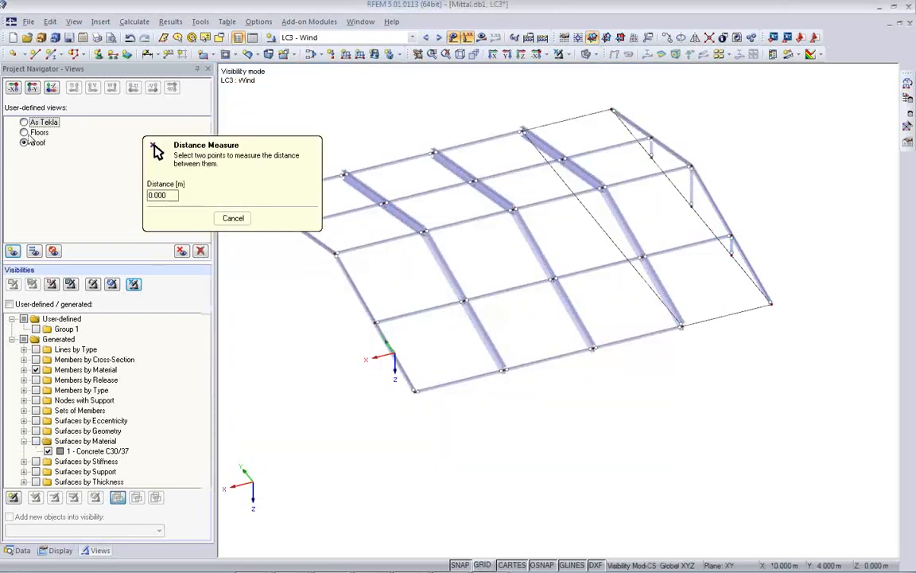
pyautogui.click(24, 132)
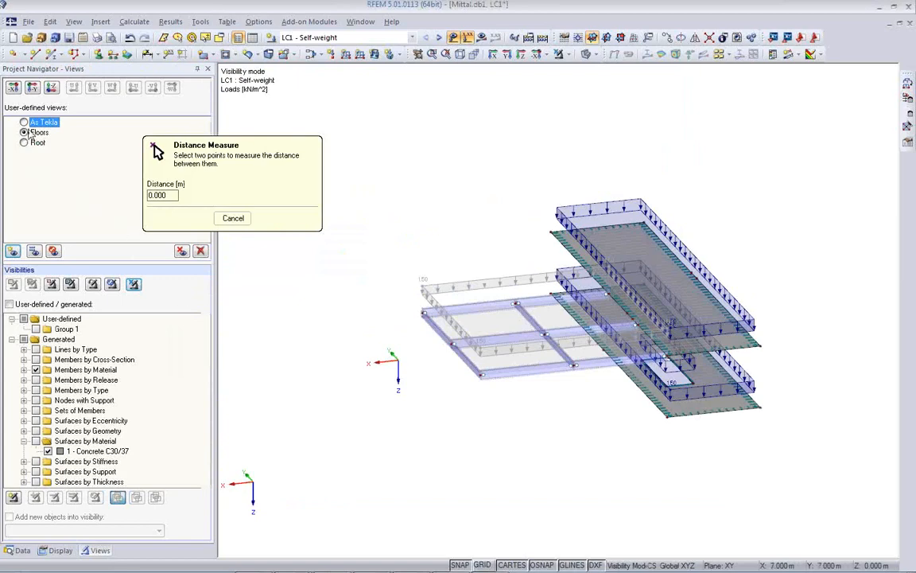
pyautogui.click(24, 122)
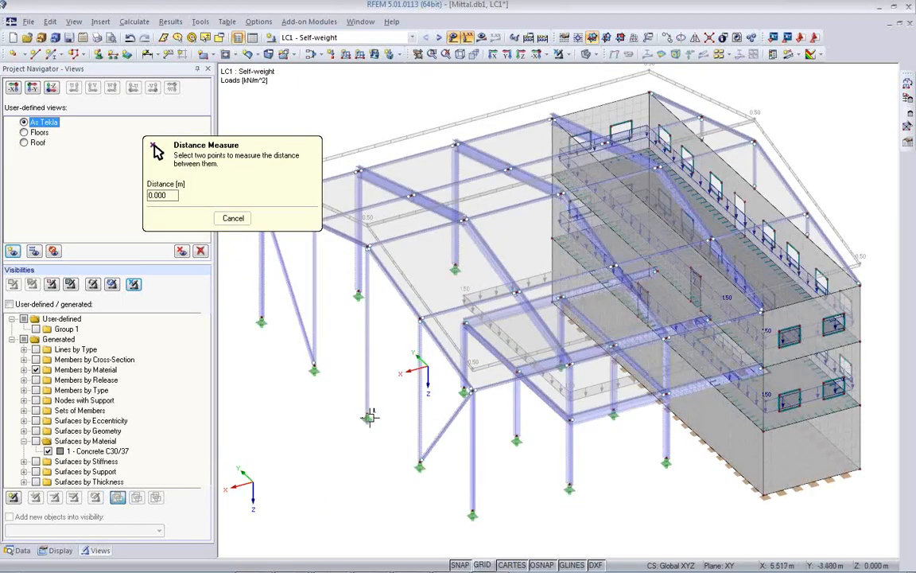
pyautogui.click(366, 413)
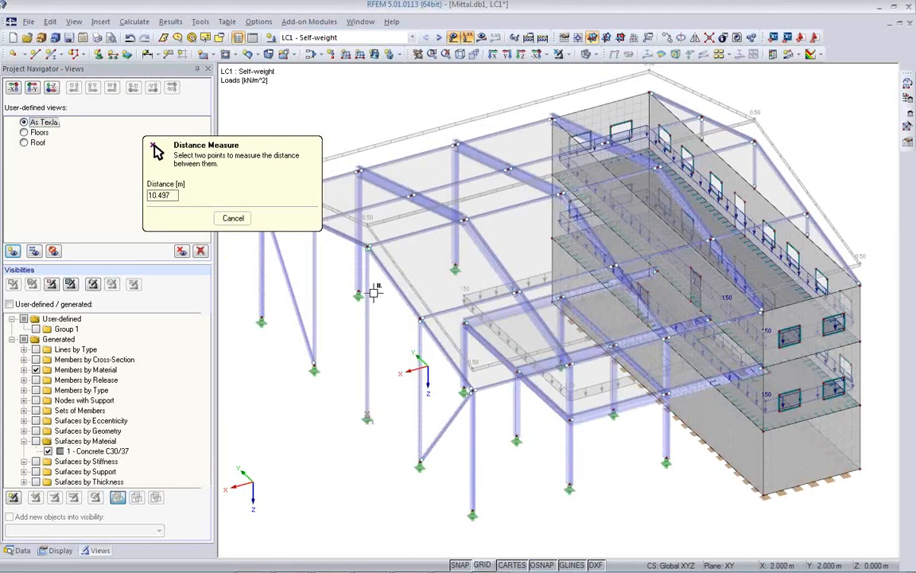
pyautogui.click(370, 247)
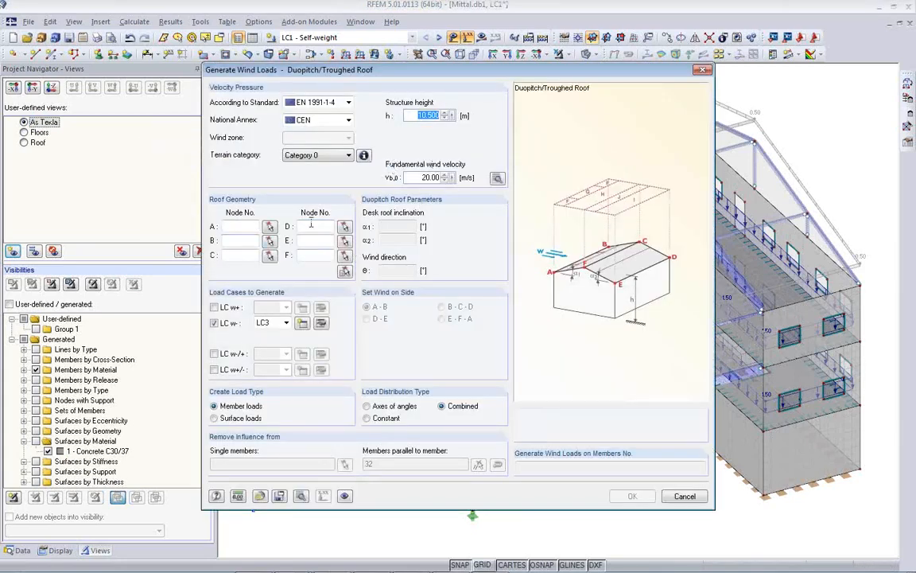
# Leave the roof boundary selection and return to the Roof view with load case LC3 - Wind active.
pyautogui.click(345, 272)
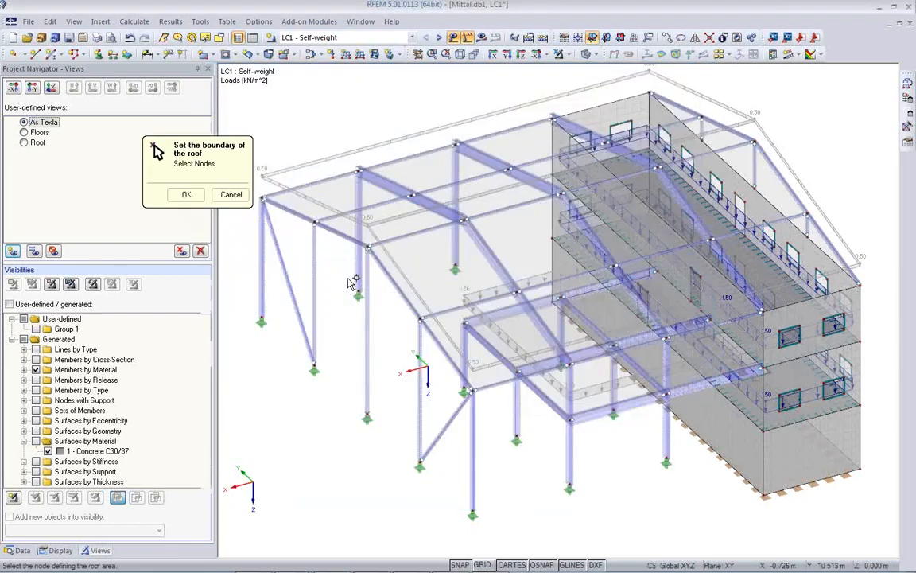
pyautogui.click(24, 144)
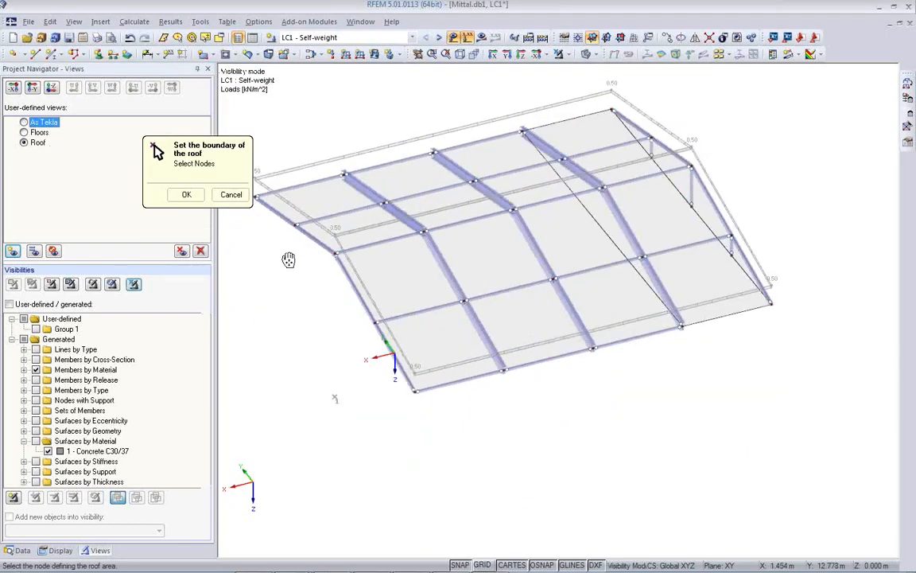
pyautogui.click(438, 38)
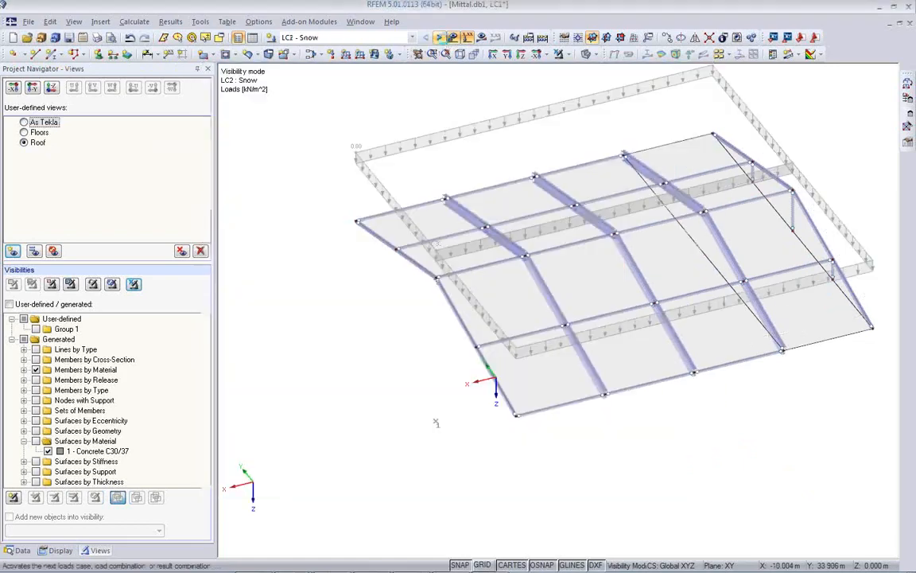
pyautogui.click(427, 38)
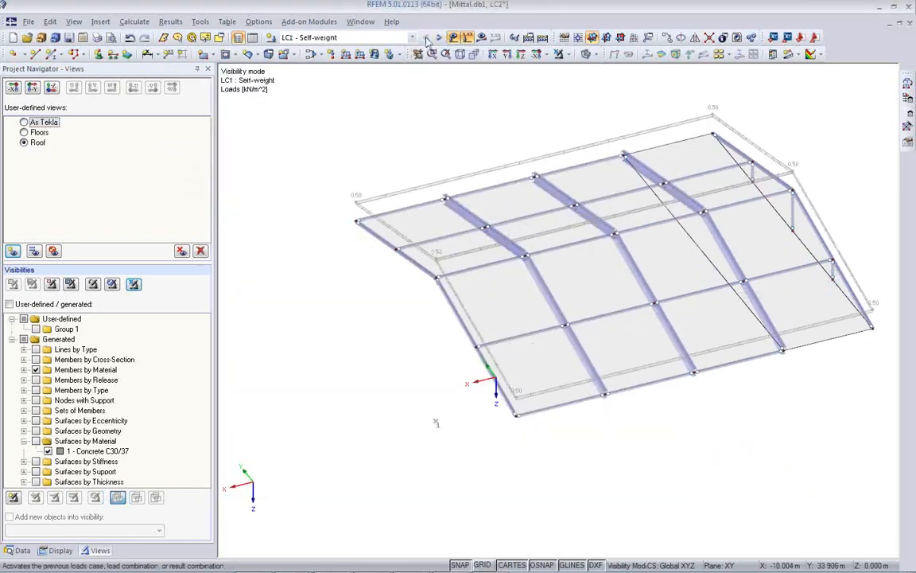
pyautogui.scroll(-2, 398, 37)
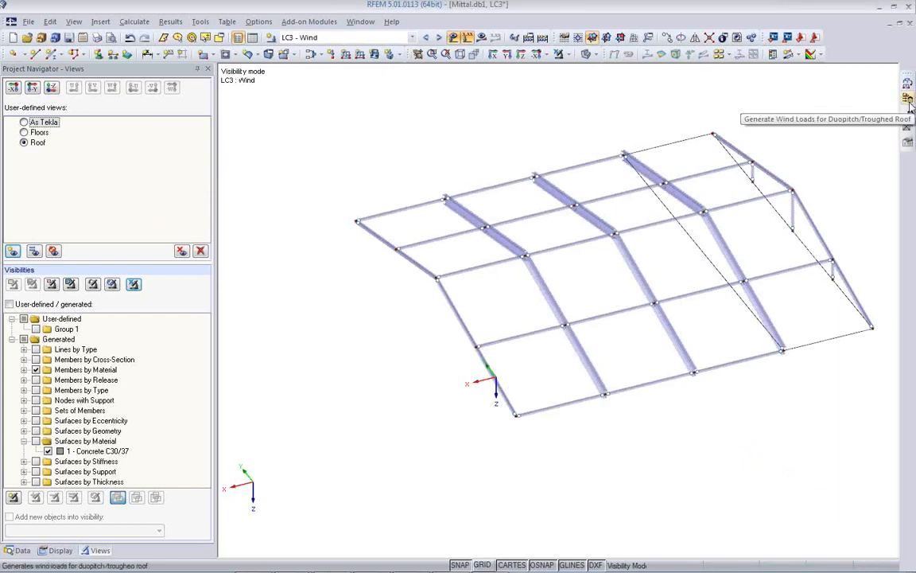
# Define the duopitch roof geometry for wind load generation with nodes 164, 126, 135, 127, 158 and 154.
pyautogui.click(908, 101)
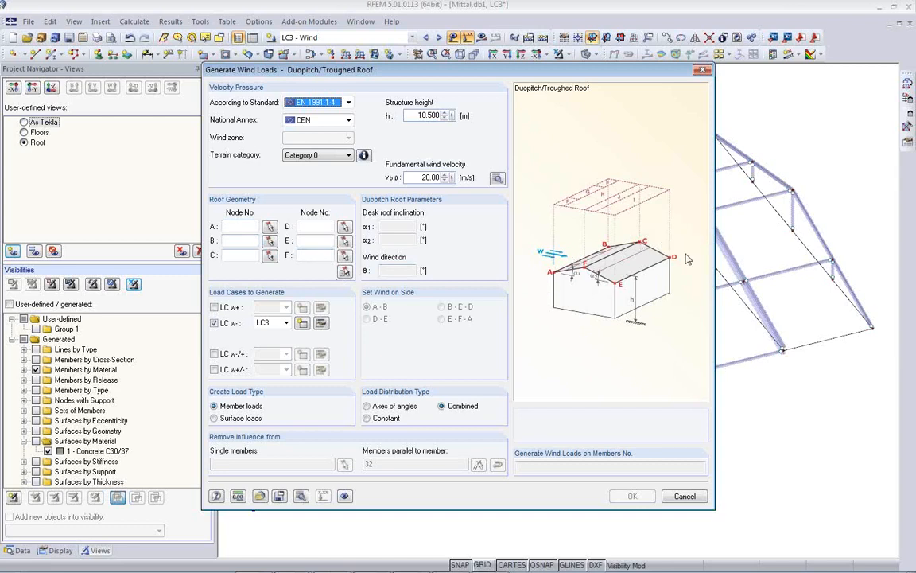
pyautogui.click(344, 272)
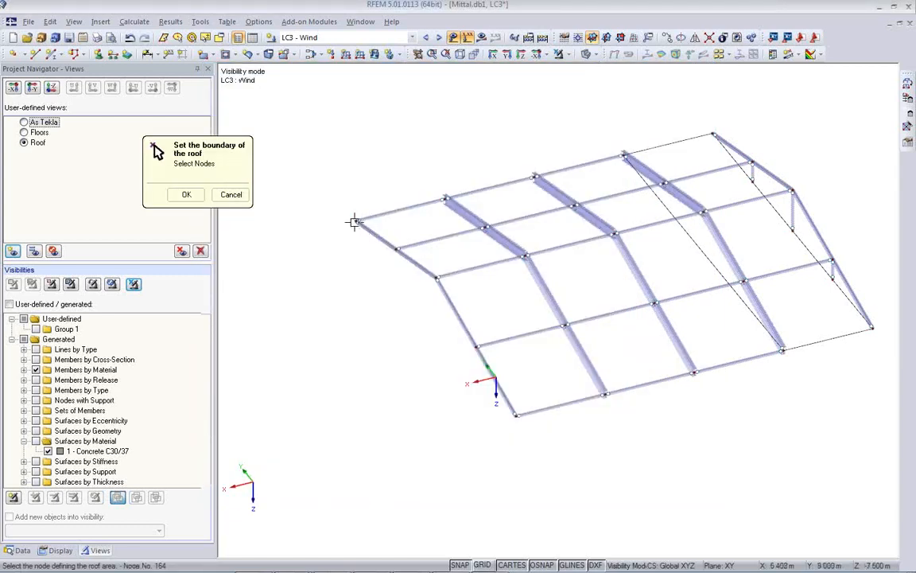
pyautogui.click(355, 222)
pyautogui.click(715, 134)
pyautogui.click(793, 190)
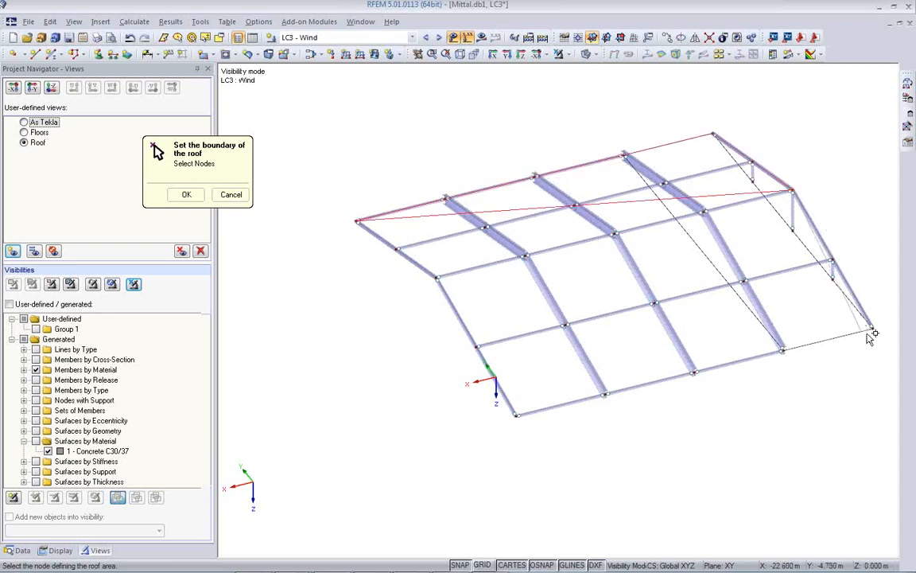
pyautogui.click(873, 329)
pyautogui.click(518, 417)
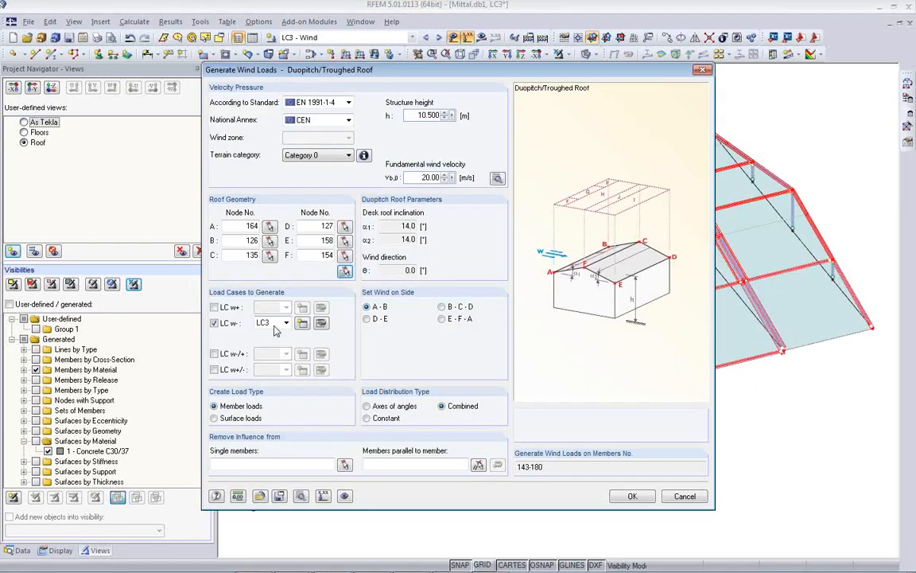
# Assign the generated w- wind loads to LC3 and exclude all members parallel to member 177 from loading.
pyautogui.click(286, 323)
pyautogui.click(280, 335)
pyautogui.click(479, 466)
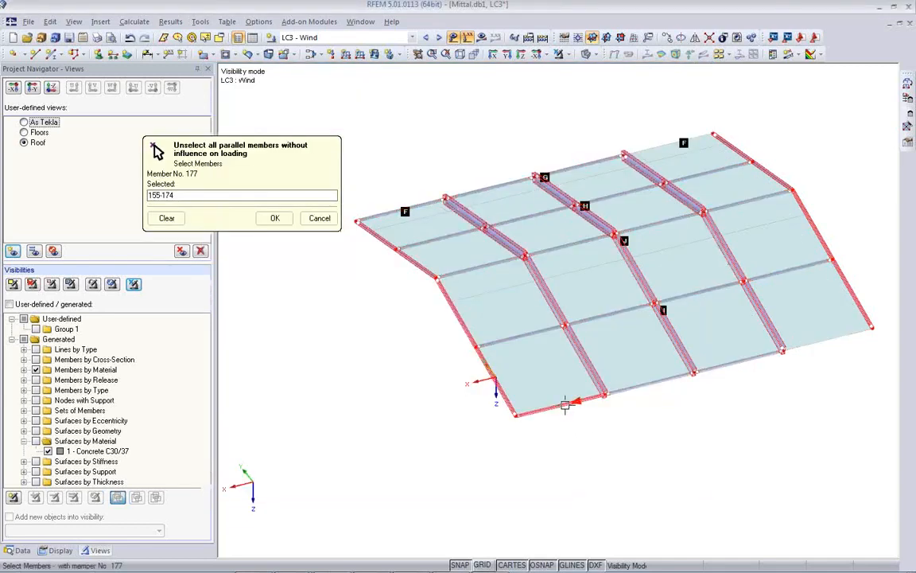
pyautogui.click(275, 218)
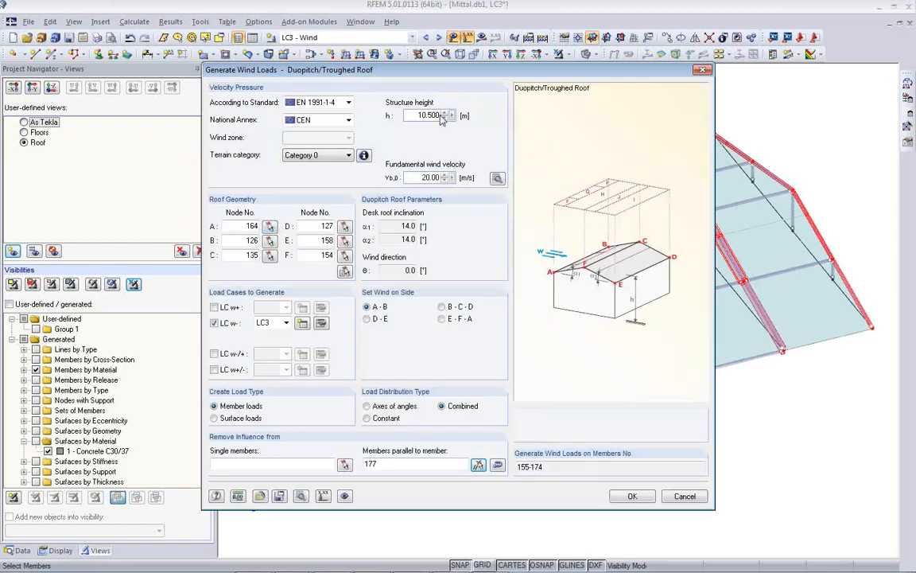
# Check the roof wind zones and generate the EN 1991-1-4 duopitch roof wind loads in LC3.
pyautogui.moveTo(443, 77); pyautogui.dragTo(469, 376)
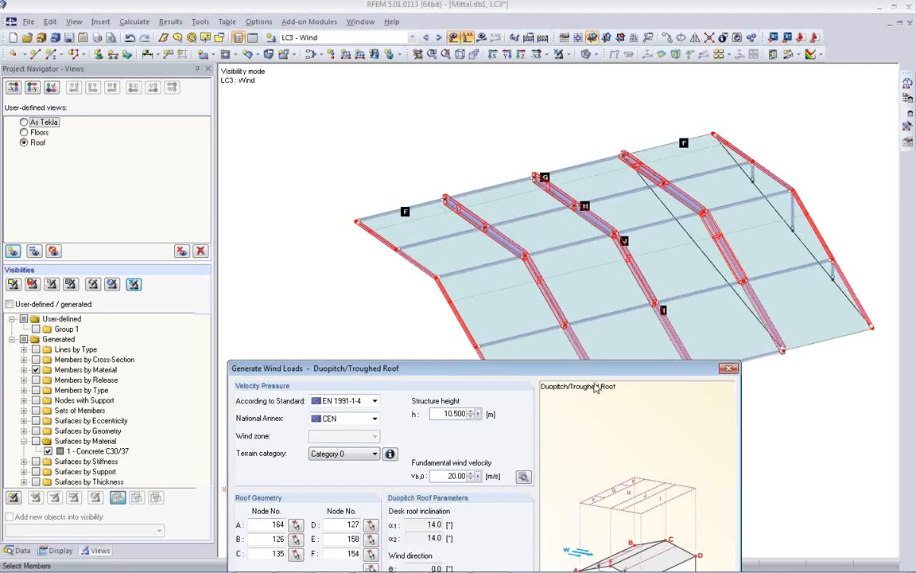
pyautogui.moveTo(591, 373); pyautogui.dragTo(568, 91)
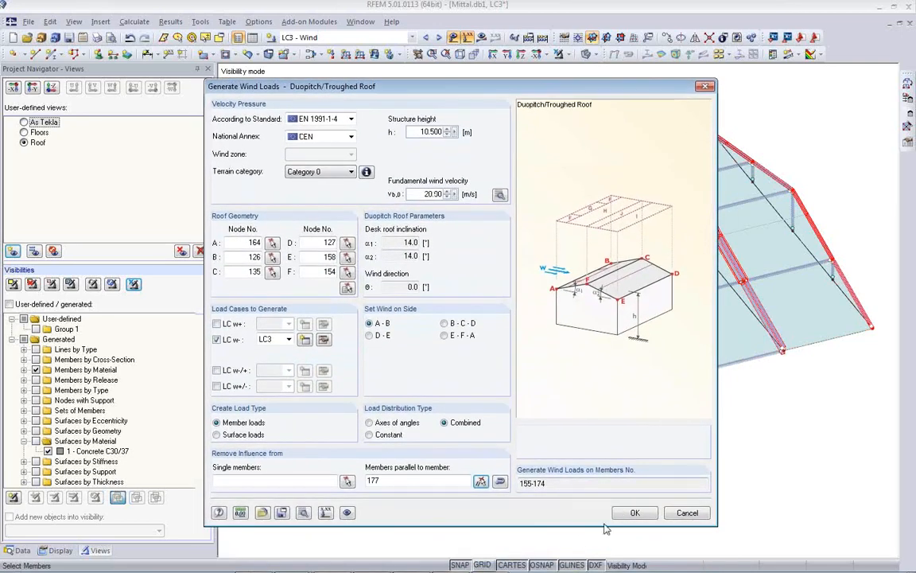
pyautogui.click(636, 514)
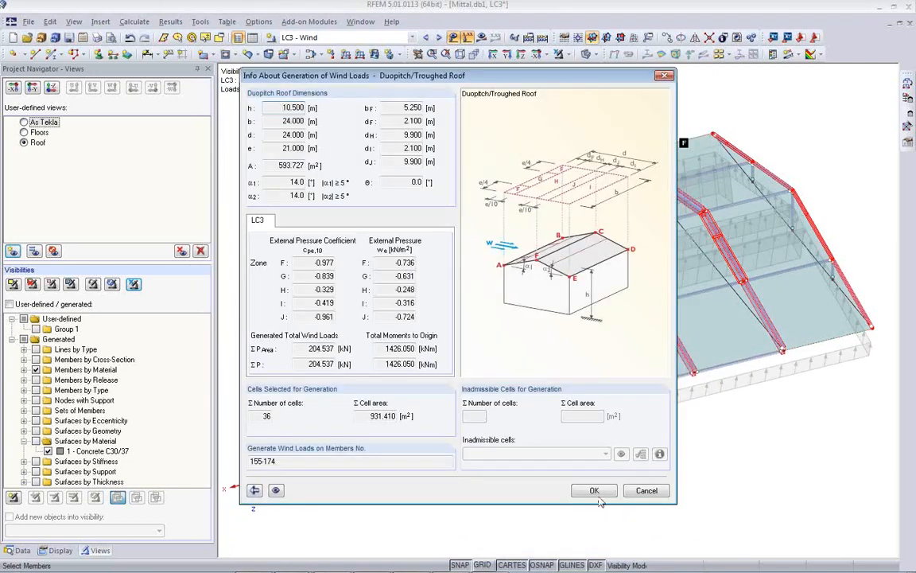
pyautogui.click(591, 492)
pyautogui.keyDown('ctrl'); pyautogui.moveTo(389, 475); pyautogui.dragTo(317, 393, button='middle'); pyautogui.keyUp('ctrl')
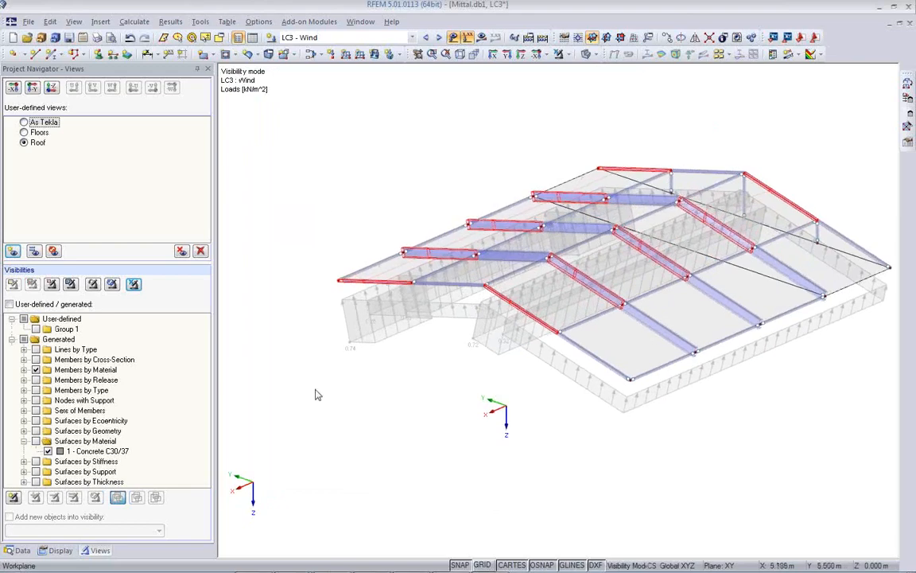
# Display the Floors view with load case LC4 - Live active.
pyautogui.click(439, 37)
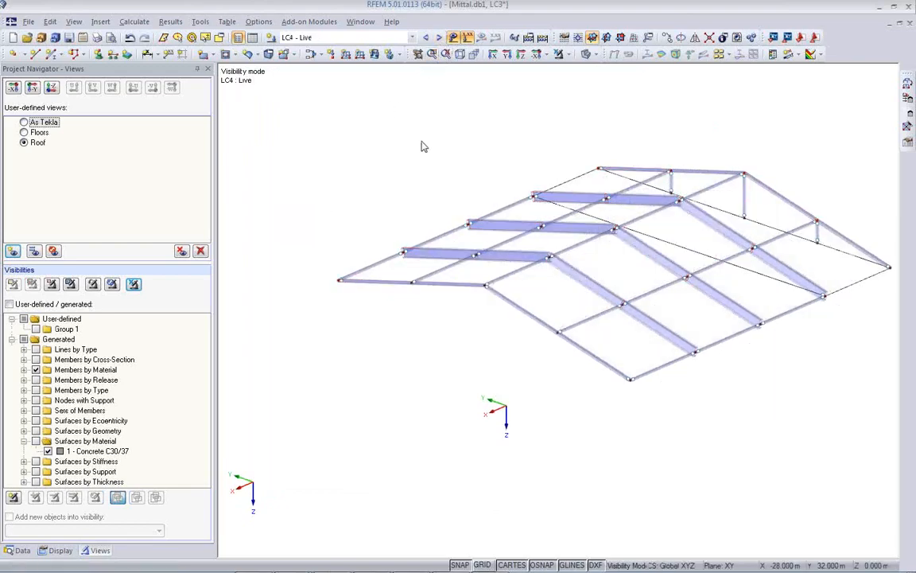
pyautogui.click(35, 122)
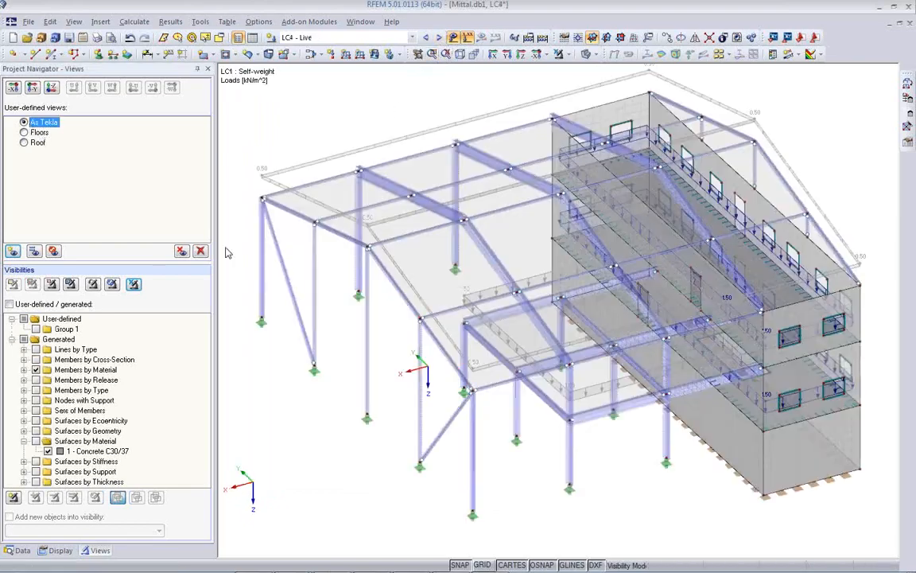
pyautogui.click(32, 133)
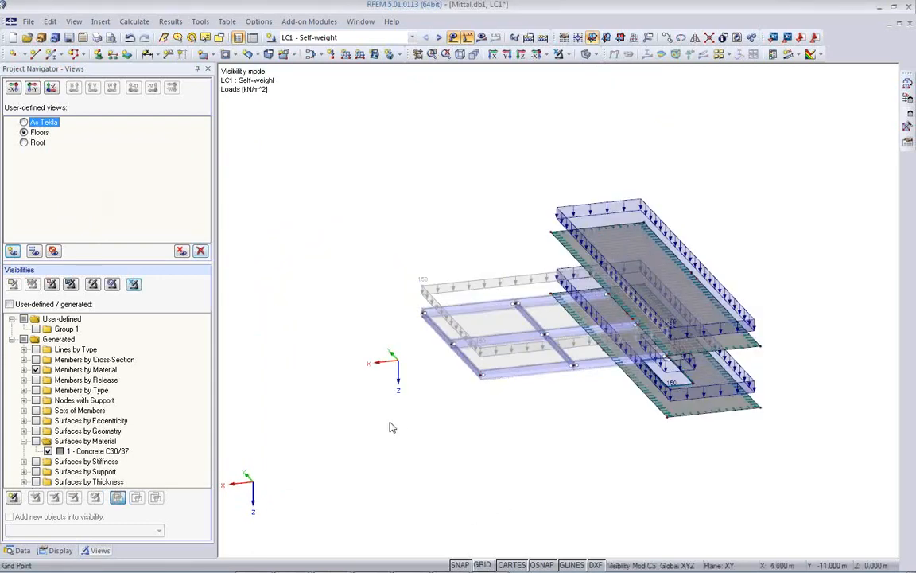
pyautogui.click(440, 39)
pyautogui.click(440, 39)
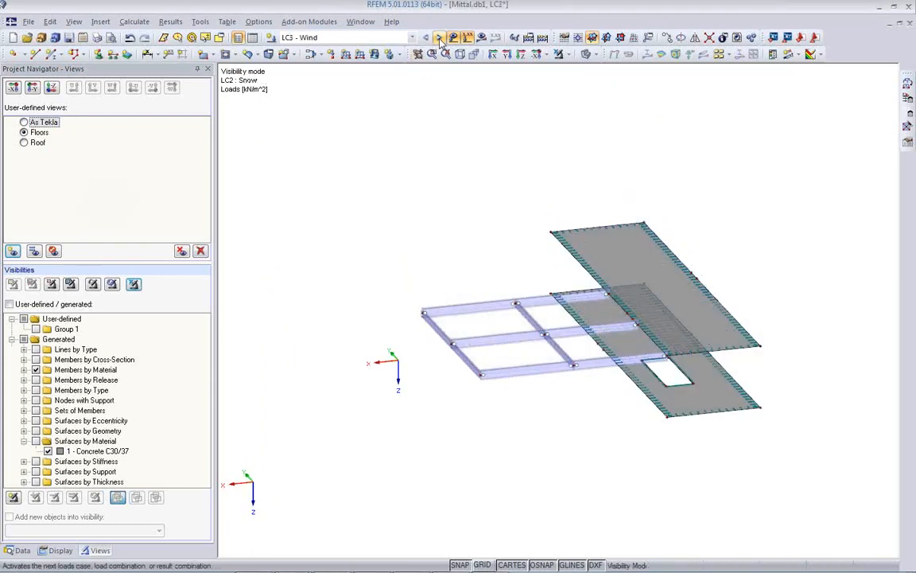
pyautogui.click(439, 39)
pyautogui.moveTo(536, 397)
pyautogui.keyDown('ctrl'); pyautogui.mouseDown(button='middle')
pyautogui.moveTo(482, 369)
pyautogui.moveTo(521, 393)
pyautogui.mouseUp(button='middle'); pyautogui.keyUp('ctrl')
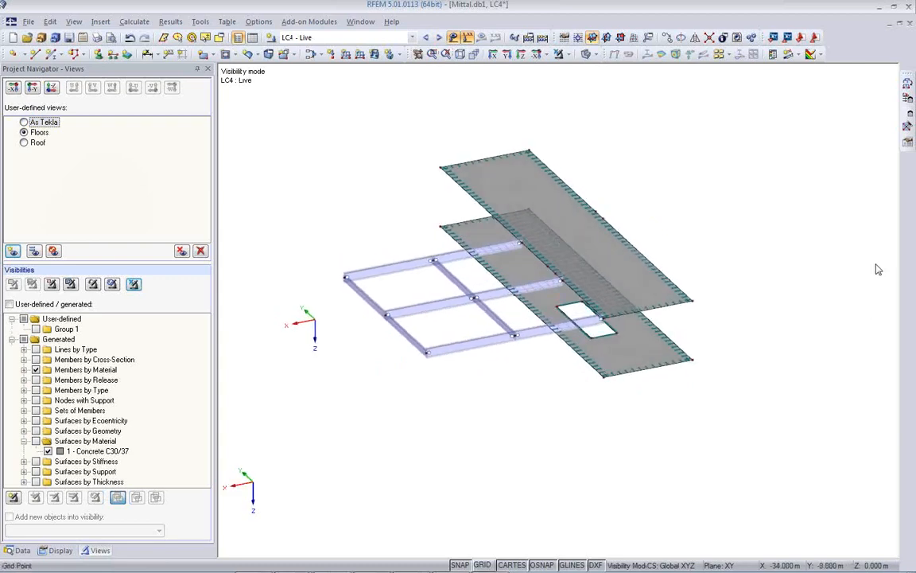
# Generate a uniform 3.5 kN/m² ZL area load on the floor beams bounded by nodes 150, 139, 141 and 147, excluding members parallel to 195.
pyautogui.click(907, 96)
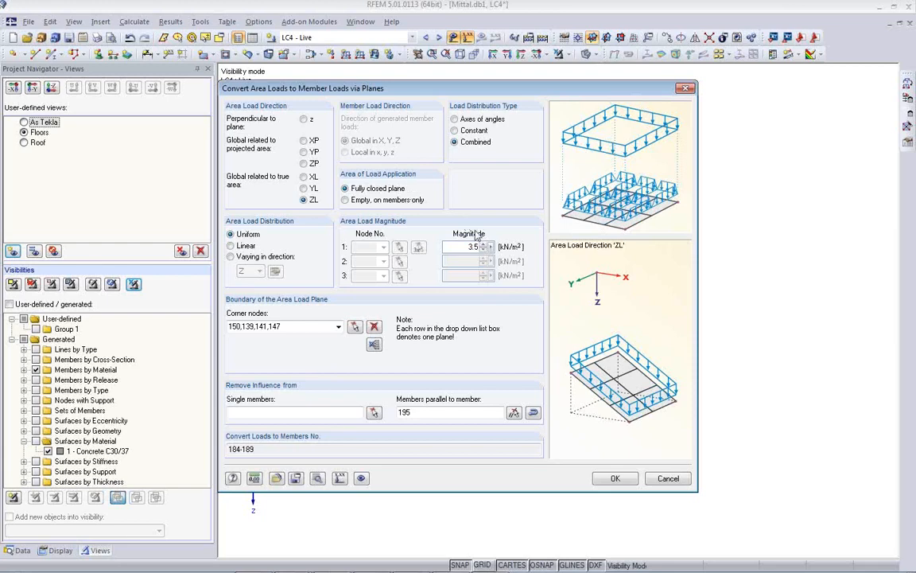
pyautogui.click(615, 479)
pyautogui.click(591, 395)
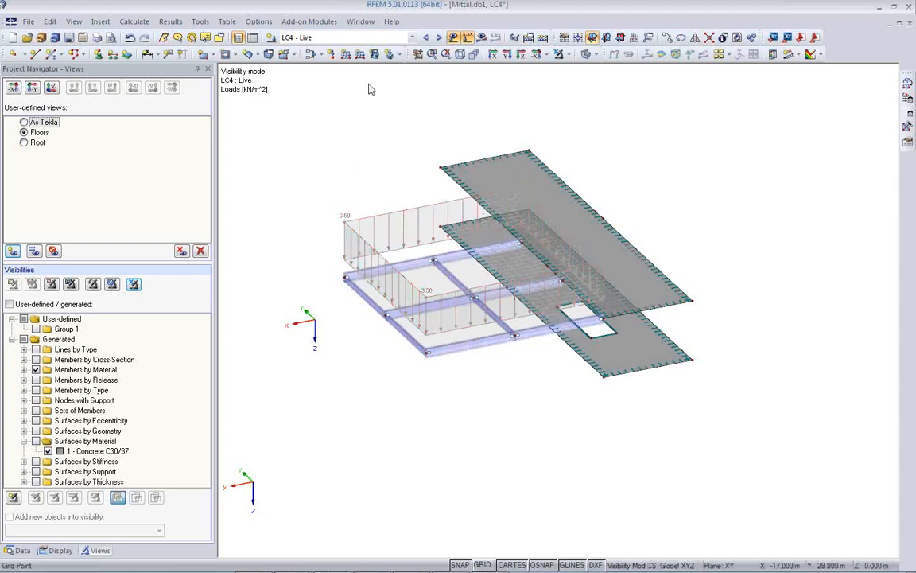
# Apply a uniform 3.5 kN/m² surface load in global direction ZL to both concrete floor slabs in LC4.
pyautogui.click(373, 53)
pyautogui.moveTo(331, 360); pyautogui.dragTo(439, 384)
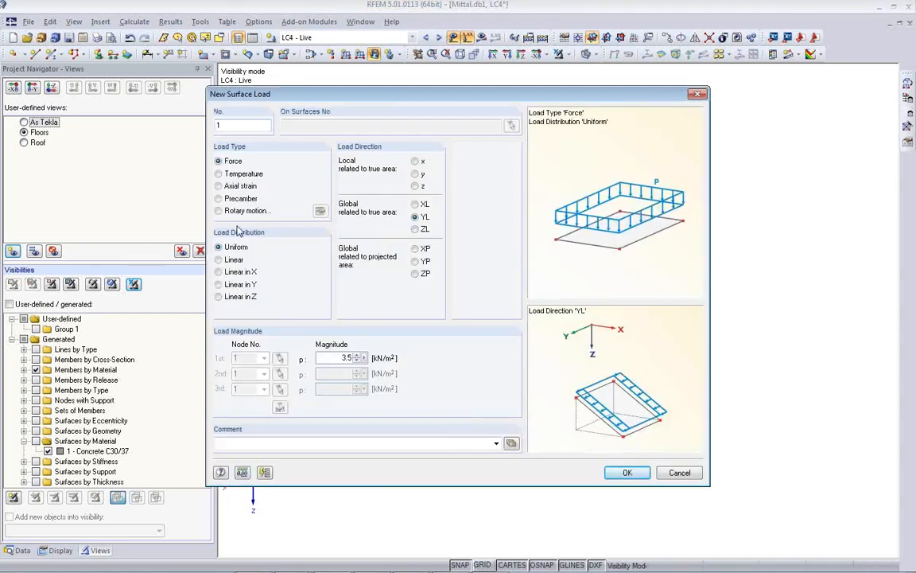
pyautogui.click(415, 230)
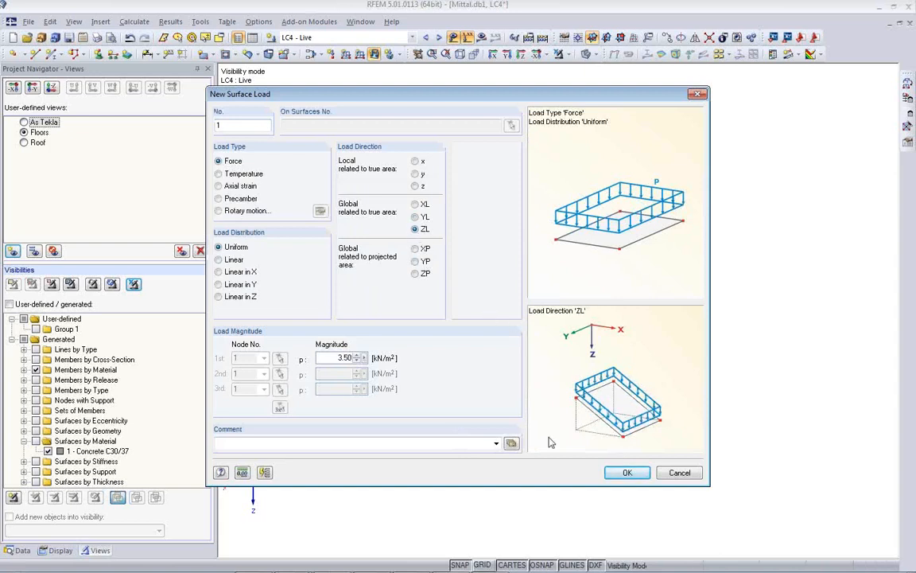
pyautogui.click(627, 474)
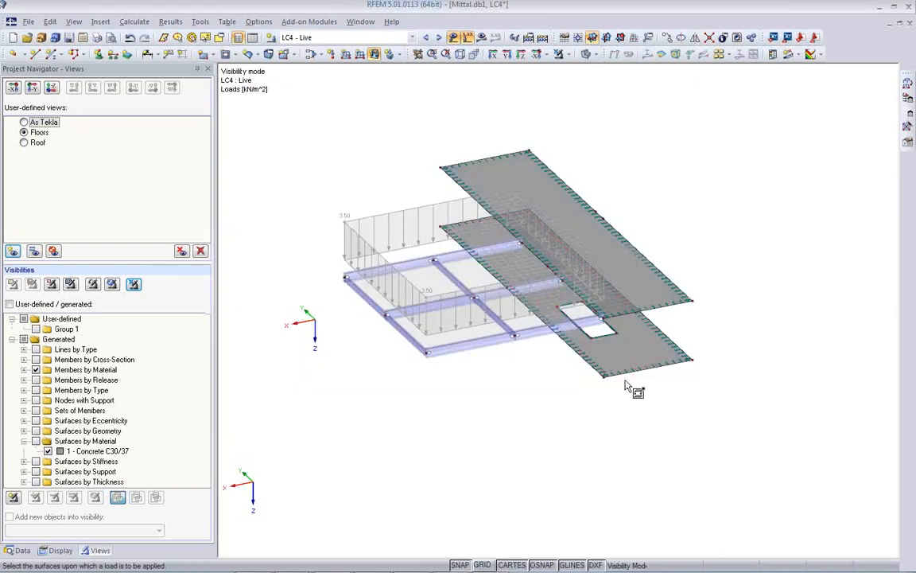
pyautogui.click(649, 292)
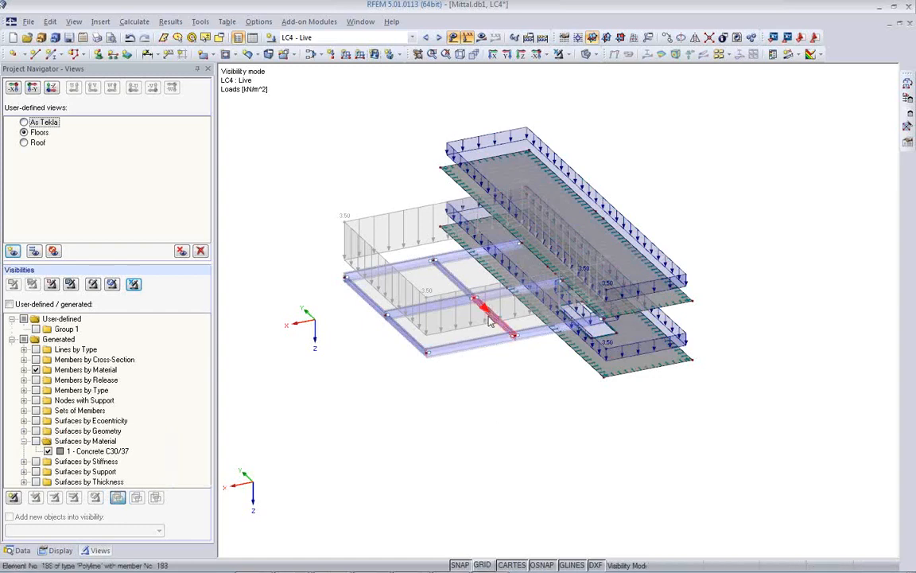
# Restore the As Tekla view of the whole building and hide the load display.
pyautogui.click(453, 37)
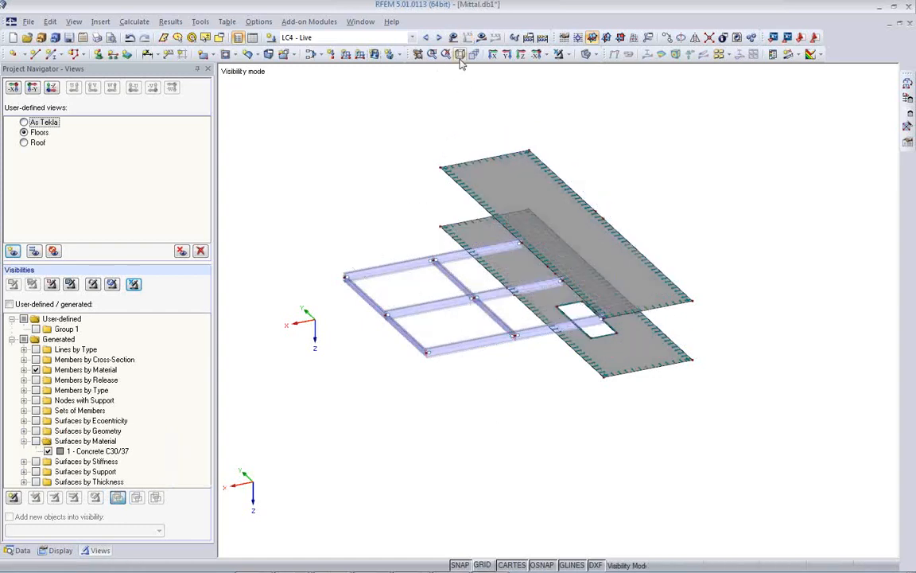
pyautogui.click(24, 122)
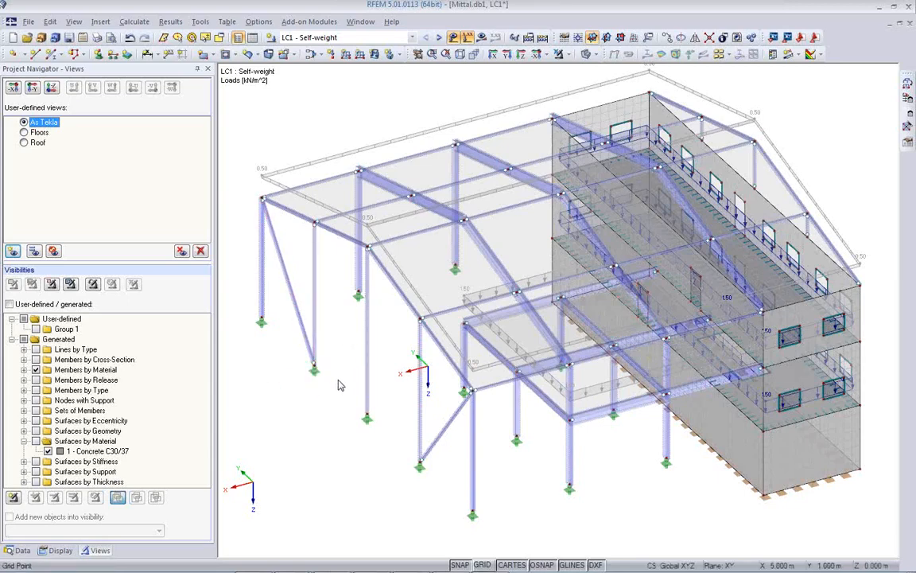
pyautogui.keyDown('ctrl'); pyautogui.moveTo(357, 398); pyautogui.dragTo(404, 430, button='middle'); pyautogui.keyUp('ctrl')
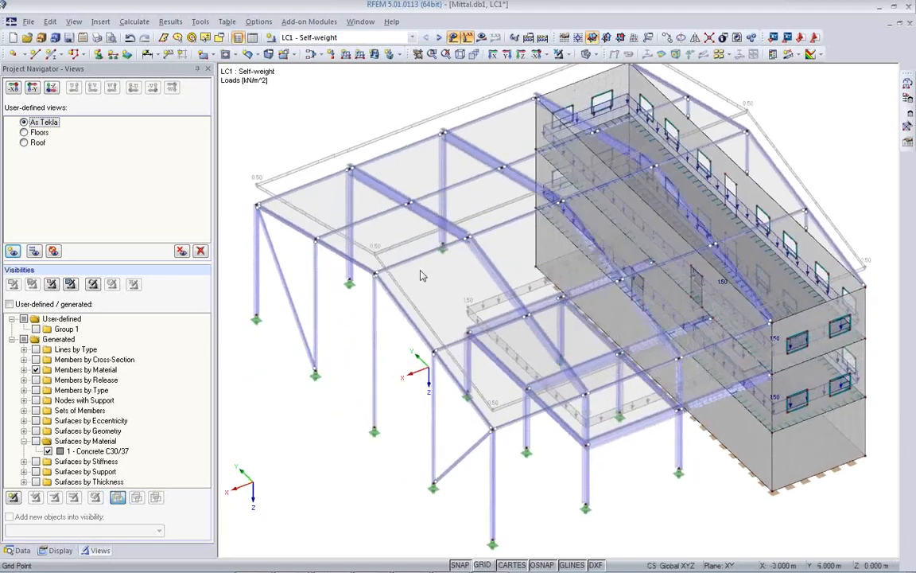
pyautogui.click(453, 37)
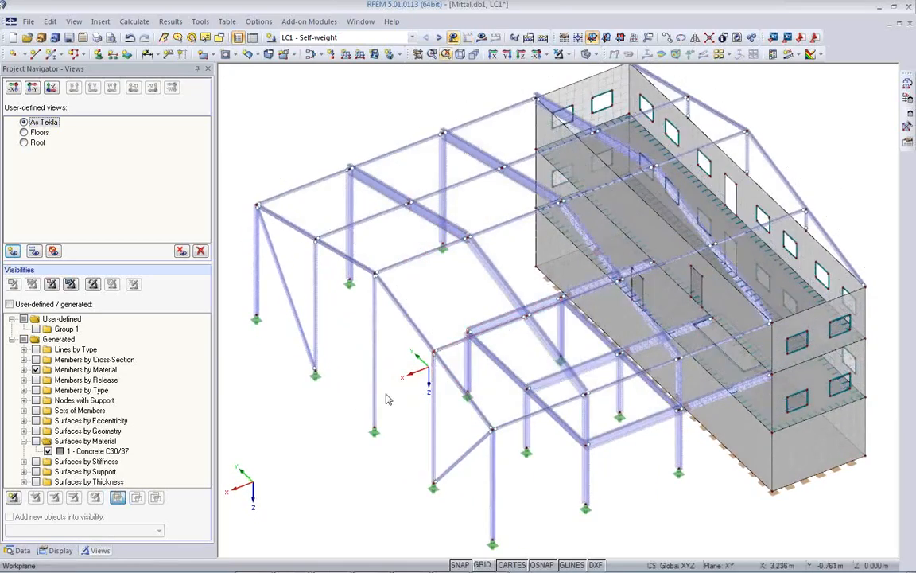
pyautogui.keyDown('ctrl'); pyautogui.moveTo(465, 332); pyautogui.dragTo(609, 262, button='middle'); pyautogui.keyUp('ctrl')
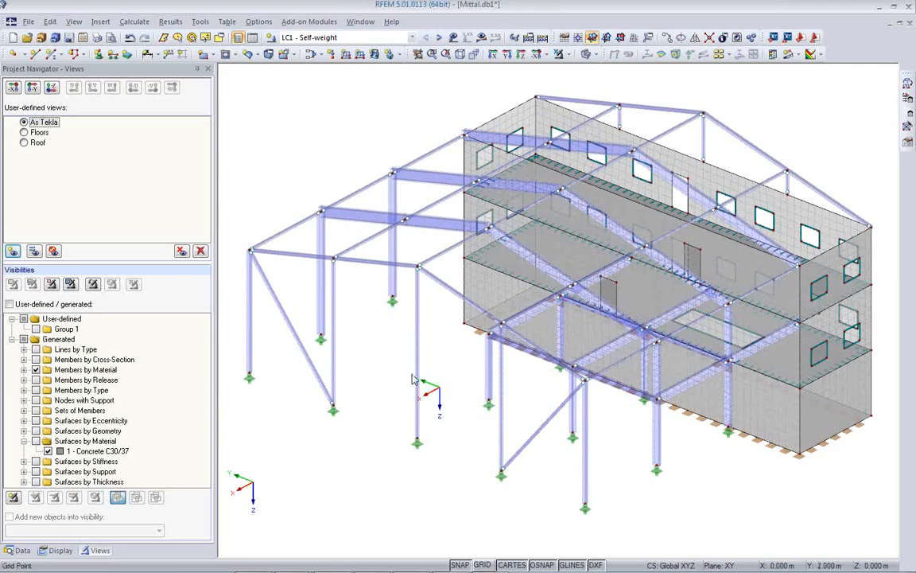
pyautogui.keyDown('ctrl'); pyautogui.moveTo(730, 360); pyautogui.dragTo(509, 270, button='middle'); pyautogui.keyUp('ctrl')
pyautogui.keyDown('ctrl'); pyautogui.moveTo(728, 331); pyautogui.dragTo(760, 334, button='middle'); pyautogui.keyUp('ctrl')
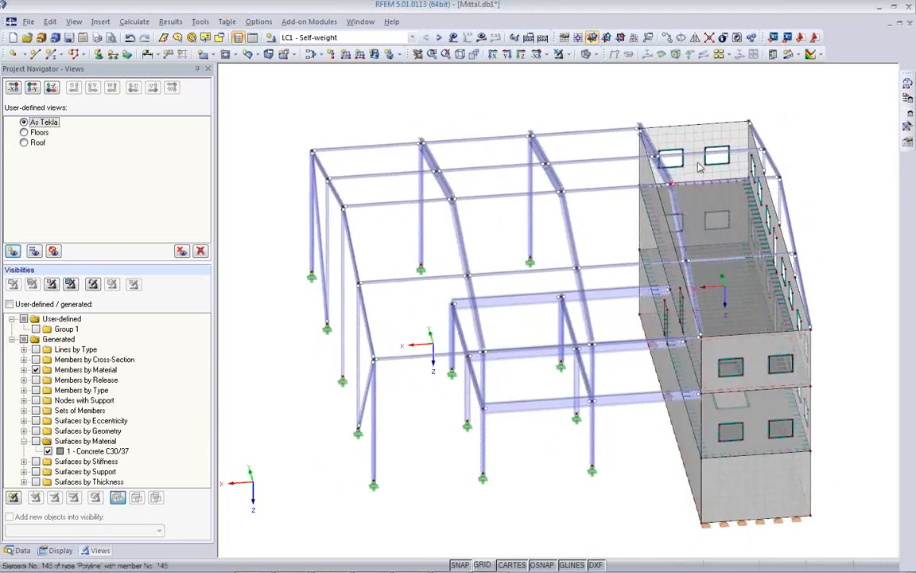
# In wireframe display, copy the lower slab's rectangular opening once to the upper floor, picking the displacement from node 108 to the wall corner node above.
pyautogui.click(587, 55)
pyautogui.scroll(5, 713, 416)
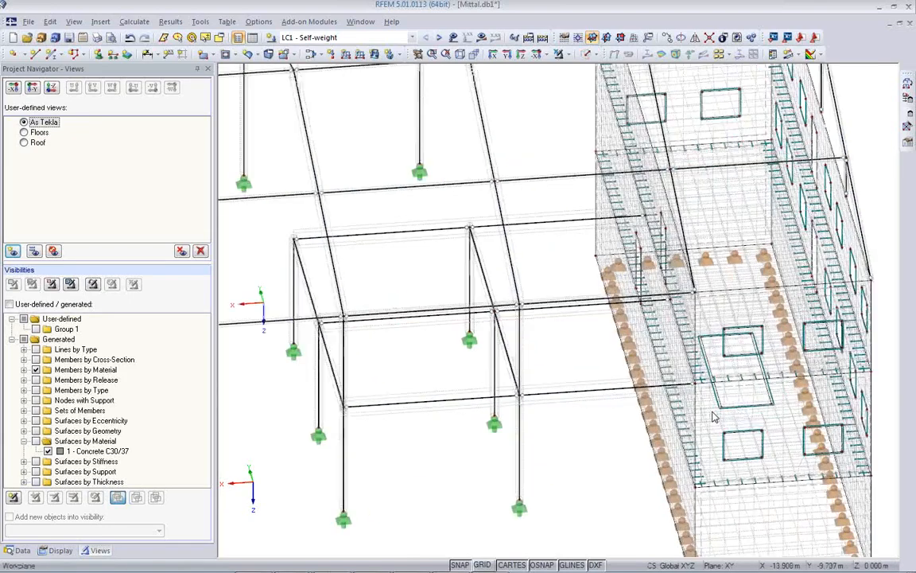
pyautogui.click(720, 399)
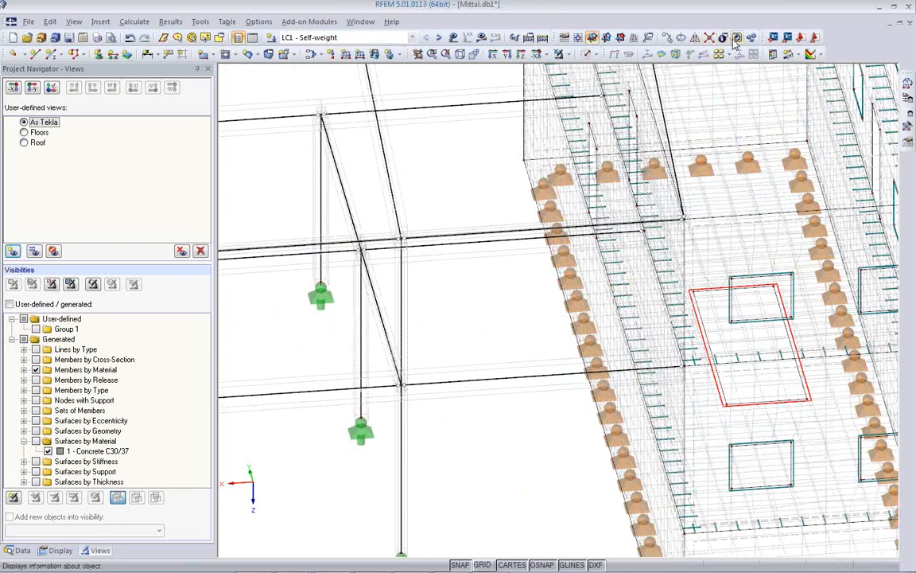
pyautogui.click(667, 38)
pyautogui.write('1')
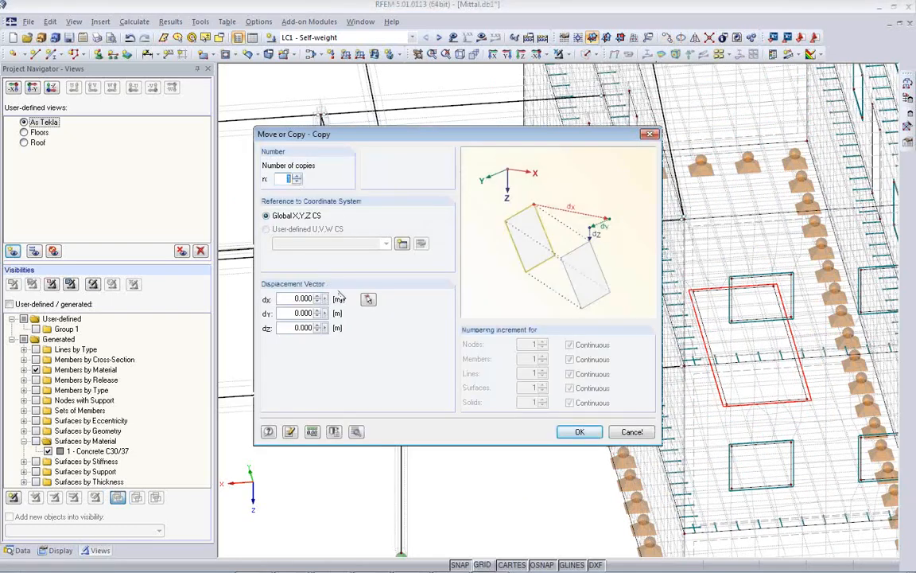
pyautogui.click(368, 300)
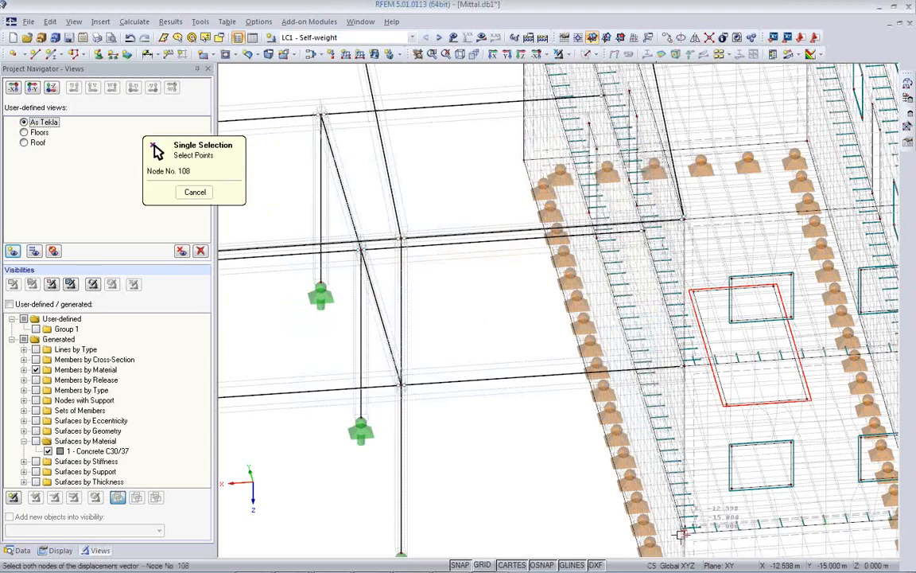
pyautogui.click(682, 533)
pyautogui.click(683, 366)
pyautogui.click(580, 432)
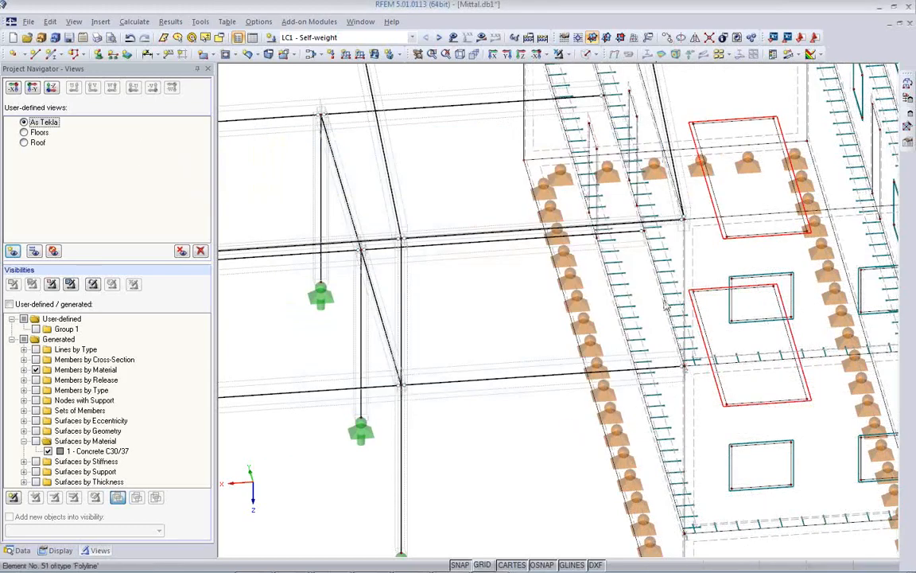
# Return the building to solid rendering and check the copied opening in the upper slab.
pyautogui.scroll(-4, 639, 318)
pyautogui.keyDown('ctrl'); pyautogui.moveTo(619, 383); pyautogui.dragTo(715, 379, button='middle'); pyautogui.keyUp('ctrl')
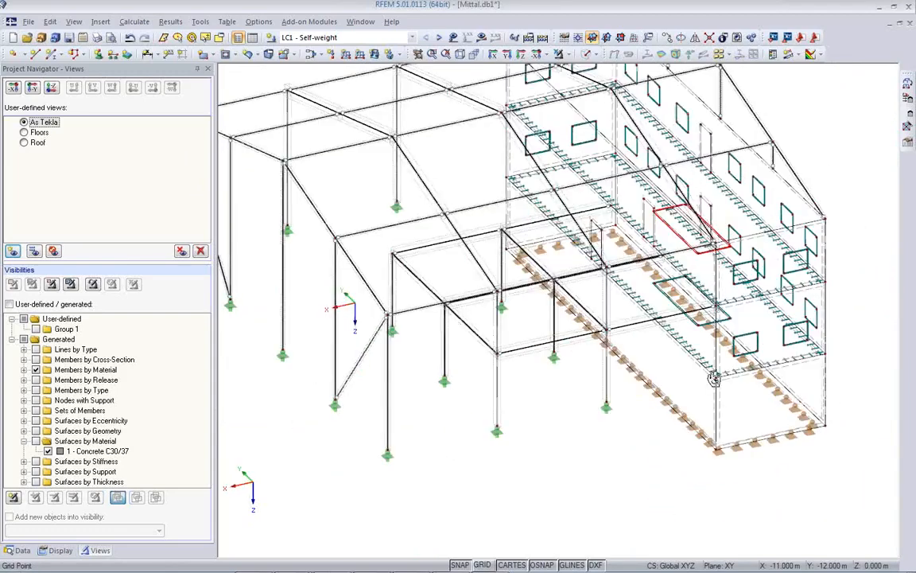
pyautogui.click(584, 54)
pyautogui.keyDown('ctrl'); pyautogui.moveTo(686, 397); pyautogui.dragTo(668, 419, button='middle'); pyautogui.keyUp('ctrl')
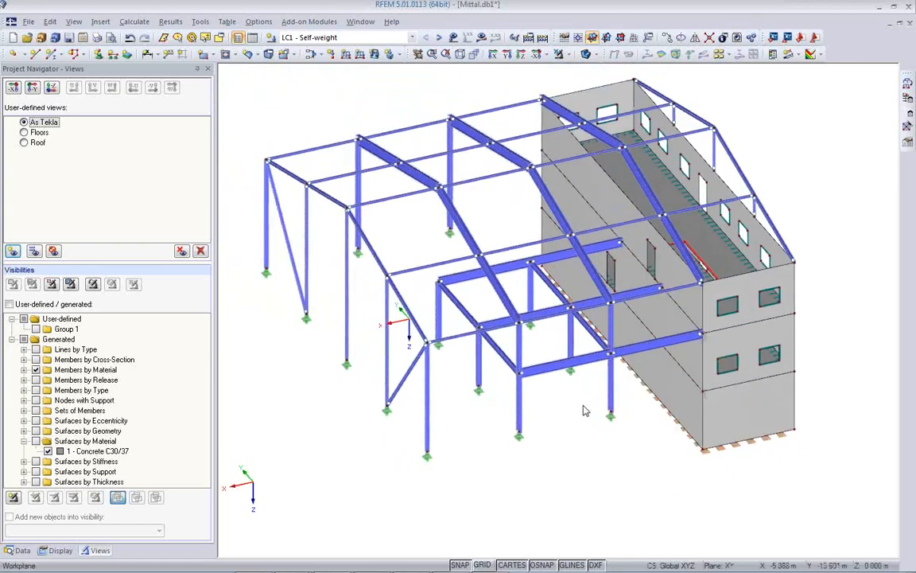
# Open the RF-STEEL EC3 add-on module and choose CEN as the National Annex.
pyautogui.click(17, 550)
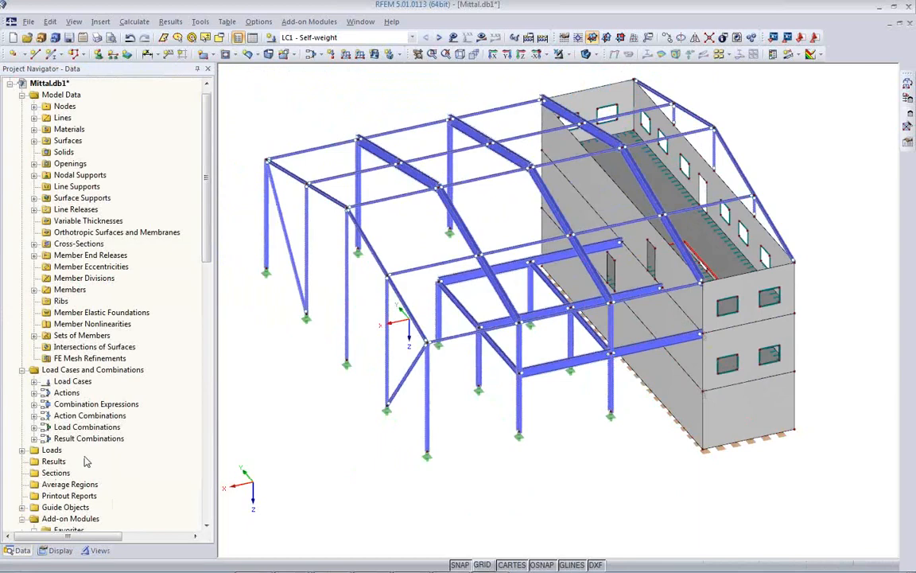
pyautogui.scroll(-7, 159, 279)
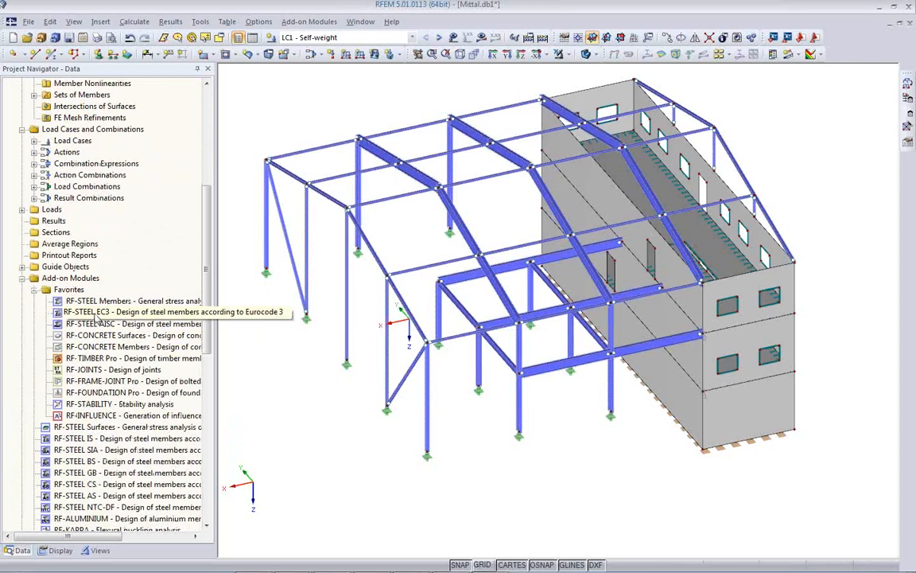
pyautogui.click(95, 314)
pyautogui.click(96, 314)
pyautogui.click(179, 313)
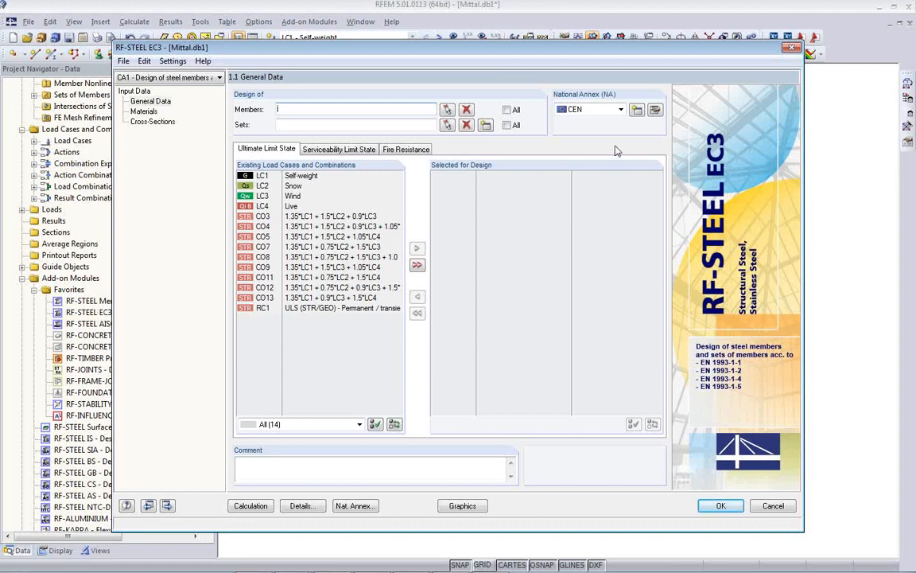
pyautogui.click(611, 111)
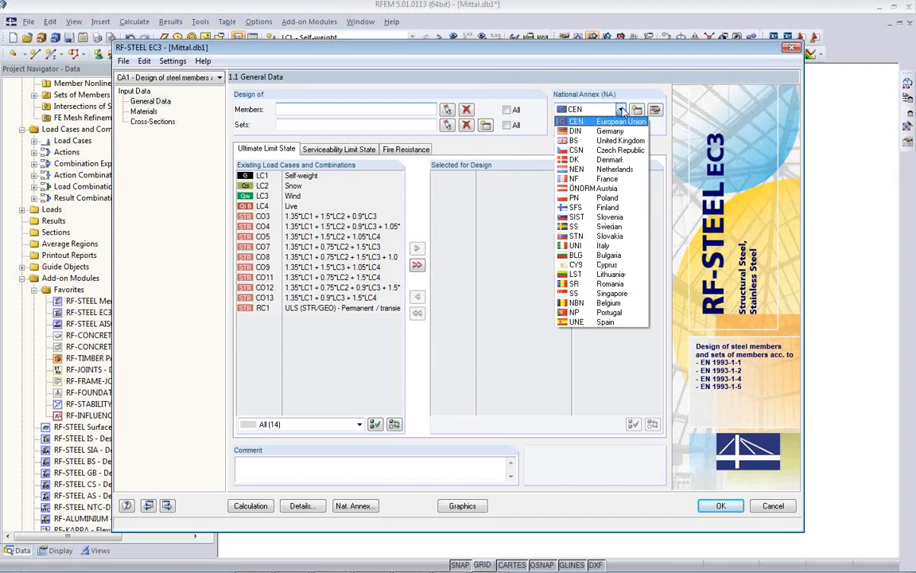
pyautogui.click(600, 117)
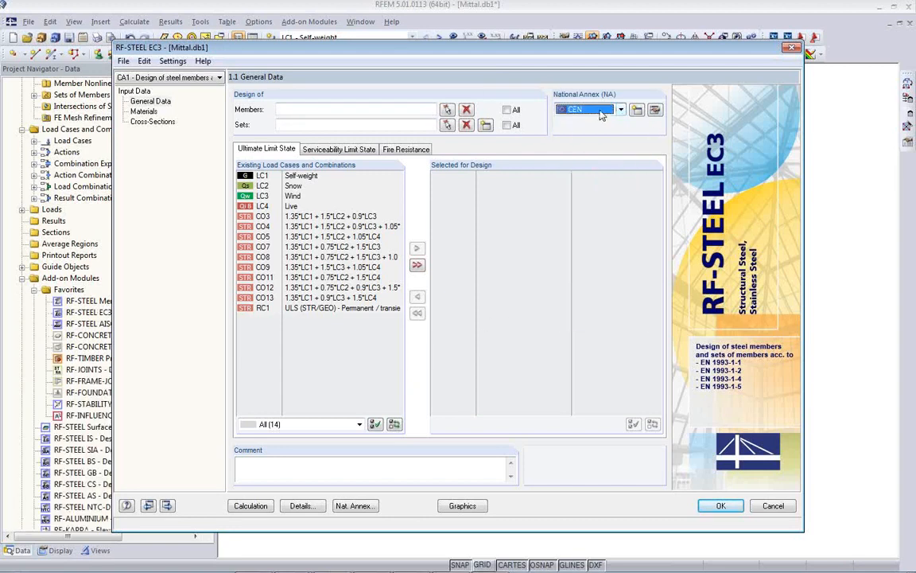
# Start picking the members for design, limit the visibility to members by cross-section, and hide the IPE 600 members.
pyautogui.click(447, 110)
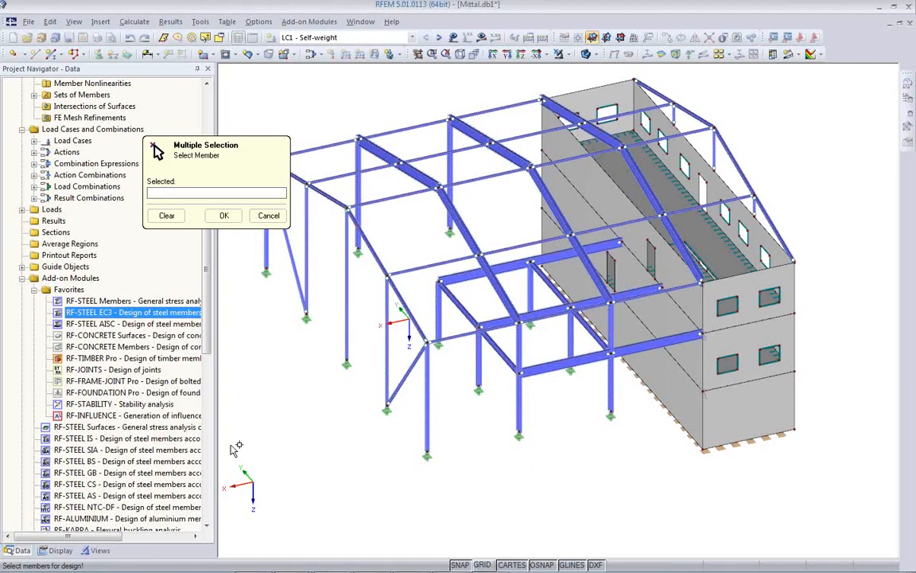
pyautogui.moveTo(428, 398); pyautogui.dragTo(402, 387, button='middle')
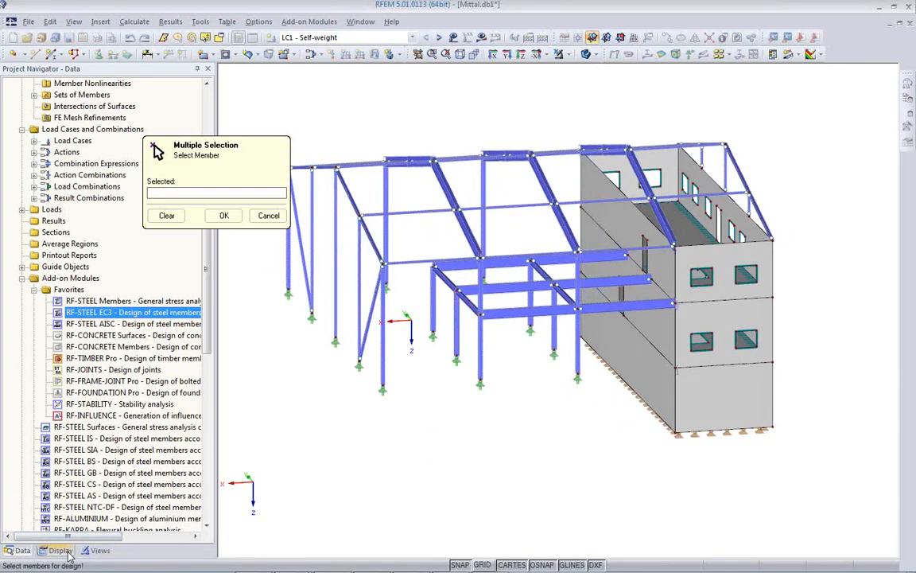
pyautogui.click(97, 551)
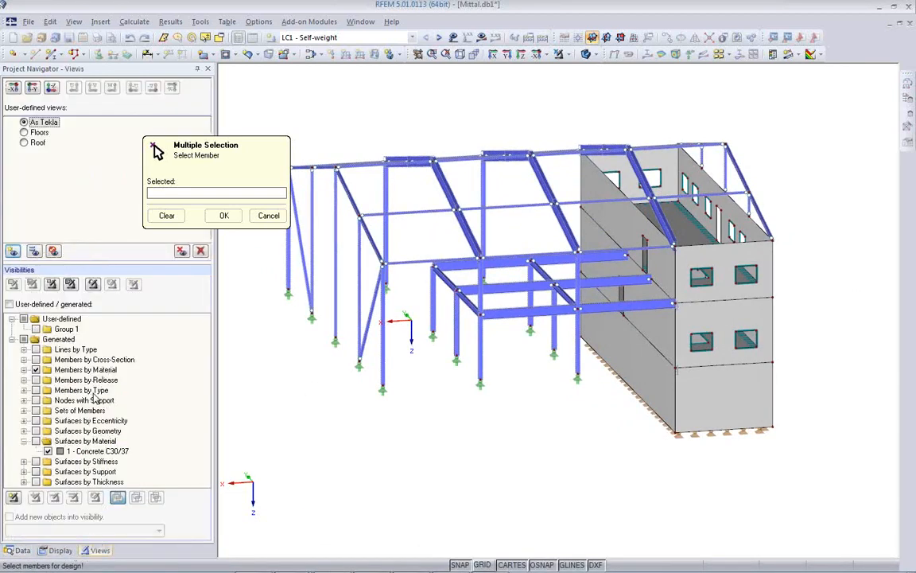
pyautogui.click(36, 370)
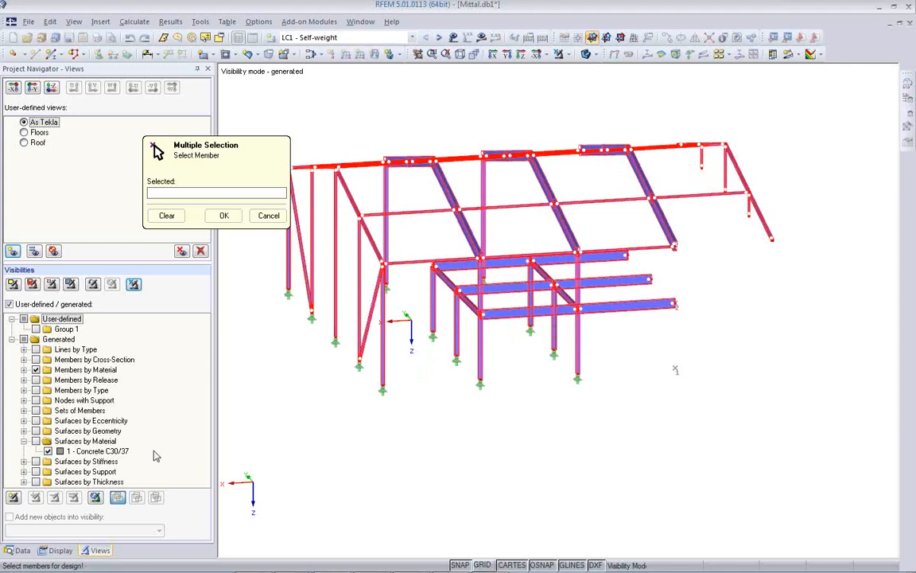
pyautogui.click(35, 370)
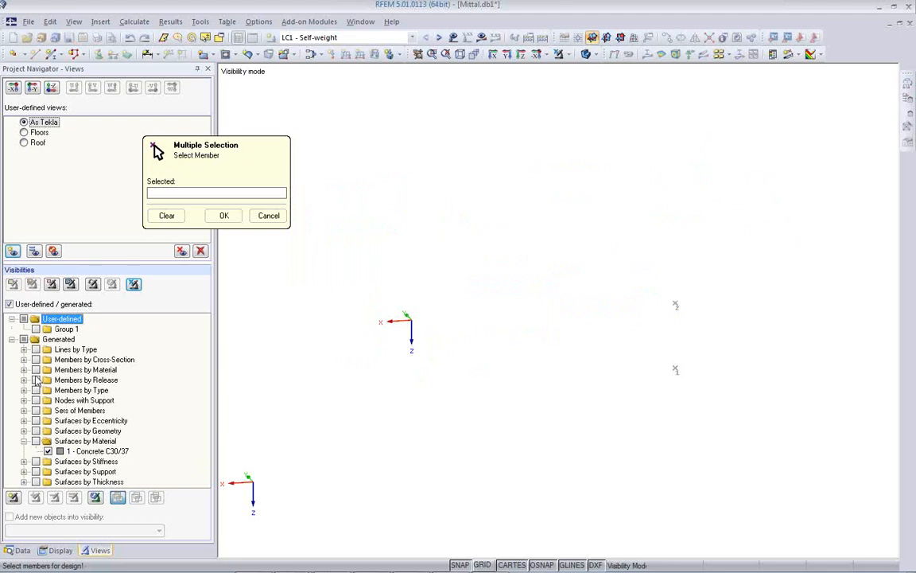
pyautogui.click(35, 360)
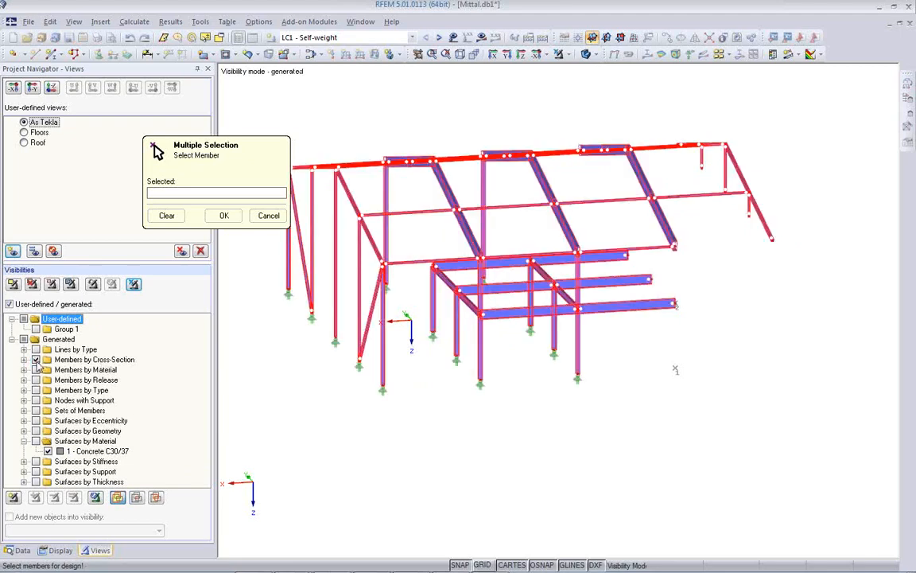
pyautogui.click(24, 360)
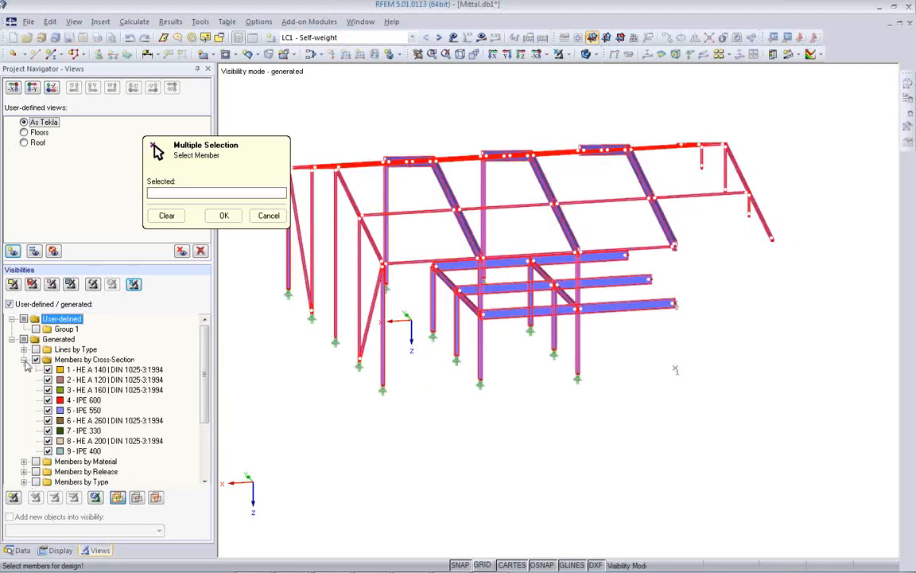
pyautogui.click(48, 451)
pyautogui.click(48, 451)
pyautogui.click(48, 400)
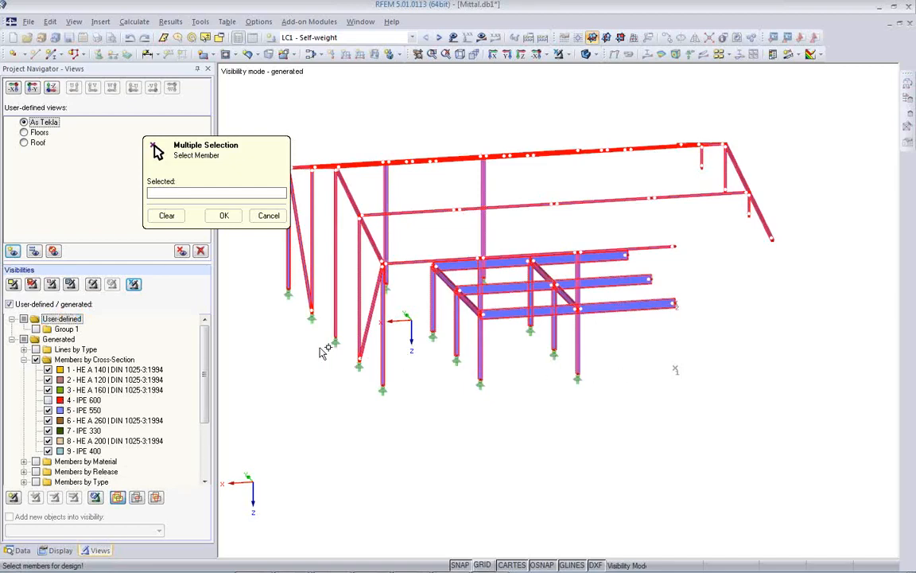
# Select all visible steel members, numbers 141-158 and 171-208, as the members for design.
pyautogui.hotkey('ctrl', 'a')
pyautogui.keyDown('ctrl'); pyautogui.moveTo(389, 312); pyautogui.dragTo(348, 313, button='middle'); pyautogui.keyUp('ctrl')
pyautogui.click(178, 216)
pyautogui.moveTo(425, 304); pyautogui.dragTo(541, 292, button='middle')
pyautogui.scroll(-1, 561, 316)
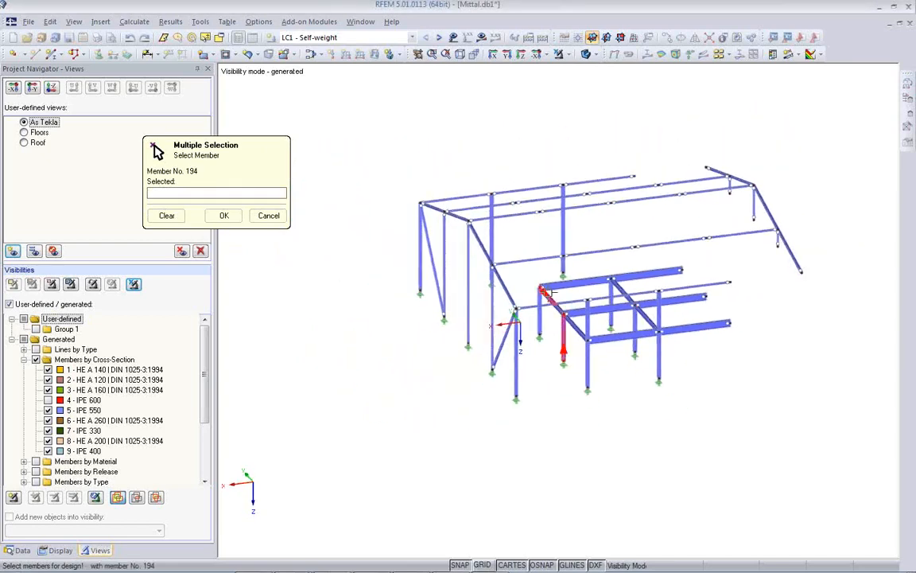
pyautogui.moveTo(384, 117); pyautogui.dragTo(843, 426)
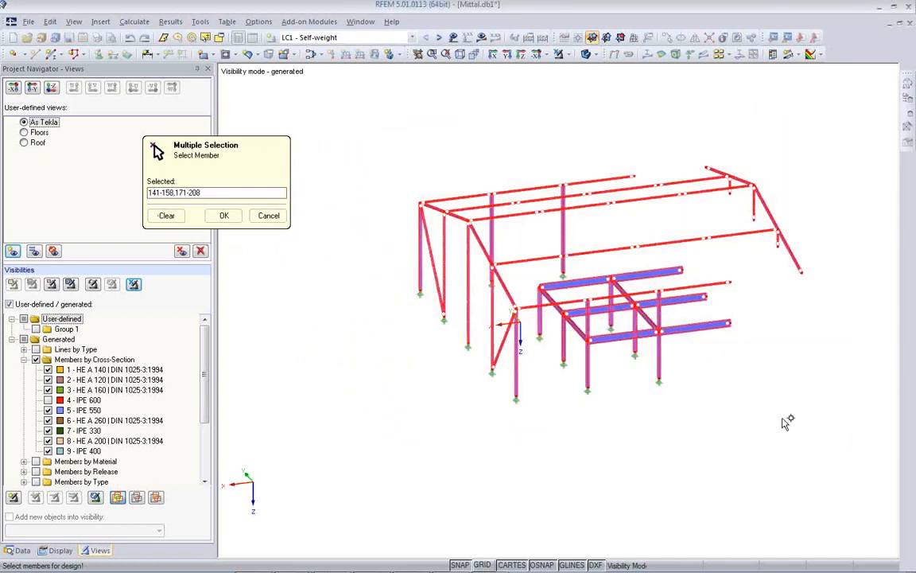
pyautogui.click(224, 215)
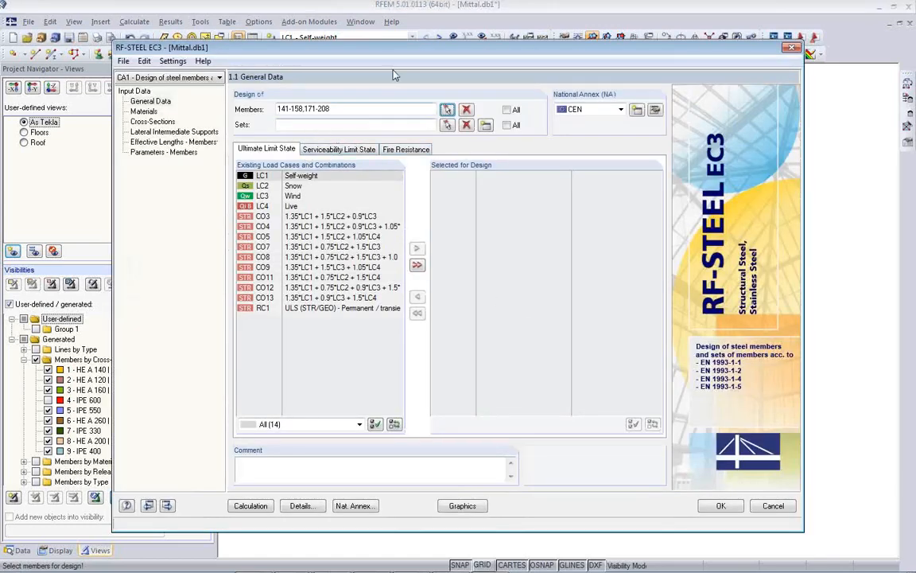
# Add result combination RC1 (ULS STR/GEO) to the combinations selected for ultimate limit state design.
pyautogui.moveTo(400, 54); pyautogui.dragTo(382, 82)
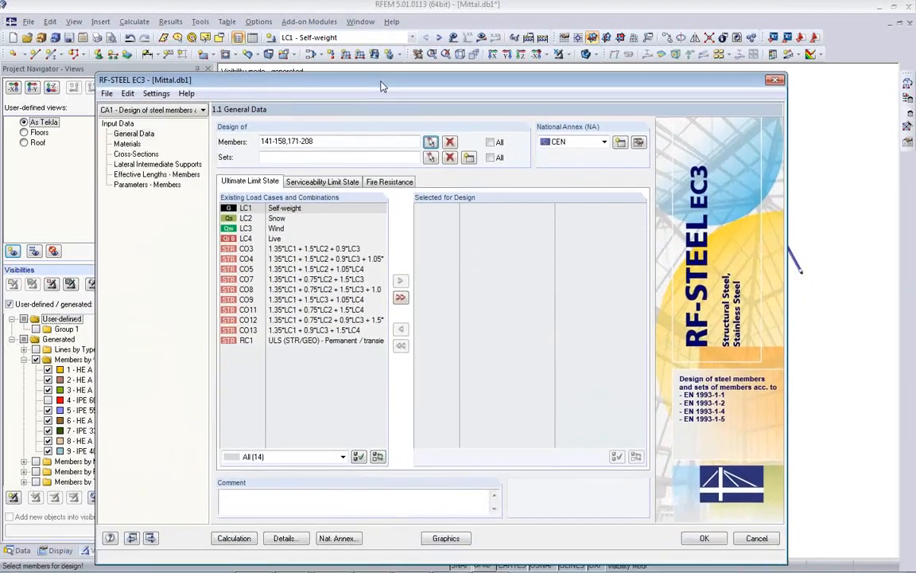
pyautogui.doubleClick(288, 344)
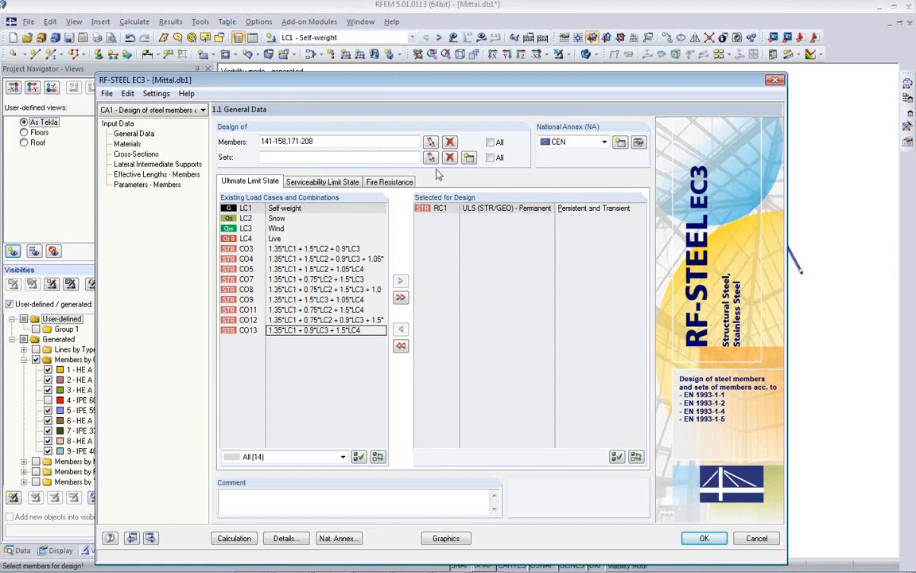
# Show the IPE 600 members again and pick the six roof rafter sets, 17-22, as the sets of members for design.
pyautogui.click(280, 157)
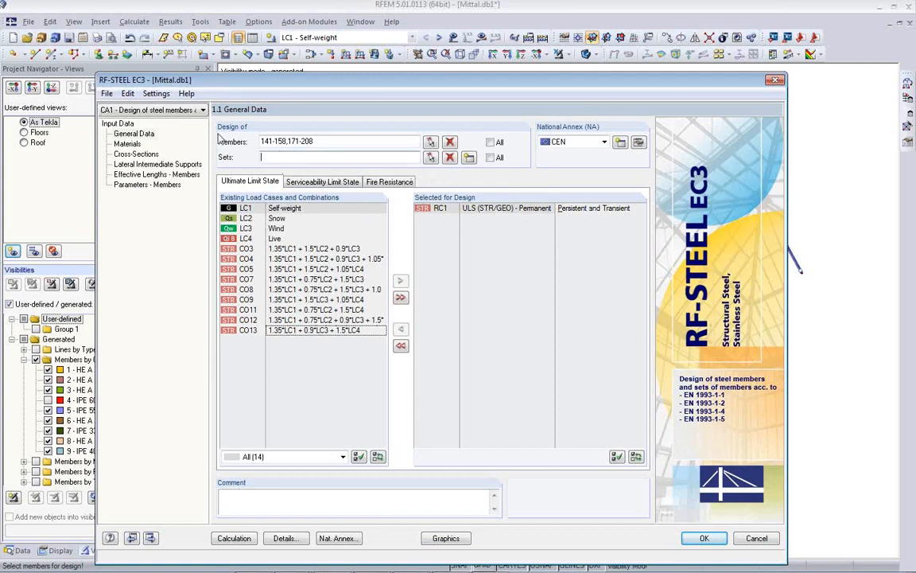
pyautogui.click(430, 157)
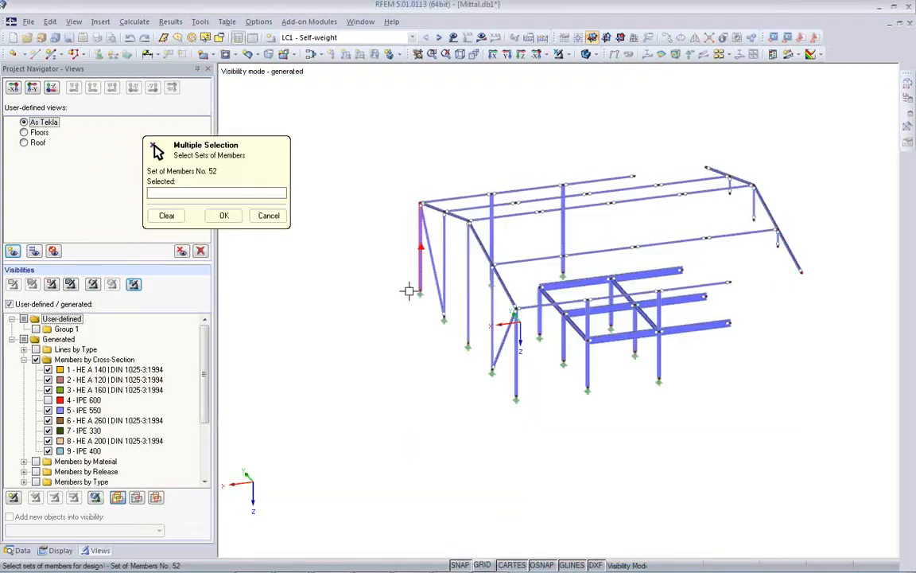
pyautogui.click(47, 401)
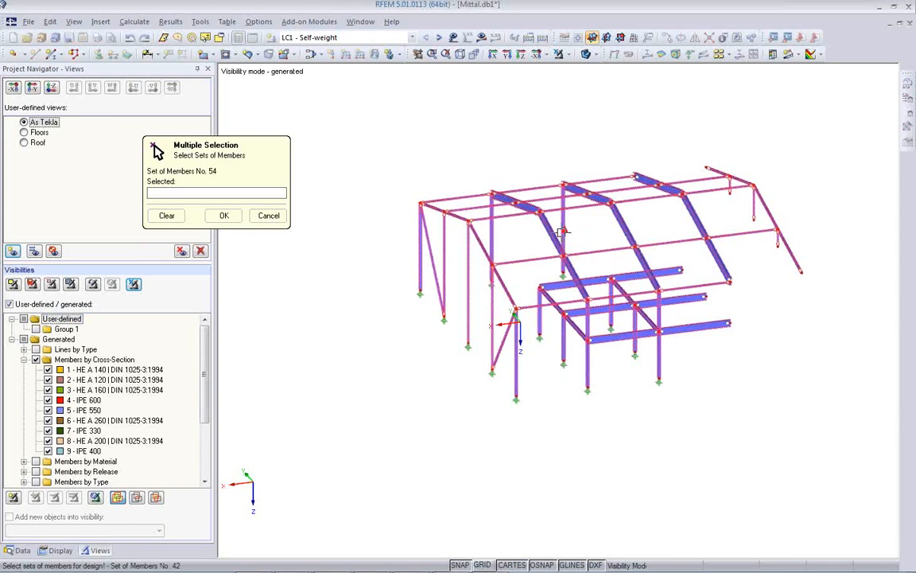
pyautogui.click(172, 216)
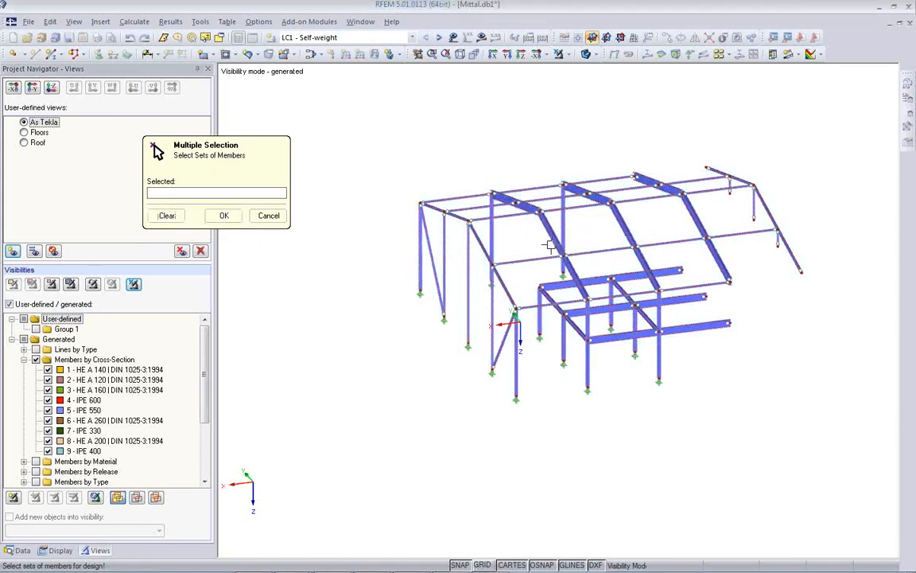
pyautogui.click(619, 229)
pyautogui.click(623, 227)
pyautogui.click(694, 219)
pyautogui.click(673, 187)
pyautogui.click(589, 195)
pyautogui.click(522, 202)
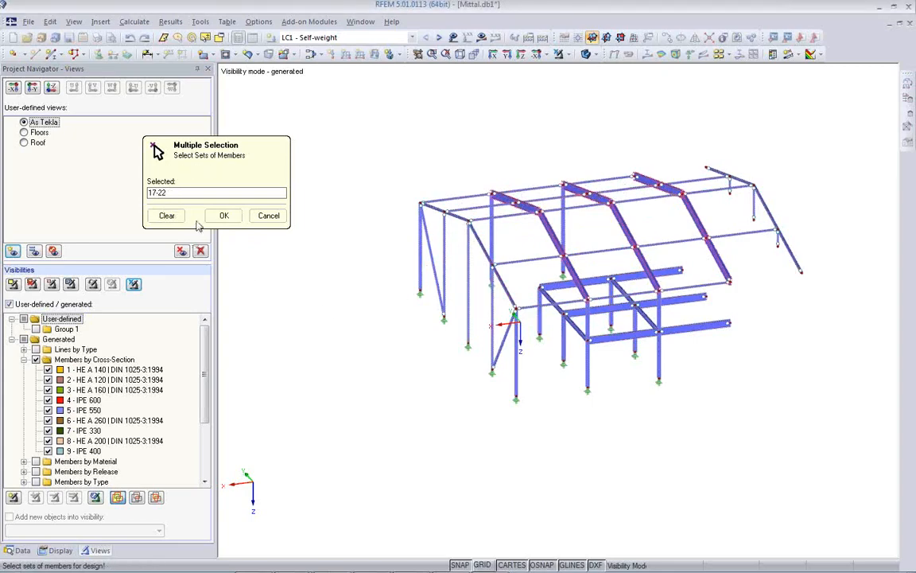
pyautogui.click(224, 216)
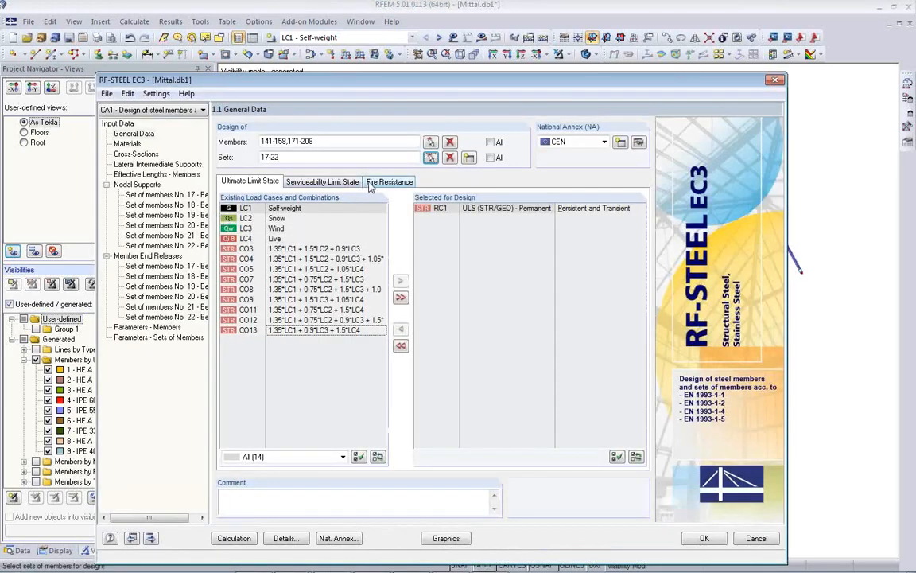
# Set the stability analysis method for sets of members to 6.3.1 ... 6.3.3 (Equivalent Member Method) in the design details.
pyautogui.moveTo(404, 83); pyautogui.dragTo(438, 435)
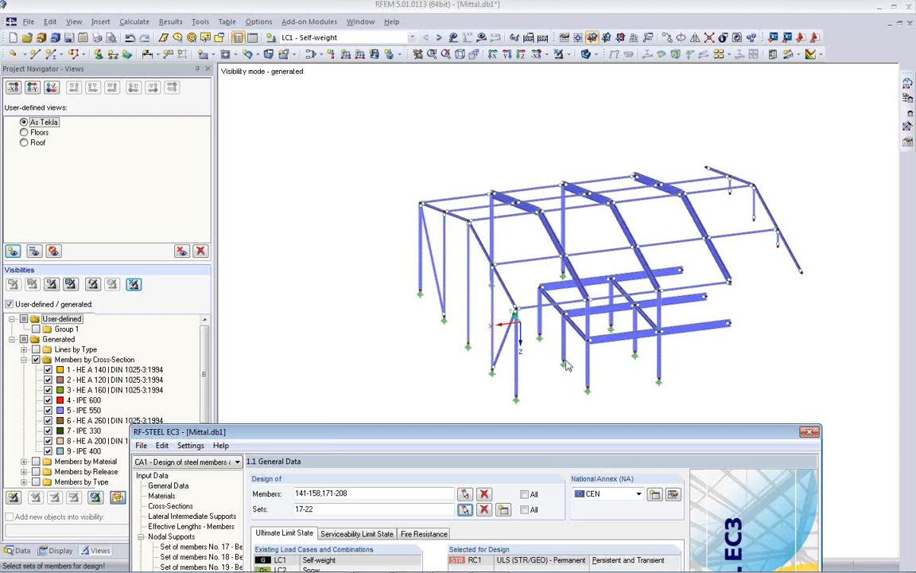
pyautogui.moveTo(569, 434); pyautogui.dragTo(566, 89)
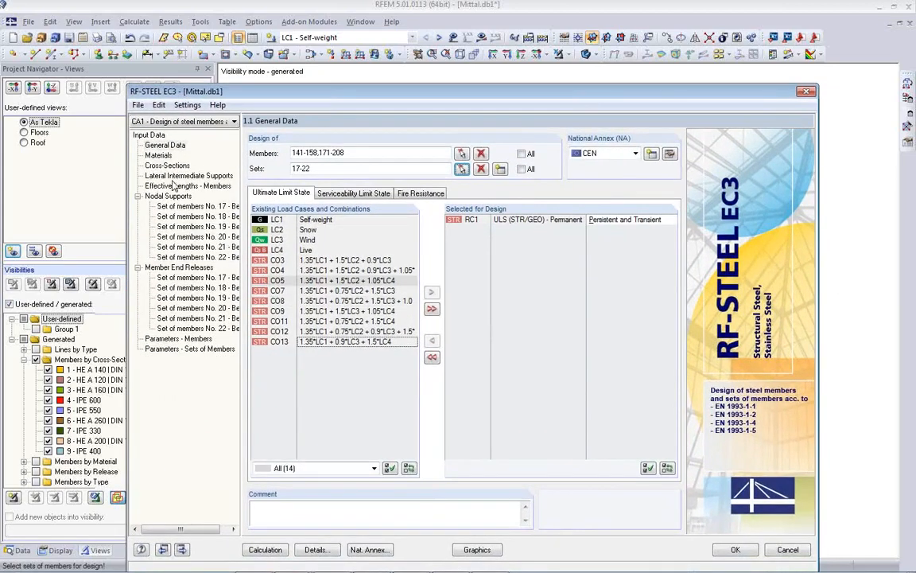
pyautogui.click(329, 552)
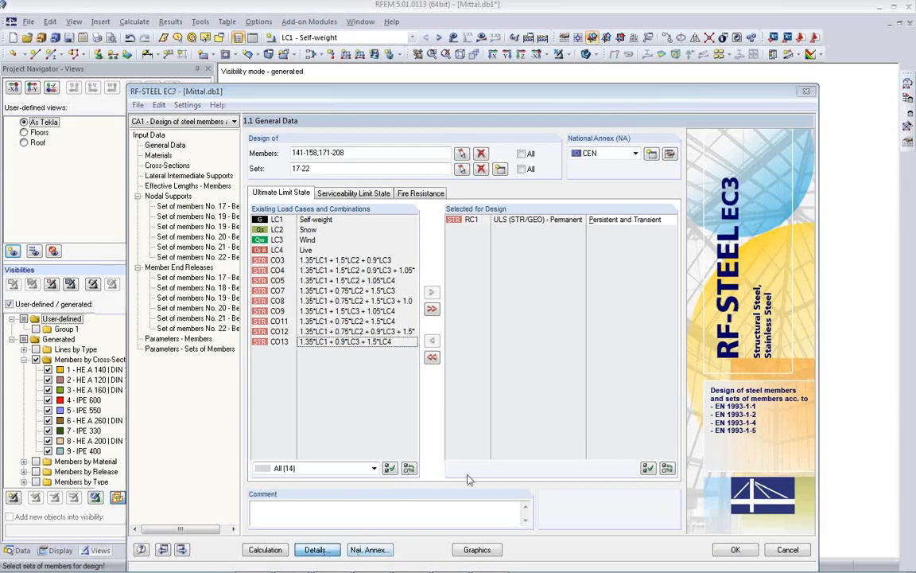
pyautogui.click(331, 137)
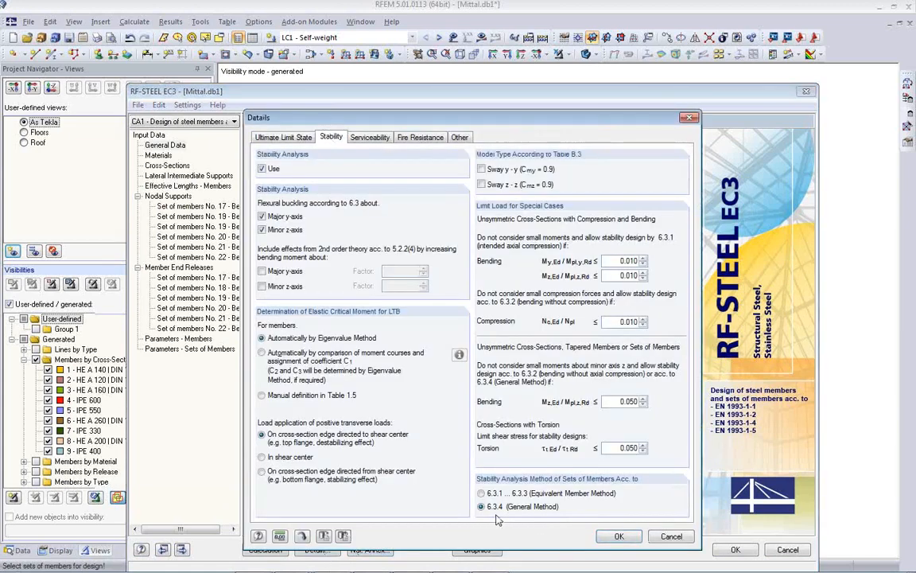
pyautogui.click(481, 493)
pyautogui.click(618, 537)
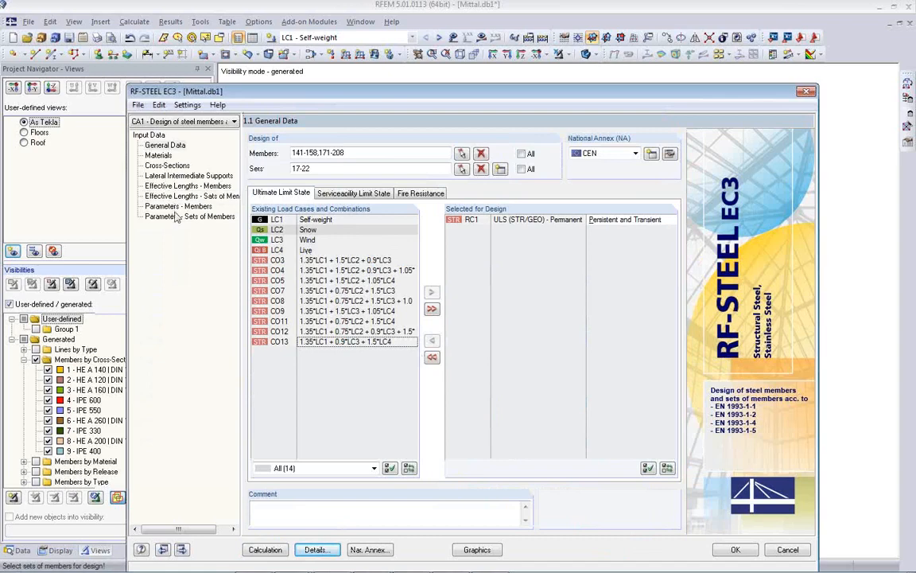
# Review the input data for materials, cross-sections, lateral intermediate supports and effective lengths of members.
pyautogui.click(158, 155)
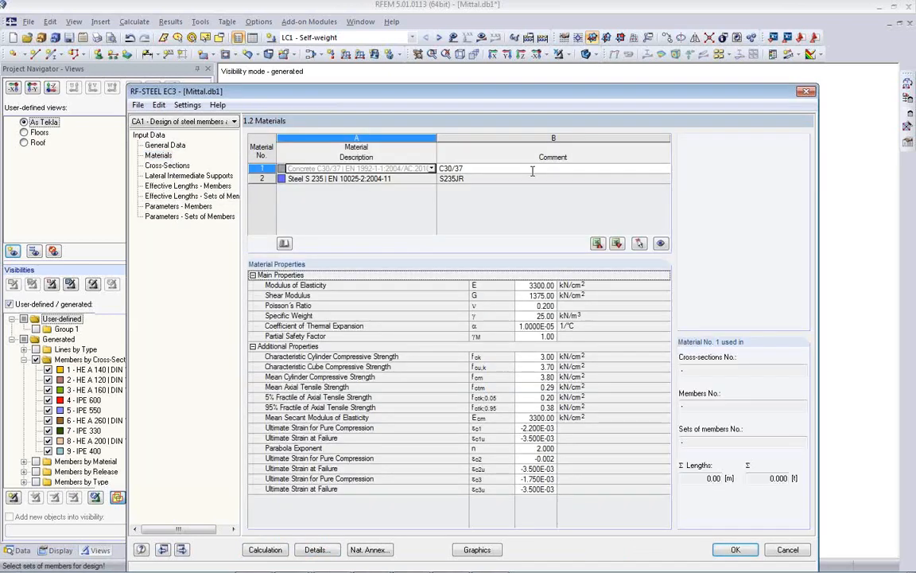
pyautogui.click(163, 165)
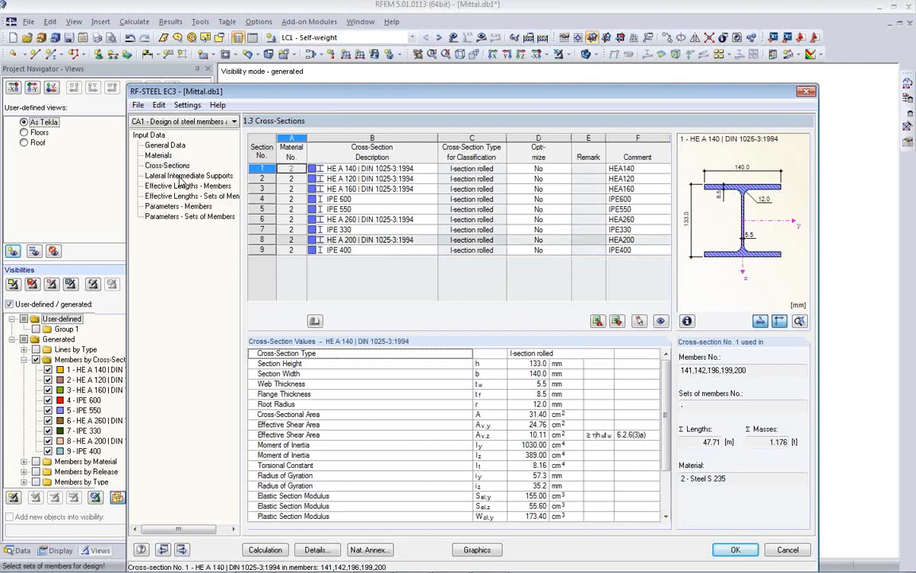
pyautogui.click(180, 176)
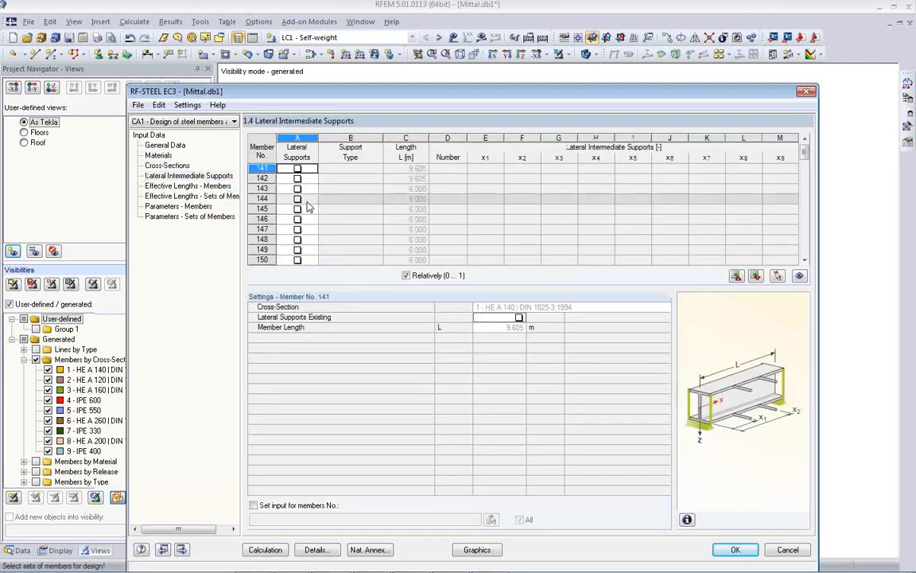
pyautogui.click(191, 186)
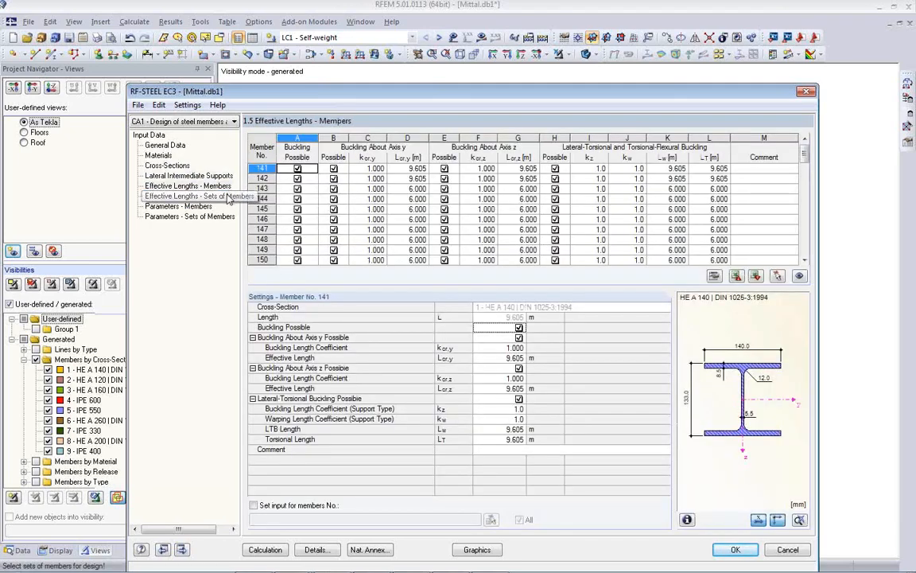
# In the effective lengths for sets of members, set the z-axis buckling coefficient kcr,z of set 17 to 0.5.
pyautogui.click(222, 197)
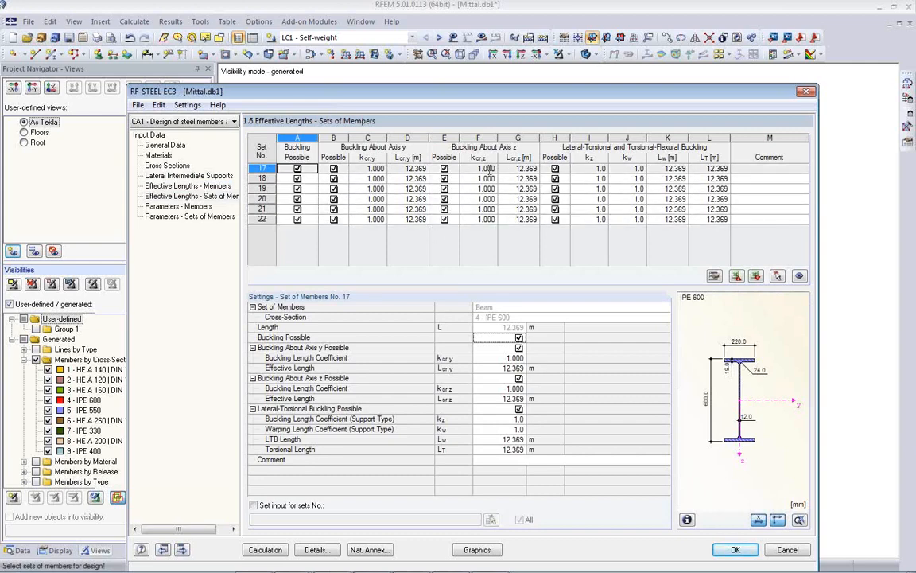
pyautogui.click(480, 168)
pyautogui.moveTo(442, 92); pyautogui.dragTo(499, 241)
pyautogui.doubleClick(486, 320)
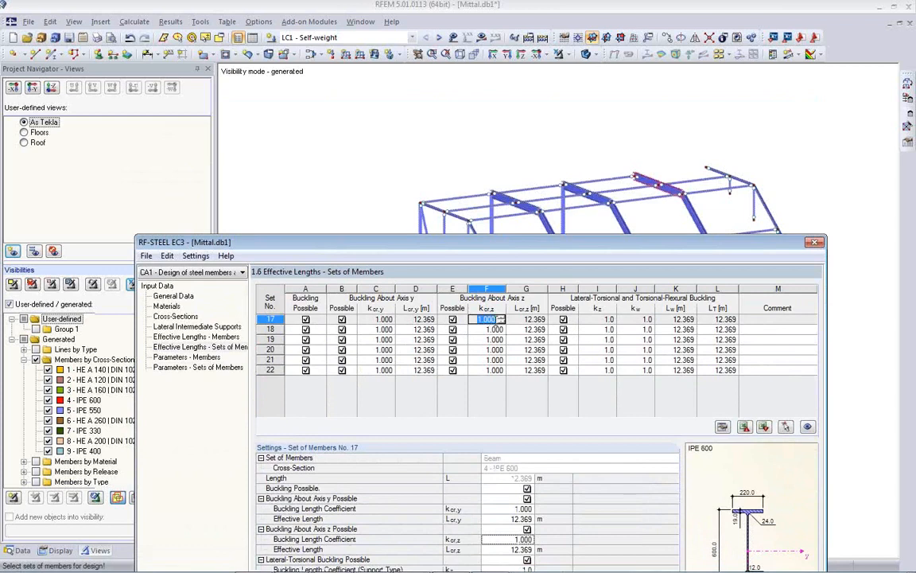
pyautogui.write('0.5')
pyautogui.press('Return')
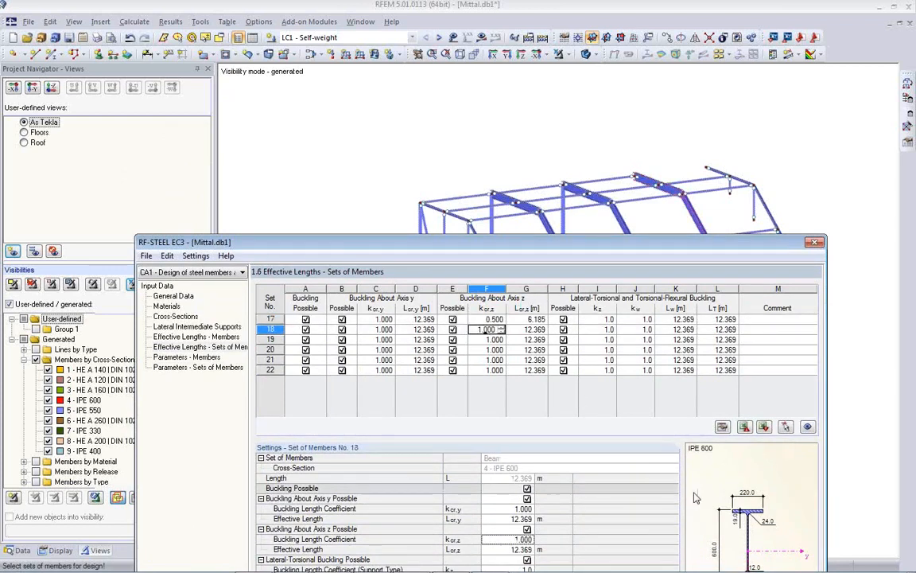
# Set the z-axis buckling coefficient kcr,z to 0.5 for each of the remaining sets, 18 to 22.
pyautogui.moveTo(573, 237); pyautogui.dragTo(534, 133)
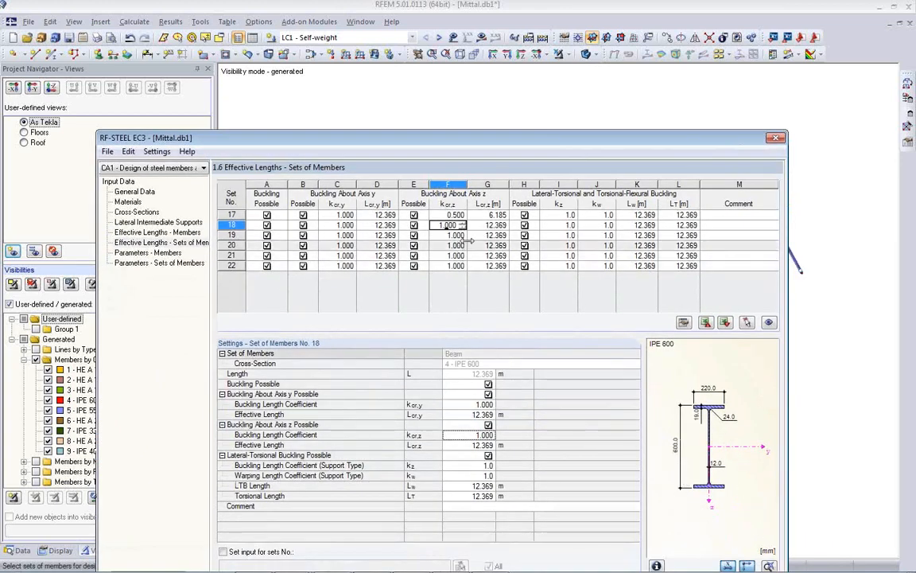
pyautogui.write('0.5')
pyautogui.press('Return')
pyautogui.write('0.5')
pyautogui.press('Return')
pyautogui.write('0.5')
pyautogui.press('Return')
pyautogui.write('0.5')
pyautogui.press('Return')
pyautogui.write('0.5')
pyautogui.press('Return')
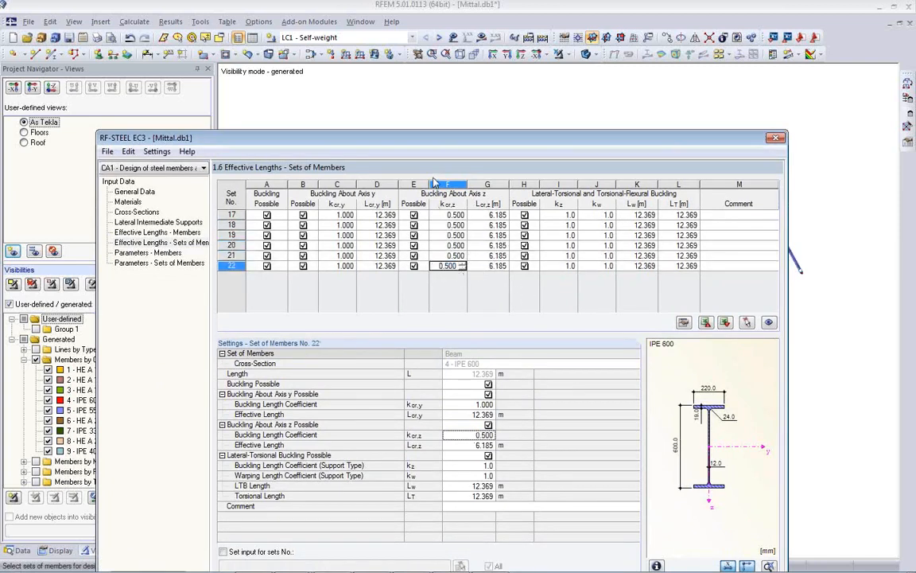
# Review the parameters for members in the steel design case and accept the module's input data.
pyautogui.moveTo(448, 144)
pyautogui.mouseDown()
pyautogui.moveTo(513, 321)
pyautogui.moveTo(462, 144)
pyautogui.mouseUp()
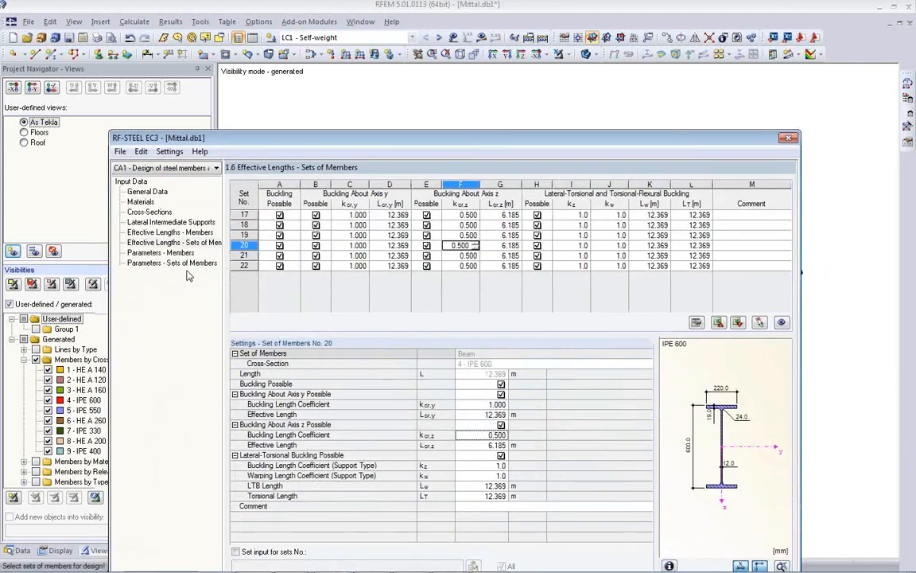
pyautogui.click(161, 253)
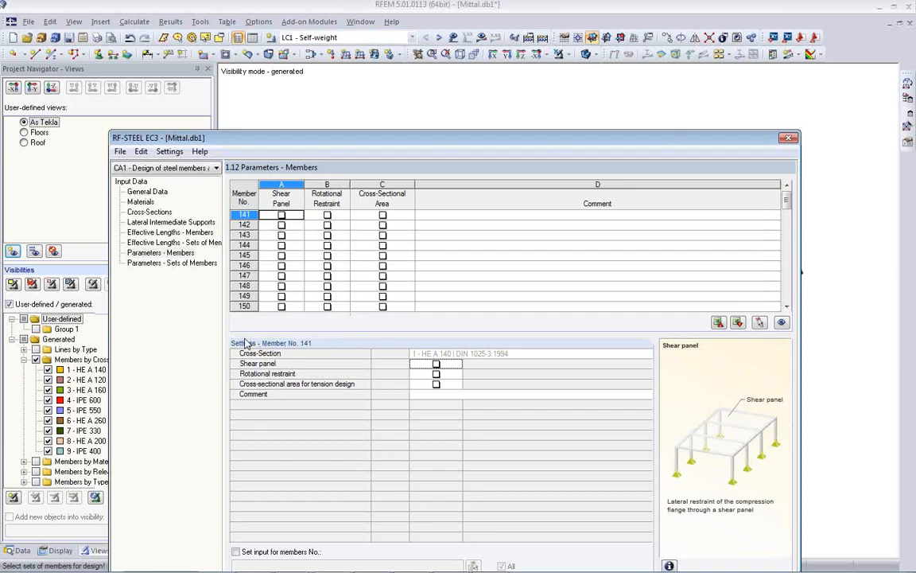
pyautogui.moveTo(290, 145); pyautogui.dragTo(268, 83)
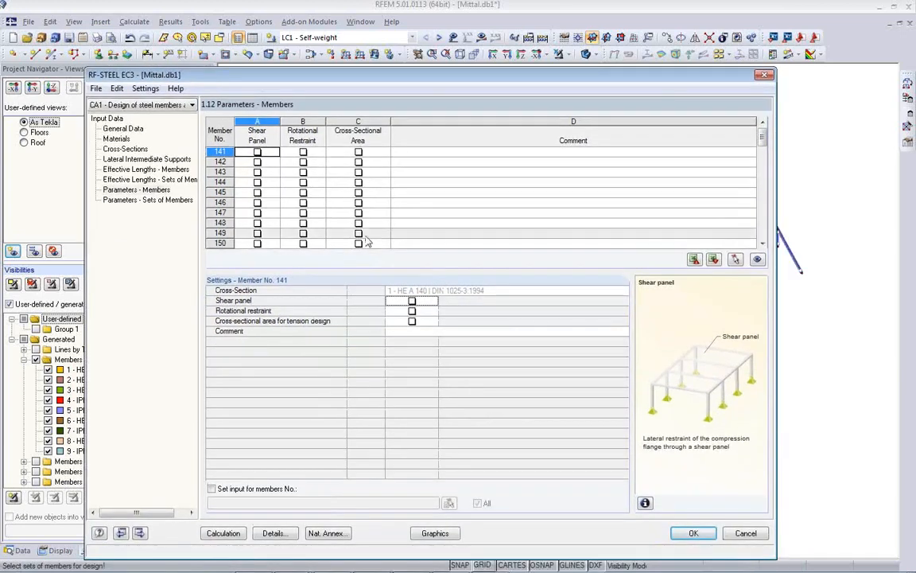
pyautogui.click(703, 536)
# Display only the saved Roof view of the model and hide its self-weight loads.
pyautogui.keyDown('ctrl'); pyautogui.moveTo(598, 482); pyautogui.dragTo(500, 413, button='middle'); pyautogui.keyUp('ctrl')
pyautogui.click(24, 142)
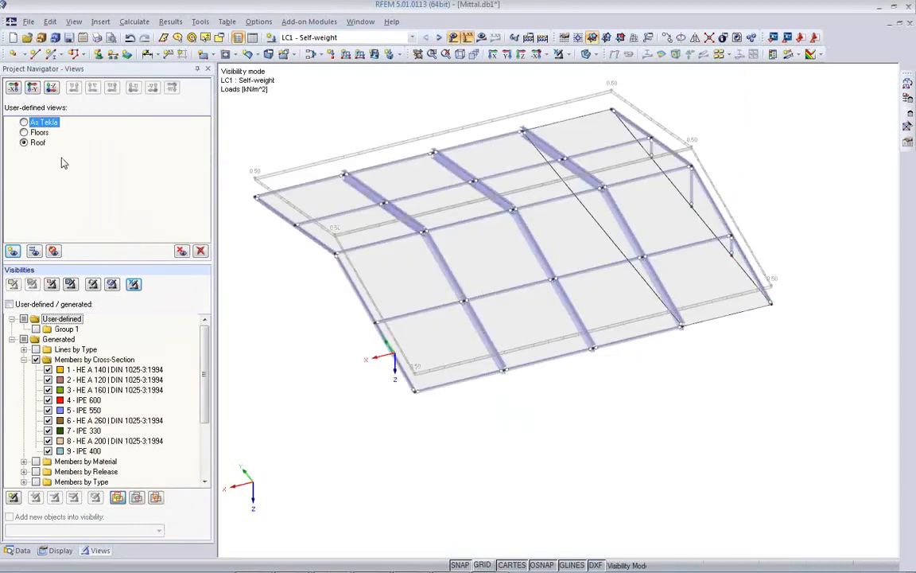
pyautogui.click(454, 39)
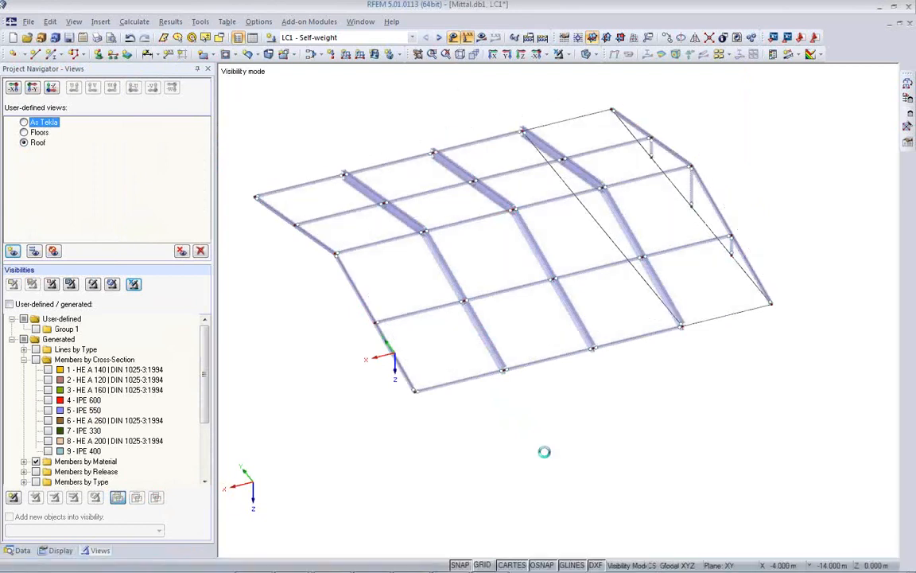
pyautogui.keyDown('ctrl'); pyautogui.moveTo(571, 438); pyautogui.dragTo(493, 402, button='middle'); pyautogui.keyUp('ctrl')
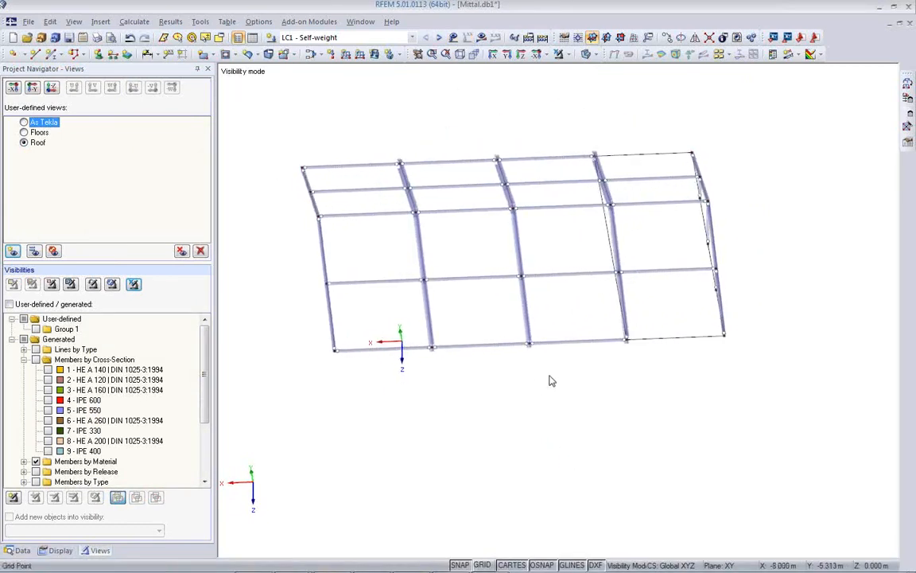
# Start generating tension bracing in cells and define its new cross-section as solid round RD 30 in Steel S 235.
pyautogui.click(906, 129)
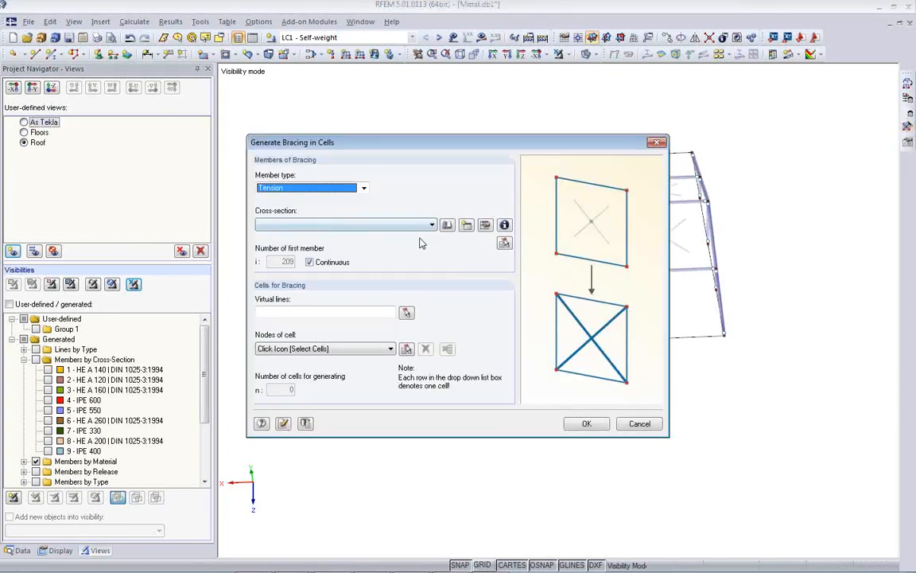
pyautogui.click(468, 226)
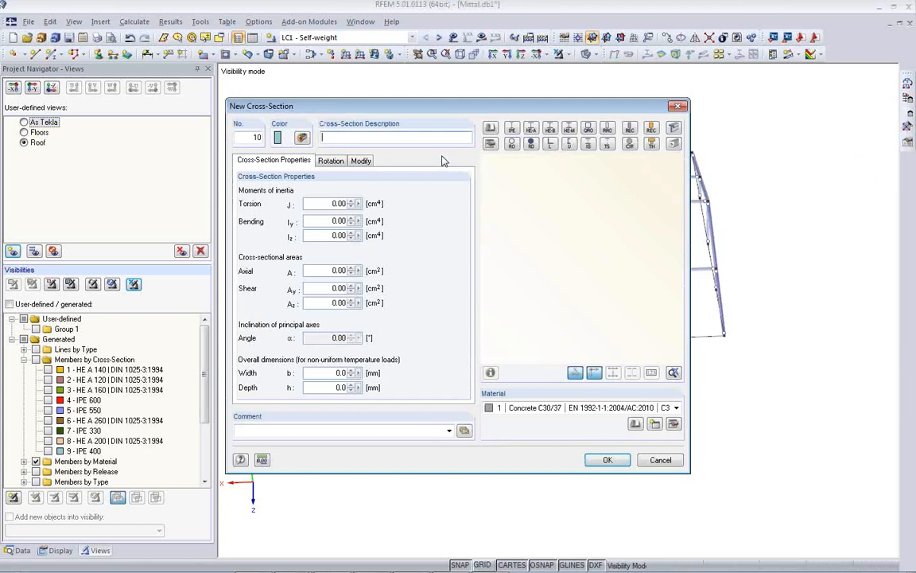
pyautogui.write('rd 30')
pyautogui.click(563, 403)
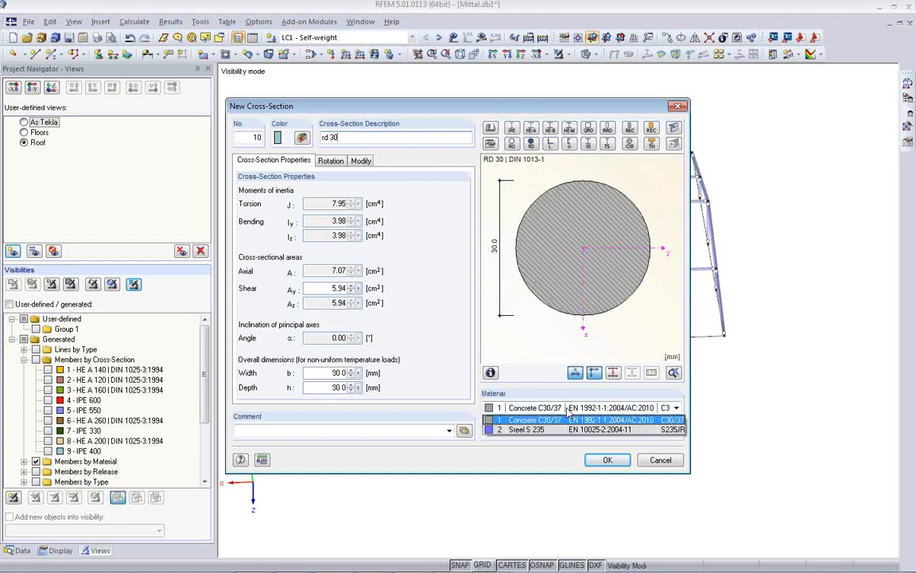
pyautogui.click(565, 422)
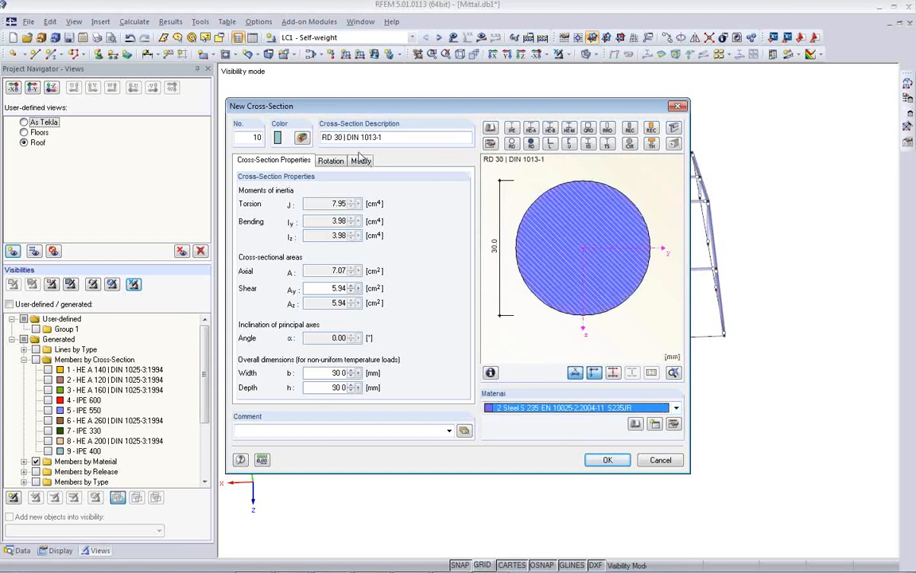
pyautogui.click(391, 139)
pyautogui.click(530, 144)
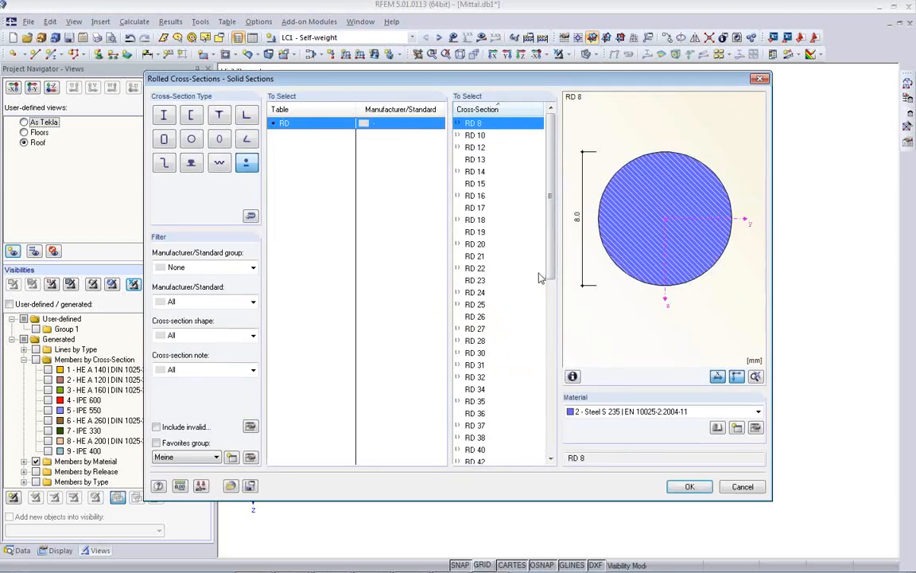
pyautogui.click(476, 352)
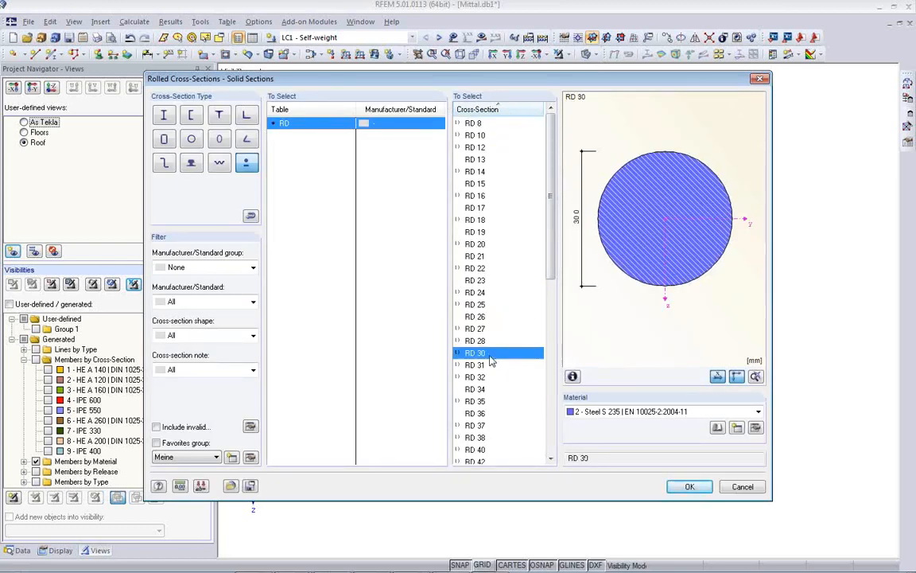
pyautogui.click(690, 486)
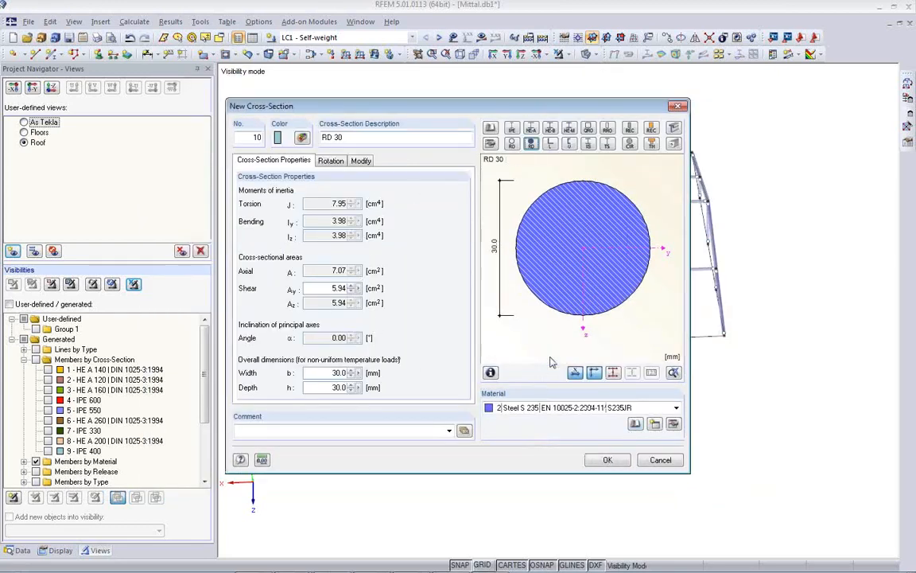
pyautogui.click(607, 461)
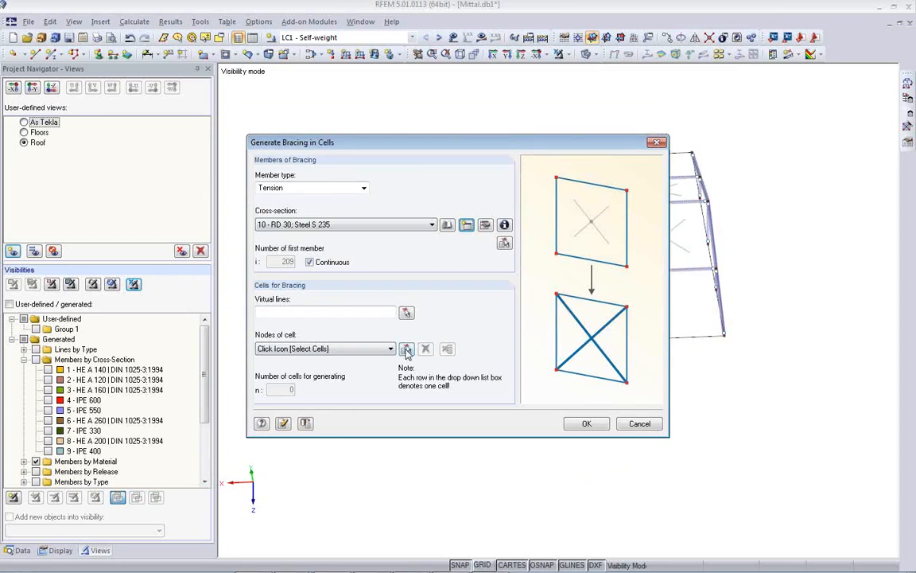
# Generate the RD 30 cross bracing in roof cells 7, 9, 10 and 14, one complete bay from eave to eave.
pyautogui.click(405, 348)
pyautogui.click(455, 175)
pyautogui.click(458, 197)
pyautogui.click(463, 238)
pyautogui.click(472, 309)
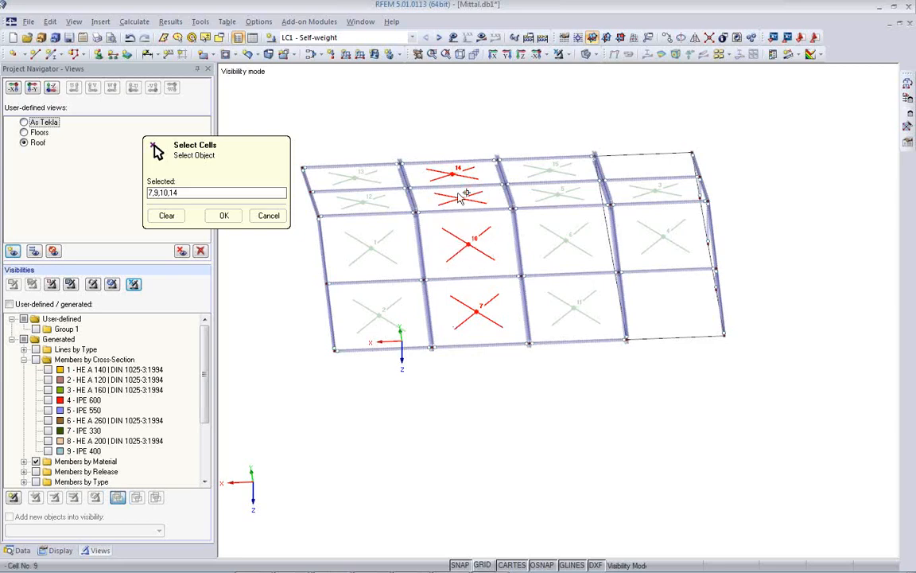
pyautogui.click(223, 216)
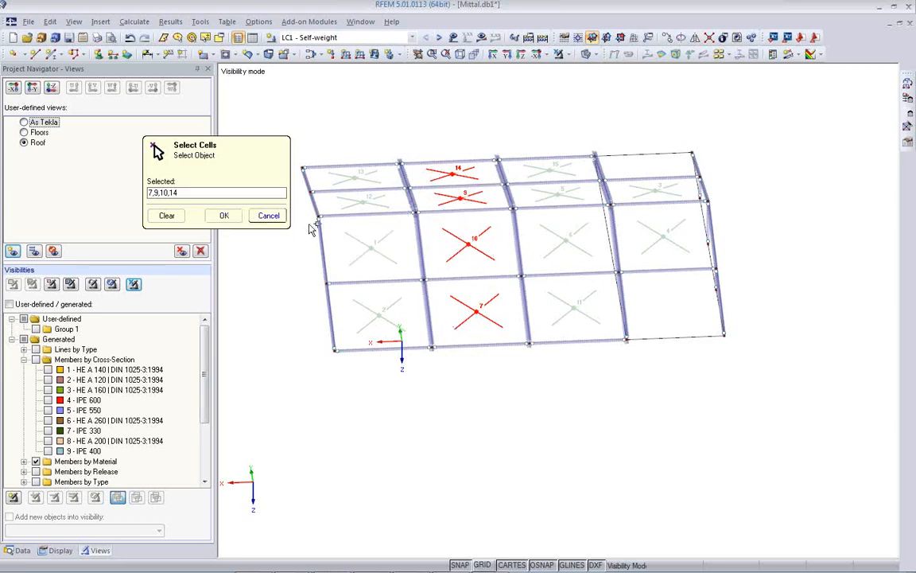
pyautogui.click(229, 216)
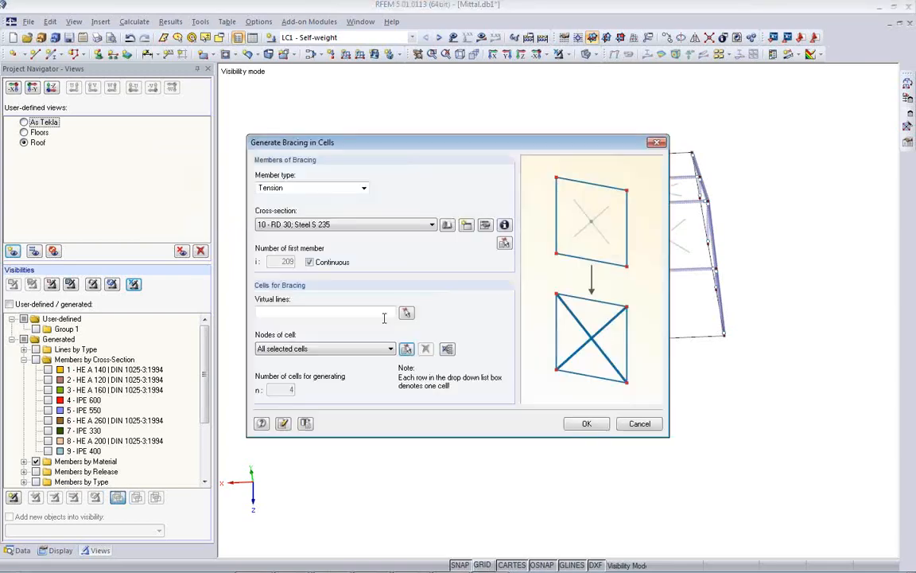
pyautogui.click(587, 424)
# Leave the roof visibility mode and show the whole building, including the concrete part.
pyautogui.moveTo(532, 413); pyautogui.dragTo(548, 297, button='middle')
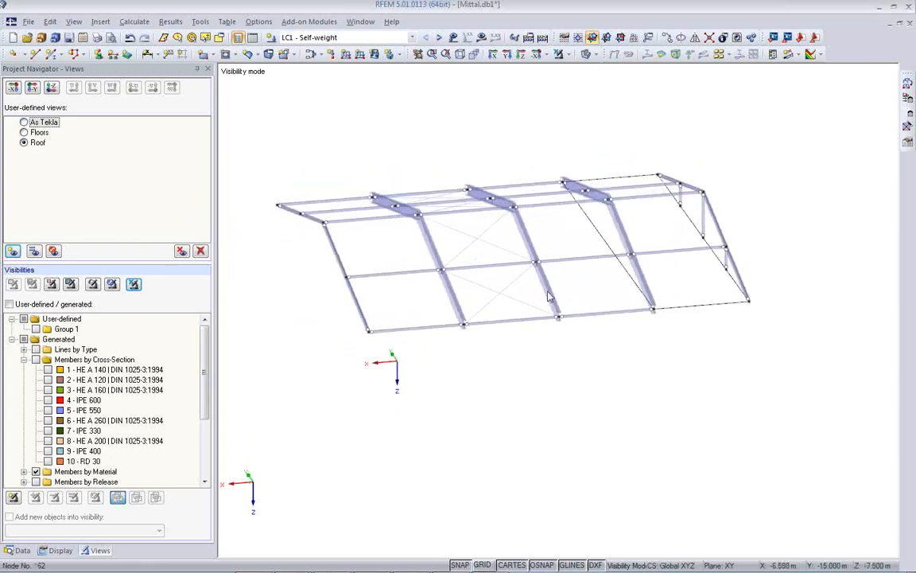
pyautogui.click(560, 55)
pyautogui.keyDown('ctrl'); pyautogui.moveTo(487, 448); pyautogui.dragTo(563, 469, button='middle'); pyautogui.keyUp('ctrl')
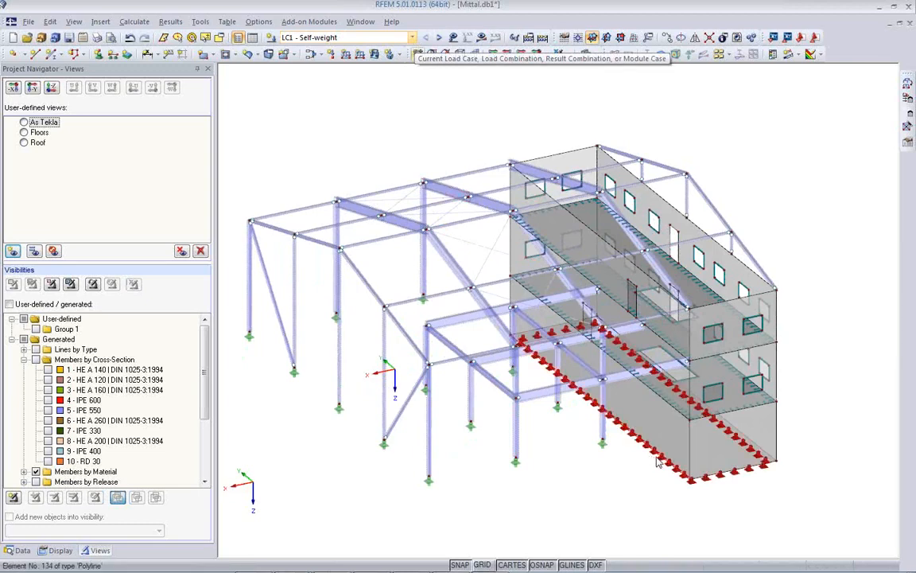
pyautogui.keyDown('ctrl'); pyautogui.moveTo(646, 462); pyautogui.dragTo(370, 454, button='middle'); pyautogui.keyUp('ctrl')
# Open the RF-CONCRETE Surfaces module, add result combination RC1 to the ultimate limit state design and set the national annex to CEN.
pyautogui.click(22, 550)
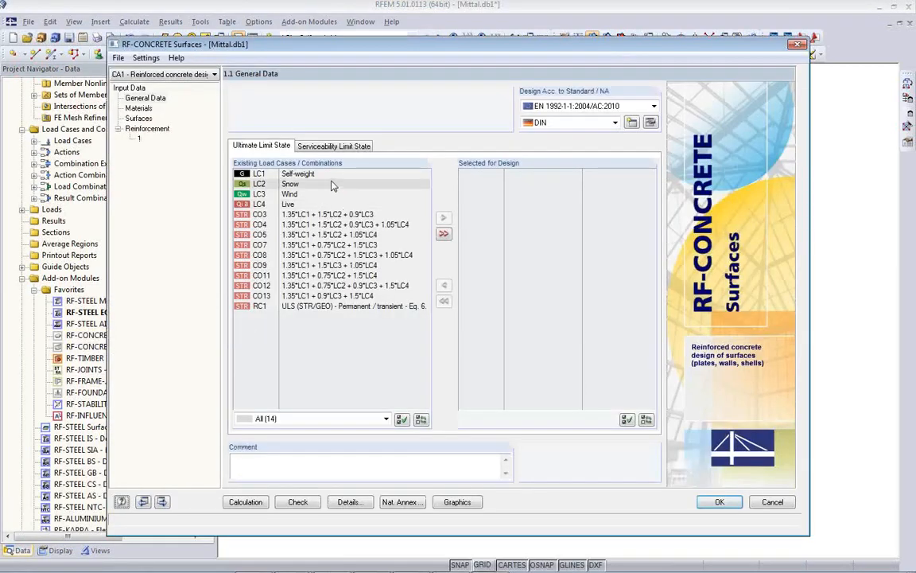
pyautogui.doubleClick(331, 308)
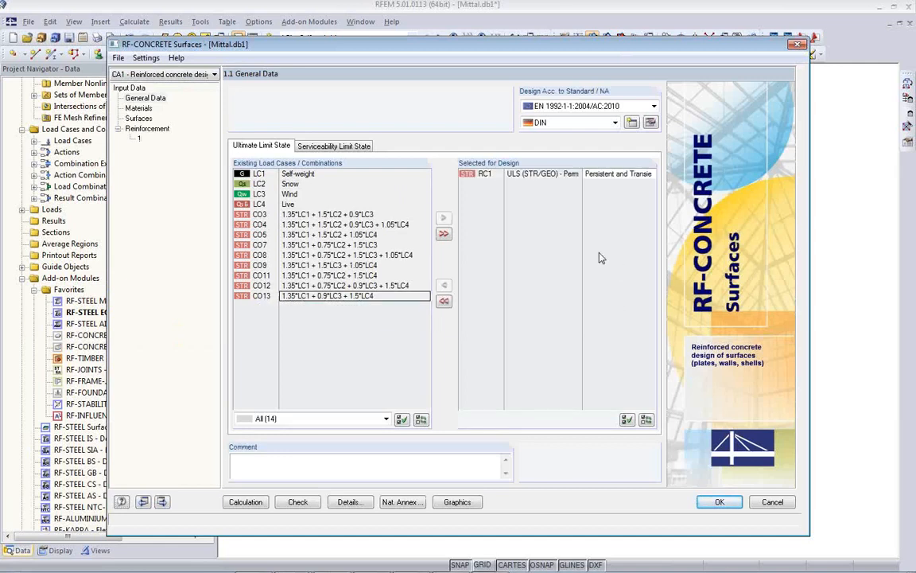
pyautogui.click(591, 125)
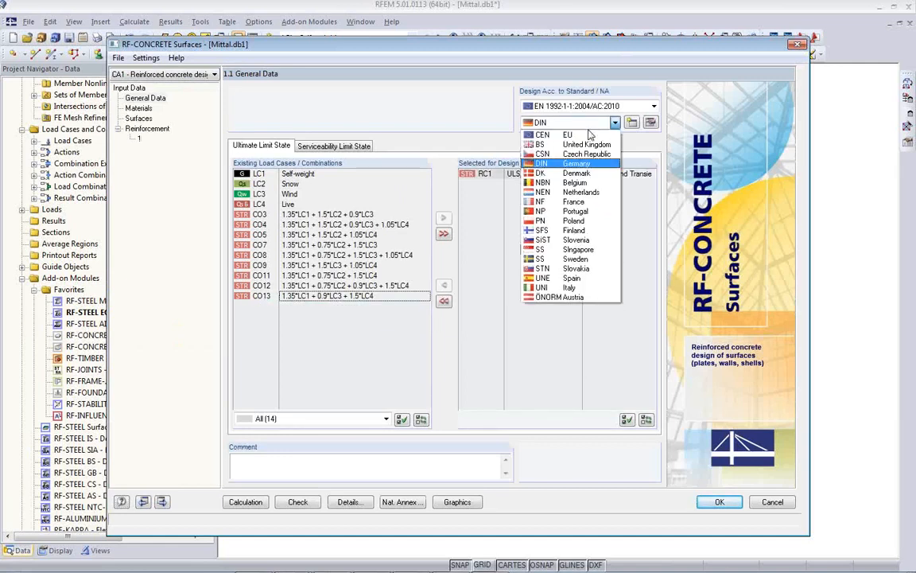
pyautogui.click(545, 134)
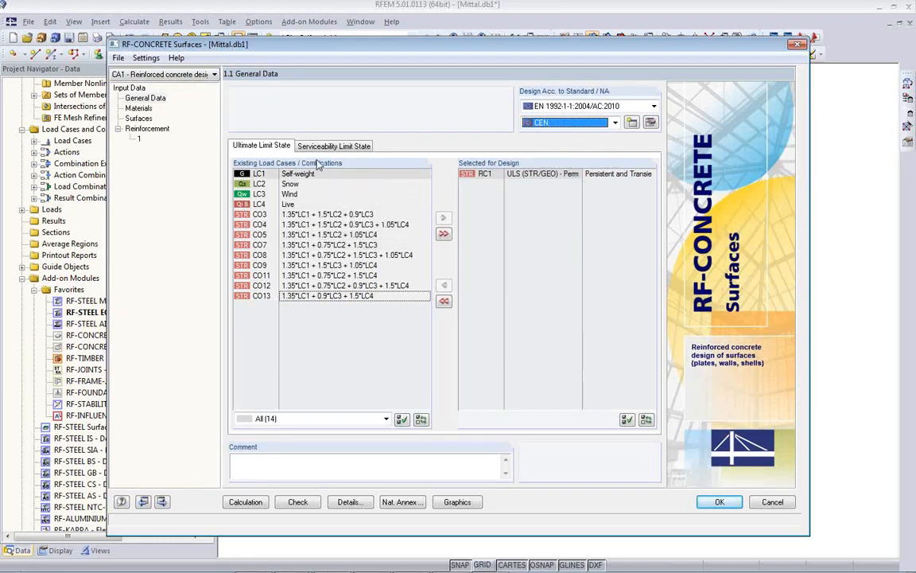
# Check the concrete materials and surfaces, and apply reinforcement group 1 only to the two floor slabs, surfaces 13 and 14.
pyautogui.click(139, 108)
pyautogui.click(139, 118)
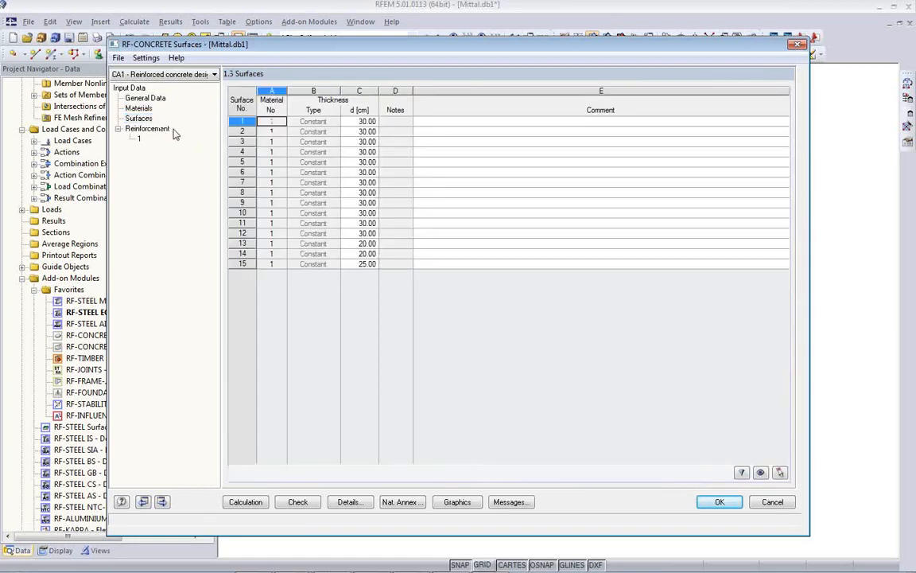
pyautogui.click(140, 140)
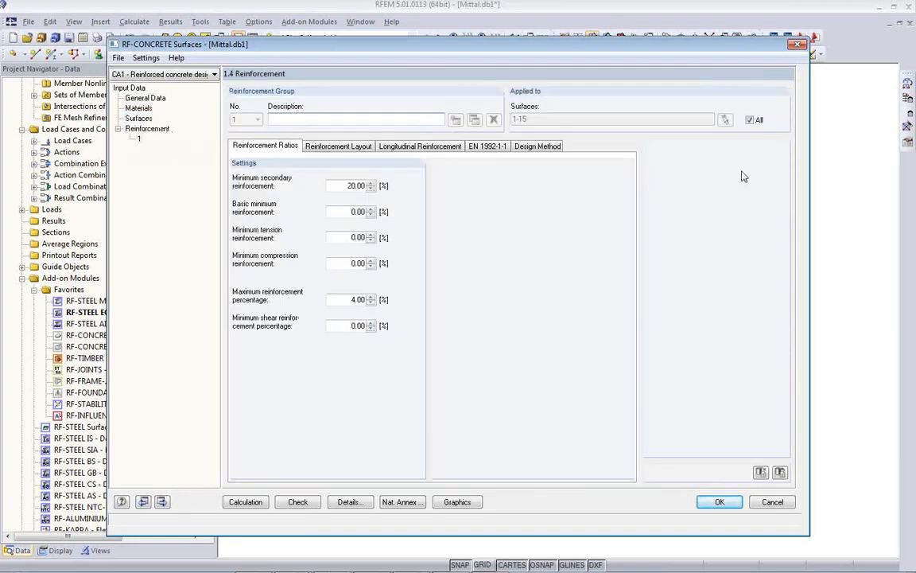
pyautogui.click(750, 120)
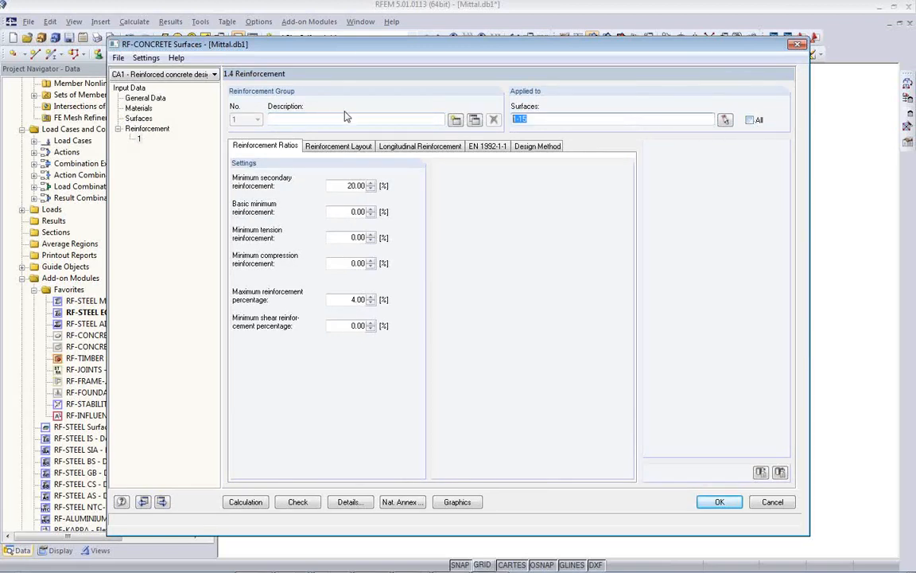
pyautogui.press('Delete')
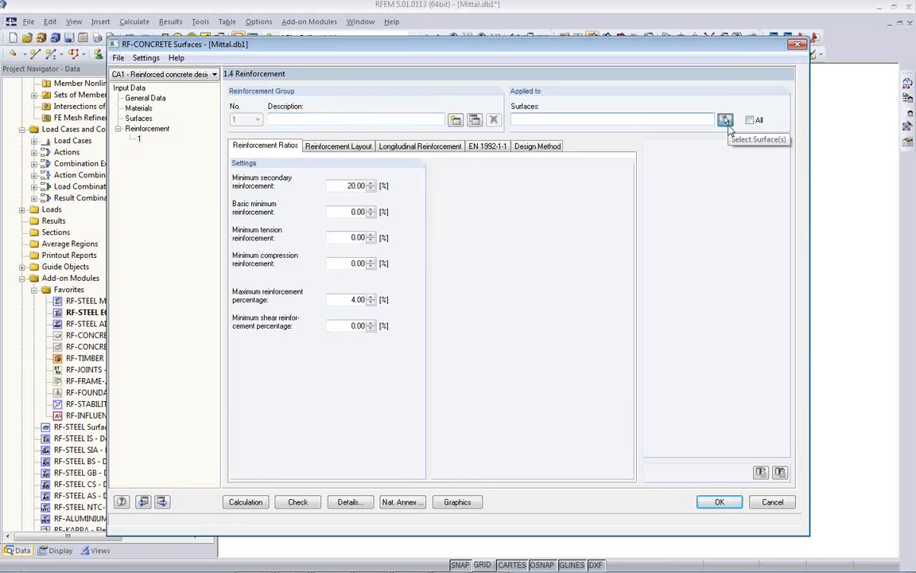
pyautogui.click(726, 121)
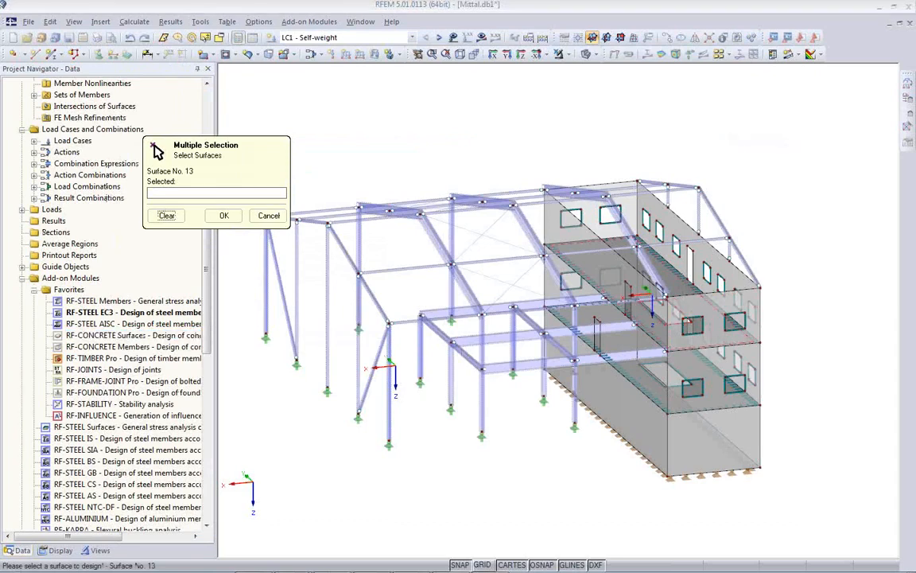
pyautogui.click(646, 298)
pyautogui.click(625, 354)
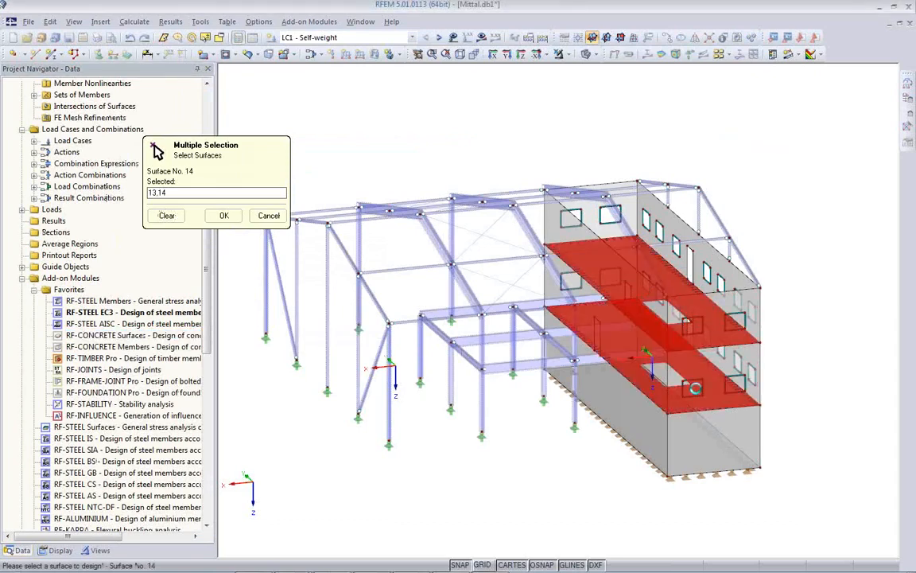
pyautogui.click(221, 216)
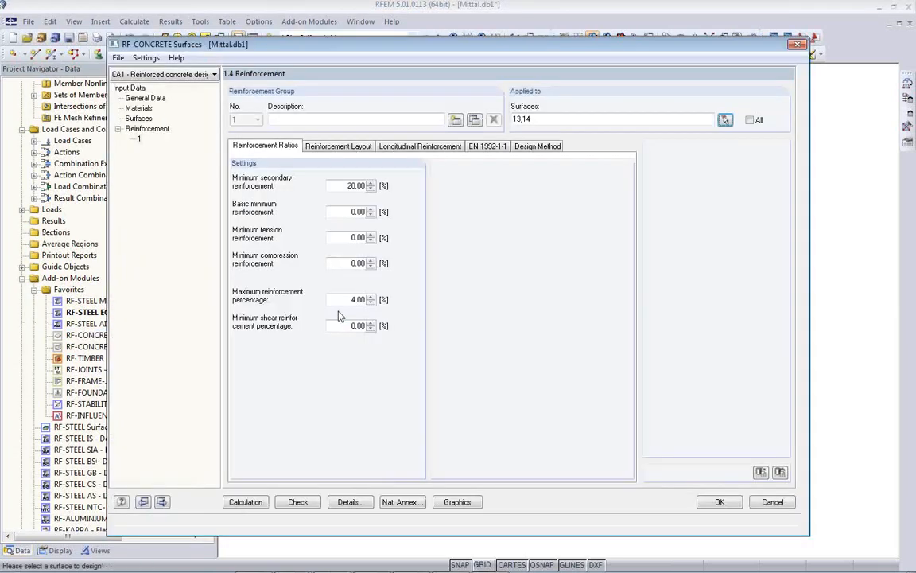
# Define the floor slabs' concrete cover according to the standard, with exposure class XC1 for the bottom cover.
pyautogui.click(329, 150)
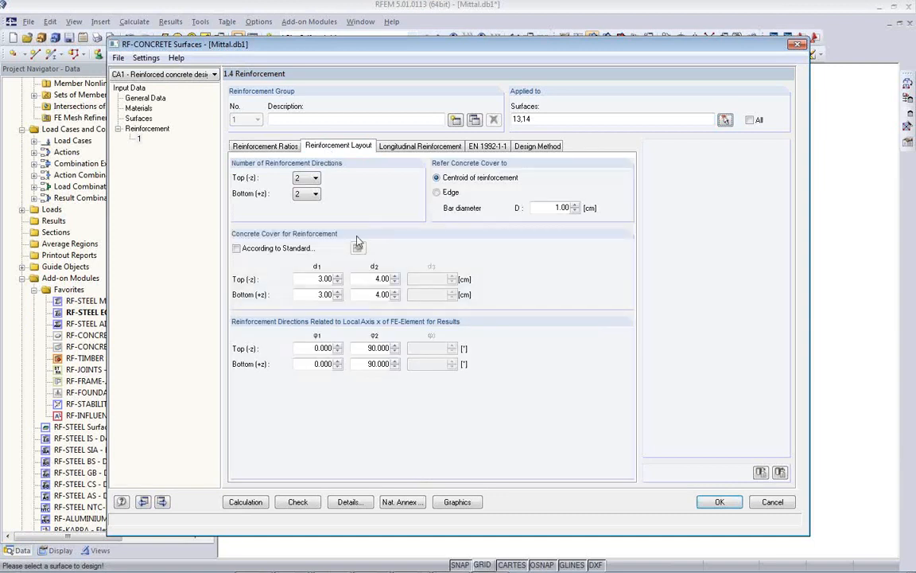
pyautogui.click(237, 249)
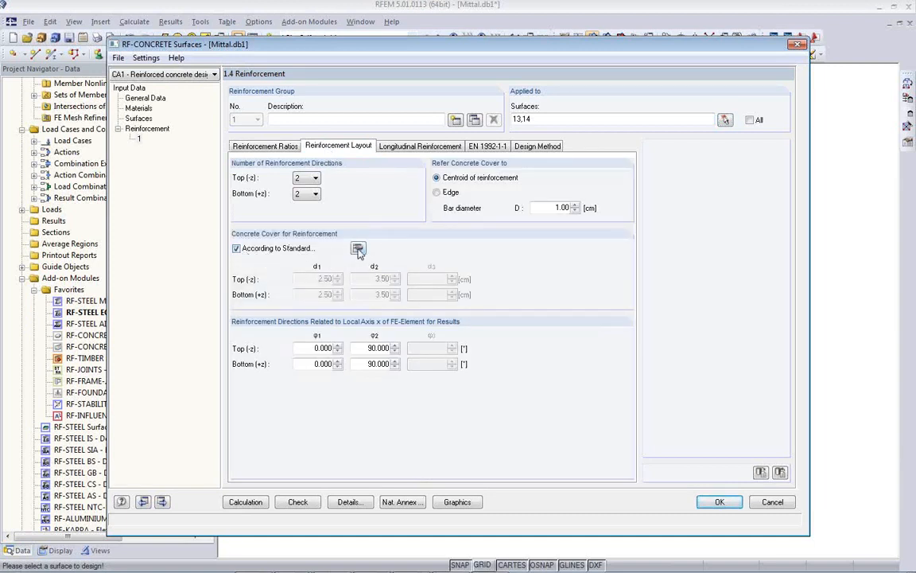
pyautogui.click(358, 249)
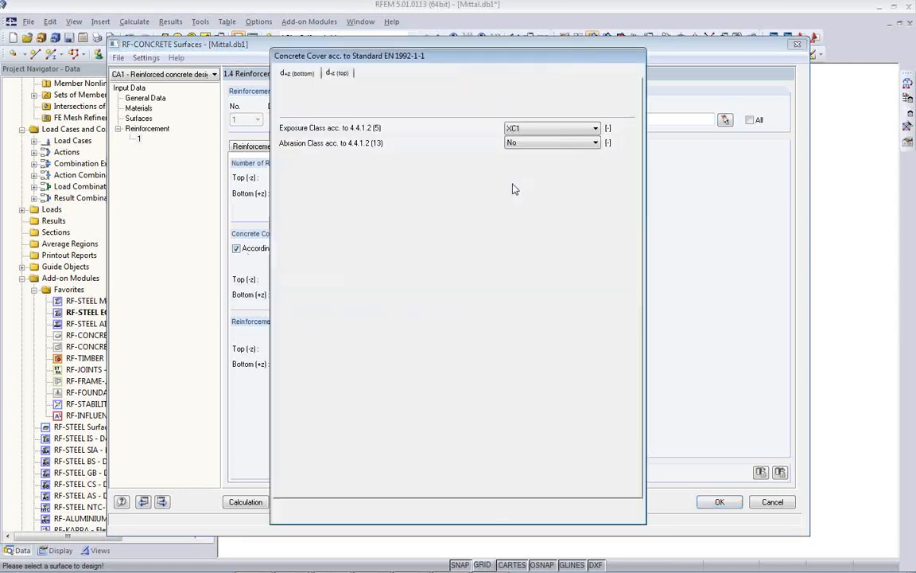
pyautogui.click(528, 131)
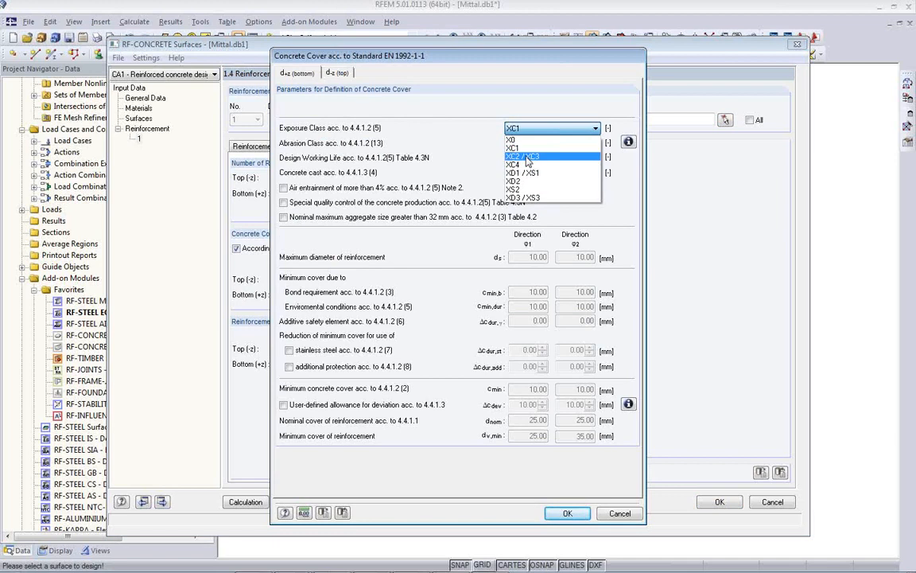
pyautogui.click(525, 149)
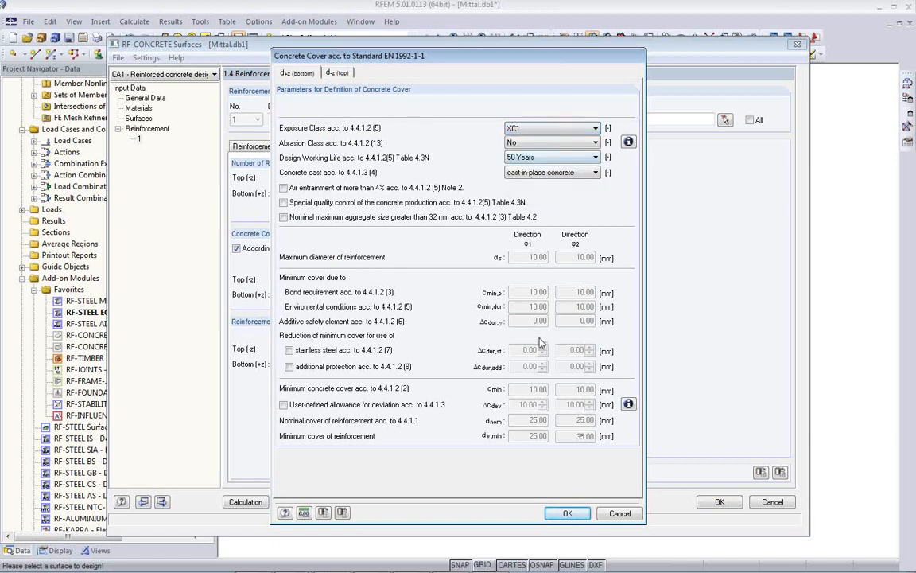
pyautogui.click(567, 514)
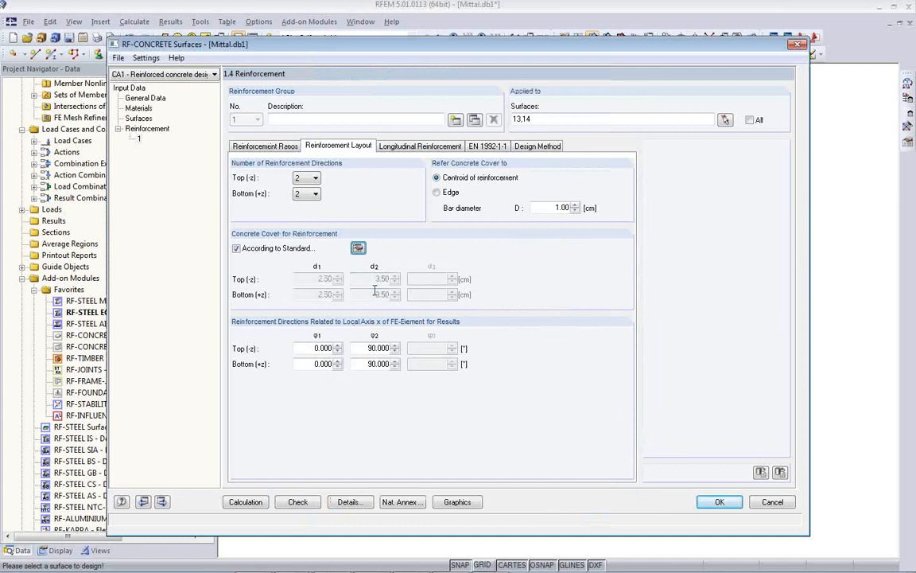
# Set the slabs' provided basic reinforcement to German Q-mesh Q335A at top and bottom, for both reinforcement directions.
pyautogui.click(415, 148)
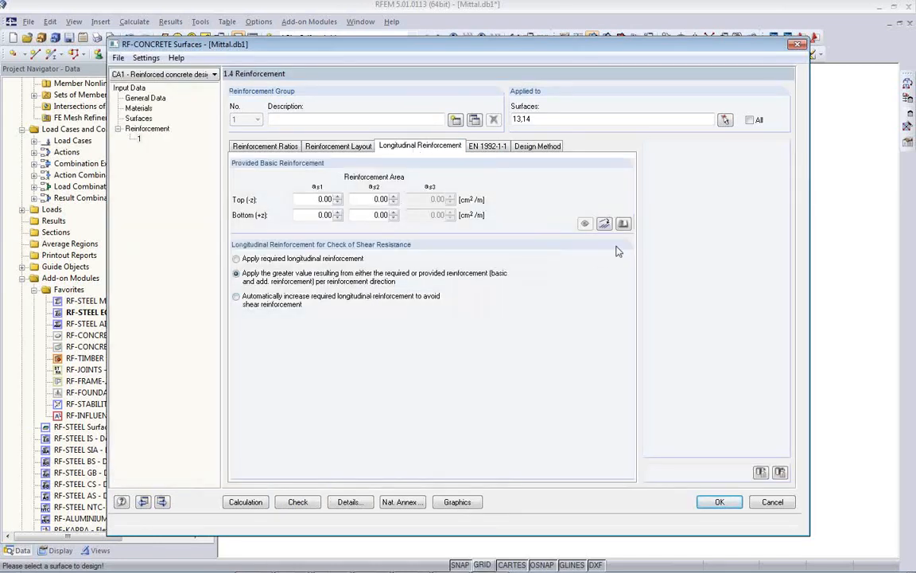
pyautogui.click(624, 225)
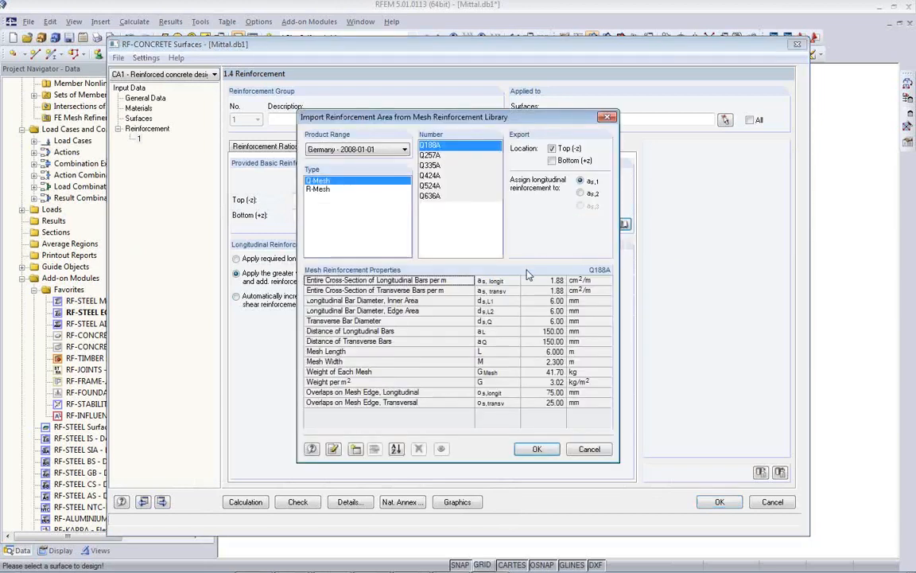
pyautogui.click(431, 165)
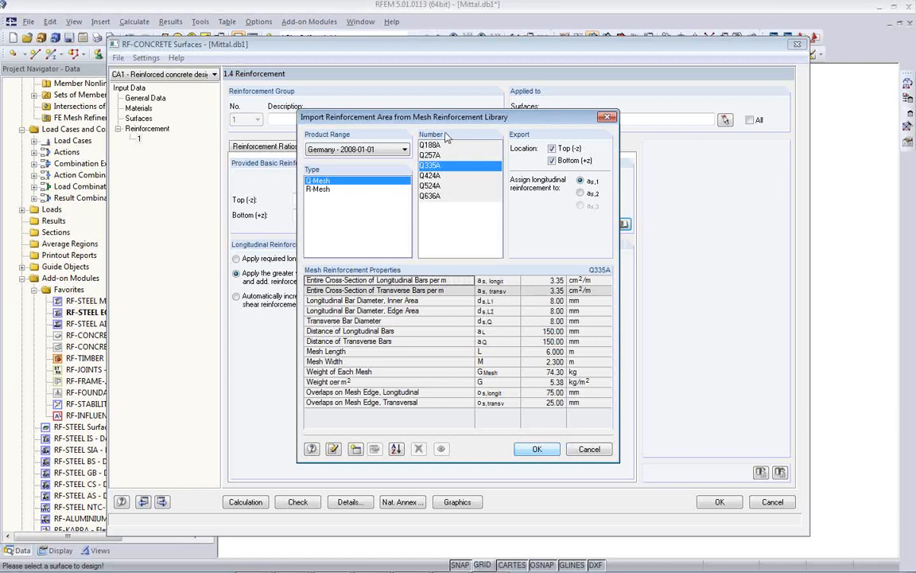
pyautogui.click(537, 449)
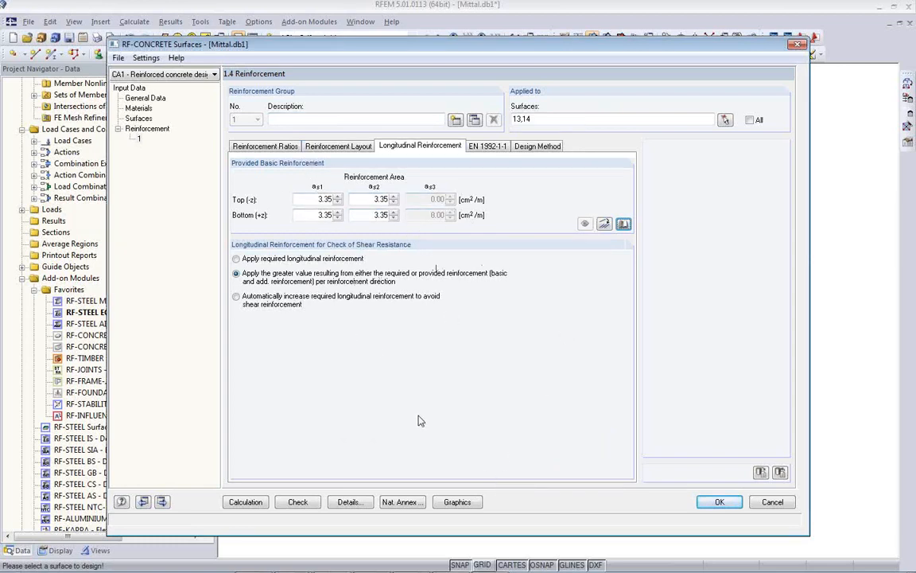
# Check the EN 1992-1-1 settings, accept the RF-CONCRETE Surfaces input, and calculate all RFEM and module results.
pyautogui.click(487, 147)
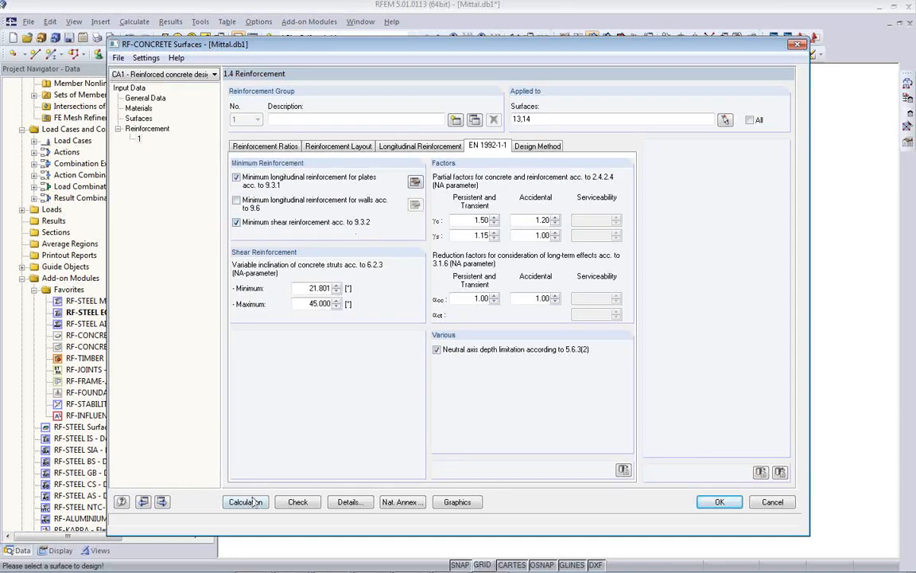
pyautogui.click(728, 506)
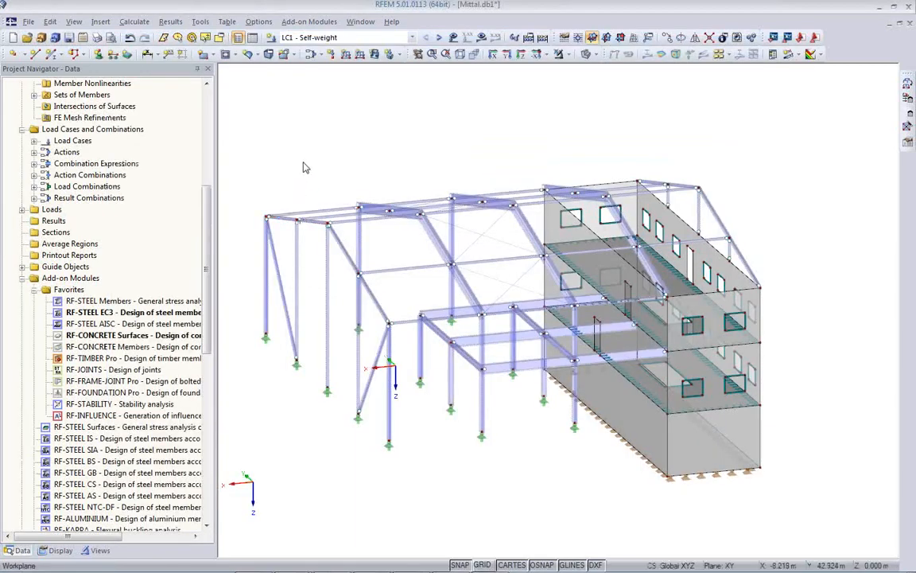
pyautogui.click(133, 21)
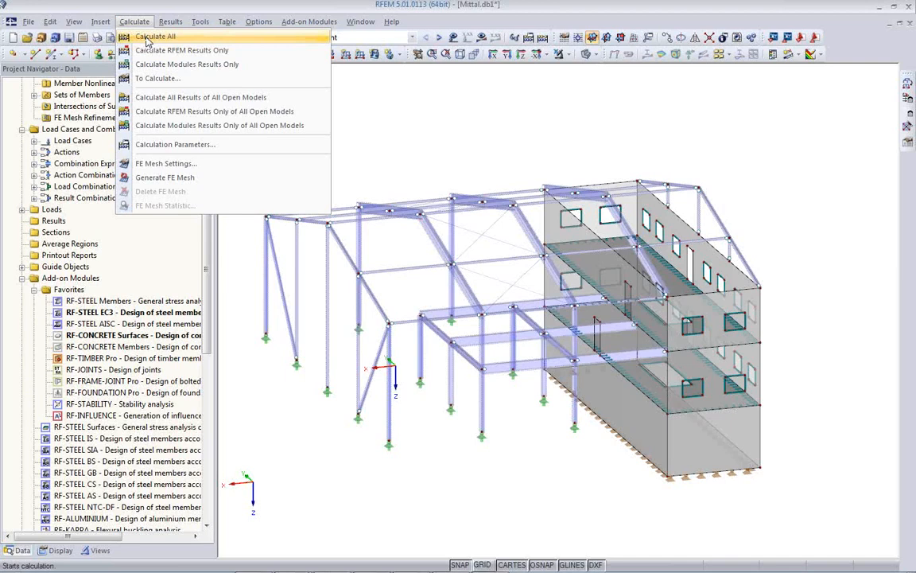
pyautogui.click(151, 37)
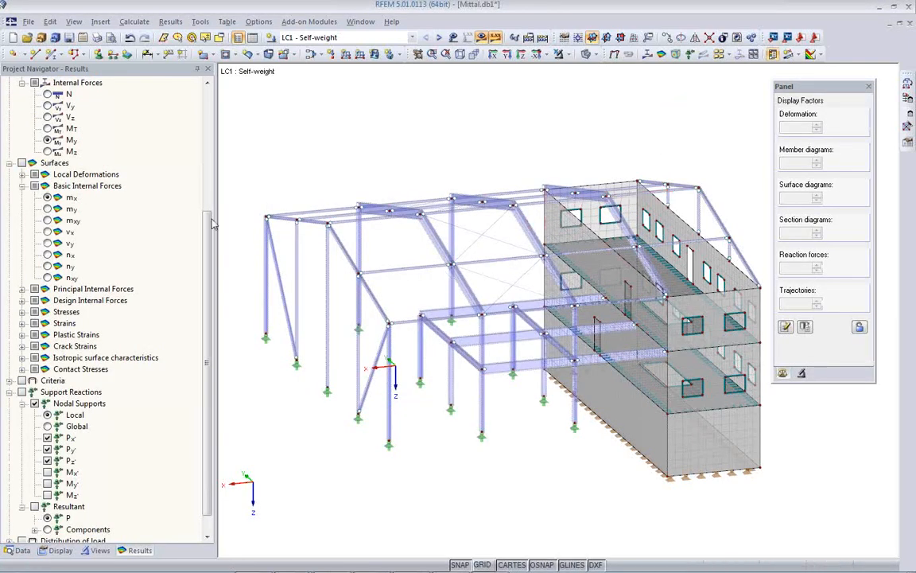
# Show the member moments My of result combination RC1 on the wireframe model and view them around the building.
pyautogui.keyDown('ctrl'); pyautogui.moveTo(316, 384); pyautogui.dragTo(430, 457, button='middle'); pyautogui.keyUp('ctrl')
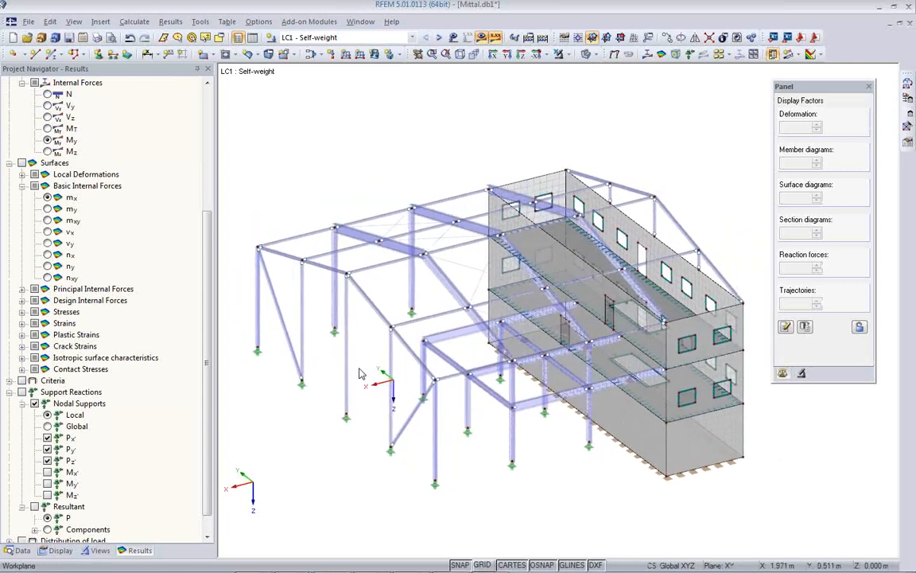
pyautogui.click(413, 38)
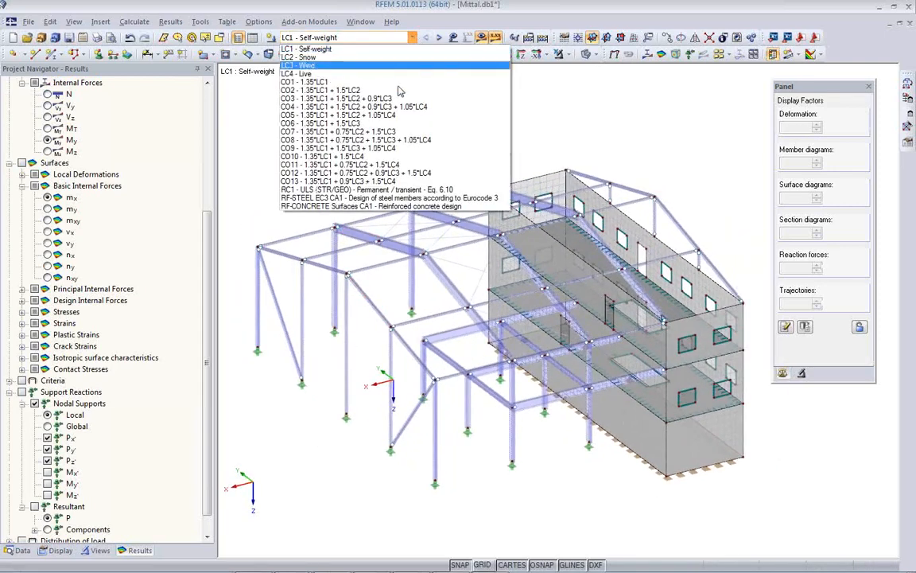
pyautogui.click(380, 190)
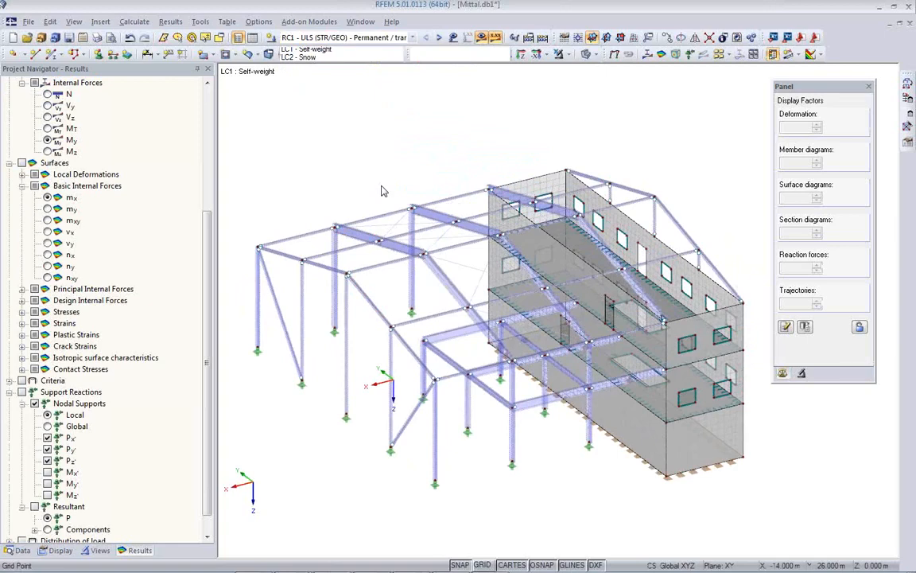
pyautogui.click(588, 56)
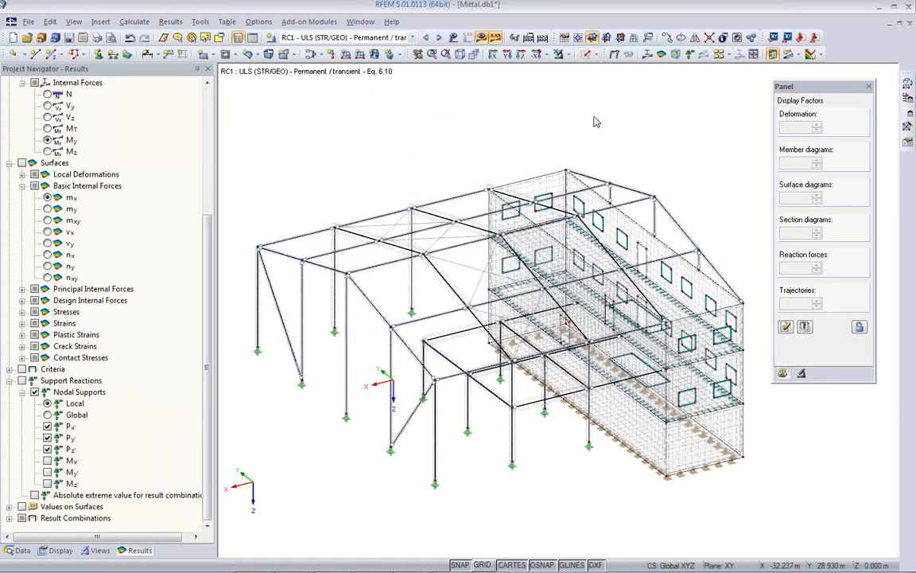
pyautogui.click(648, 54)
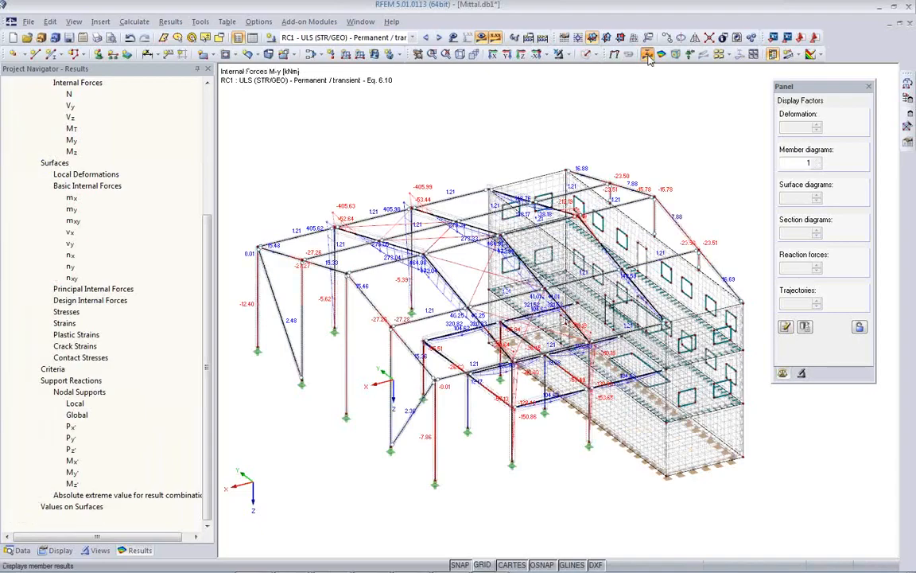
pyautogui.keyDown('ctrl'); pyautogui.moveTo(322, 385); pyautogui.dragTo(766, 393, button='middle'); pyautogui.keyUp('ctrl')
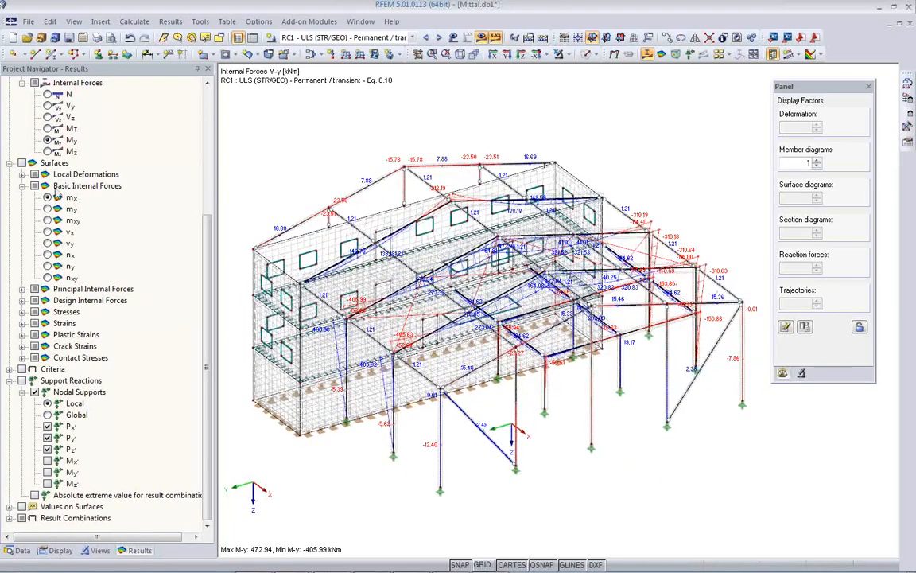
# Compare the RC1 member diagrams for axial force N, moment My and moment Mz.
pyautogui.click(47, 94)
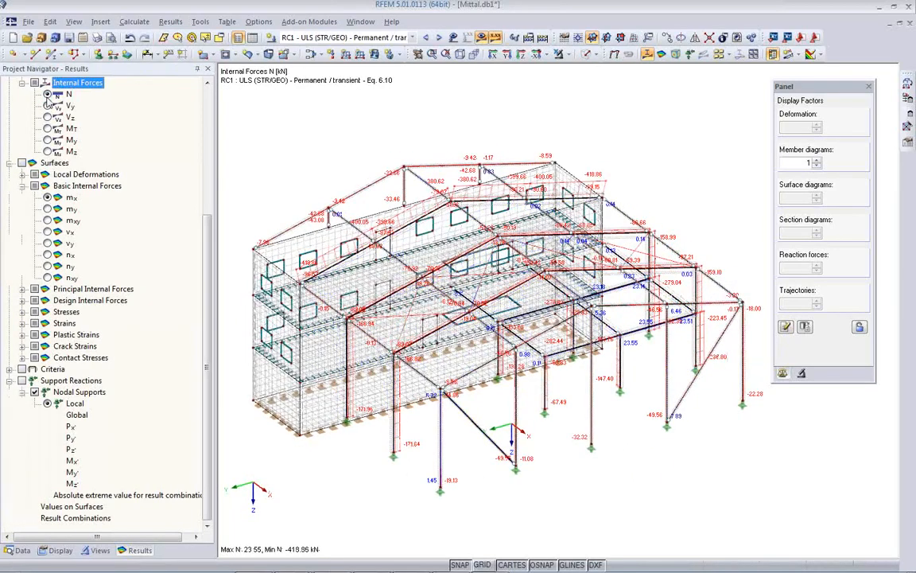
pyautogui.click(47, 140)
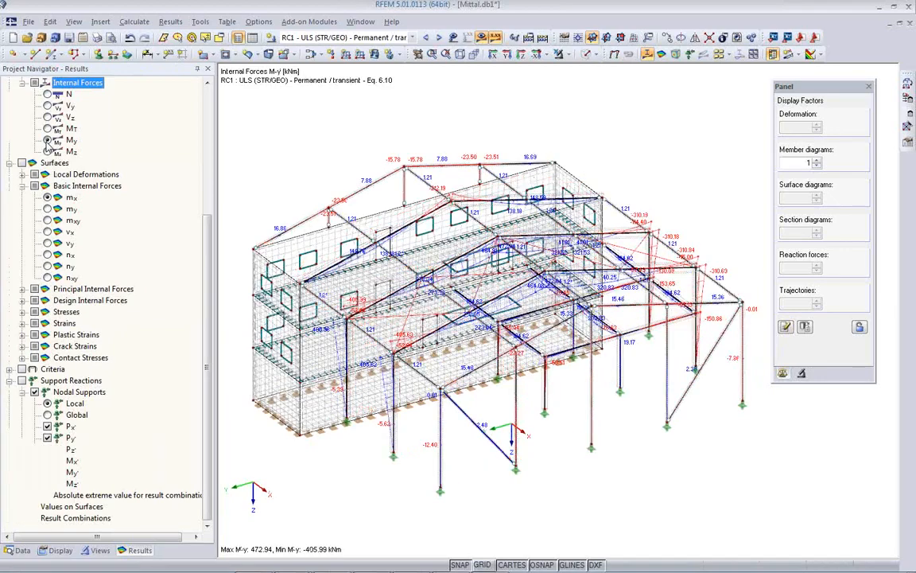
pyautogui.click(47, 151)
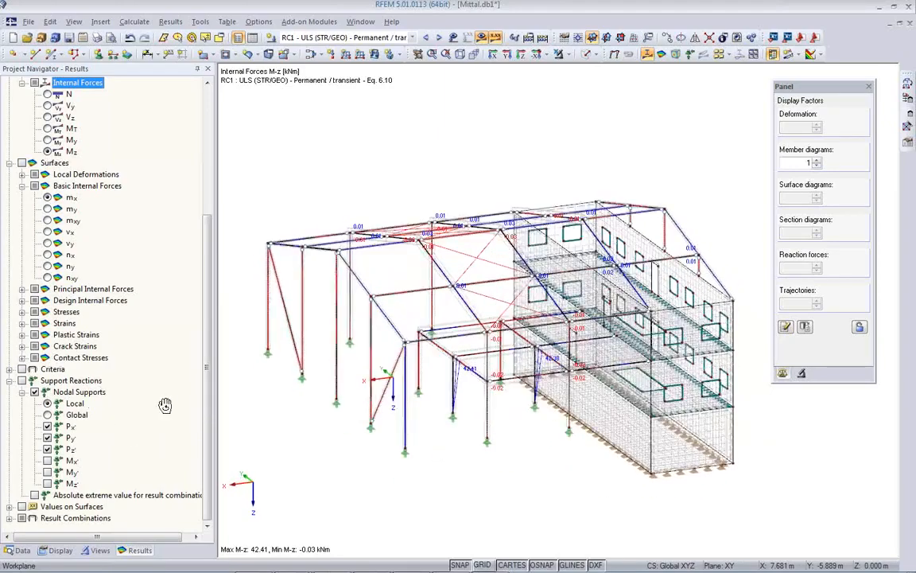
# Examine the Mz diagrams on the columns of the low inner frame, with the model rendered solid.
pyautogui.scroll(5, 368, 419)
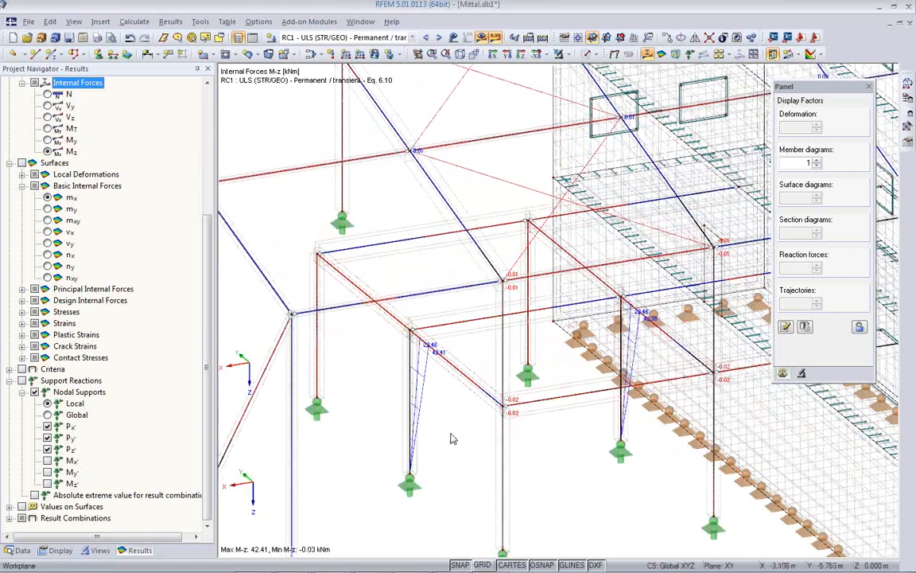
pyautogui.click(586, 54)
pyautogui.scroll(4, 430, 445)
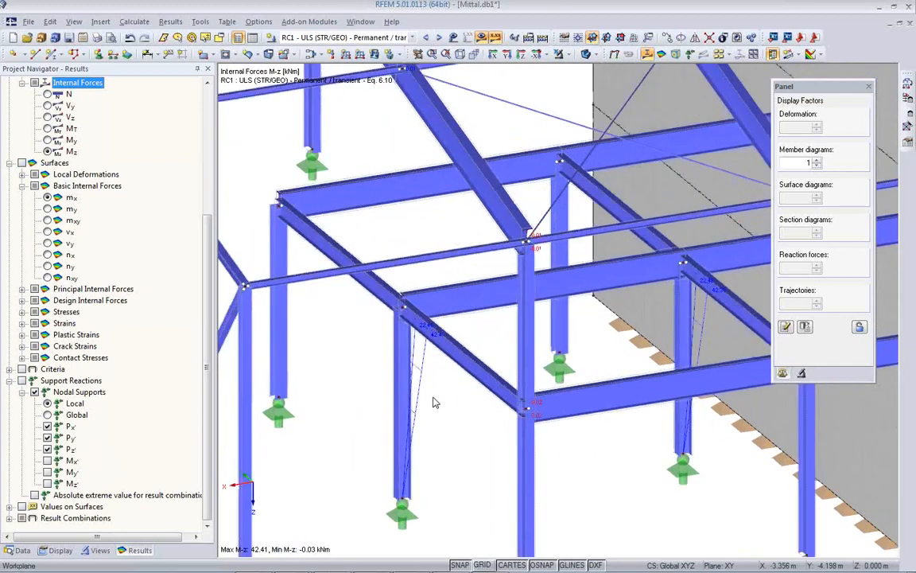
pyautogui.moveTo(419, 480); pyautogui.dragTo(440, 357, button='middle')
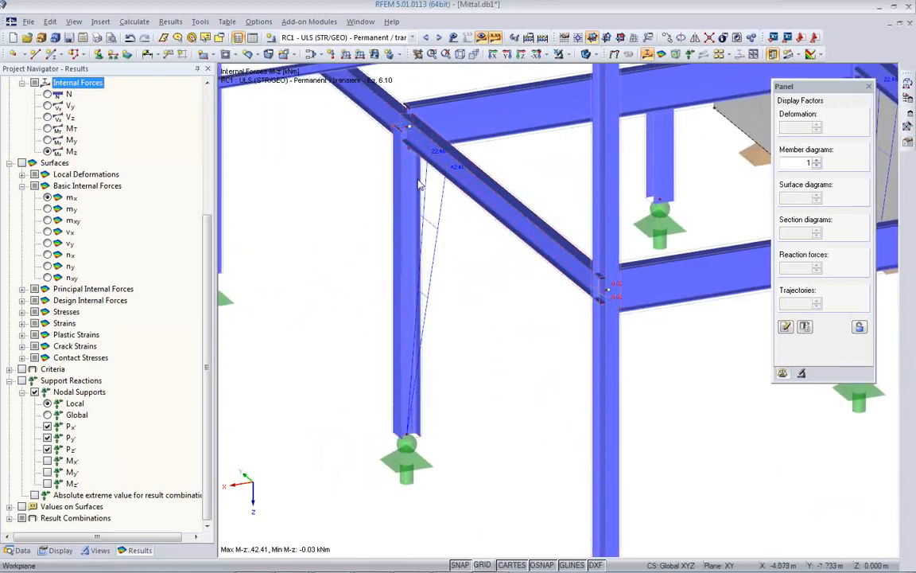
pyautogui.scroll(1, 428, 180)
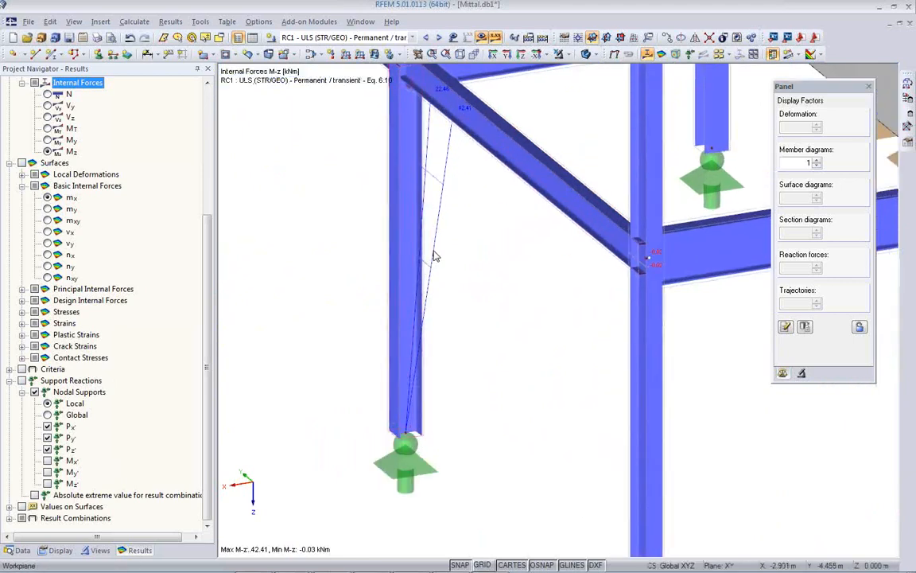
pyautogui.scroll(-3, 434, 257)
pyautogui.keyDown('ctrl'); pyautogui.moveTo(457, 280); pyautogui.dragTo(599, 261, button='middle'); pyautogui.keyUp('ctrl')
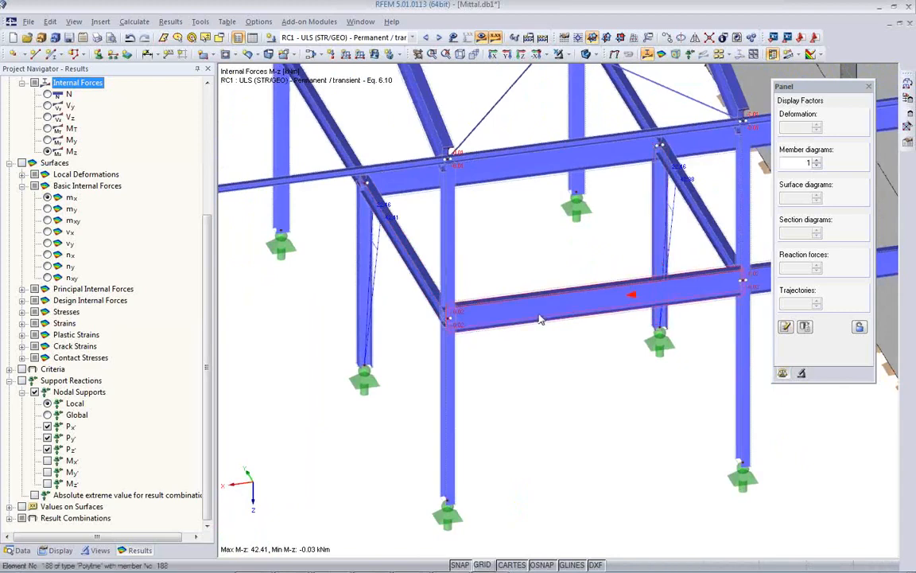
pyautogui.scroll(-5, 433, 327)
pyautogui.scroll(5, 420, 347)
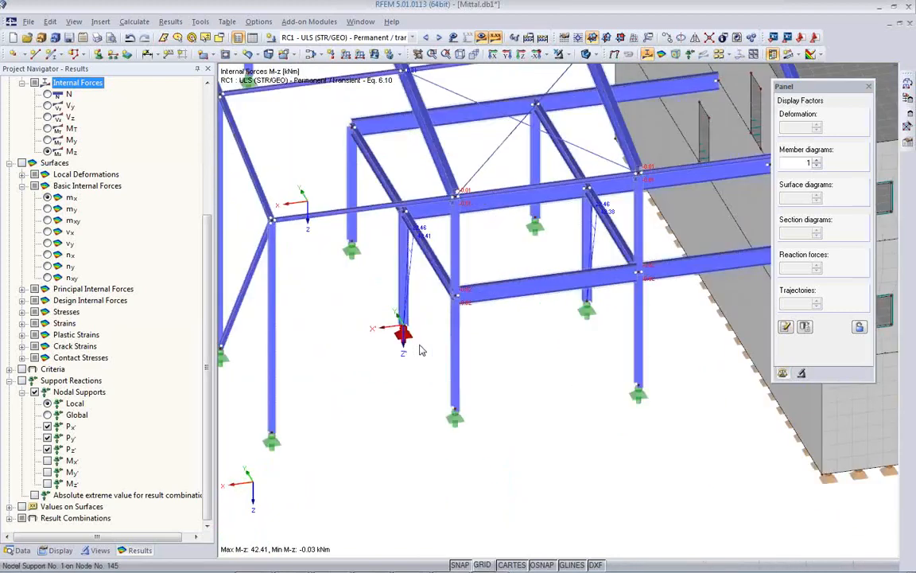
pyautogui.keyDown('ctrl'); pyautogui.moveTo(420, 347); pyautogui.dragTo(522, 346, button='middle'); pyautogui.keyUp('ctrl')
pyautogui.scroll(-2, 522, 347)
pyautogui.scroll(-1, 523, 350)
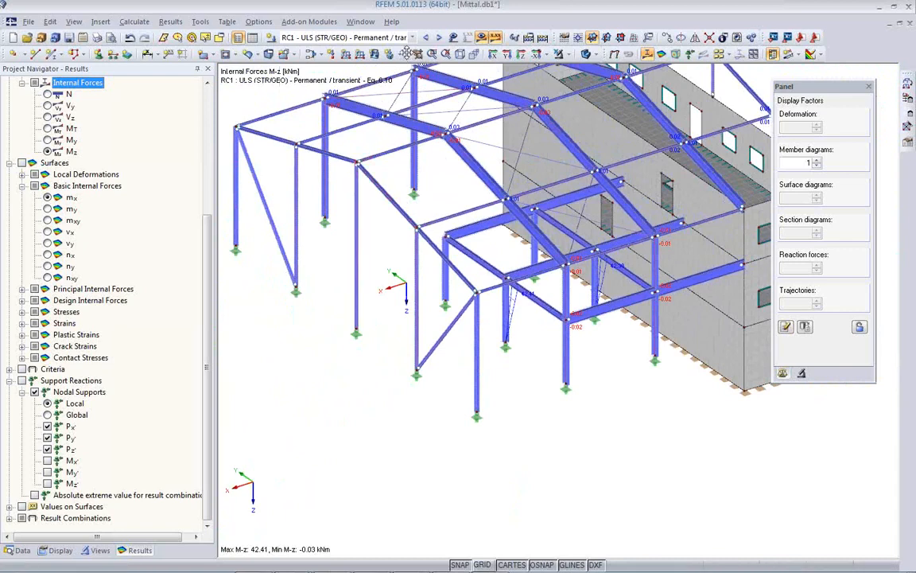
# Open the selection of load cases, combinations and design cases for the results display.
pyautogui.click(413, 38)
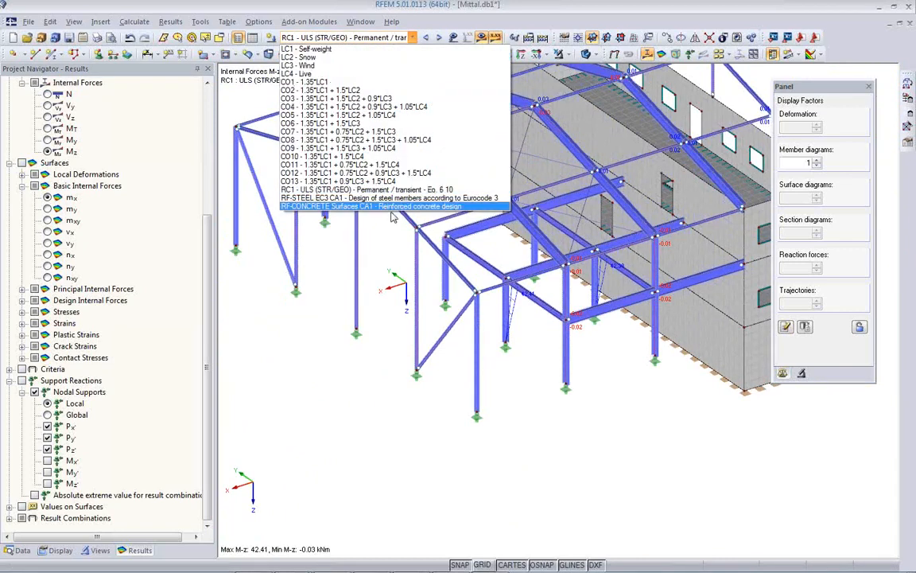
# Display the RF-STEEL EC3 CA1 design results and open the cross-section table of that design module.
pyautogui.click(388, 198)
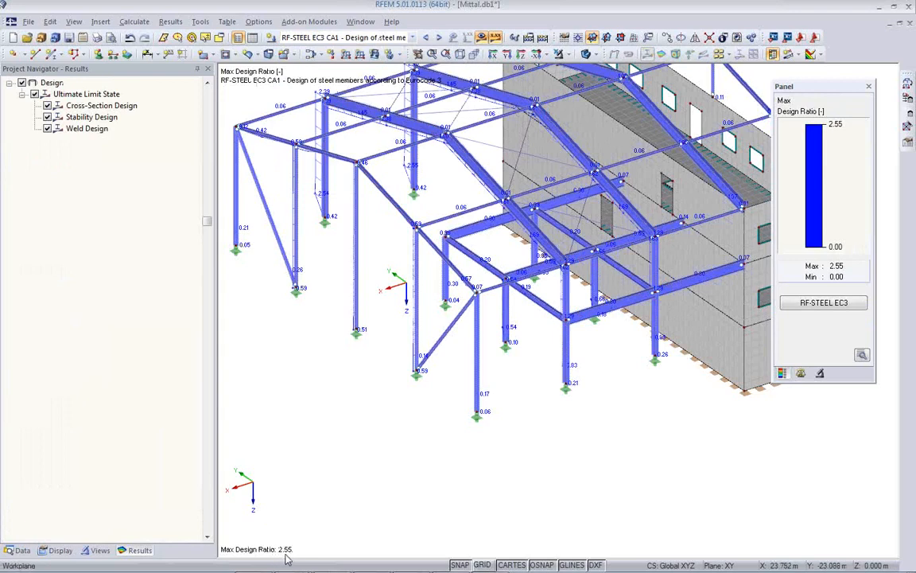
pyautogui.click(806, 305)
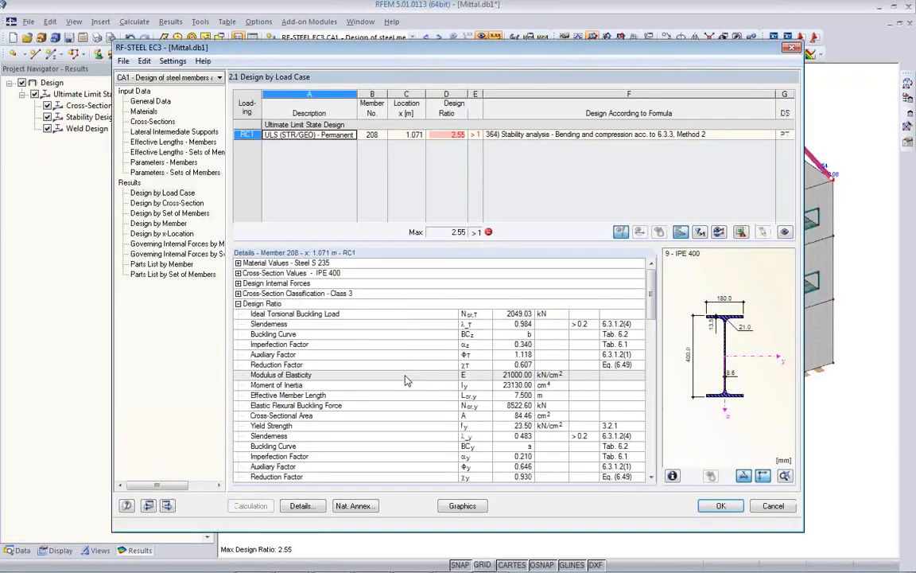
pyautogui.click(154, 121)
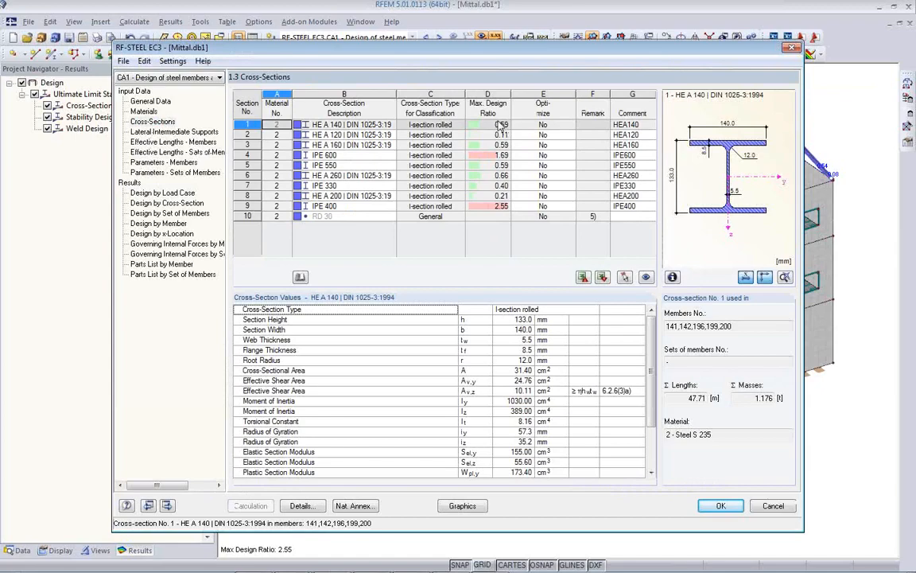
# Examine cross-sections 1 to 9 one by one to see which members of the model use each.
pyautogui.click(374, 128)
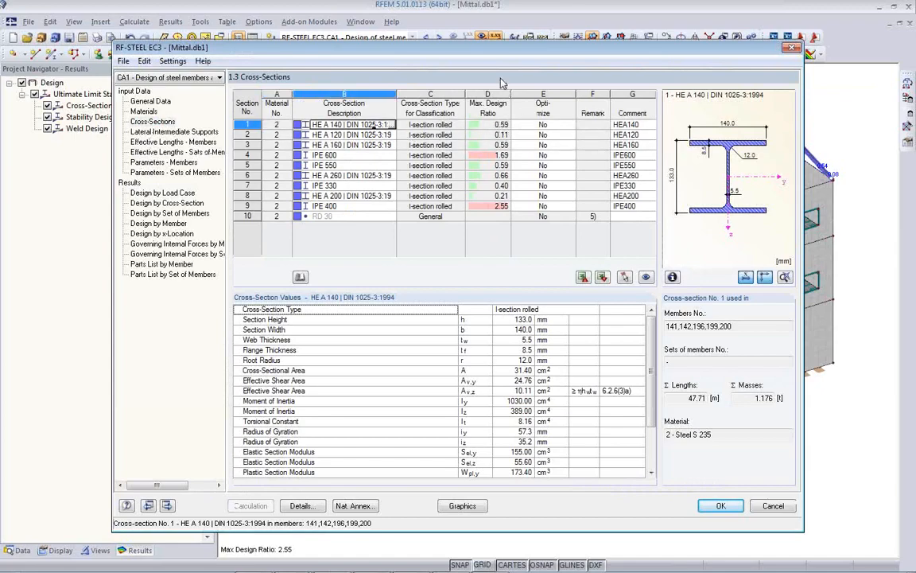
pyautogui.moveTo(501, 52); pyautogui.dragTo(519, 278)
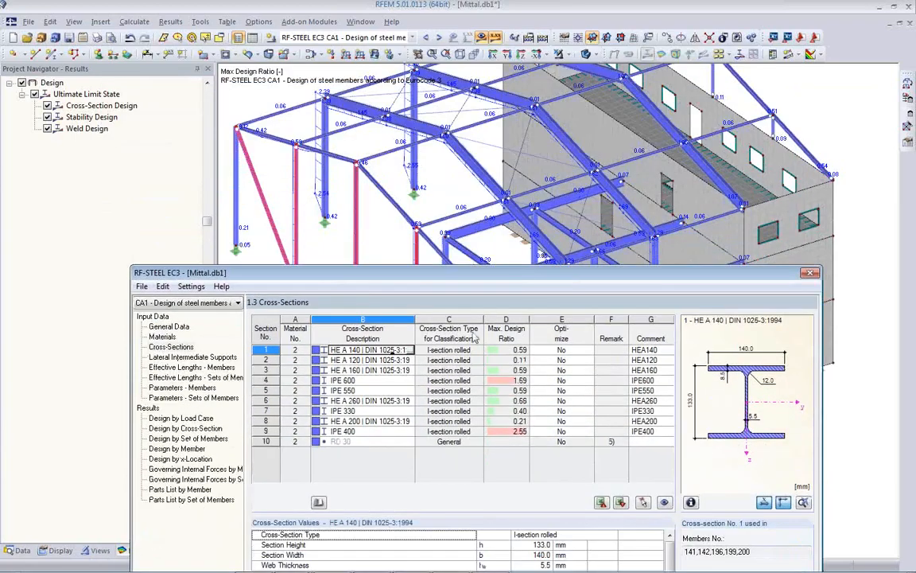
pyautogui.click(388, 360)
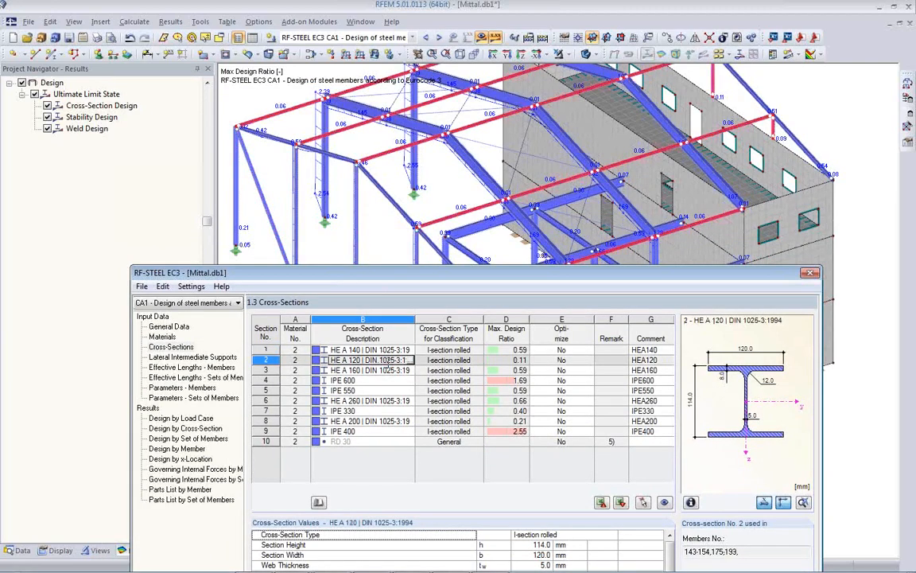
pyautogui.click(387, 371)
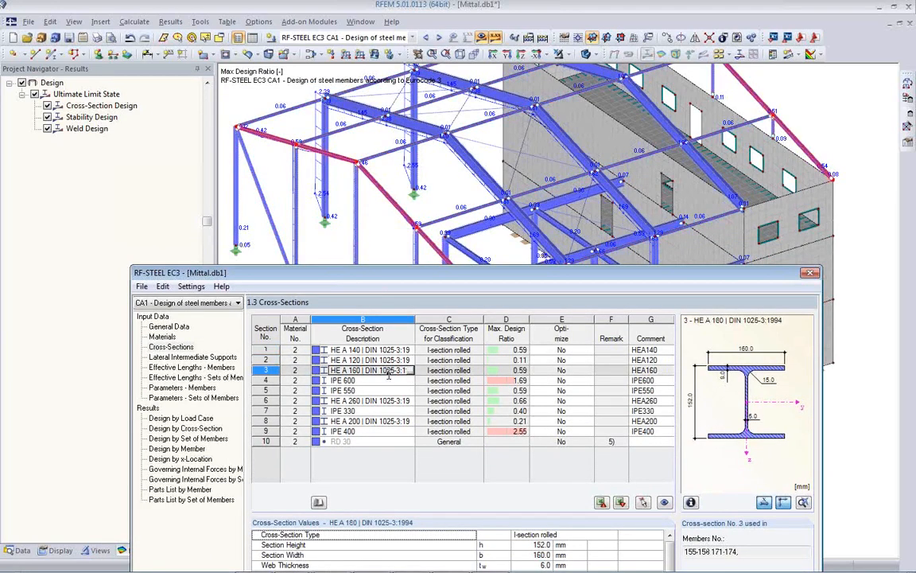
pyautogui.click(388, 379)
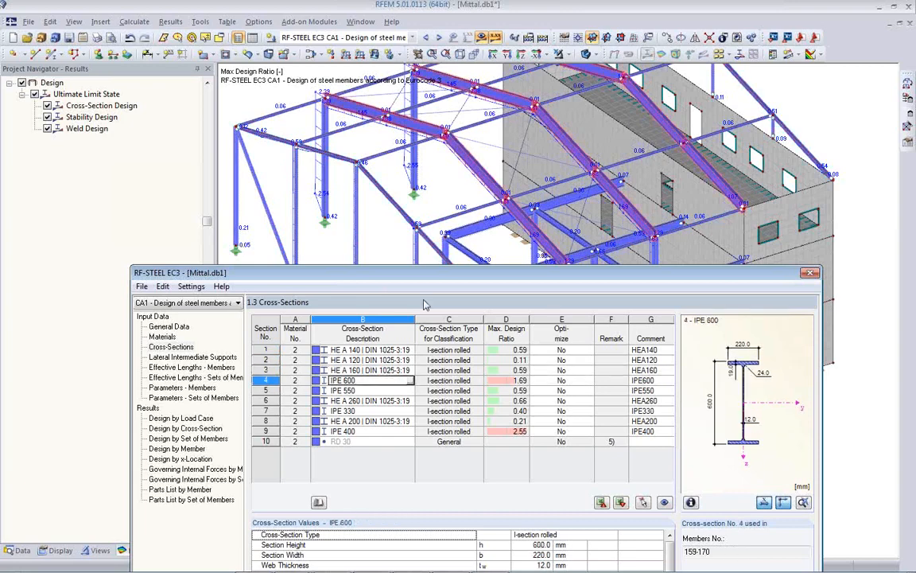
pyautogui.click(387, 390)
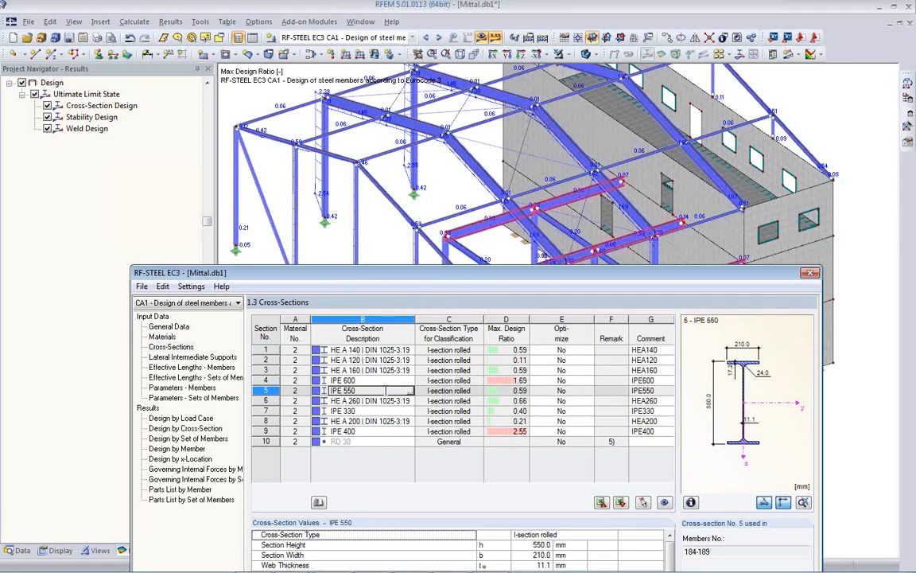
pyautogui.click(414, 401)
pyautogui.click(397, 411)
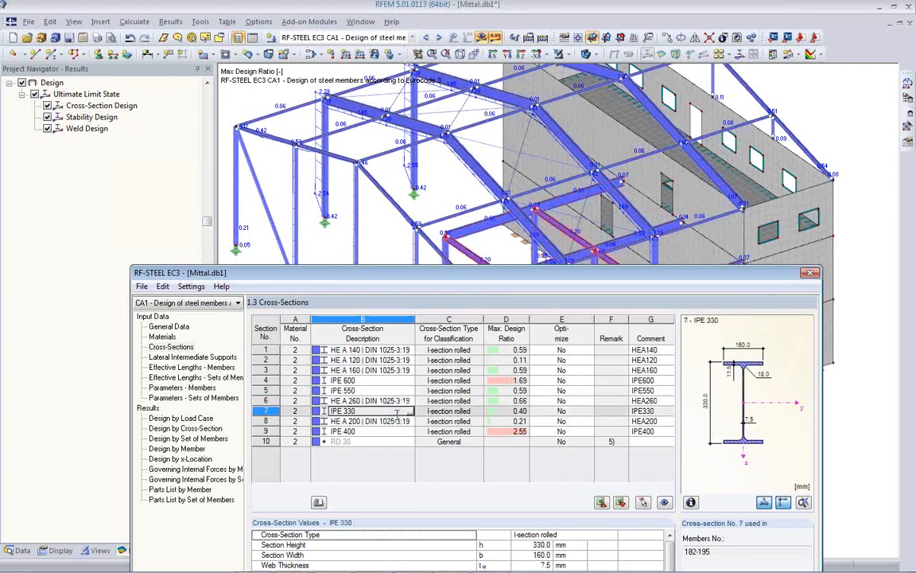
pyautogui.click(396, 421)
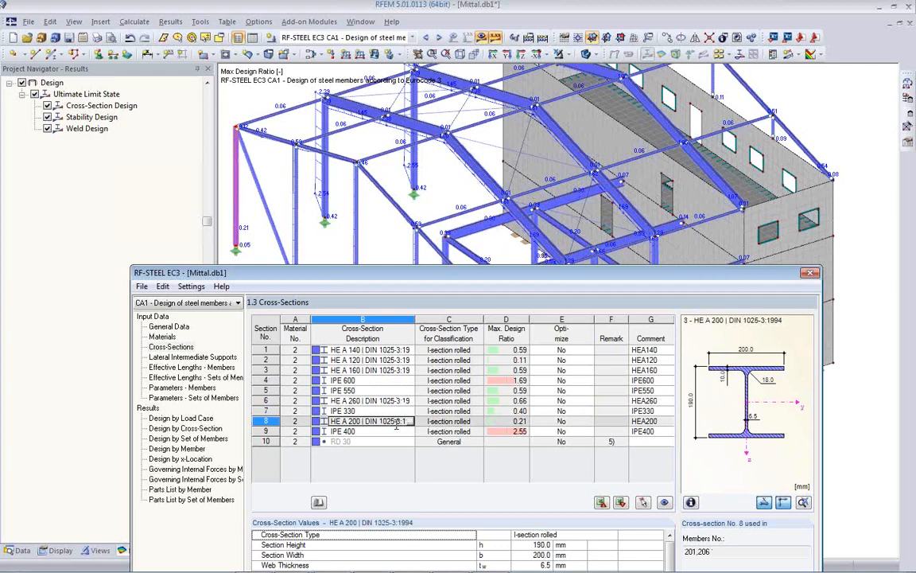
pyautogui.click(395, 431)
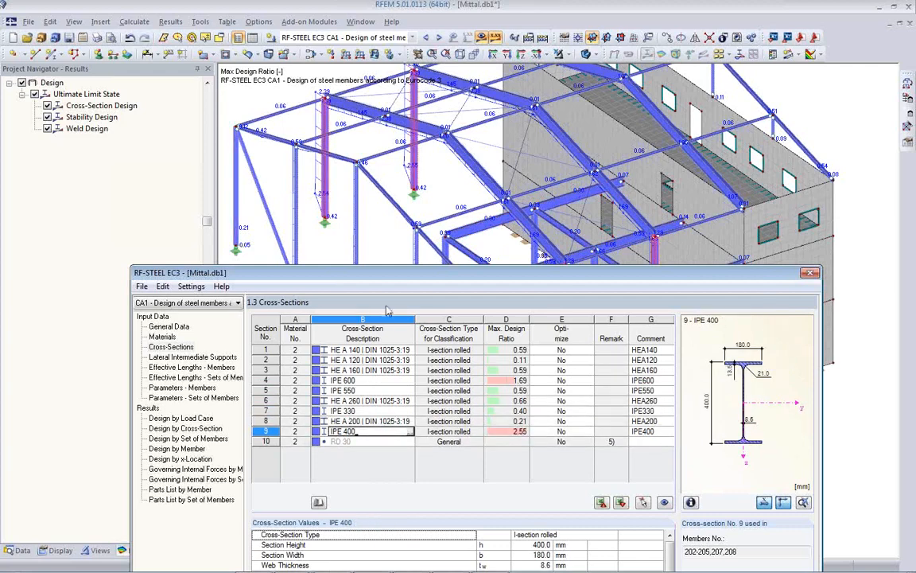
pyautogui.moveTo(393, 280); pyautogui.dragTo(407, 345)
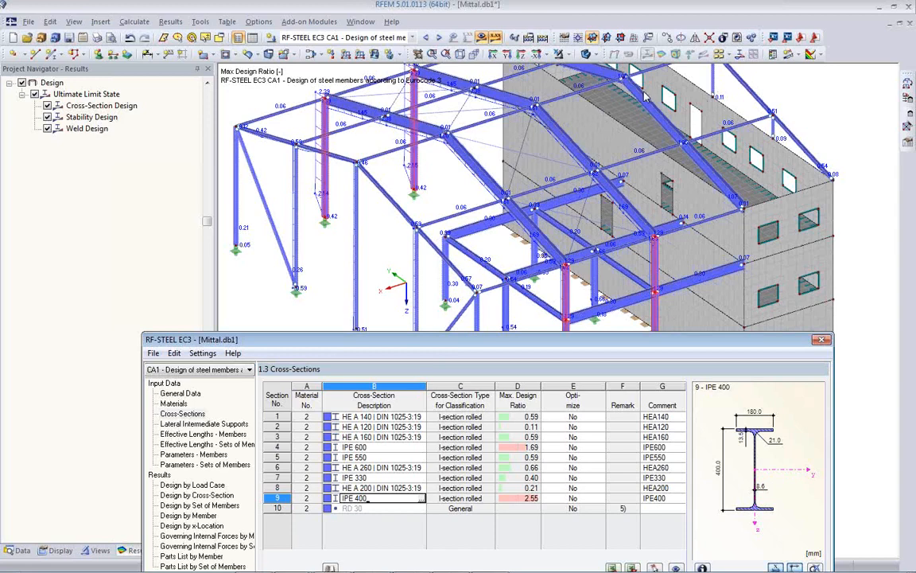
# Set the optimization of cross-section 1, HE A 140, to From current row.
pyautogui.moveTo(445, 344); pyautogui.dragTo(426, 151)
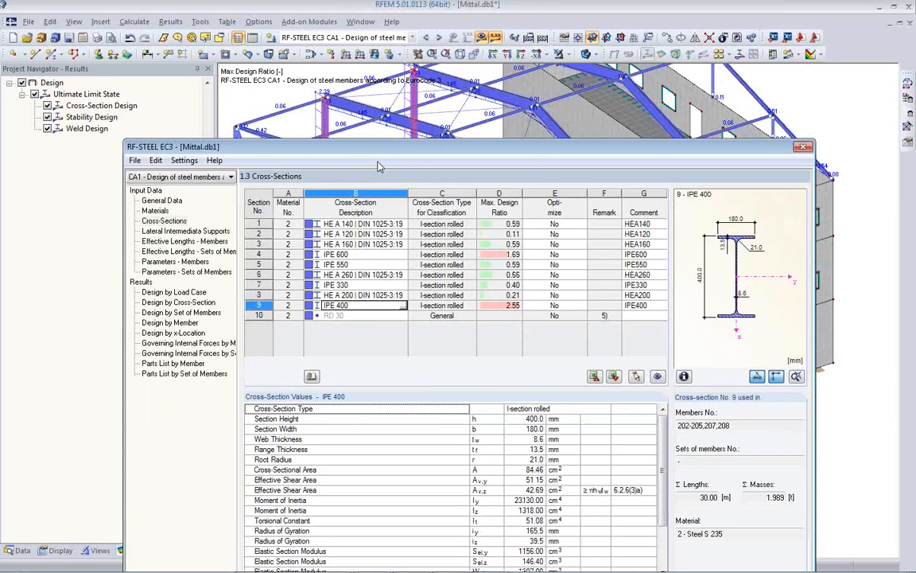
pyautogui.click(585, 224)
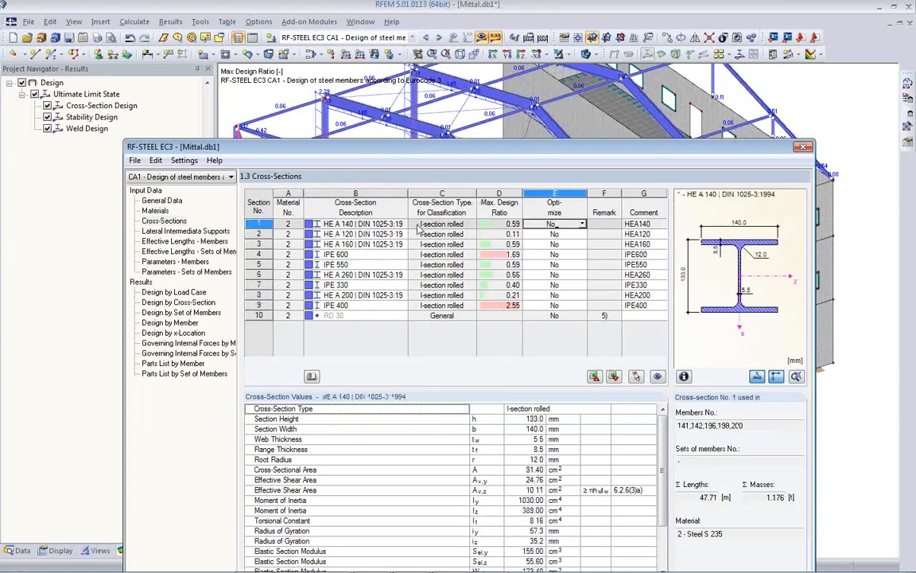
pyautogui.moveTo(414, 154); pyautogui.dragTo(410, 204)
pyautogui.click(580, 275)
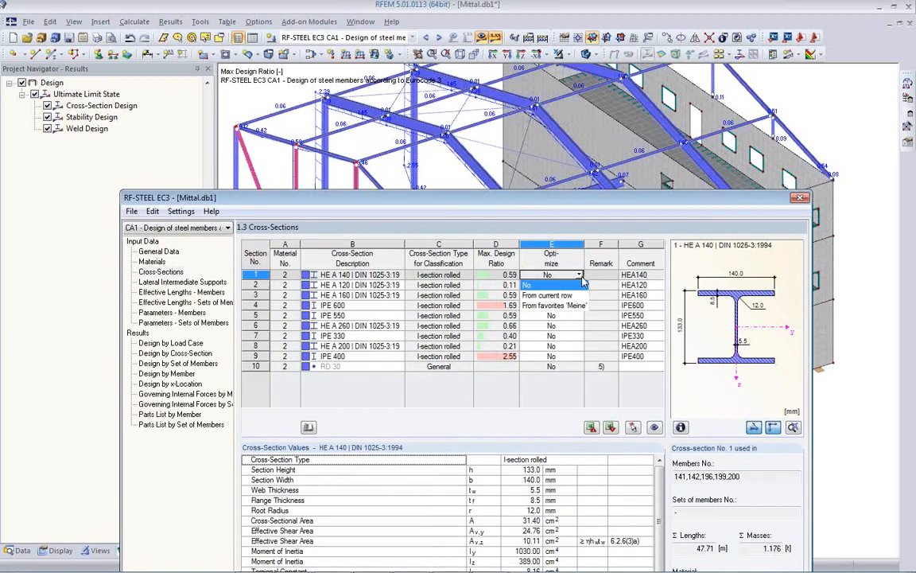
pyautogui.click(566, 295)
# Set the optimization of cross-section 3, HE A 160, to From current row.
pyautogui.click(583, 286)
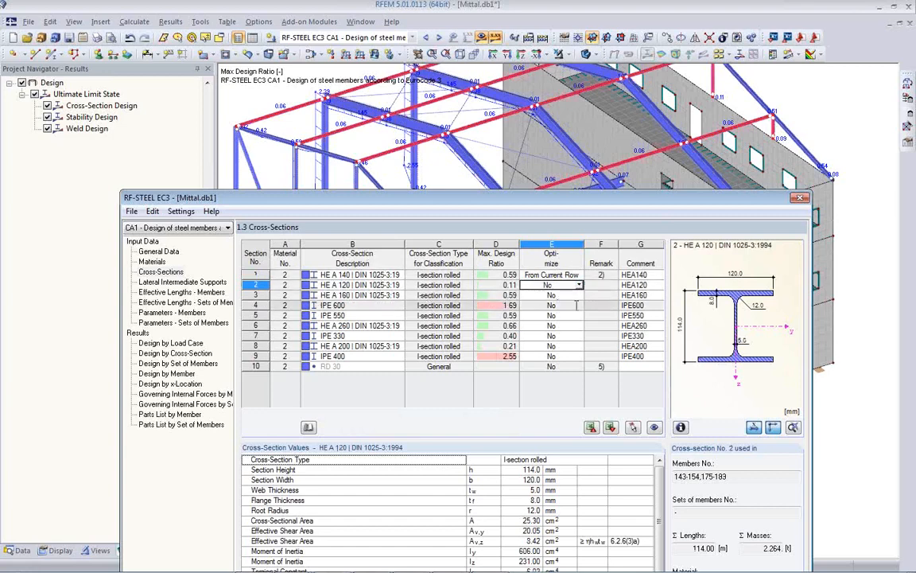
pyautogui.click(560, 296)
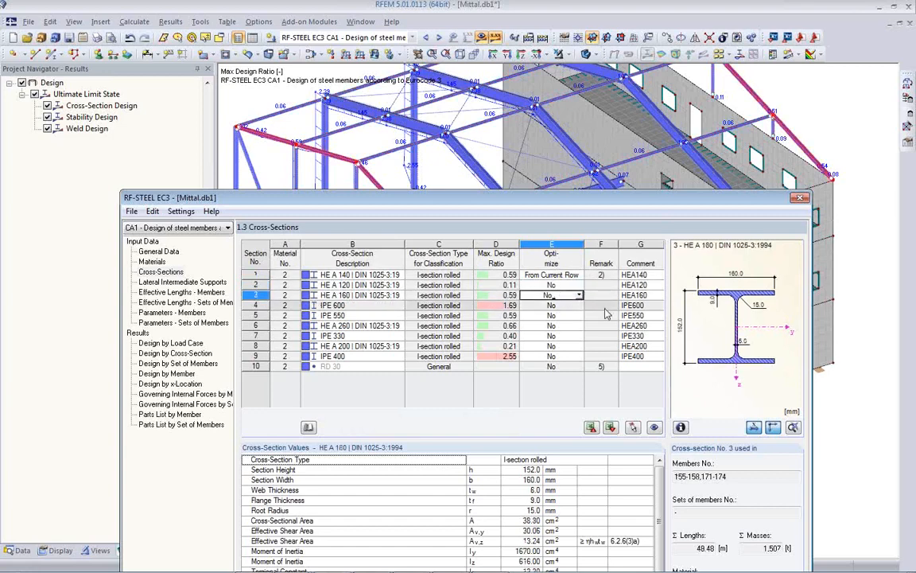
pyautogui.click(578, 295)
pyautogui.click(568, 317)
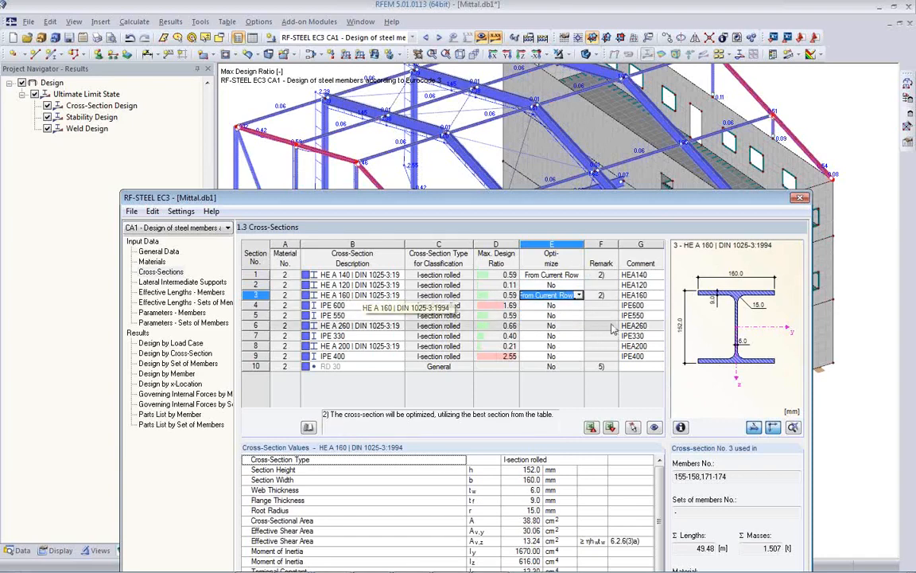
# Set the optimization of cross-section 5, IPE 550, to From current row.
pyautogui.click(566, 306)
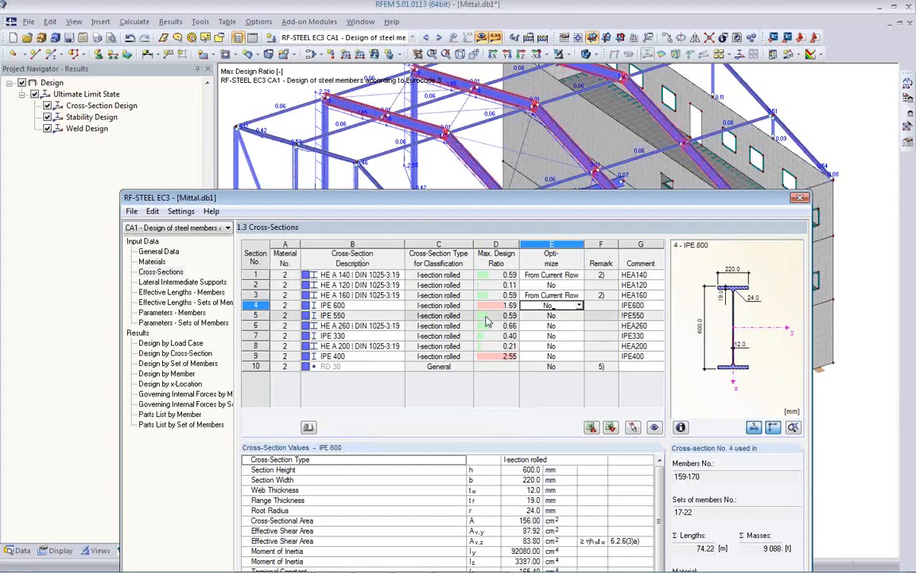
pyautogui.click(381, 316)
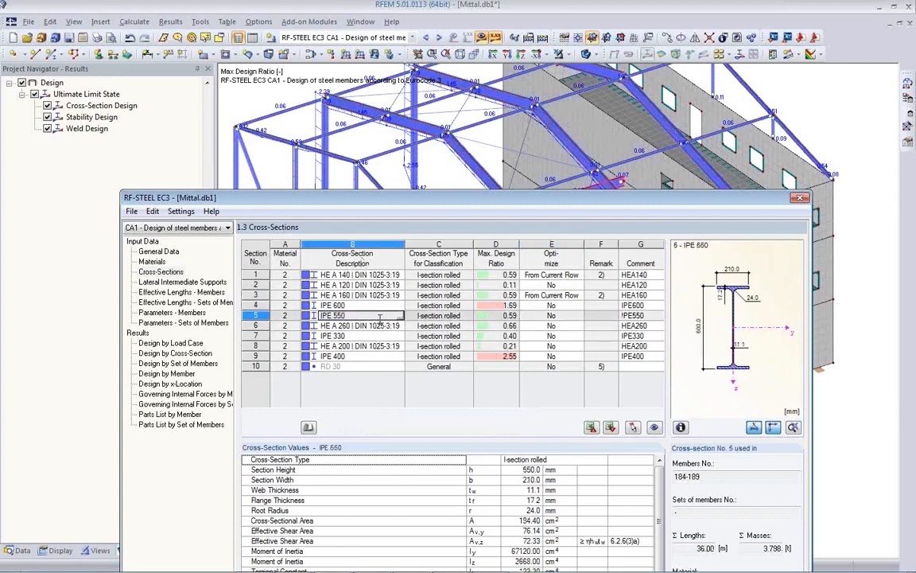
pyautogui.moveTo(503, 197)
pyautogui.mouseDown()
pyautogui.moveTo(513, 353)
pyautogui.moveTo(509, 205)
pyautogui.mouseUp()
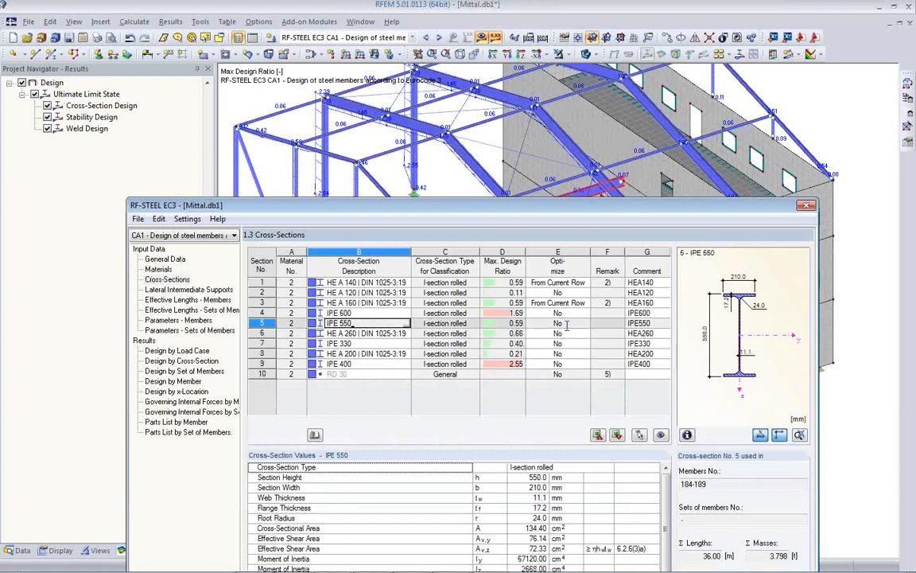
pyautogui.click(567, 324)
pyautogui.click(586, 325)
pyautogui.click(545, 344)
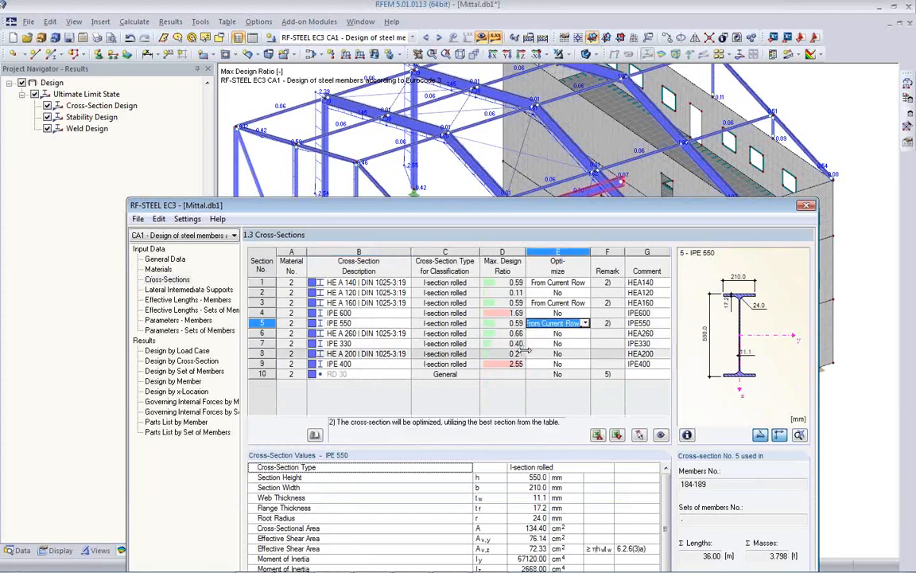
# Check where cross-section 6, HE A 260, is used in the model and set its optimization to From current row.
pyautogui.click(360, 333)
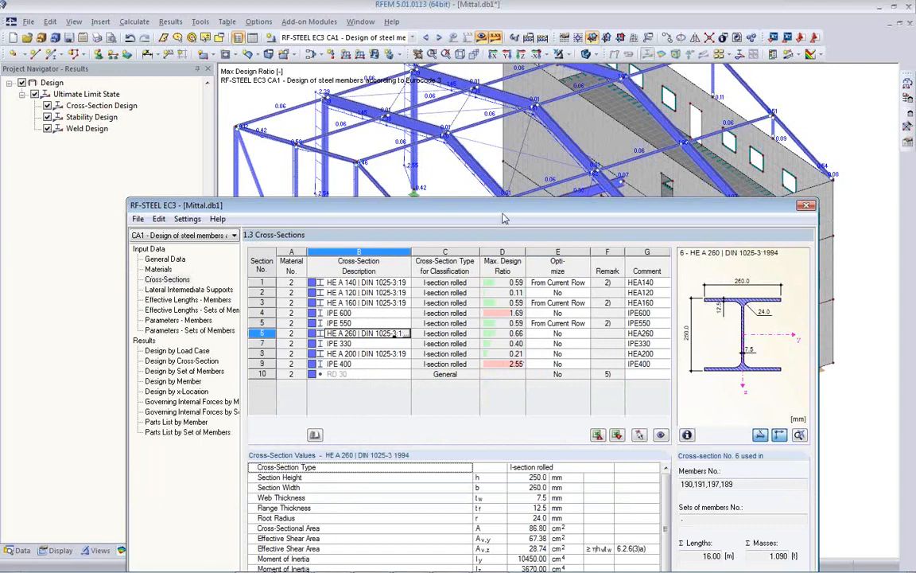
pyautogui.moveTo(504, 211); pyautogui.dragTo(505, 379)
pyautogui.click(583, 502)
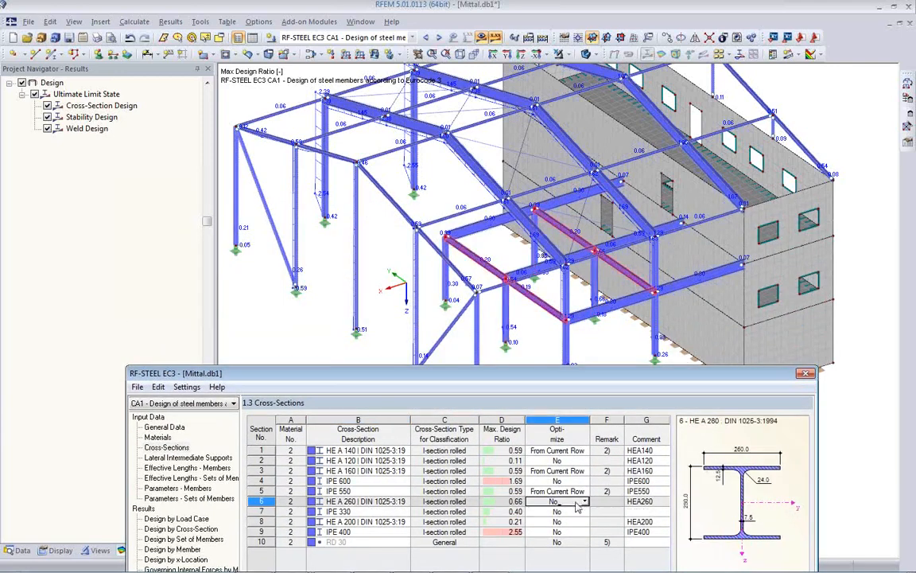
pyautogui.click(584, 502)
pyautogui.click(556, 522)
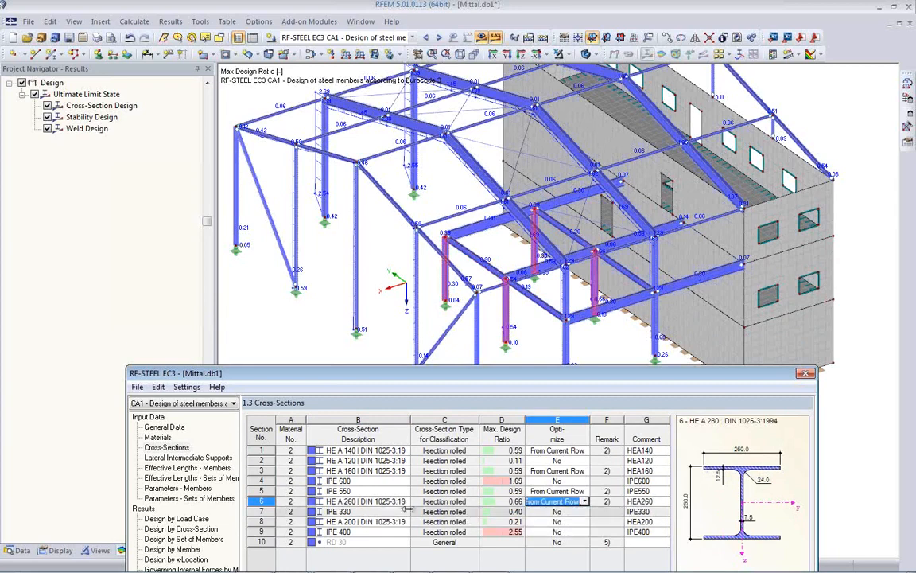
# Set the optimization of cross-section 7, IPE 330, to From current row.
pyautogui.click(400, 511)
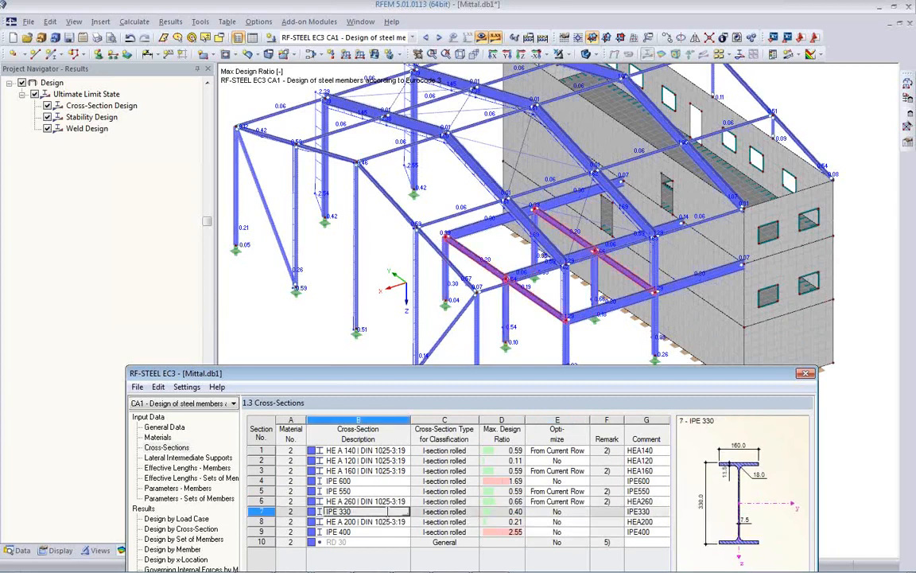
pyautogui.click(583, 511)
pyautogui.click(584, 513)
pyautogui.click(557, 531)
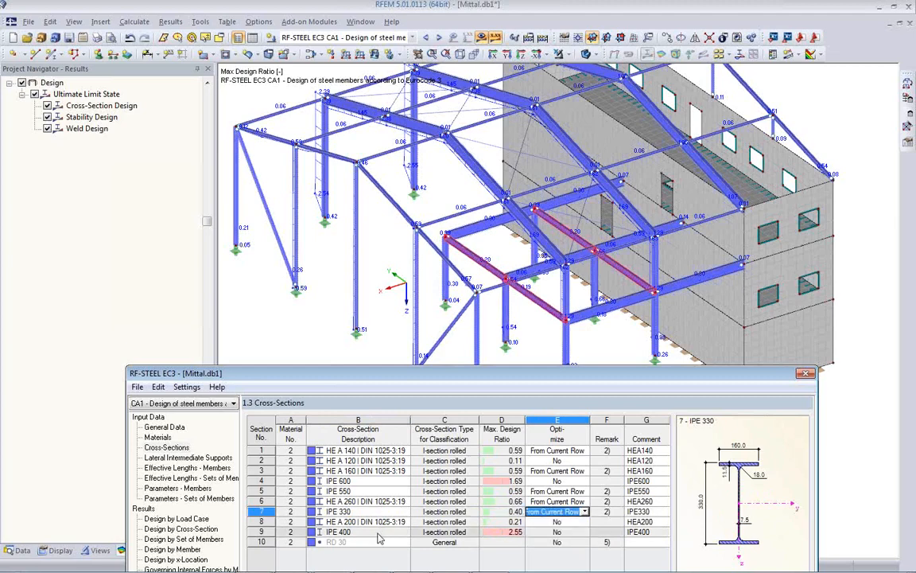
# Set the optimization of cross-section 9, IPE 400, to From current row.
pyautogui.click(378, 533)
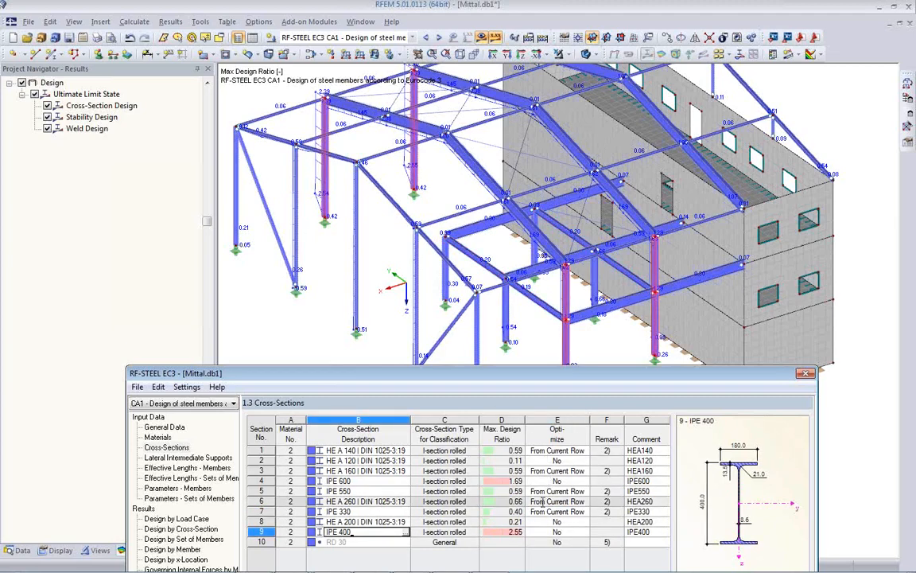
pyautogui.click(568, 533)
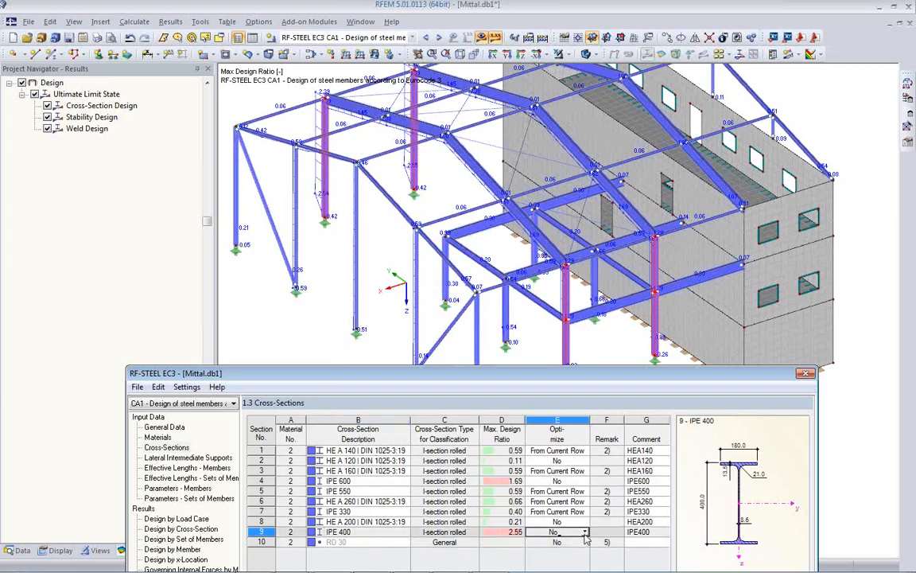
pyautogui.click(585, 533)
pyautogui.click(557, 548)
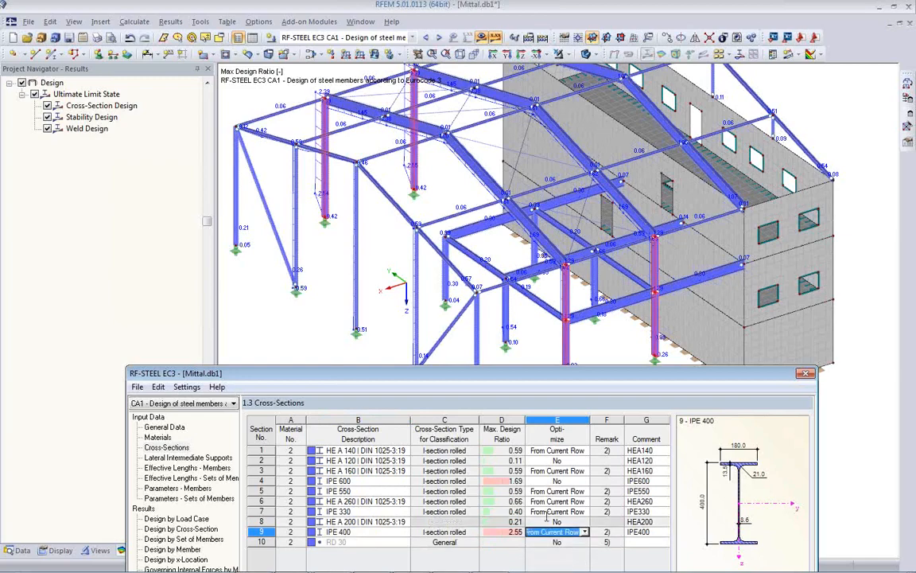
# Check the available options for cross-section 8, HE A 200, and run the steel design calculation with the selected optimizations.
pyautogui.moveTo(503, 376); pyautogui.dragTo(513, 200)
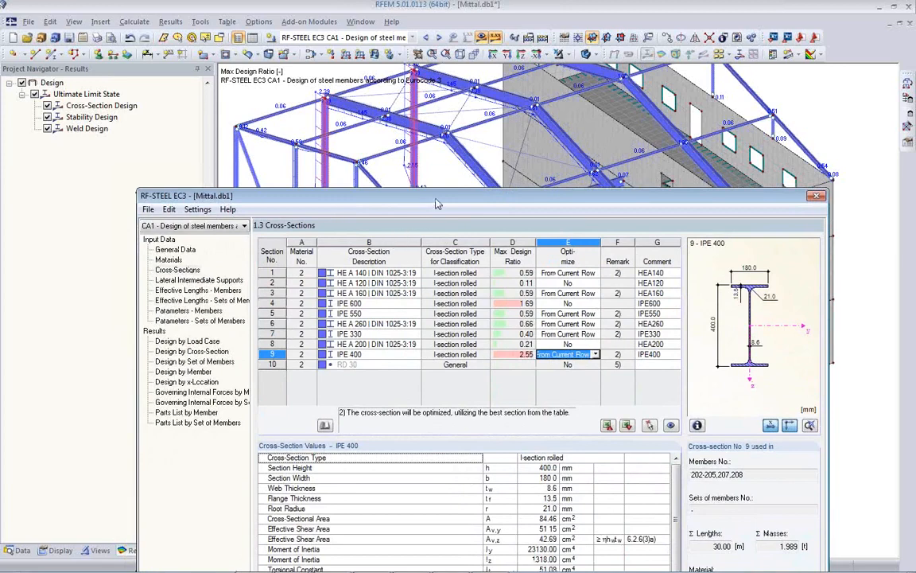
pyautogui.moveTo(436, 202); pyautogui.dragTo(410, 121)
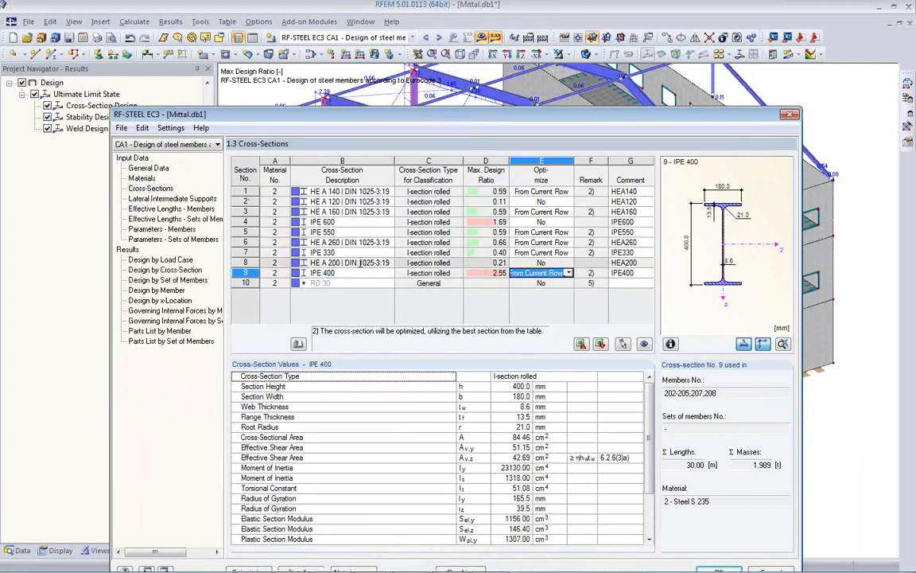
pyautogui.rightClick(344, 264)
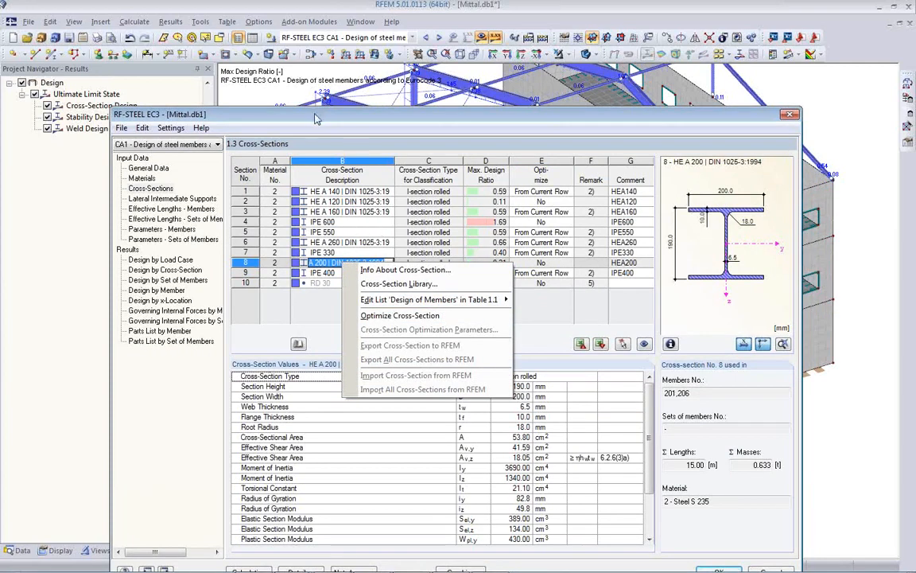
pyautogui.moveTo(315, 119); pyautogui.dragTo(310, 74)
pyautogui.click(242, 527)
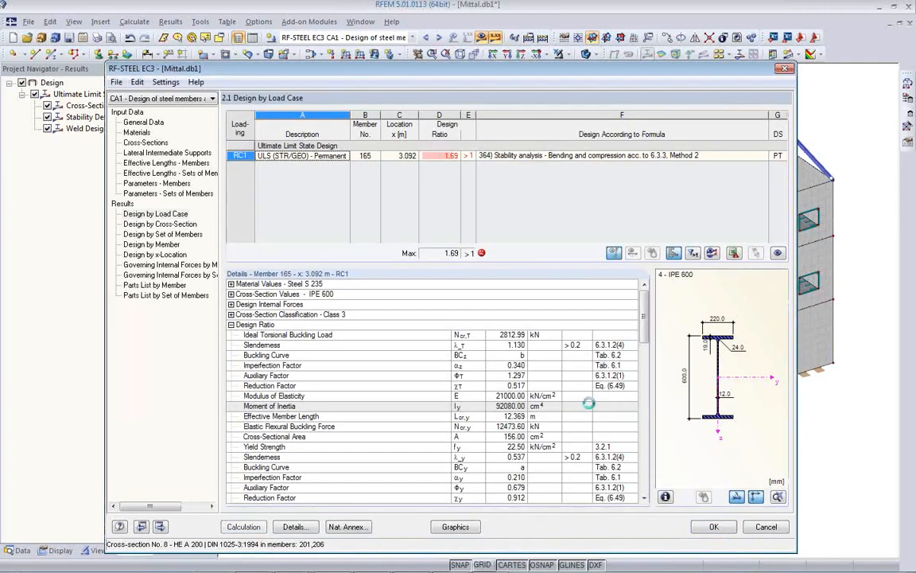
# Review the cross-section table and check which members use cross-sections 3, 5, 6, 7 and 9 in the model.
pyautogui.click(145, 143)
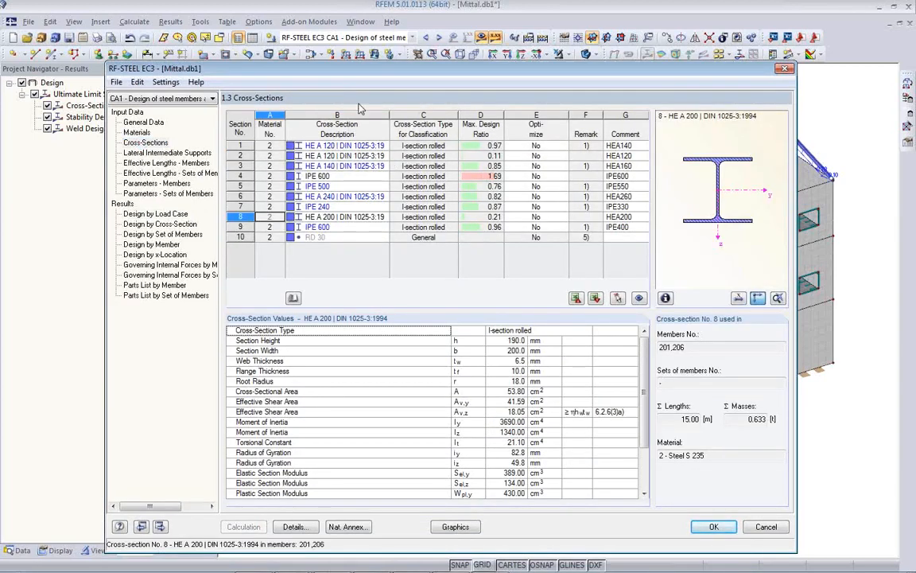
pyautogui.moveTo(328, 68); pyautogui.dragTo(336, 281)
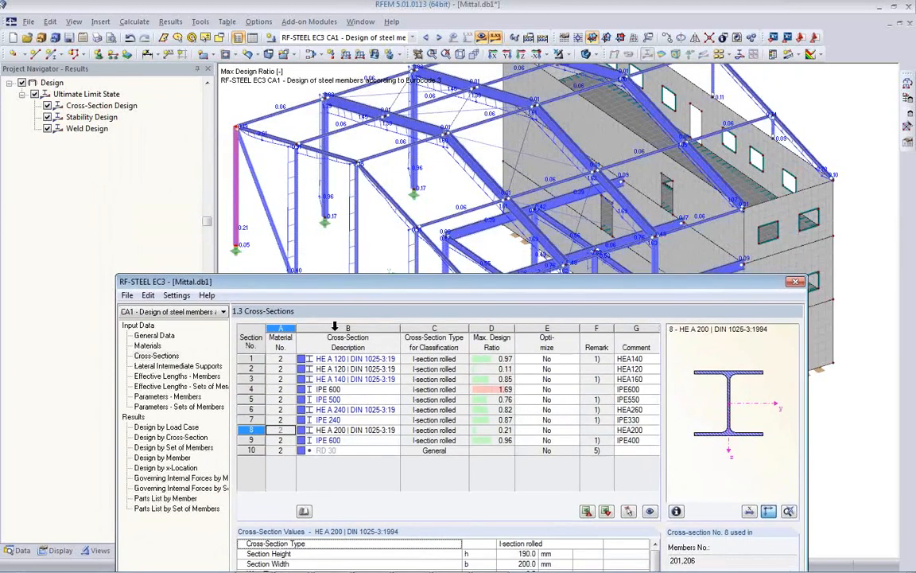
pyautogui.click(350, 378)
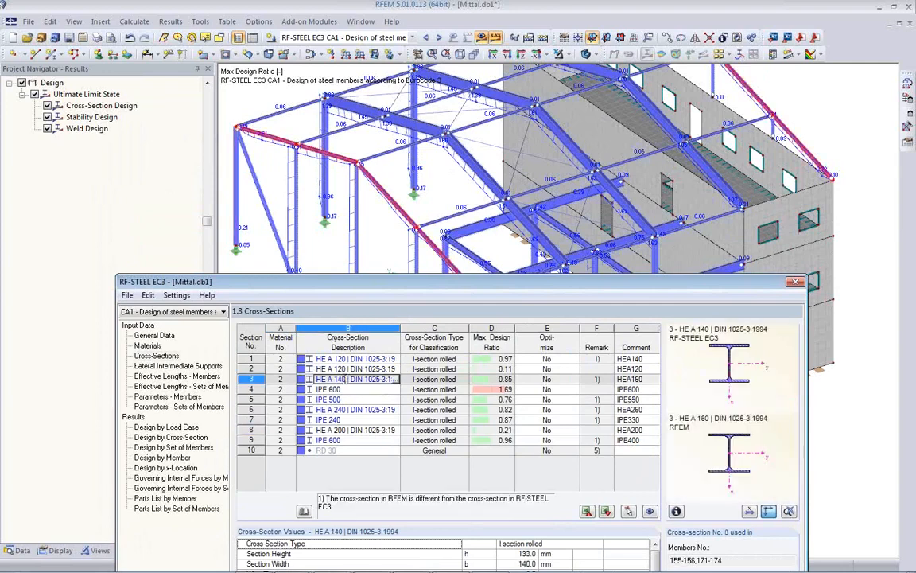
pyautogui.click(343, 399)
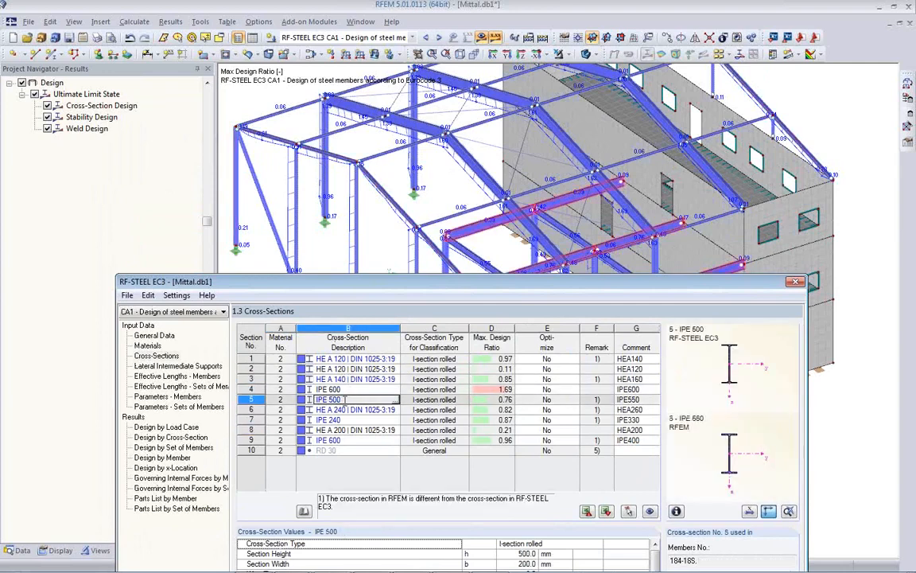
pyautogui.click(350, 409)
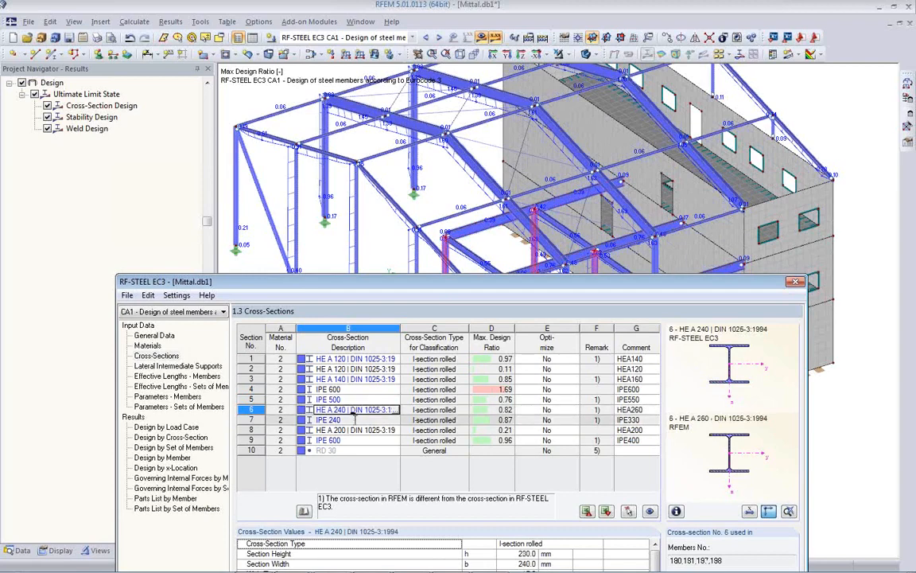
pyautogui.click(354, 420)
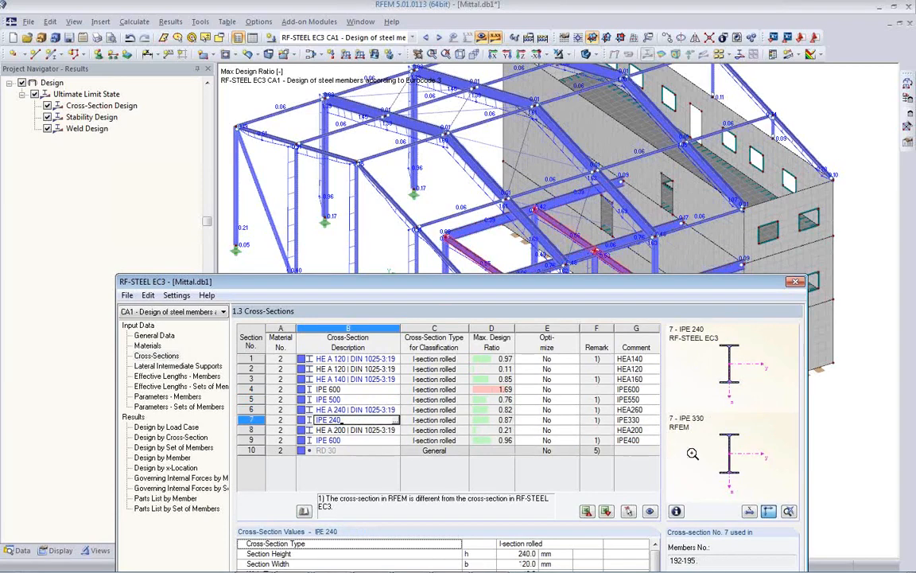
pyautogui.click(355, 441)
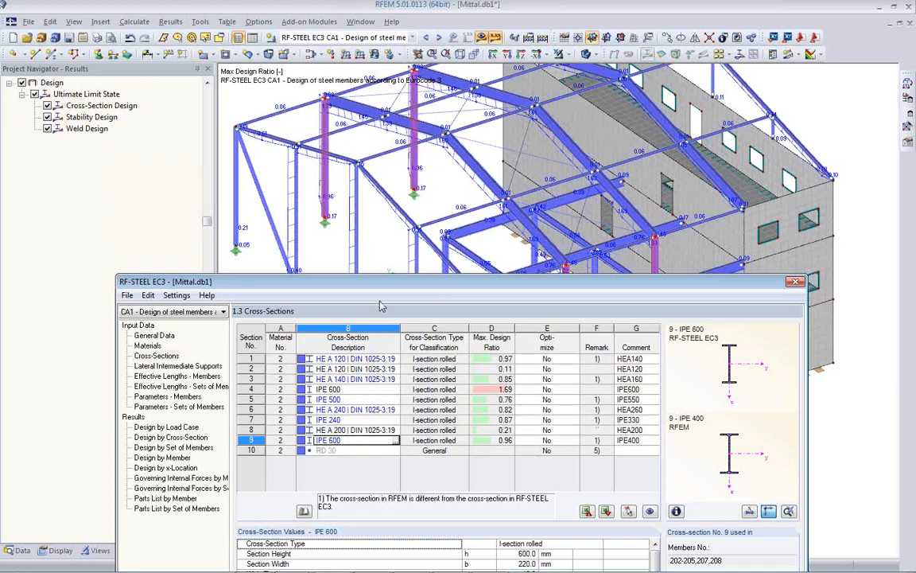
# Export all cross-sections to RFEM, accepting the deletion of the existing results, and close the RF-STEEL EC3 module.
pyautogui.moveTo(384, 291); pyautogui.dragTo(395, 144)
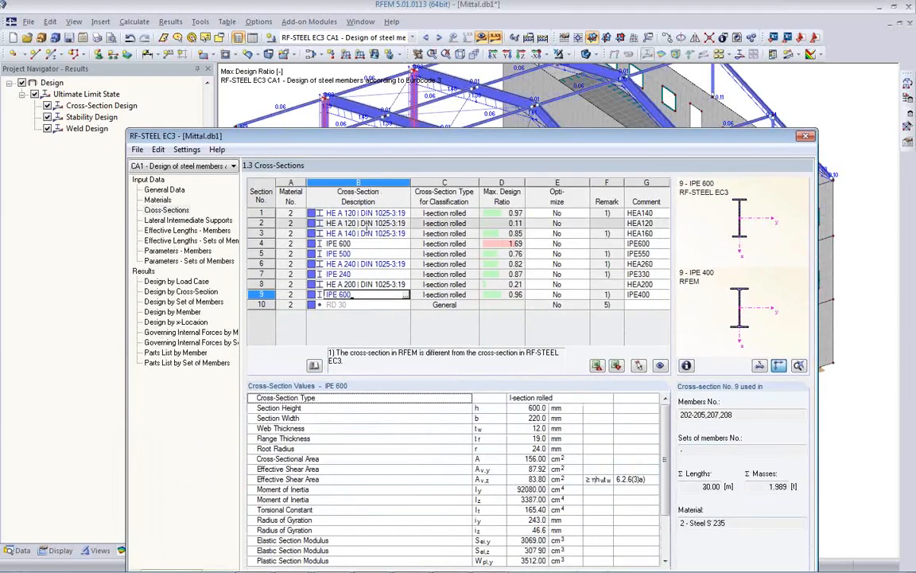
pyautogui.rightClick(362, 225)
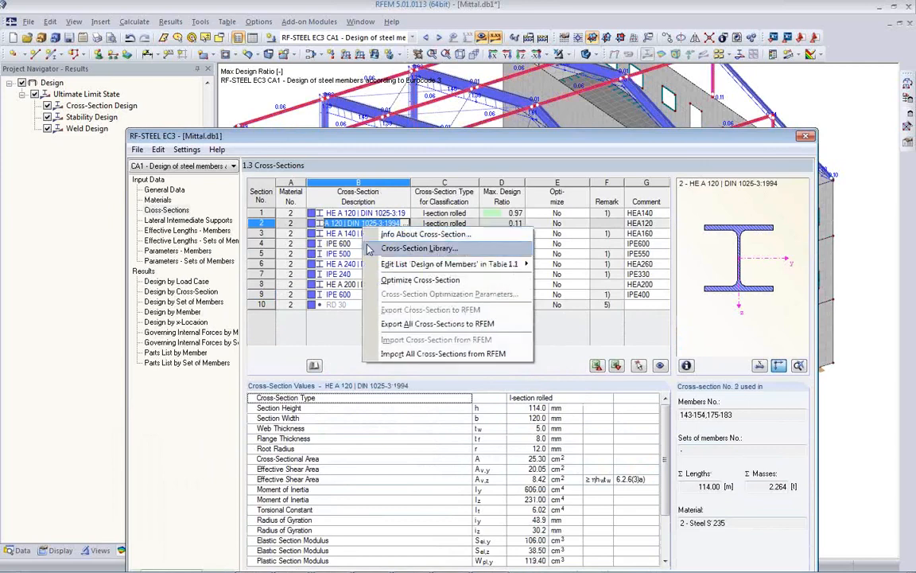
pyautogui.click(407, 325)
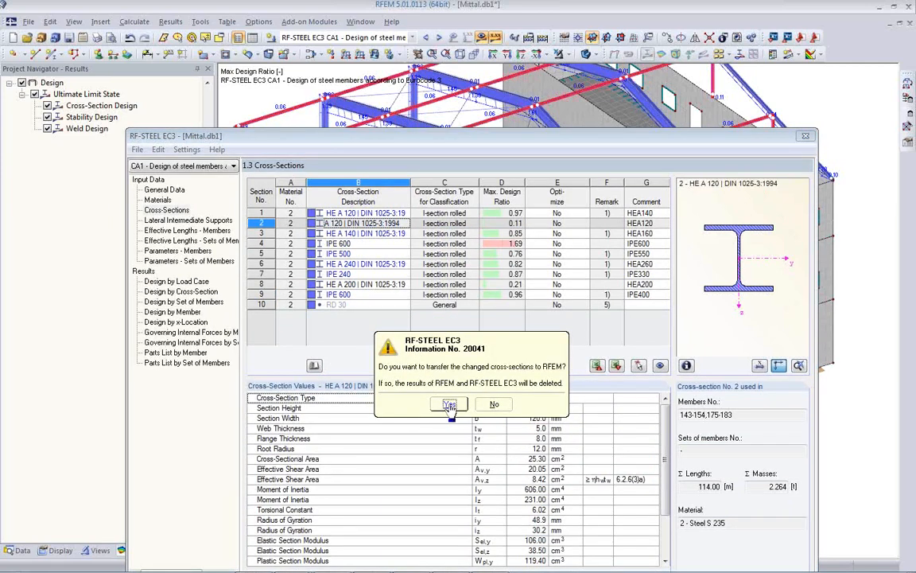
pyautogui.click(449, 404)
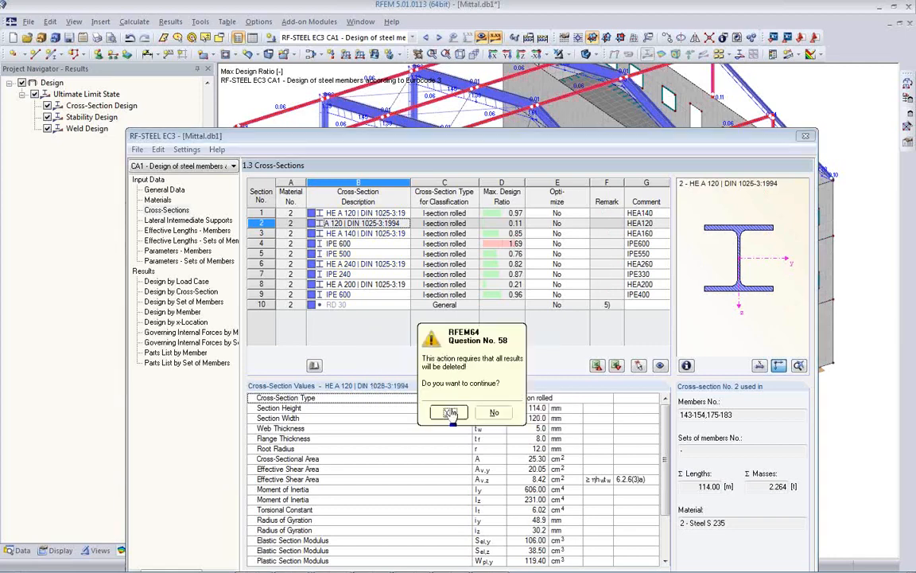
pyautogui.click(449, 412)
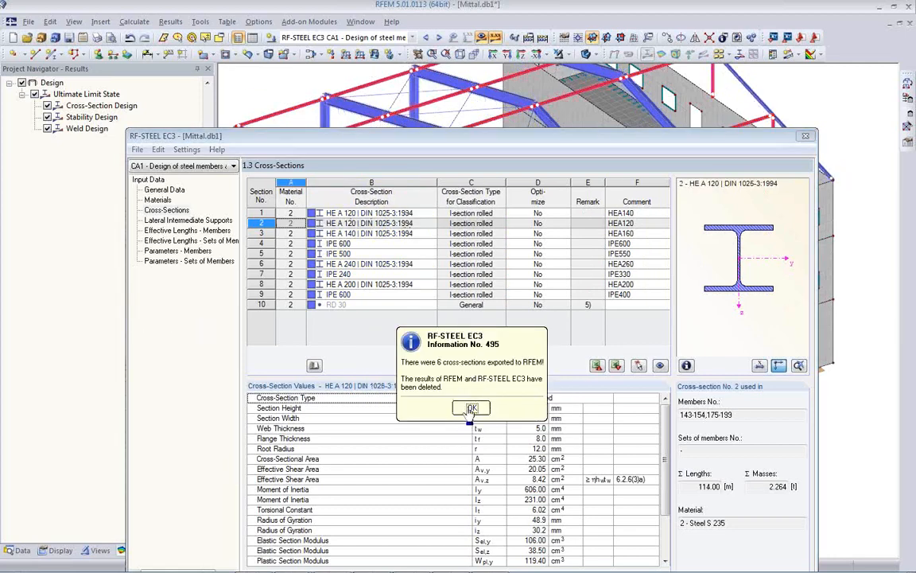
pyautogui.click(471, 408)
pyautogui.moveTo(490, 138); pyautogui.dragTo(400, 67)
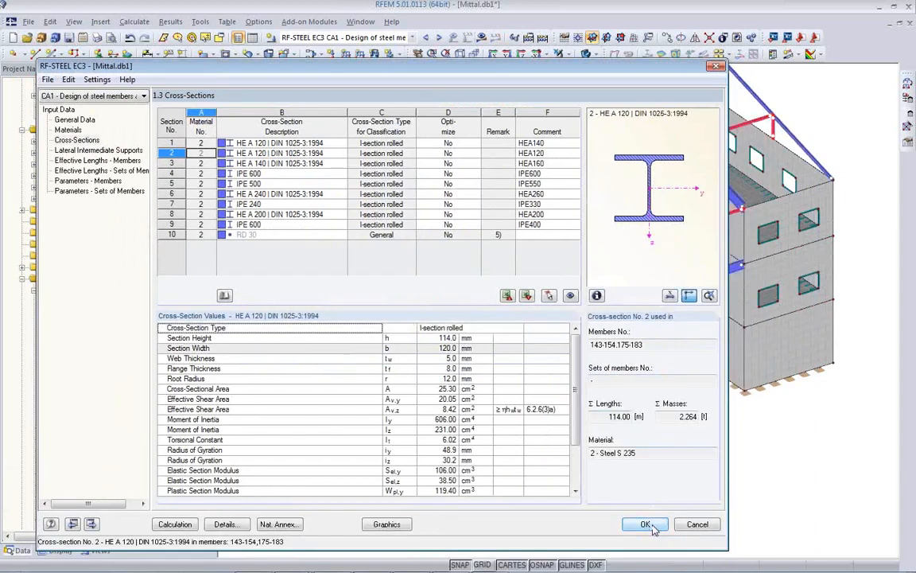
pyautogui.click(645, 524)
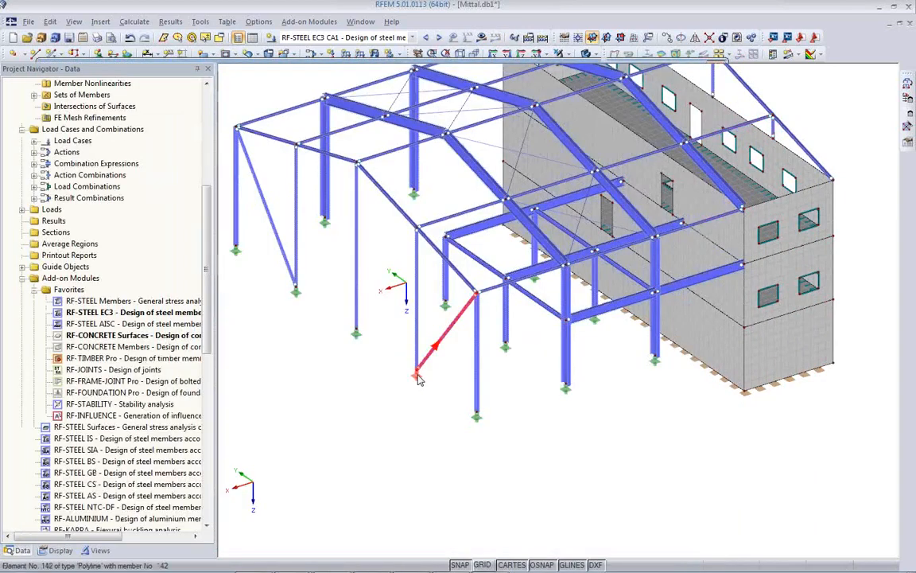
# Draw two HE A 240 columns from the platform nodes up to the roof frame nodes, adopting the properties of the existing corner column below.
pyautogui.keyDown('ctrl'); pyautogui.moveTo(417, 370); pyautogui.dragTo(493, 334, button='middle'); pyautogui.keyUp('ctrl')
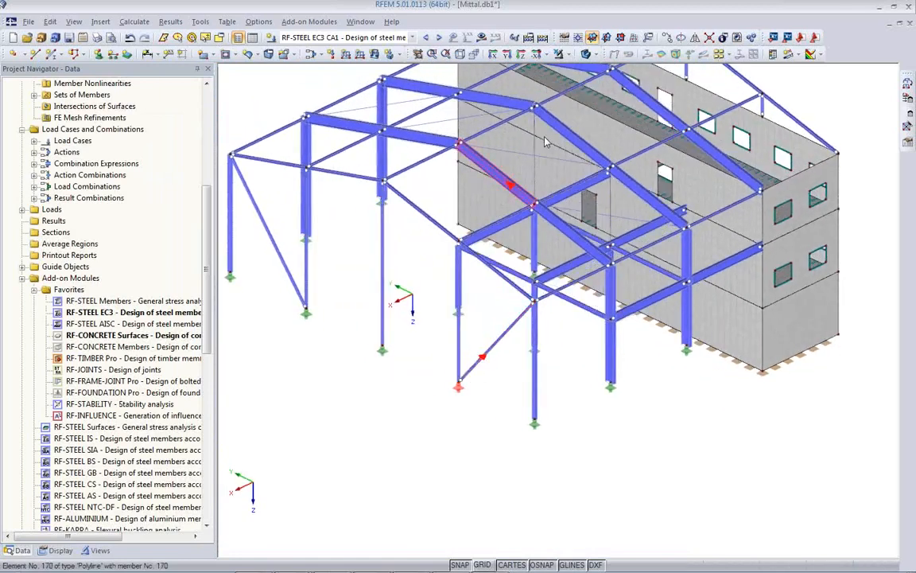
pyautogui.click(559, 54)
pyautogui.click(589, 54)
pyautogui.keyDown('ctrl'); pyautogui.moveTo(338, 335); pyautogui.dragTo(286, 334, button='middle'); pyautogui.keyUp('ctrl')
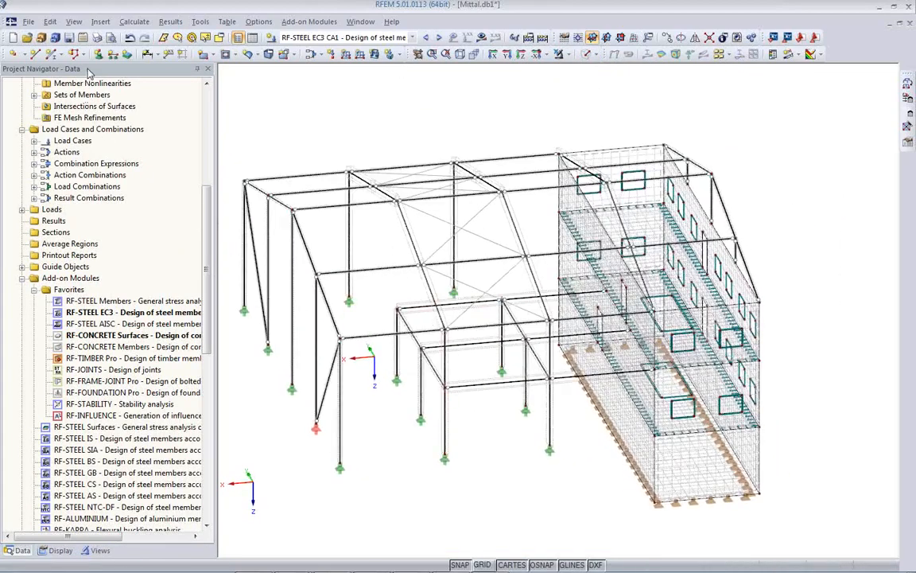
pyautogui.click(36, 53)
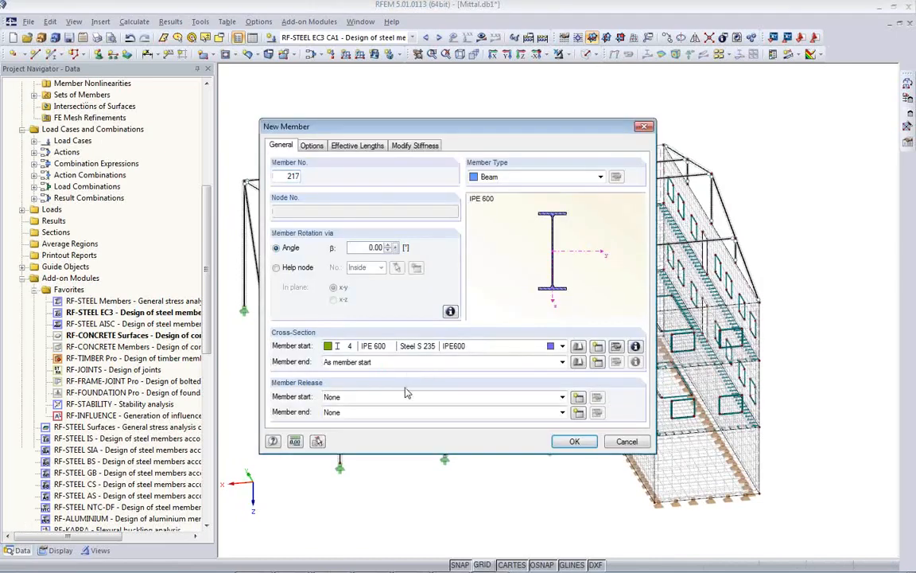
pyautogui.click(318, 441)
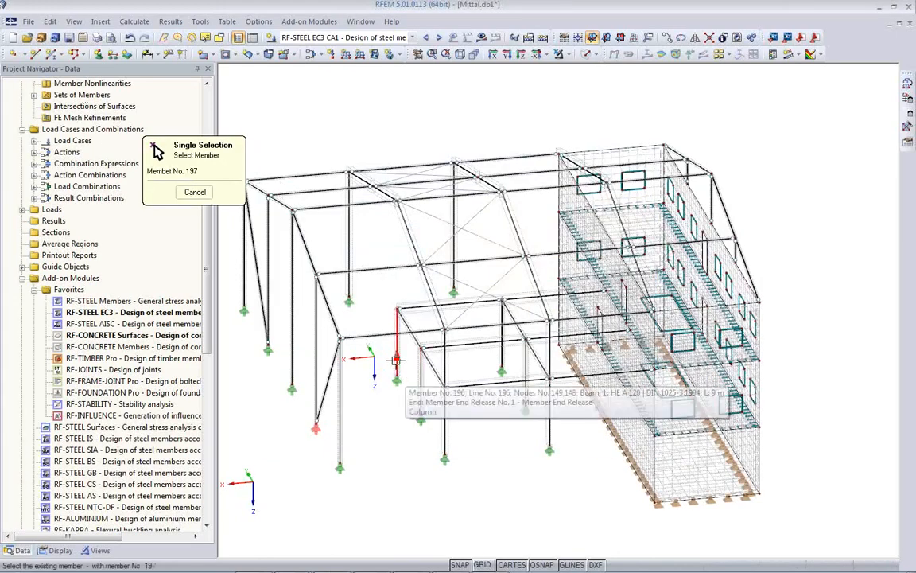
pyautogui.click(396, 360)
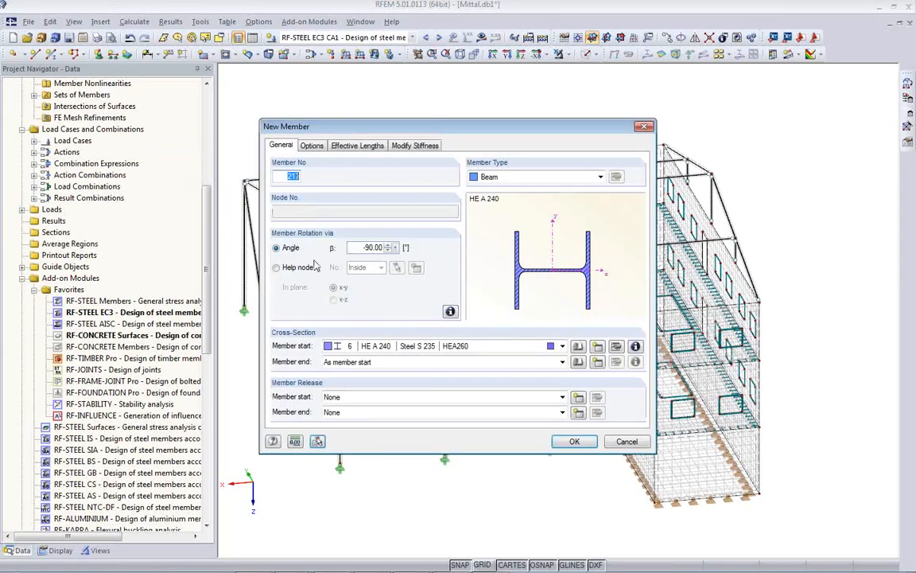
pyautogui.click(576, 443)
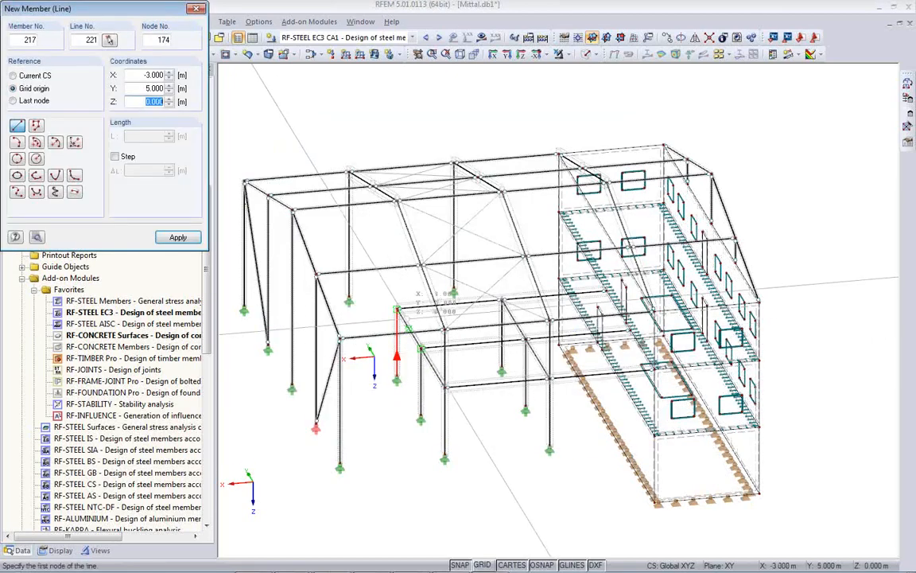
pyautogui.click(396, 201)
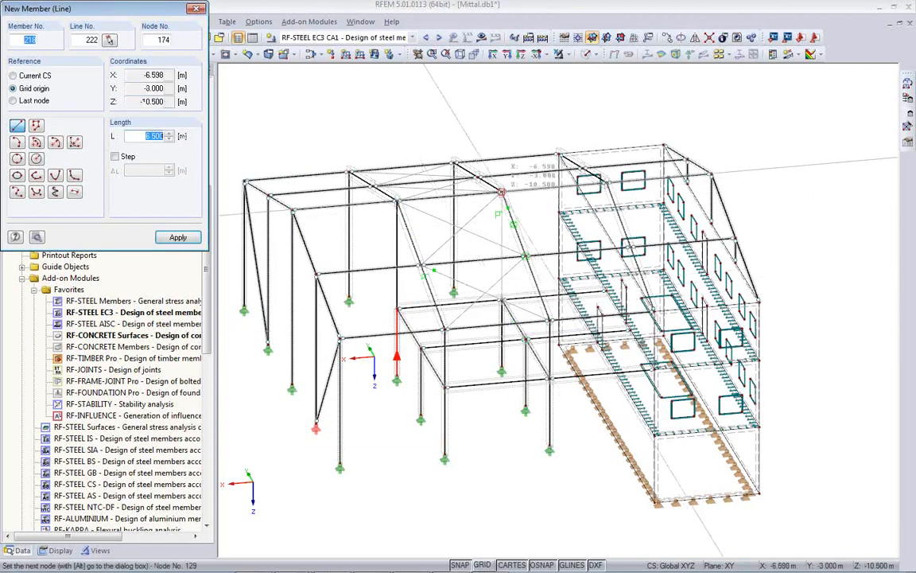
pyautogui.click(501, 192)
pyautogui.rightClick(541, 423)
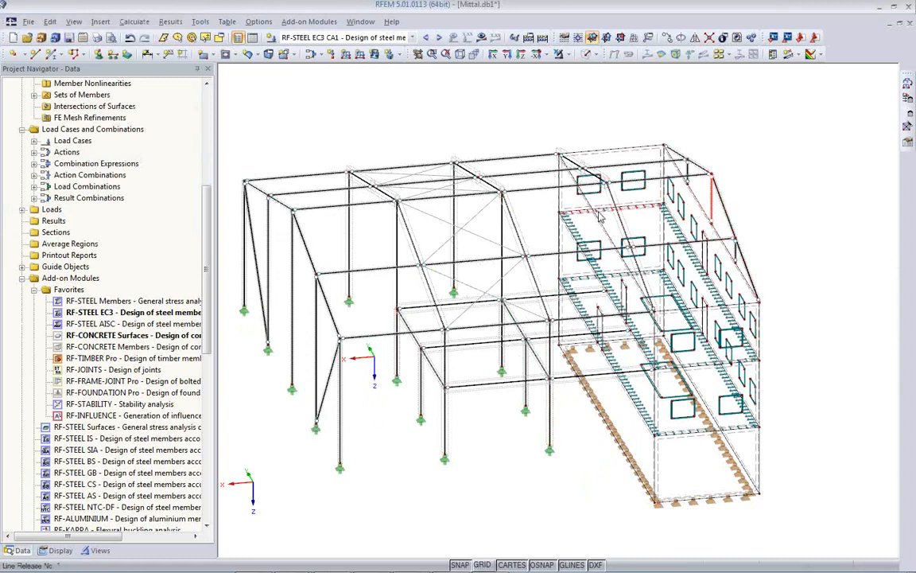
# Copy the selected short column under the end rafter once to the neighbouring frame, with a displacement of 6 m in X.
pyautogui.click(598, 36)
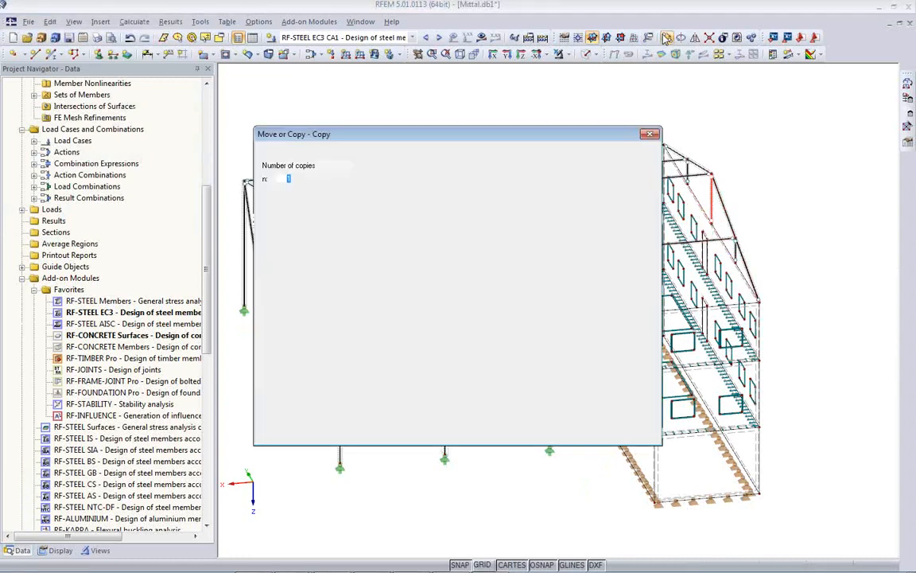
pyautogui.click(367, 299)
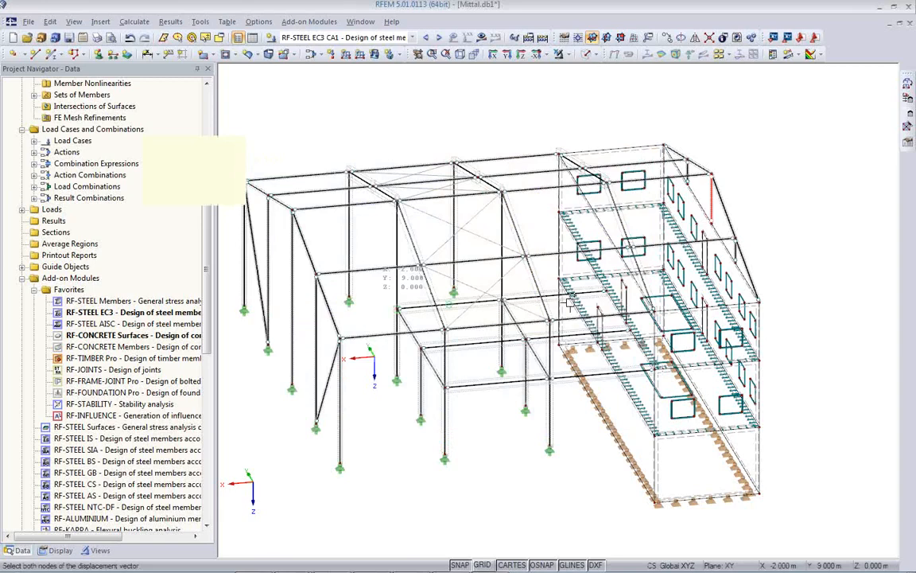
pyautogui.click(712, 174)
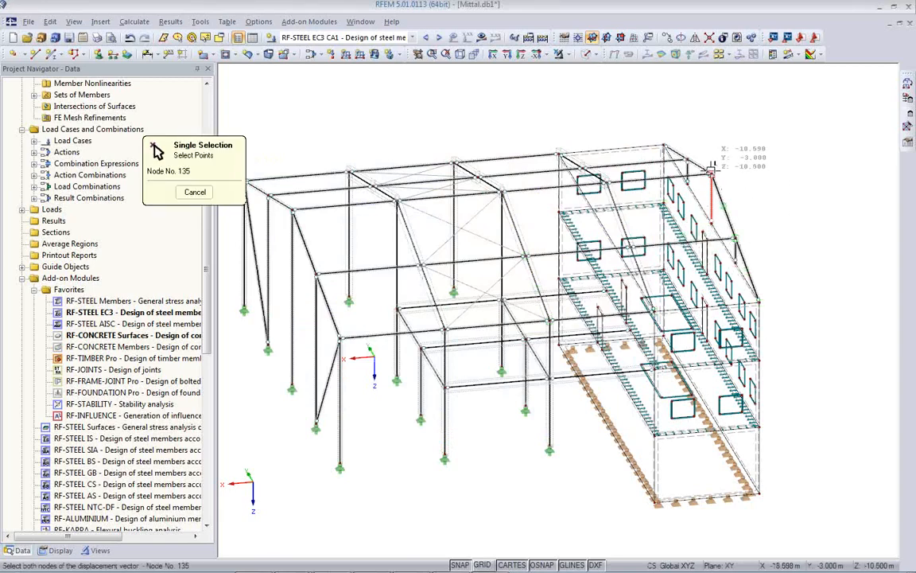
pyautogui.click(608, 182)
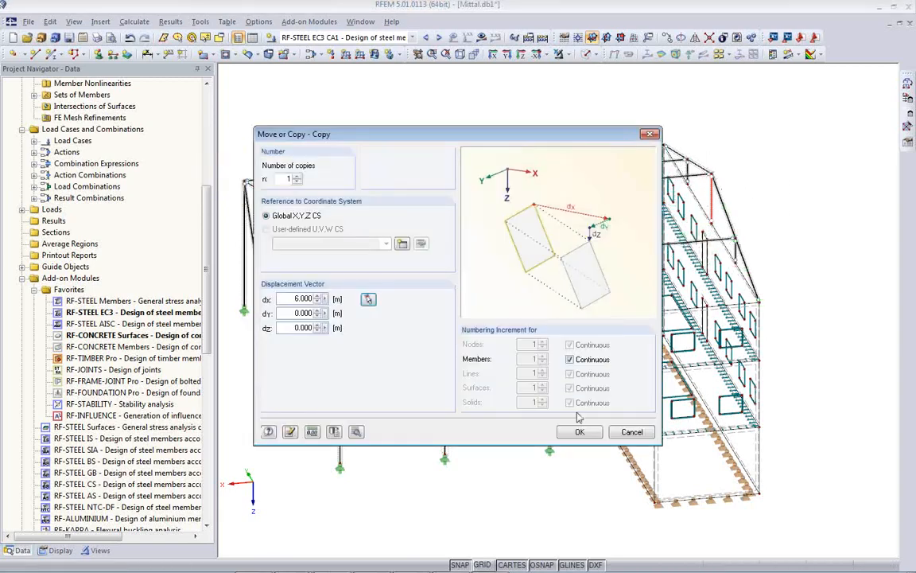
pyautogui.click(580, 431)
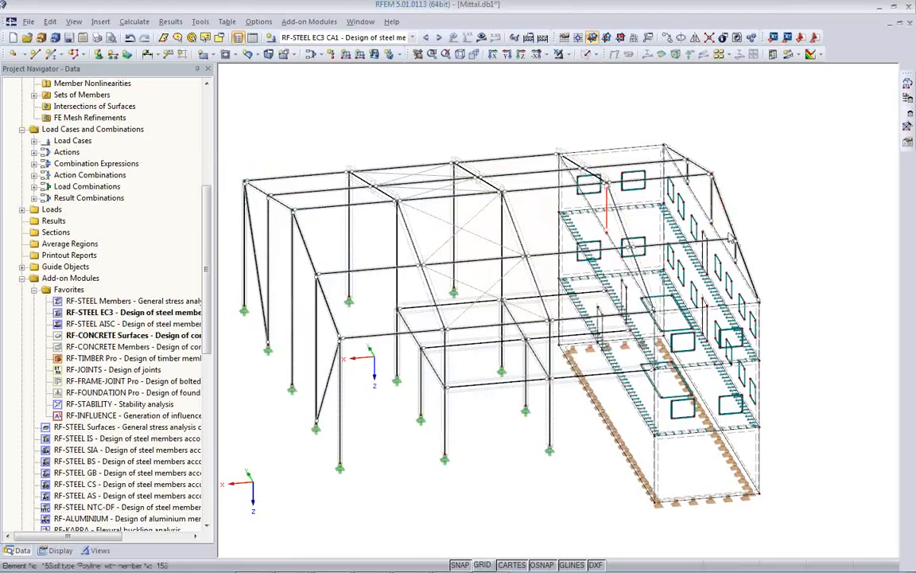
# Assign member release 1, Local, to the member end of the two new upper columns, members 217 and 218.
pyautogui.keyDown('ctrl'); pyautogui.moveTo(561, 270); pyautogui.dragTo(773, 245, button='middle'); pyautogui.keyUp('ctrl')
pyautogui.scroll(3, 468, 265)
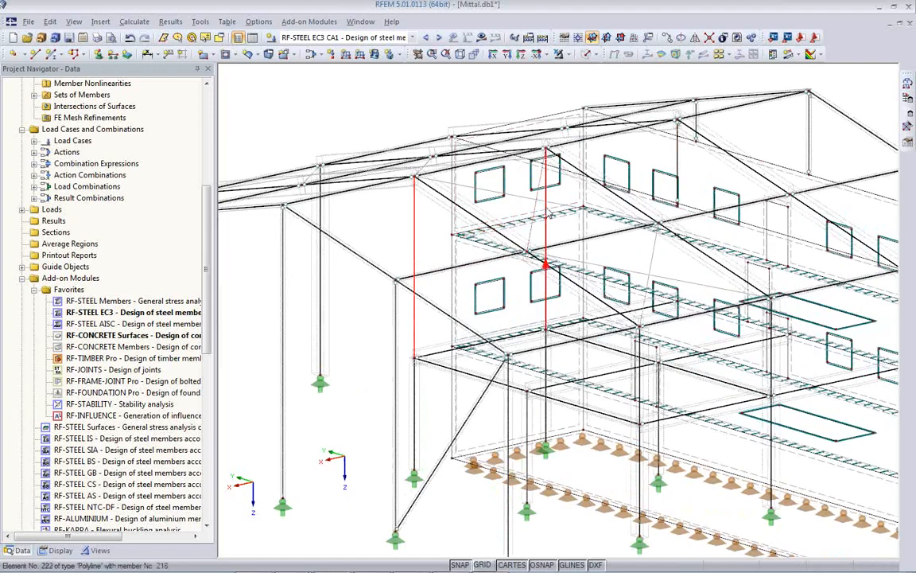
pyautogui.doubleClick(550, 214)
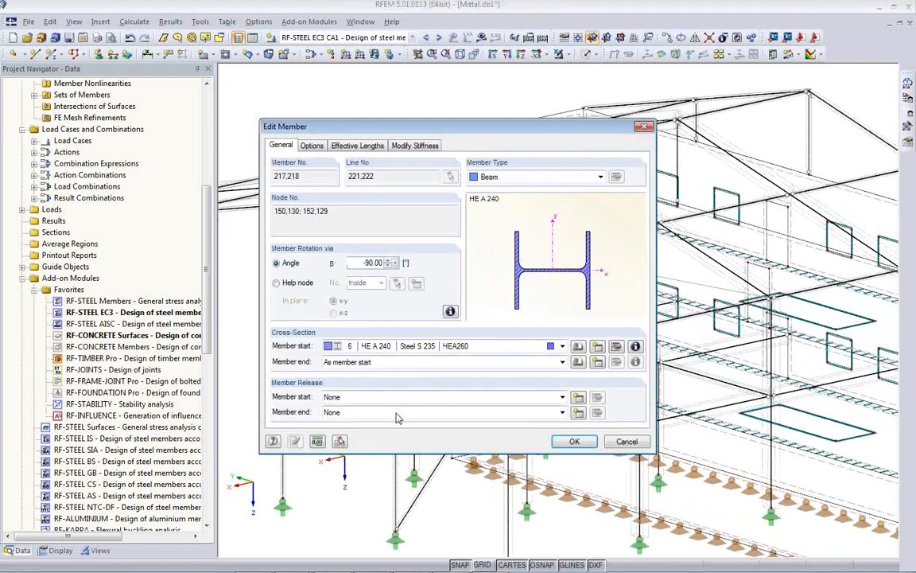
pyautogui.click(398, 412)
pyautogui.click(374, 430)
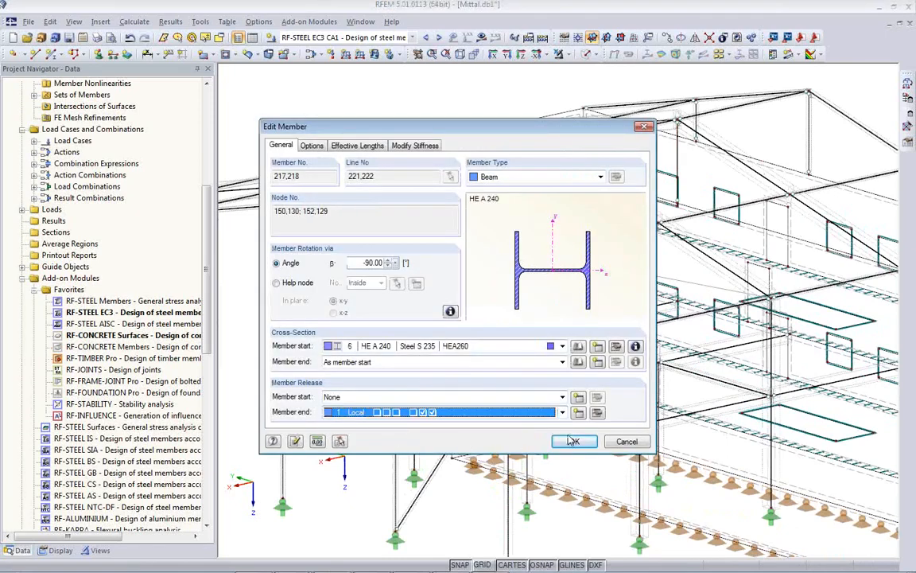
pyautogui.click(575, 443)
# Switch the model display from wireframe to solid rendering around the platform columns.
pyautogui.keyDown('ctrl'); pyautogui.moveTo(347, 204); pyautogui.dragTo(450, 259, button='middle'); pyautogui.keyUp('ctrl')
pyautogui.scroll(4, 457, 348)
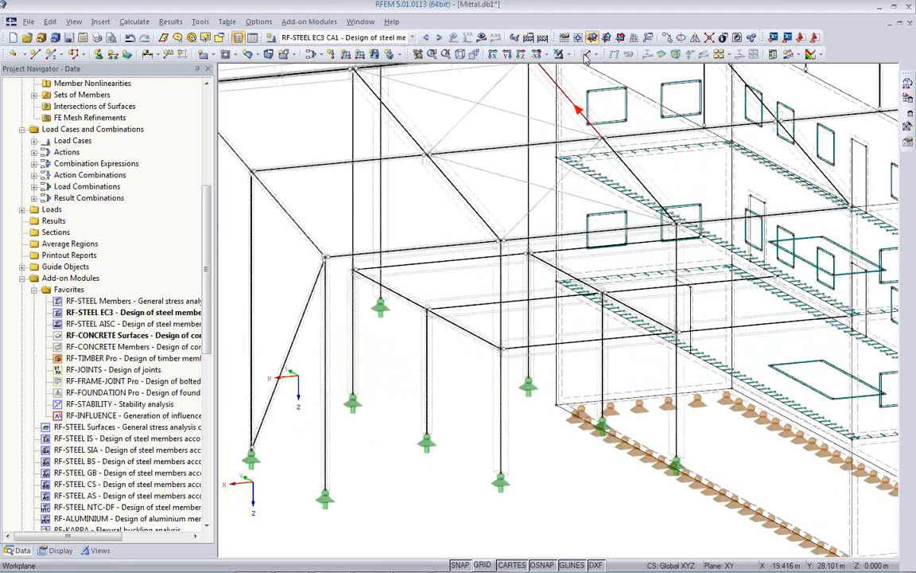
pyautogui.click(586, 54)
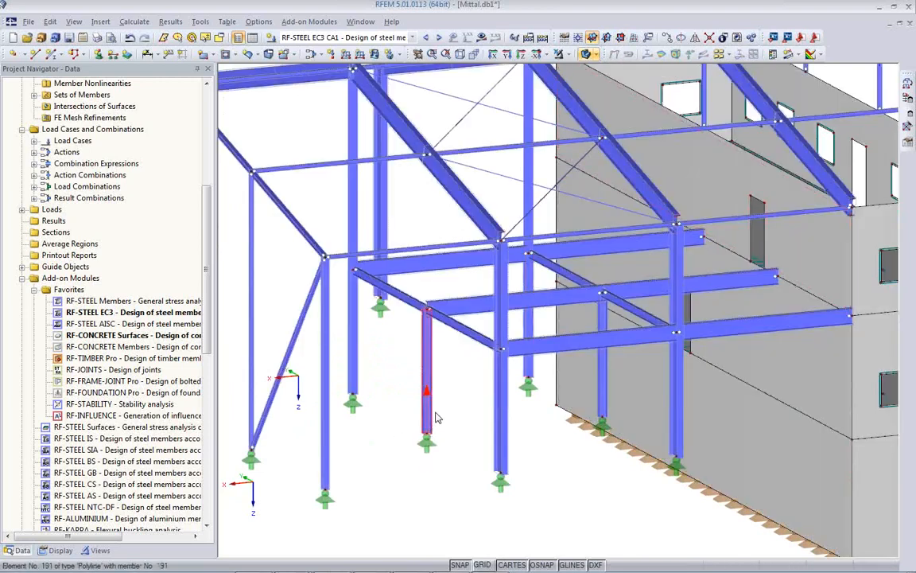
# Rotate the two short platform columns, members 190 and 191, by a member rotation angle of 90°.
pyautogui.click(432, 411)
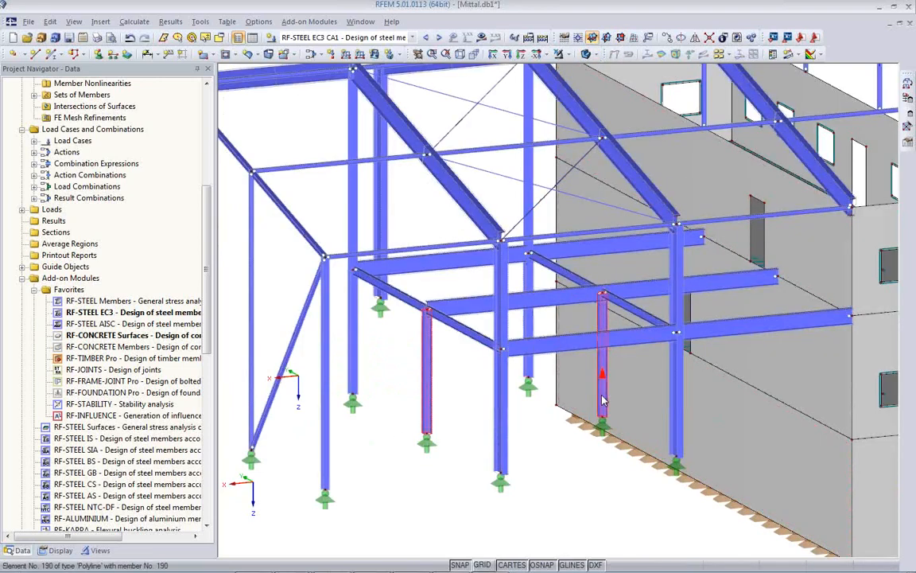
pyautogui.doubleClick(603, 402)
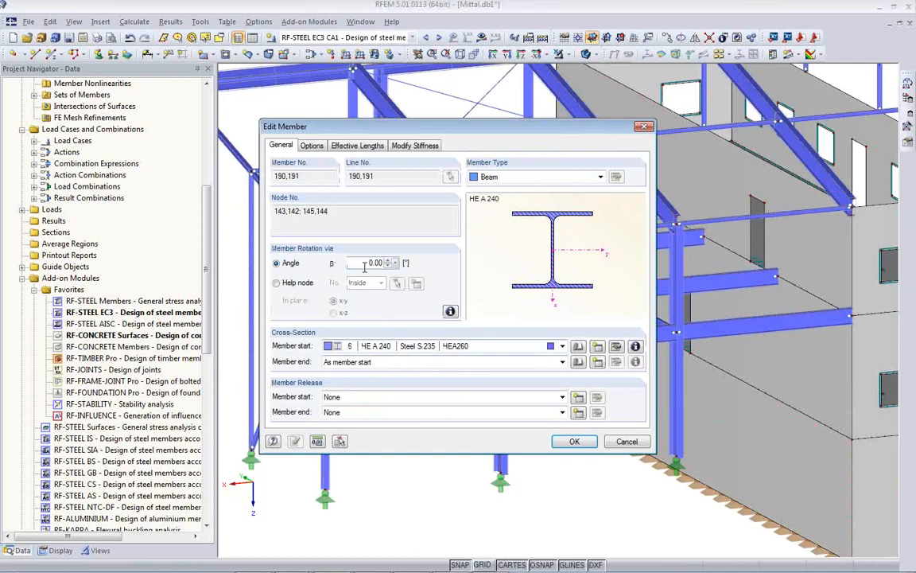
pyautogui.write('90')
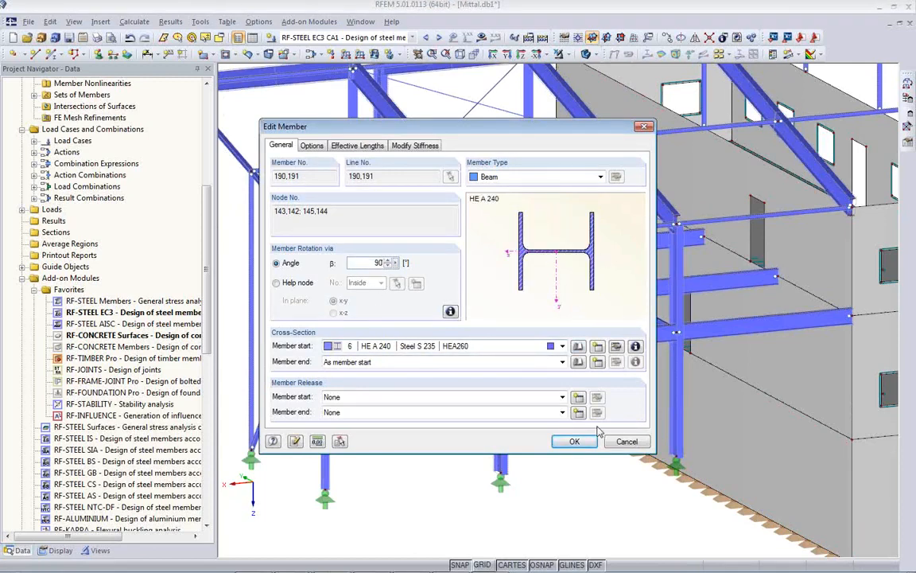
pyautogui.click(573, 442)
pyautogui.scroll(4, 419, 439)
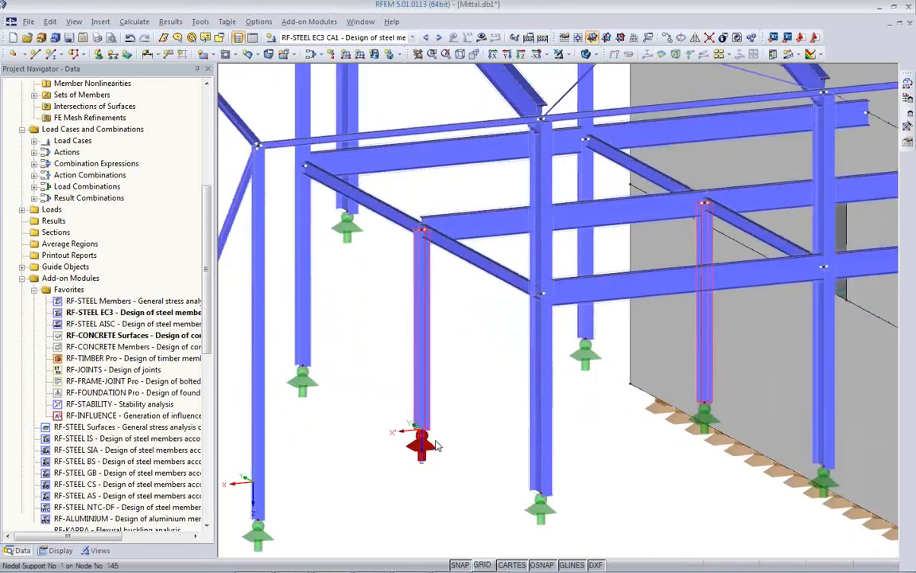
pyautogui.scroll(-5, 334, 402)
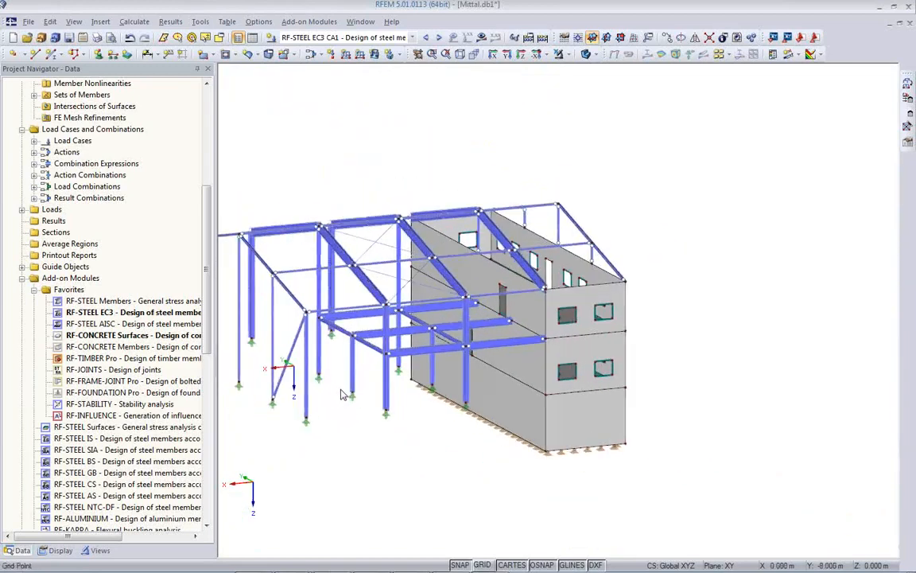
# Start the calculation of the missing RF-STEEL EC3 CA1 design results for the whole building.
pyautogui.keyDown('ctrl'); pyautogui.moveTo(479, 364); pyautogui.dragTo(559, 455, button='middle'); pyautogui.keyUp('ctrl')
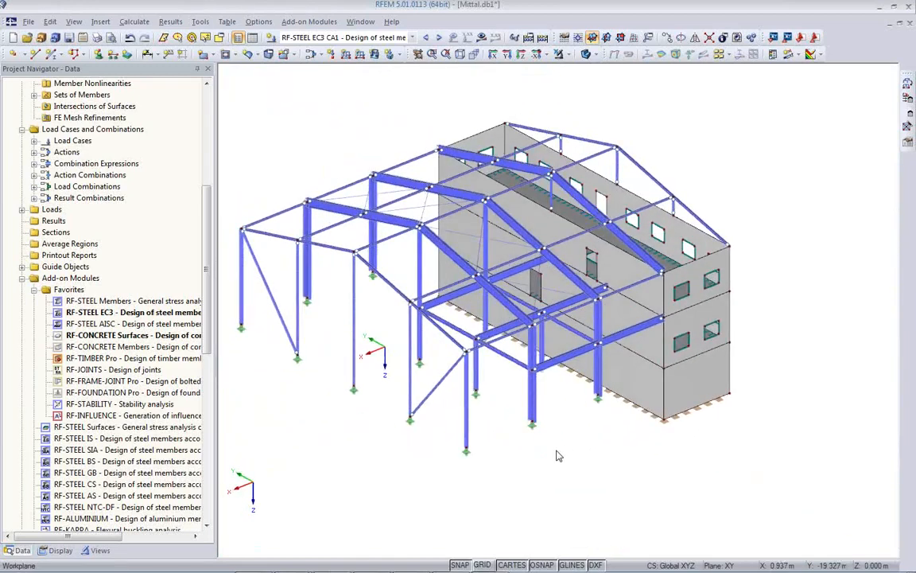
pyautogui.moveTo(629, 457); pyautogui.dragTo(696, 480, button='middle')
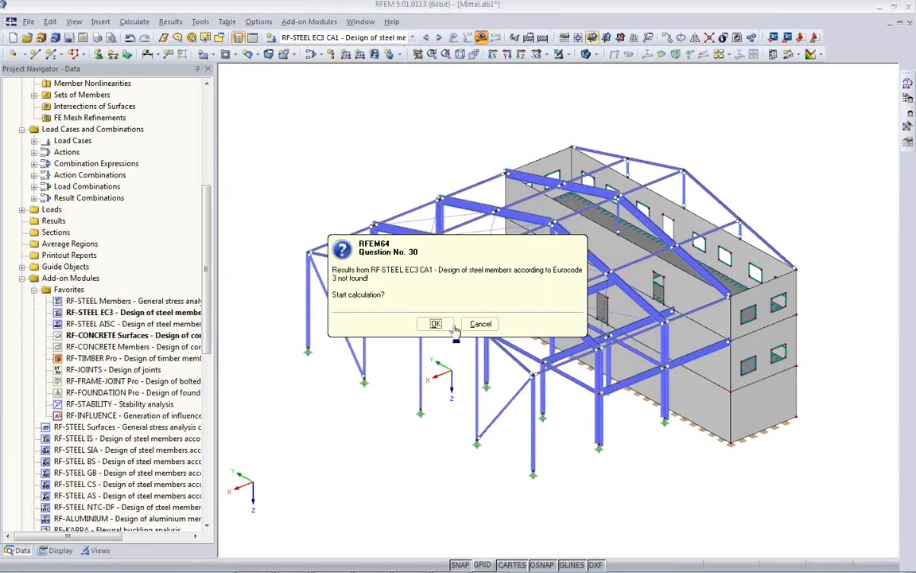
pyautogui.click(434, 323)
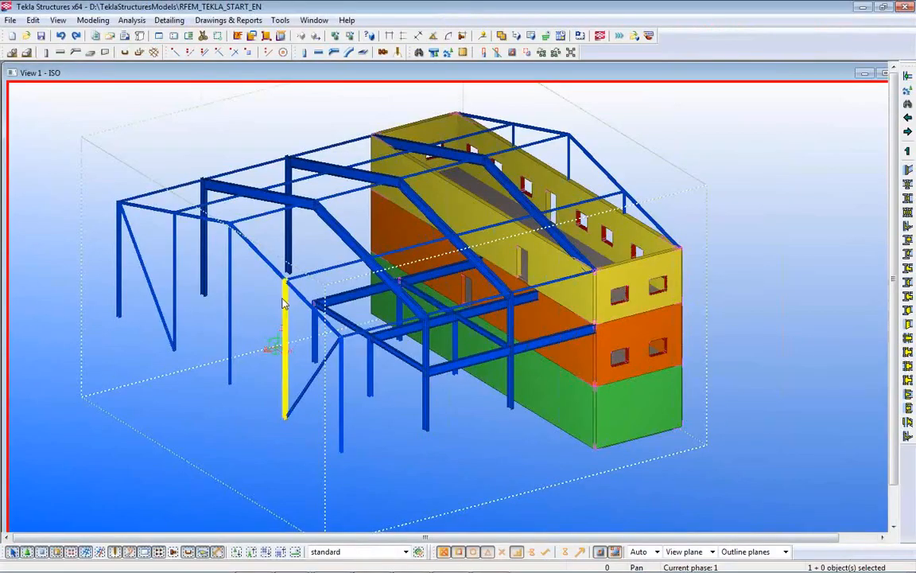
# Switch to Tekla Structures and examine the platform's beam-to-column connections and the adjoining frame members up close.
pyautogui.scroll(1, 370, 320)
pyautogui.scroll(5, 370, 321)
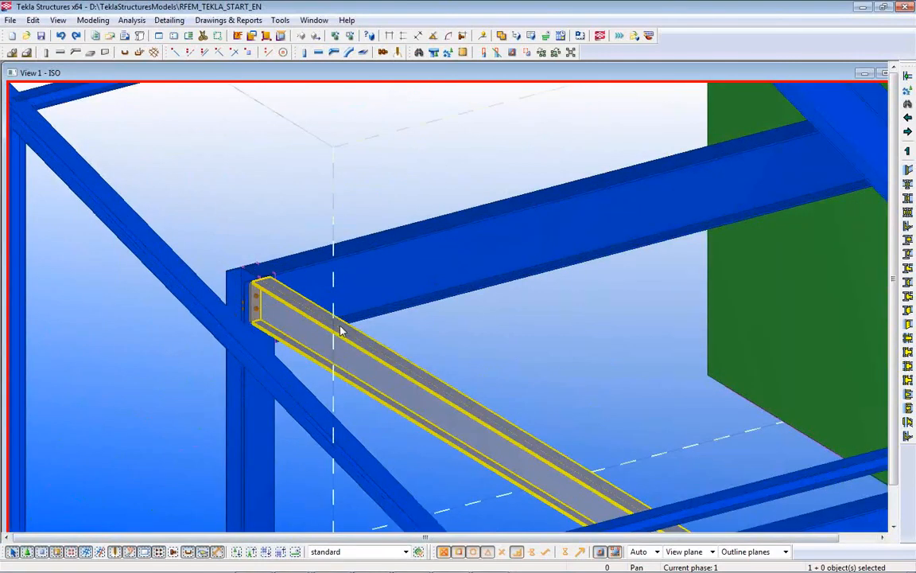
pyautogui.keyDown('ctrl'); pyautogui.moveTo(335, 329); pyautogui.dragTo(335, 336, button='middle'); pyautogui.keyUp('ctrl')
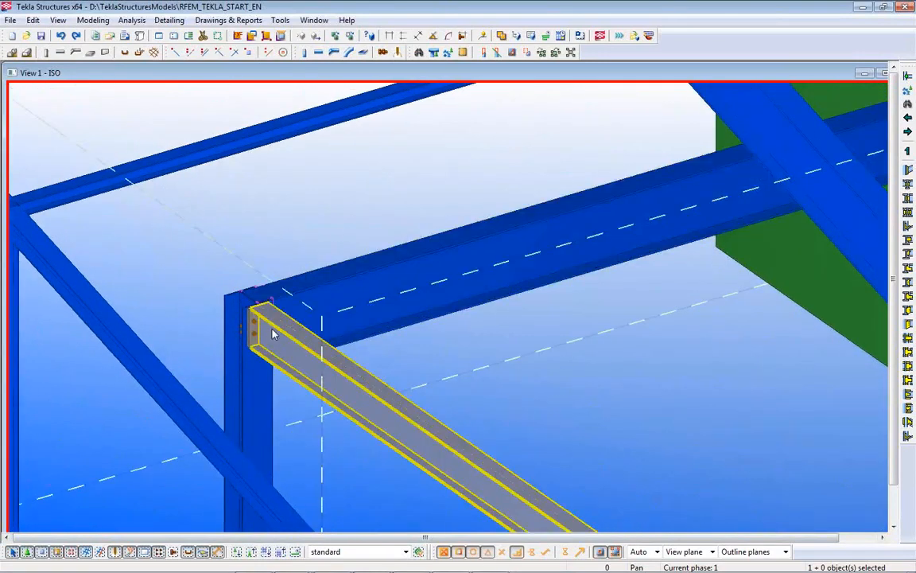
pyautogui.scroll(3, 267, 331)
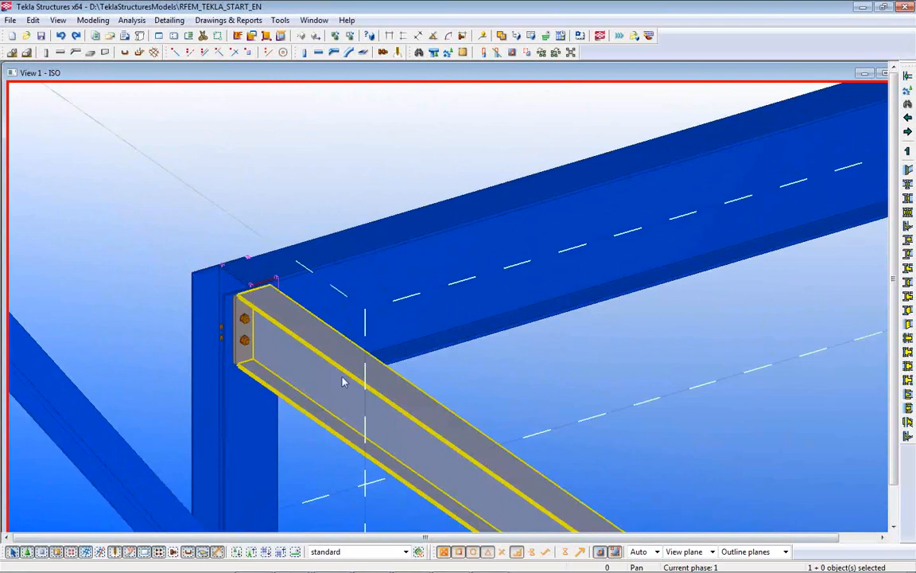
pyautogui.moveTo(874, 310); pyautogui.dragTo(316, 410, button='middle')
pyautogui.scroll(-3, 442, 323)
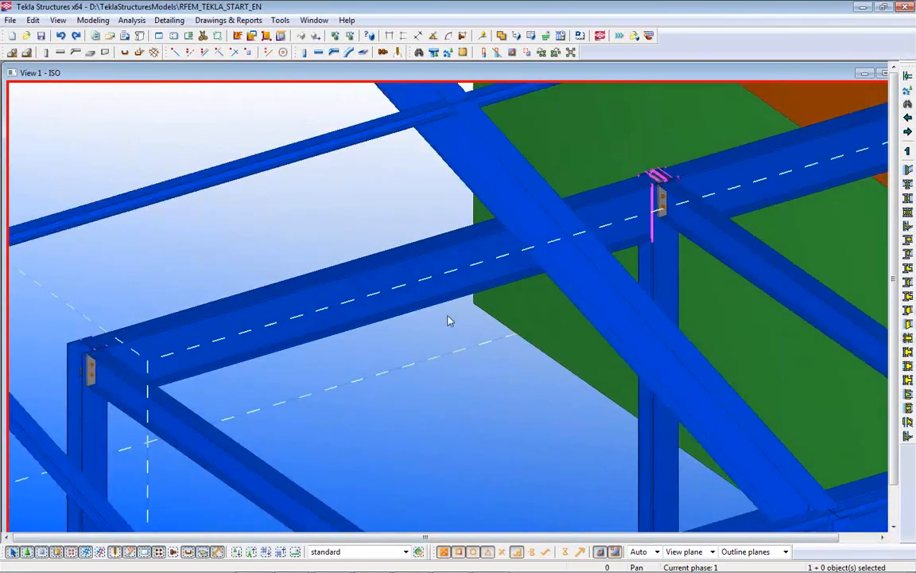
pyautogui.scroll(2, 648, 246)
pyautogui.scroll(-4, 646, 208)
pyautogui.scroll(3, 689, 254)
pyautogui.moveTo(527, 388); pyautogui.dragTo(317, 98, button='middle')
pyautogui.scroll(1, 318, 99)
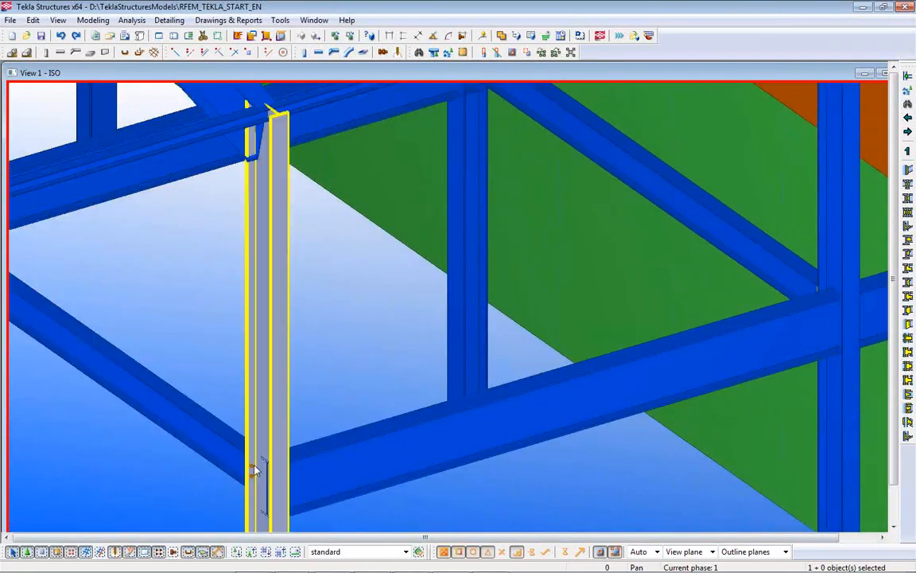
pyautogui.scroll(-5, 255, 469)
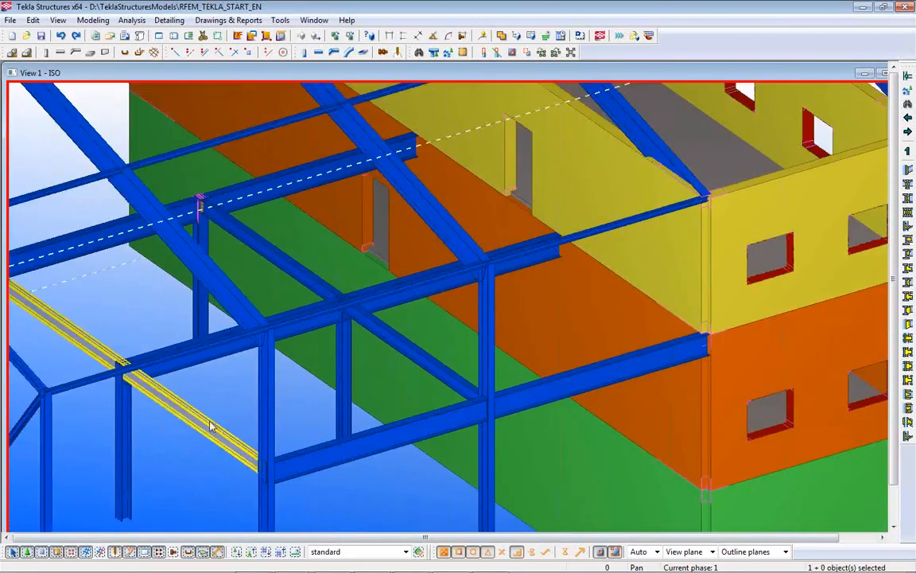
pyautogui.moveTo(229, 429); pyautogui.dragTo(569, 526, button='middle')
pyautogui.scroll(-5, 515, 442)
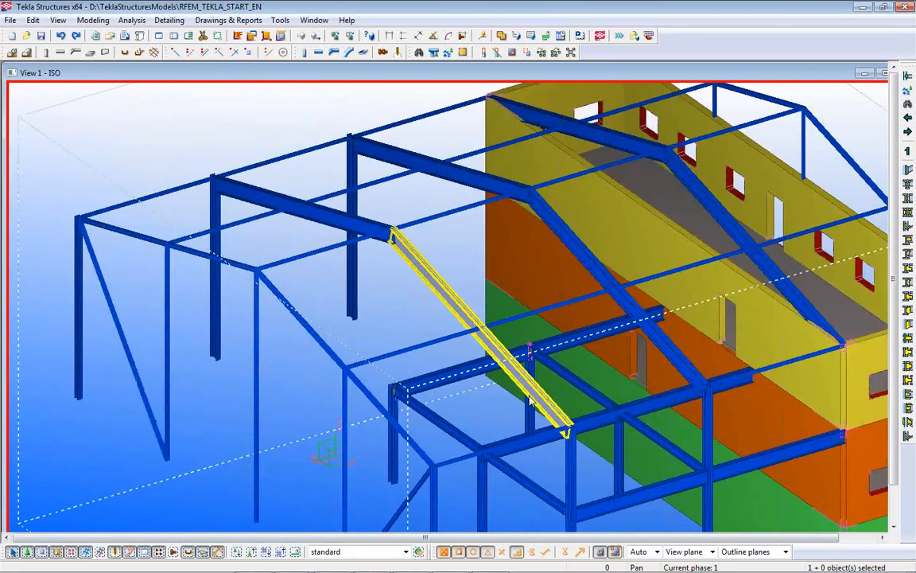
# Check the profiles of the frame rafter, the end rafter and the frame columns, and clear the selection.
pyautogui.click(449, 295)
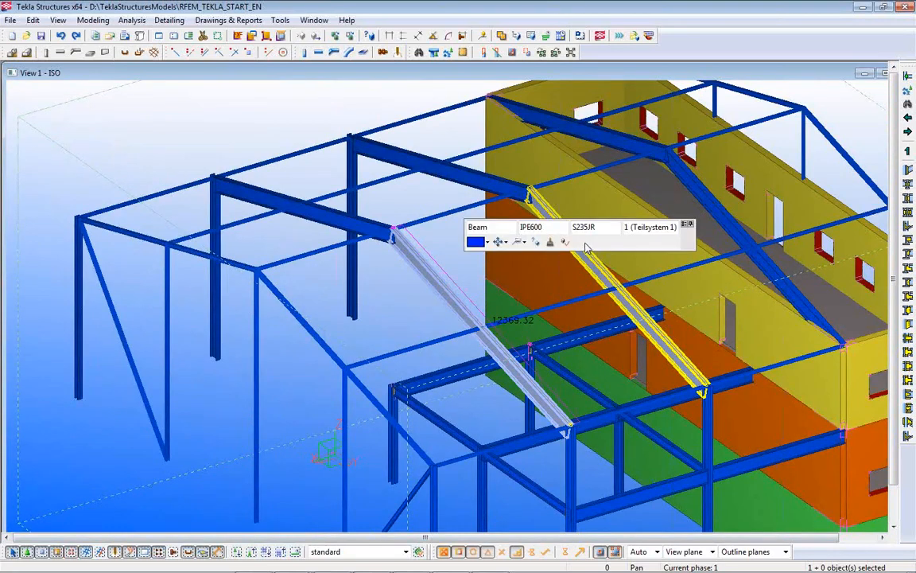
pyautogui.click(318, 348)
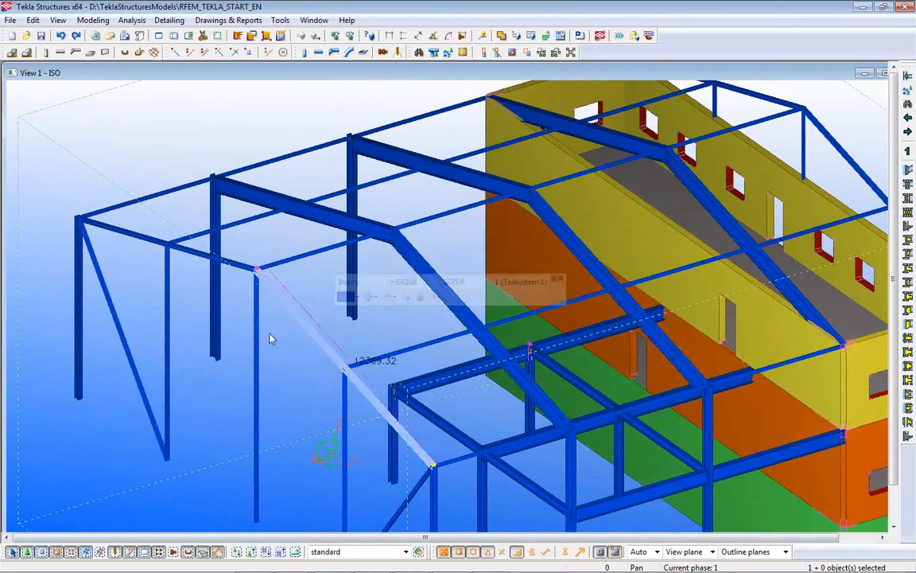
pyautogui.moveTo(571, 415); pyautogui.dragTo(413, 392, button='middle')
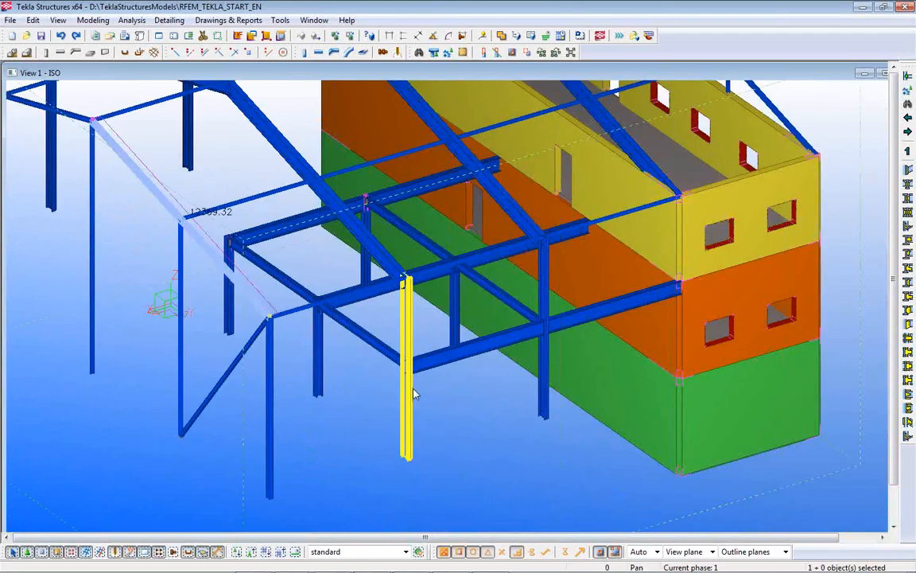
pyautogui.click(407, 394)
pyautogui.click(546, 390)
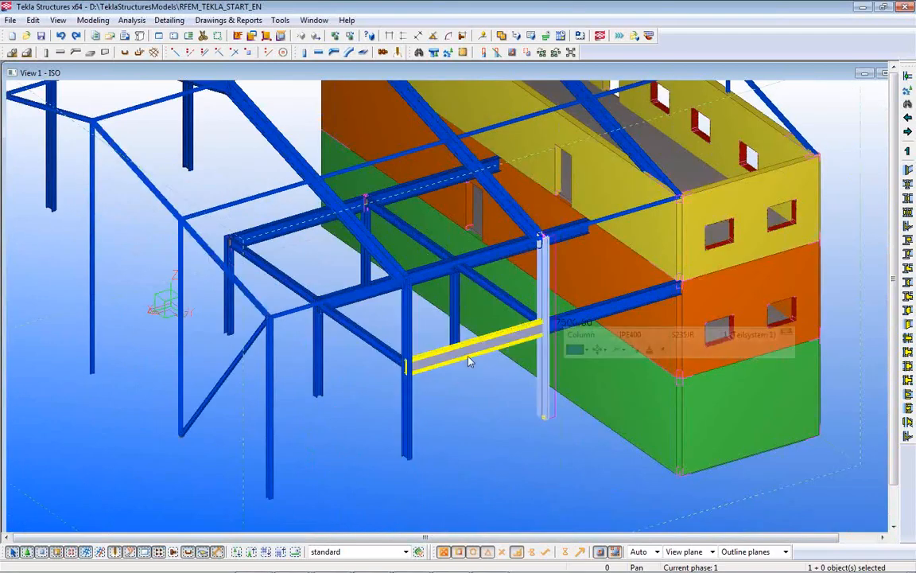
pyautogui.scroll(-3, 576, 361)
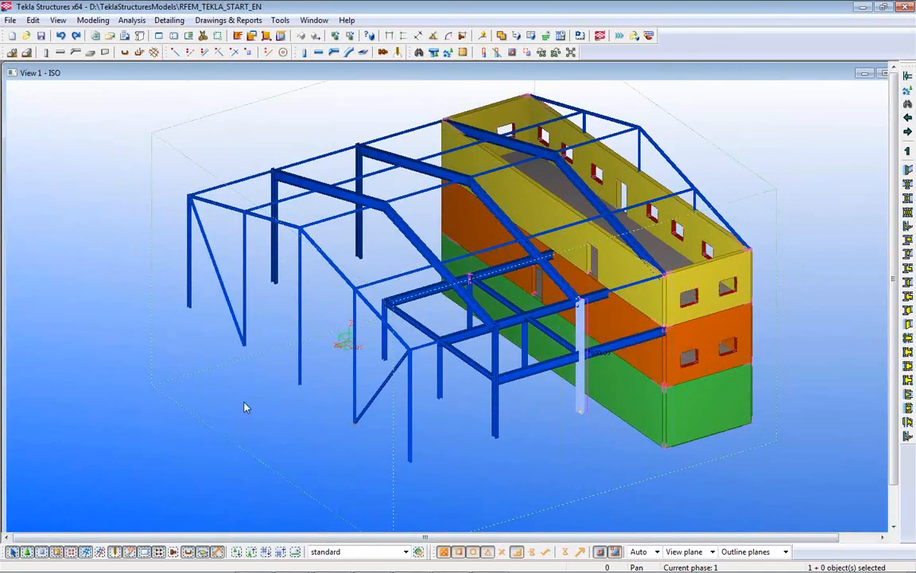
pyautogui.click(301, 408)
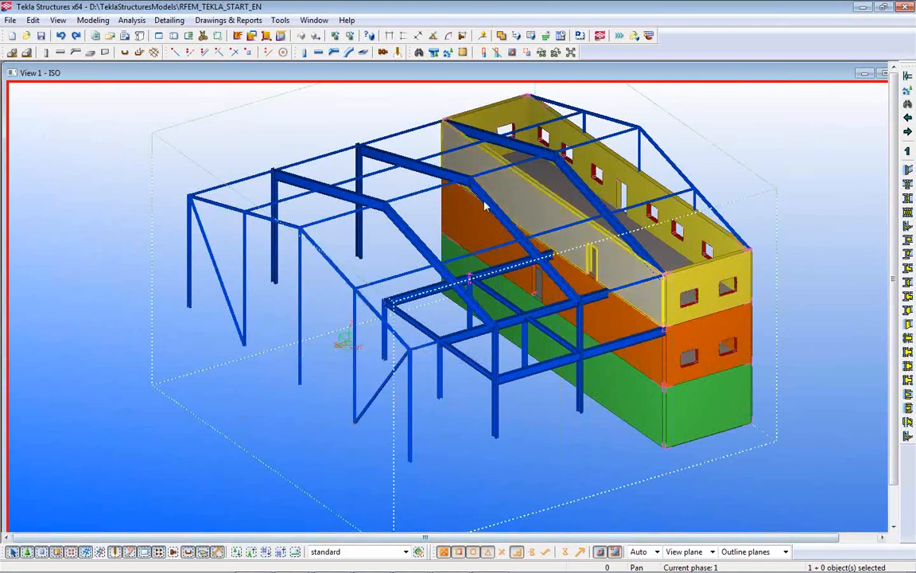
# Switch back to RFEM and dismiss the Microsoft Visual C++ Runtime Library window during the running FE calculation.
pyautogui.moveTo(383, 567)
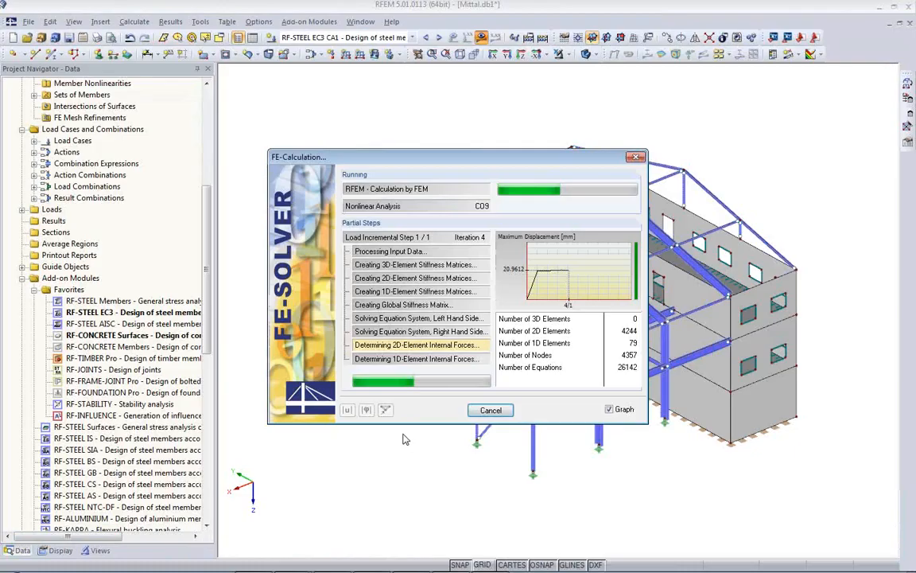
pyautogui.click(382, 562)
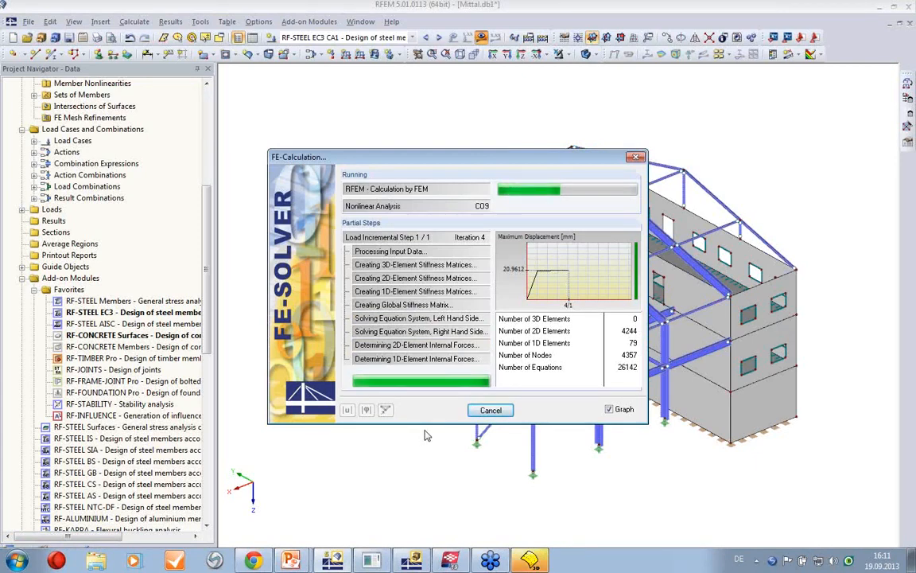
pyautogui.moveTo(534, 559)
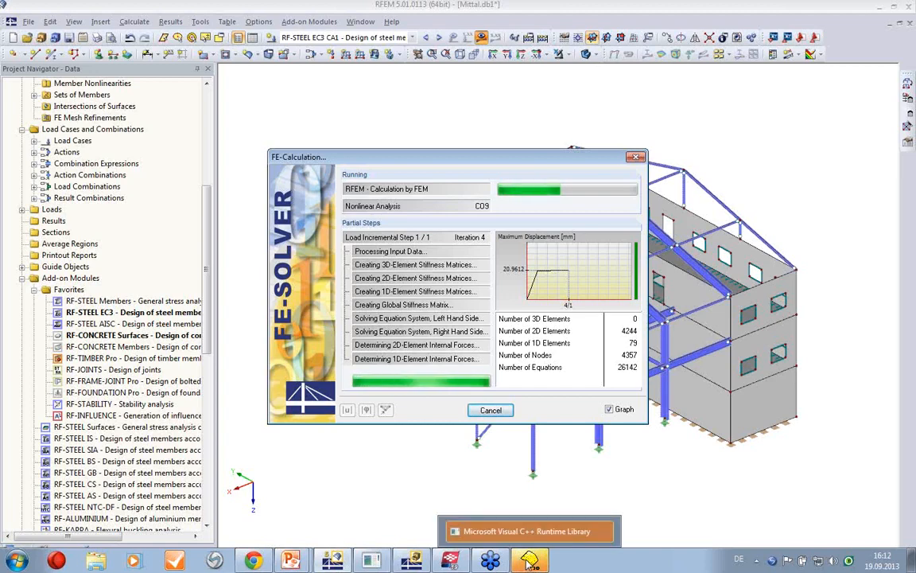
pyautogui.click(525, 531)
pyautogui.click(544, 353)
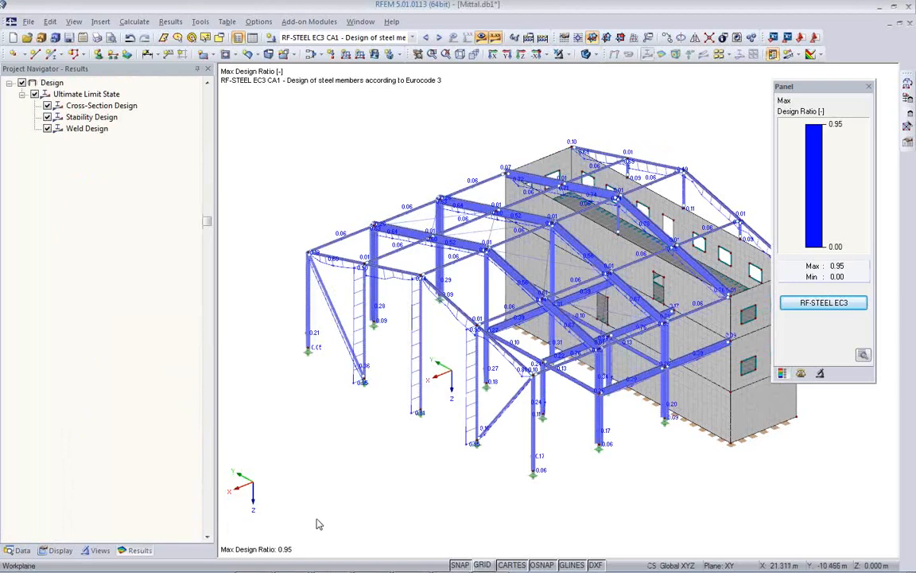
# Open the RF-STEEL EC3 cross-section table and locate the members of cross-section 9 in the model.
pyautogui.click(823, 303)
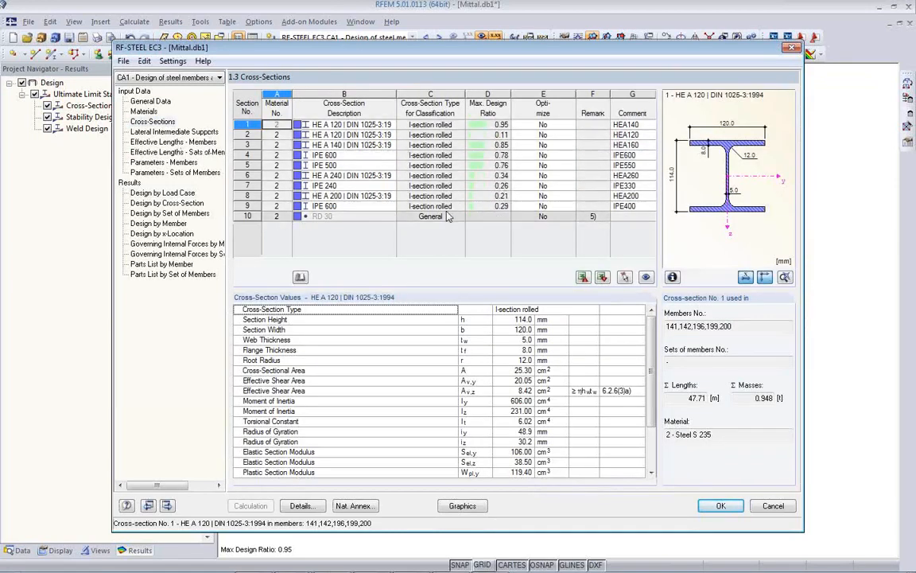
pyautogui.click(493, 206)
pyautogui.click(367, 207)
pyautogui.moveTo(424, 53); pyautogui.dragTo(429, 369)
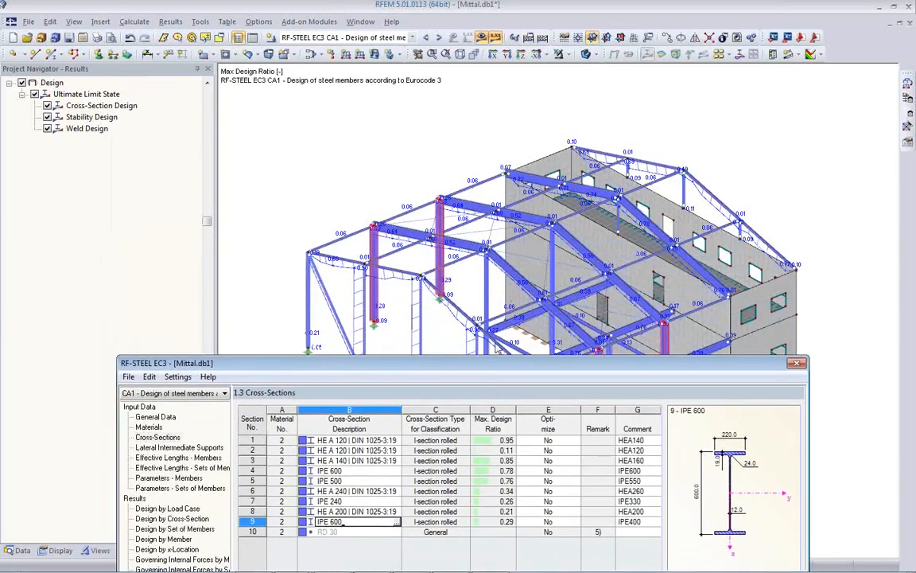
pyautogui.moveTo(493, 366); pyautogui.dragTo(487, 283)
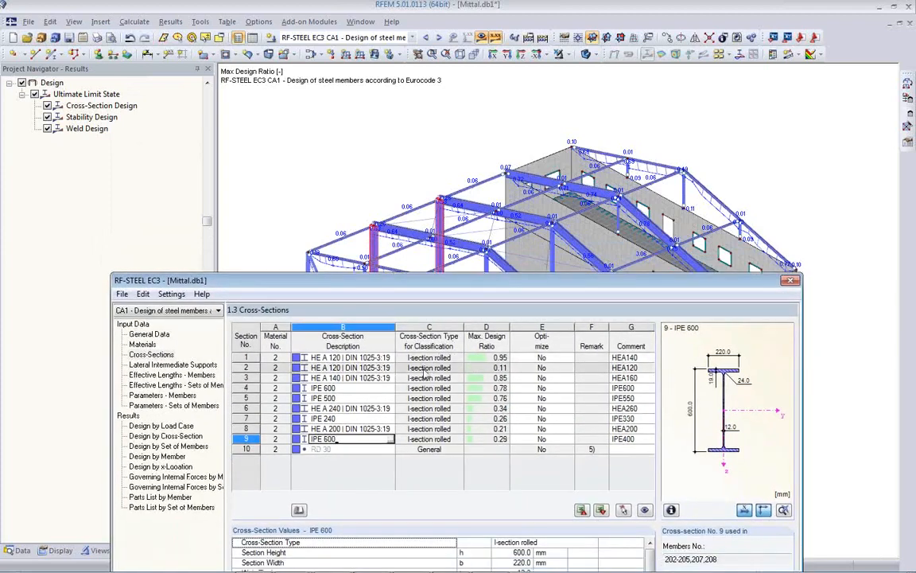
# Compare which members use cross-sections 4 and 9, both IPE 600, and close the RF-STEEL EC3 module.
pyautogui.click(361, 388)
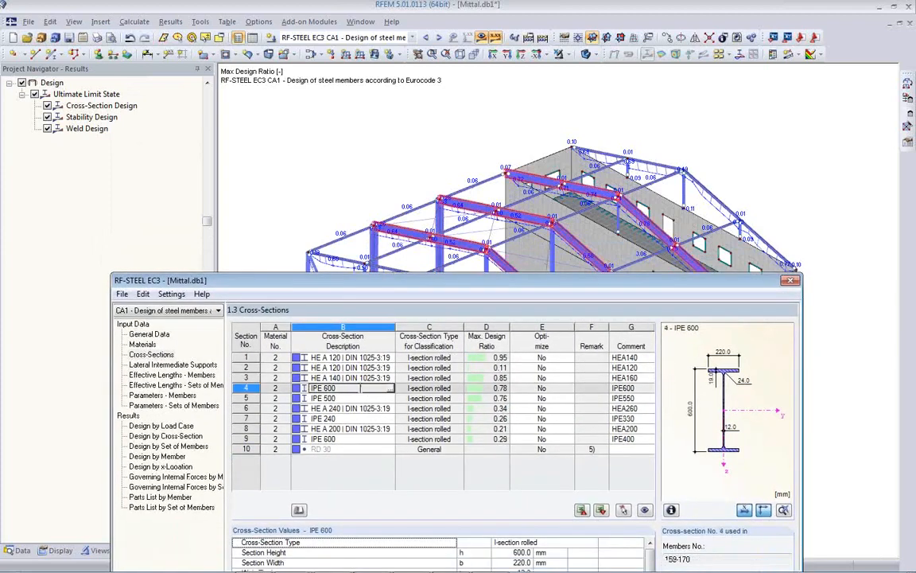
pyautogui.click(364, 437)
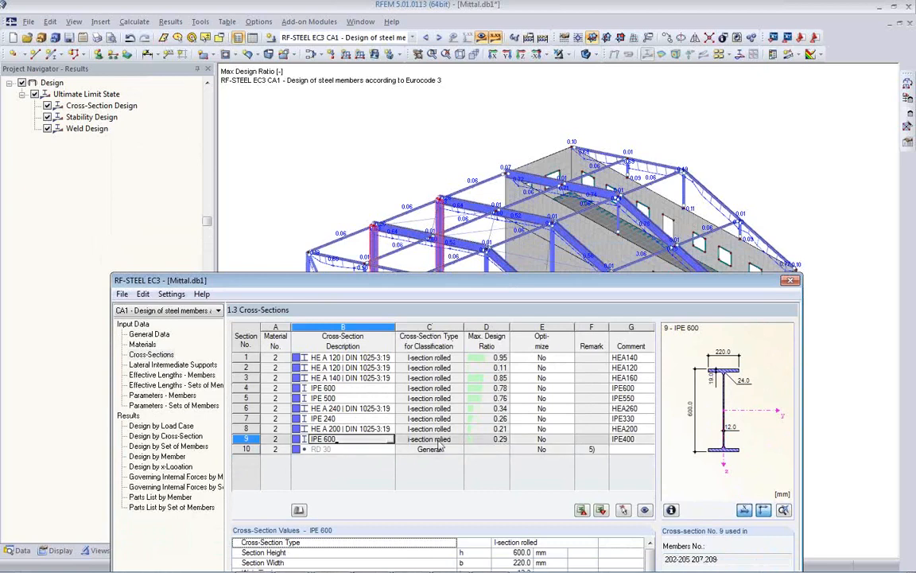
pyautogui.click(358, 387)
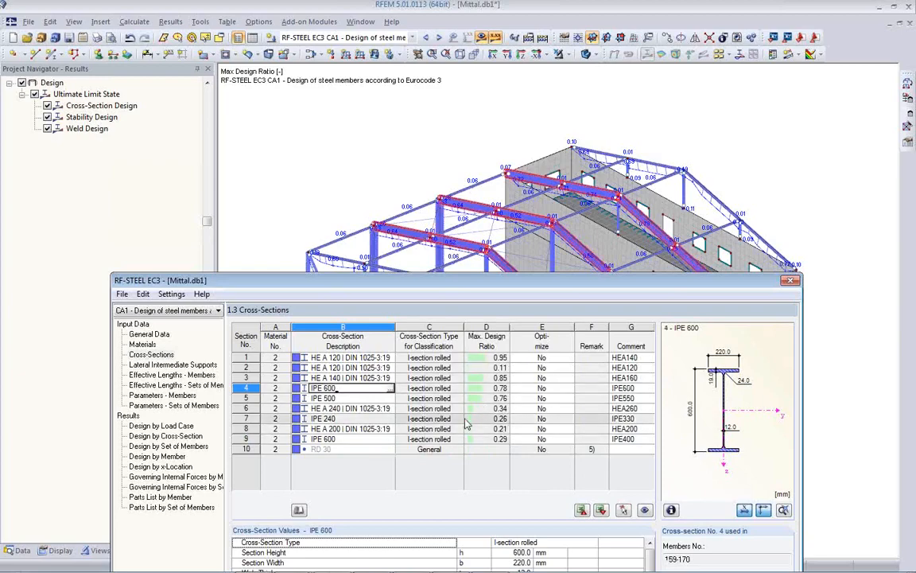
pyautogui.moveTo(456, 281); pyautogui.dragTo(410, 80)
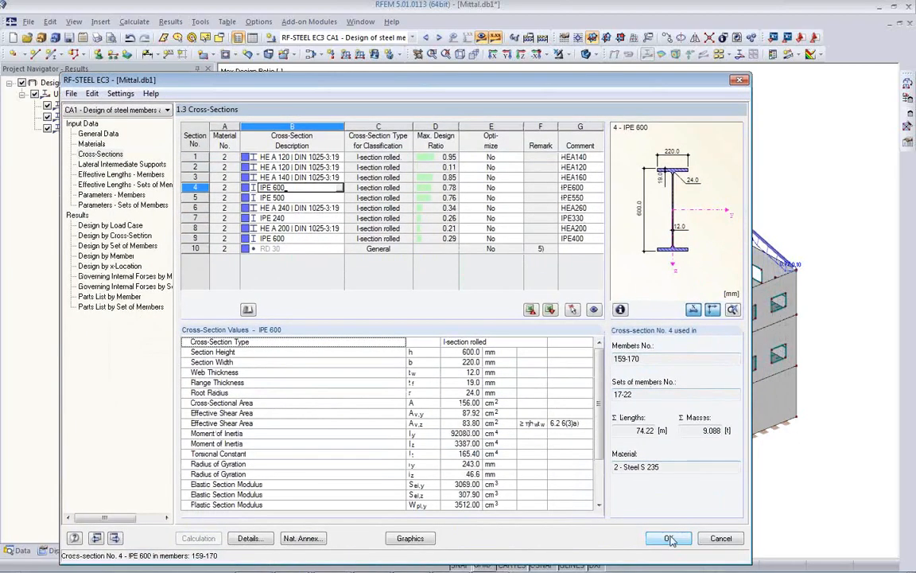
pyautogui.click(670, 539)
# Make the RF-CONCRETE Surfaces CA1 design case current and calculate its missing results.
pyautogui.click(414, 37)
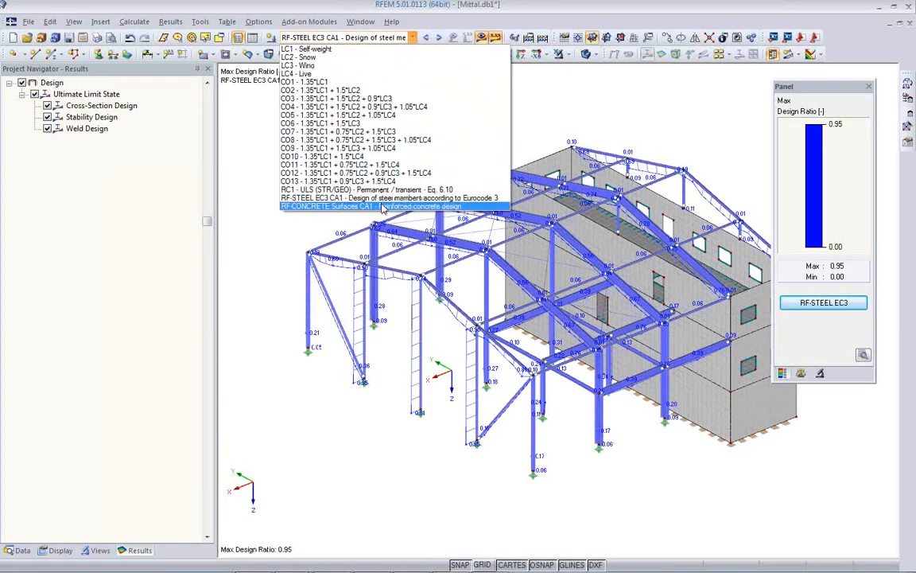
pyautogui.click(383, 207)
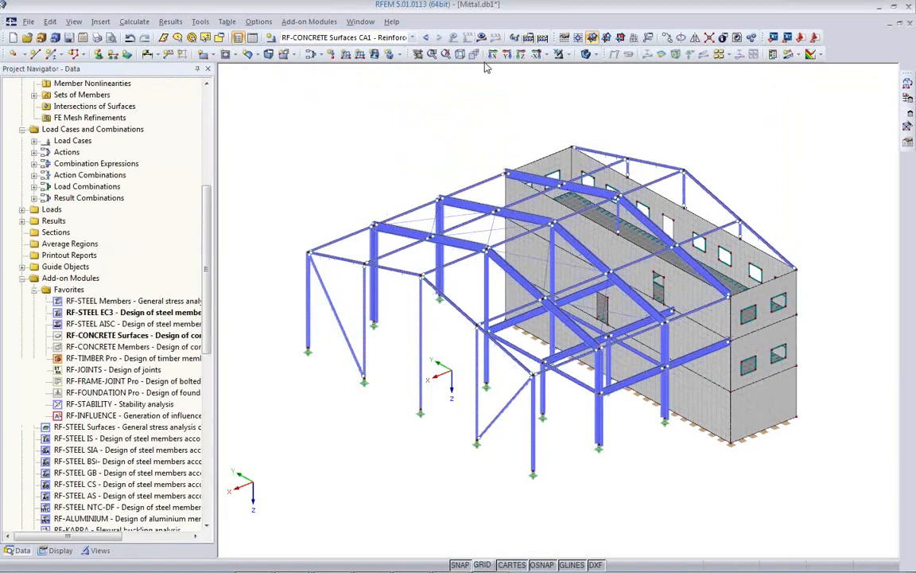
pyautogui.click(482, 38)
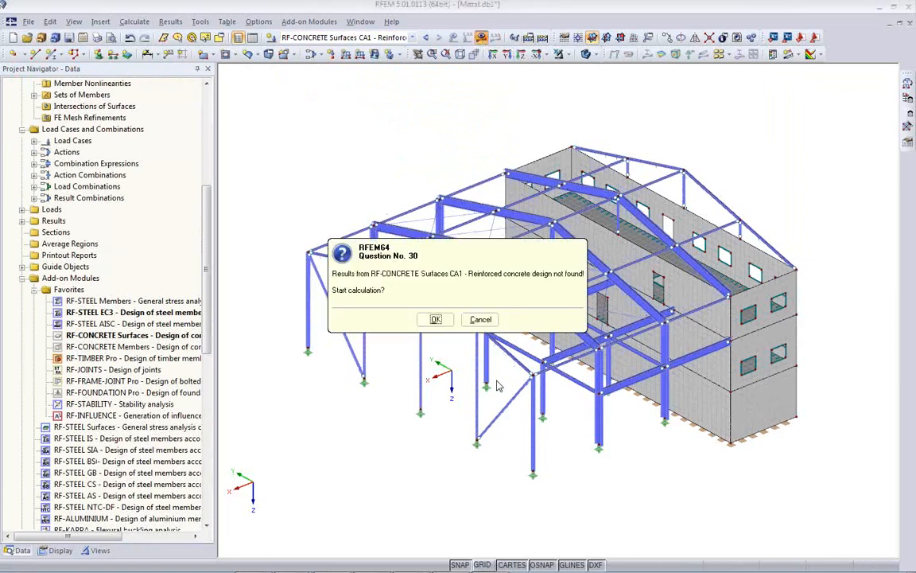
pyautogui.click(436, 322)
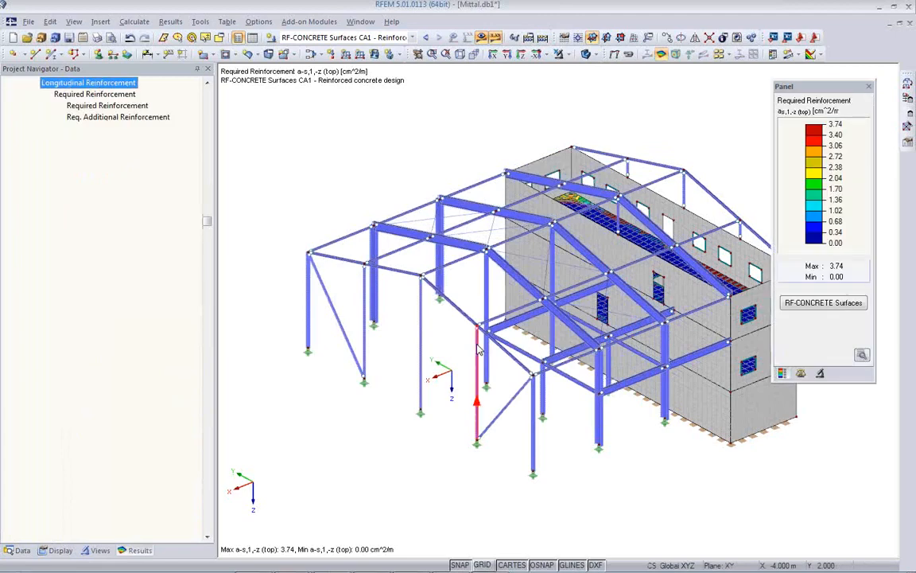
# Restore the user-defined view Floors and display the RF-CONCRETE Surfaces CA1 results on the floor slabs.
pyautogui.click(96, 550)
pyautogui.click(24, 132)
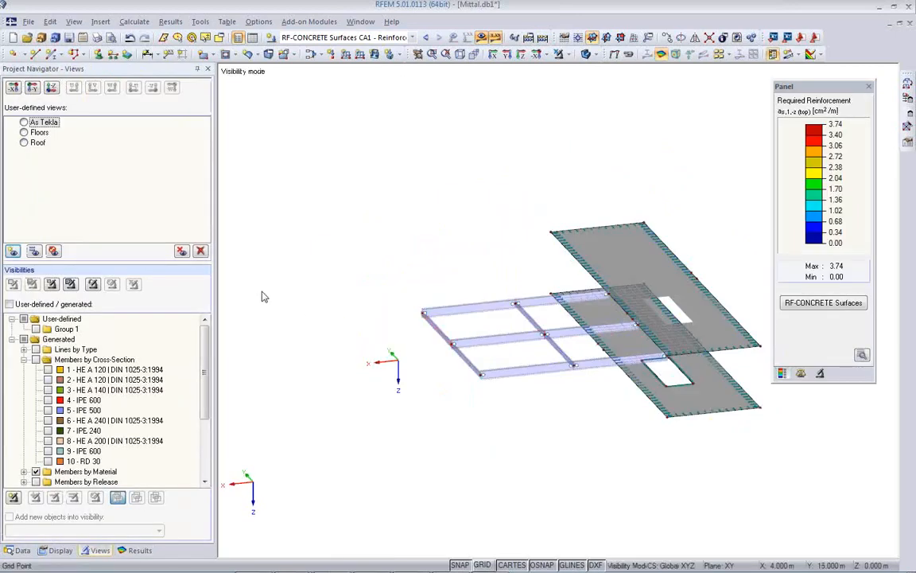
pyautogui.click(412, 38)
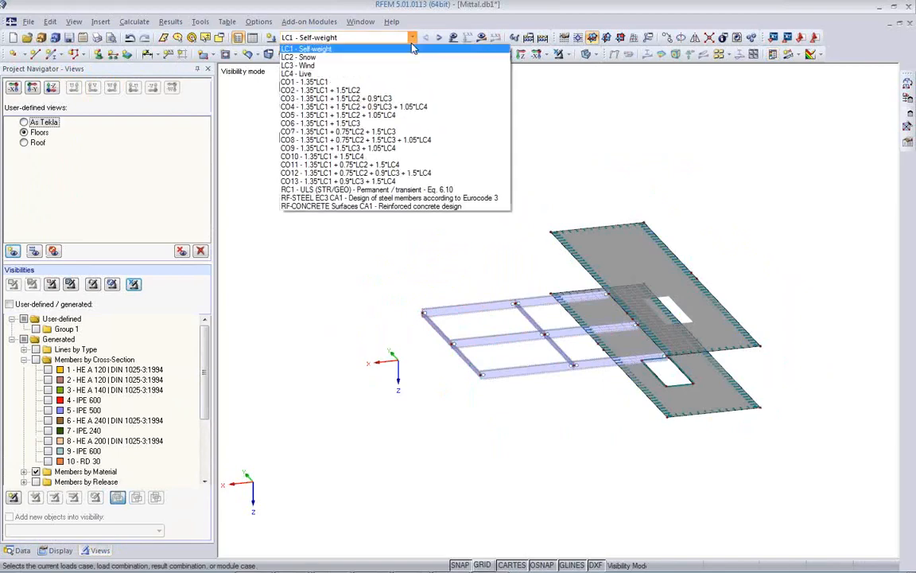
pyautogui.click(362, 206)
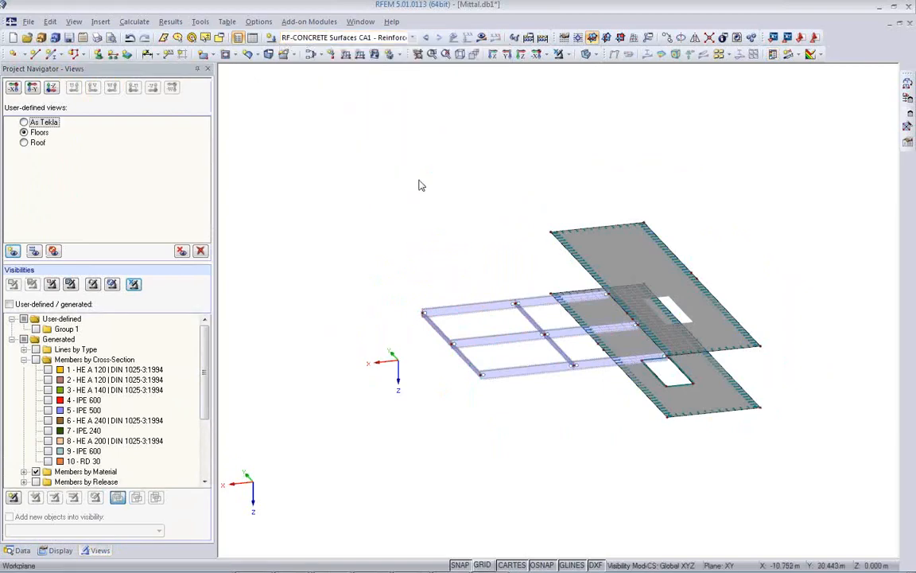
pyautogui.click(483, 37)
pyautogui.keyDown('ctrl'); pyautogui.moveTo(559, 415); pyautogui.dragTo(603, 445, button='middle'); pyautogui.keyUp('ctrl')
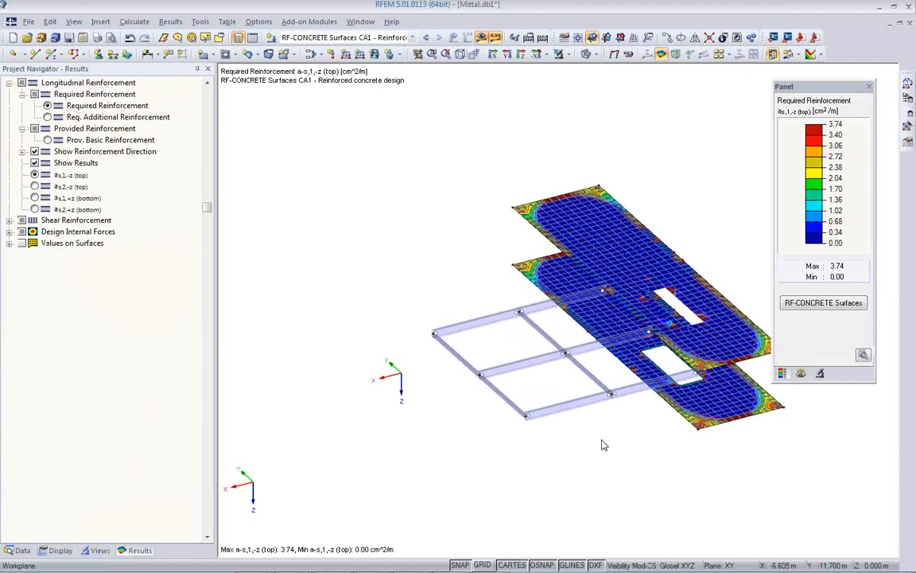
# Review the required slab reinforcement for the second top direction and both bottom directions.
pyautogui.click(34, 187)
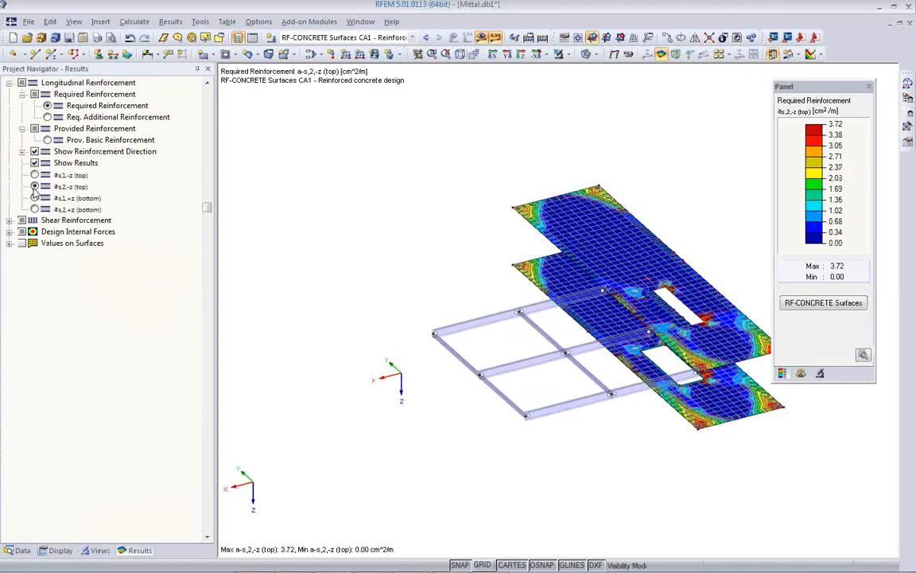
pyautogui.click(35, 198)
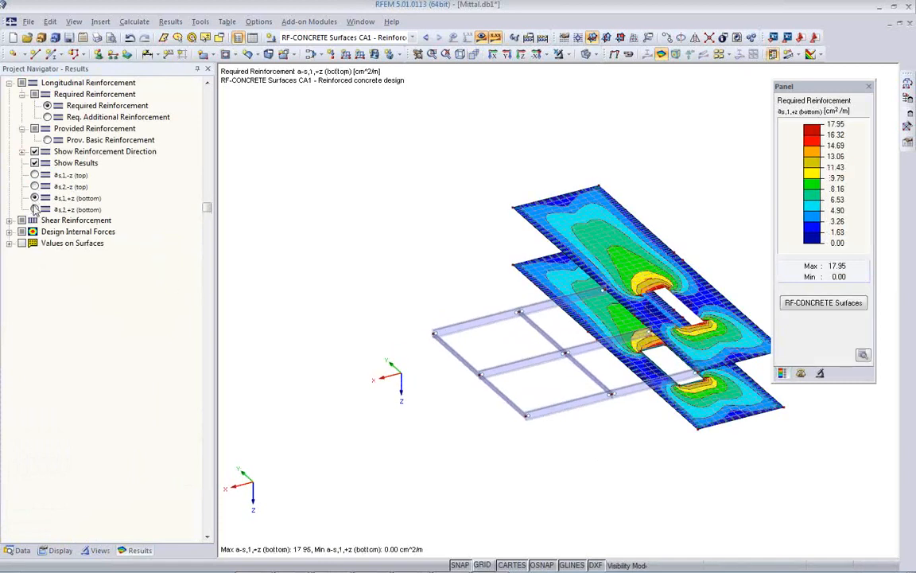
pyautogui.click(34, 209)
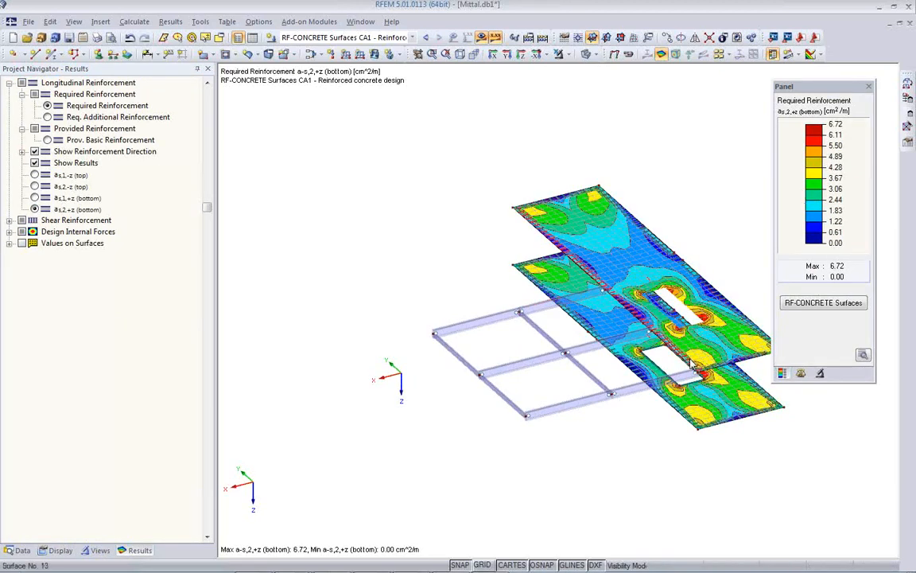
pyautogui.moveTo(661, 352); pyautogui.dragTo(569, 331, button='middle')
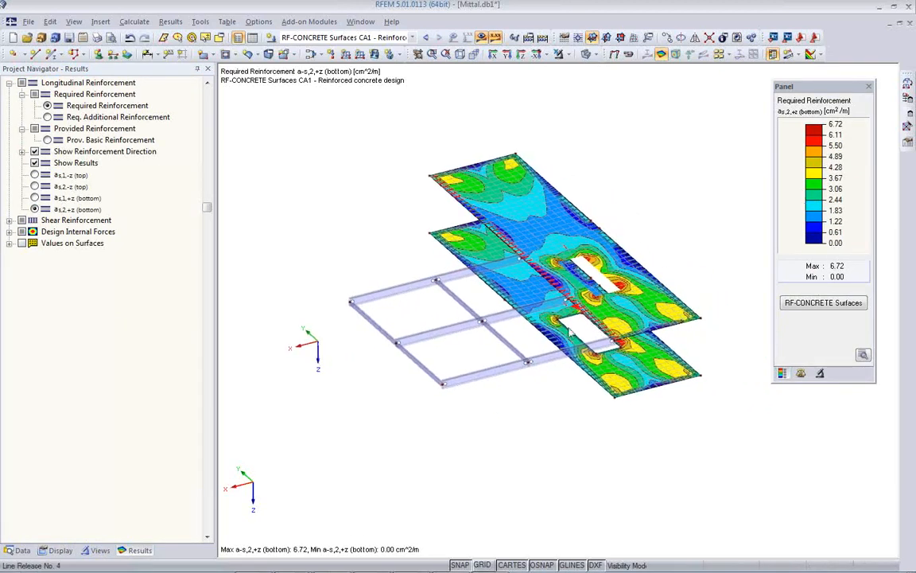
# Compare the required additional reinforcement with the provided basic reinforcement for the slabs' second bottom direction, examining the areas around the openings.
pyautogui.click(47, 117)
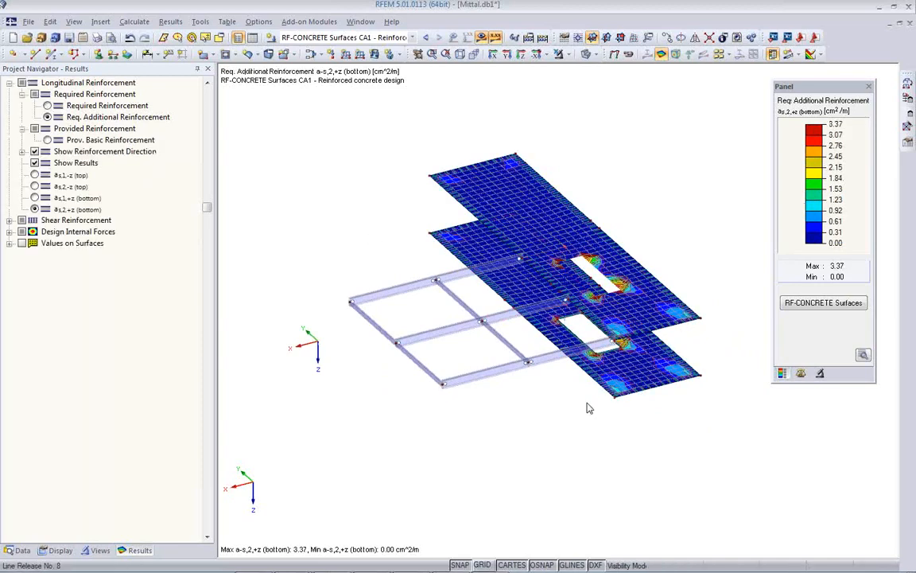
pyautogui.keyDown('ctrl'); pyautogui.moveTo(586, 412); pyautogui.dragTo(595, 388, button='middle'); pyautogui.keyUp('ctrl')
pyautogui.click(48, 140)
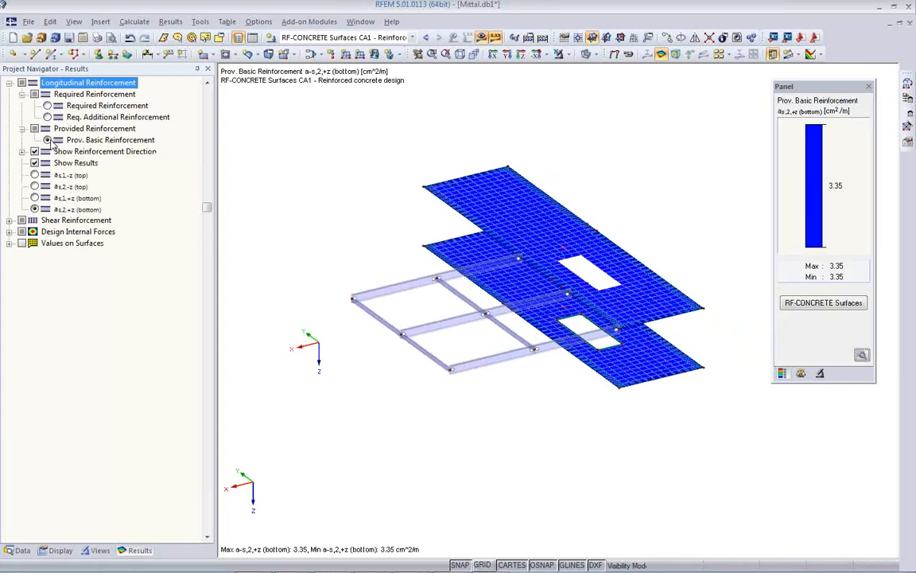
pyautogui.click(48, 117)
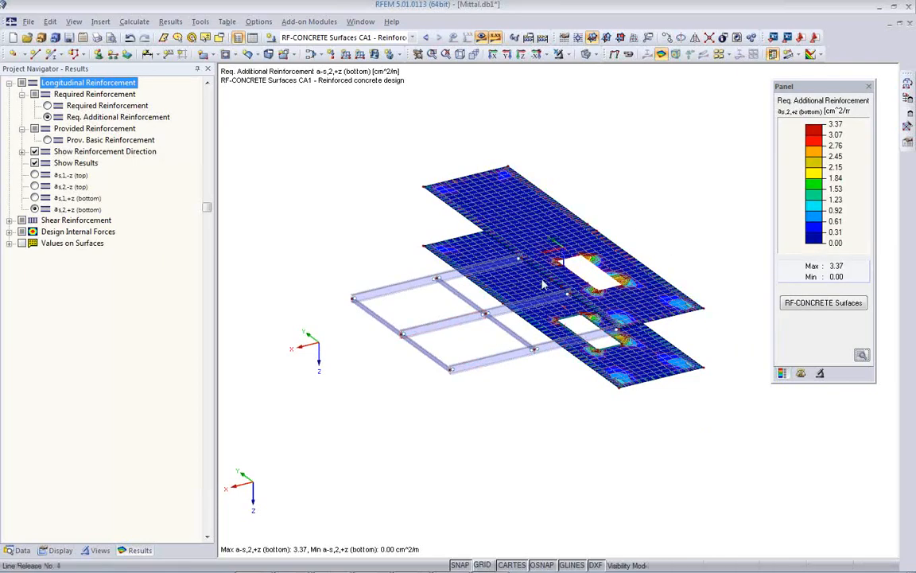
pyautogui.keyDown('ctrl'); pyautogui.moveTo(594, 409); pyautogui.dragTo(616, 408, button='middle'); pyautogui.keyUp('ctrl')
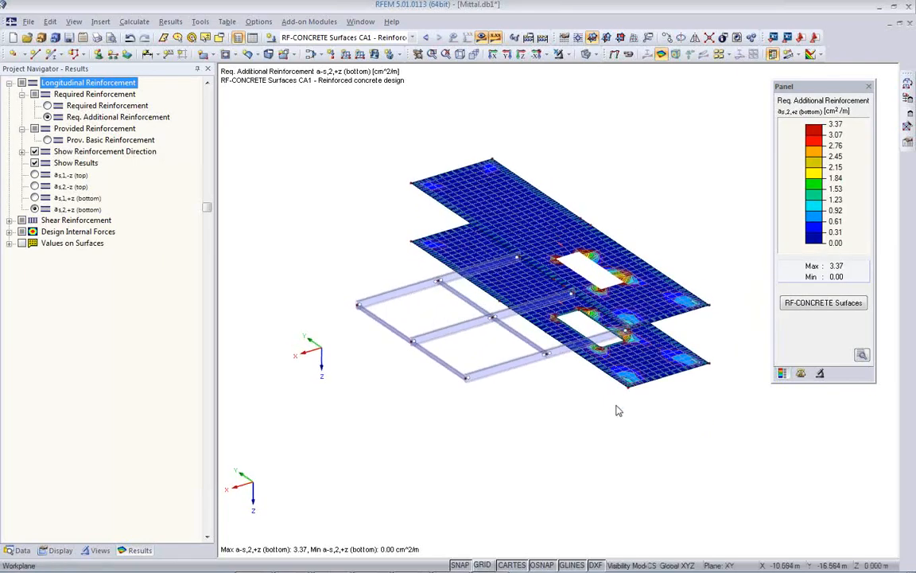
pyautogui.scroll(3, 625, 368)
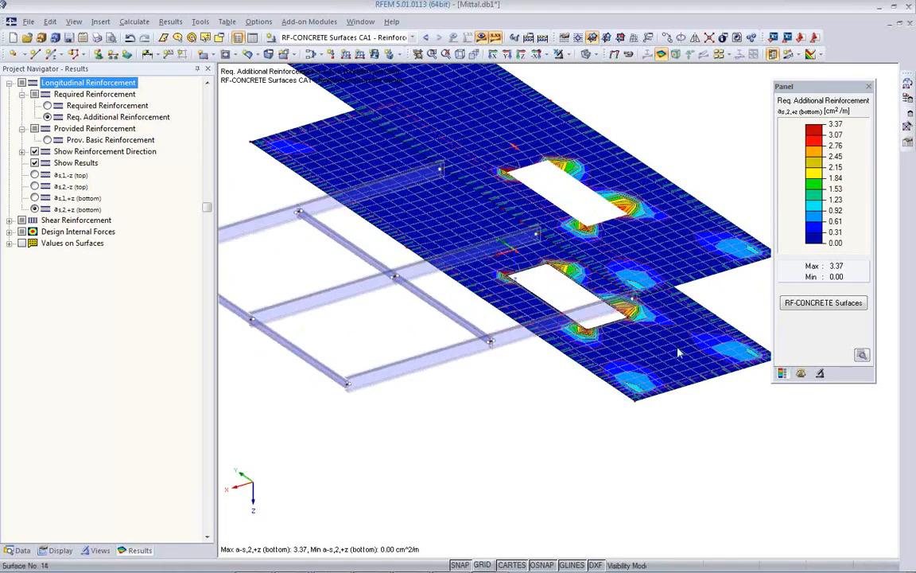
pyautogui.scroll(-2, 517, 425)
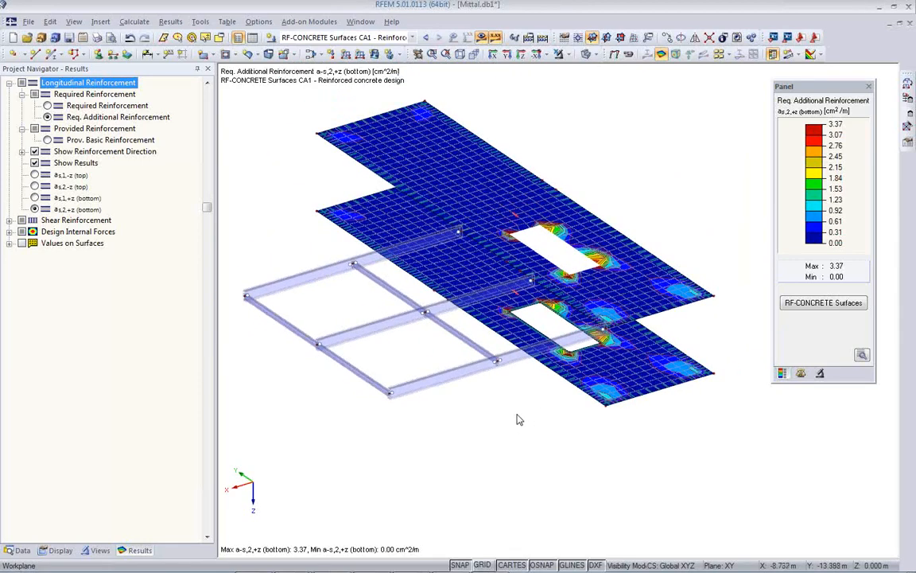
# Bring back the complete structure and make result combination RC1 - ULS (STR/GEO) current.
pyautogui.click(275, 317)
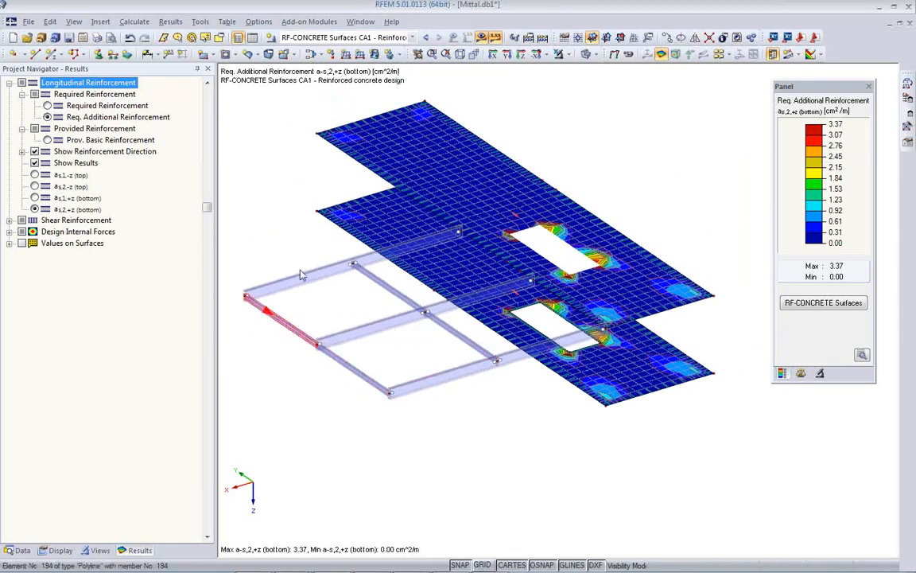
pyautogui.click(558, 54)
pyautogui.click(412, 37)
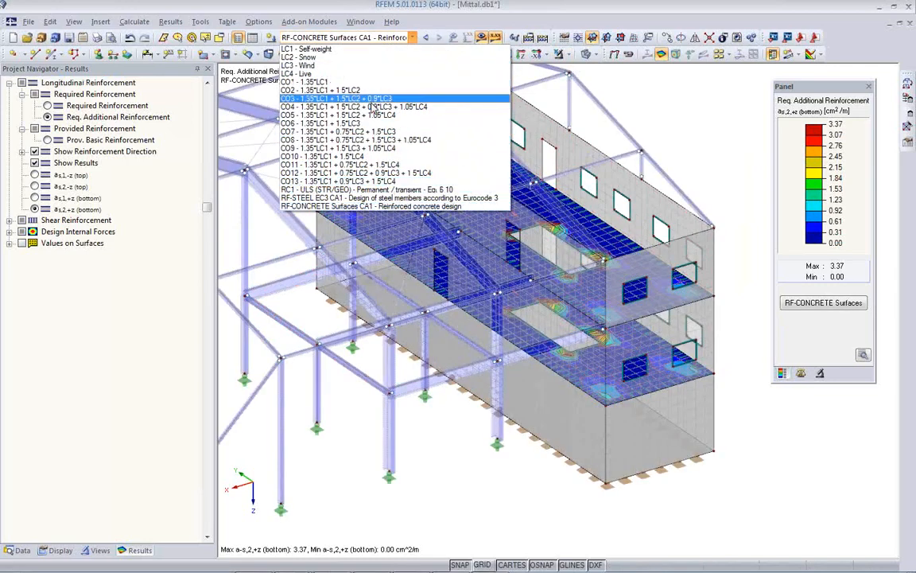
pyautogui.click(359, 190)
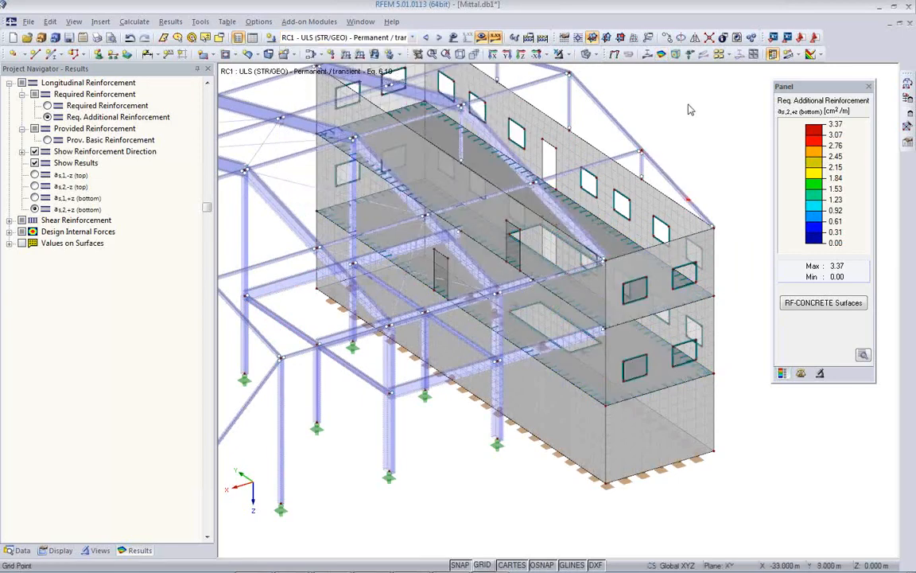
pyautogui.moveTo(602, 249); pyautogui.dragTo(661, 267, button='middle')
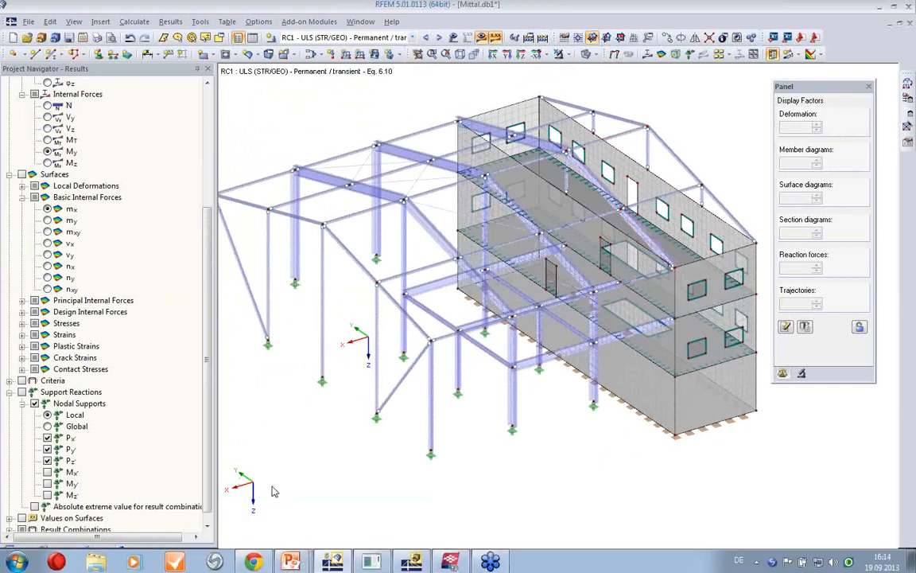
# Switch to Tekla Structures to view the model's state before the export, and return to RFEM.
pyautogui.click(451, 562)
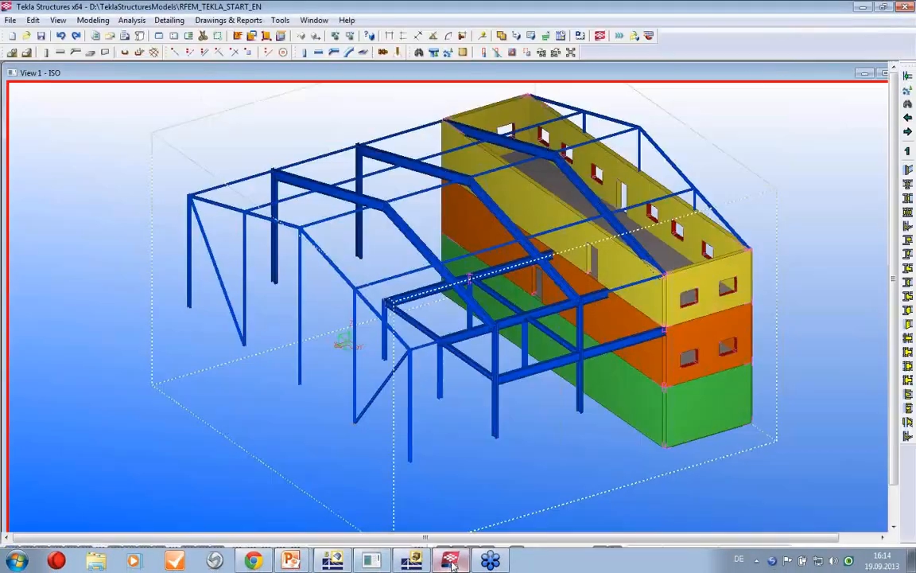
pyautogui.moveTo(525, 386); pyautogui.dragTo(410, 379)
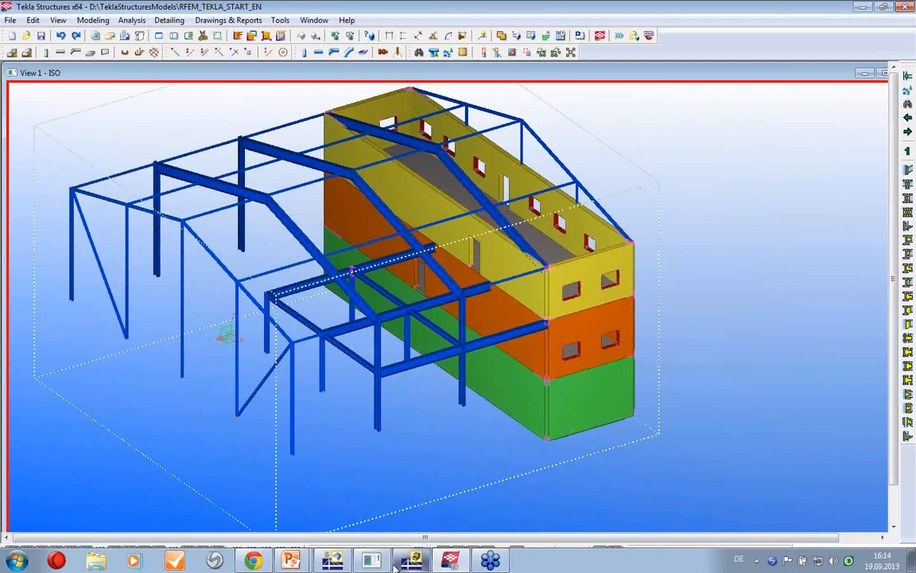
pyautogui.click(332, 562)
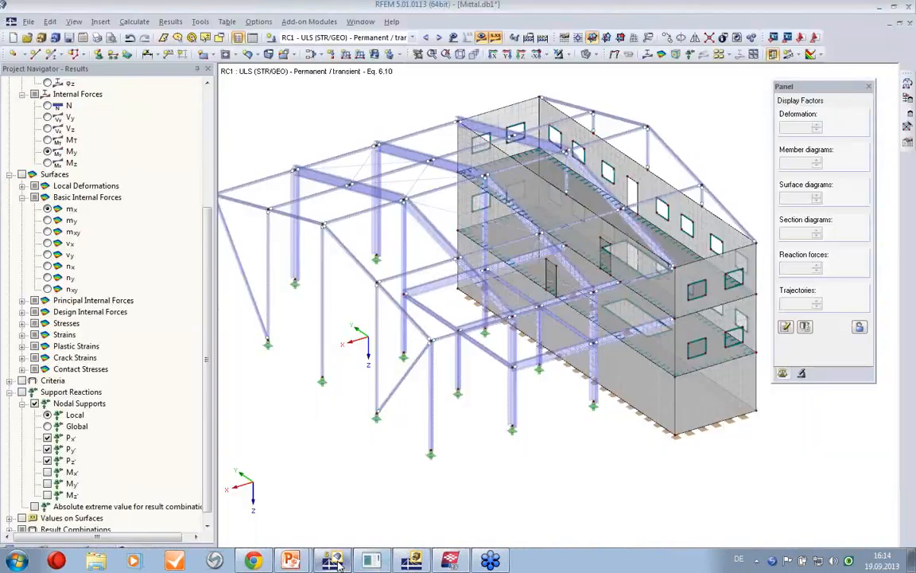
# Export the model to Tekla by updating the existing model, including the internal forces of the current view and all update options.
pyautogui.click(788, 40)
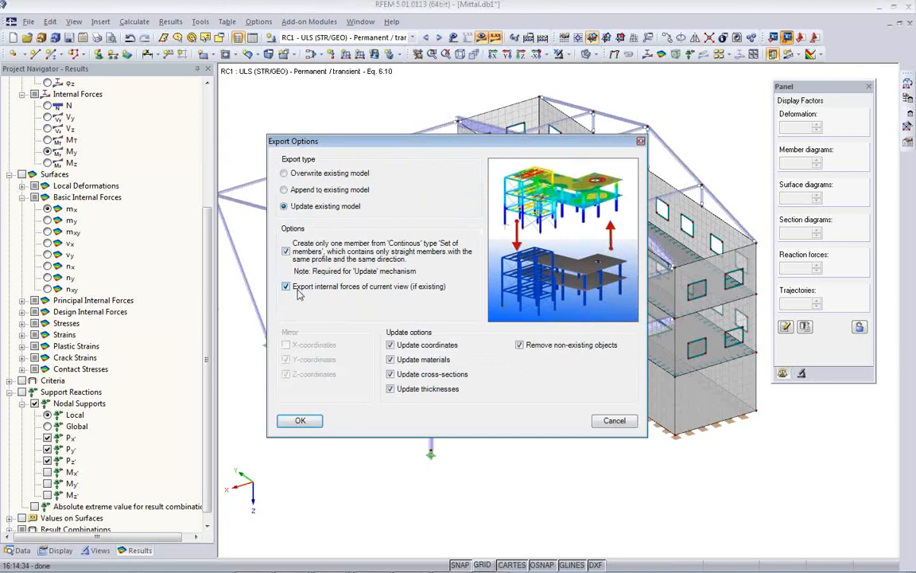
pyautogui.moveTo(394, 152); pyautogui.dragTo(645, 166)
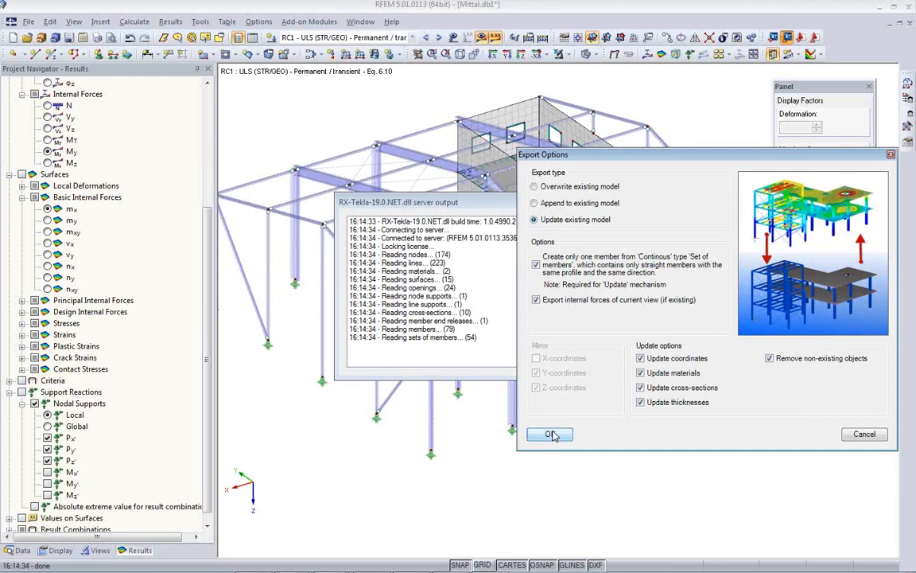
pyautogui.click(552, 435)
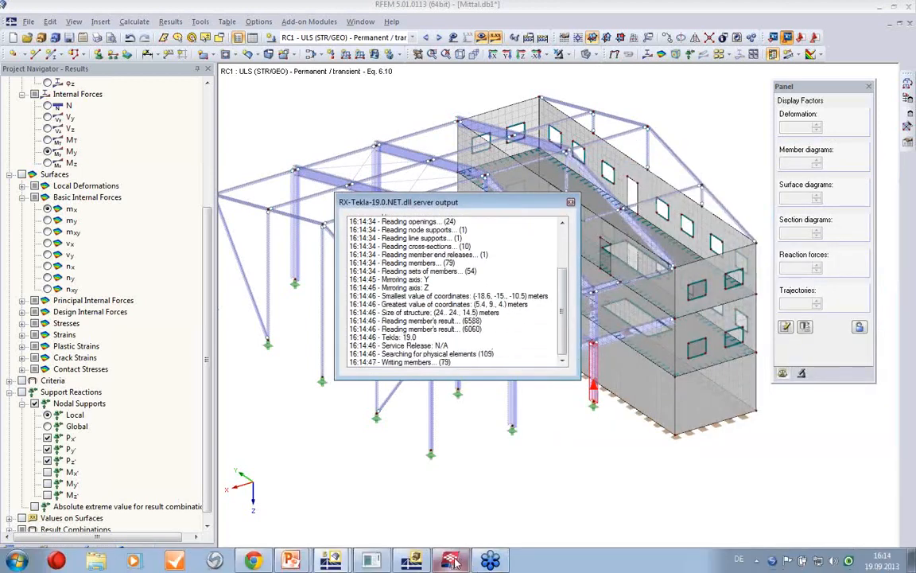
# Switch to Tekla Structures and inspect the updated steel frame up close at the platform beam's column connection.
pyautogui.click(451, 561)
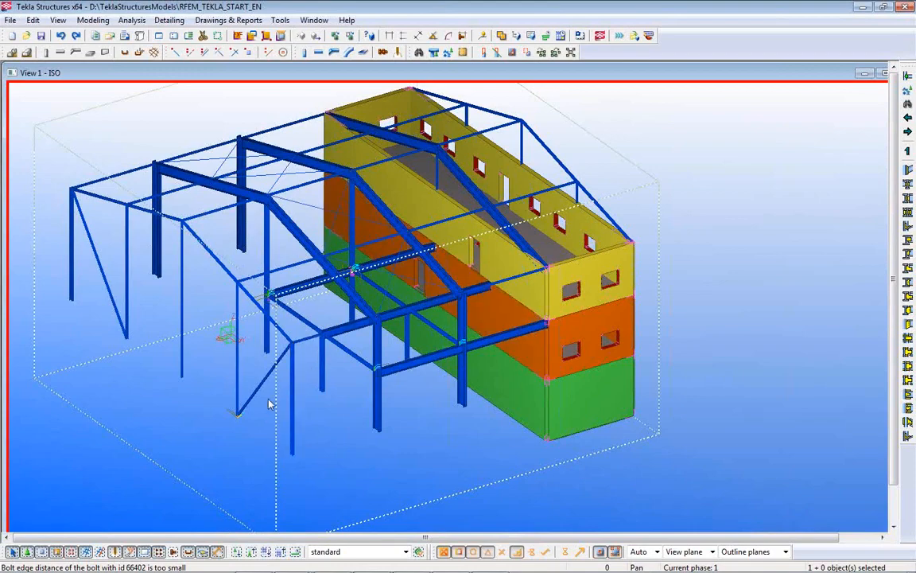
pyautogui.scroll(2, 363, 402)
pyautogui.scroll(3, 351, 380)
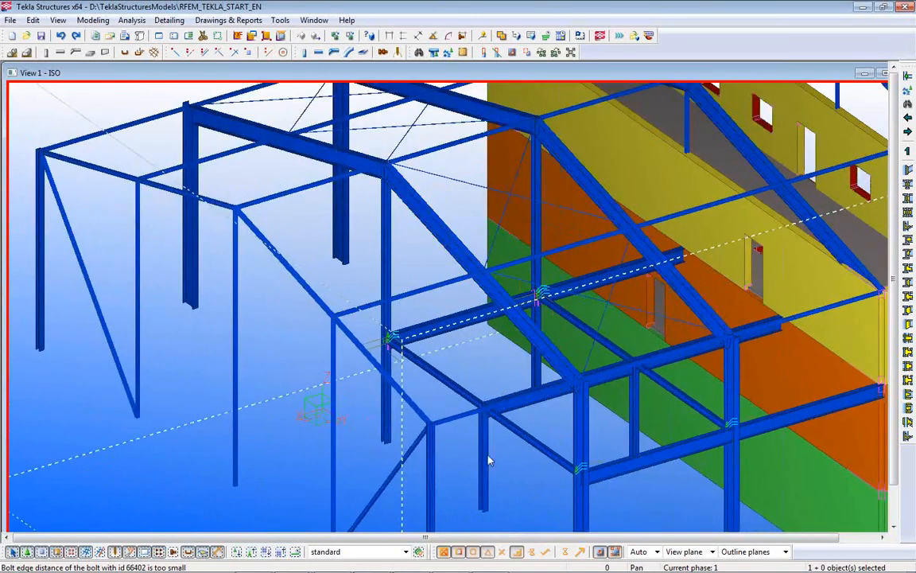
pyautogui.scroll(4, 445, 407)
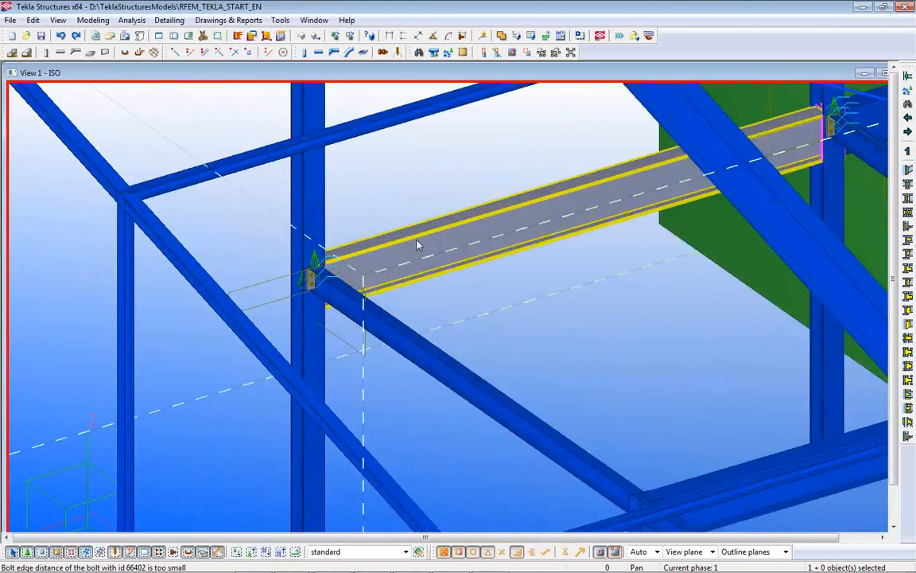
# Undo and redo the imported model update twice to compare the column and beam connection before and after.
pyautogui.click(61, 36)
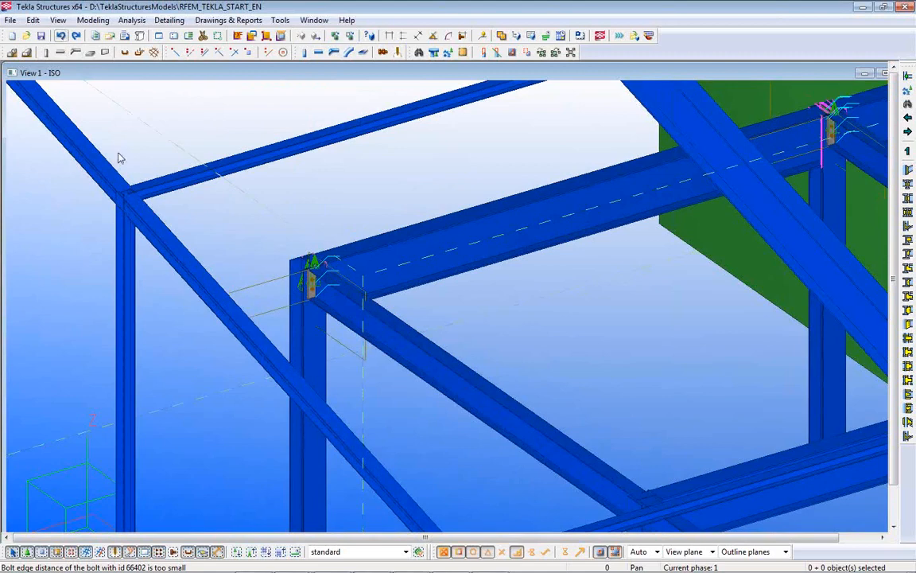
pyautogui.click(77, 36)
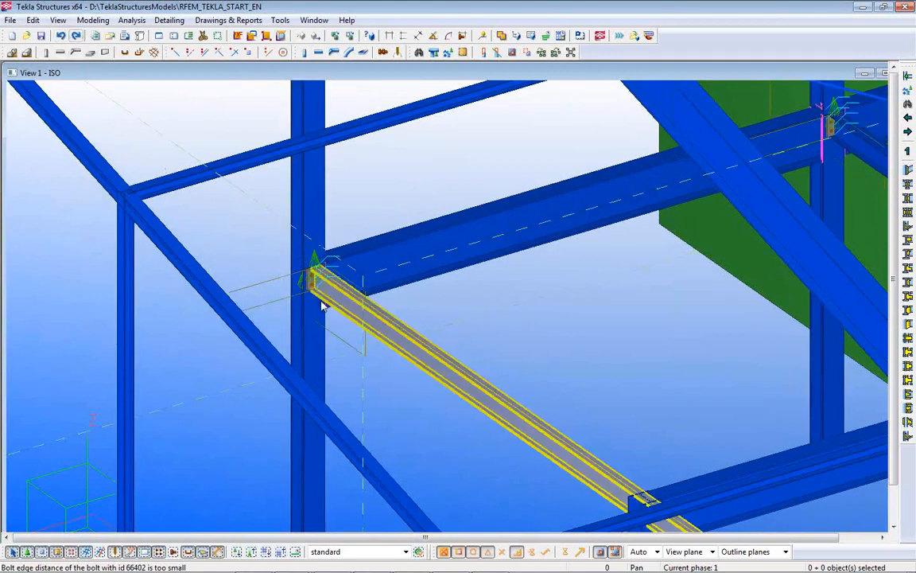
pyautogui.click(62, 36)
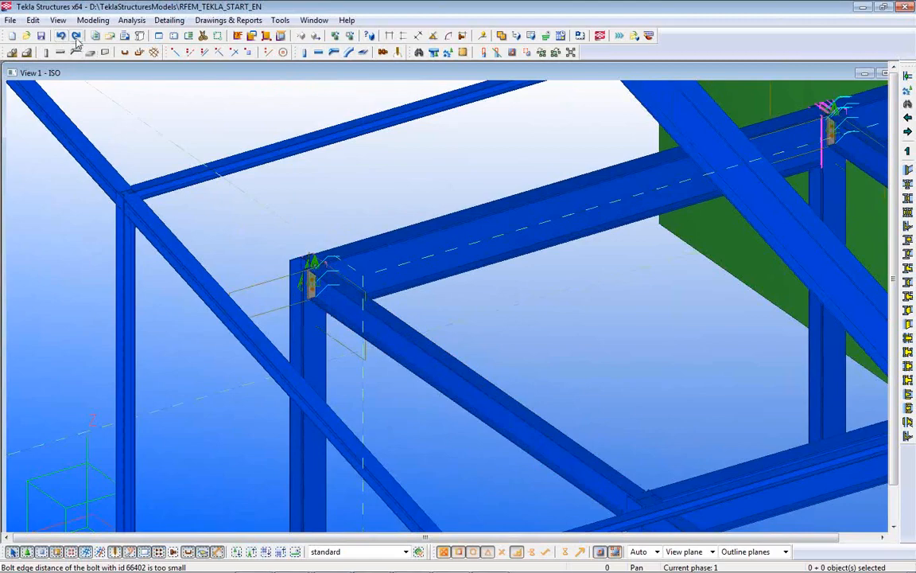
pyautogui.click(76, 36)
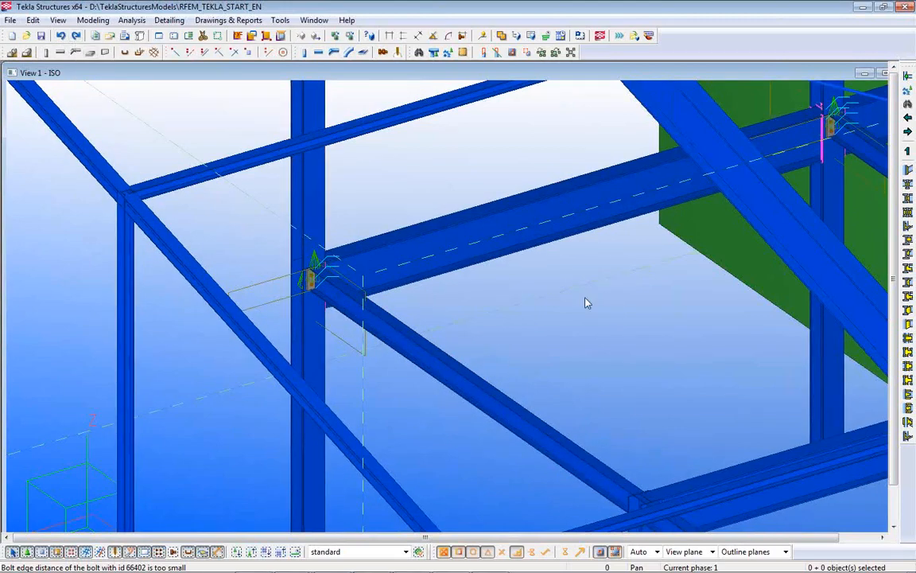
# Examine the updated steel frame in Tekla from several angles, focusing on the platform beam connections at the columns.
pyautogui.moveTo(586, 298); pyautogui.dragTo(342, 324, button='middle')
pyautogui.scroll(-5, 343, 321)
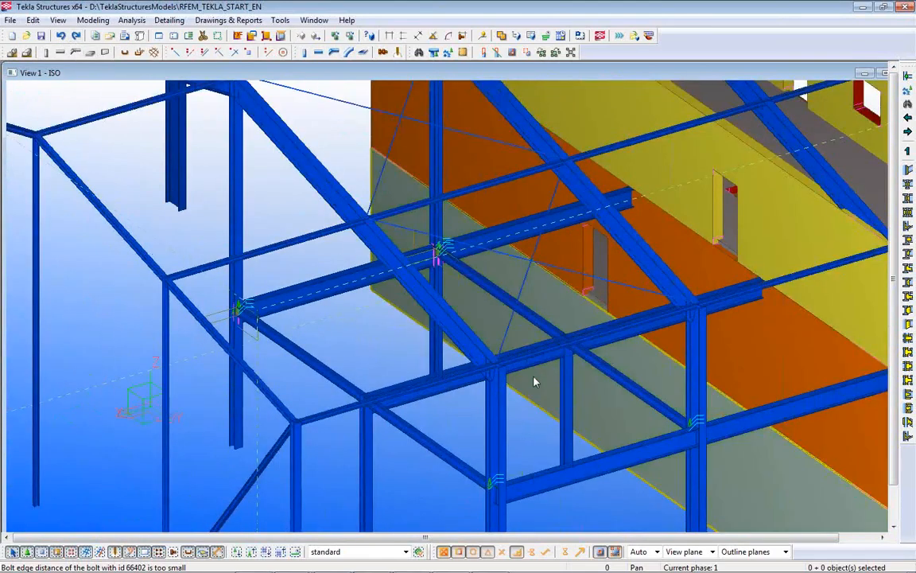
pyautogui.scroll(-4, 491, 301)
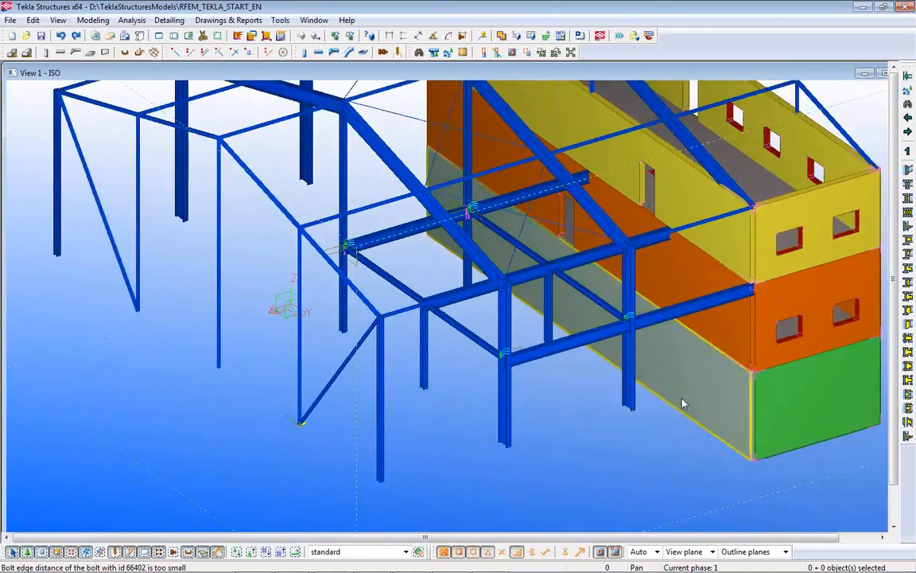
pyautogui.keyDown('ctrl'); pyautogui.moveTo(679, 403); pyautogui.dragTo(587, 496, button='middle'); pyautogui.keyUp('ctrl')
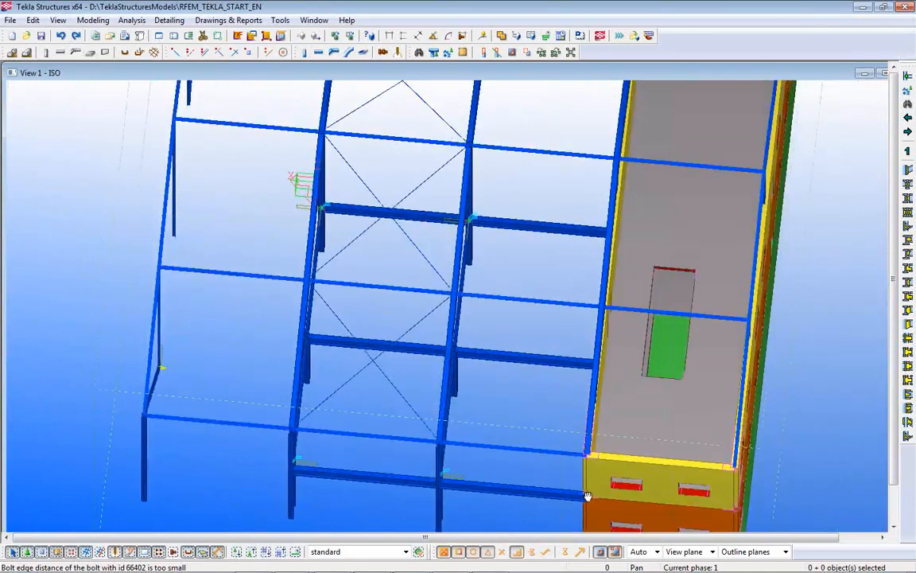
pyautogui.keyDown('ctrl'); pyautogui.moveTo(607, 418); pyautogui.dragTo(696, 389, button='middle'); pyautogui.keyUp('ctrl')
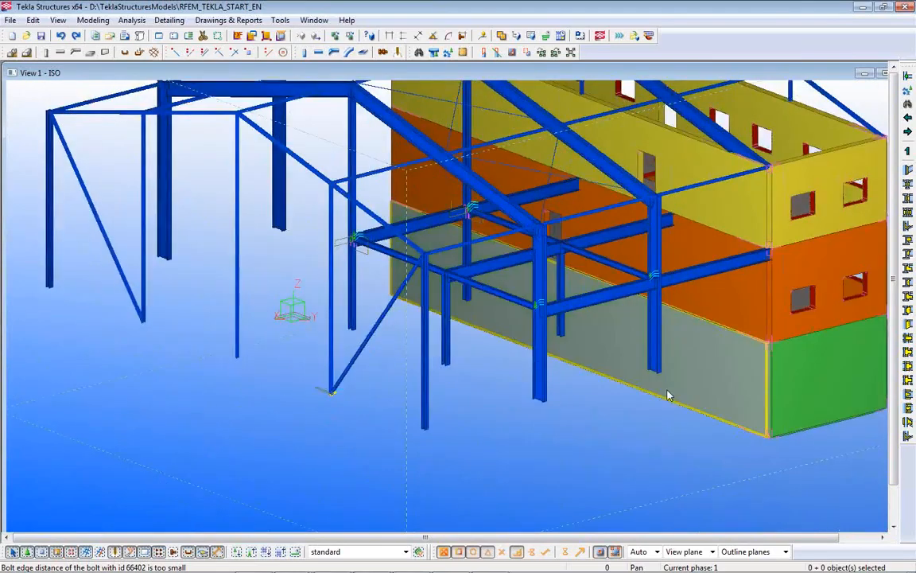
pyautogui.scroll(-2, 668, 378)
pyautogui.moveTo(474, 239); pyautogui.dragTo(436, 276, button='middle')
pyautogui.scroll(5, 445, 283)
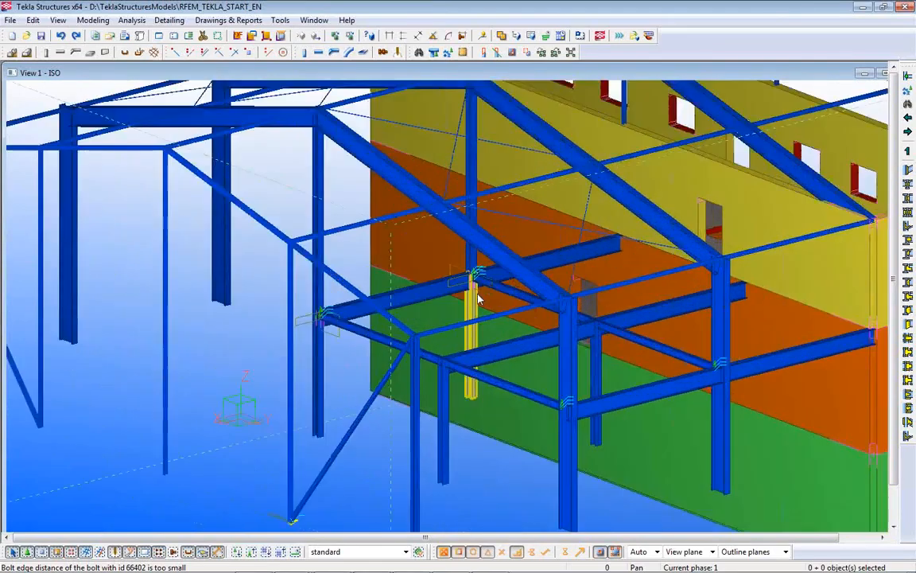
pyautogui.scroll(3, 478, 299)
pyautogui.scroll(-2, 411, 301)
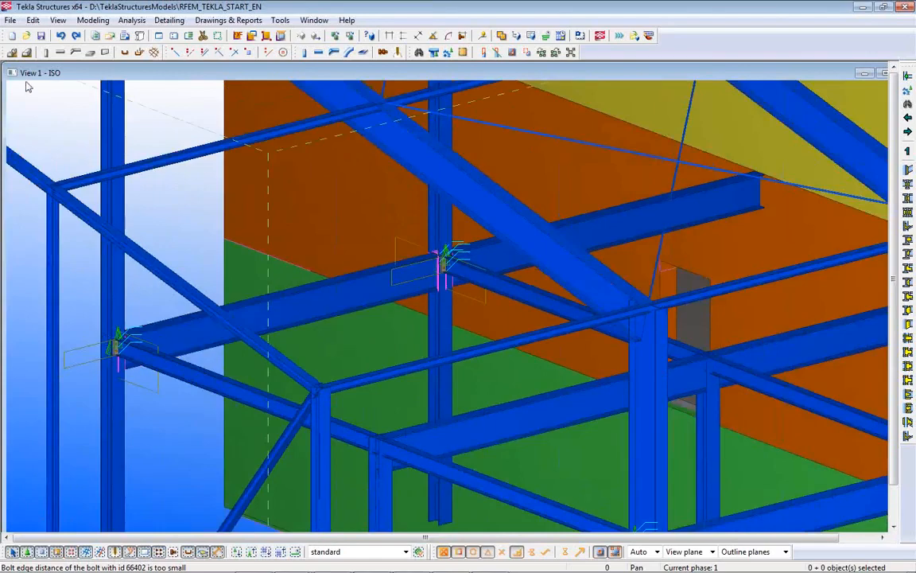
pyautogui.scroll(-5, 227, 279)
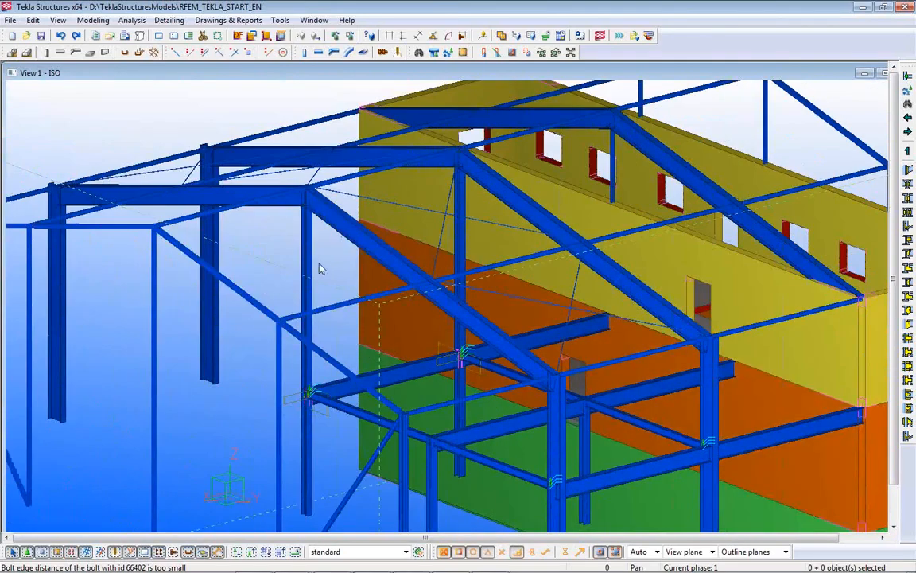
# Inquire the part information of the front frame's rear roof beam.
pyautogui.click(172, 199)
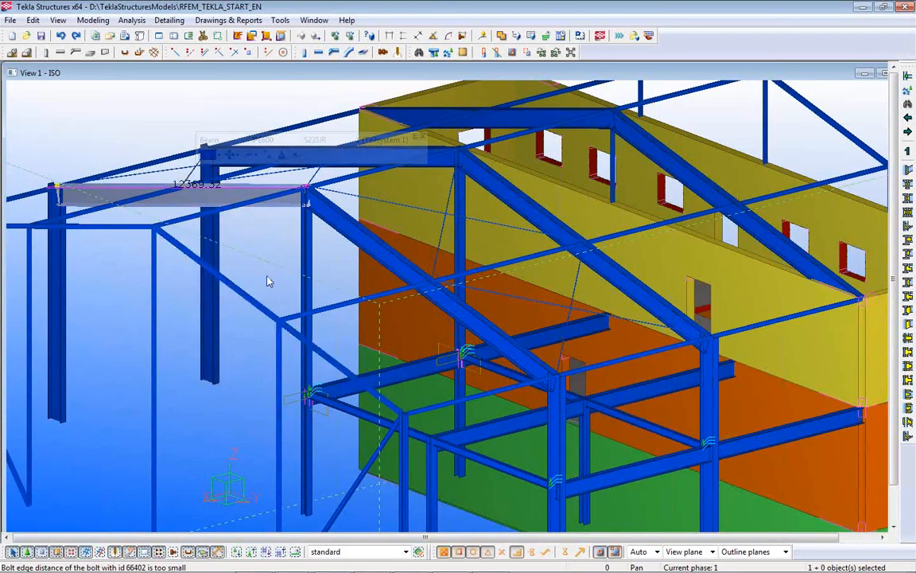
pyautogui.rightClick(163, 185)
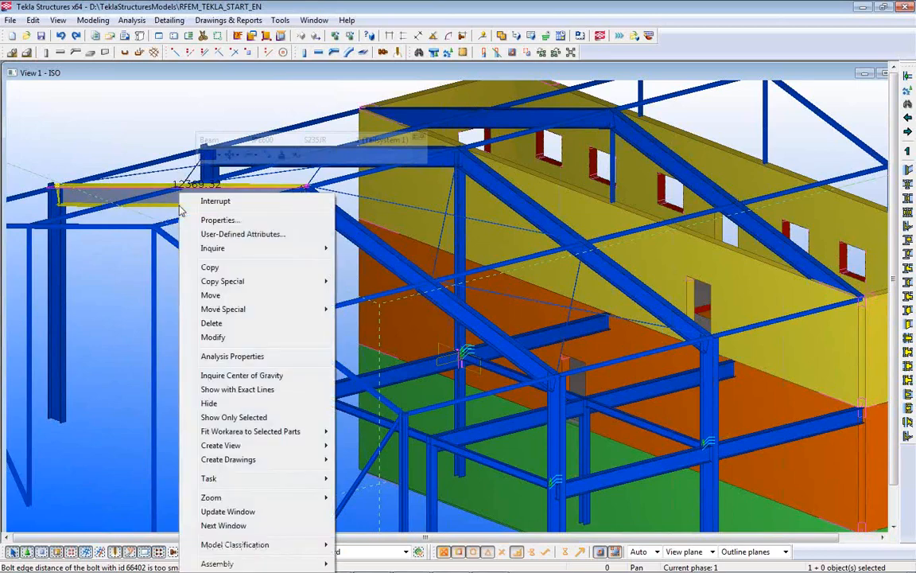
pyautogui.moveTo(214, 249)
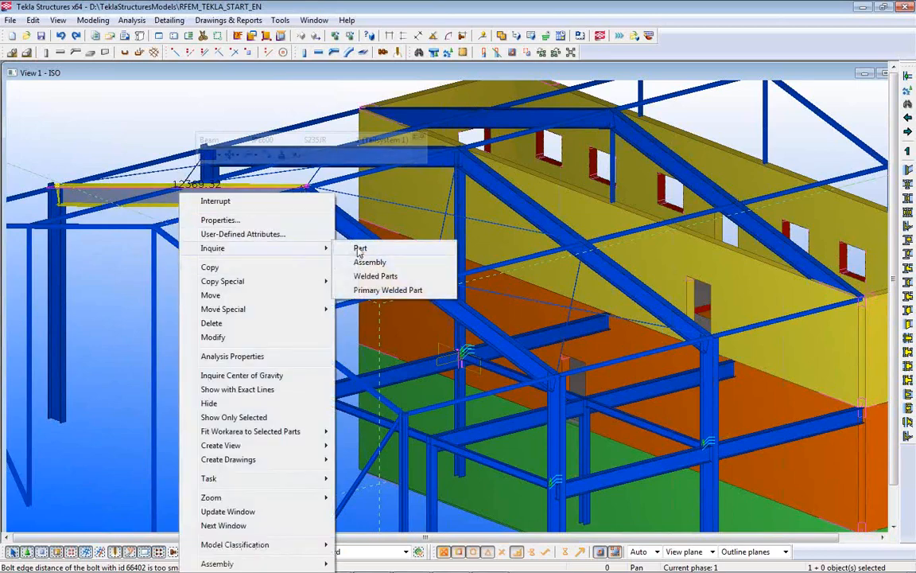
pyautogui.click(360, 250)
pyautogui.scroll(-5, 536, 242)
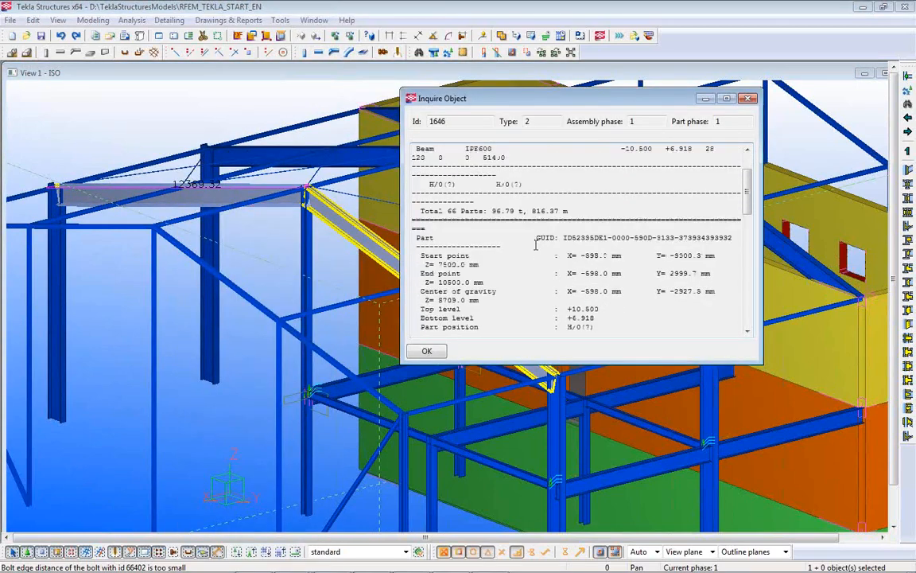
# Review the transferred internal forces and RFEM attributes in the roof beam's report, highlighting the member numbers and finally deselecting the beam.
pyautogui.scroll(-10, 535, 246)
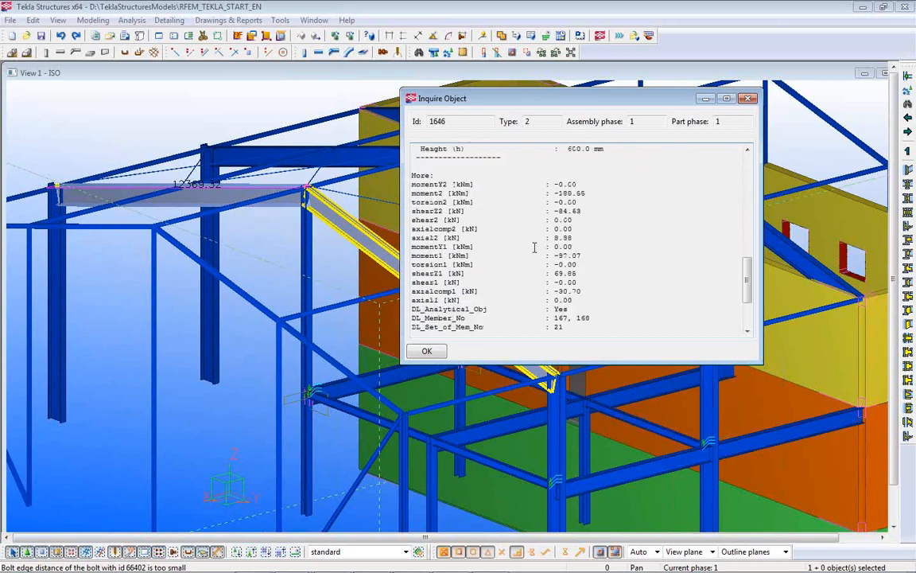
pyautogui.scroll(-1, 582, 195)
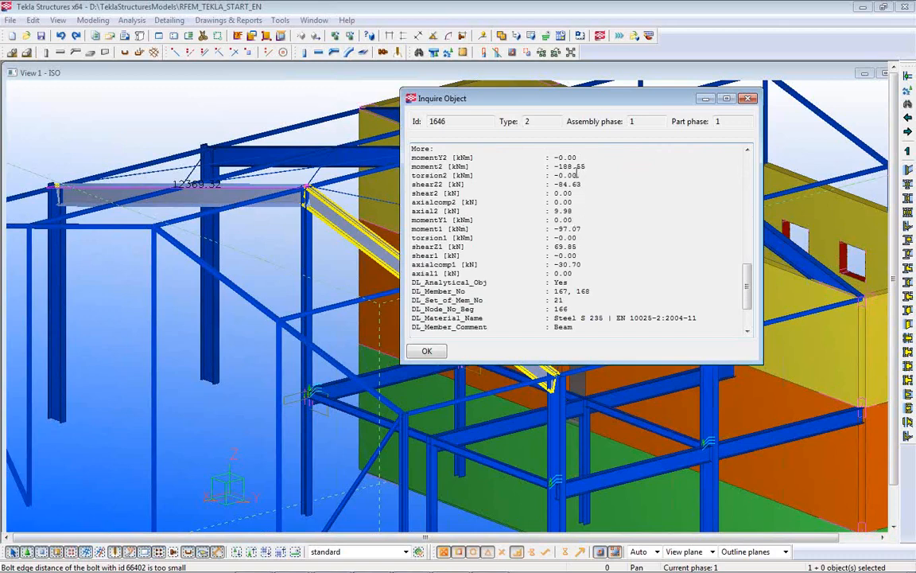
pyautogui.scroll(-1, 578, 174)
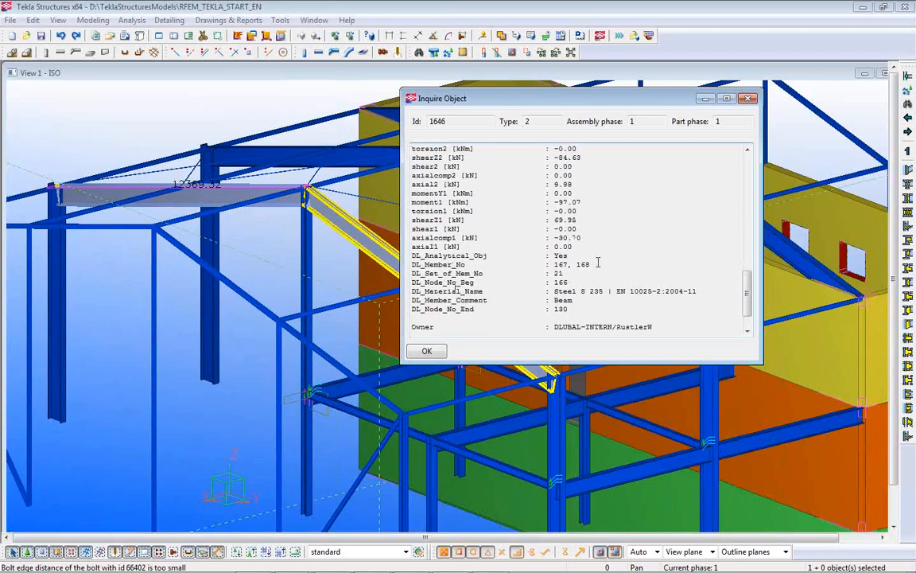
pyautogui.moveTo(585, 263); pyautogui.dragTo(550, 264)
pyautogui.scroll(-1, 615, 309)
pyautogui.scroll(-1, 579, 277)
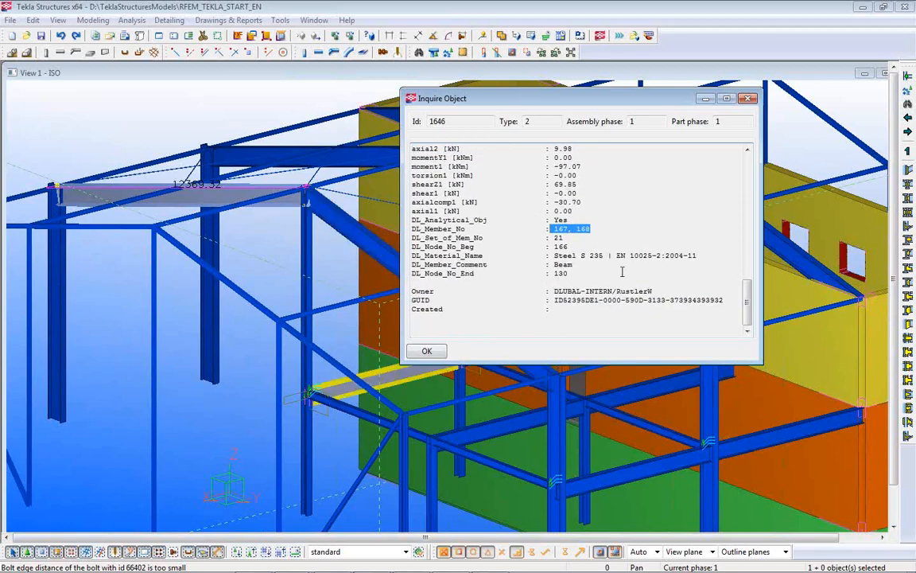
pyautogui.click(275, 268)
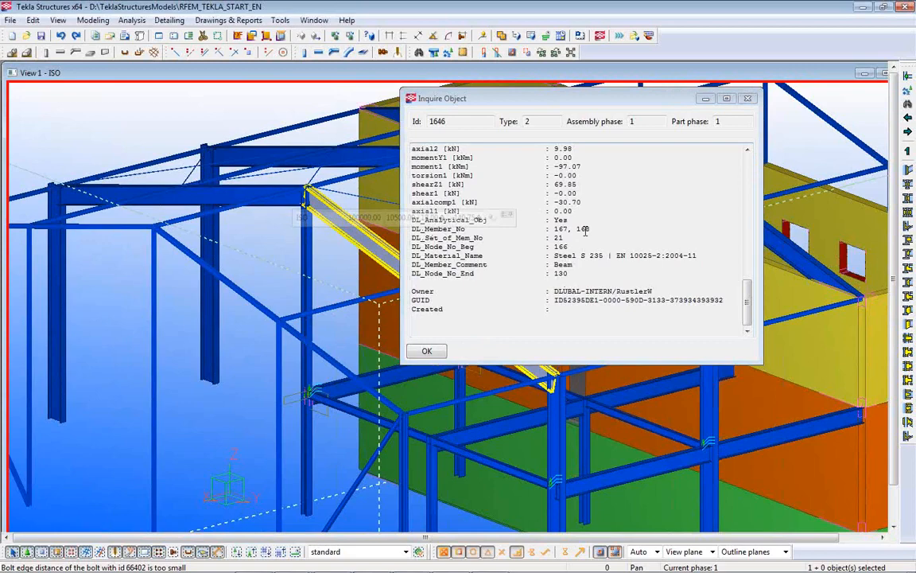
# Switch to RFEM and isolate members 167 and 168 of the front frame's roof beam through a visibility by selection.
pyautogui.click(450, 560)
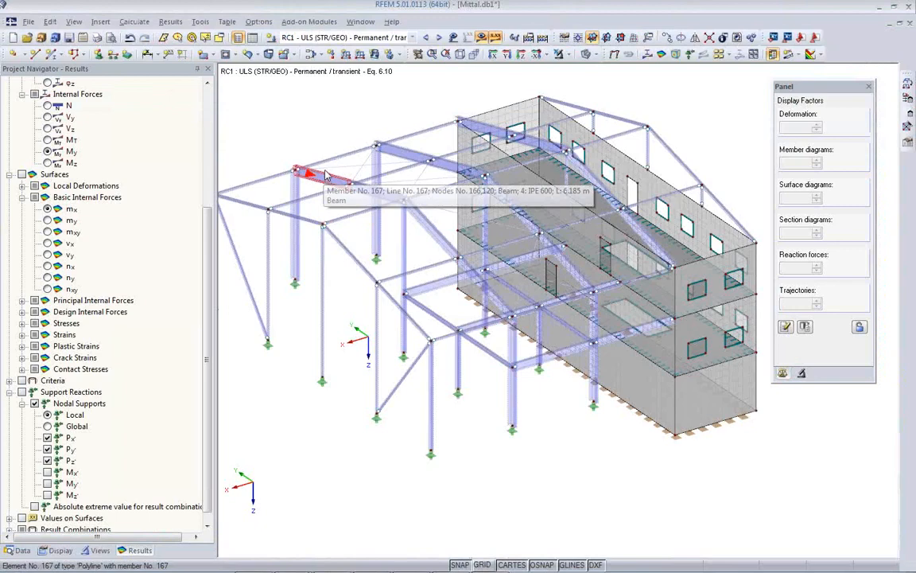
pyautogui.click(361, 186)
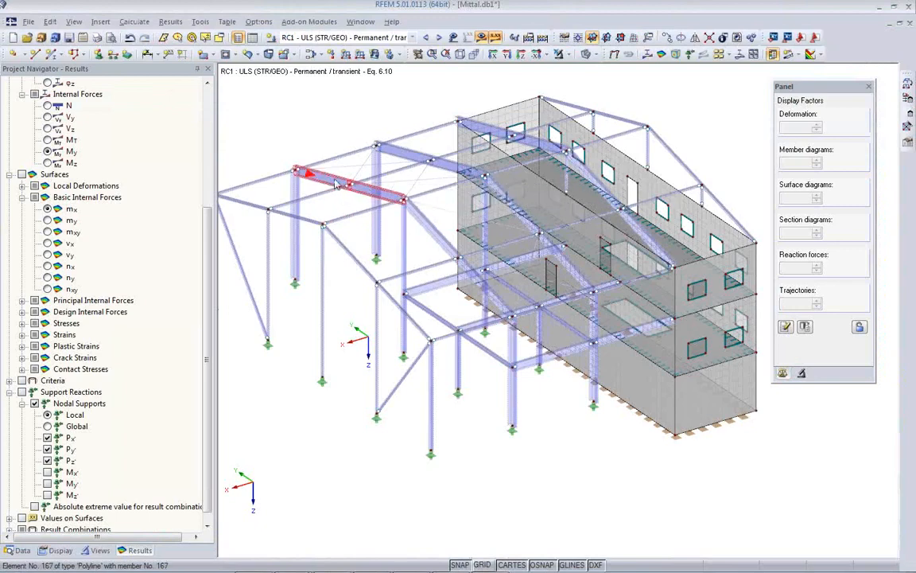
pyautogui.keyDown('ctrl'); pyautogui.click(335, 180); pyautogui.keyUp('ctrl')
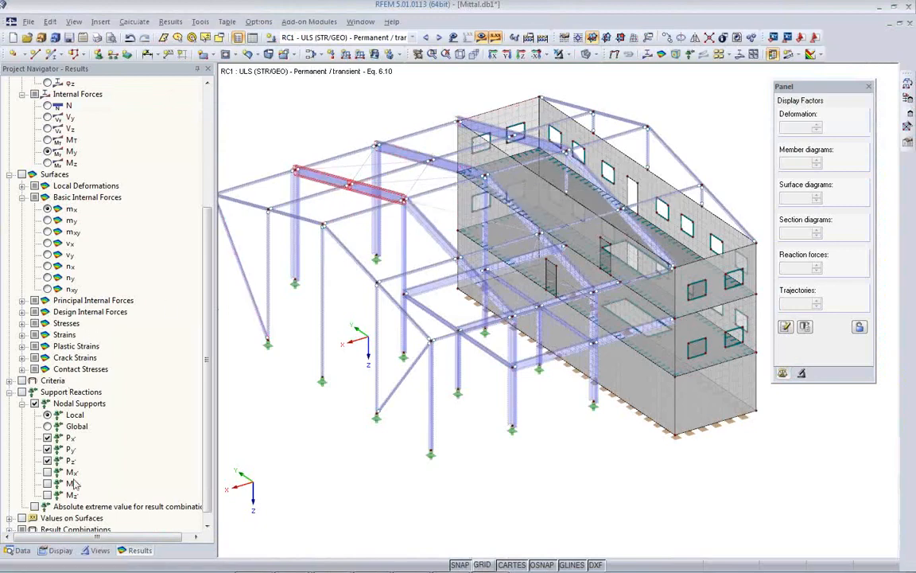
pyautogui.click(100, 550)
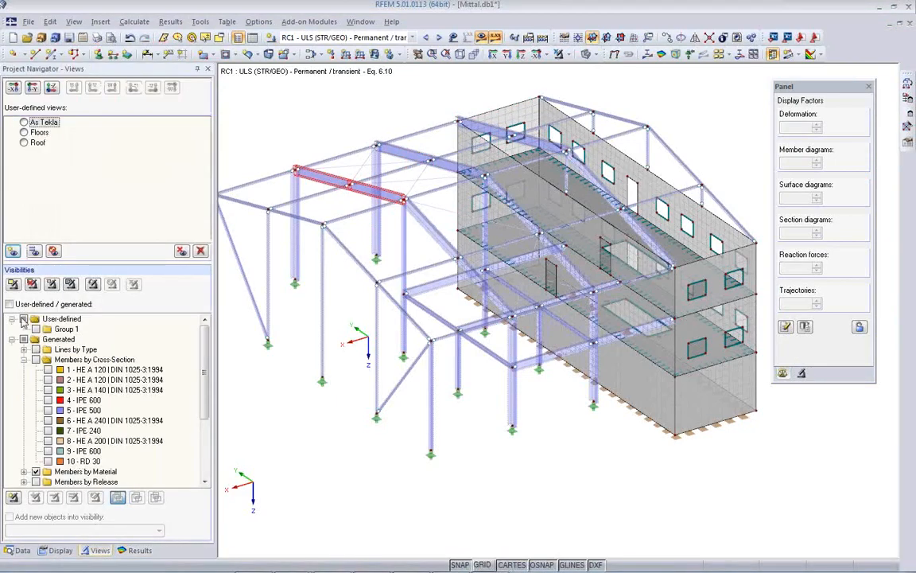
pyautogui.click(14, 251)
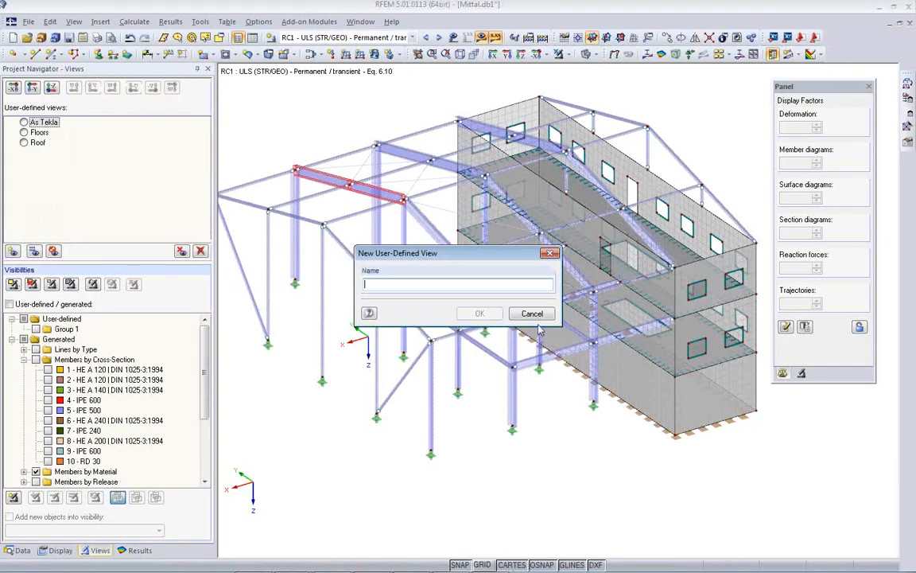
pyautogui.click(531, 313)
pyautogui.click(15, 285)
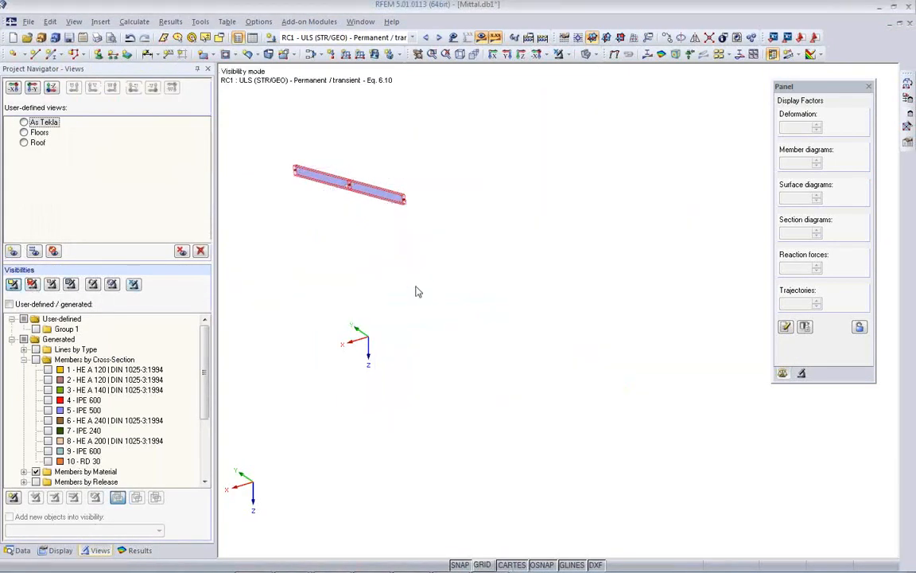
# Deselect the isolated members and display their M-y internal force diagrams.
pyautogui.click(386, 248)
pyautogui.moveTo(387, 246); pyautogui.dragTo(471, 310, button='middle')
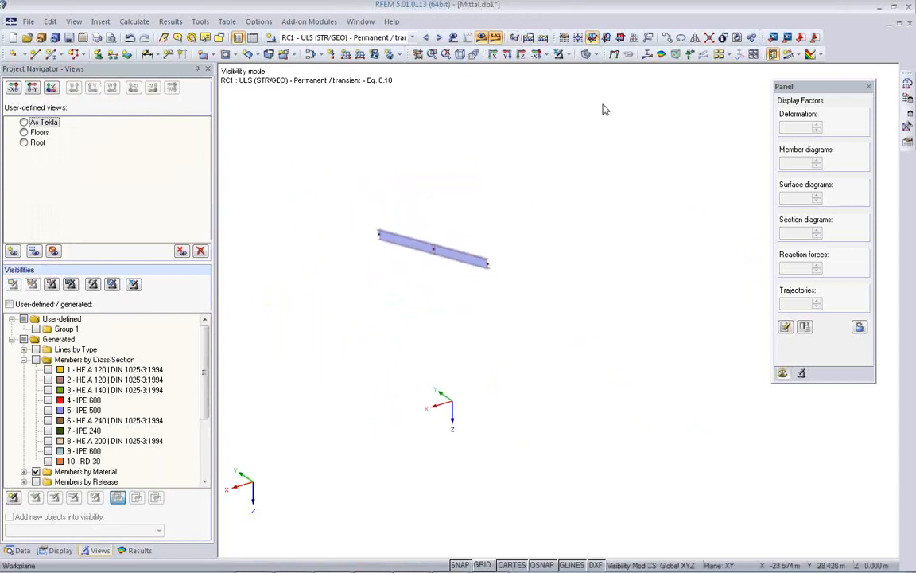
pyautogui.click(647, 53)
pyautogui.scroll(2, 478, 270)
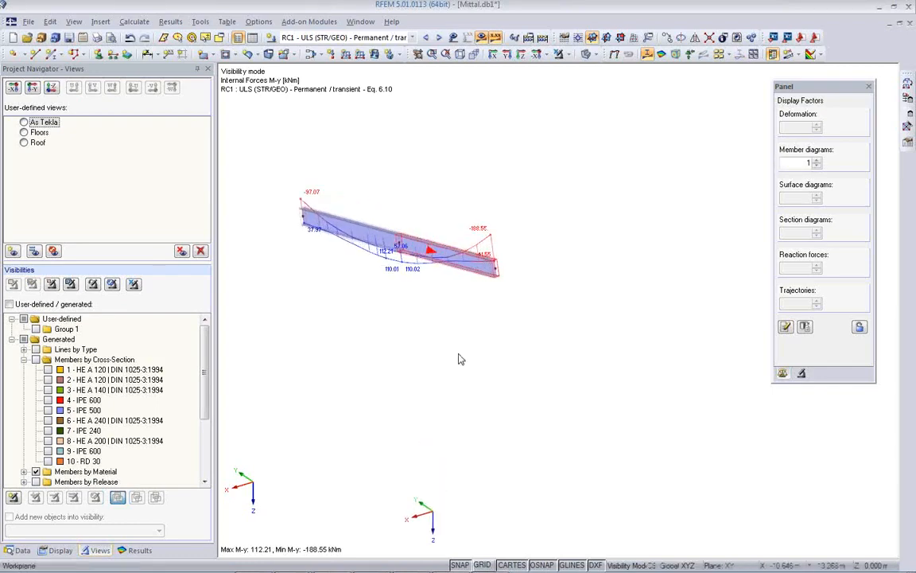
# Switch to Tekla Structures, compare the roof beam's end moments in the inquiry report with RFEM, and close the report.
pyautogui.click(450, 561)
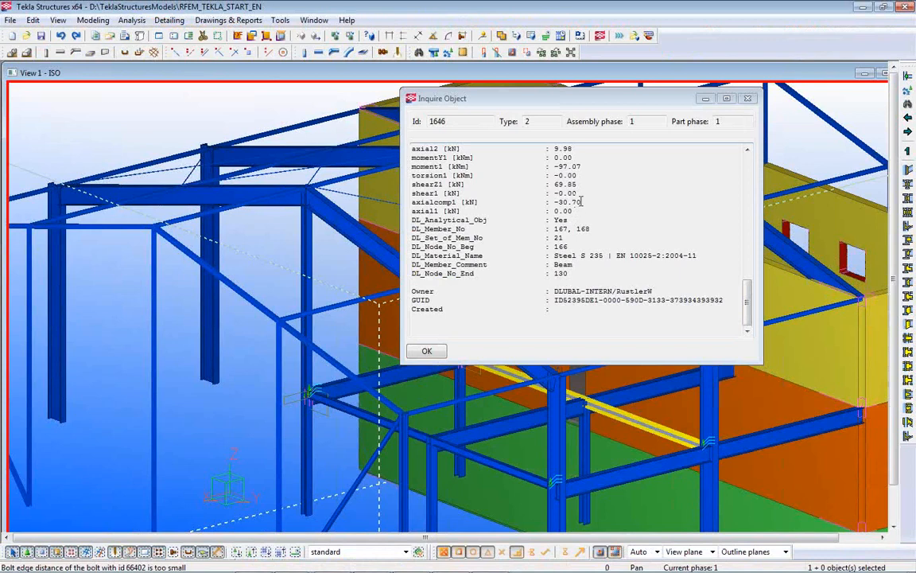
pyautogui.scroll(2, 575, 231)
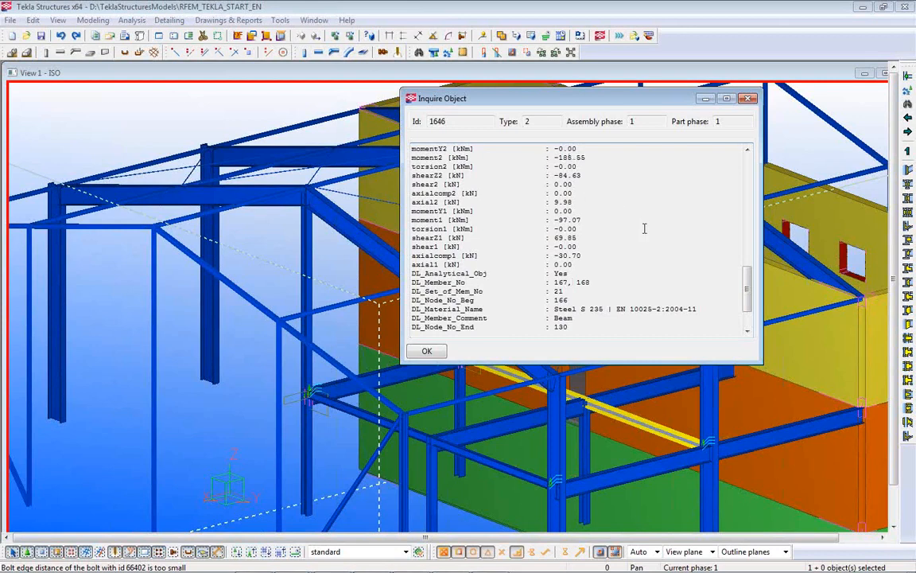
pyautogui.click(748, 98)
# Inspect the whole updated hall in Tekla from several angles, including a close view of the platform beams between the columns.
pyautogui.scroll(-1, 321, 337)
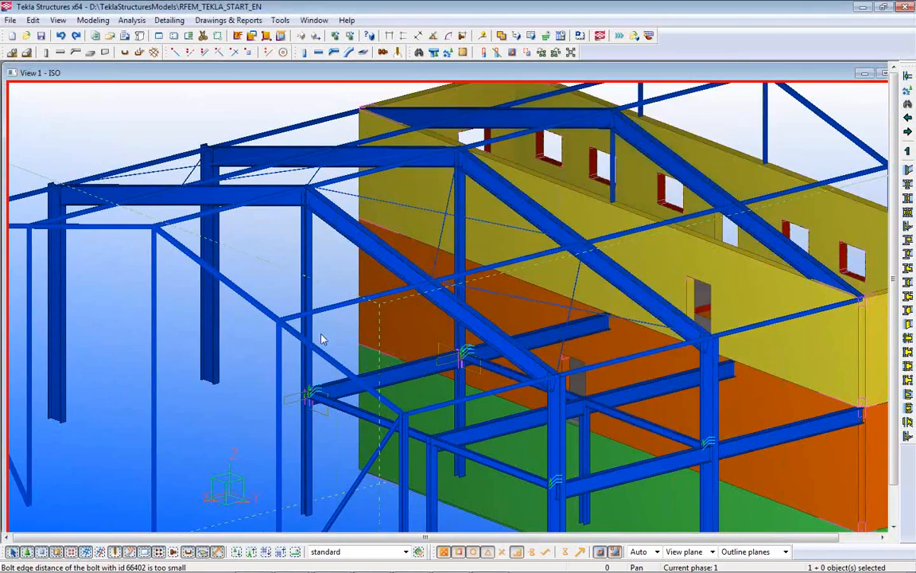
pyautogui.scroll(-4, 321, 338)
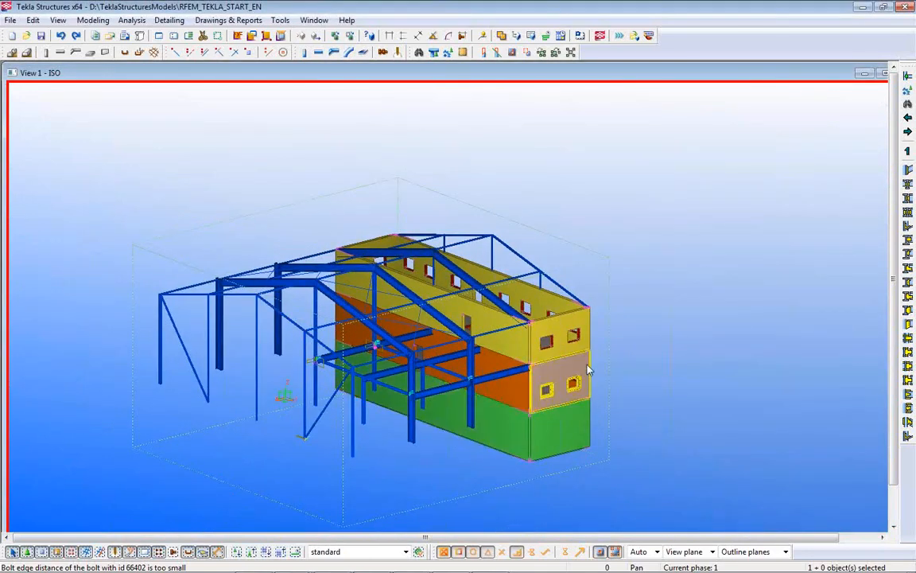
pyautogui.keyDown('ctrl'); pyautogui.moveTo(549, 346); pyautogui.dragTo(391, 423, button='middle'); pyautogui.keyUp('ctrl')
pyautogui.scroll(5, 389, 376)
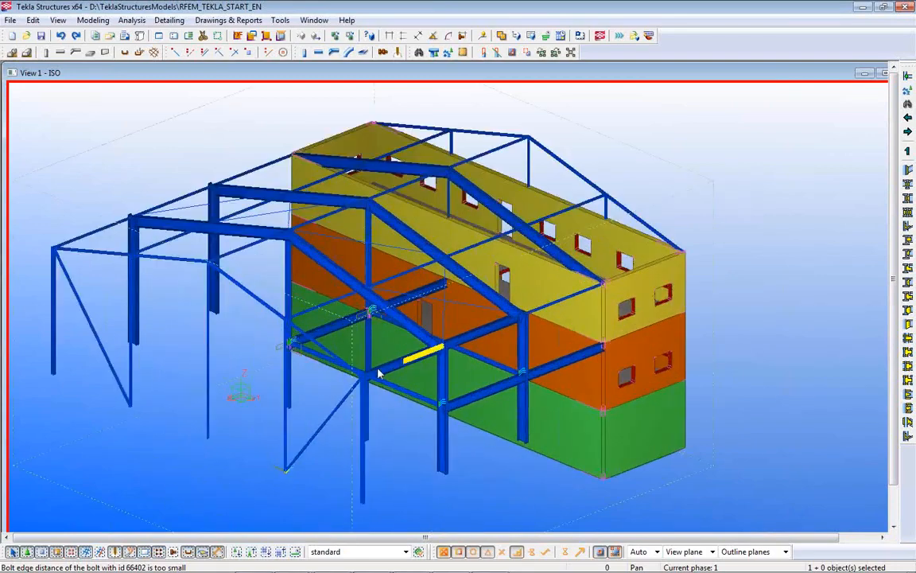
pyautogui.keyDown('ctrl'); pyautogui.moveTo(394, 375); pyautogui.dragTo(358, 324, button='middle'); pyautogui.keyUp('ctrl')
pyautogui.scroll(3, 445, 332)
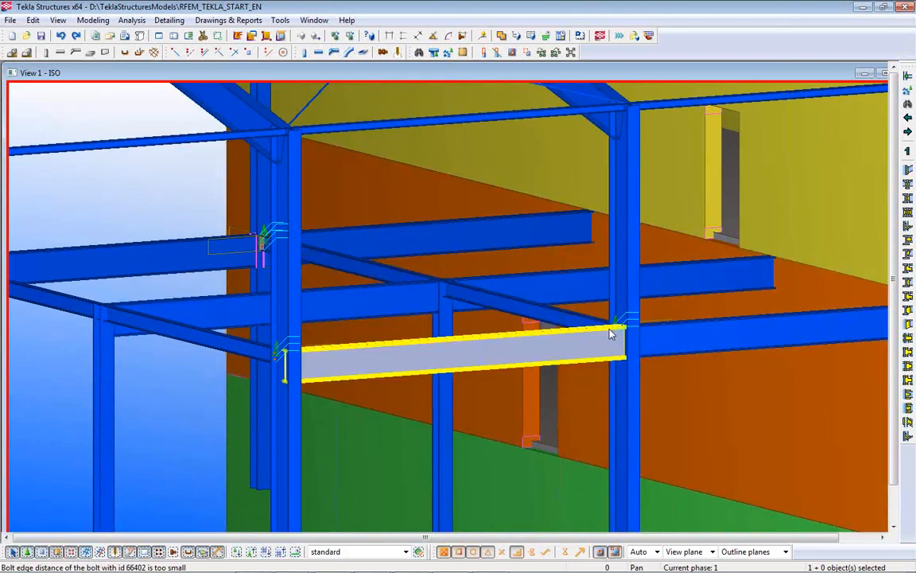
pyautogui.scroll(5, 619, 327)
pyautogui.scroll(-8, 615, 327)
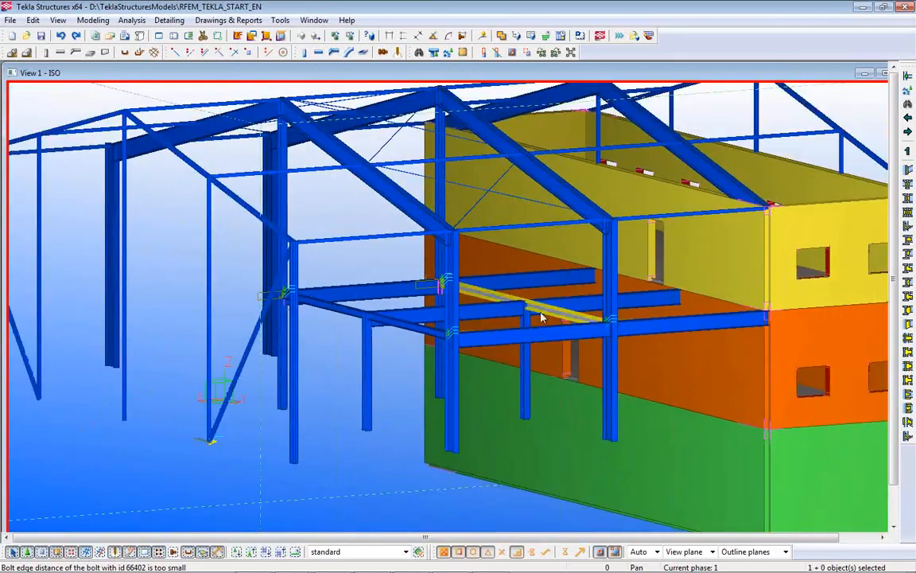
pyautogui.keyDown('ctrl'); pyautogui.moveTo(522, 312); pyautogui.dragTo(601, 356, button='middle'); pyautogui.keyUp('ctrl')
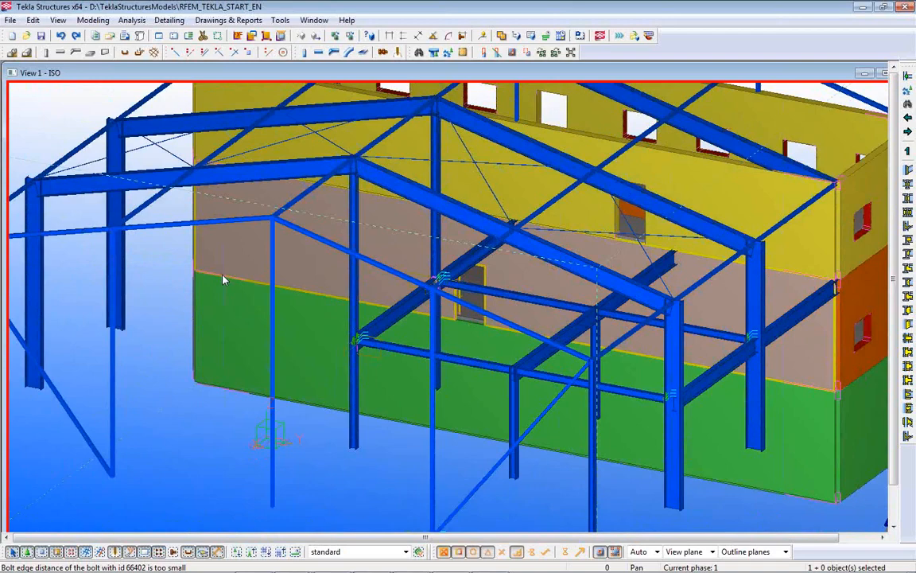
pyautogui.scroll(-5, 224, 281)
# Switch to RFEM and cancel the visibility mode to show the complete hall with its M-y diagrams.
pyautogui.moveTo(430, 563)
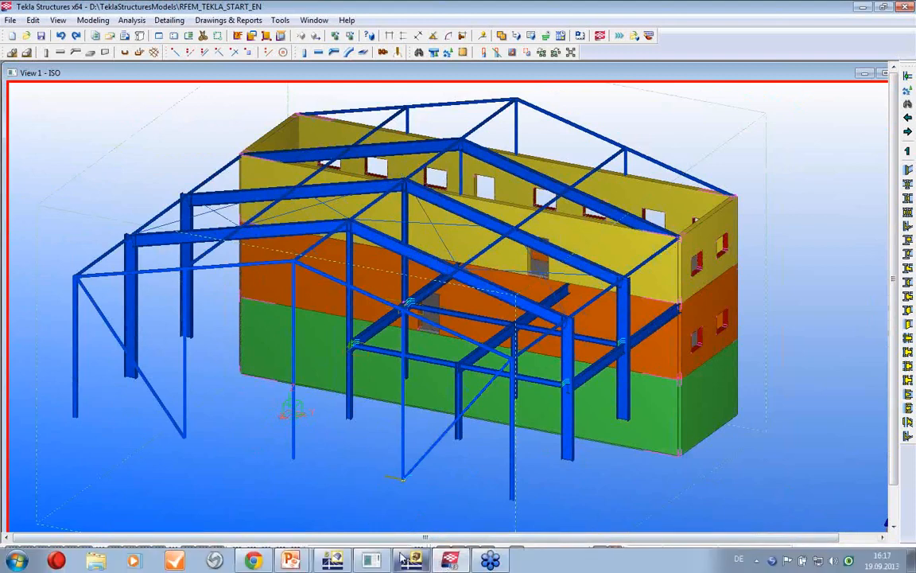
pyautogui.click(412, 561)
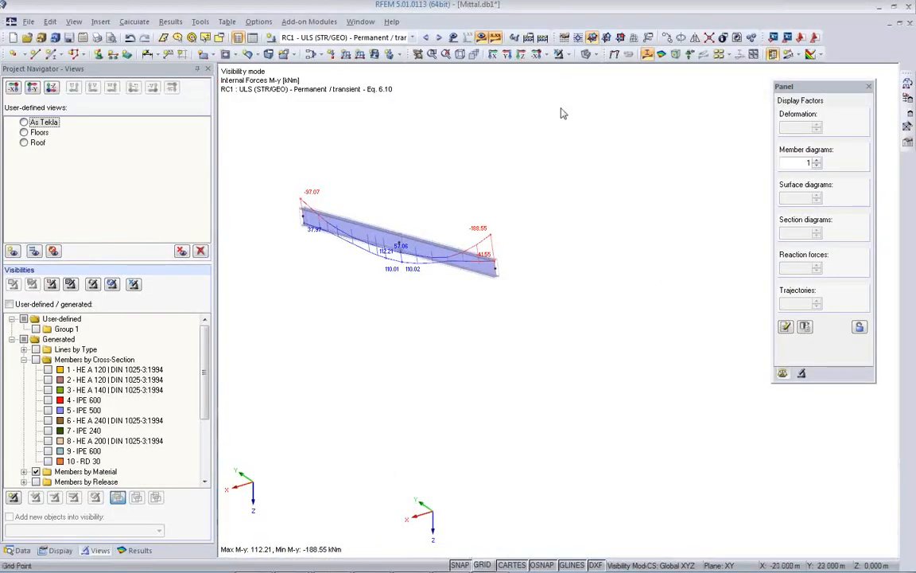
pyautogui.click(561, 54)
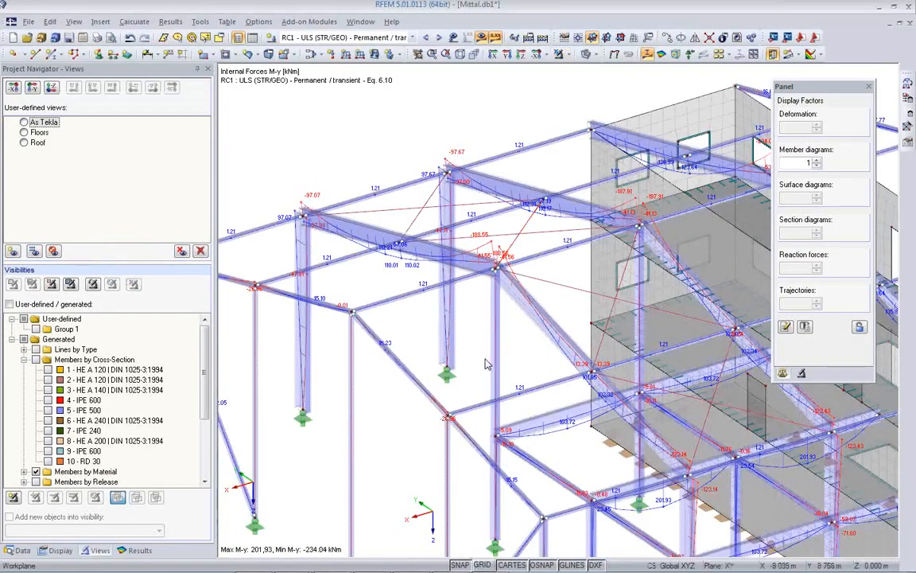
# Inspect the complete hall with its M-y diagrams, and show the More Information slide of the BIMIntegrationTekla presentation in PowerPoint.
pyautogui.scroll(-2, 469, 365)
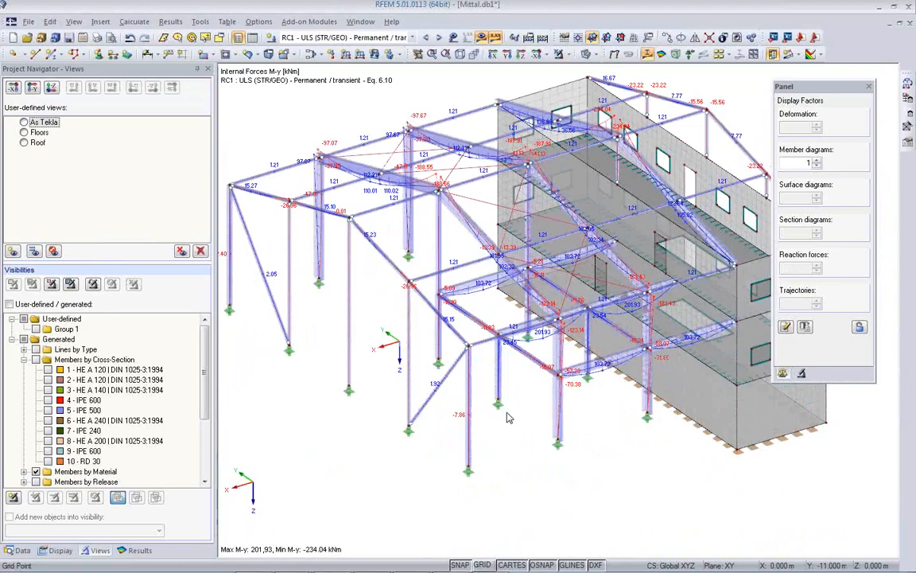
pyautogui.keyDown('ctrl'); pyautogui.moveTo(436, 493); pyautogui.dragTo(398, 509, button='middle'); pyautogui.keyUp('ctrl')
pyautogui.moveTo(391, 568)
pyautogui.moveTo(295, 568)
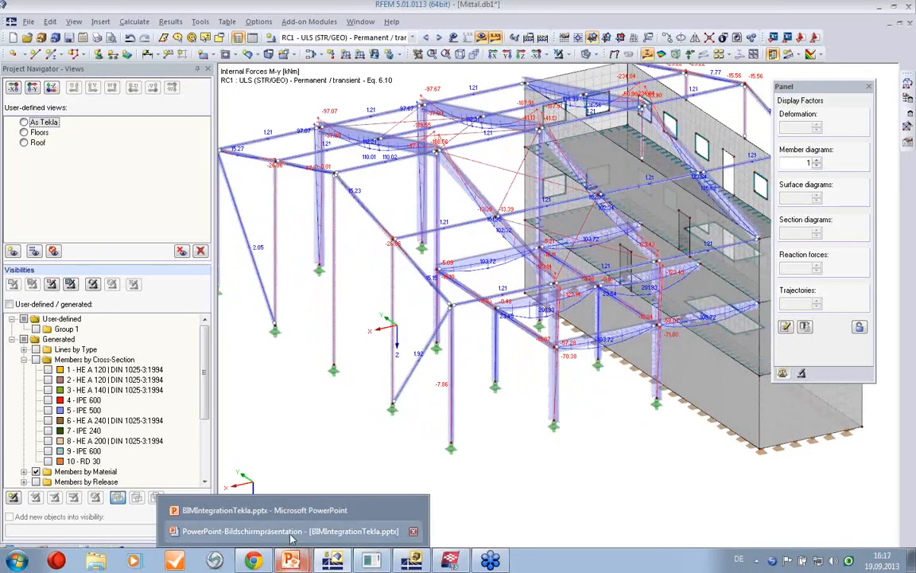
pyautogui.click(290, 531)
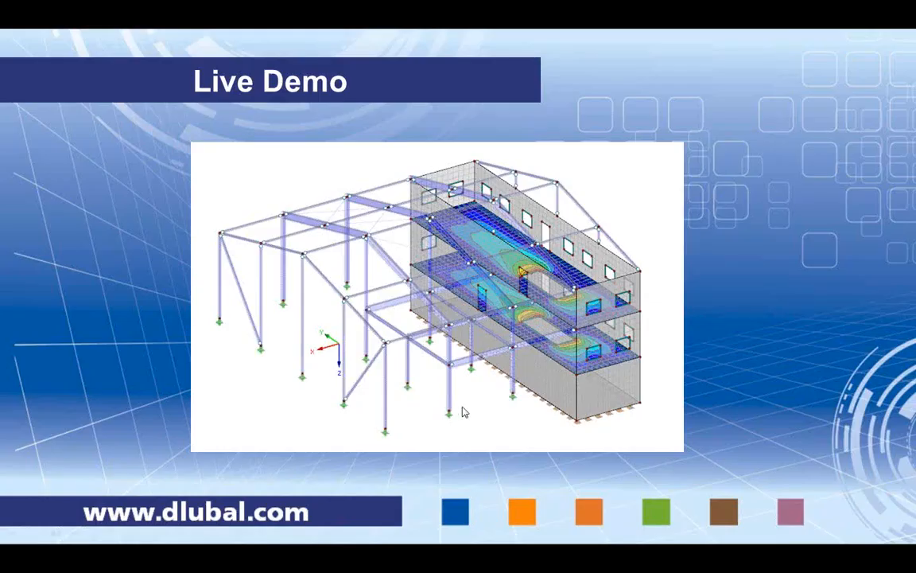
pyautogui.click(701, 382)
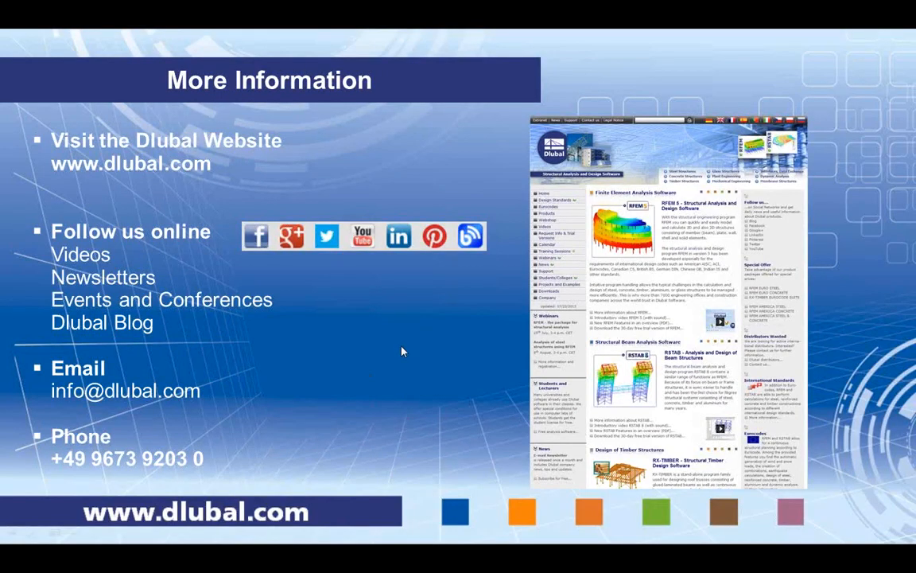
pyautogui.hotkey('alt', 'Tab')
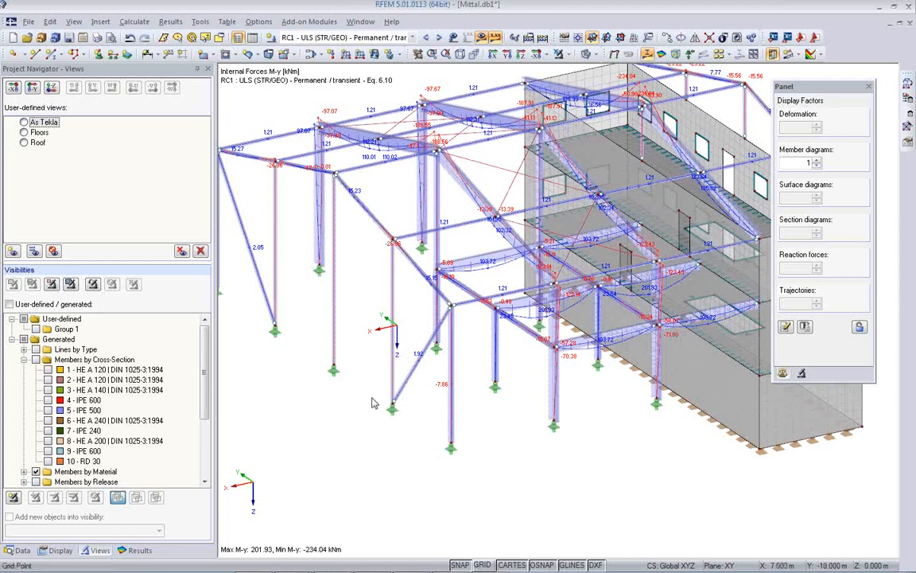
# Switch to Tekla Structures and open the Sections model in place of the current hall model.
pyautogui.scroll(-3, 357, 420)
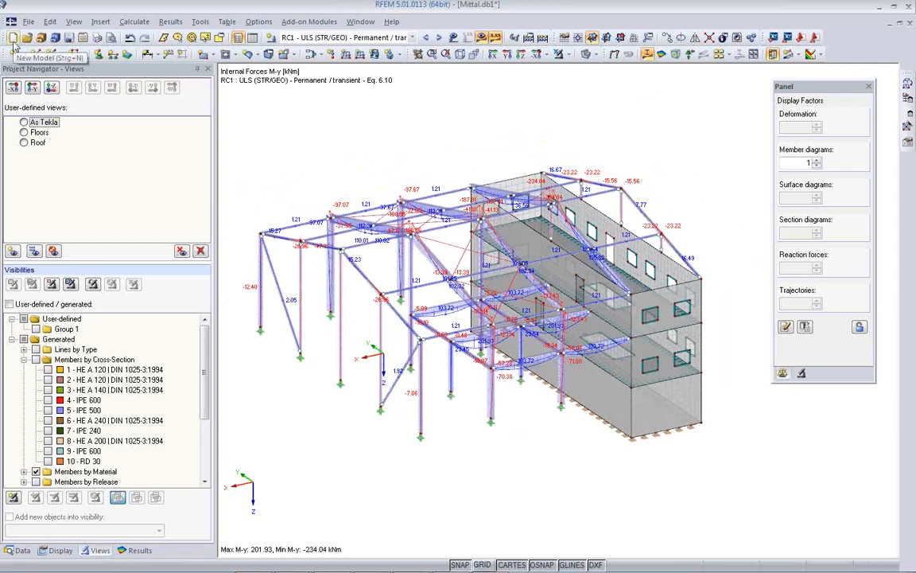
pyautogui.moveTo(410, 433); pyautogui.dragTo(471, 401, button='middle')
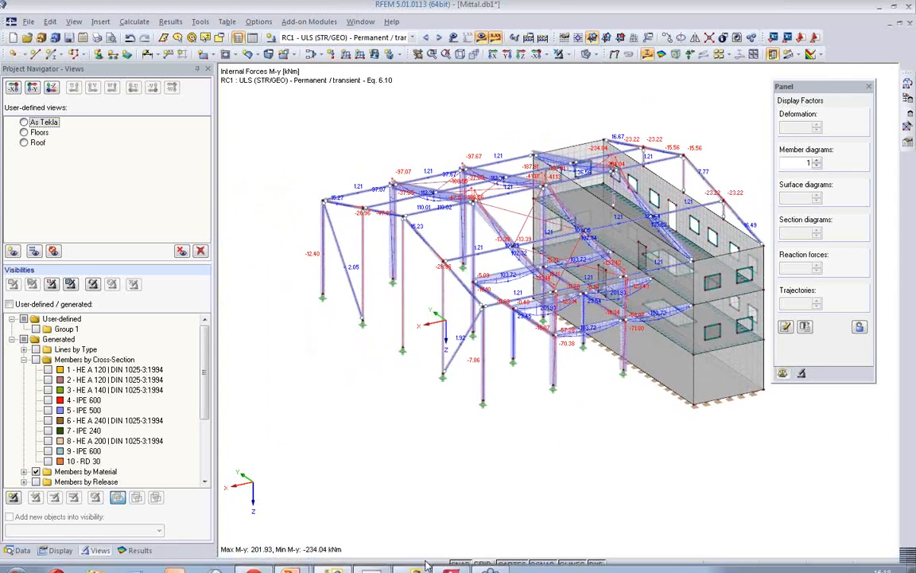
pyautogui.click(451, 563)
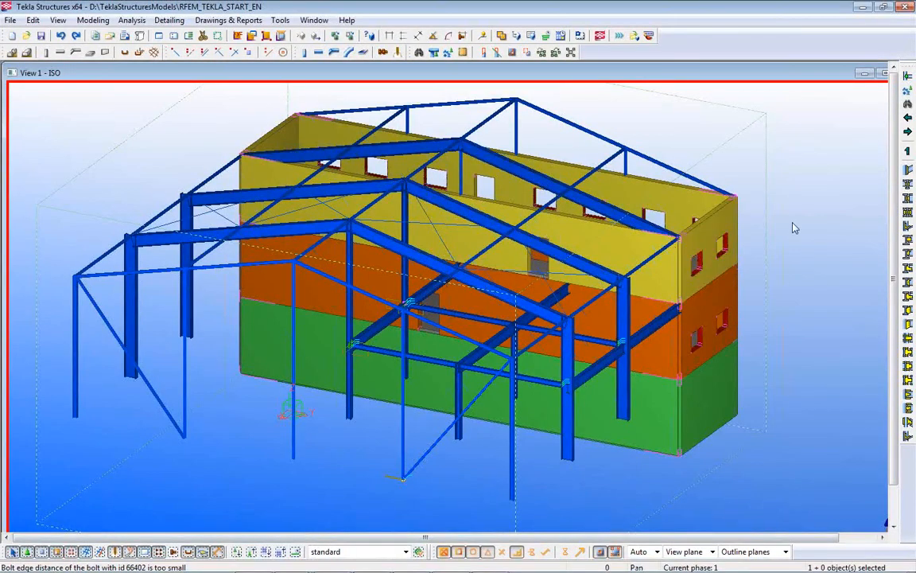
pyautogui.click(25, 35)
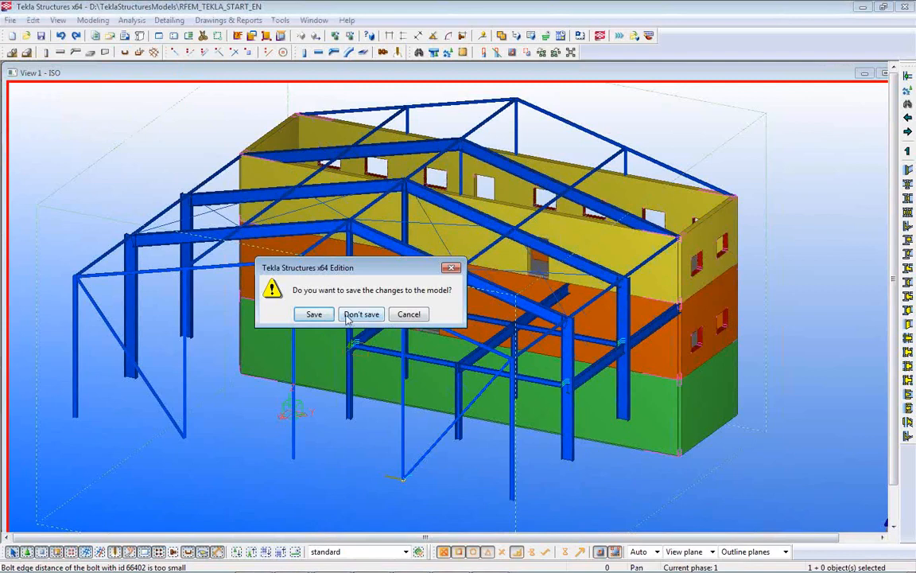
pyautogui.click(355, 314)
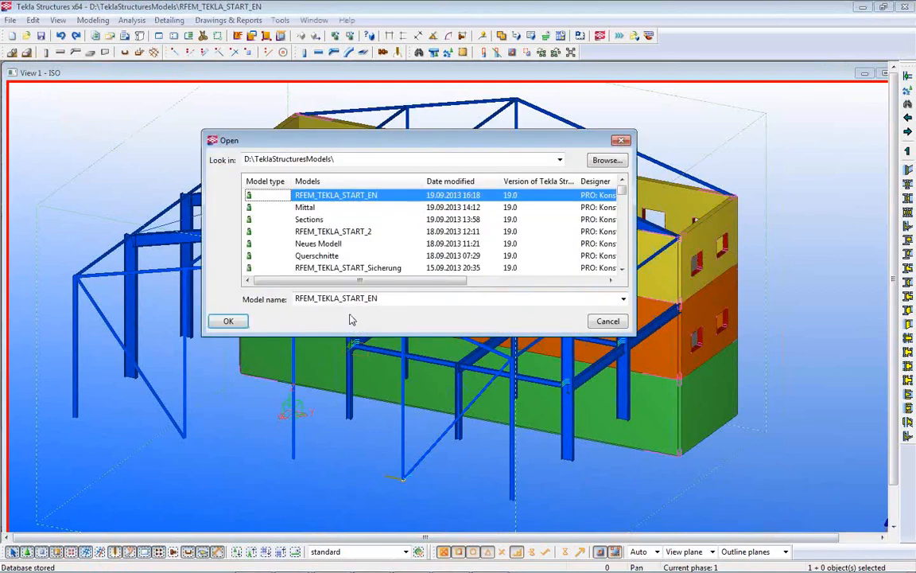
pyautogui.click(302, 220)
pyautogui.click(228, 321)
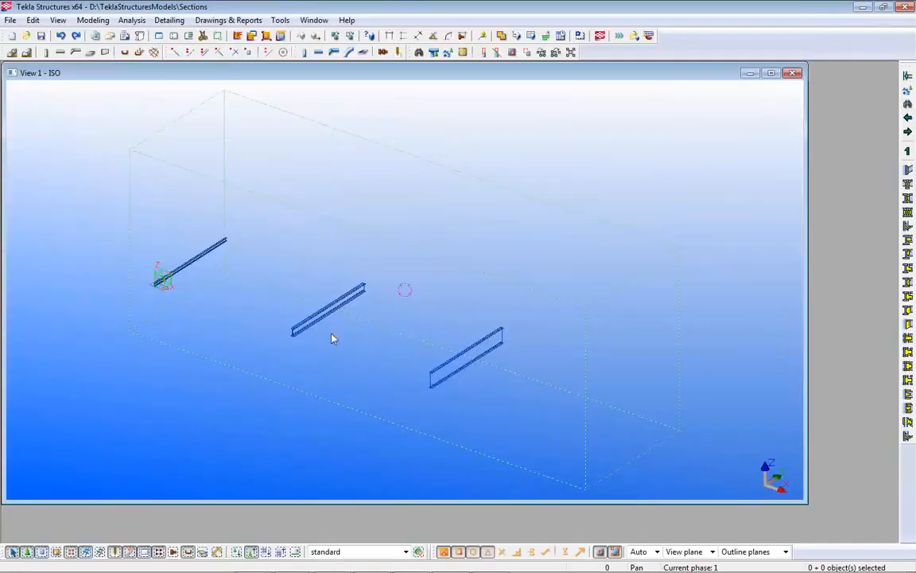
# Check the profile of the C-section beam at the model origin in its beam properties, and close the properties.
pyautogui.moveTo(366, 334); pyautogui.dragTo(498, 330, button='middle')
pyautogui.scroll(6, 303, 296)
pyautogui.scroll(4, 231, 267)
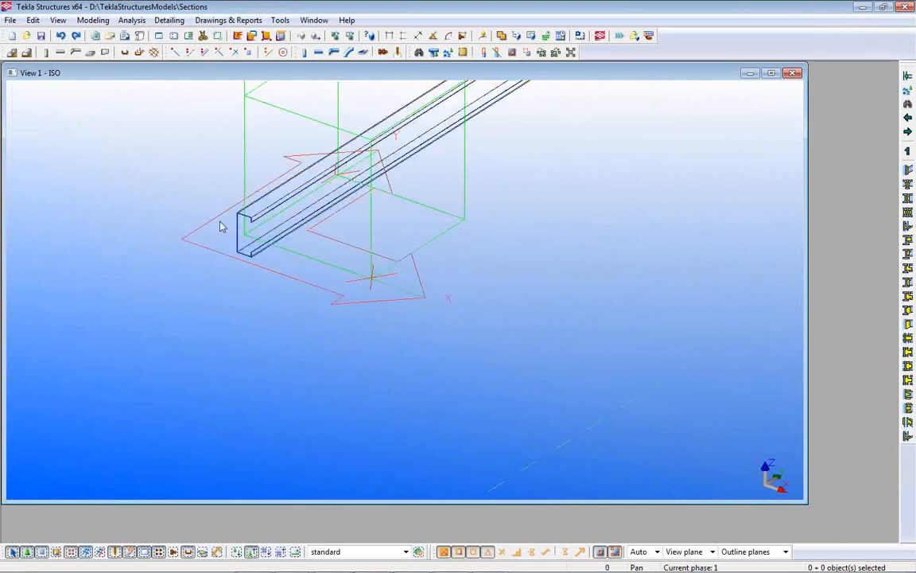
pyautogui.doubleClick(271, 217)
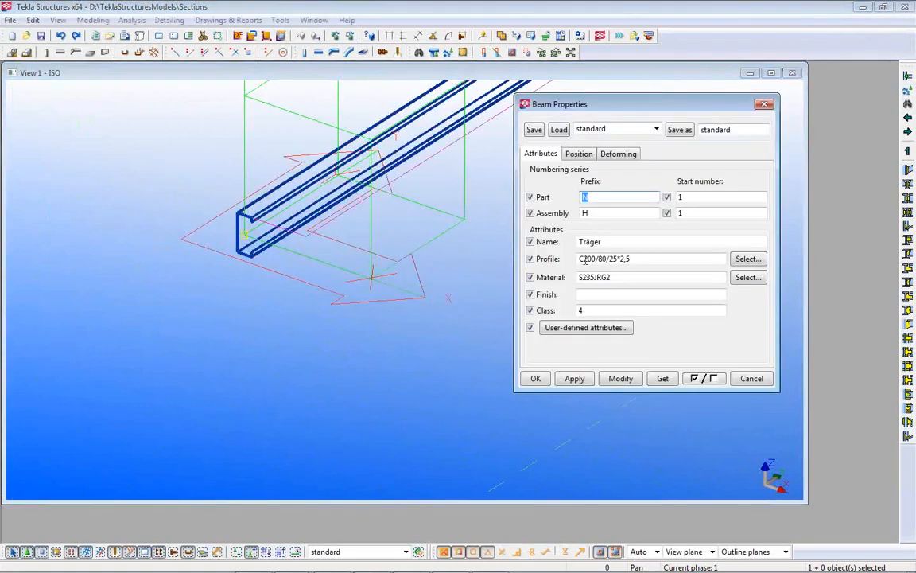
pyautogui.click(400, 373)
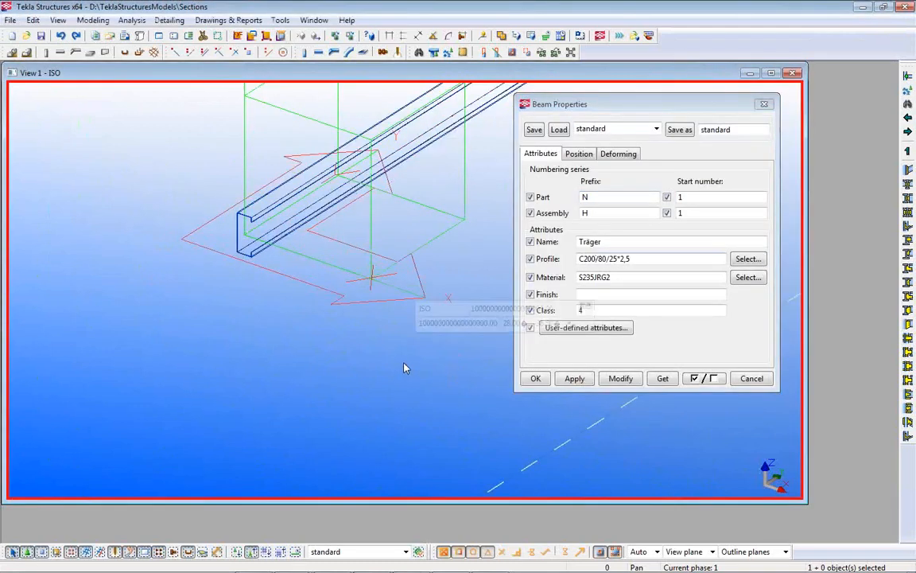
pyautogui.click(747, 378)
# Check the profile of the middle I-section beam in its beam properties, and close them to view all the beams.
pyautogui.scroll(-1, 460, 364)
pyautogui.scroll(-2, 462, 364)
pyautogui.moveTo(756, 411); pyautogui.dragTo(274, 288, button='middle')
pyautogui.scroll(-1, 274, 288)
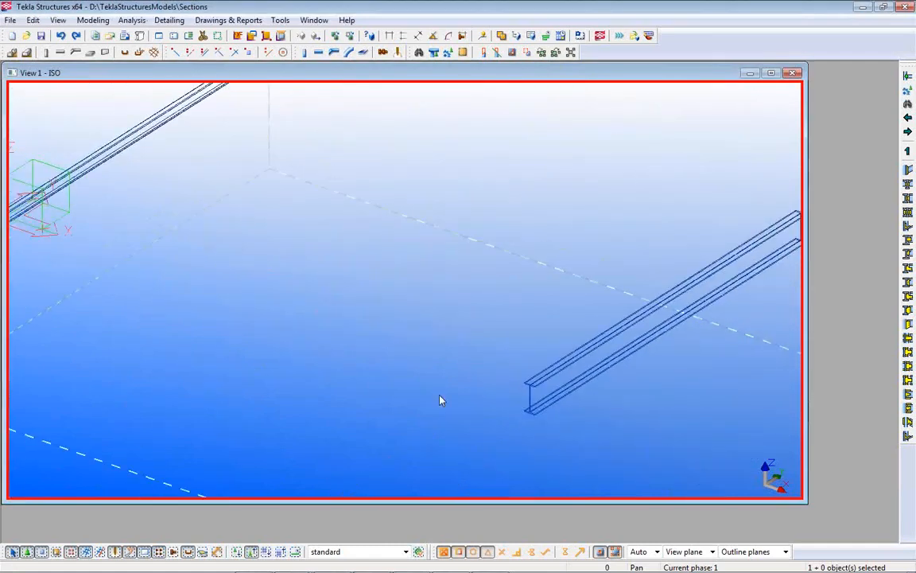
pyautogui.doubleClick(554, 382)
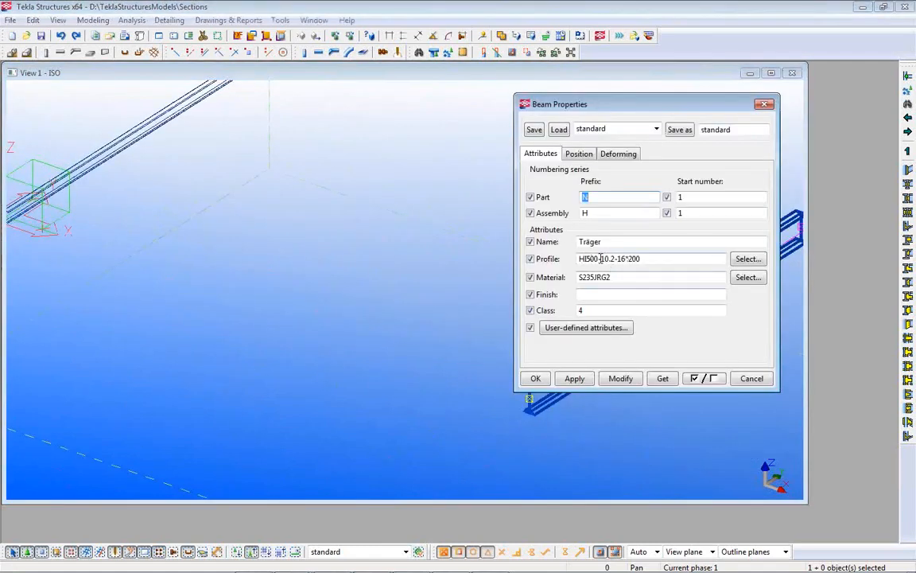
pyautogui.click(752, 379)
pyautogui.keyDown('ctrl'); pyautogui.moveTo(506, 380); pyautogui.dragTo(364, 354, button='middle'); pyautogui.keyUp('ctrl')
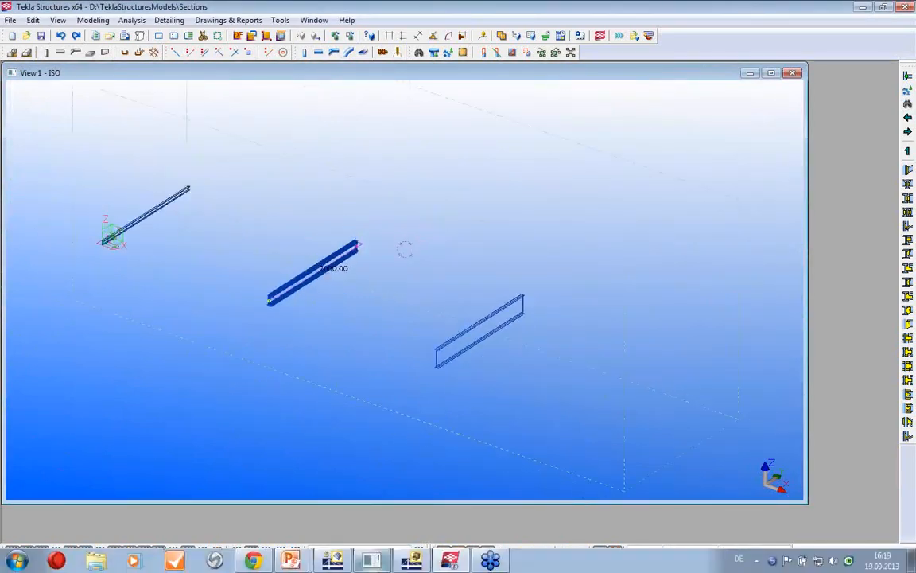
# Switch to RFEM and open the Project Manager.
pyautogui.moveTo(334, 562)
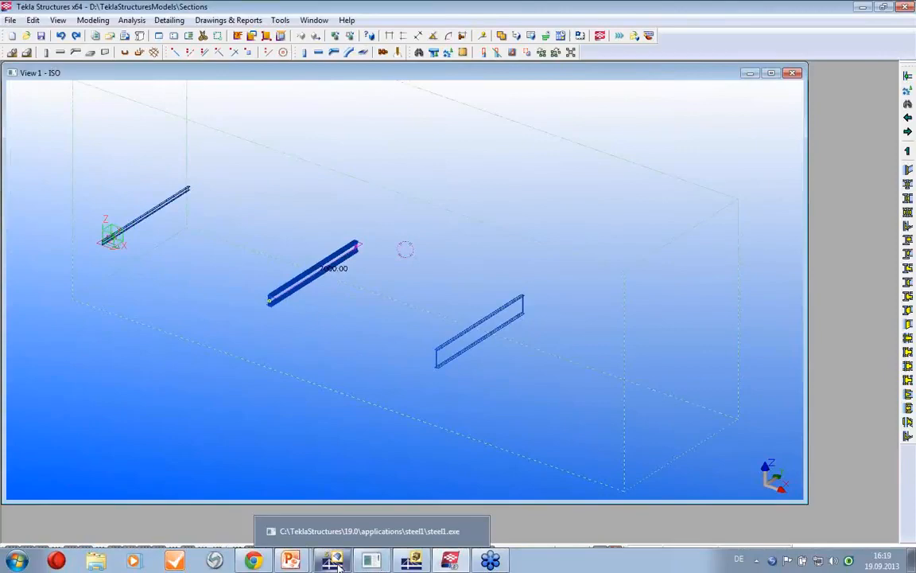
pyautogui.click(327, 531)
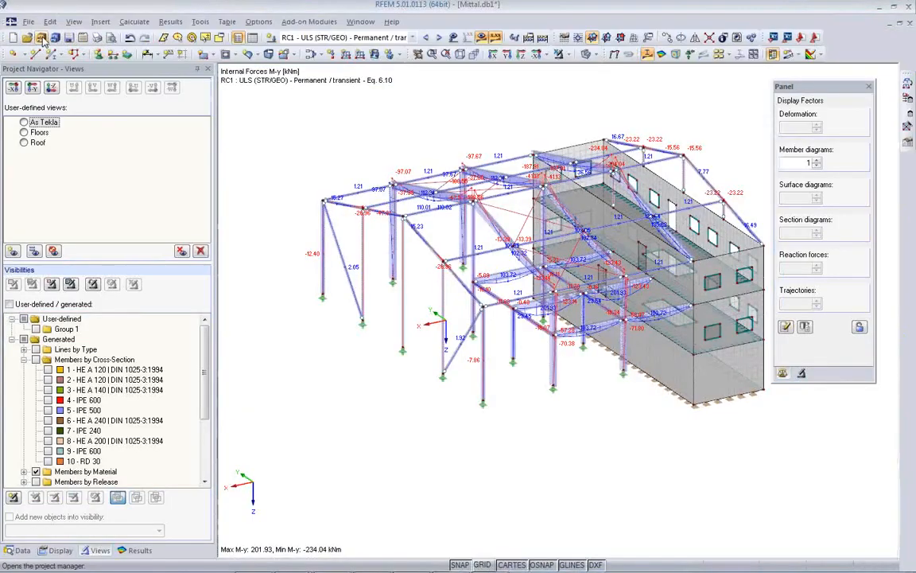
pyautogui.click(42, 38)
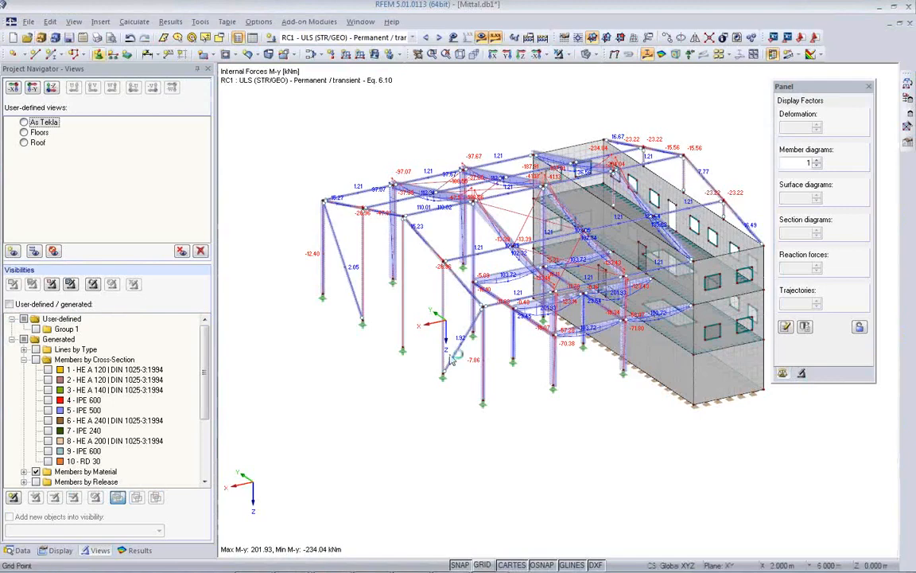
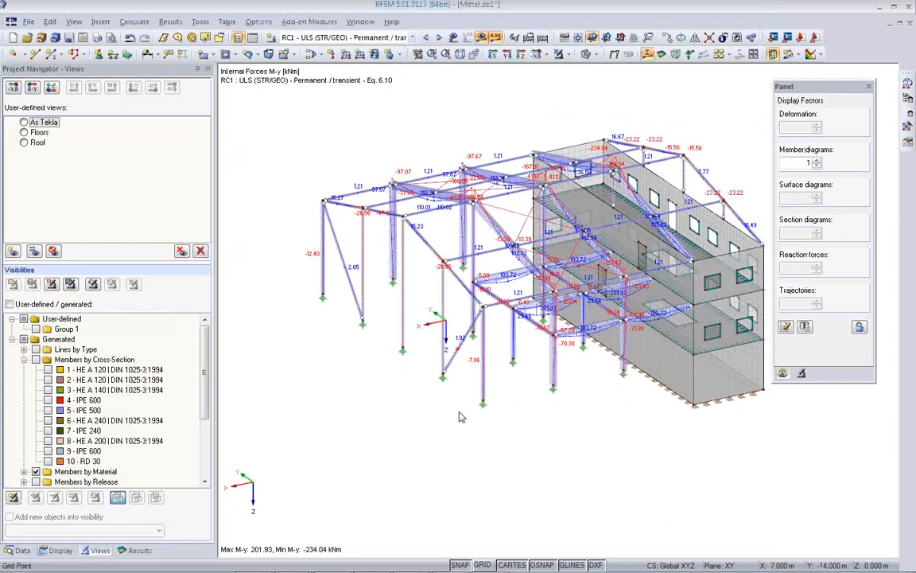
pyautogui.keyDown('ctrl'); pyautogui.moveTo(459, 416); pyautogui.dragTo(513, 455, button='middle'); pyautogui.keyUp('ctrl')
pyautogui.moveTo(368, 565)
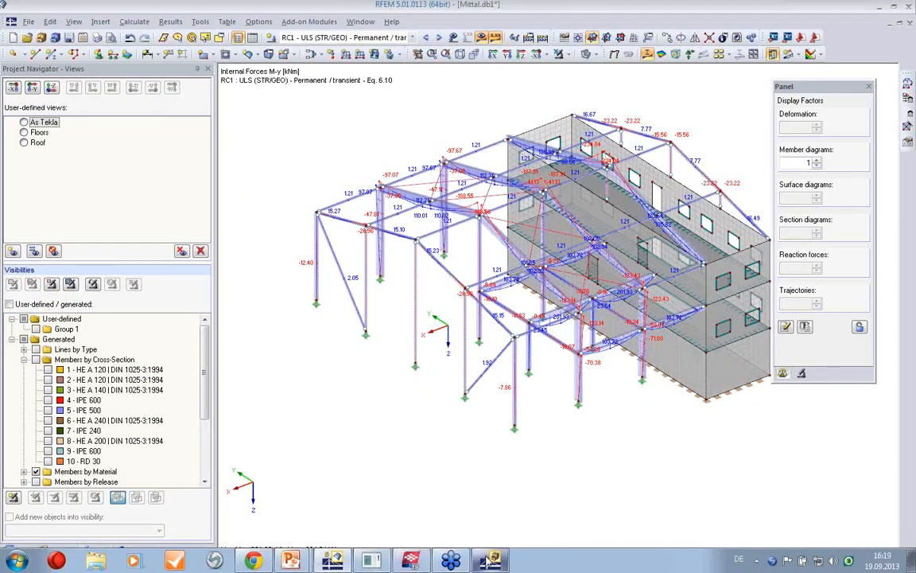
pyautogui.click(334, 561)
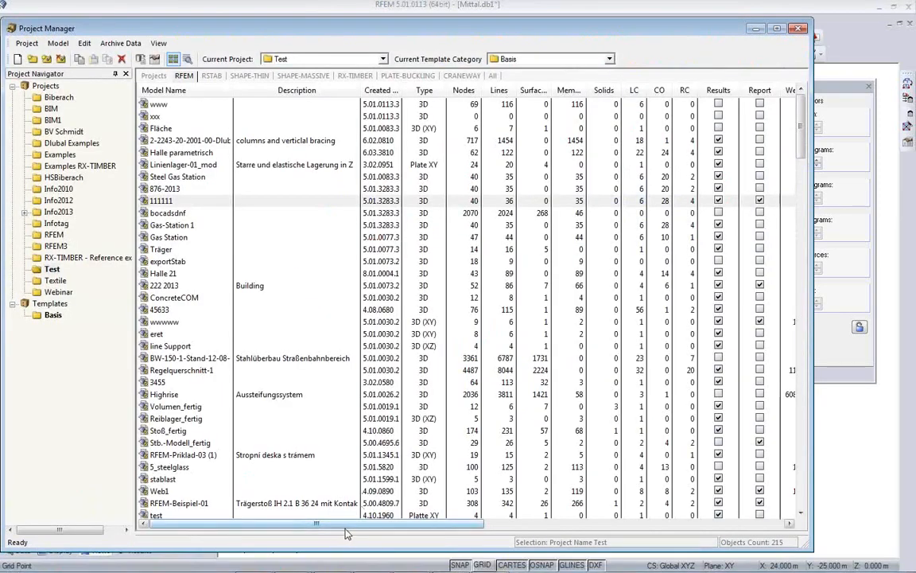
# Browse the model thumbnails of the Info2013 and Webinar projects, and minimize the Project Manager.
pyautogui.moveTo(345, 531); pyautogui.dragTo(349, 325)
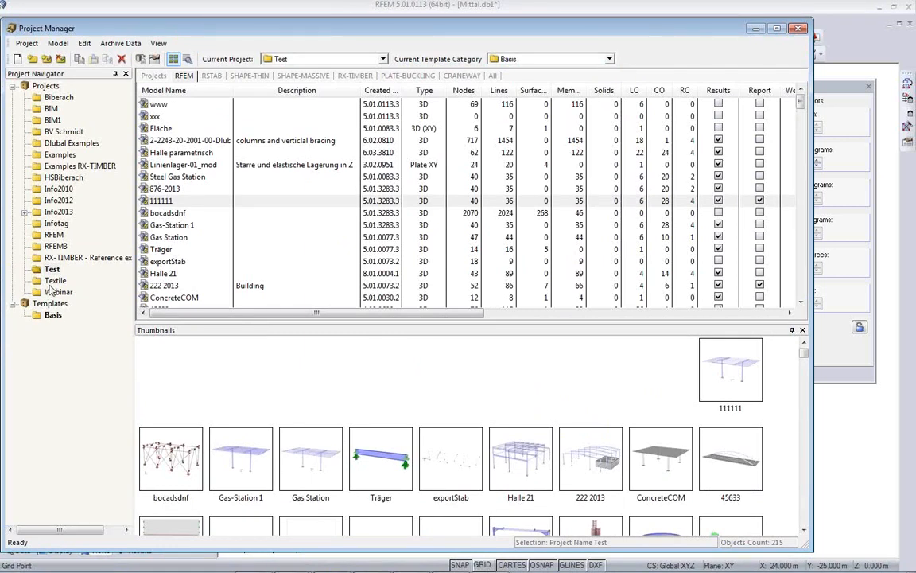
pyautogui.click(57, 211)
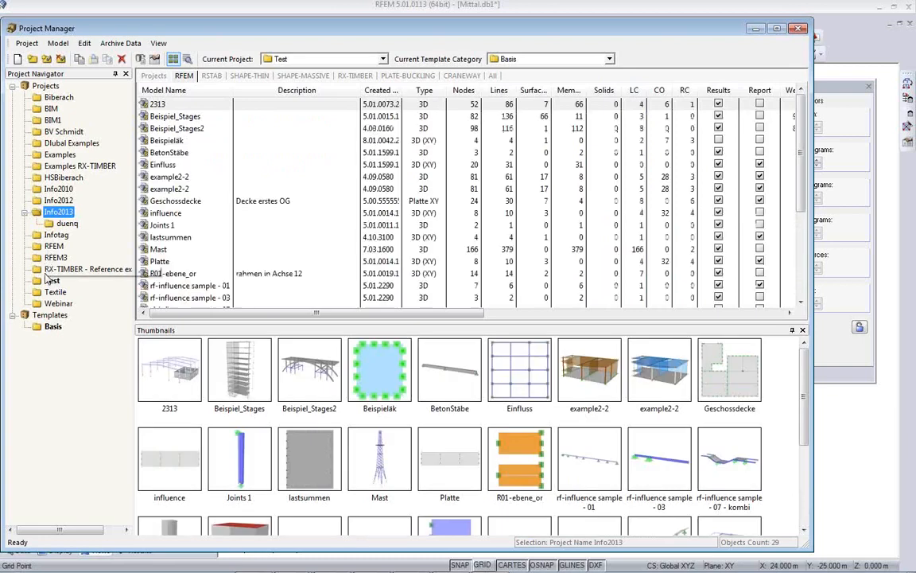
pyautogui.click(59, 303)
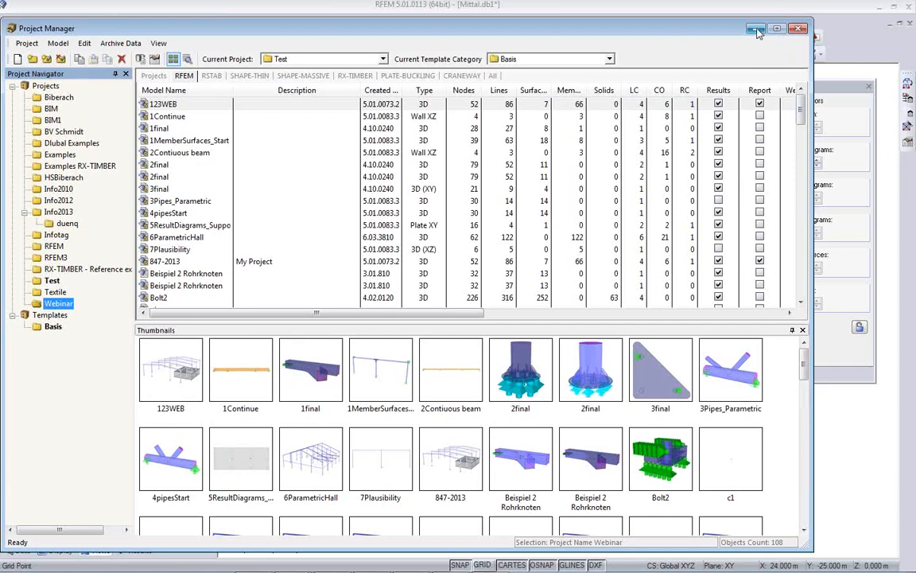
pyautogui.click(756, 30)
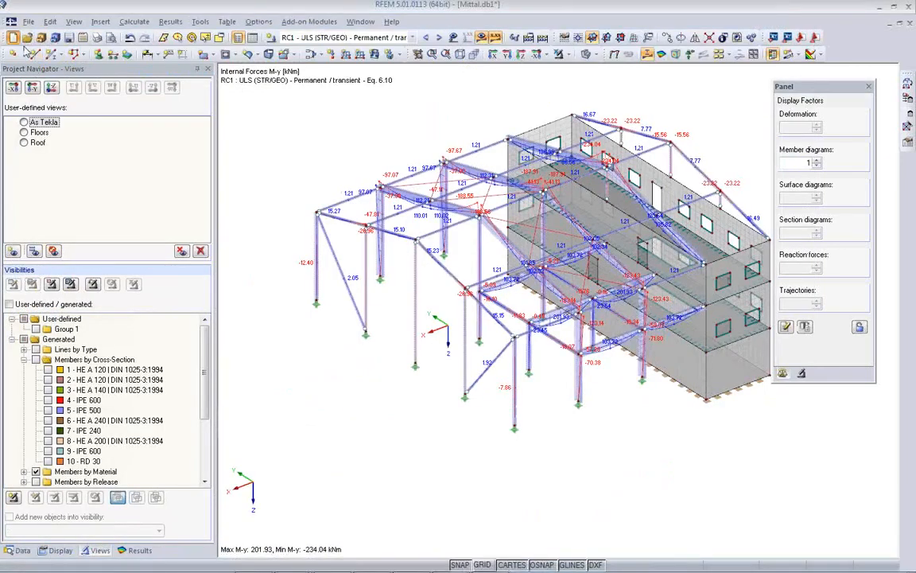
# Create a new 3D model named t3w5 in the Test project, classified according to EN 1990 with the CEN annex.
pyautogui.hotkey('ctrl', 'n')
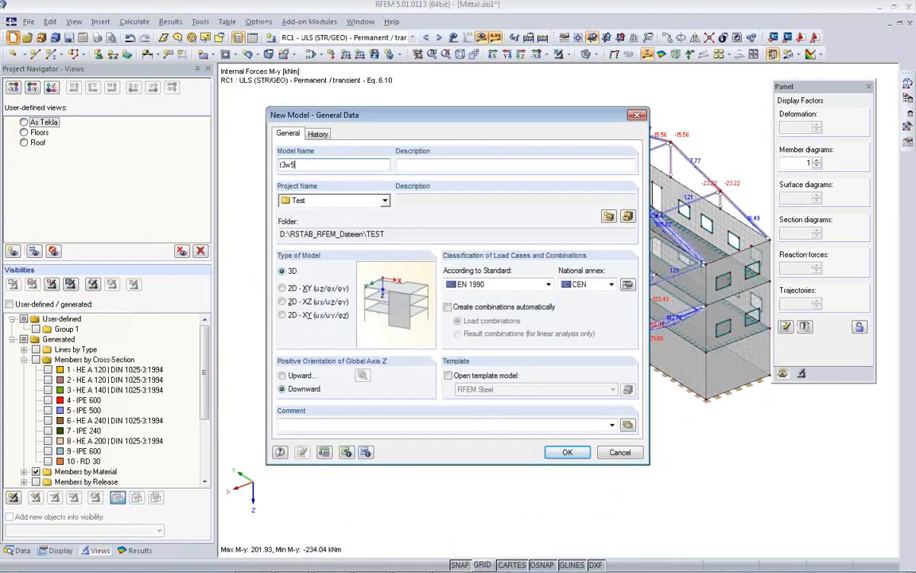
pyautogui.press('Escape')
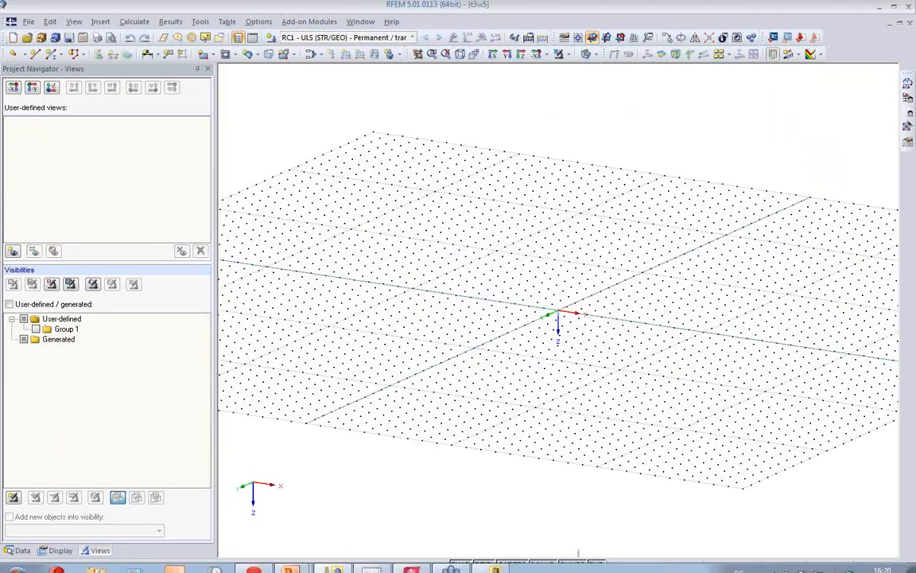
# Switch to Tekla Structures to view the beams of the Sections model, and return to RFEM.
pyautogui.click(407, 563)
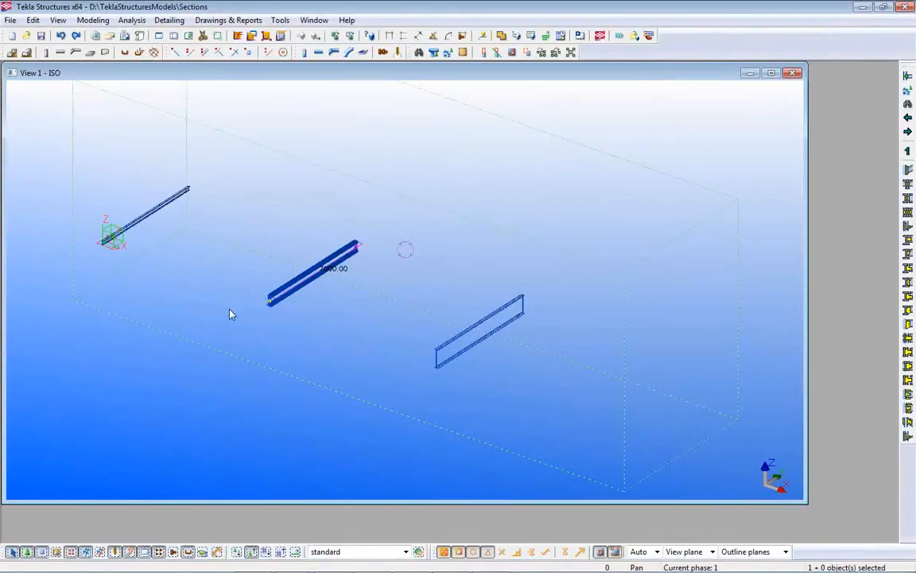
pyautogui.scroll(2, 179, 267)
pyautogui.moveTo(434, 565)
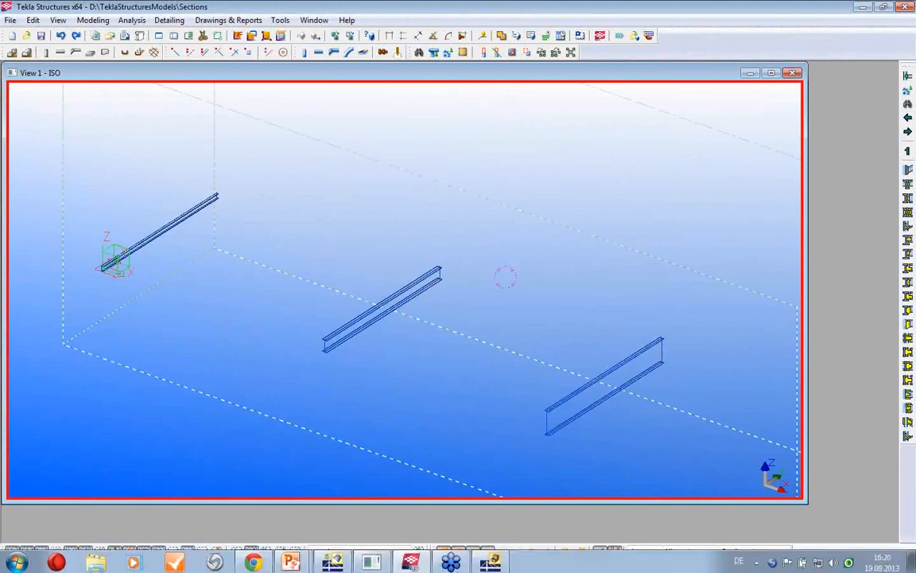
pyautogui.click(447, 562)
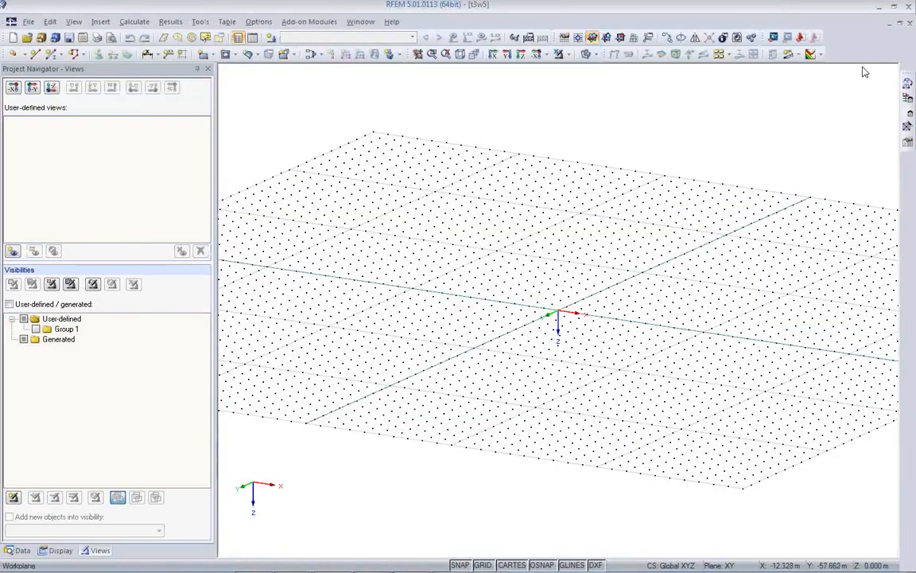
# Import the Sections model from Tekla Structures into the empty RFEM model and view the imported members.
pyautogui.click(776, 40)
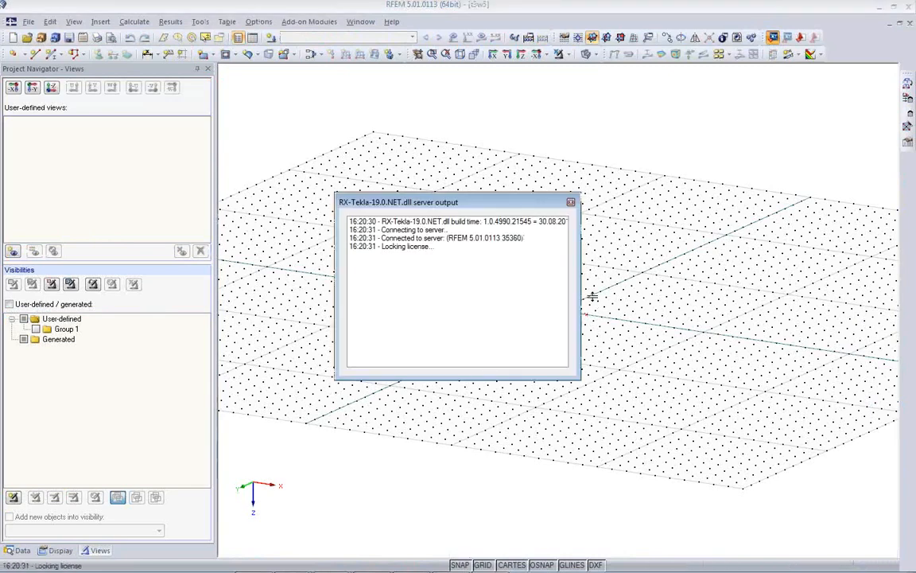
pyautogui.click(146, 335)
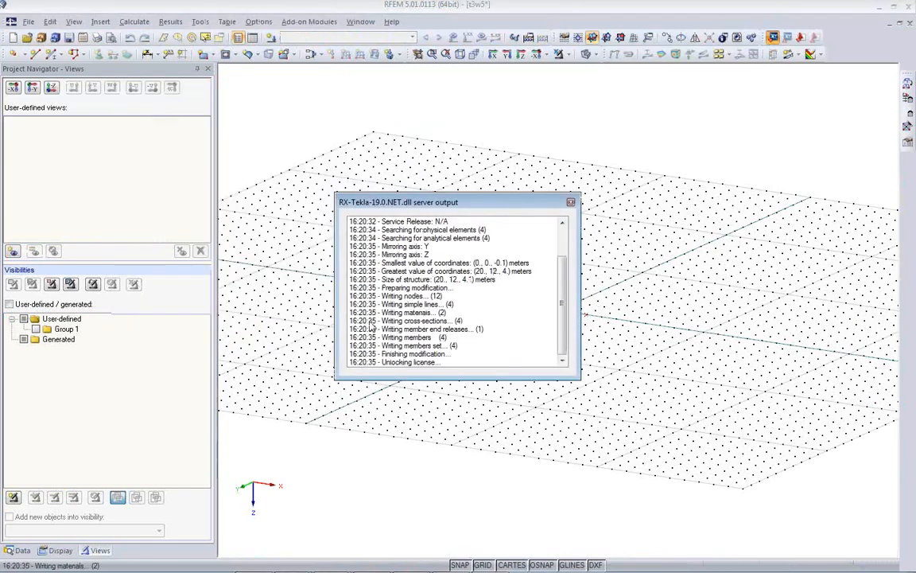
pyautogui.scroll(5, 430, 331)
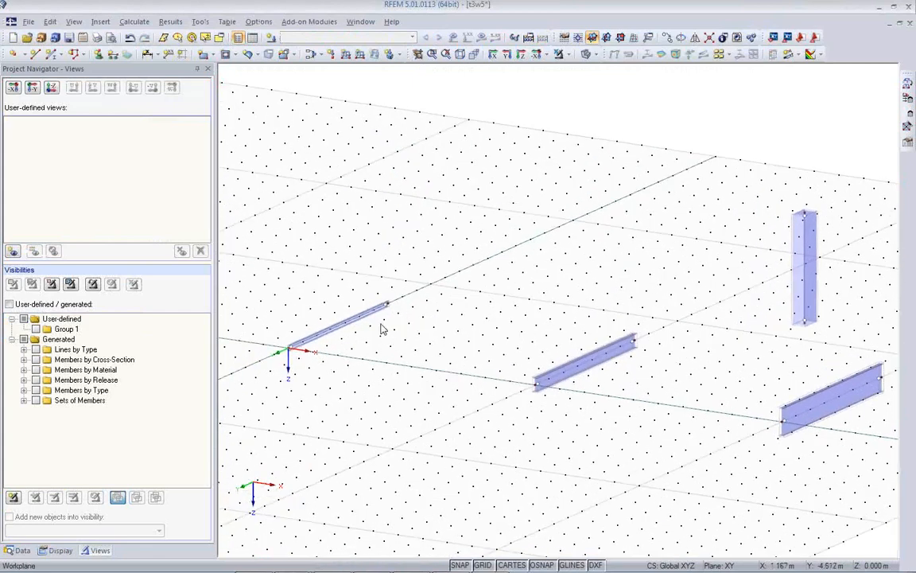
# Examine the beam at the origin up close and check the vertical column's cross-section in its member properties.
pyautogui.scroll(6, 360, 328)
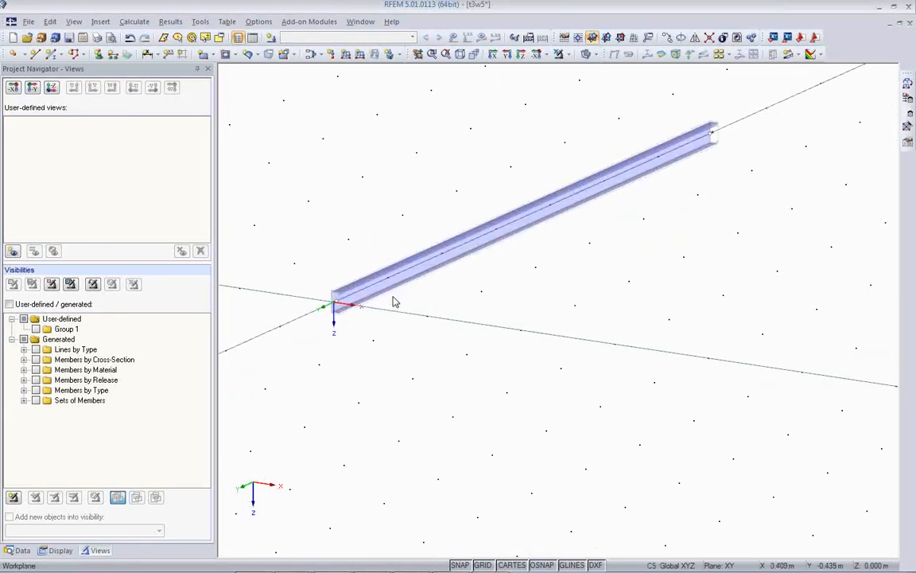
pyautogui.scroll(4, 284, 263)
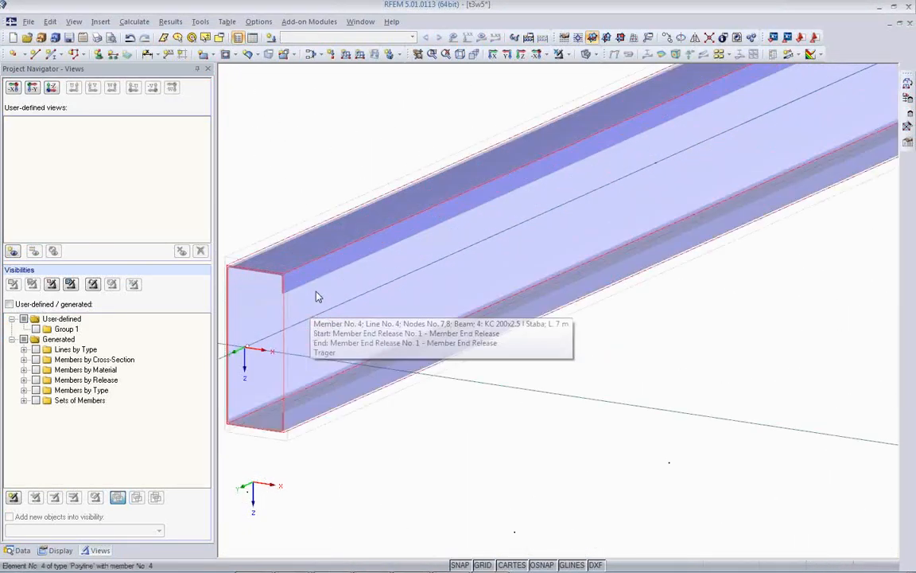
pyautogui.scroll(-8, 316, 271)
pyautogui.scroll(4, 559, 311)
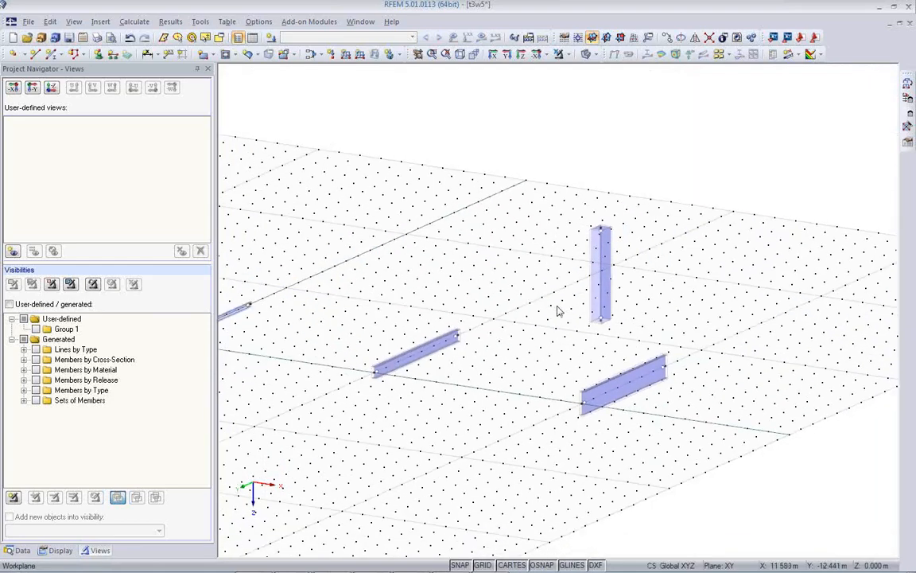
pyautogui.scroll(2, 628, 223)
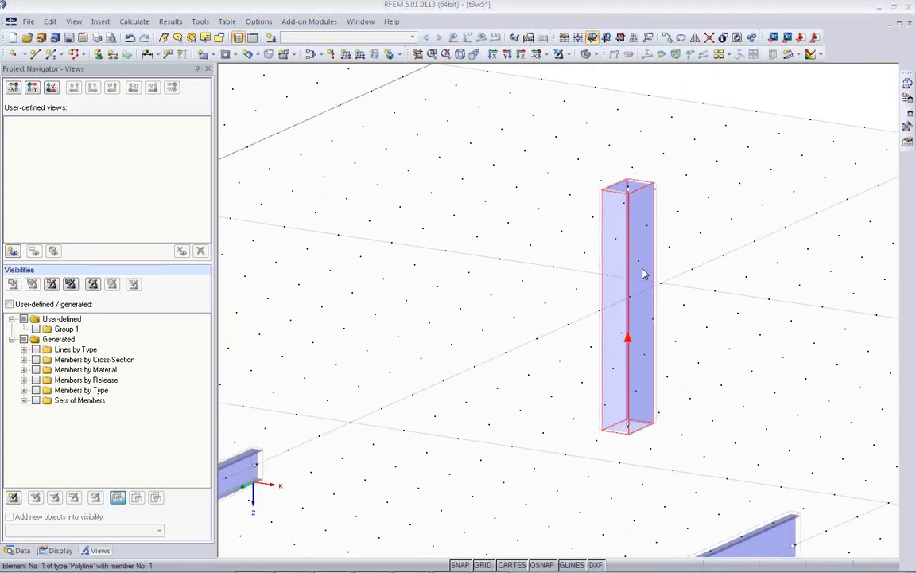
pyautogui.doubleClick(642, 270)
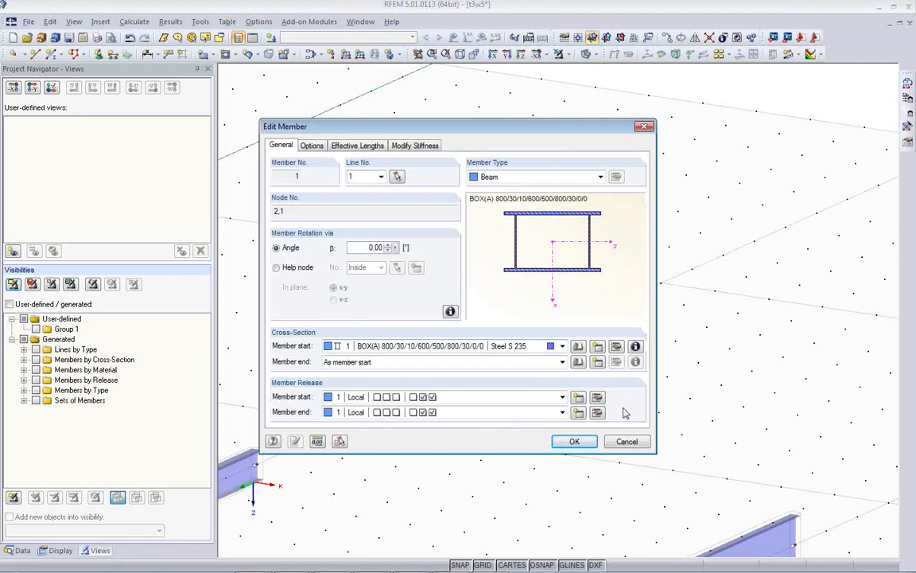
pyautogui.click(626, 441)
pyautogui.scroll(-4, 613, 433)
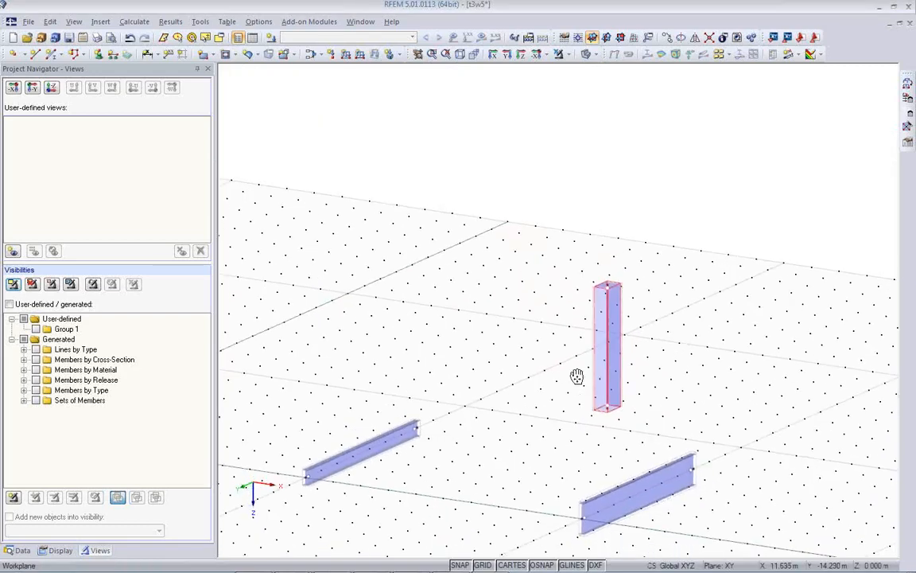
pyautogui.moveTo(577, 376); pyautogui.dragTo(609, 291, button='middle')
# Switch to Tekla Structures to check the column's profile in its properties, and return to RFEM.
pyautogui.click(409, 563)
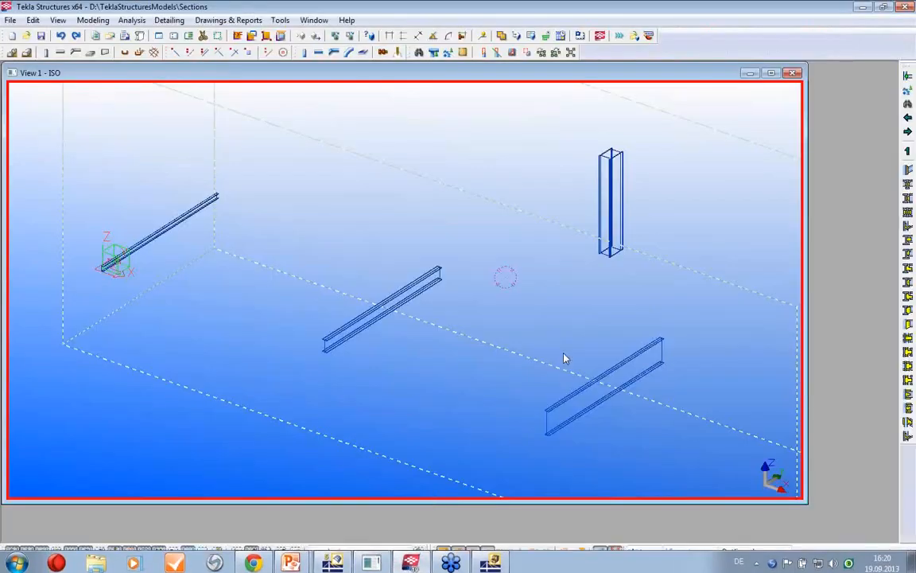
pyautogui.doubleClick(610, 195)
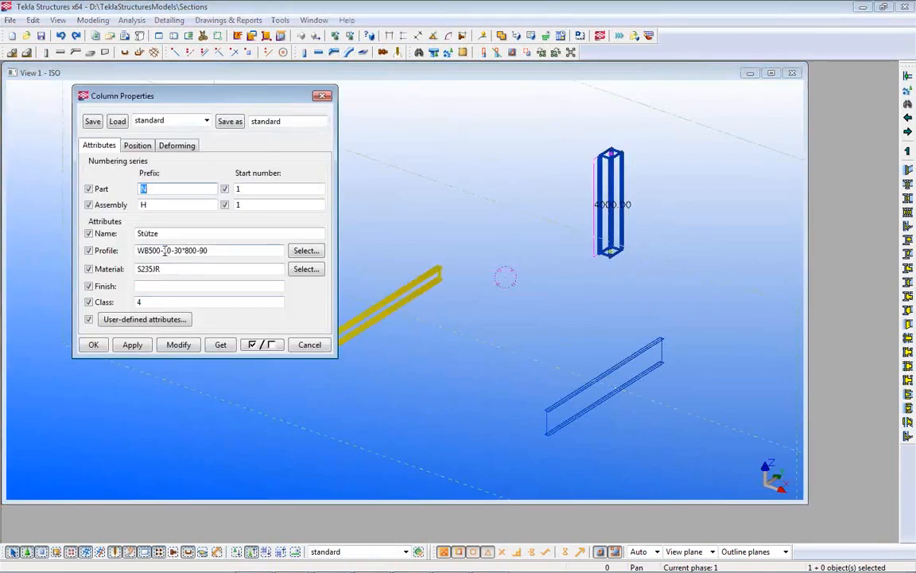
pyautogui.click(486, 360)
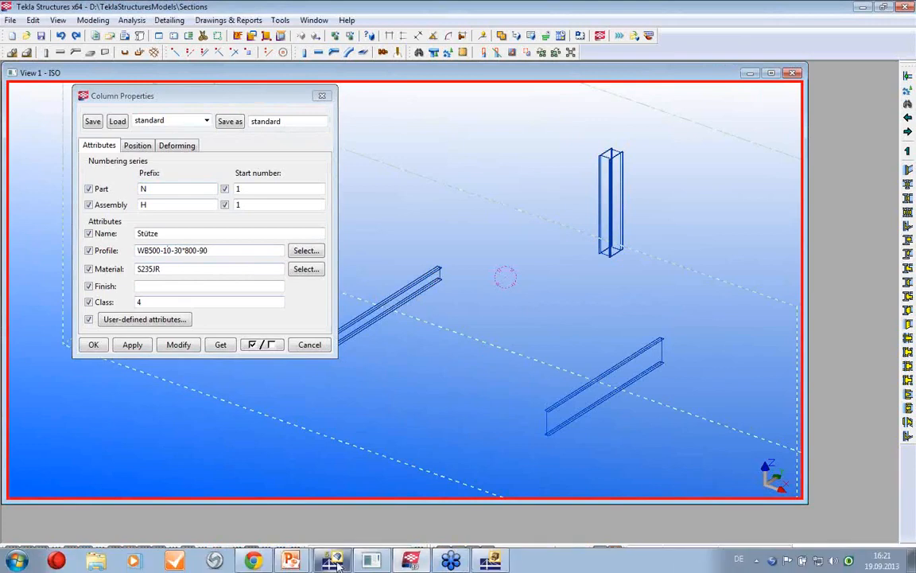
pyautogui.moveTo(339, 563)
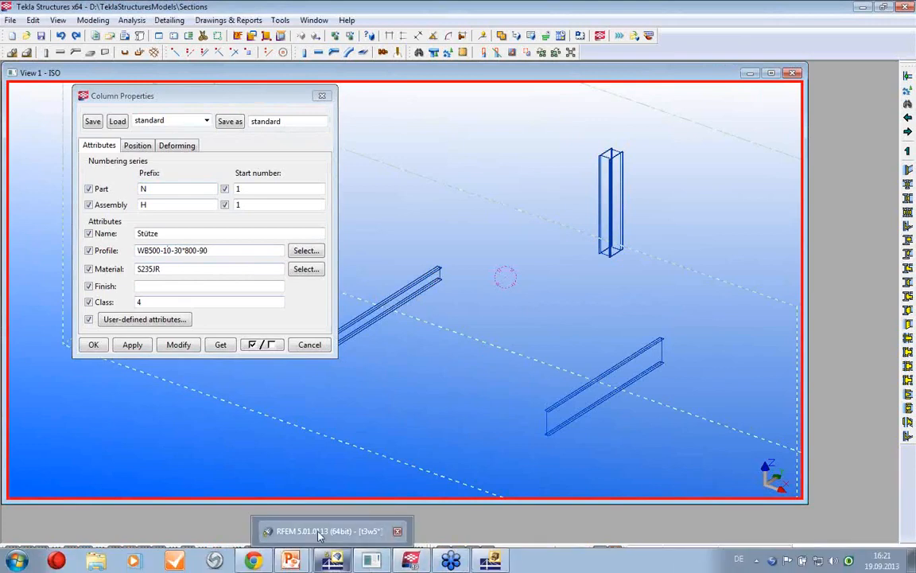
pyautogui.click(318, 498)
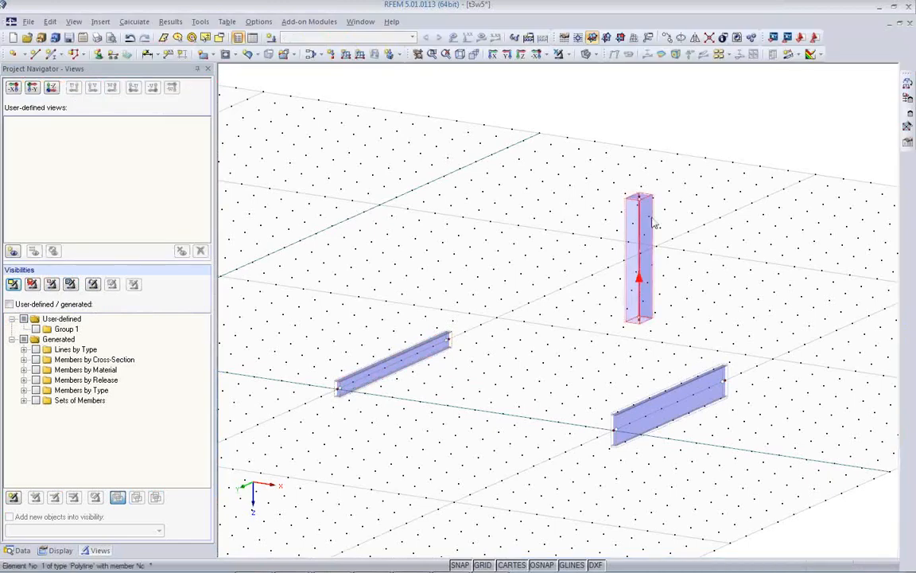
# Change the column's cross-section to BOX(A) 900/30/10/600/500/1000/30/0/0.
pyautogui.doubleClick(642, 223)
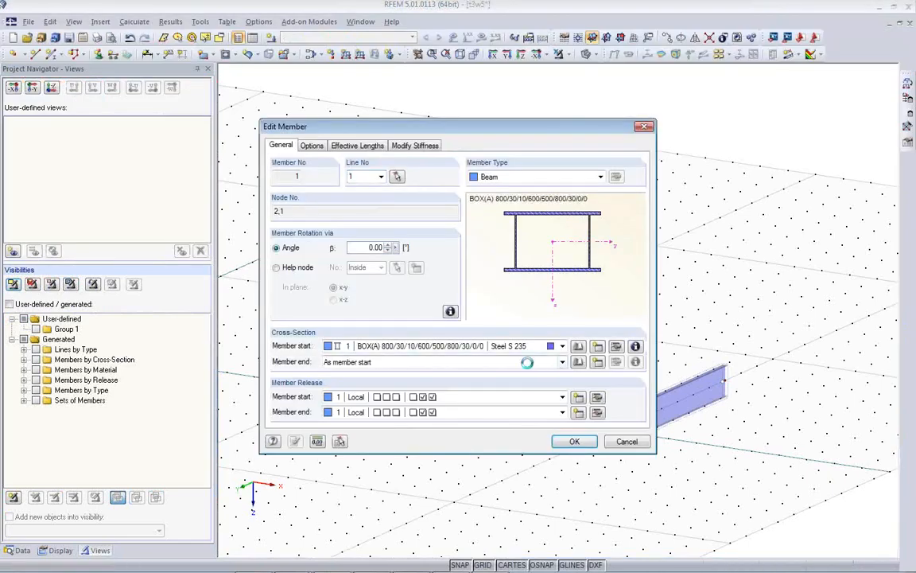
pyautogui.click(616, 347)
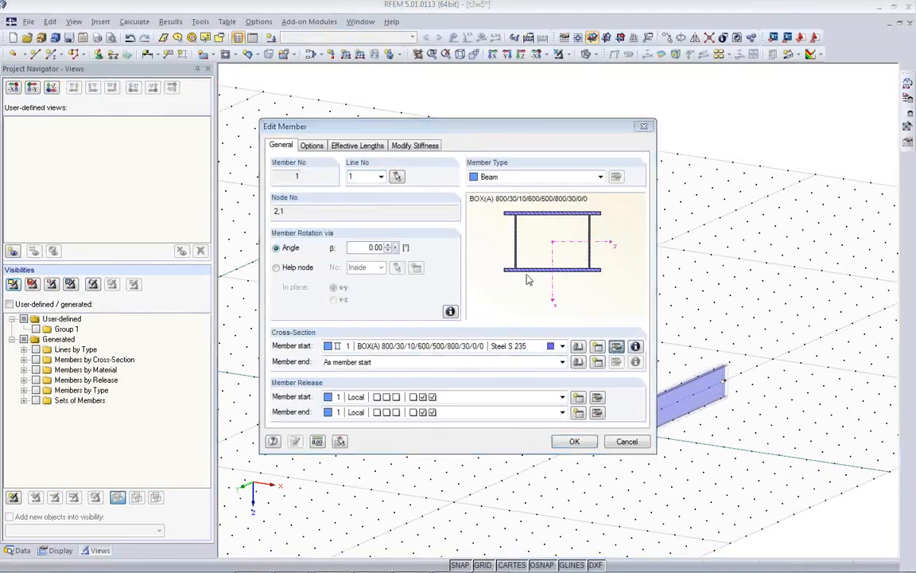
pyautogui.moveTo(352, 137); pyautogui.dragTo(346, 138)
pyautogui.write('900/30/10/600/500/800/30/0/0')
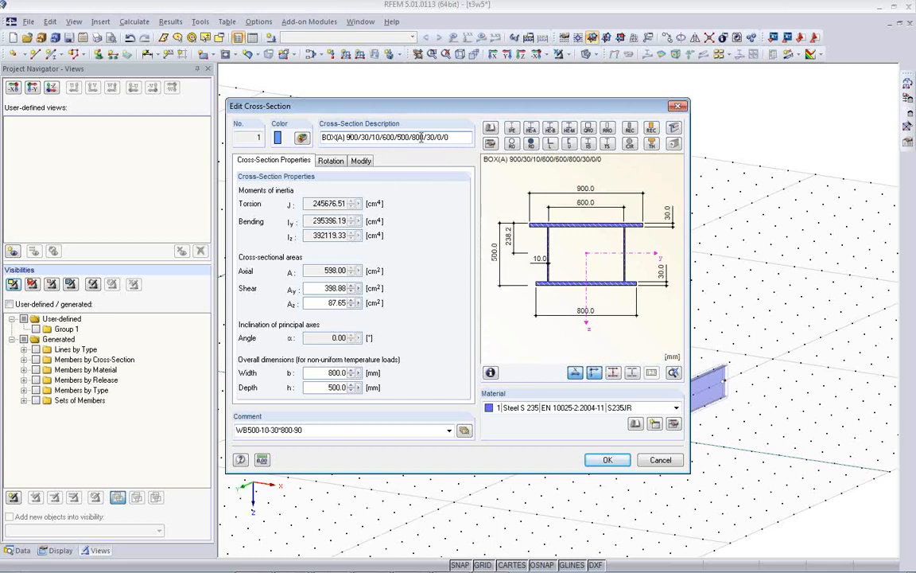
pyautogui.press('Delete')
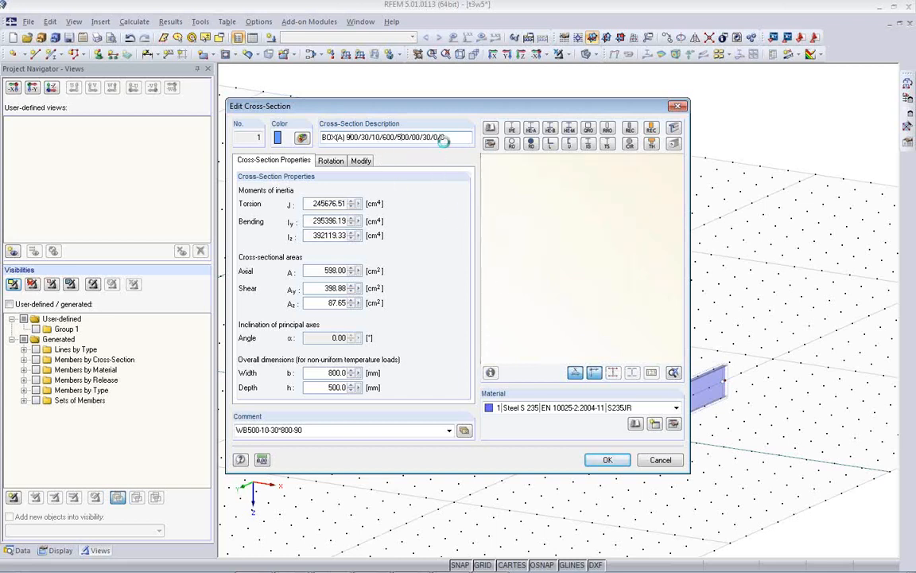
pyautogui.write('10')
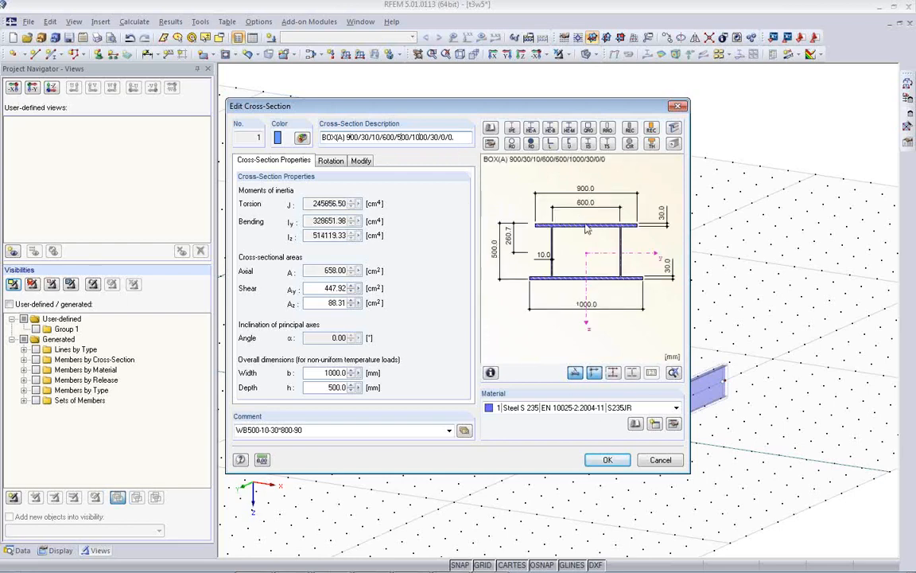
pyautogui.click(607, 461)
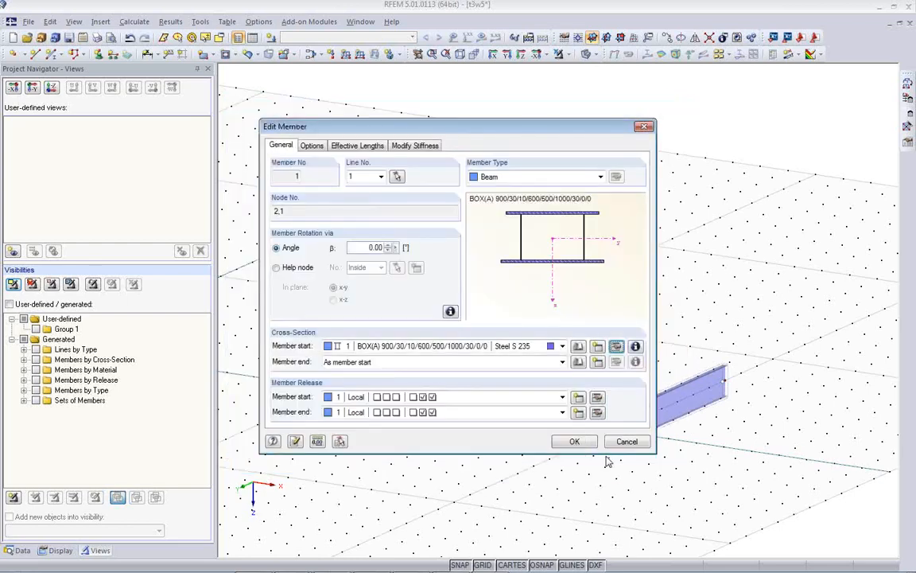
pyautogui.click(577, 439)
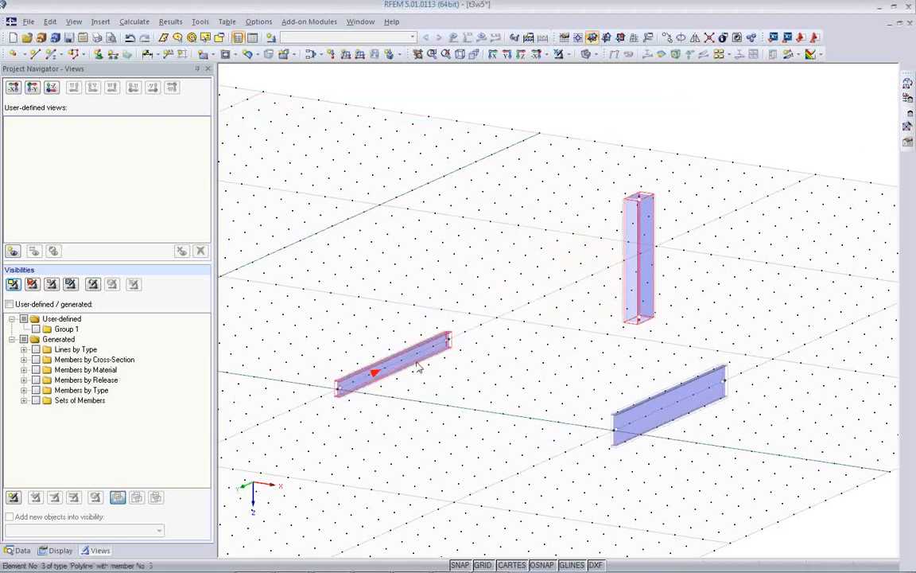
# Inspect the middle beam's cross-section and the parametric thin-walled types in the cross-section library, leaving everything unchanged.
pyautogui.doubleClick(376, 368)
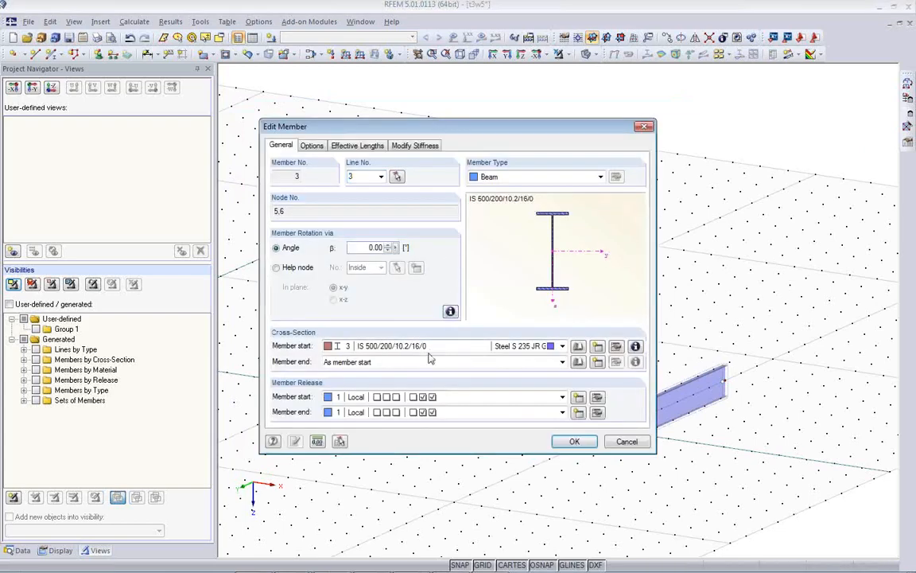
pyautogui.click(598, 347)
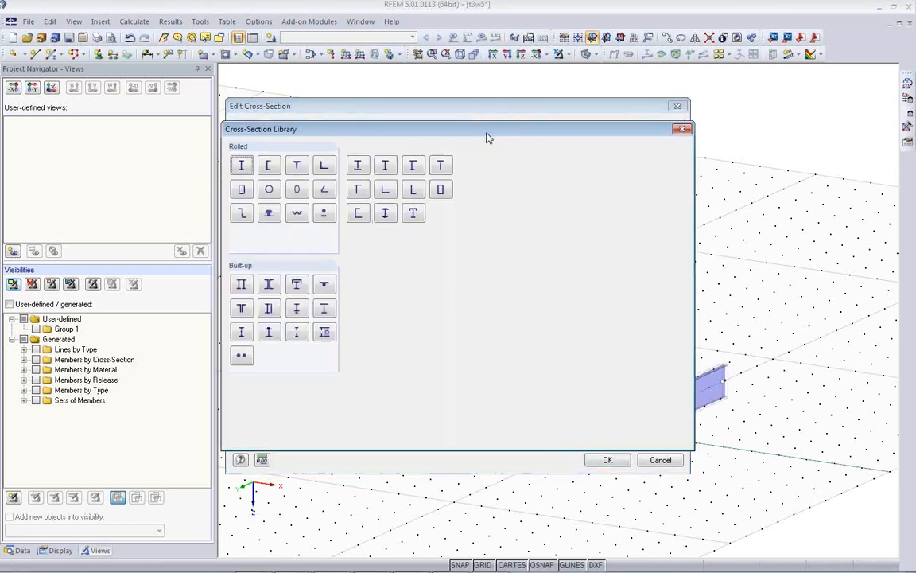
pyautogui.click(492, 142)
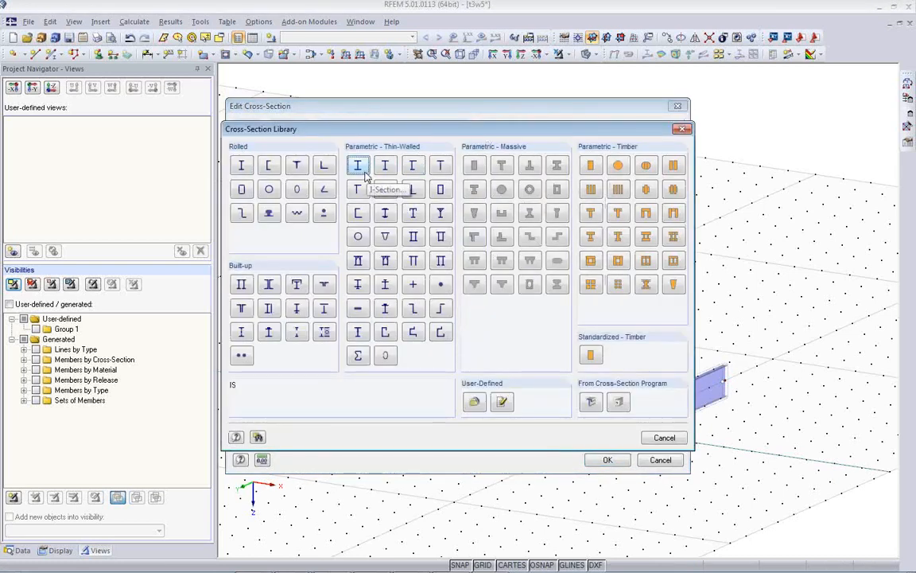
pyautogui.click(655, 438)
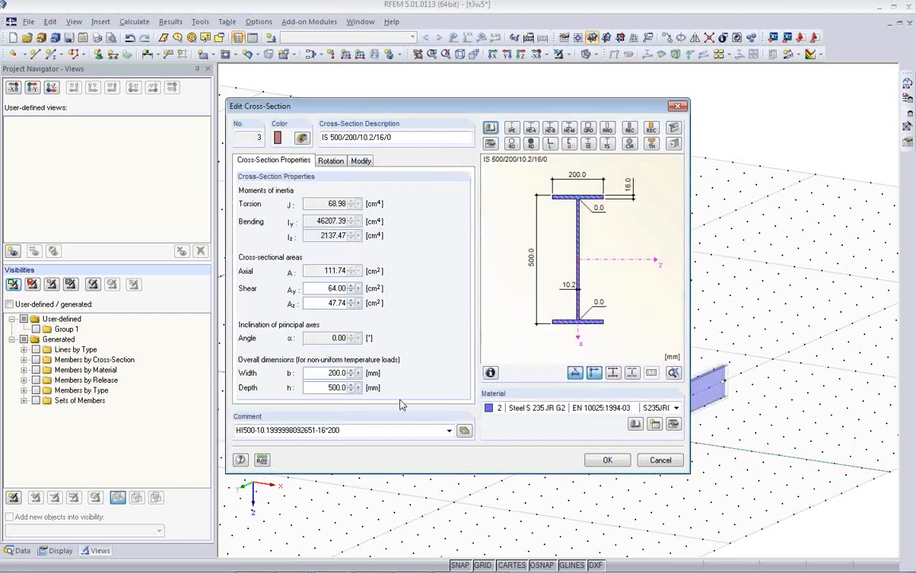
pyautogui.click(659, 460)
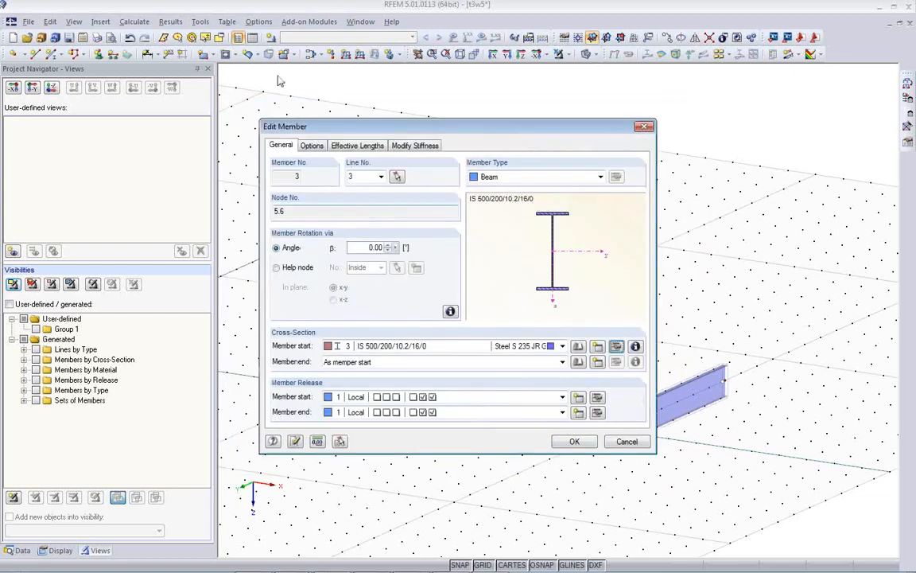
pyautogui.click(627, 441)
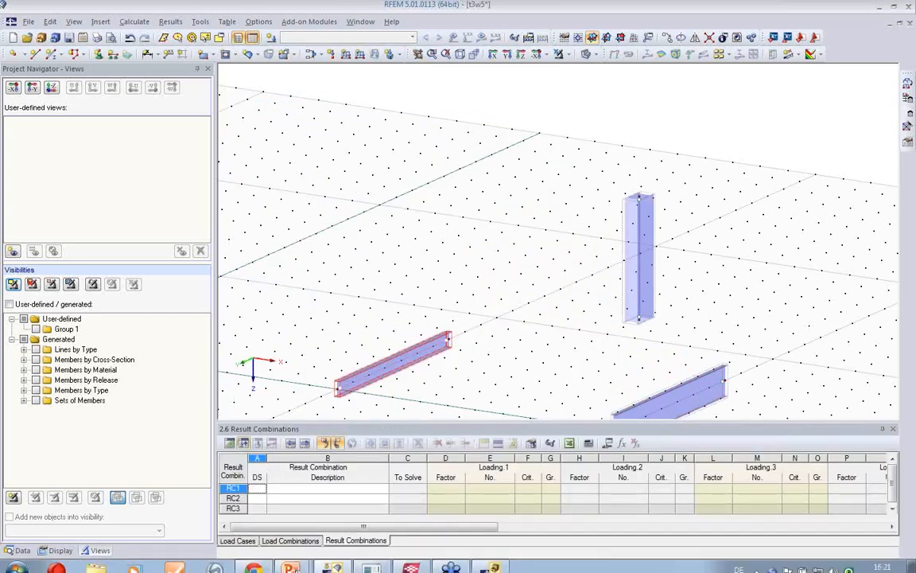
# Set cross-section 2, the welded symmetric I, to height 1200 mm and width 200 mm, and check its section properties.
pyautogui.click(230, 450)
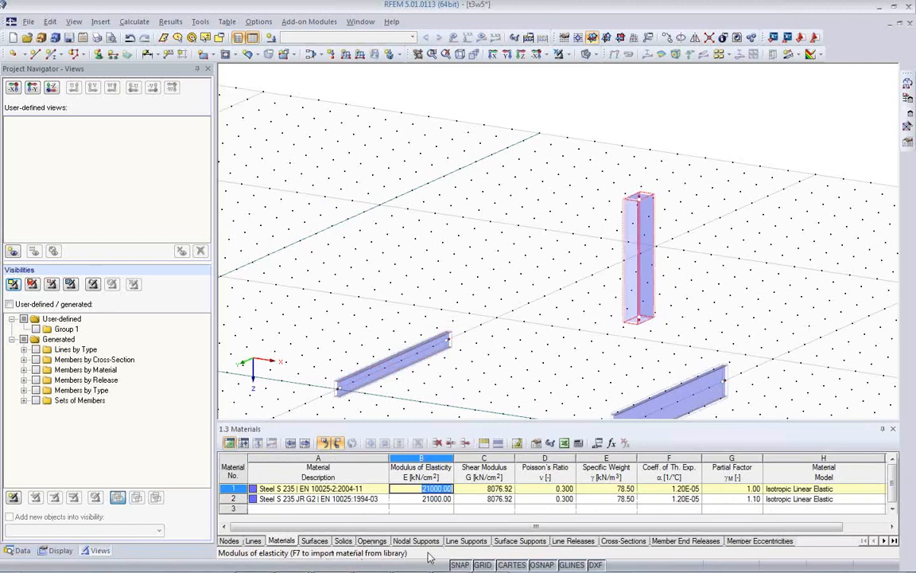
pyautogui.click(620, 542)
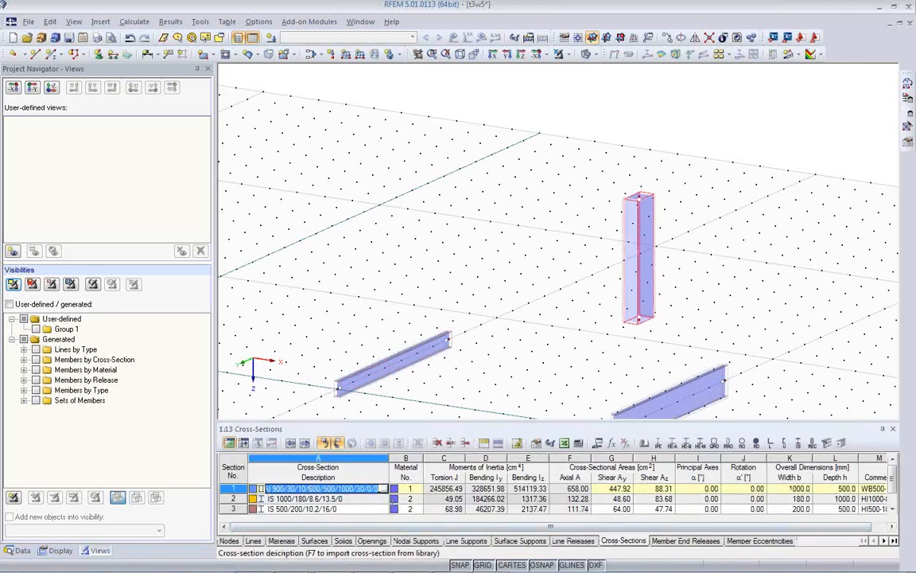
pyautogui.click(386, 500)
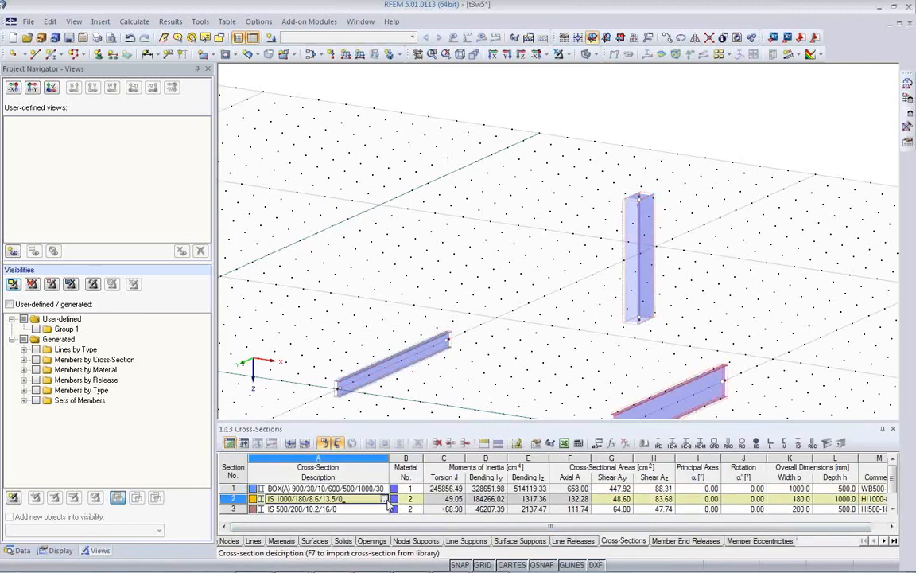
pyautogui.click(385, 499)
pyautogui.click(382, 151)
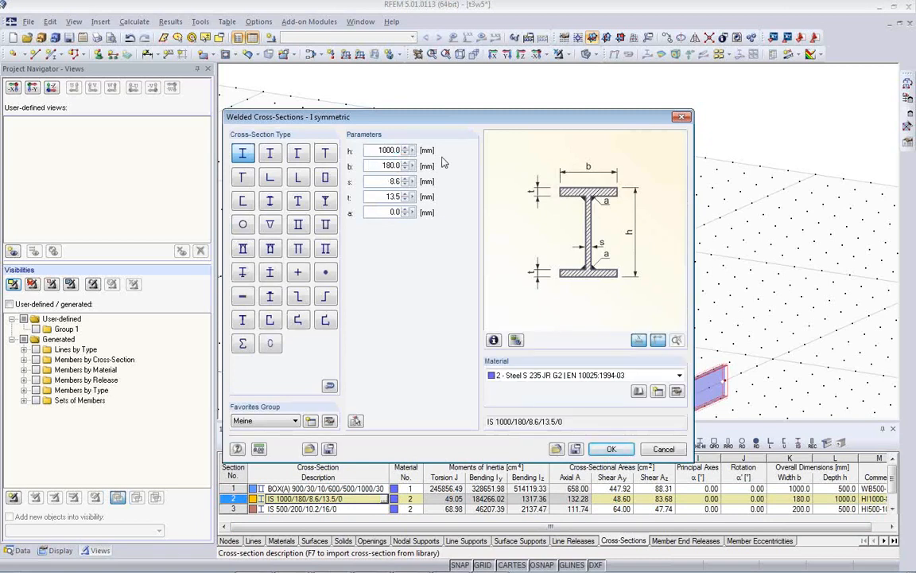
pyautogui.write('2')
pyautogui.doubleClick(385, 166)
pyautogui.write('200')
pyautogui.click(494, 339)
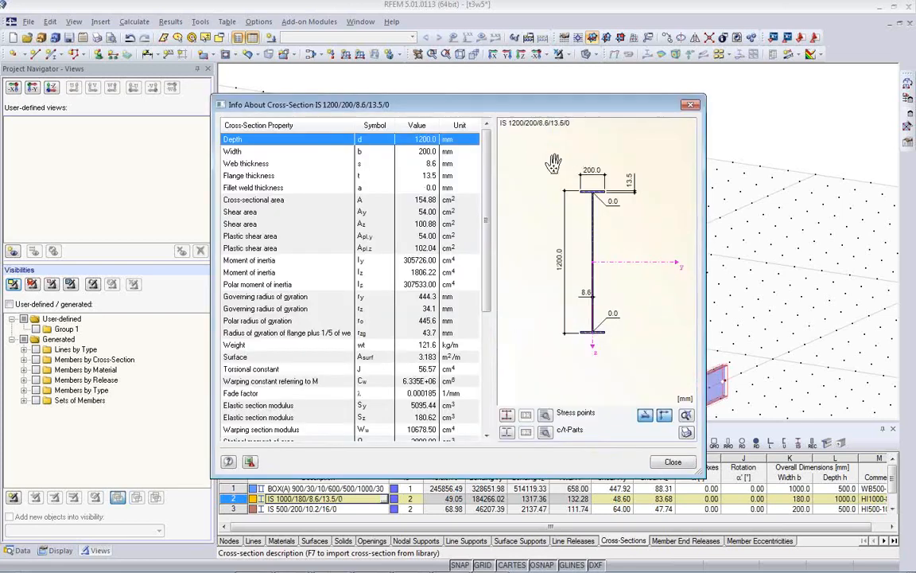
pyautogui.click(673, 462)
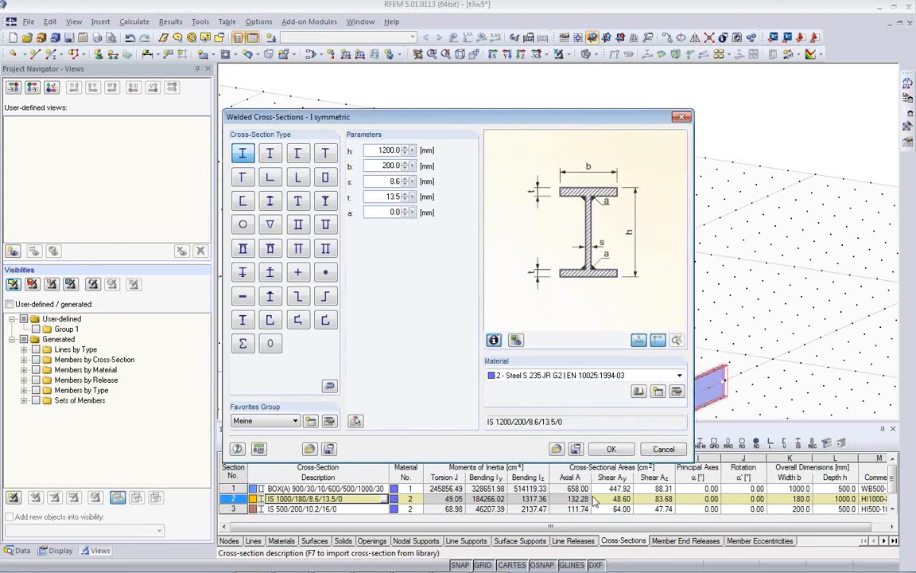
pyautogui.click(612, 448)
# Export the model to Tekla Structures as an update of the existing model, including coordinates, materials, cross-sections and thicknesses.
pyautogui.scroll(2, 629, 279)
pyautogui.scroll(-3, 628, 279)
pyautogui.click(787, 37)
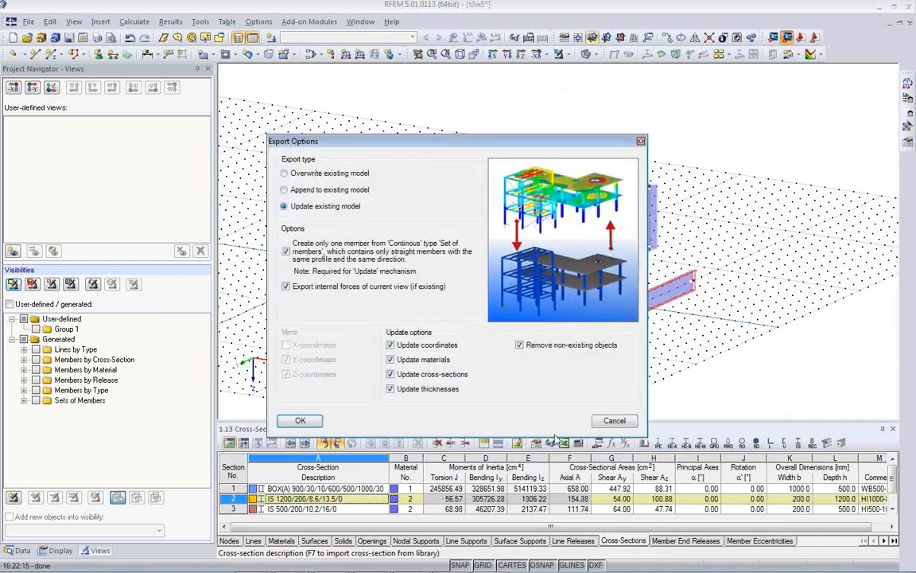
pyautogui.click(300, 420)
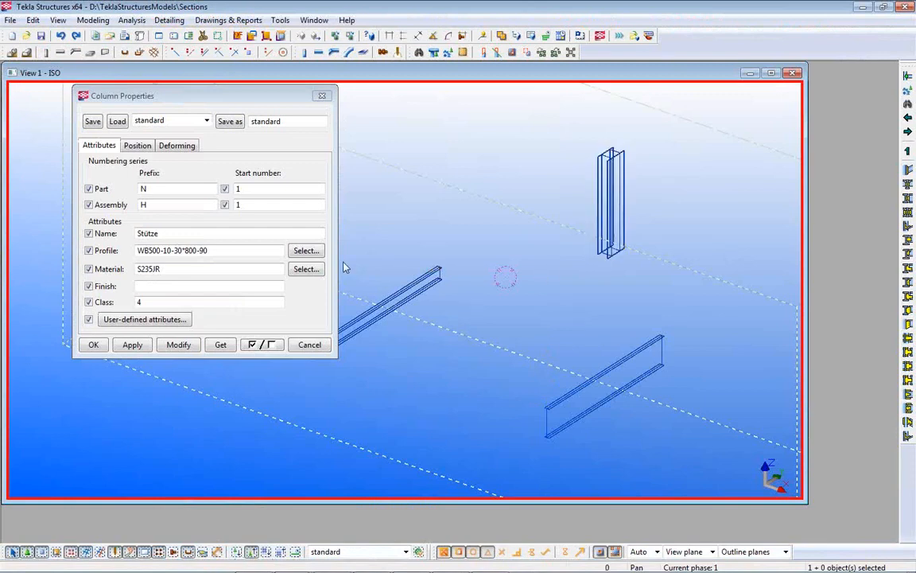
# Check the updated profiles of the front beam and the column in their part properties, leaving both unchanged.
pyautogui.click(311, 346)
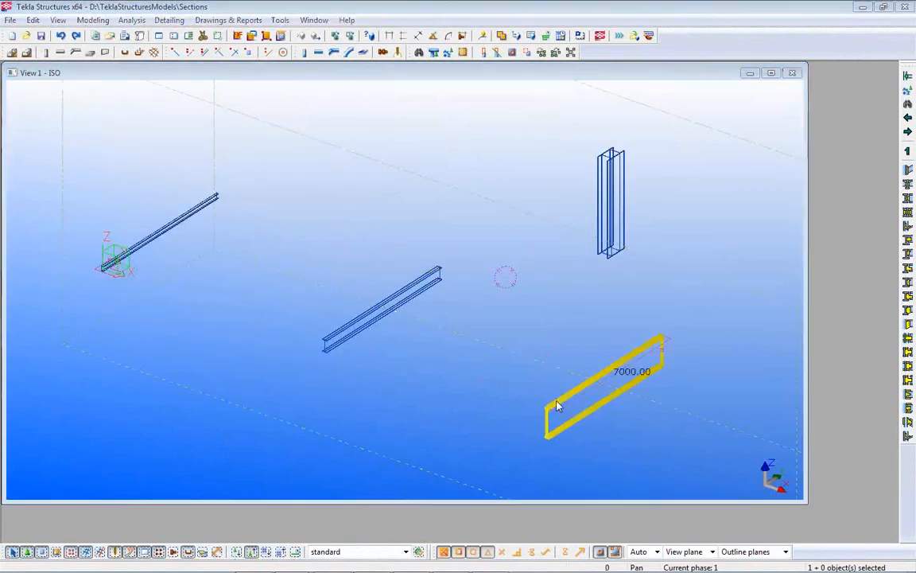
pyautogui.doubleClick(559, 407)
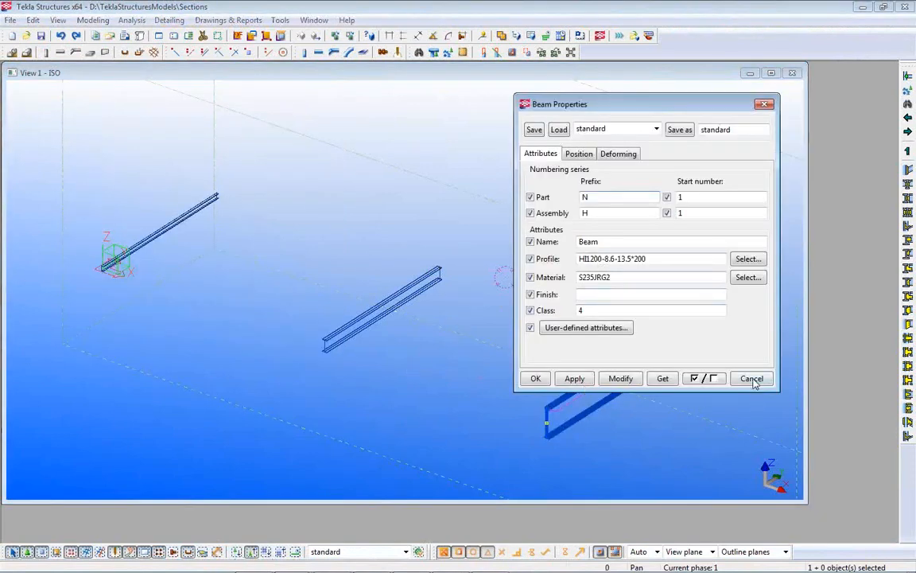
pyautogui.click(752, 378)
pyautogui.click(620, 230)
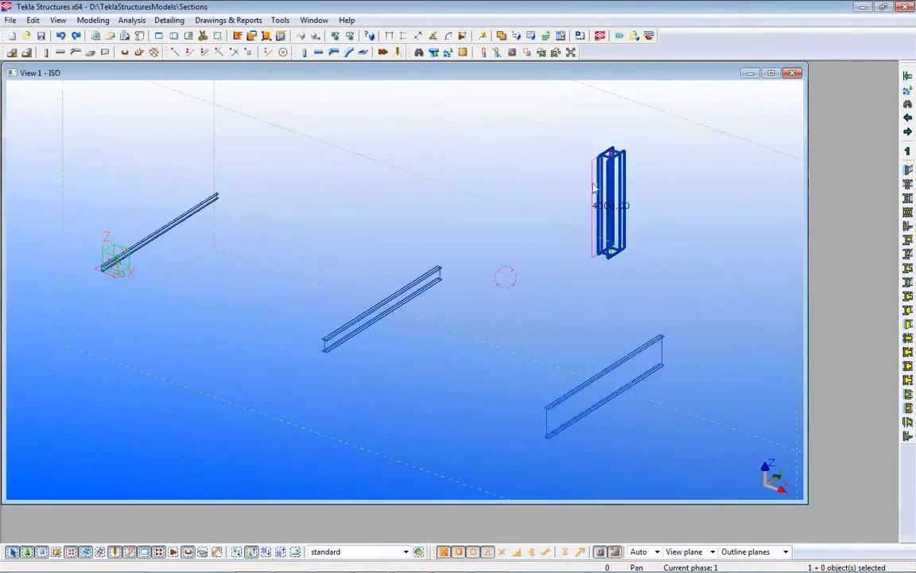
pyautogui.doubleClick(614, 183)
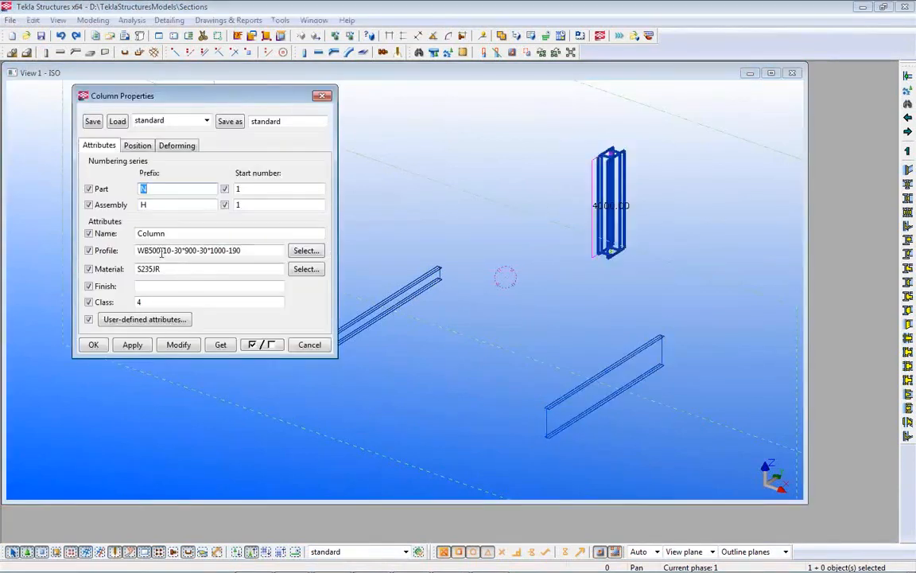
pyautogui.click(309, 346)
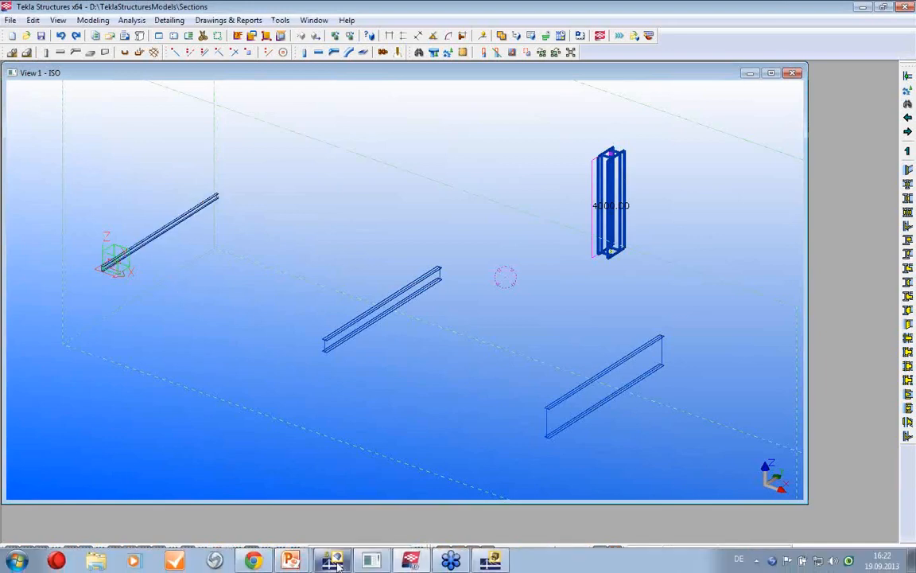
# Switch to RFEM and inspect the material conversion table in the import detail settings.
pyautogui.click(334, 560)
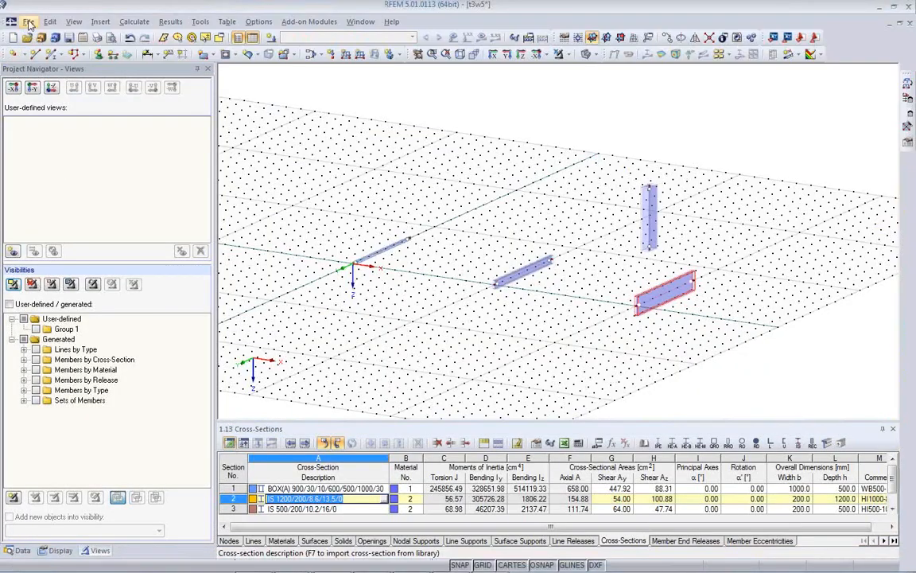
pyautogui.click(28, 22)
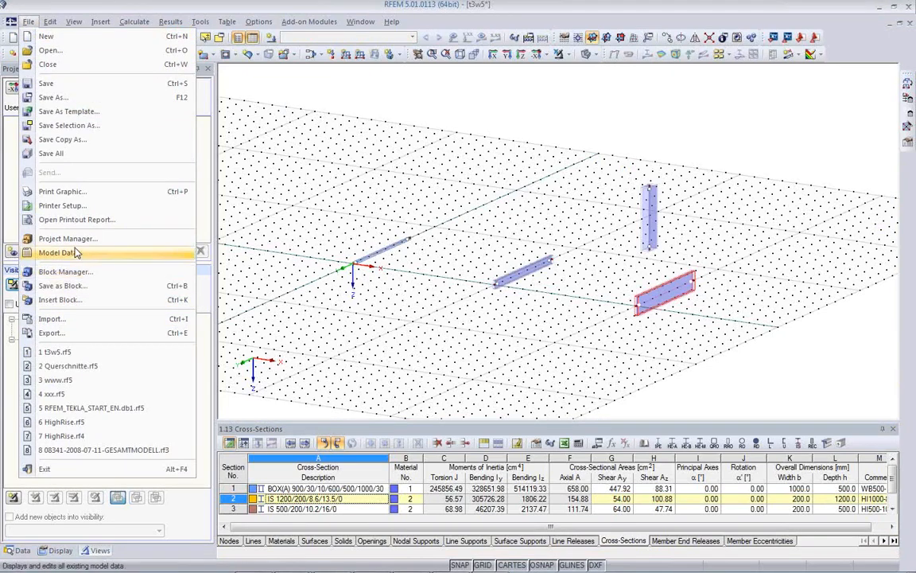
pyautogui.click(70, 319)
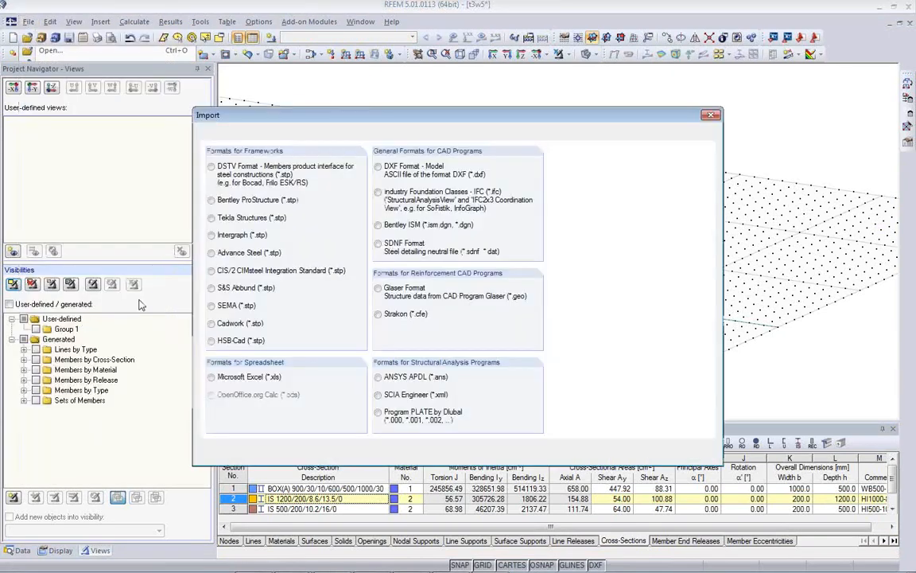
pyautogui.click(253, 133)
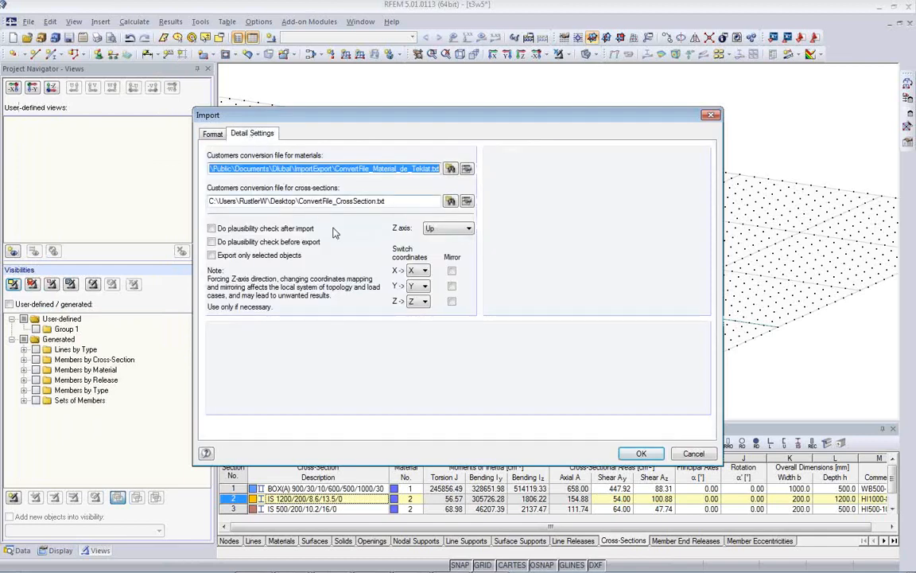
pyautogui.click(466, 170)
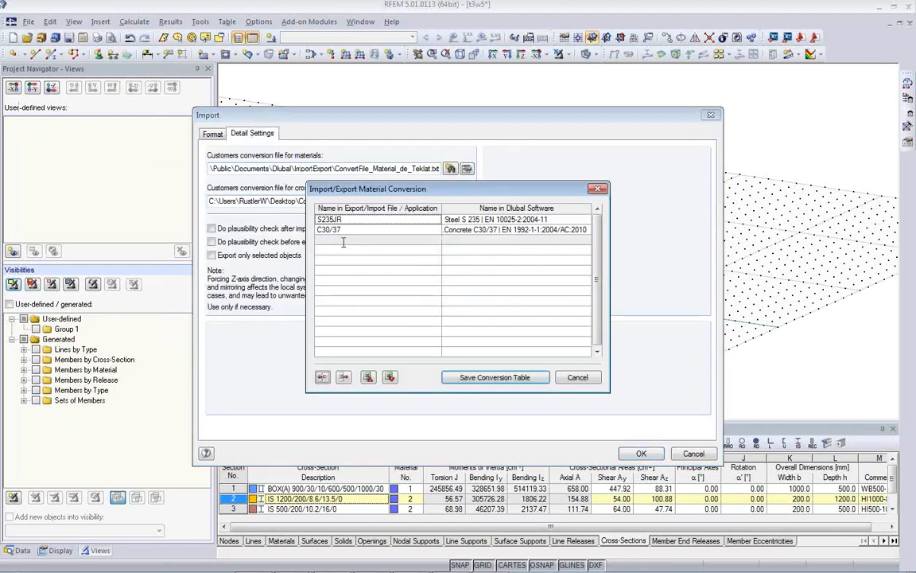
pyautogui.click(589, 376)
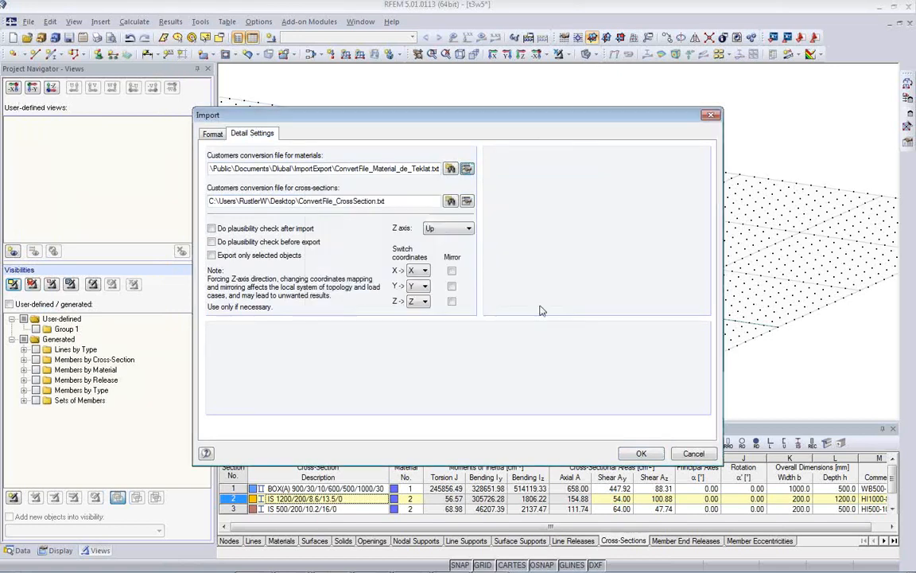
# Inspect the cross-section conversion table and the library section assigned to C200/80/25*2.5, leaving the import without changes.
pyautogui.click(466, 201)
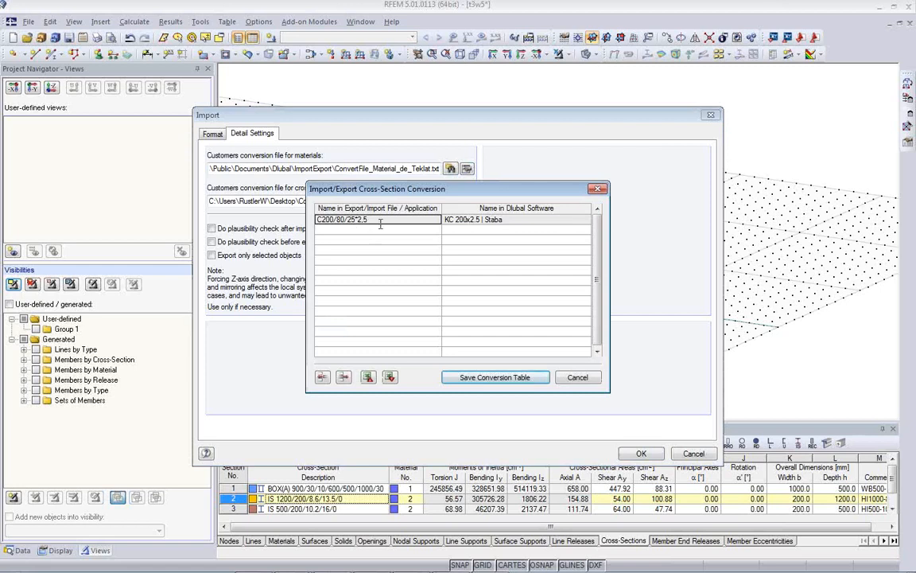
pyautogui.click(521, 221)
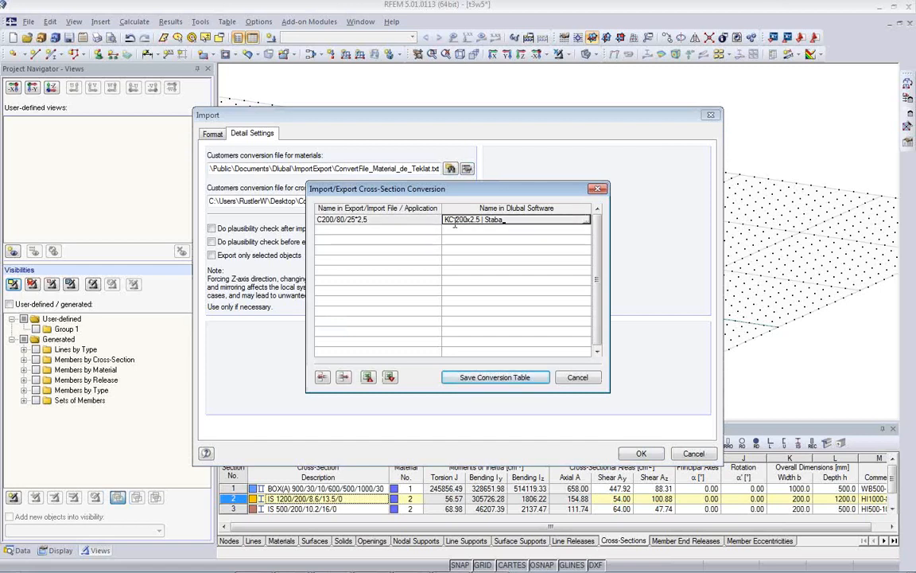
pyautogui.click(590, 224)
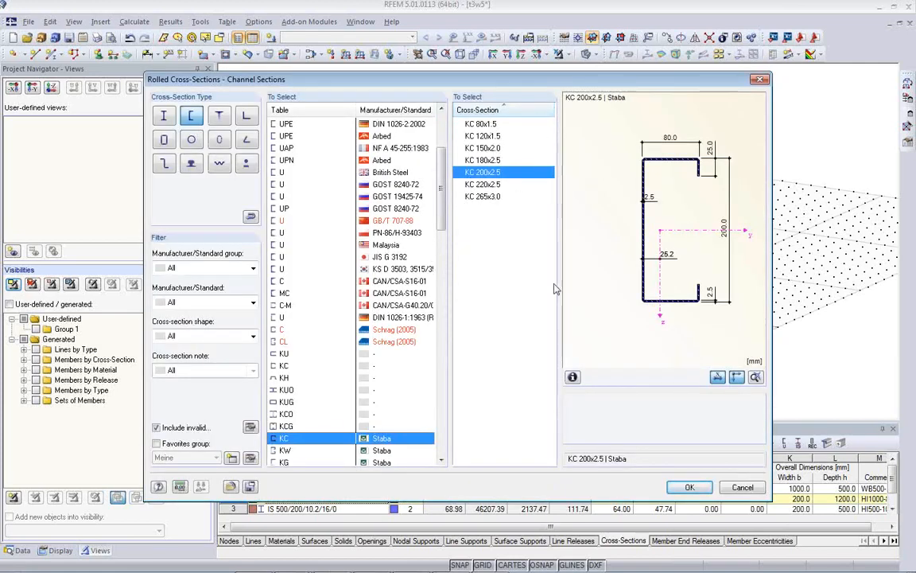
pyautogui.click(744, 487)
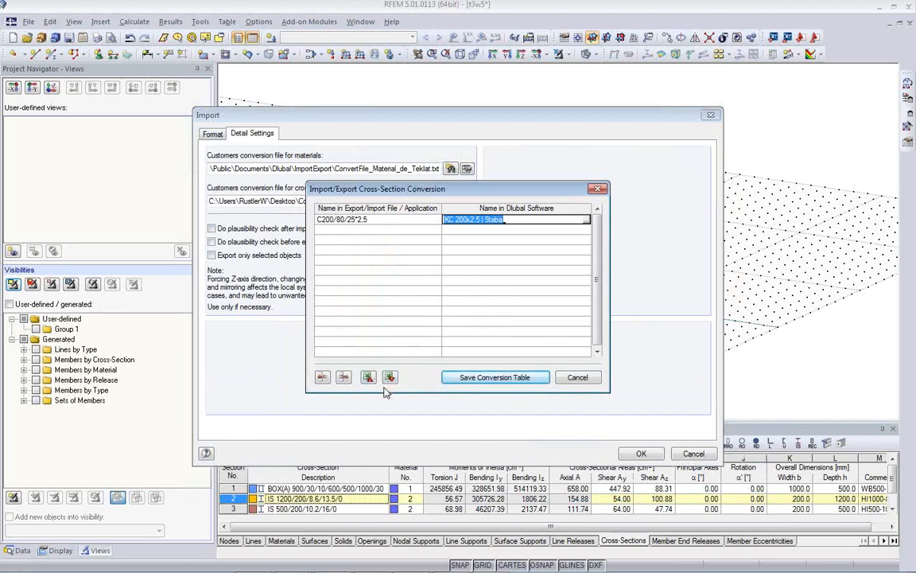
pyautogui.click(589, 382)
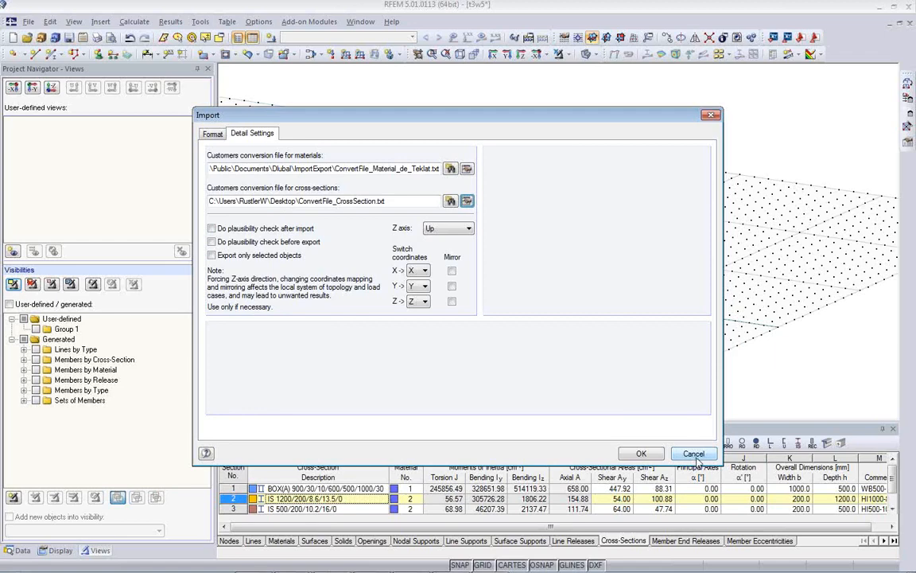
pyautogui.click(693, 453)
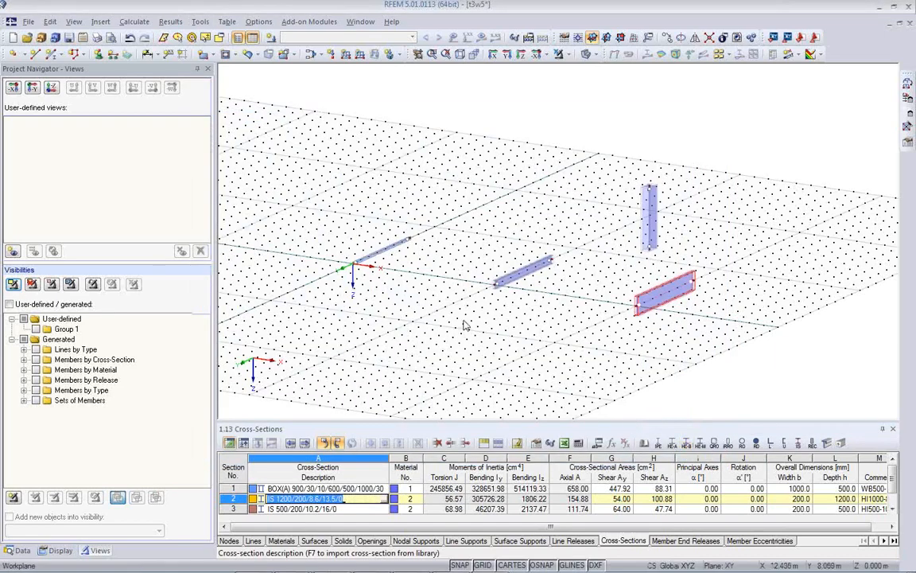
pyautogui.click(525, 330)
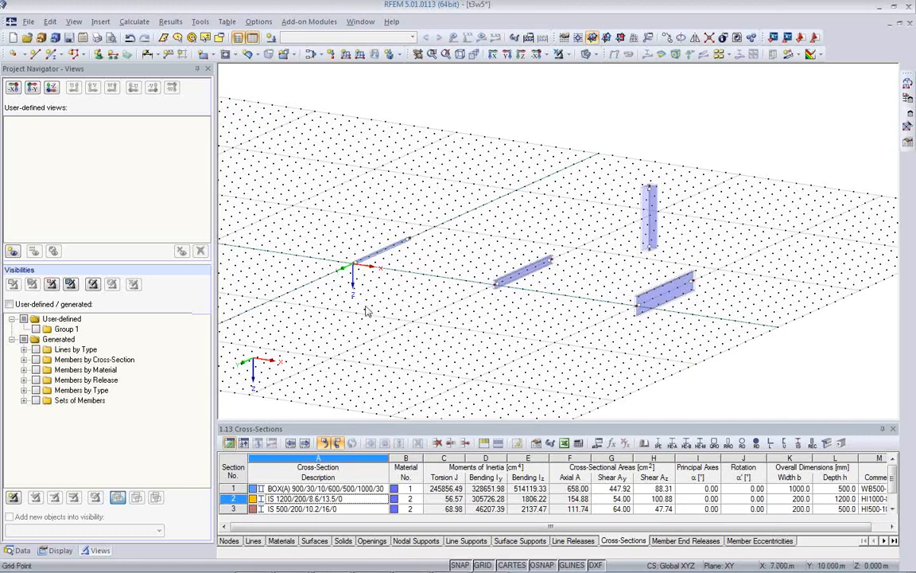
# Review the available import formats, including the direct import from Tekla Structures, without importing anything.
pyautogui.click(27, 21)
pyautogui.click(53, 318)
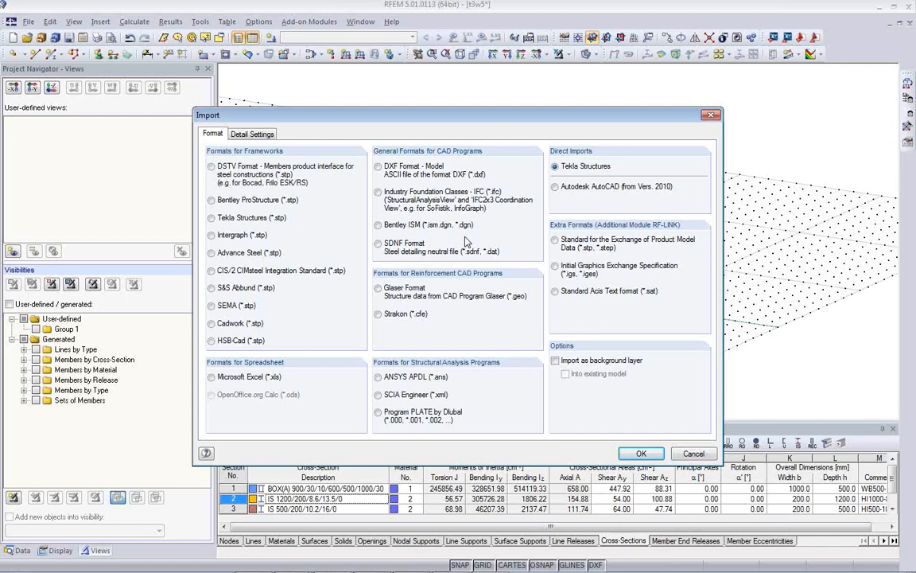
pyautogui.click(689, 455)
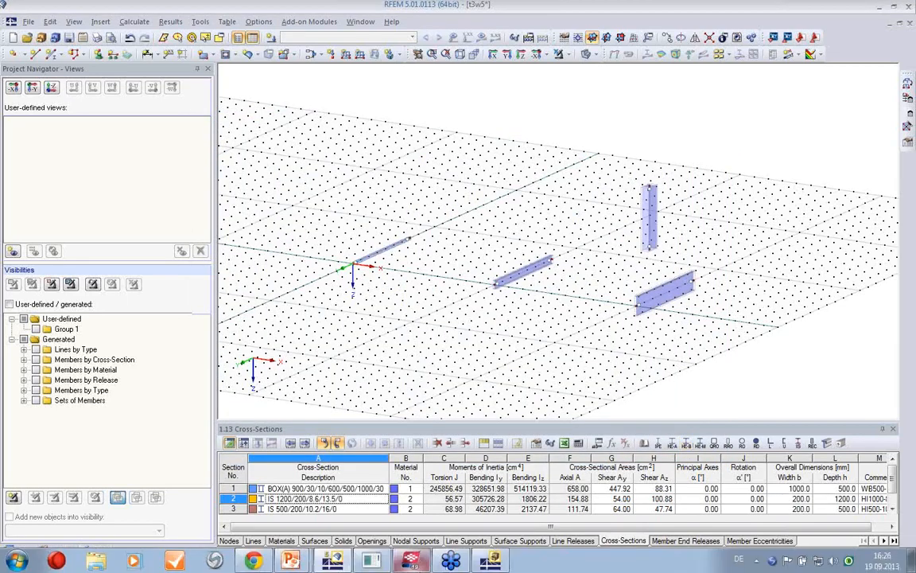
# Switch to Tekla Structures and check the middle beam's profile and material in its part properties.
pyautogui.click(411, 562)
pyautogui.click(359, 337)
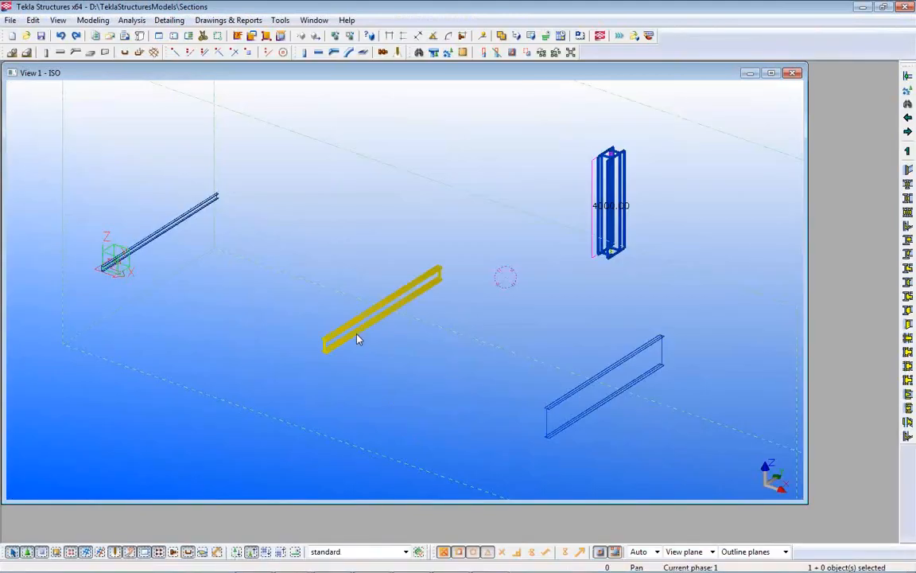
pyautogui.doubleClick(357, 339)
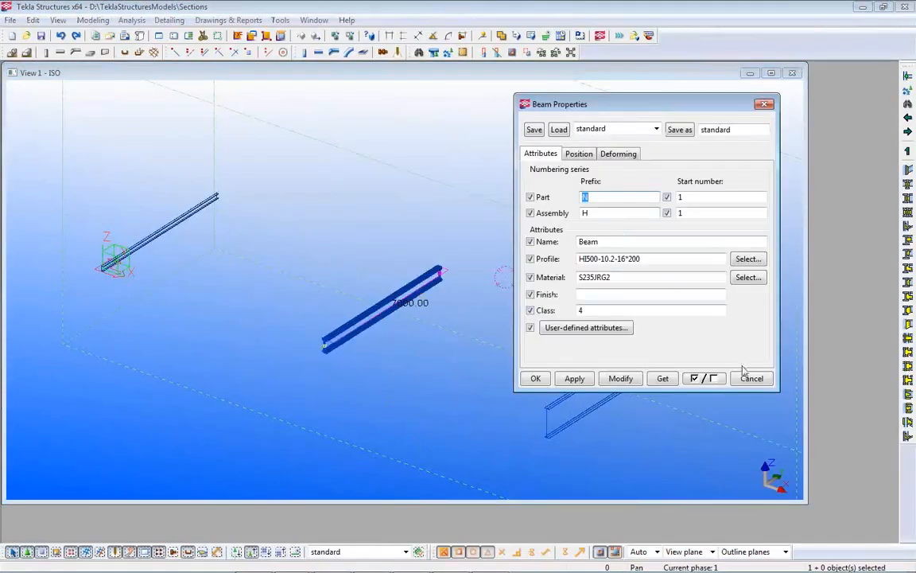
pyautogui.press('Escape')
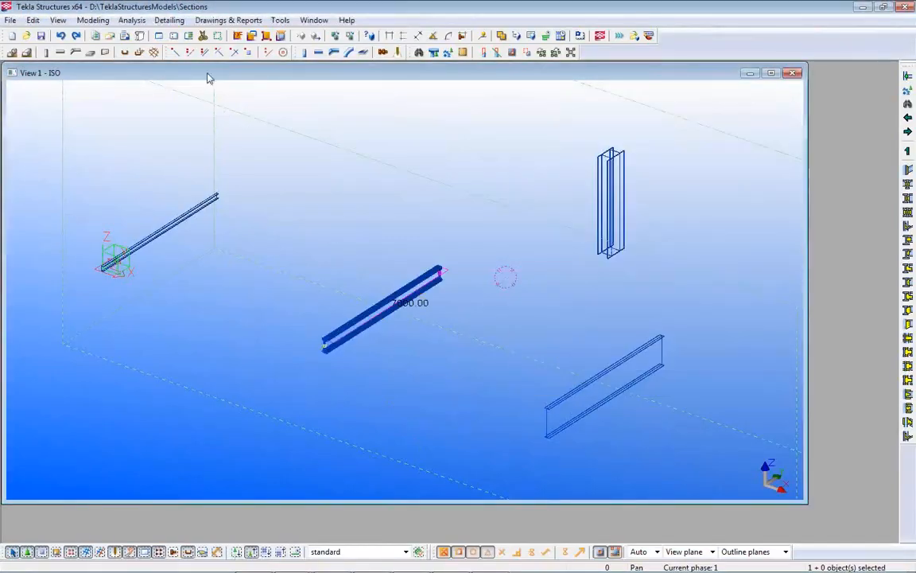
# Display the analysis model Modell 1 and examine the end releases in the middle beam's analysis properties.
pyautogui.click(132, 20)
pyautogui.click(148, 53)
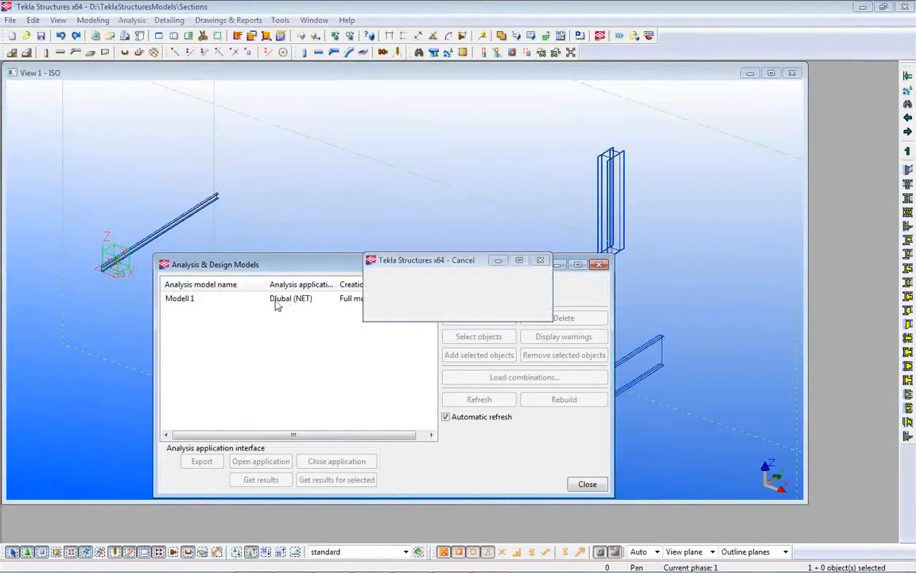
pyautogui.moveTo(227, 265); pyautogui.dragTo(571, 214)
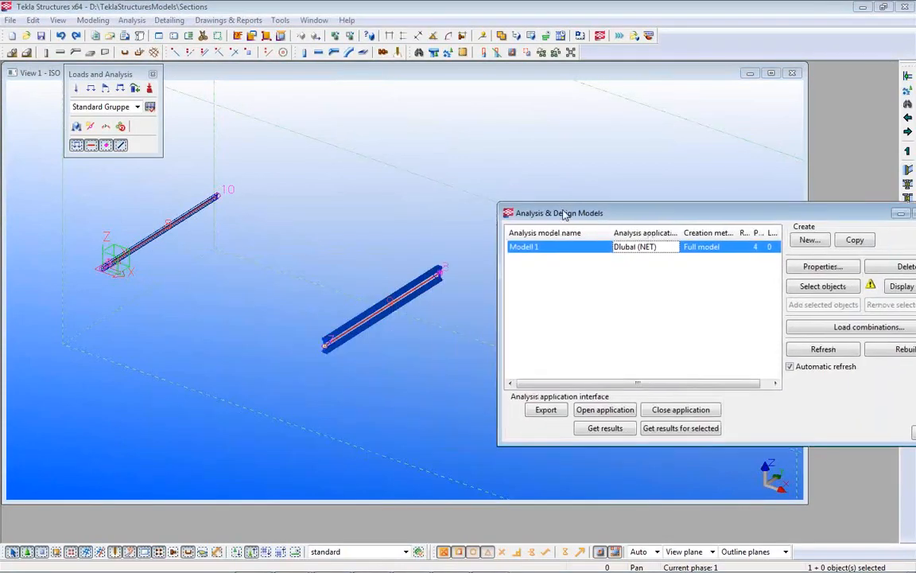
pyautogui.scroll(5, 311, 332)
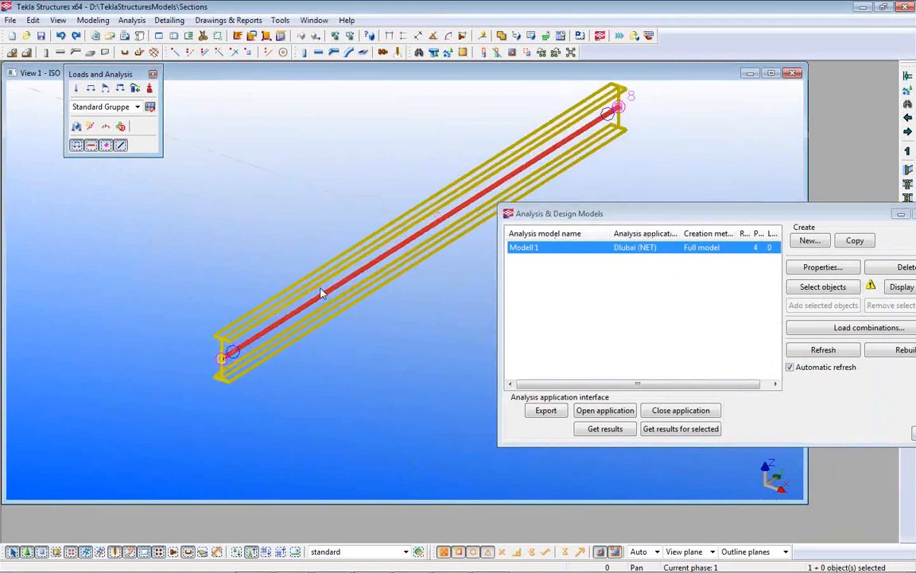
pyautogui.doubleClick(308, 310)
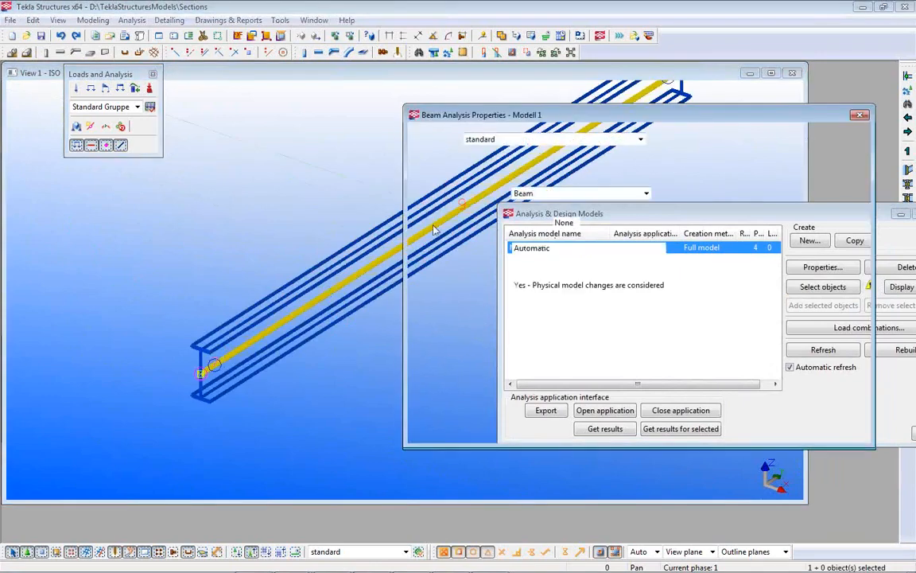
pyautogui.click(517, 164)
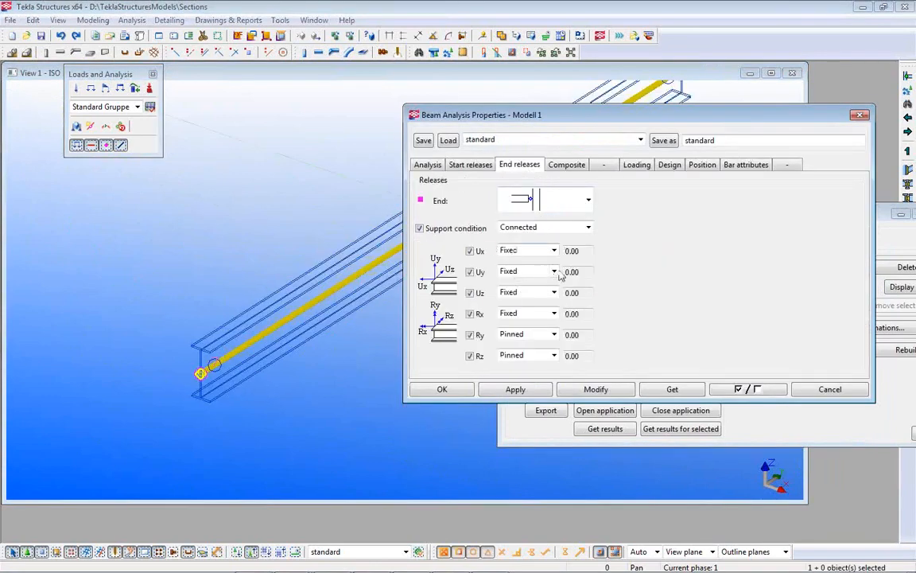
# Try a Spring release for rotation Ry at the beam's end, discard it and close the analysis models list.
pyautogui.click(589, 200)
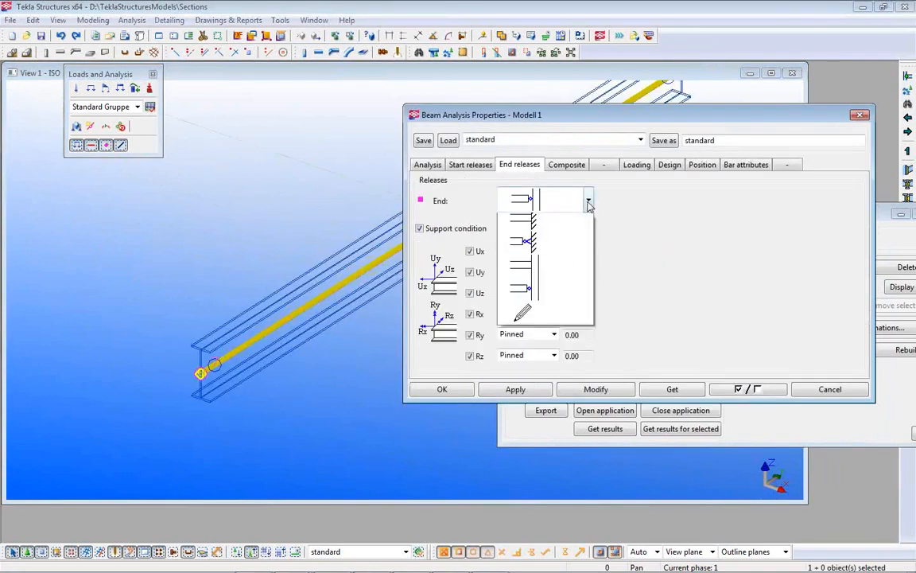
pyautogui.click(561, 295)
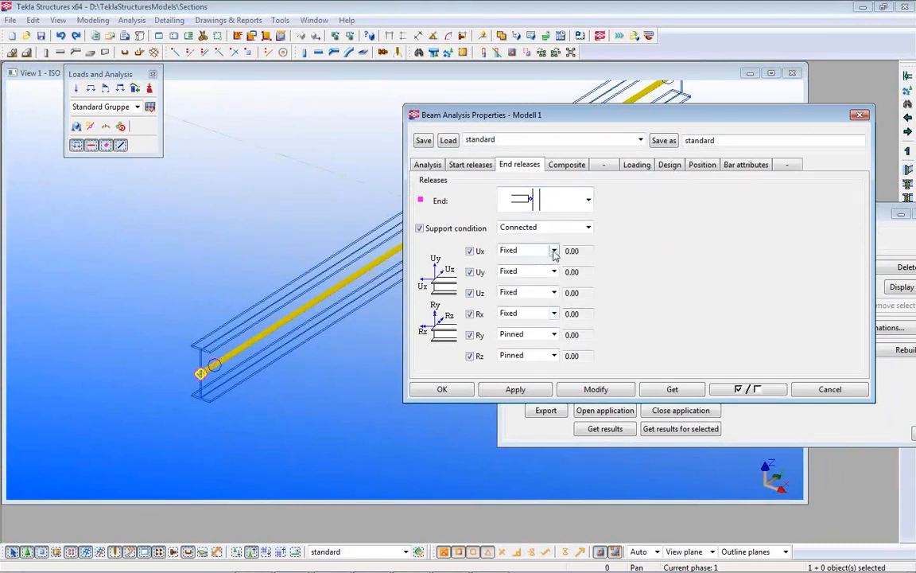
pyautogui.click(554, 335)
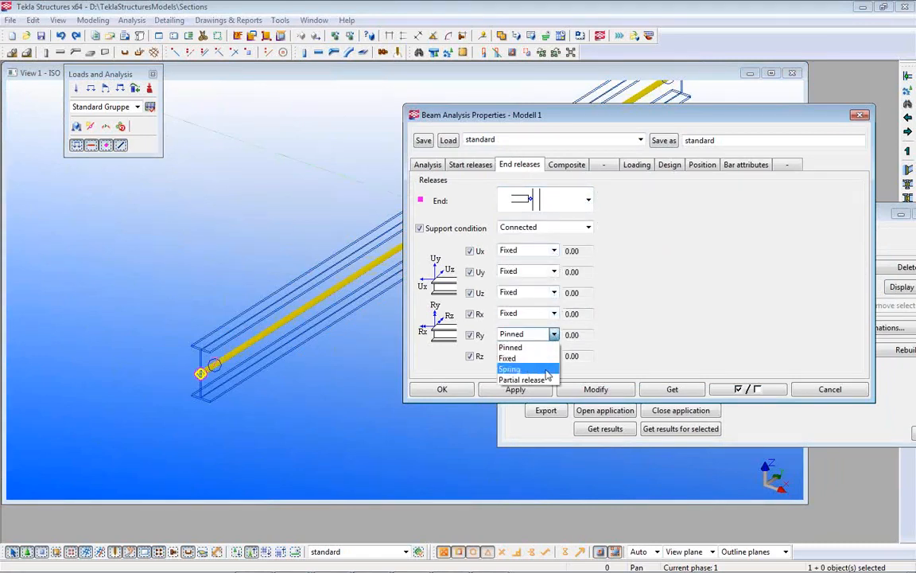
pyautogui.click(541, 369)
pyautogui.click(581, 335)
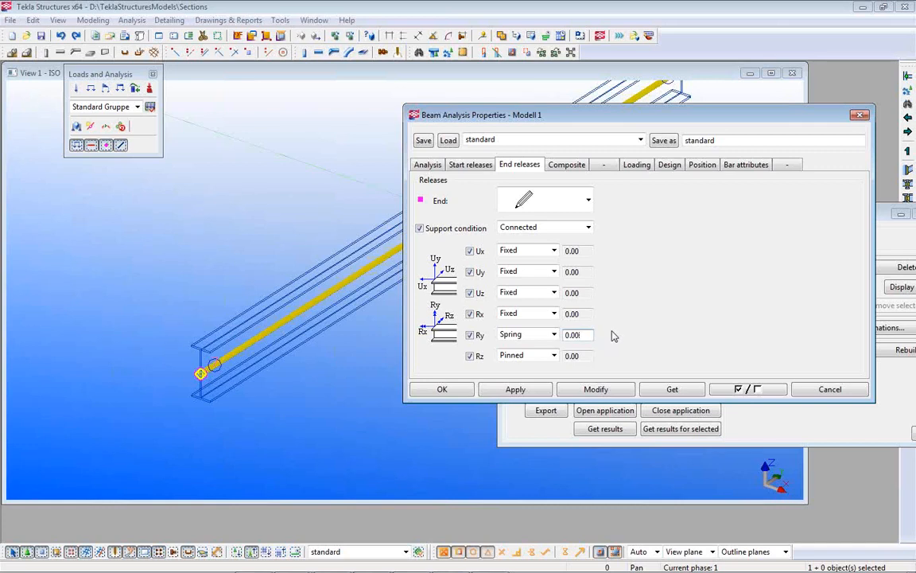
pyautogui.click(858, 390)
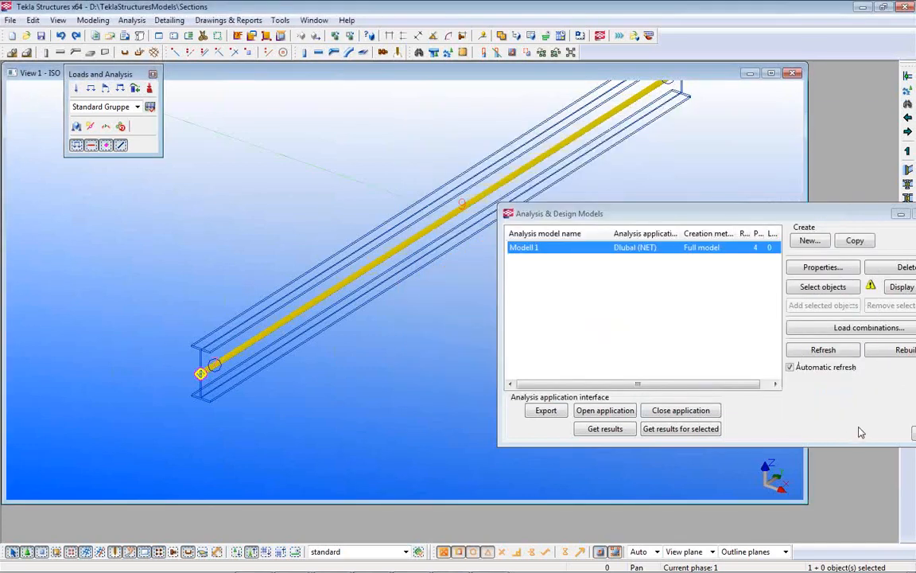
pyautogui.moveTo(716, 214); pyautogui.dragTo(406, 201)
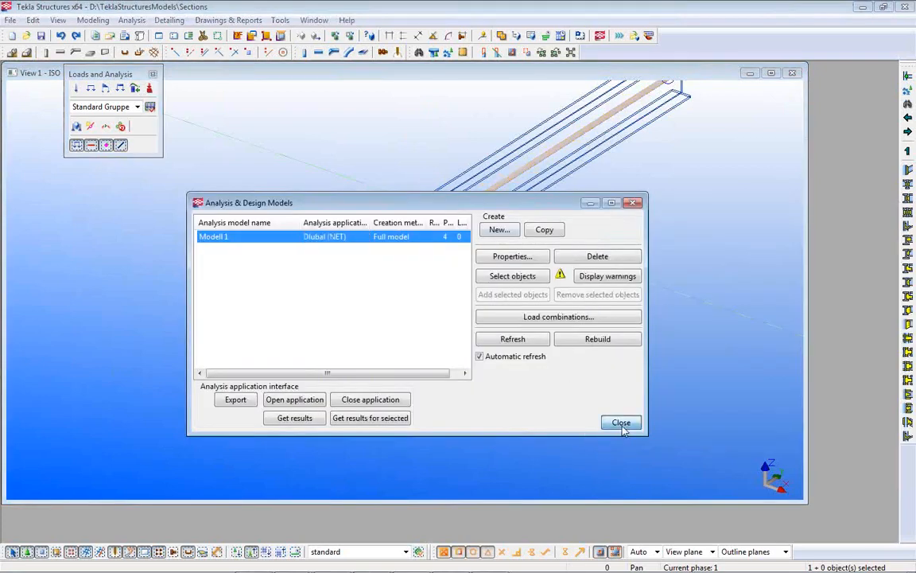
pyautogui.click(621, 422)
pyautogui.moveTo(338, 565)
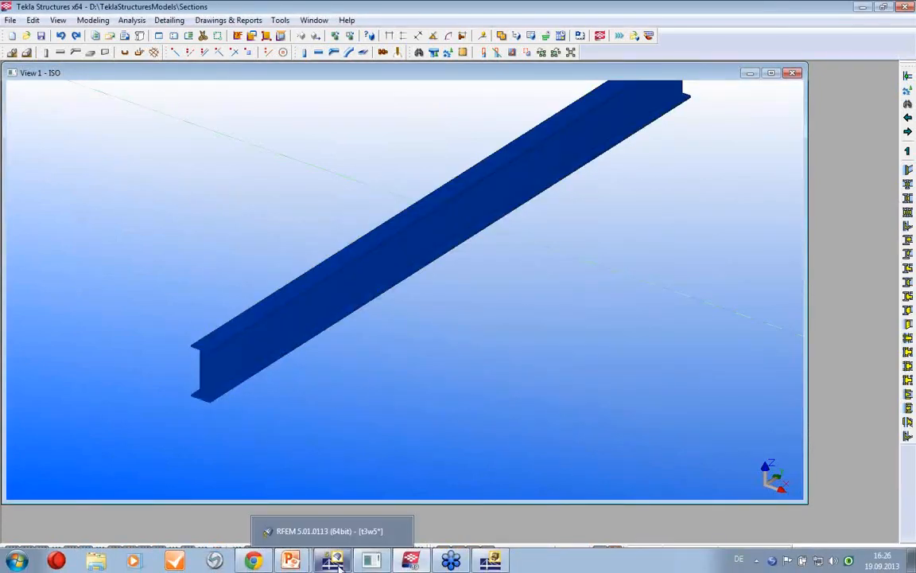
# Close the Sections model's view and open the model Neues Modell without saving changes to Sections.
pyautogui.click(792, 73)
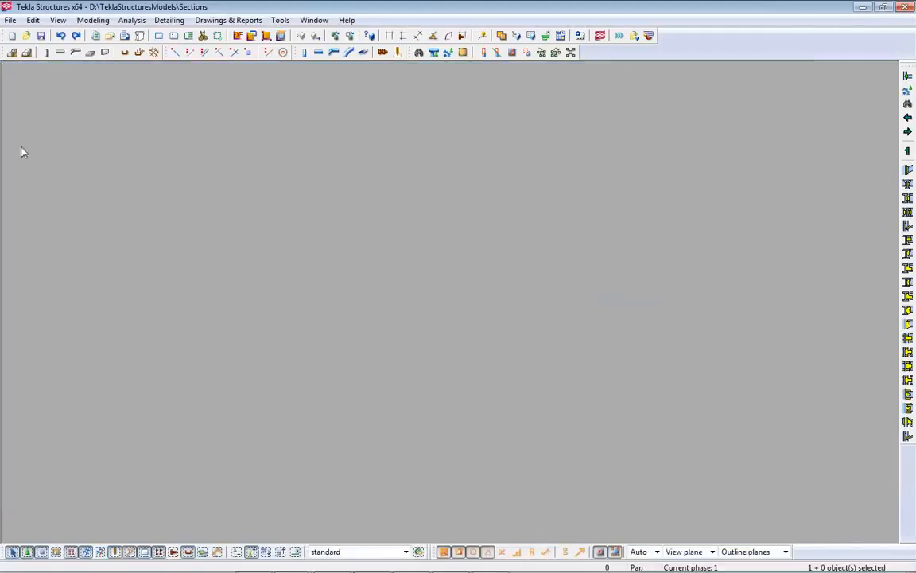
pyautogui.click(26, 36)
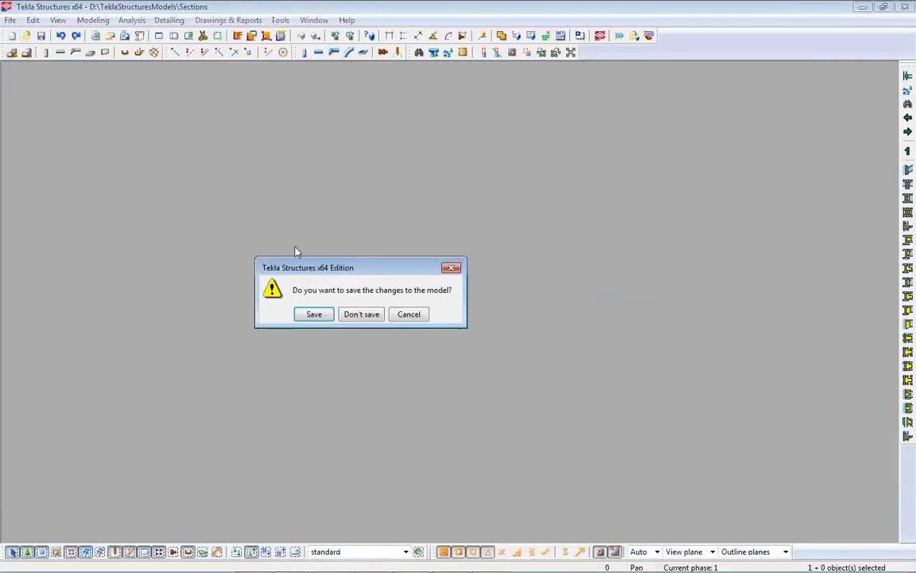
pyautogui.click(363, 318)
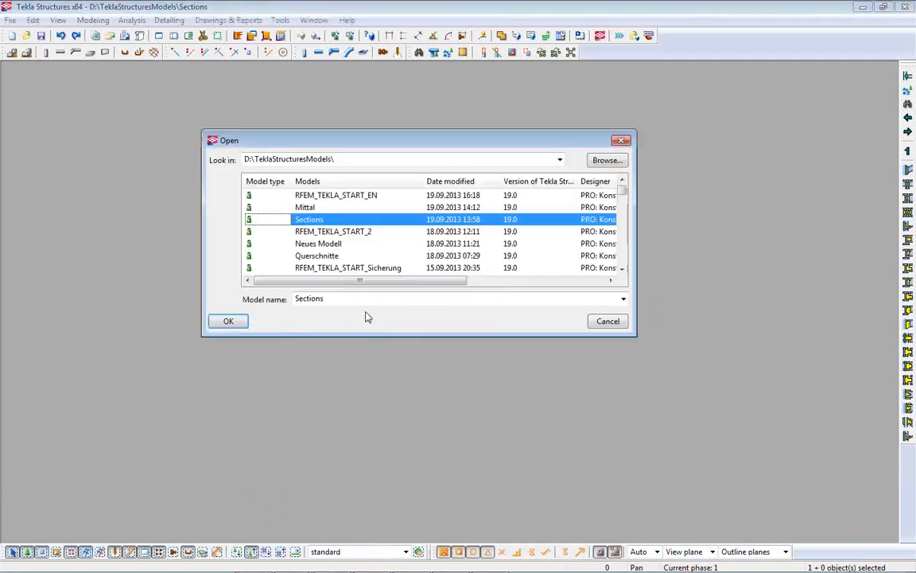
pyautogui.click(326, 244)
pyautogui.click(229, 321)
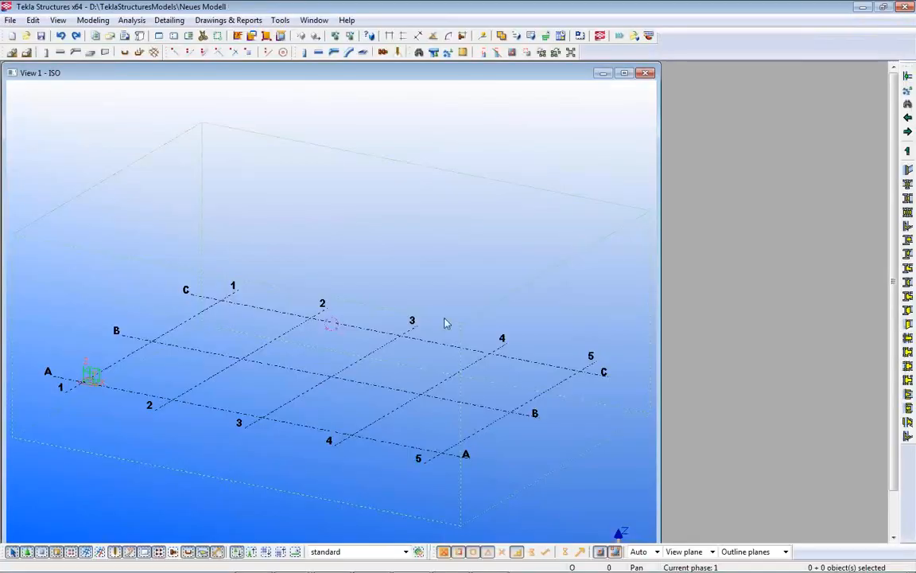
# Switch to RFEM and open the recent model HighRise.rf5.
pyautogui.click(410, 561)
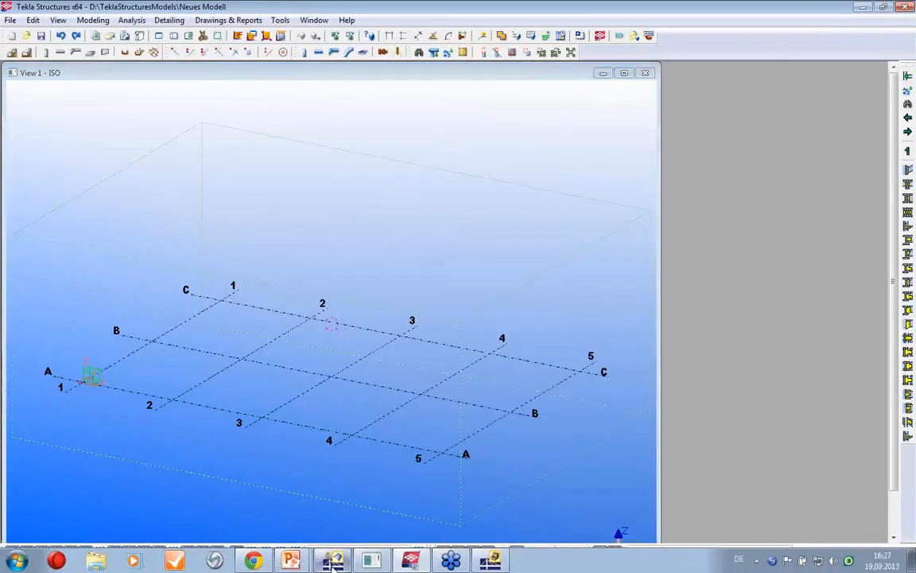
pyautogui.click(28, 22)
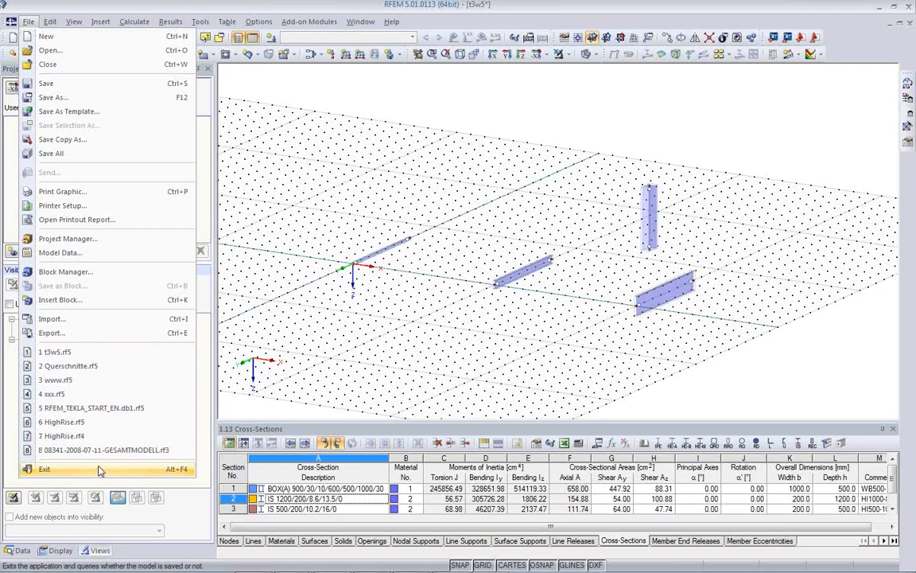
pyautogui.click(80, 424)
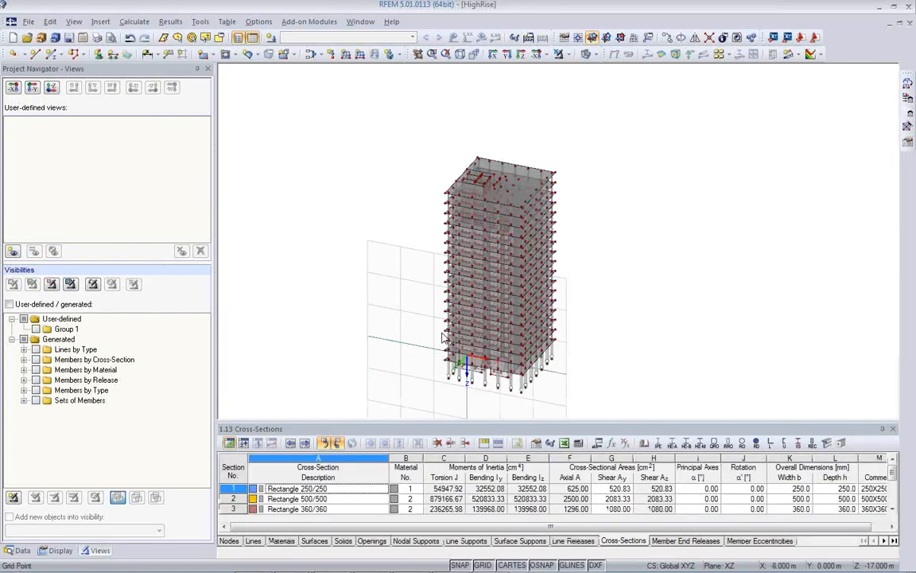
# Change the grid of the high-rise model to polar and turn off the grid display.
pyautogui.keyDown('ctrl'); pyautogui.moveTo(404, 315); pyautogui.dragTo(585, 341, button='middle'); pyautogui.keyUp('ctrl')
pyautogui.keyDown('ctrl'); pyautogui.moveTo(434, 331); pyautogui.dragTo(413, 331, button='middle'); pyautogui.keyUp('ctrl')
pyautogui.scroll(1, 421, 327)
pyautogui.click(512, 565)
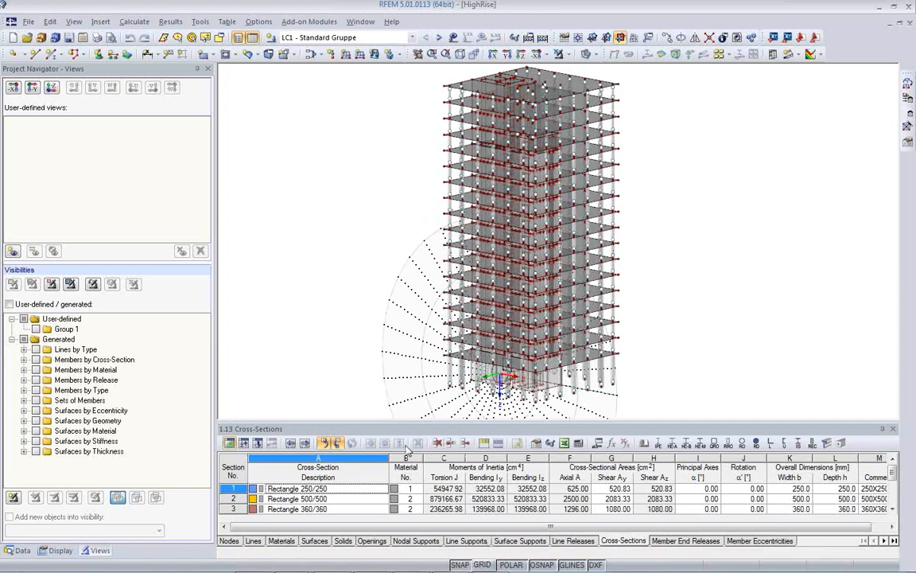
pyautogui.click(483, 565)
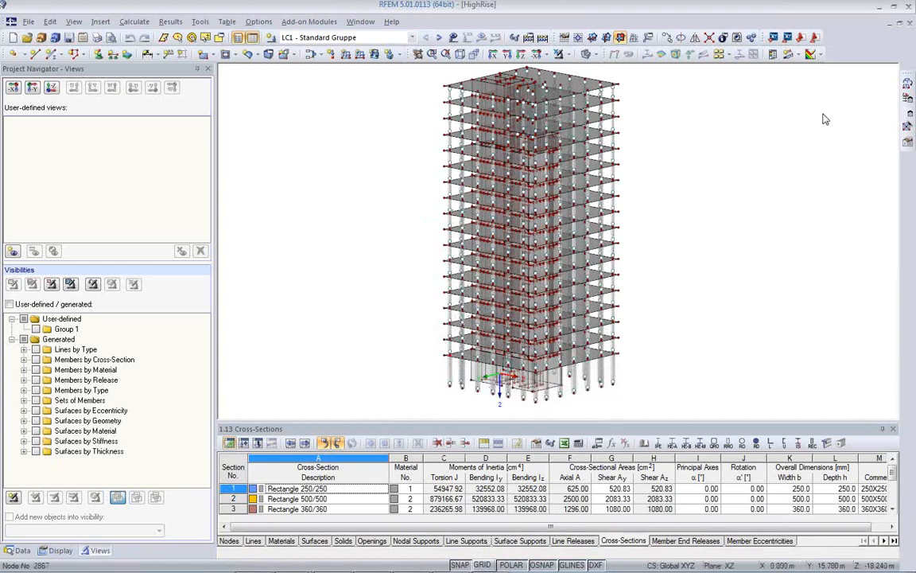
# Export the high-rise to Tekla Structures with the Overwrite existing model type, mirroring the Y- and Z-coordinates.
pyautogui.click(787, 38)
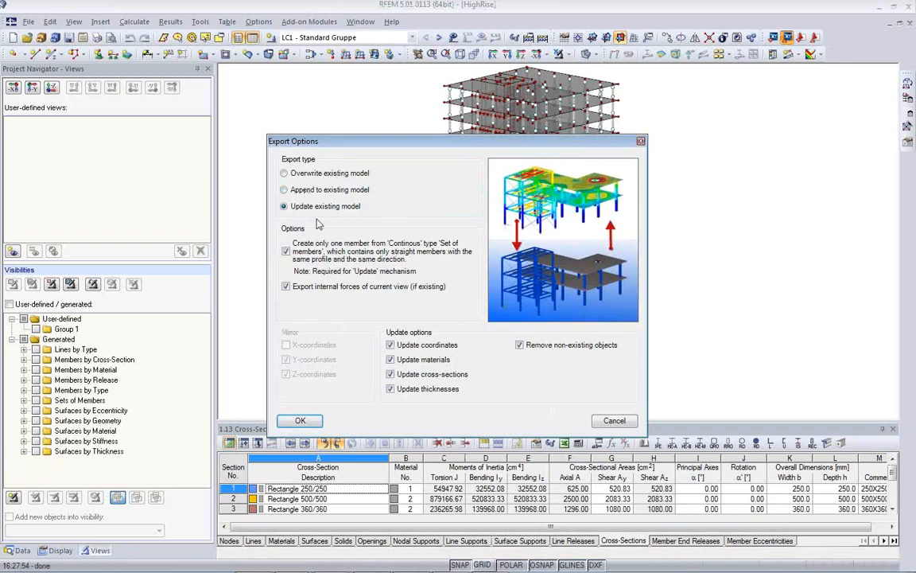
pyautogui.click(284, 174)
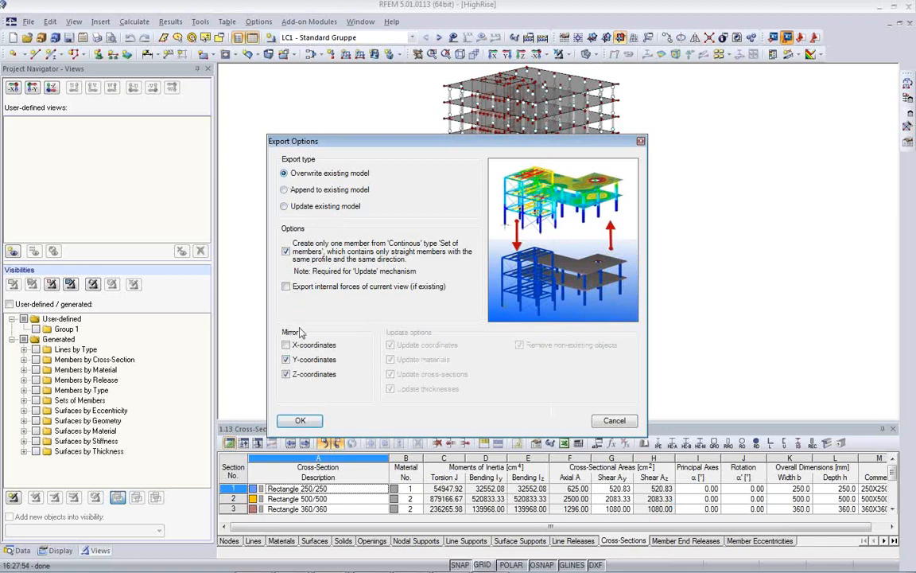
pyautogui.click(301, 420)
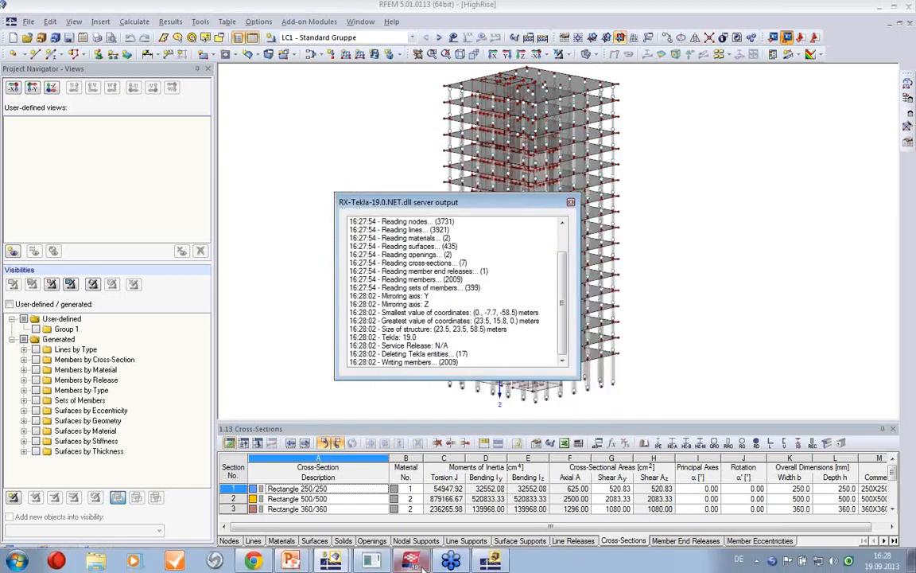
# Switch to Tekla Structures and examine the transferred high-rise, checking the profile and material of one concrete column.
pyautogui.click(413, 561)
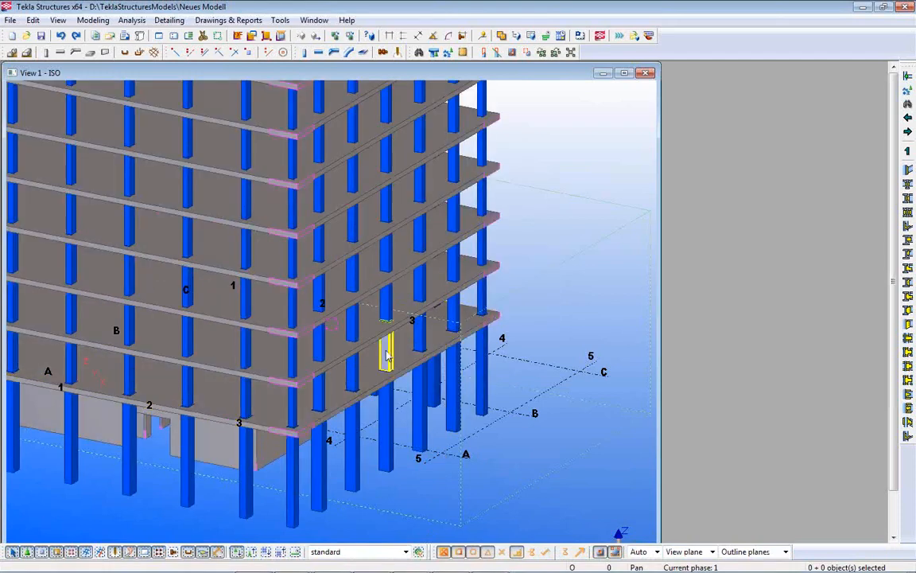
pyautogui.scroll(-5, 386, 355)
pyautogui.moveTo(383, 293); pyautogui.dragTo(448, 415, button='middle')
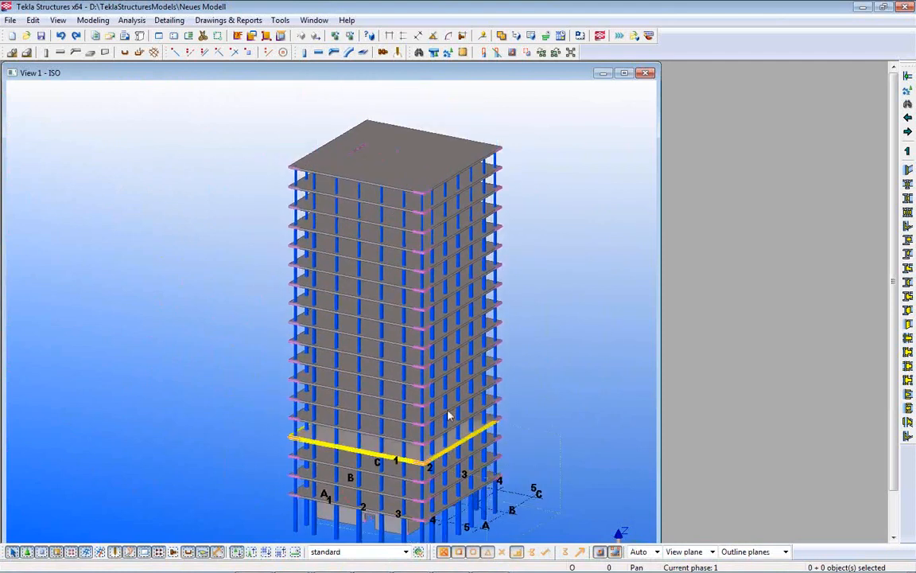
pyautogui.doubleClick(495, 296)
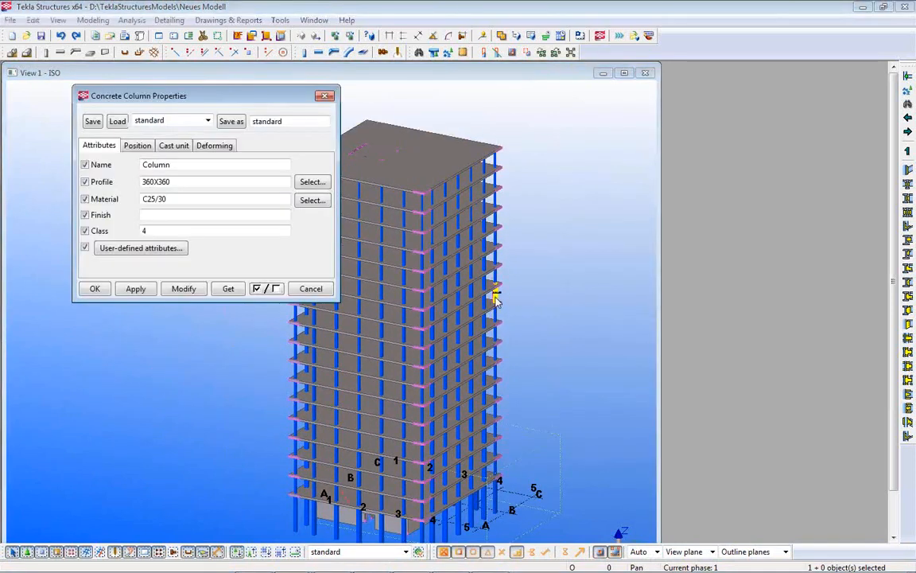
pyautogui.click(310, 289)
pyautogui.keyDown('ctrl'); pyautogui.moveTo(548, 362); pyautogui.dragTo(521, 331, button='middle'); pyautogui.keyUp('ctrl')
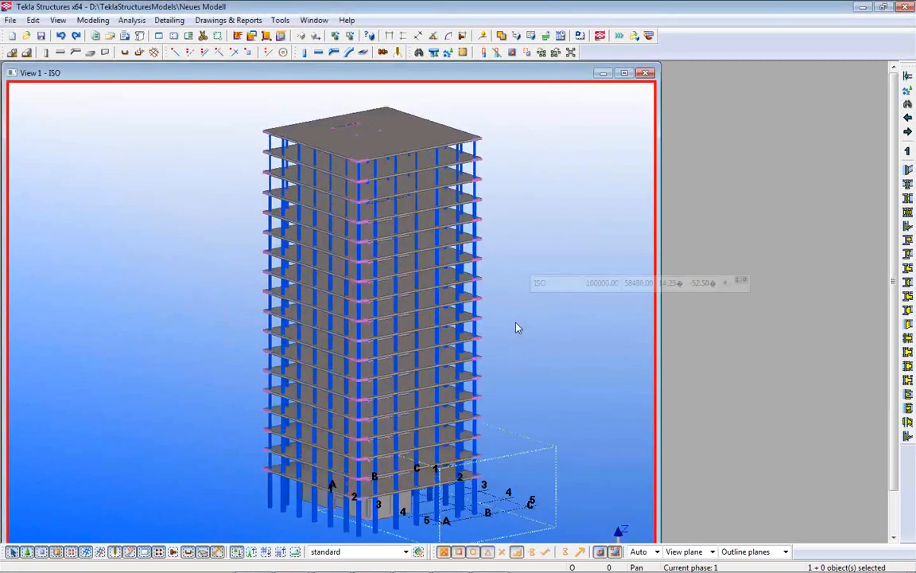
pyautogui.moveTo(439, 566)
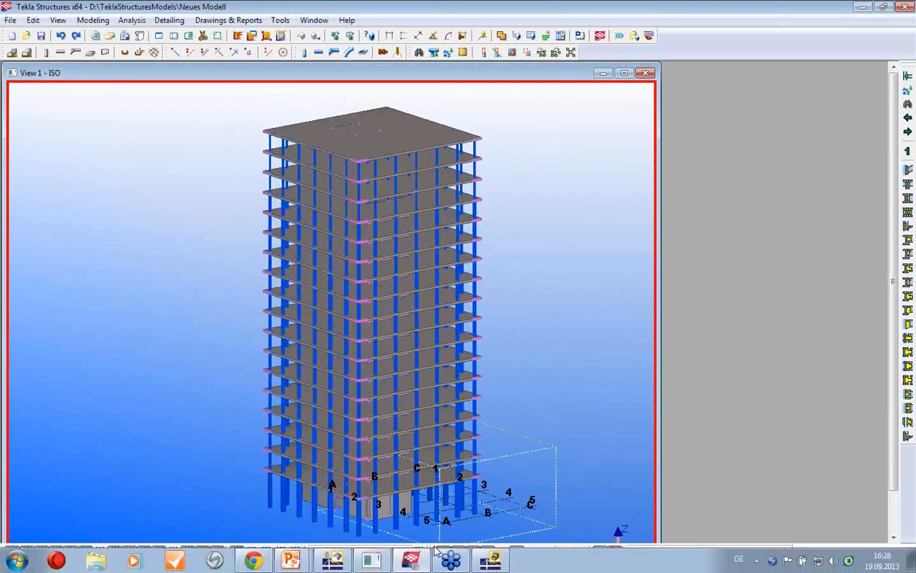